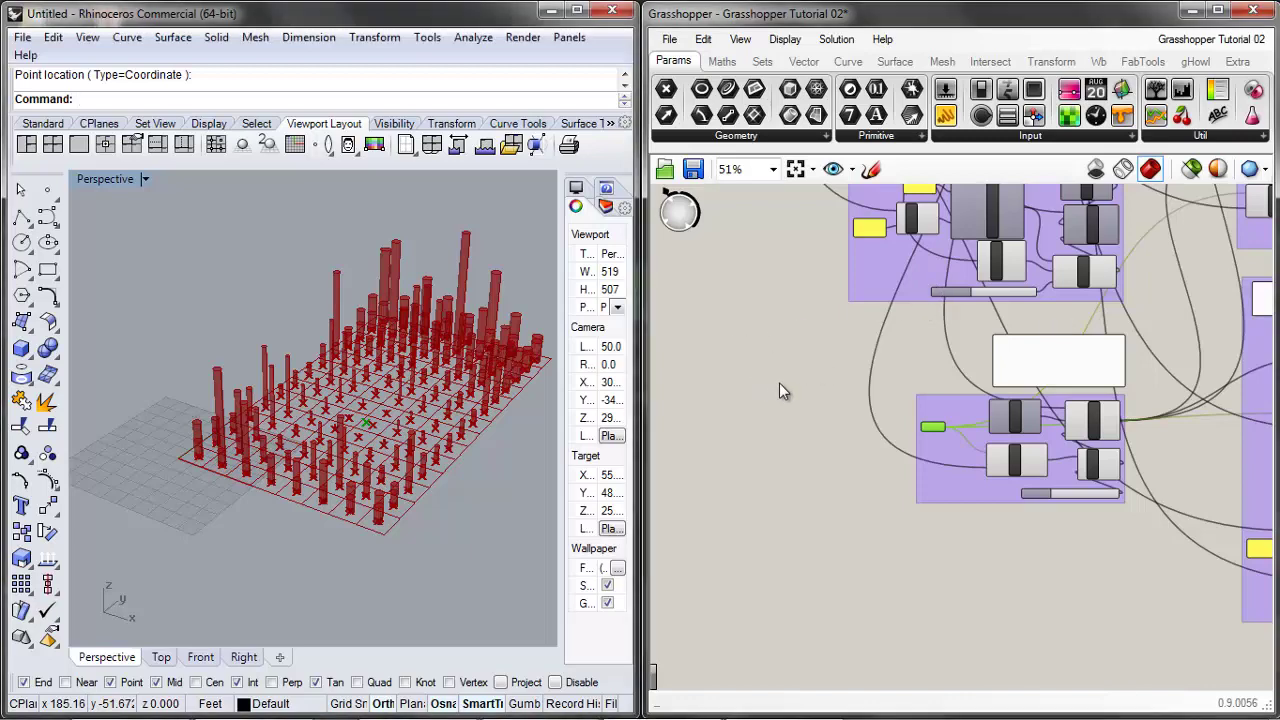
Examine the component groups of the finished column-grid definition and how they are wired together
{"action": "scroll", "coordinate": [775, 380], "scroll_direction": "down", "scroll_amount": 8}
{"action": "scroll", "coordinate": [730, 365], "scroll_direction": "up", "scroll_amount": 2}
{"action": "scroll", "coordinate": [710, 355], "scroll_direction": "down", "scroll_amount": 3}
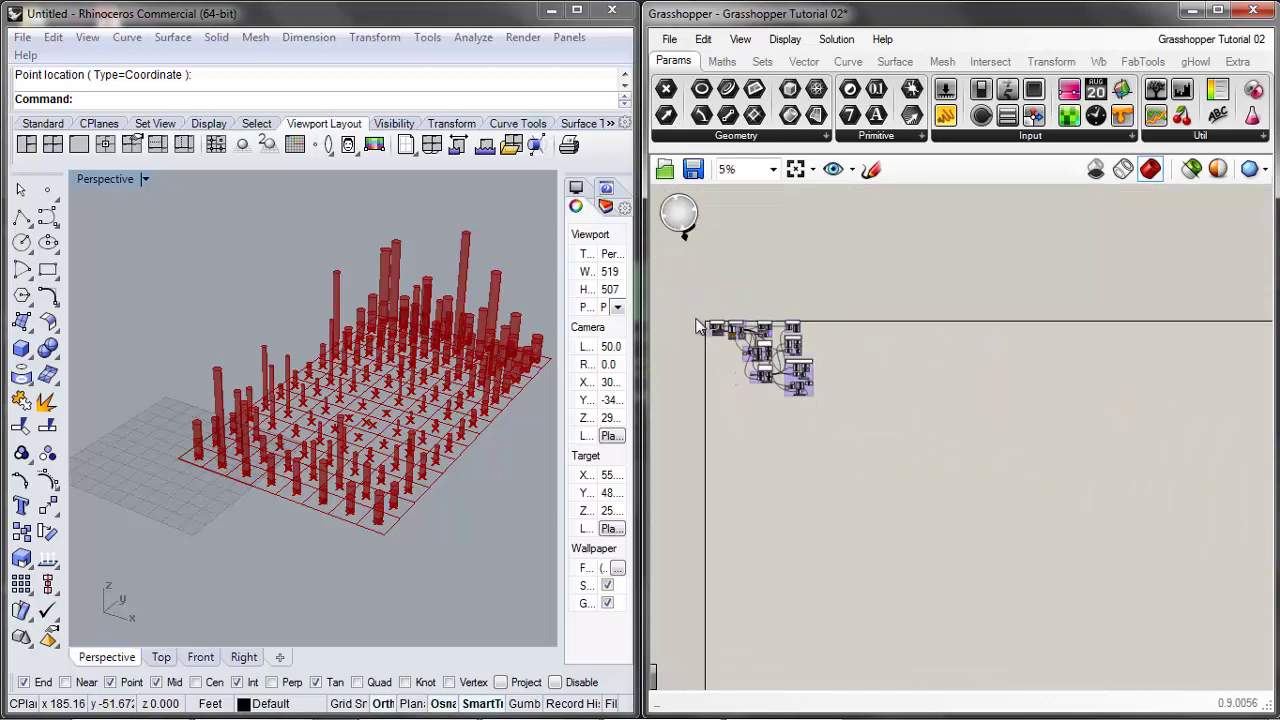
{"action": "scroll", "coordinate": [690, 353], "scroll_direction": "up", "scroll_amount": 5}
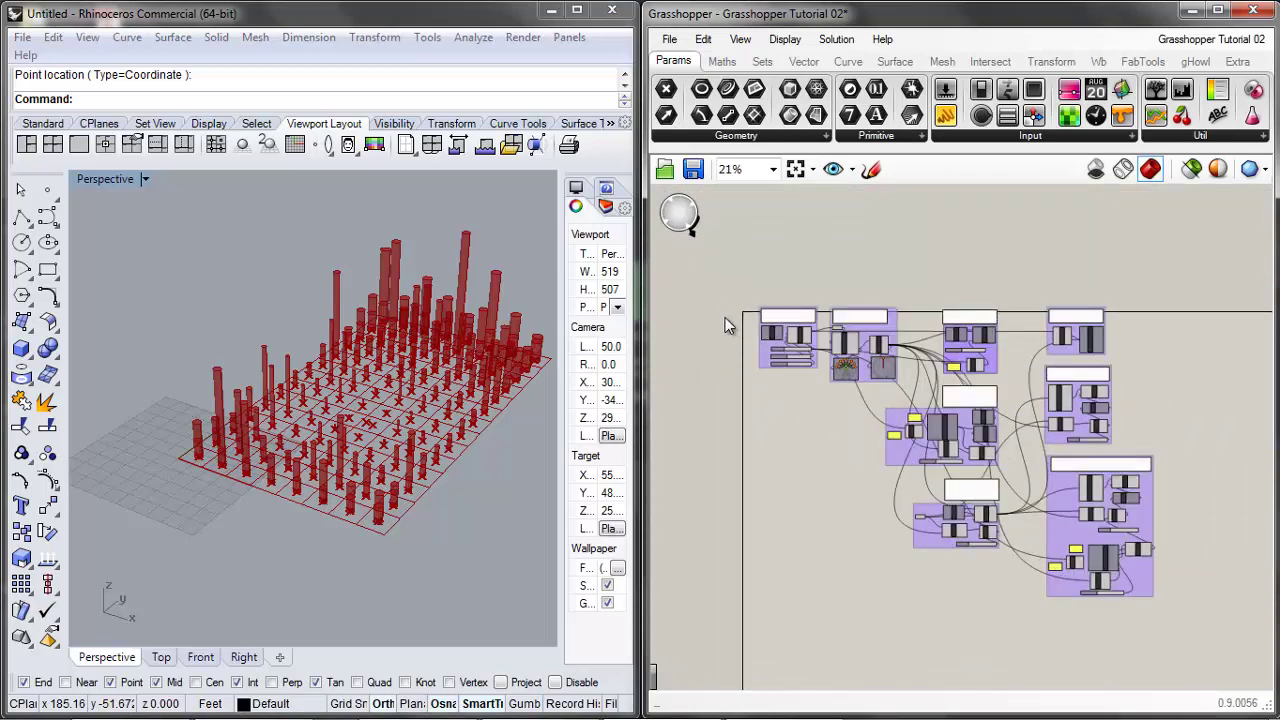
{"action": "scroll", "coordinate": [751, 314], "scroll_direction": "down", "scroll_amount": 1}
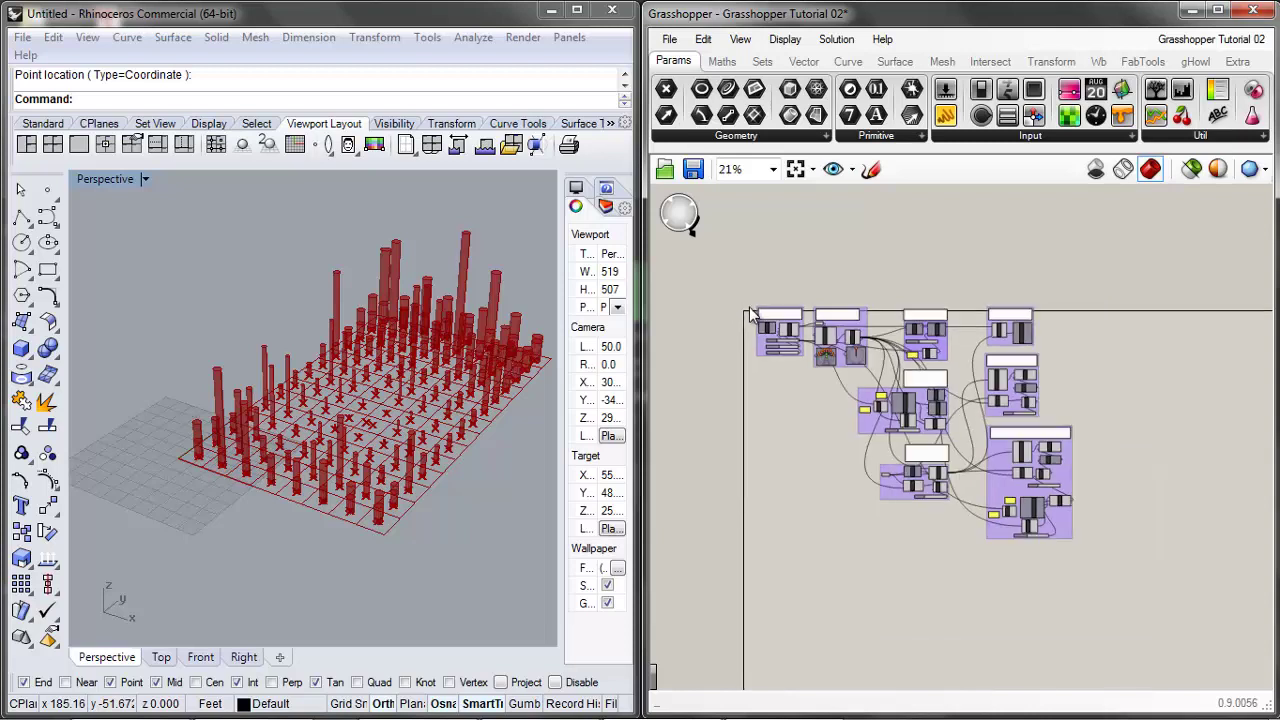
{"action": "scroll", "coordinate": [751, 314], "scroll_direction": "up", "scroll_amount": 1}
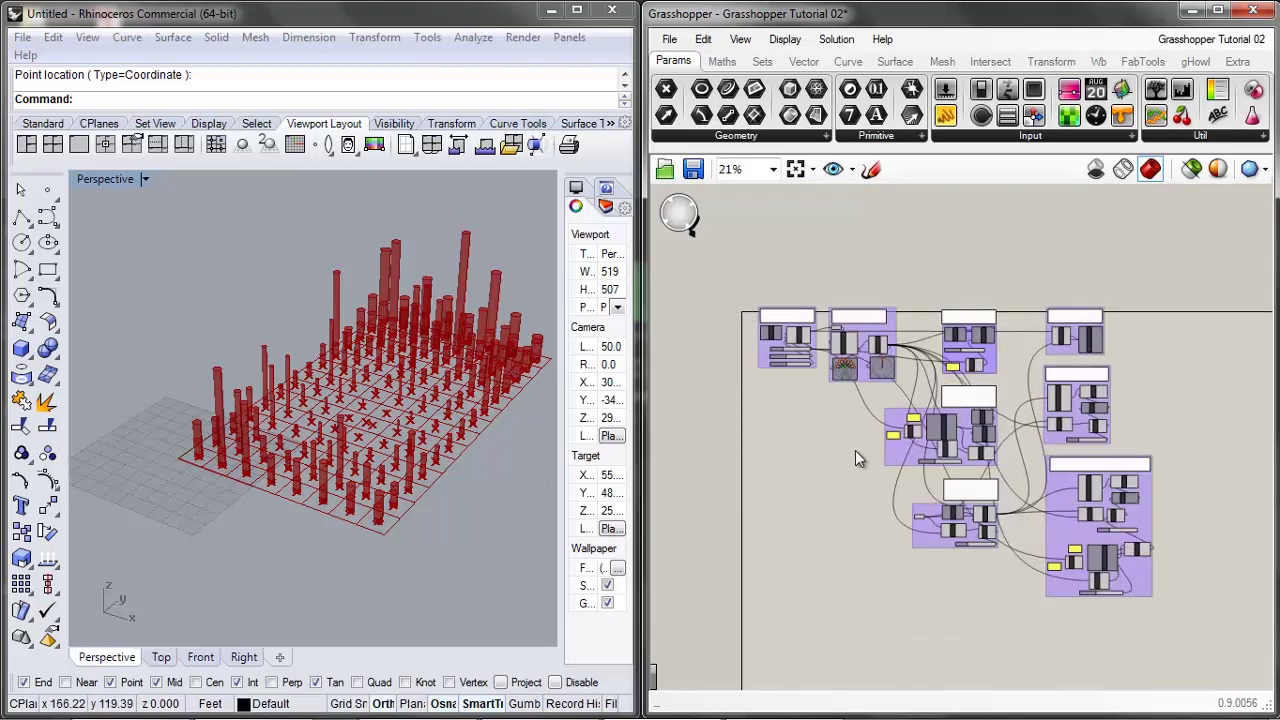
{"action": "scroll", "coordinate": [821, 424], "scroll_direction": "down", "scroll_amount": 1}
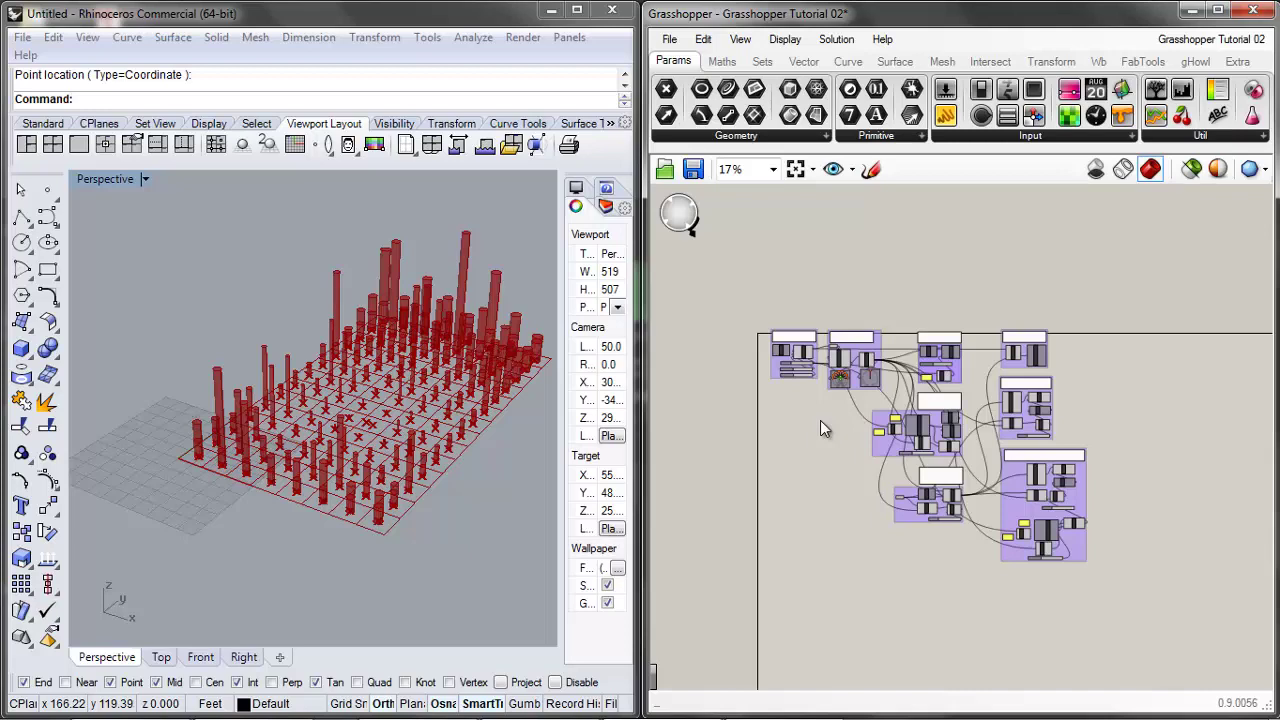
Set the number slider below the List Length component in the last group to 19
{"action": "scroll", "coordinate": [880, 576], "scroll_direction": "up", "scroll_amount": 6}
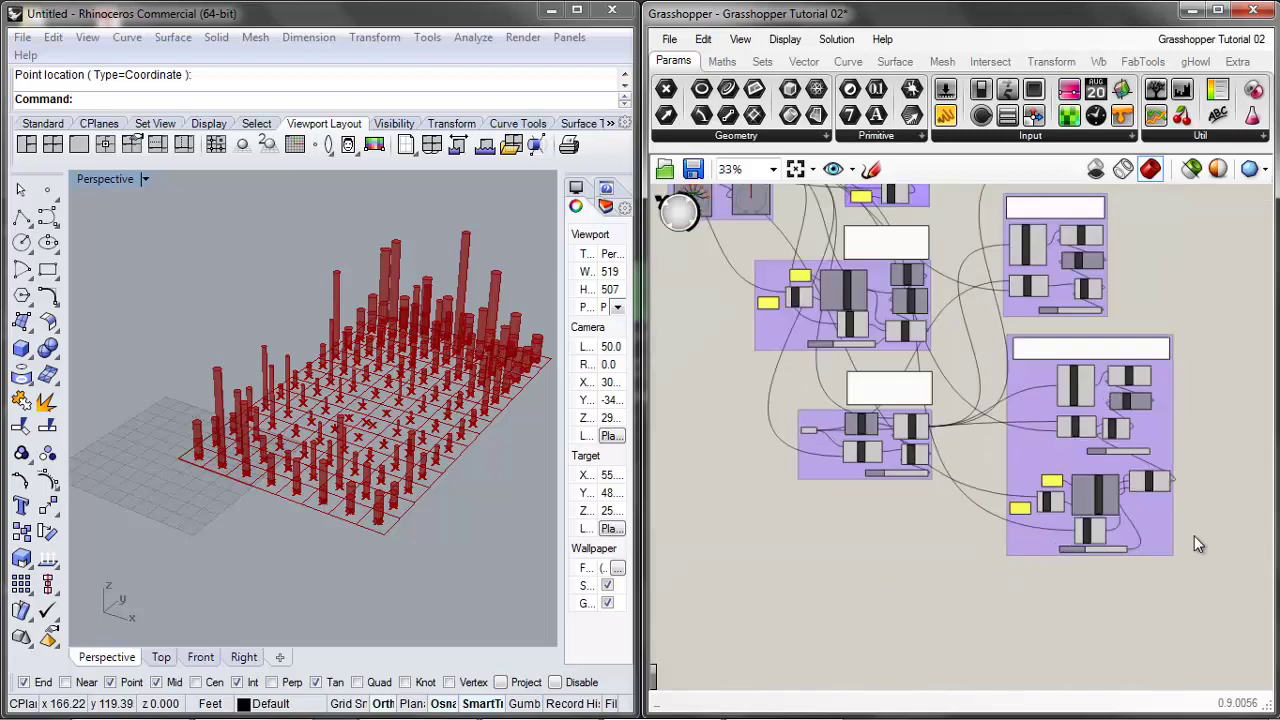
{"action": "mouse_move", "coordinate": [960, 574]}
{"action": "left_mouse_down"}
{"action": "mouse_move", "coordinate": [986, 575]}
{"action": "mouse_move", "coordinate": [948, 576]}
{"action": "left_mouse_up"}
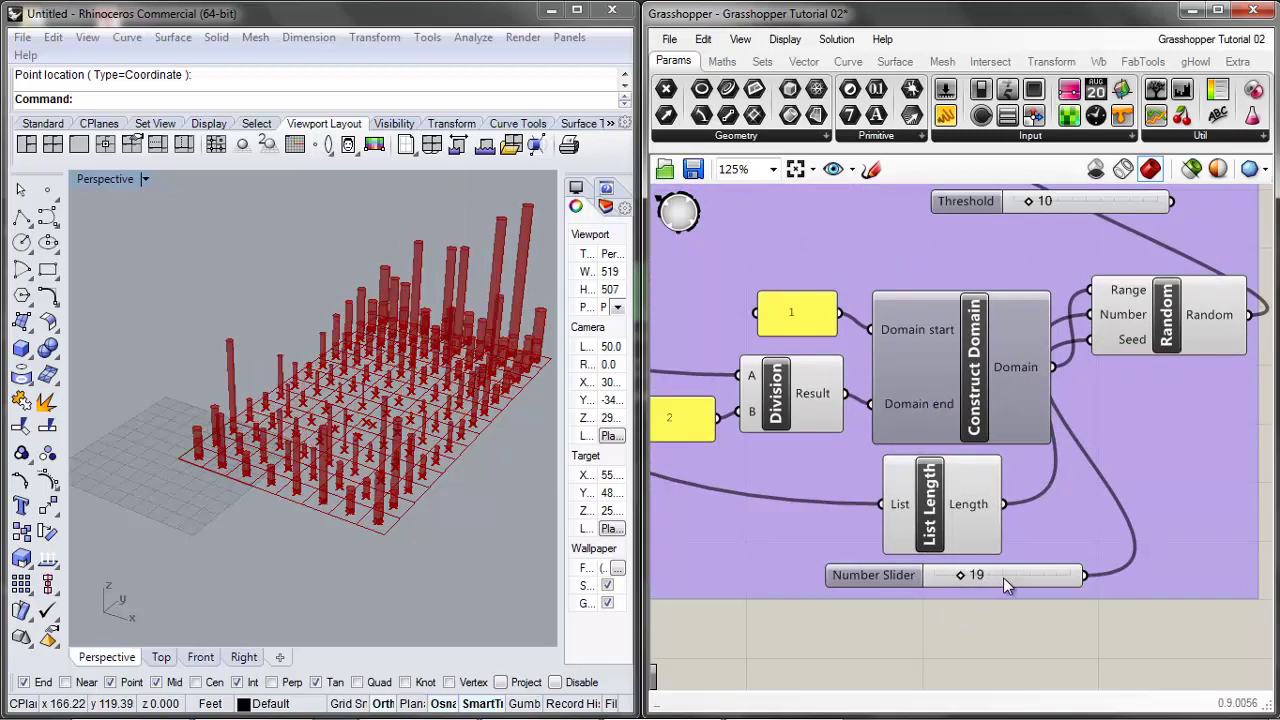
{"action": "scroll", "coordinate": [998, 600], "scroll_direction": "down", "scroll_amount": 4}
{"action": "scroll", "coordinate": [995, 601], "scroll_direction": "down", "scroll_amount": 4}
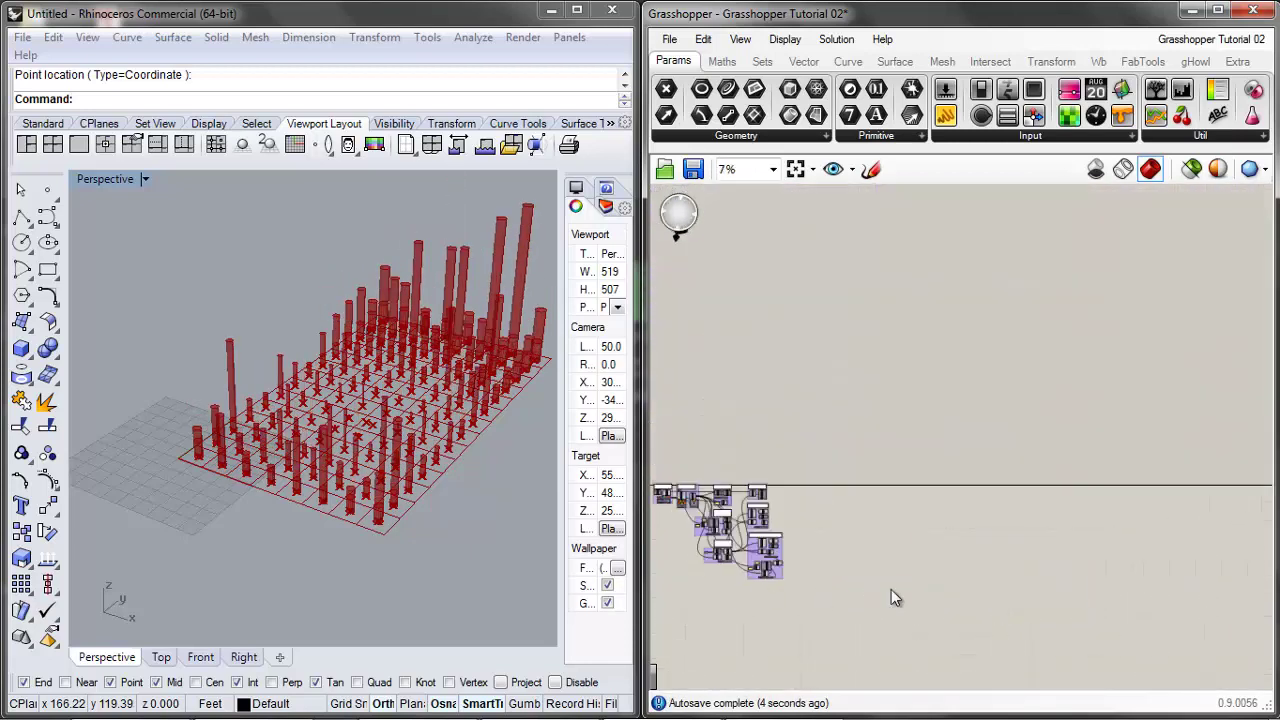
{"action": "scroll", "coordinate": [837, 528], "scroll_direction": "up", "scroll_amount": 1}
{"action": "scroll", "coordinate": [780, 489], "scroll_direction": "up", "scroll_amount": 3}
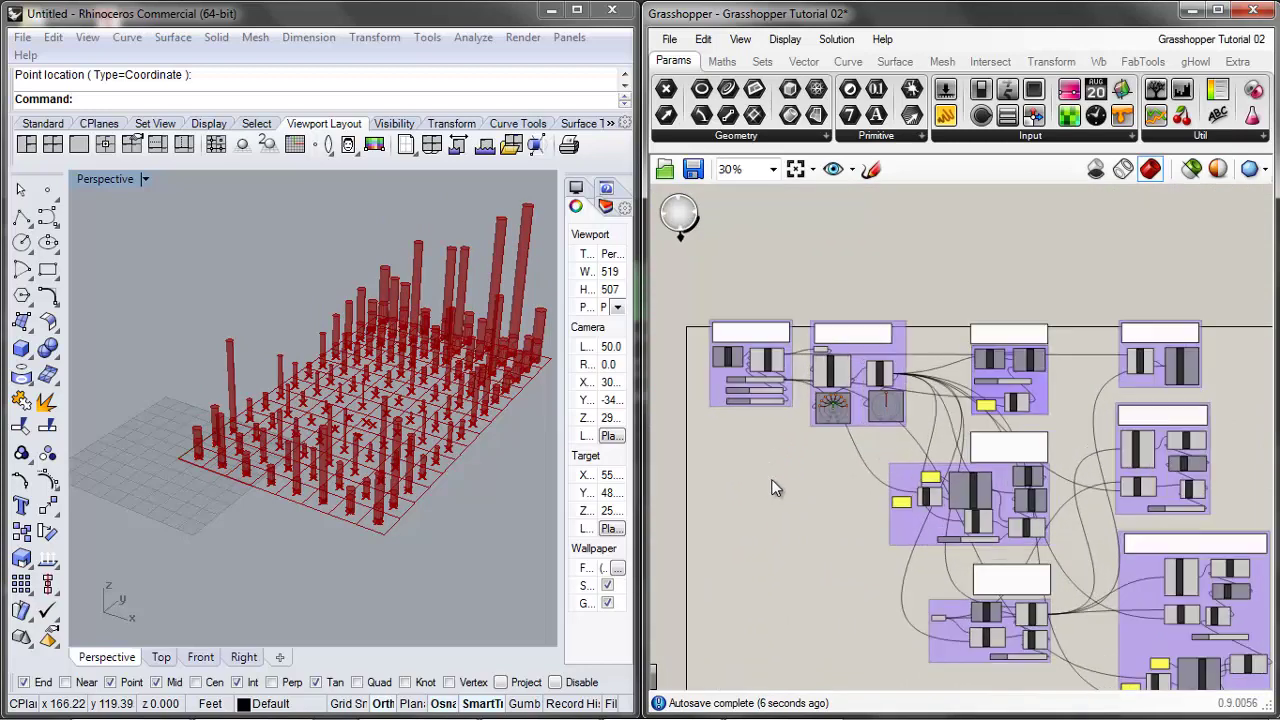
Start a new, empty Grasshopper document
{"action": "left_click", "coordinate": [669, 39]}
{"action": "left_click", "coordinate": [765, 60]}
{"action": "scroll", "coordinate": [857, 357], "scroll_direction": "down", "scroll_amount": 2}
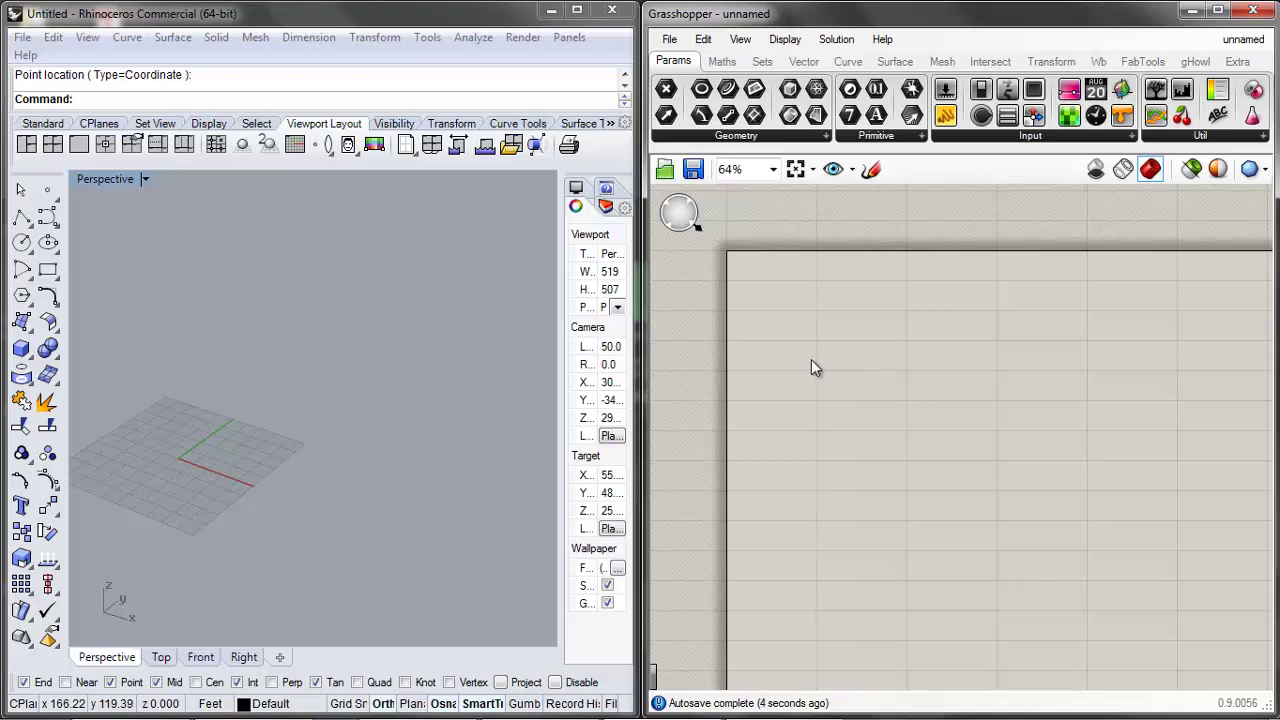
Place a Square grid component on the canvas
{"action": "left_click", "coordinate": [764, 60]}
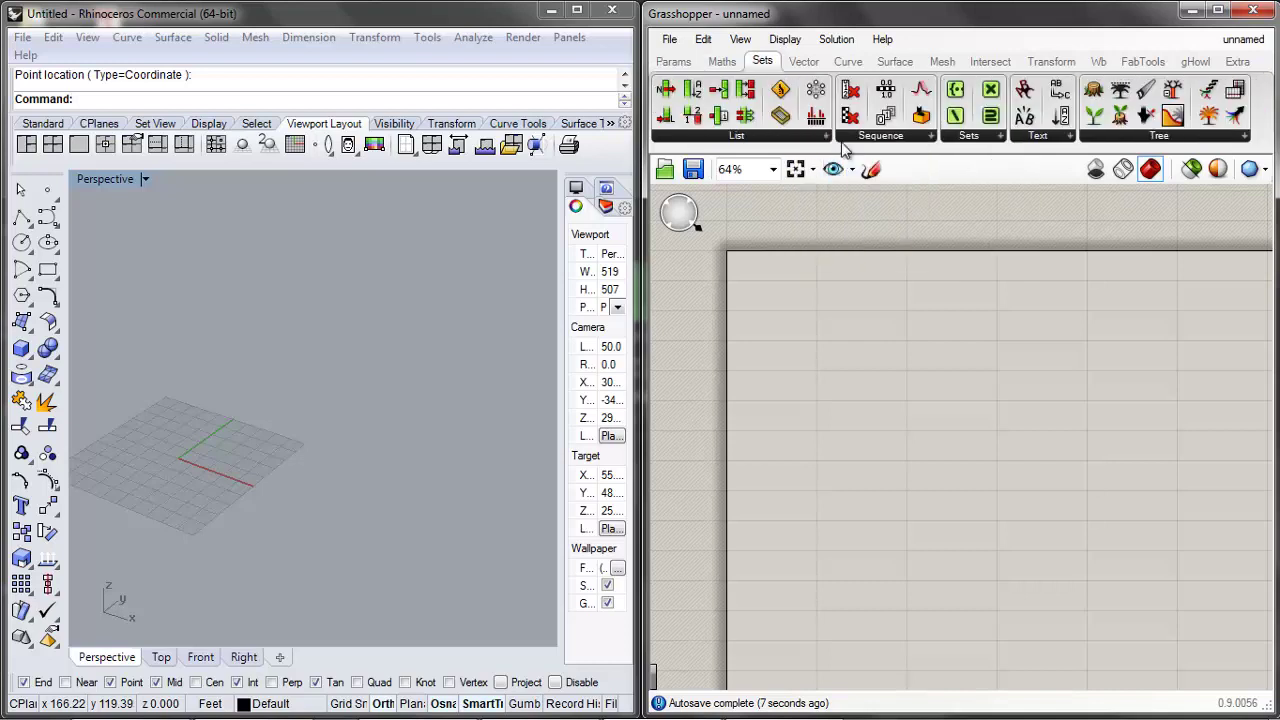
{"action": "left_click", "coordinate": [804, 61]}
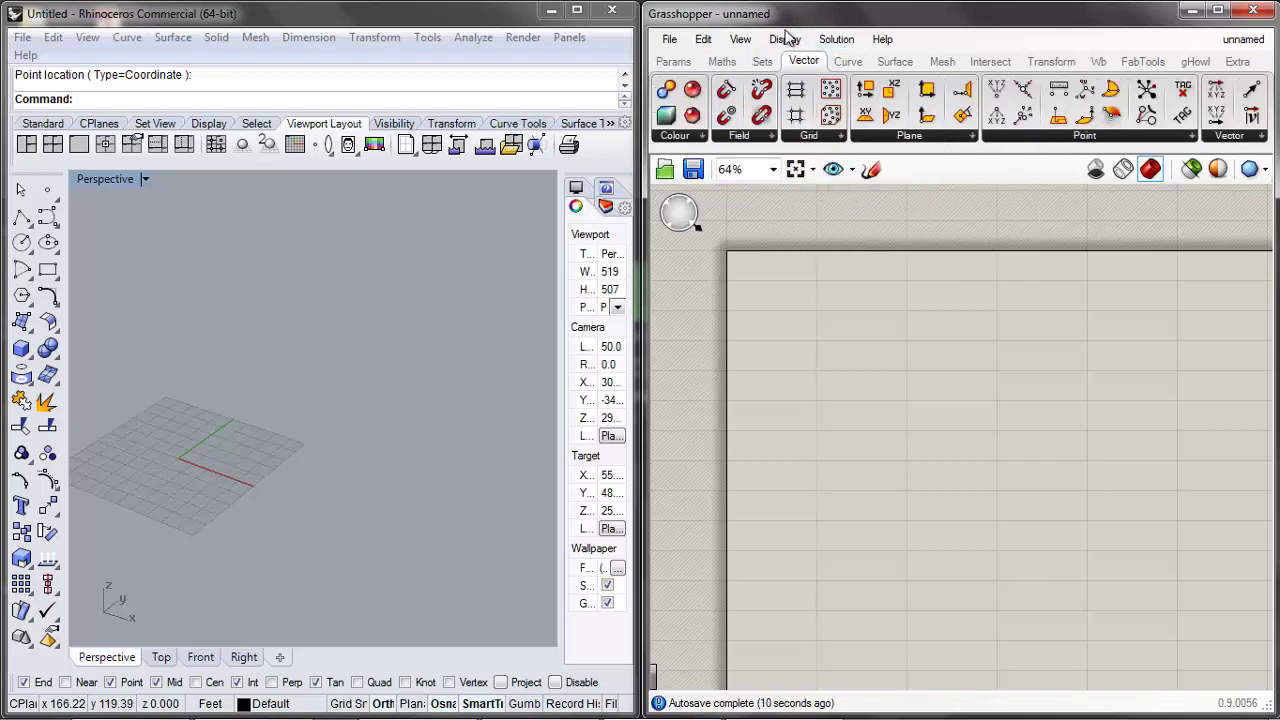
{"action": "left_click", "coordinate": [843, 138]}
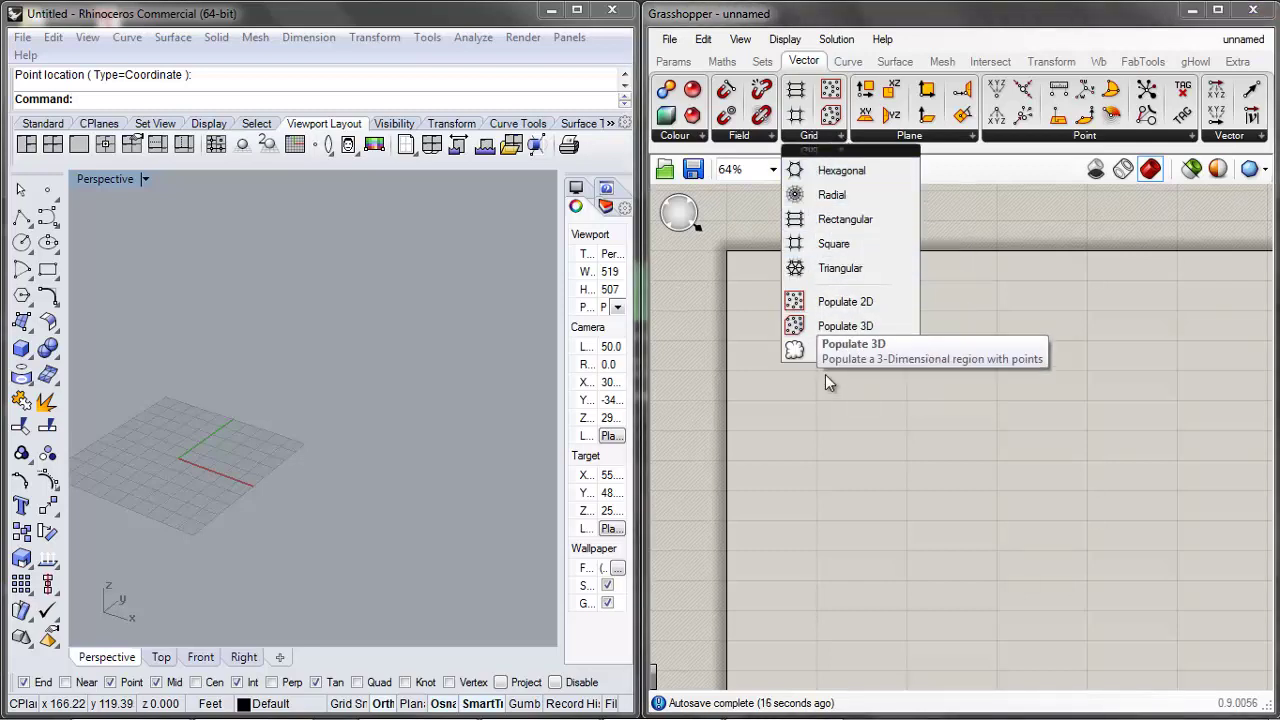
{"action": "left_click_drag", "start_coordinate": [824, 244], "coordinate": [892, 317]}
{"action": "scroll", "coordinate": [871, 329], "scroll_direction": "up", "scroll_amount": 2}
{"action": "left_click", "coordinate": [842, 238]}
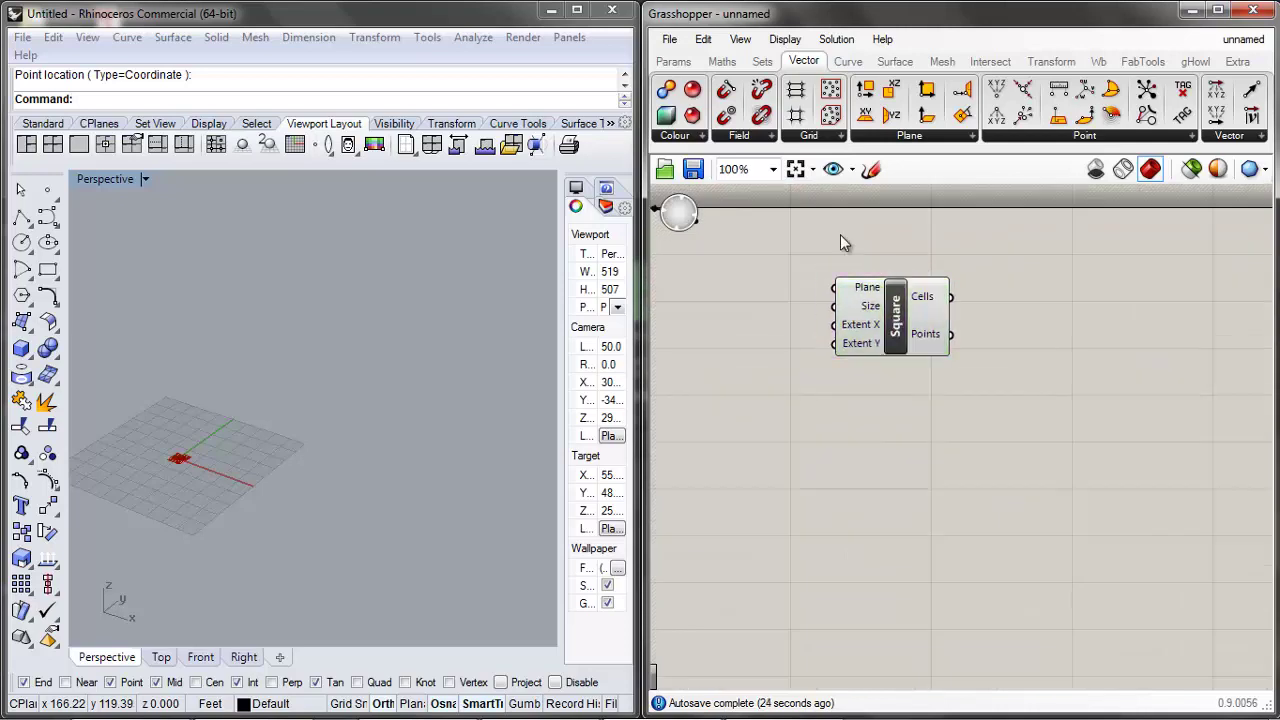
Add an XY Plane component and connect its Plane output to the Square grid's Plane input
{"action": "double_click", "coordinate": [840, 243]}
{"action": "type", "text": "xy"}
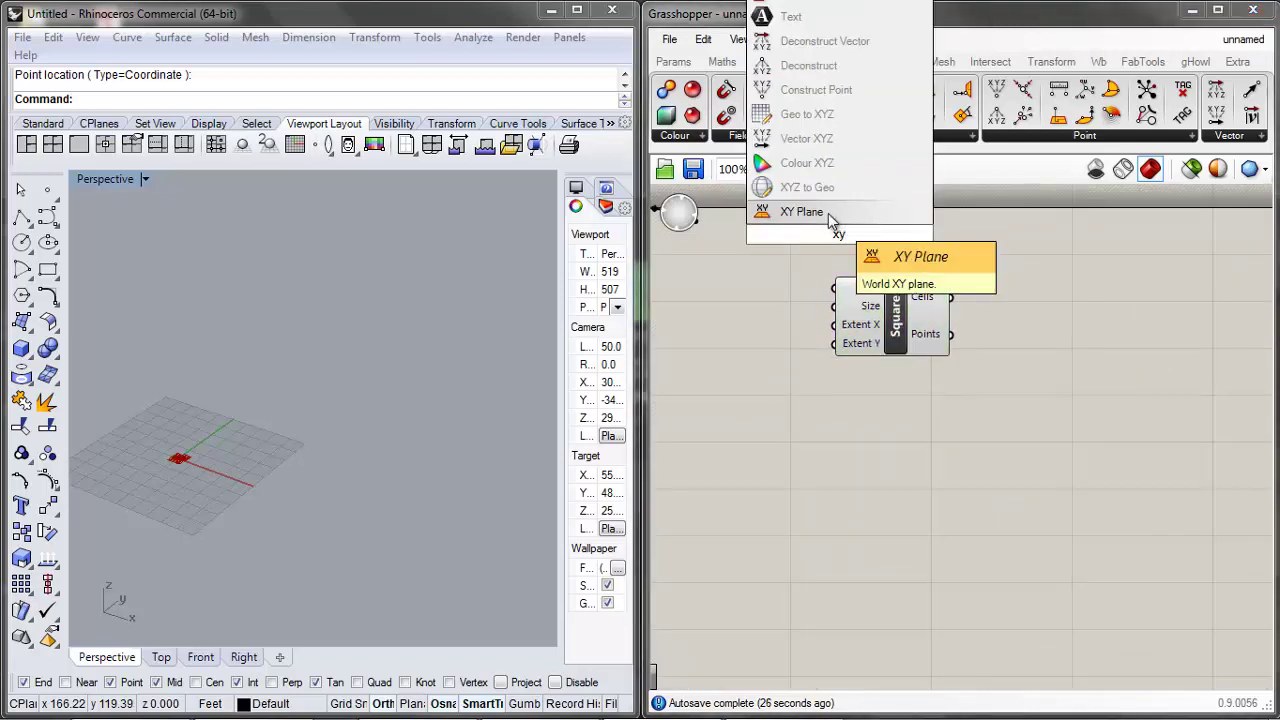
{"action": "left_click", "coordinate": [828, 213]}
{"action": "left_click_drag", "start_coordinate": [757, 249], "coordinate": [834, 288]}
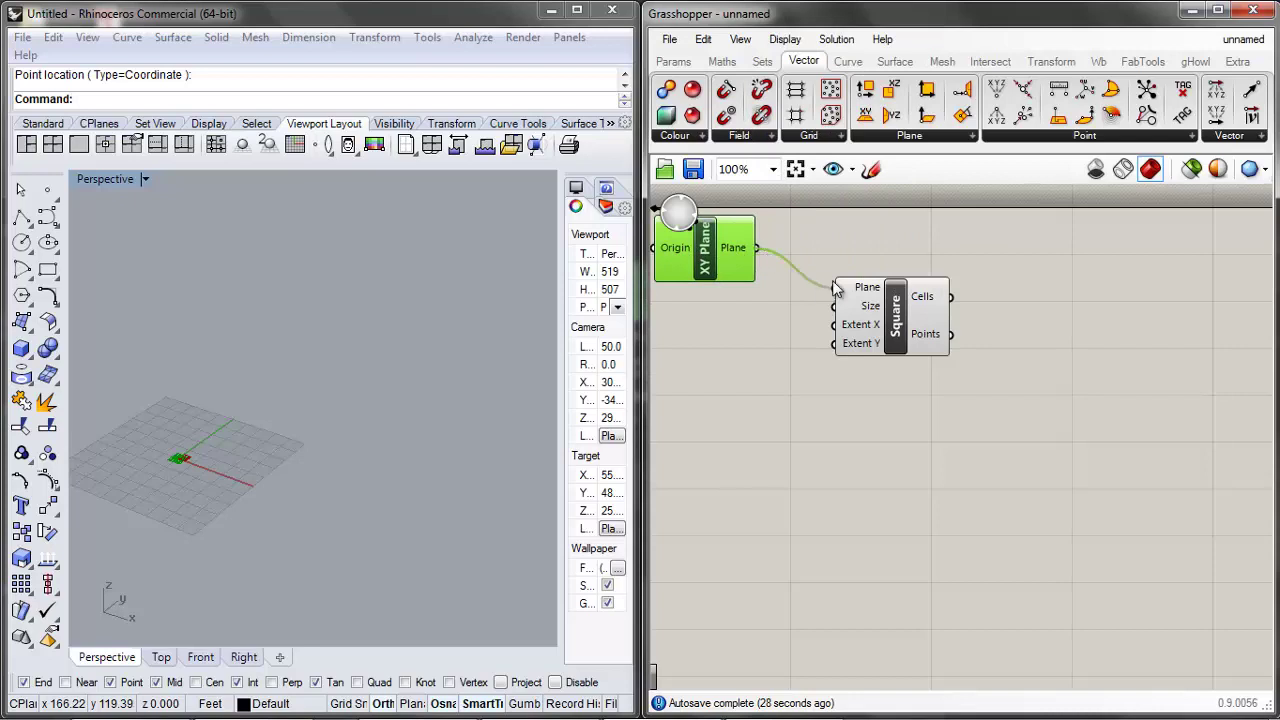
Turn off the XY Plane component's preview and move the Square component farther away from it
{"action": "right_click", "coordinate": [712, 260]}
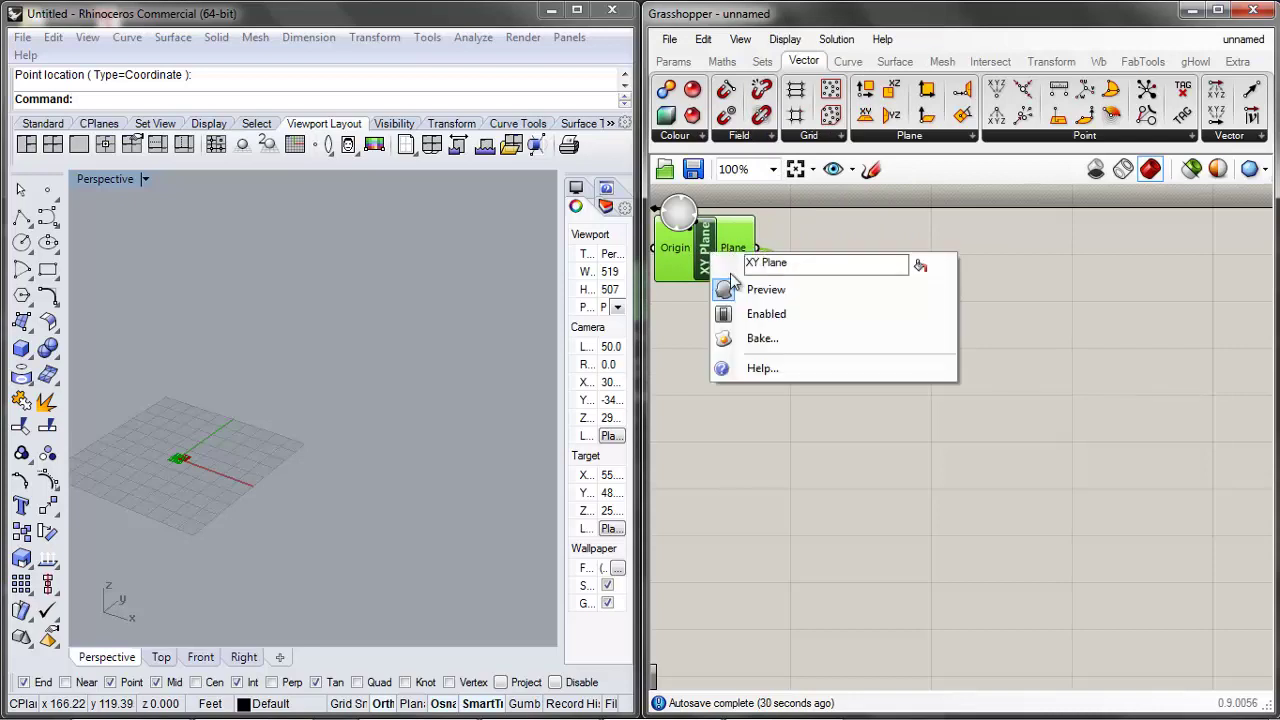
{"action": "left_click", "coordinate": [762, 290]}
{"action": "left_click_drag", "start_coordinate": [856, 329], "coordinate": [945, 383]}
{"action": "left_click", "coordinate": [883, 377]}
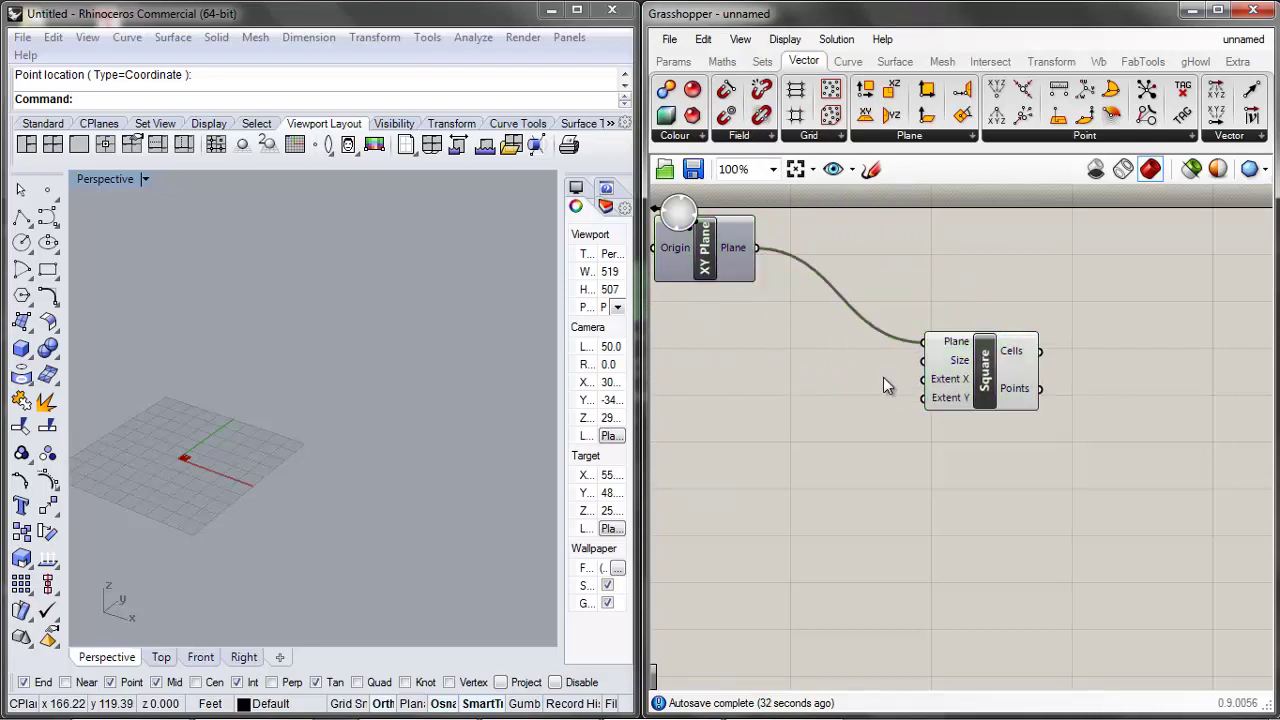
Add a Number Slider and position it below the XY Plane component
{"action": "scroll", "coordinate": [880, 378], "scroll_direction": "down", "scroll_amount": 2}
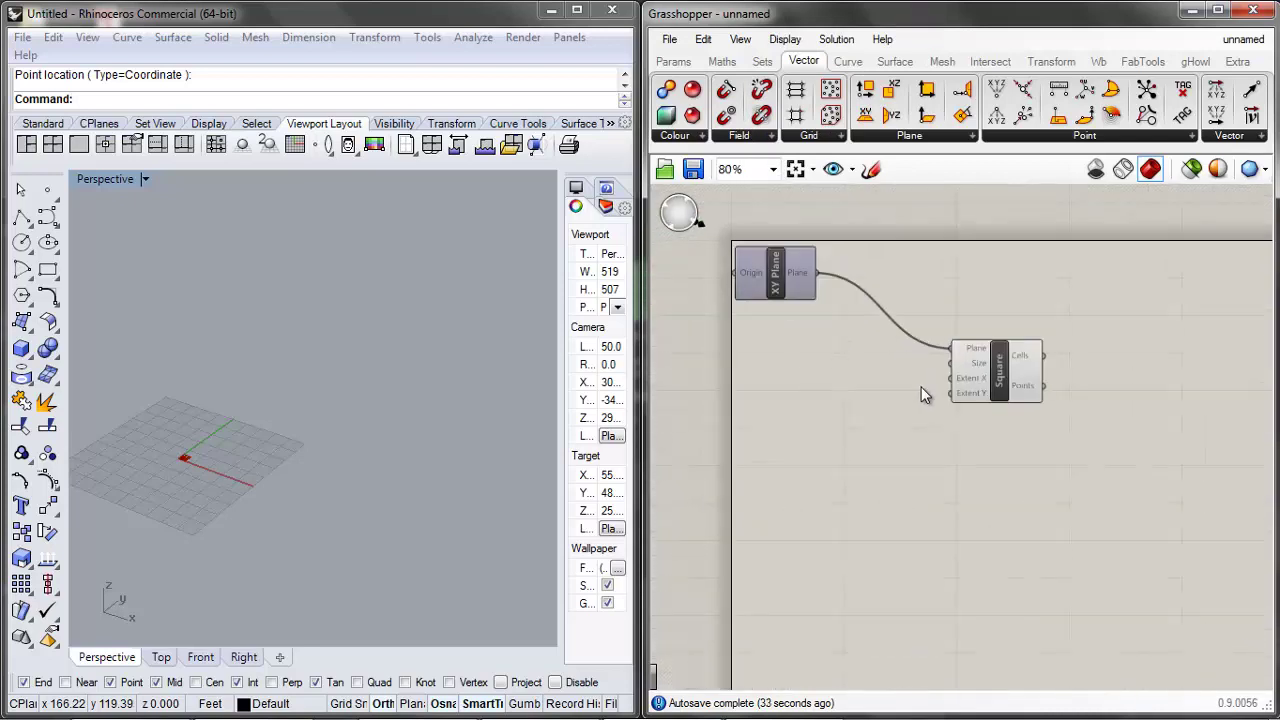
{"action": "double_click", "coordinate": [858, 392]}
{"action": "type", "text": "number"}
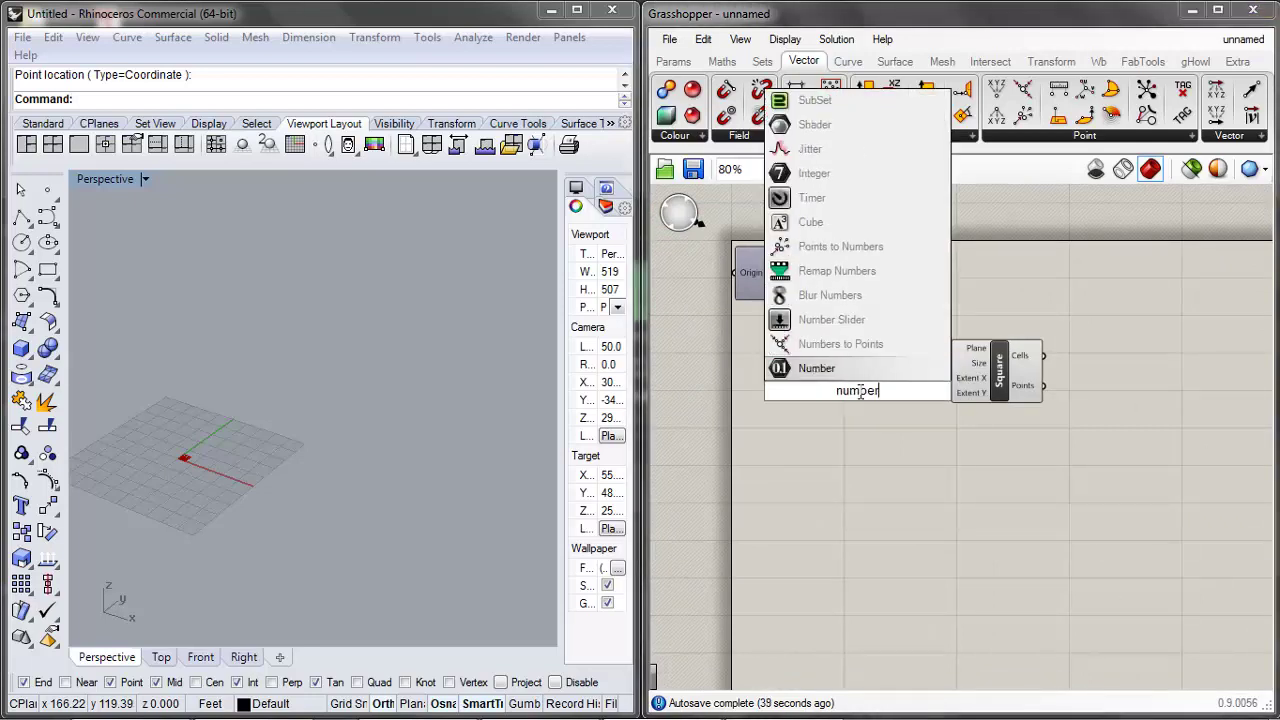
{"action": "left_click", "coordinate": [825, 343]}
{"action": "scroll", "coordinate": [880, 380], "scroll_direction": "up", "scroll_amount": 2}
{"action": "left_click_drag", "start_coordinate": [870, 406], "coordinate": [796, 354]}
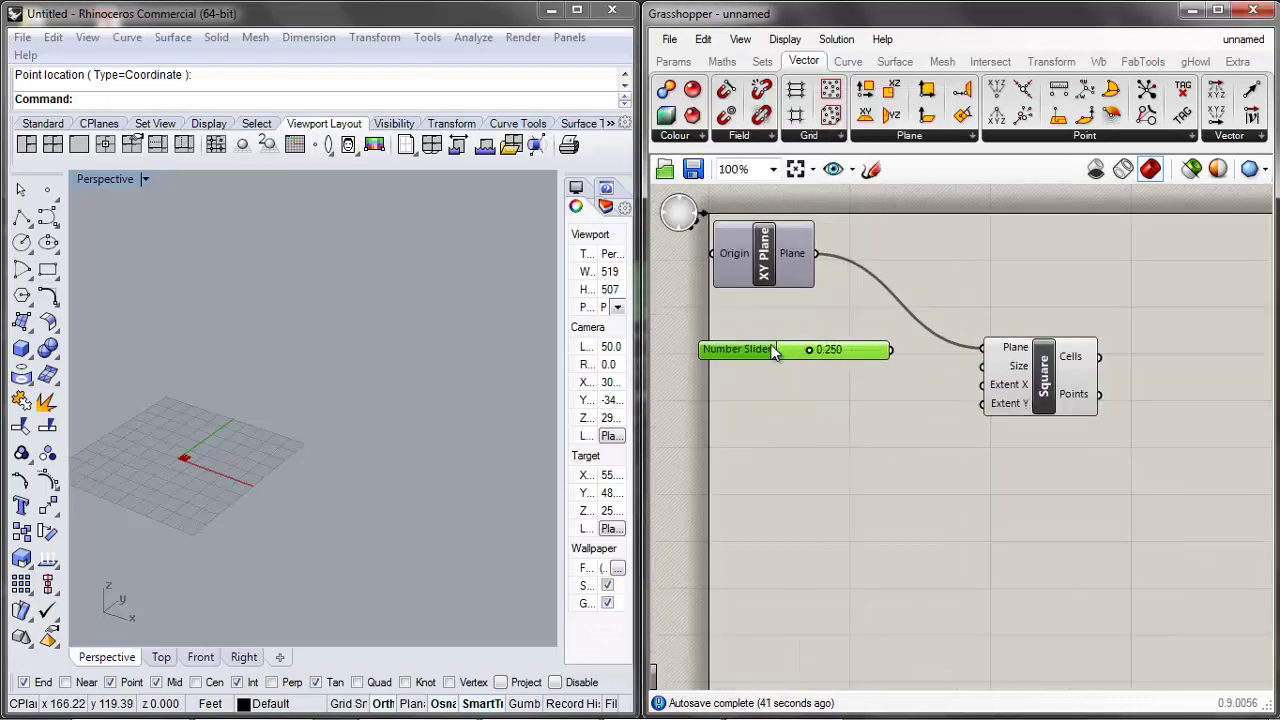
Configure the number slider for whole-number rounding (N) with a maximum of 100
{"action": "right_click", "coordinate": [796, 354]}
{"action": "left_click", "coordinate": [838, 449]}
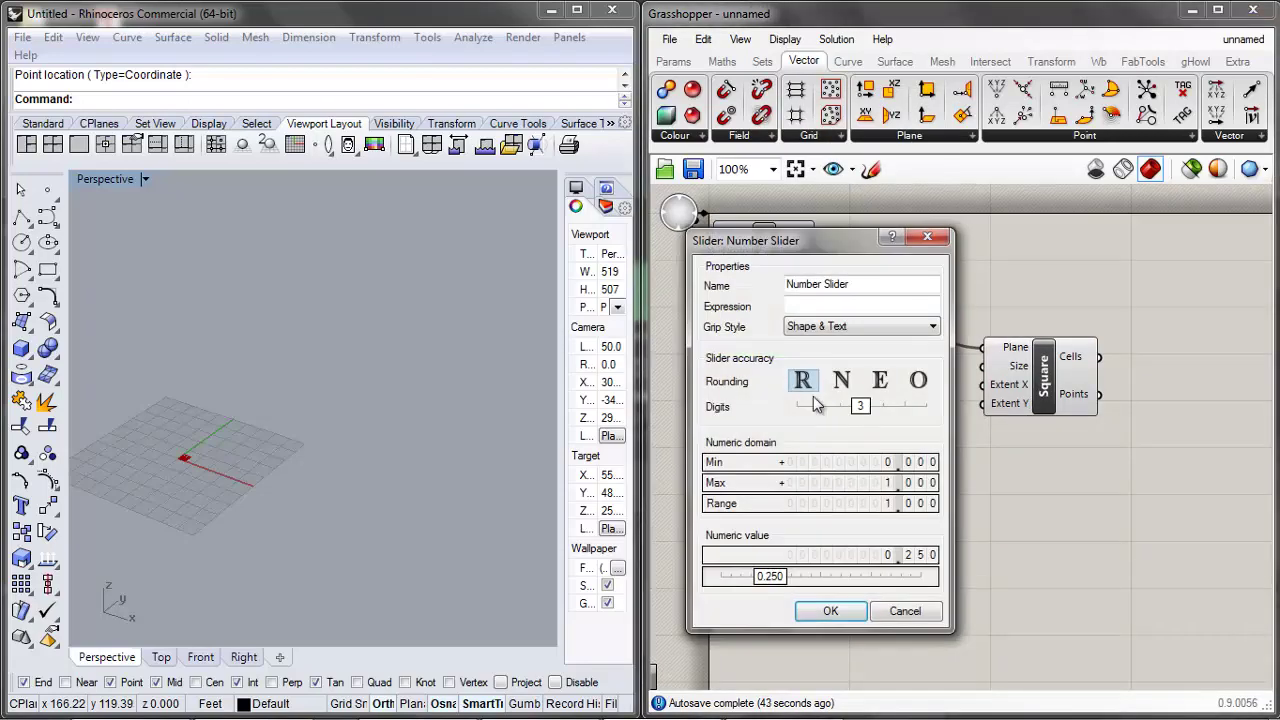
{"action": "left_click", "coordinate": [841, 381]}
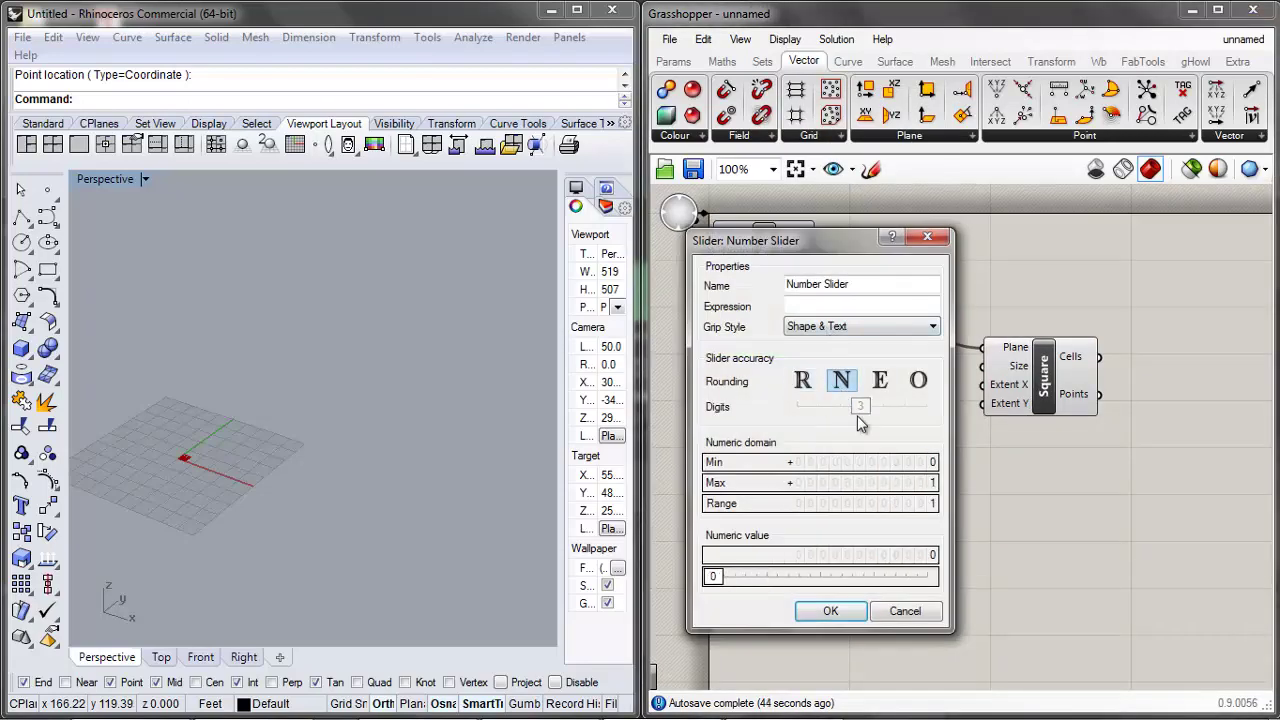
{"action": "double_click", "coordinate": [834, 485]}
{"action": "type", "text": "100"}
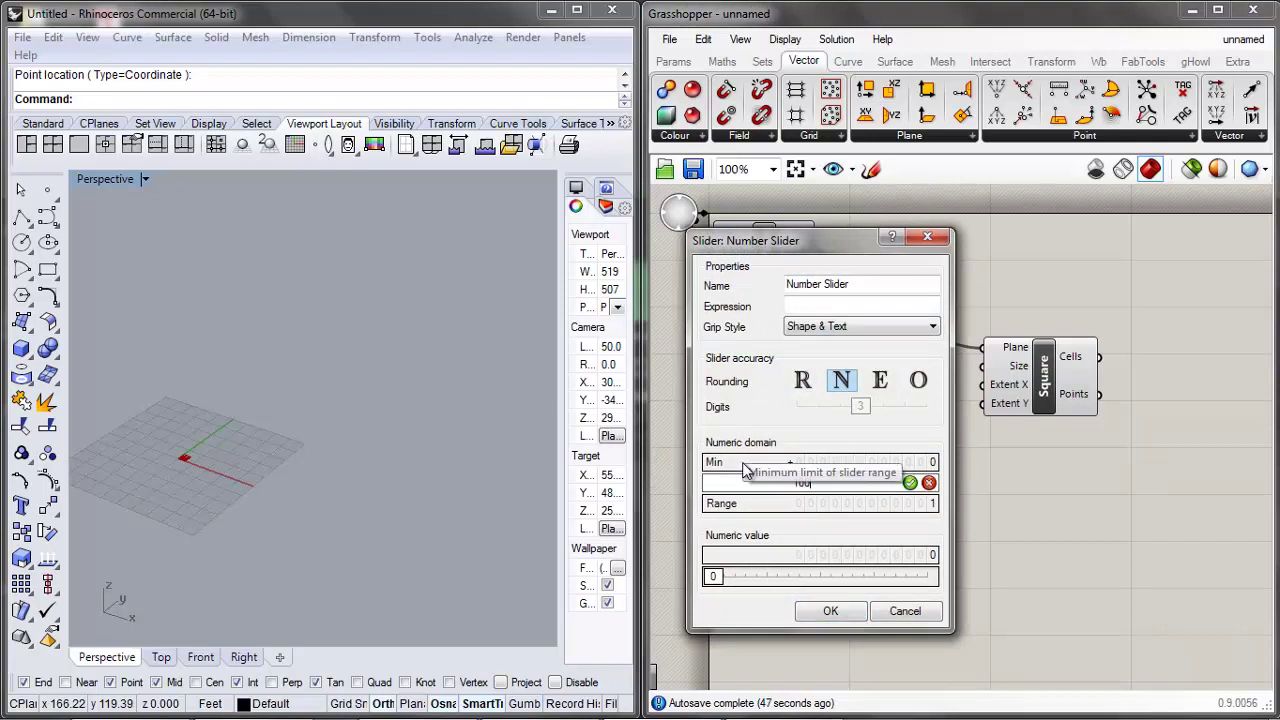
{"action": "left_click", "coordinate": [830, 611]}
Duplicate the number slider twice and arrange the copies below the original
{"action": "left_click", "coordinate": [834, 354]}
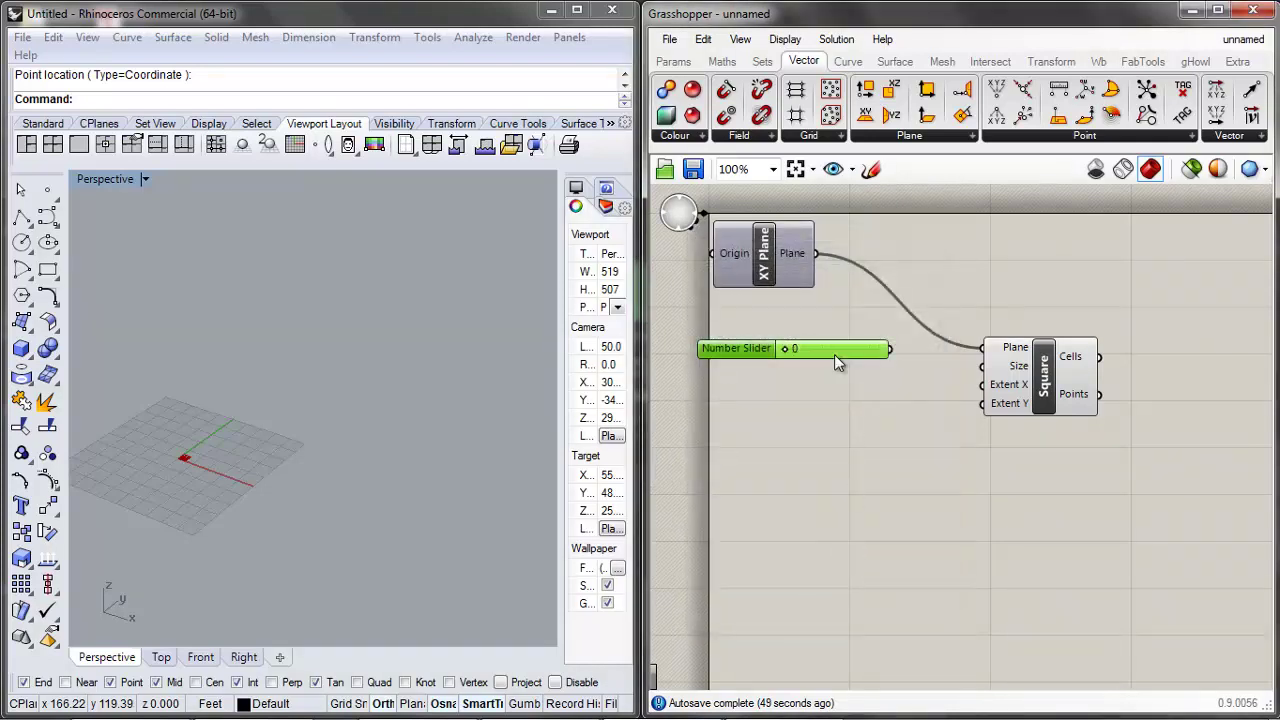
{"action": "key", "text": "ctrl+c"}
{"action": "key", "text": "ctrl+v"}
{"action": "key", "text": "ctrl+v"}
{"action": "left_click_drag", "start_coordinate": [838, 372], "coordinate": [826, 408]}
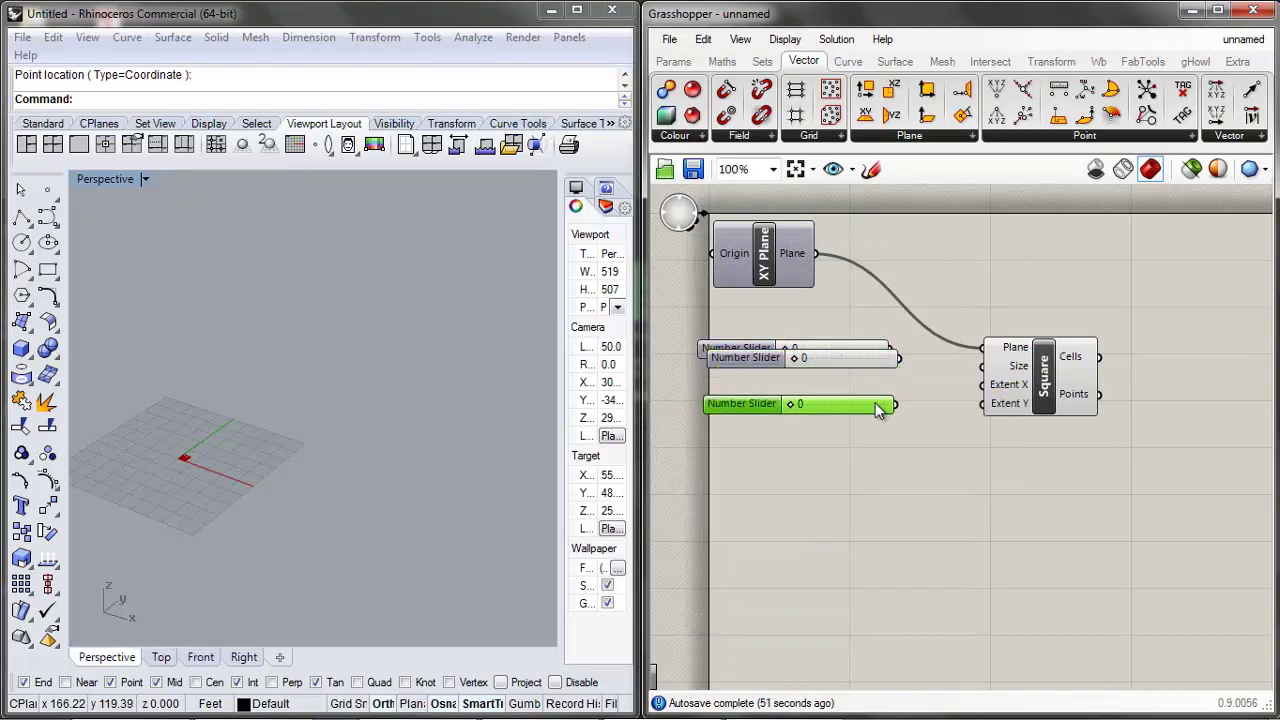
{"action": "left_click_drag", "start_coordinate": [886, 372], "coordinate": [865, 400]}
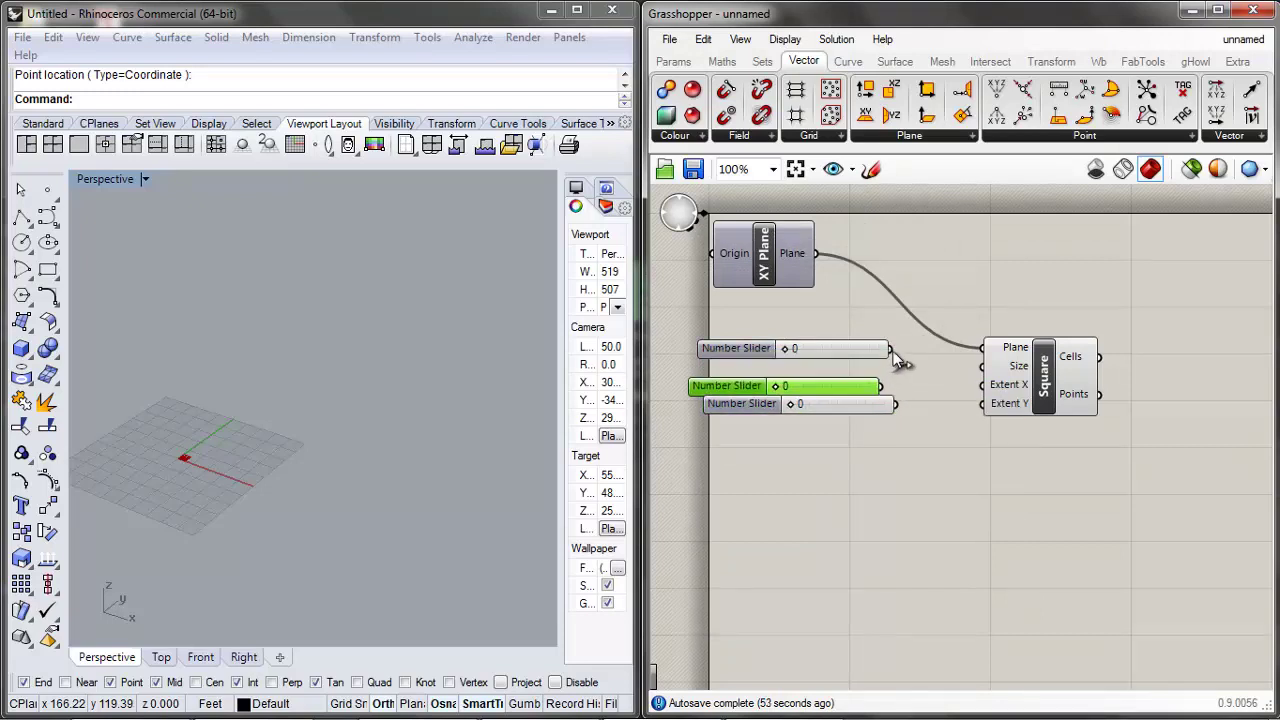
Connect the three sliders, in order, to the Square grid's Size, Extent X and Extent Y inputs
{"action": "left_click_drag", "start_coordinate": [891, 350], "coordinate": [982, 366]}
{"action": "left_click_drag", "start_coordinate": [852, 382], "coordinate": [982, 404]}
{"action": "left_click_drag", "start_coordinate": [850, 376], "coordinate": [843, 390]}
{"action": "double_click", "coordinate": [811, 351]}
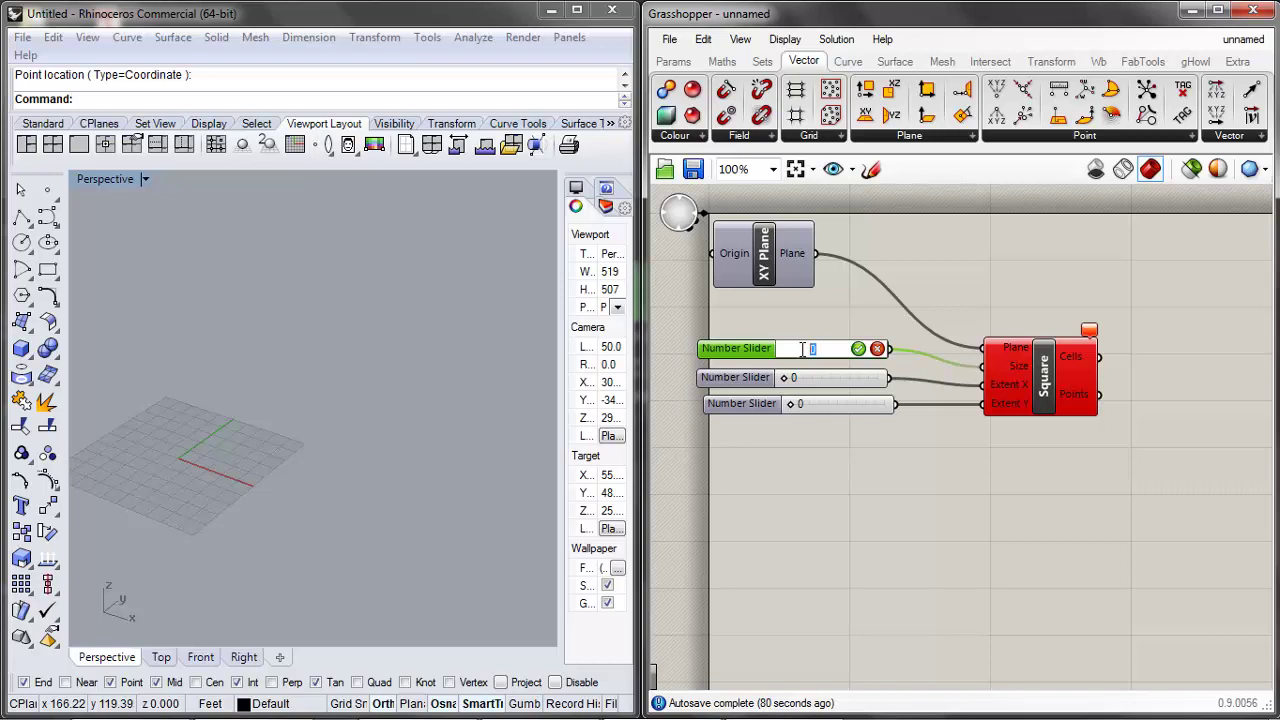
{"action": "type", "text": "12"}
{"action": "left_click", "coordinate": [811, 382]}
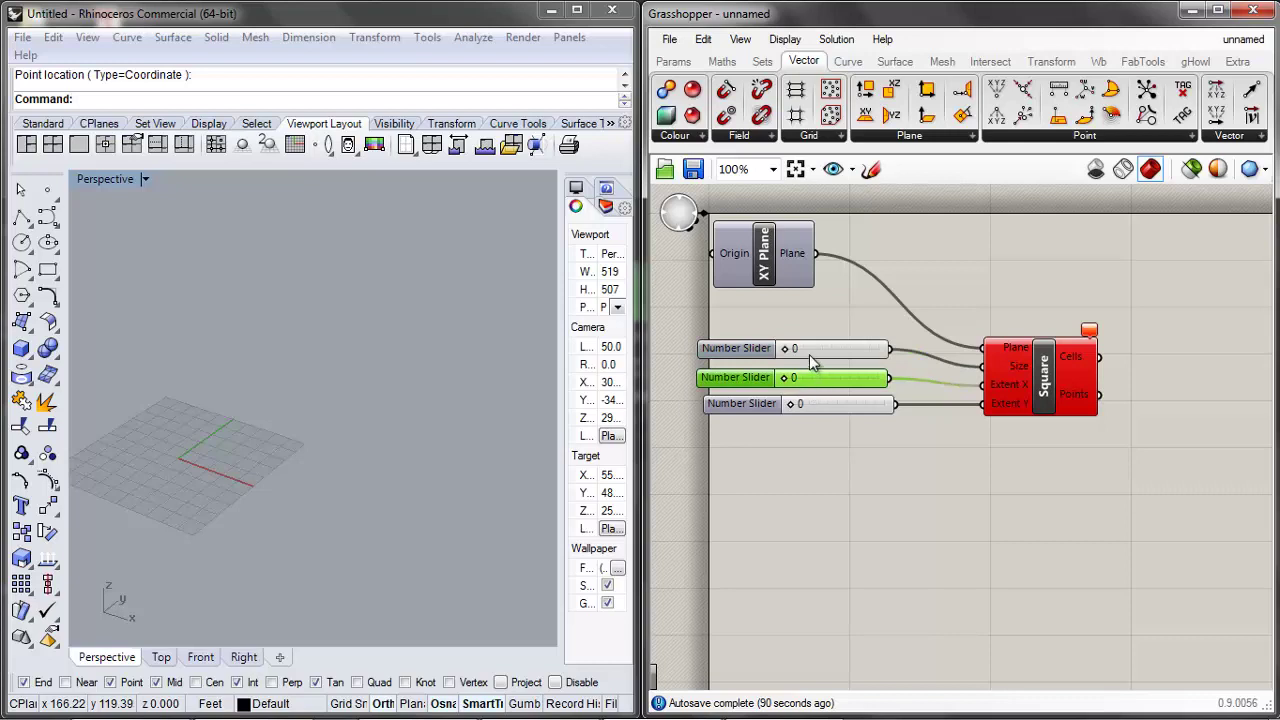
Set the Size slider of the Square grid to 12
{"action": "left_click", "coordinate": [809, 354]}
{"action": "double_click", "coordinate": [837, 353]}
{"action": "type", "text": "12"}
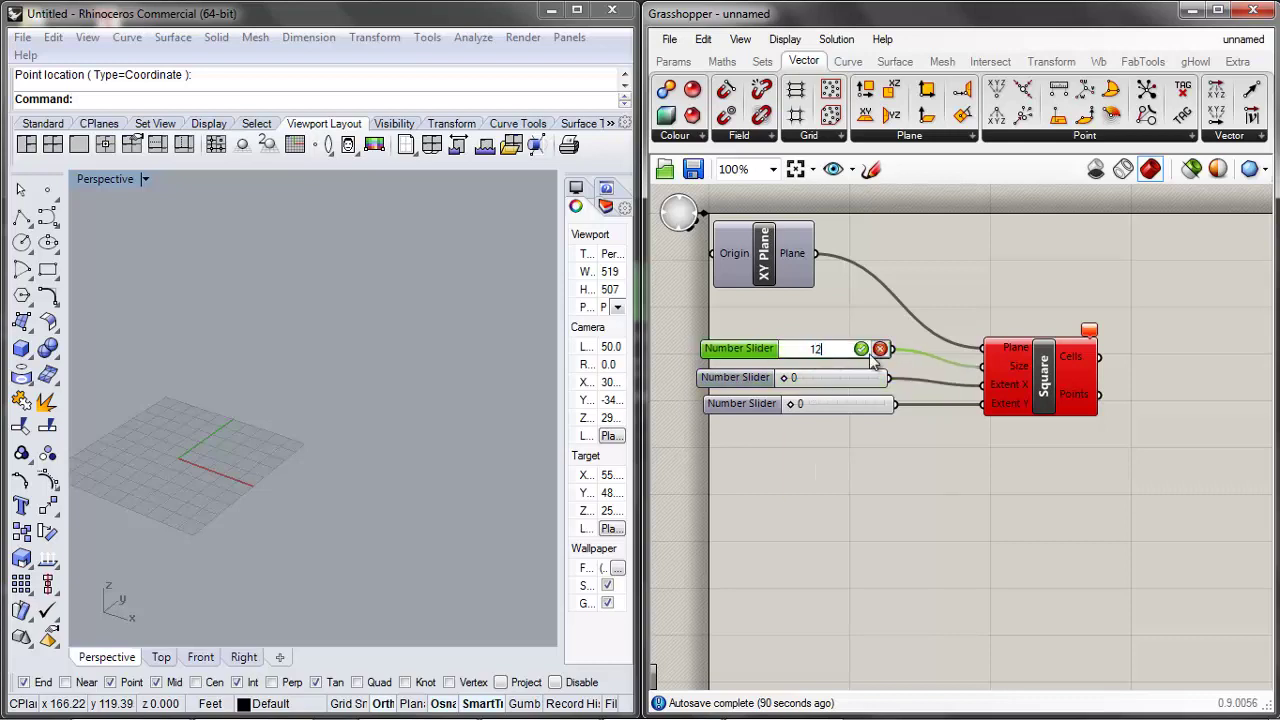
{"action": "key", "text": "Return"}
{"action": "double_click", "coordinate": [830, 381]}
{"action": "type", "text": "12"}
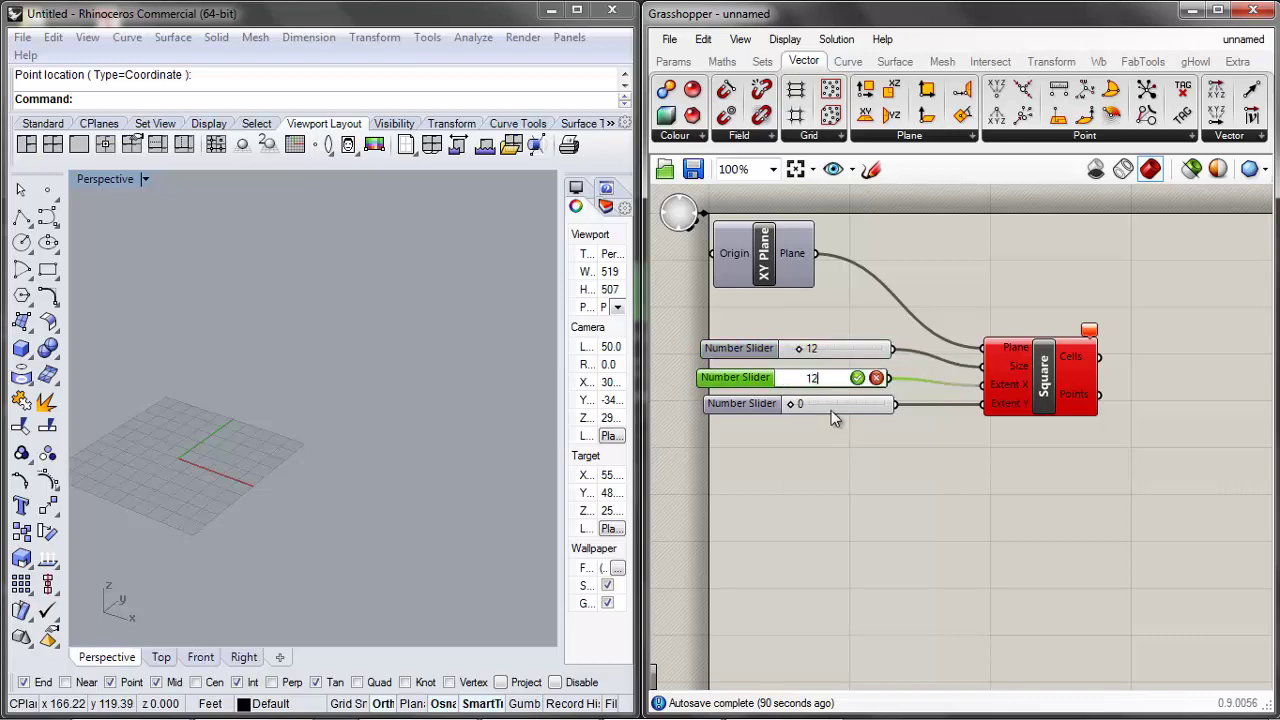
{"action": "left_click", "coordinate": [831, 406]}
Set both the Extent Y and Extent X sliders of the Square grid to 6
{"action": "double_click", "coordinate": [835, 406]}
{"action": "type", "text": "6"}
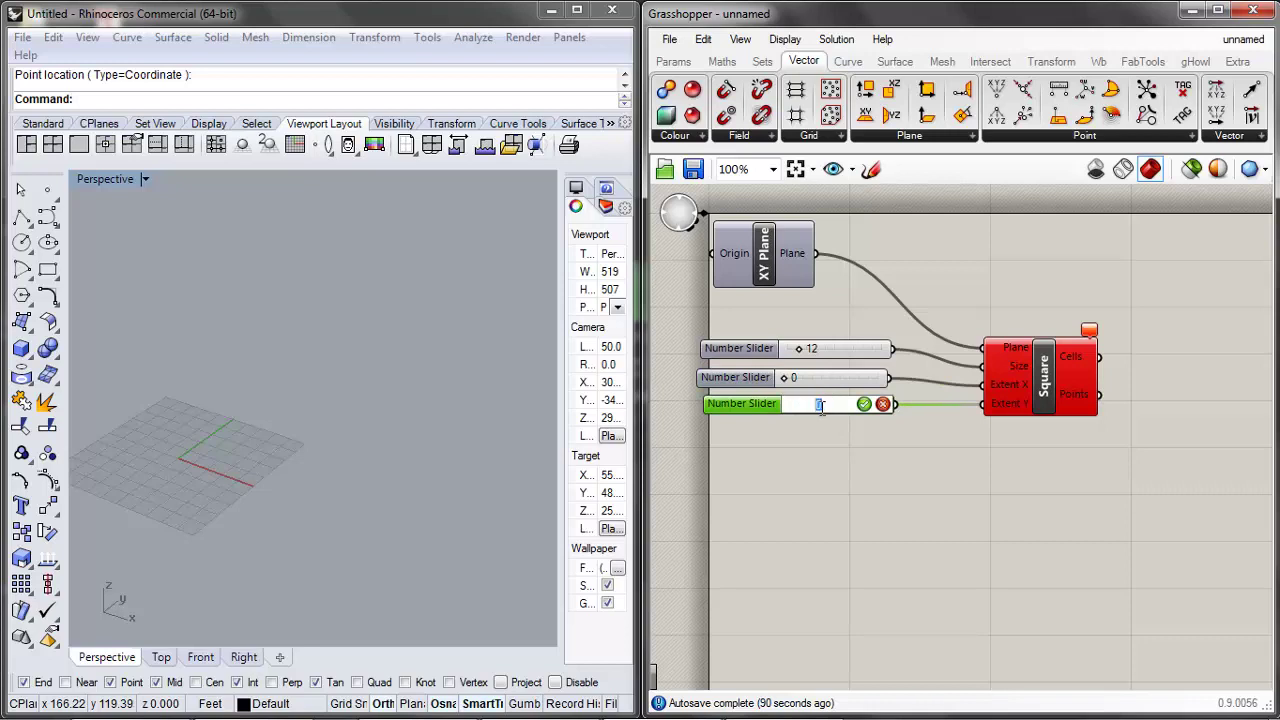
{"action": "left_click", "coordinate": [864, 404]}
{"action": "double_click", "coordinate": [862, 381]}
{"action": "type", "text": "6"}
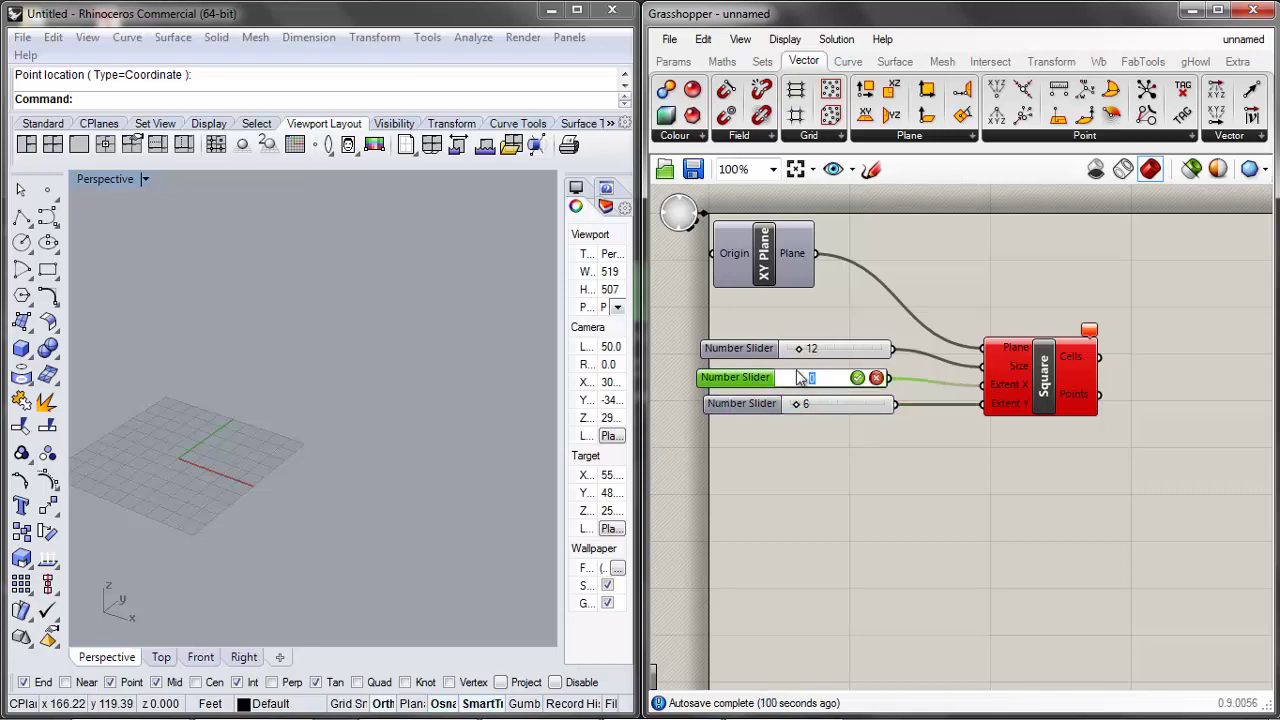
{"action": "left_click", "coordinate": [857, 377]}
{"action": "scroll", "coordinate": [300, 480], "scroll_direction": "up", "scroll_amount": 3}
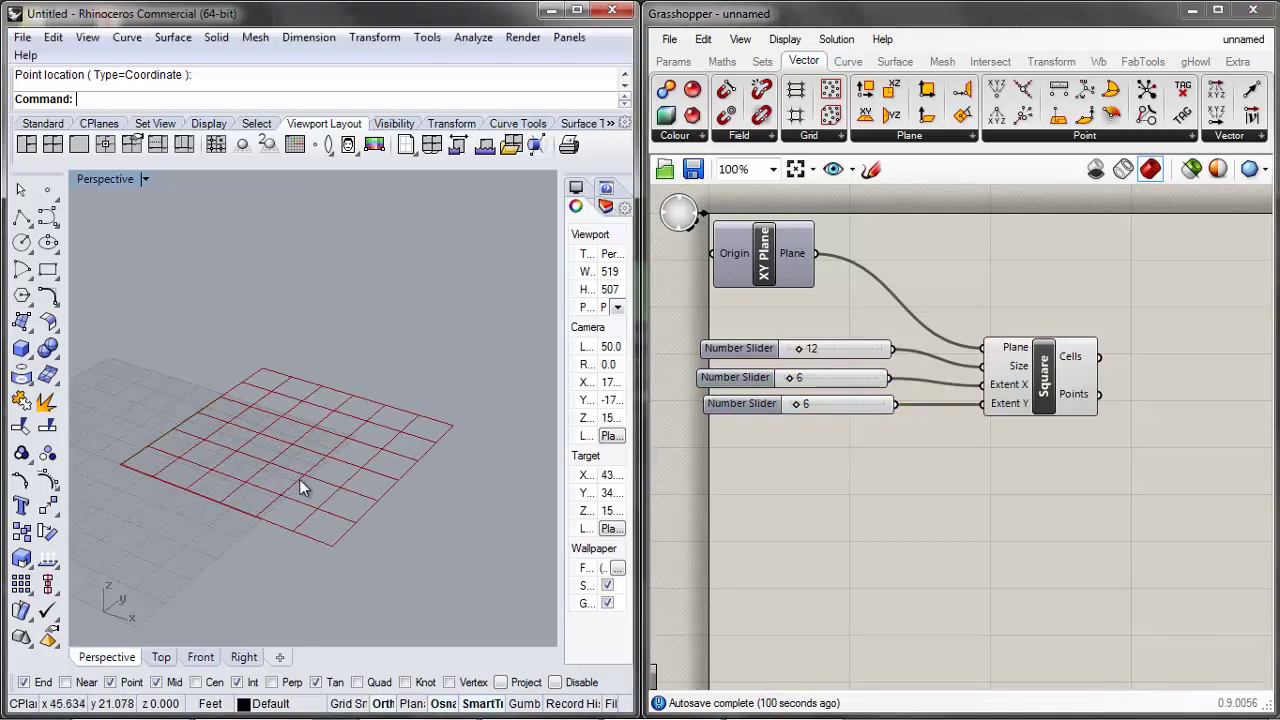
{"action": "scroll", "coordinate": [1027, 407], "scroll_direction": "down", "scroll_amount": 2}
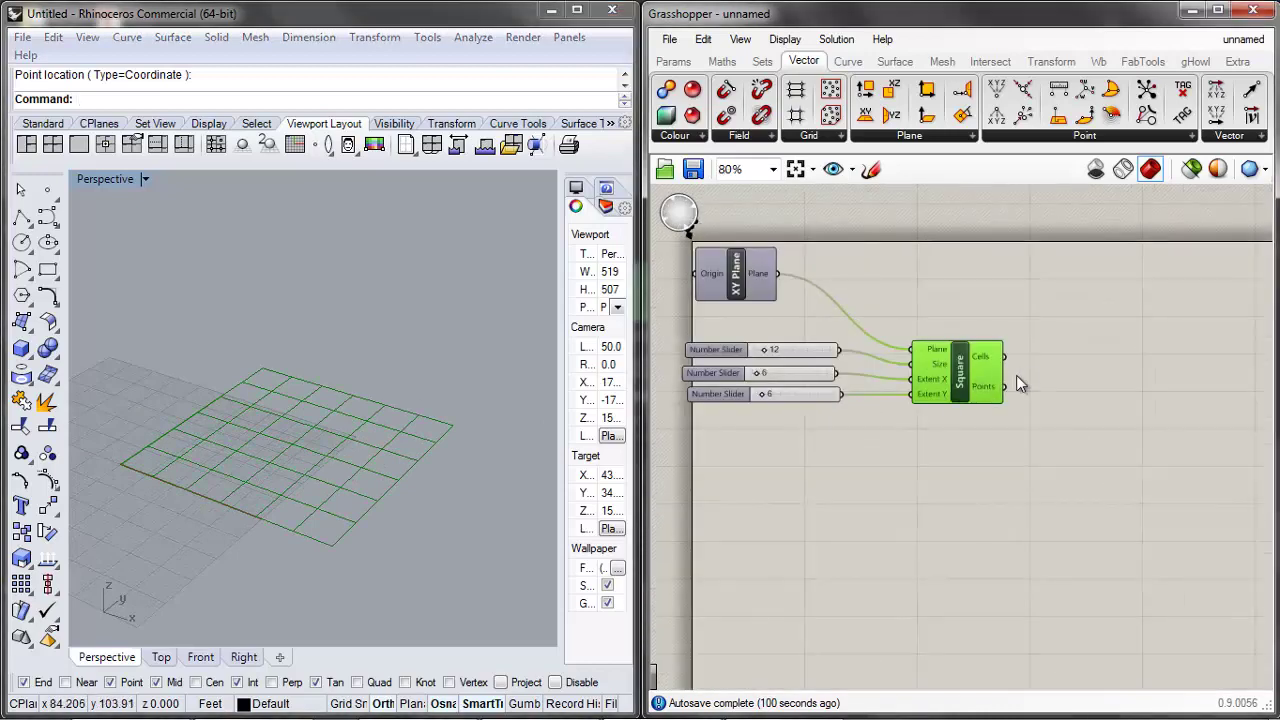
Add a Curve parameter beside the Square grid component and connect the grid's Cells output to it
{"action": "scroll", "coordinate": [985, 375], "scroll_direction": "up", "scroll_amount": 3}
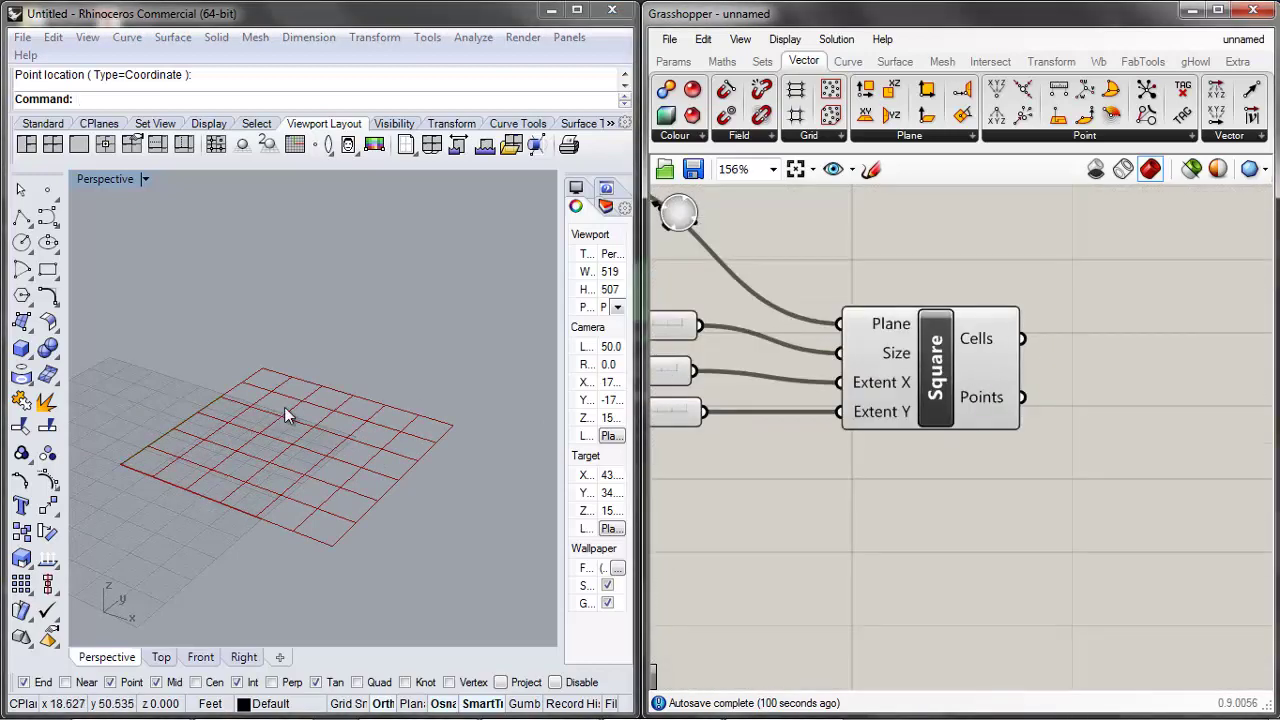
{"action": "right_click_drag", "start_coordinate": [978, 471], "coordinate": [898, 529]}
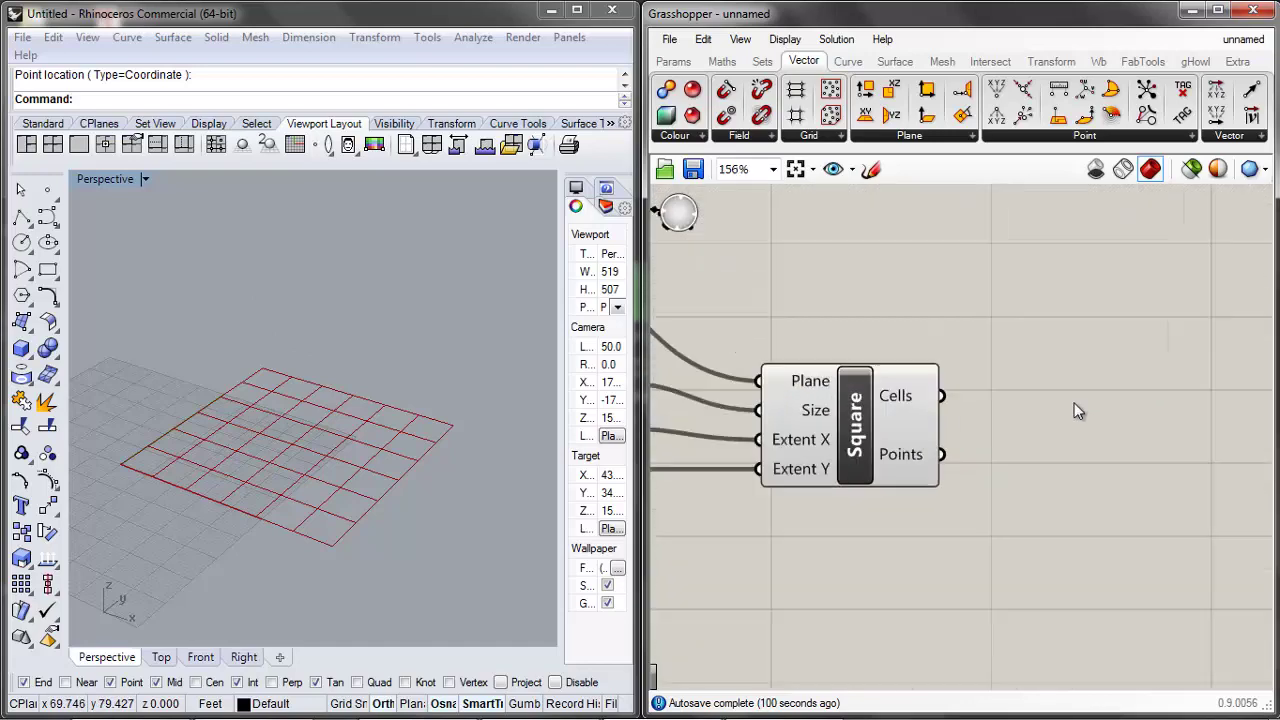
{"action": "double_click", "coordinate": [1077, 409]}
{"action": "type", "text": "curve"}
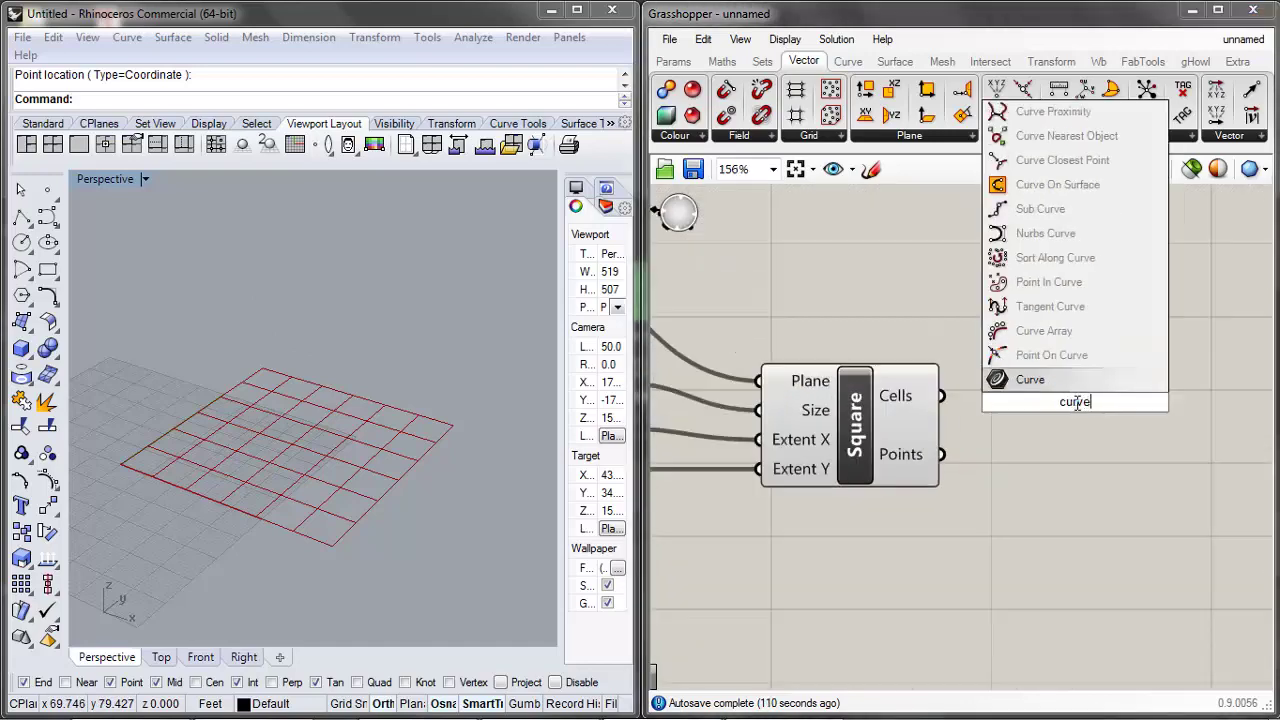
{"action": "left_click", "coordinate": [1070, 380]}
{"action": "left_click_drag", "start_coordinate": [944, 397], "coordinate": [1032, 396]}
Bake the grid cells held by the Curve parameter into the Rhino document
{"action": "middle_click", "coordinate": [1076, 396]}
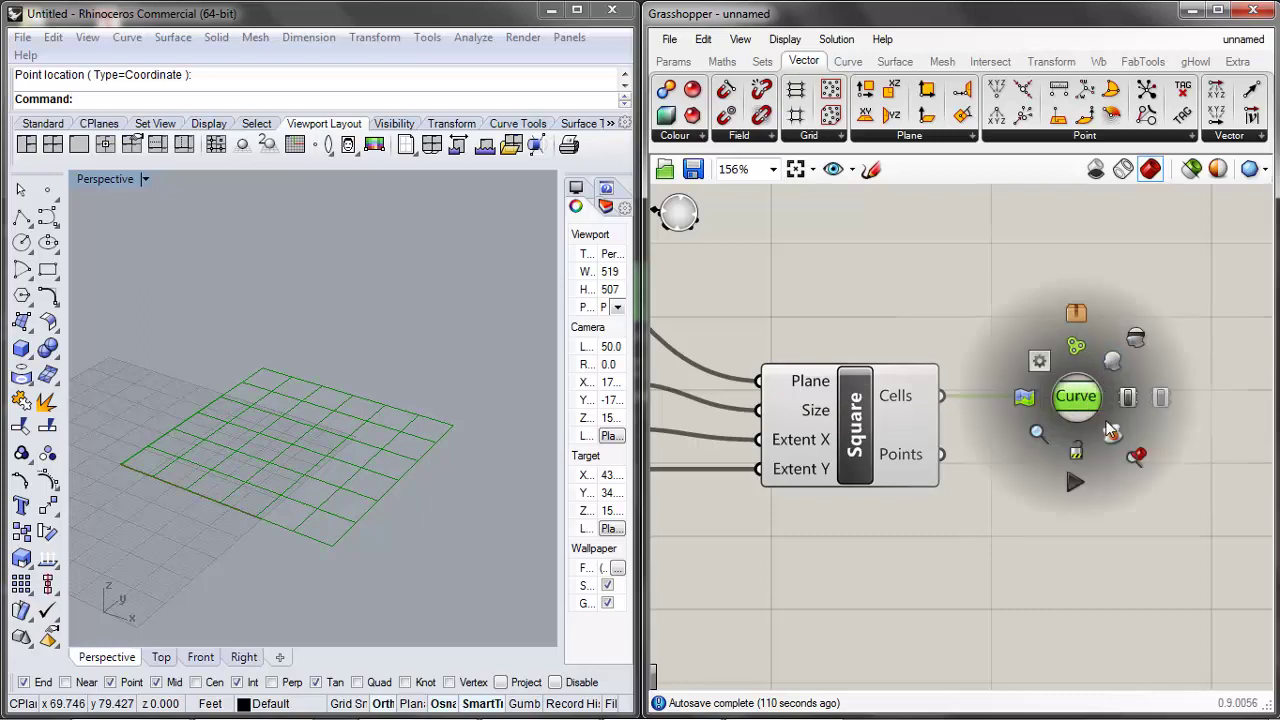
{"action": "left_click", "coordinate": [1107, 429]}
{"action": "left_click", "coordinate": [1094, 457]}
{"action": "scroll", "coordinate": [1107, 449], "scroll_direction": "down", "scroll_amount": 1}
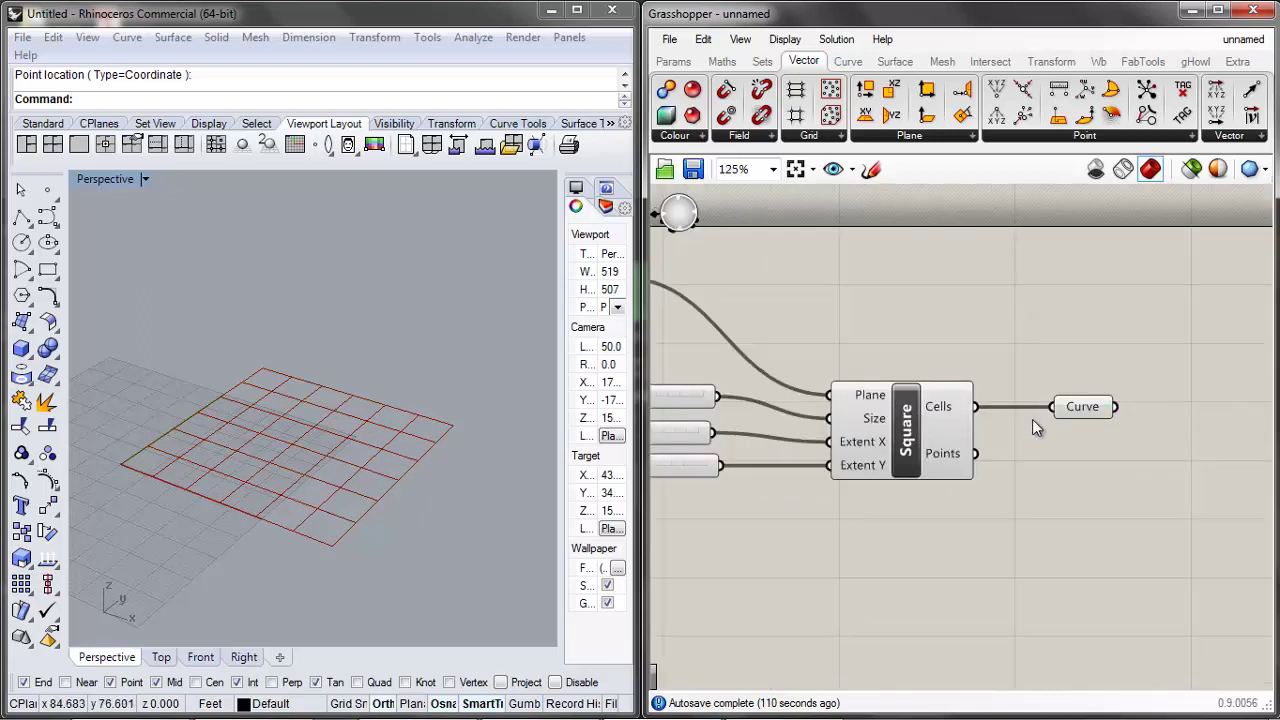
{"action": "left_click_drag", "start_coordinate": [1097, 413], "coordinate": [1097, 394]}
Select all of the baked grid curves in the Rhino viewport and delete them
{"action": "left_click", "coordinate": [330, 395]}
{"action": "left_click_drag", "start_coordinate": [330, 395], "coordinate": [380, 500]}
{"action": "left_click", "coordinate": [440, 497]}
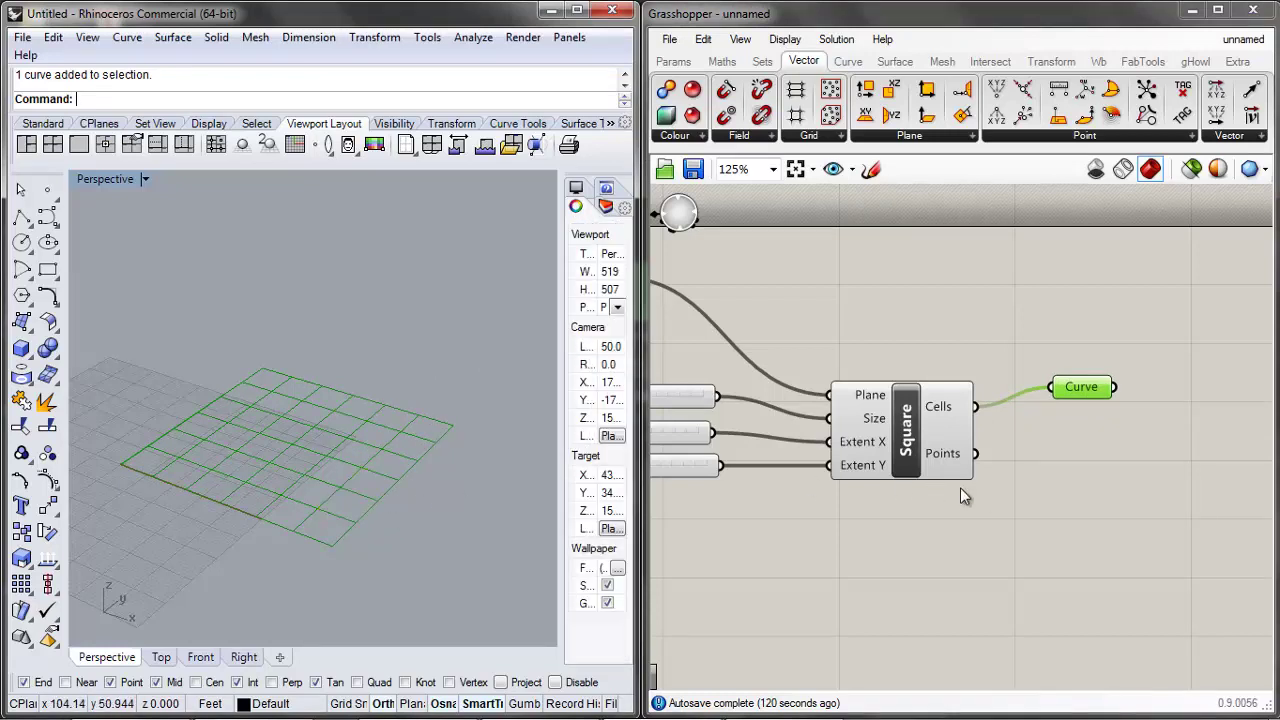
{"action": "left_click", "coordinate": [960, 487]}
{"action": "left_click_drag", "start_coordinate": [494, 306], "coordinate": [155, 560]}
{"action": "key", "text": "Delete"}
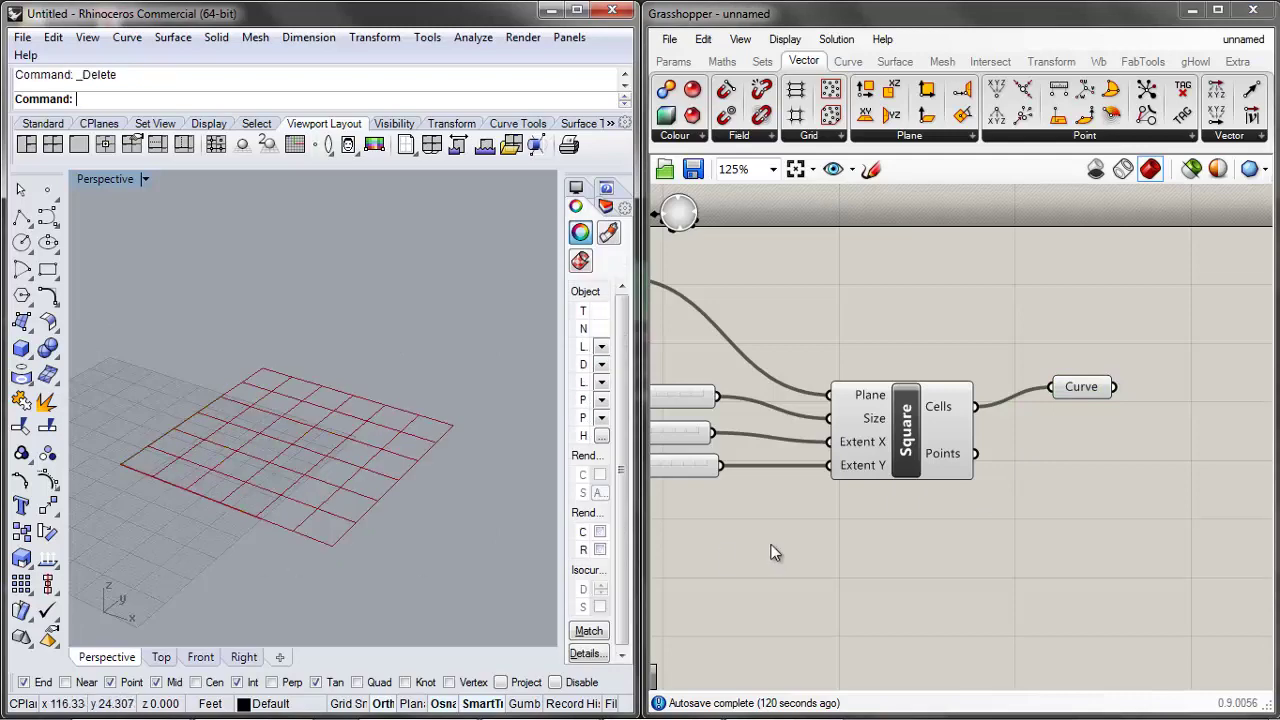
Move the Curve parameter above and to the right of the Square grid component
{"action": "left_click", "coordinate": [1021, 427]}
{"action": "scroll", "coordinate": [1042, 413], "scroll_direction": "up", "scroll_amount": 1}
{"action": "left_click_drag", "start_coordinate": [1056, 402], "coordinate": [1031, 339]}
{"action": "left_click", "coordinate": [1012, 428]}
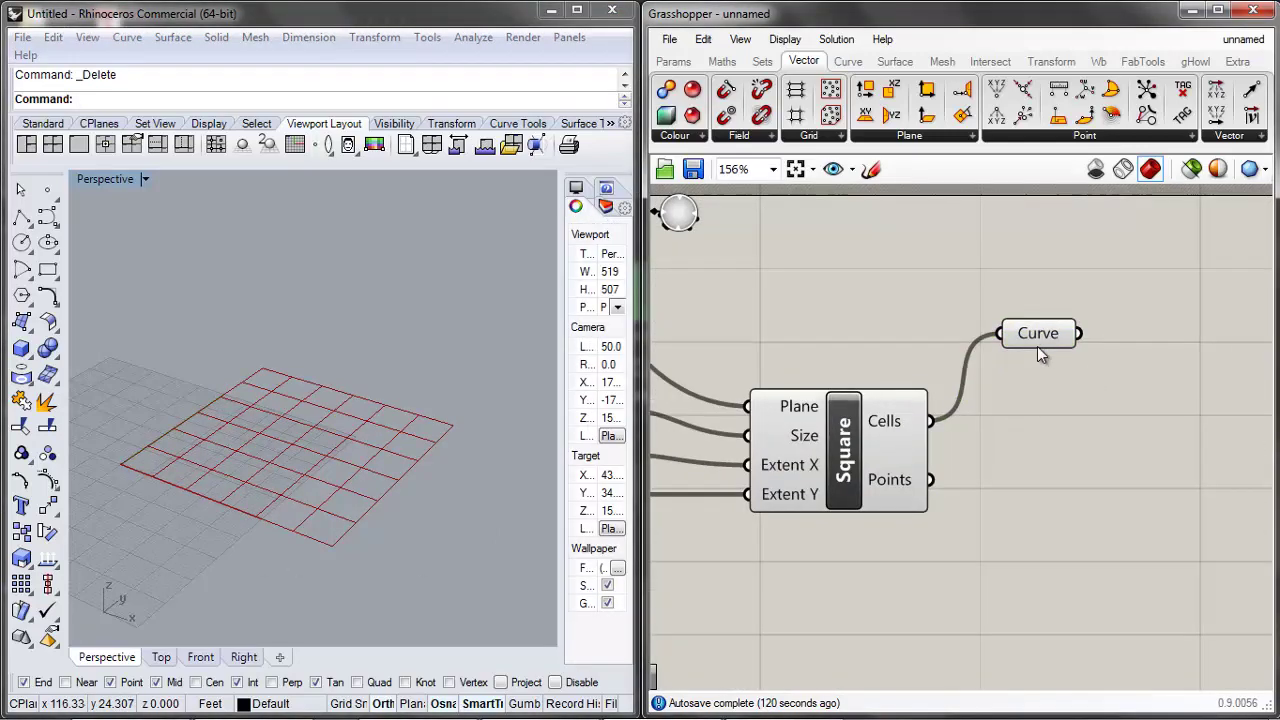
{"action": "double_click", "coordinate": [1038, 459]}
{"action": "type", "text": "point"}
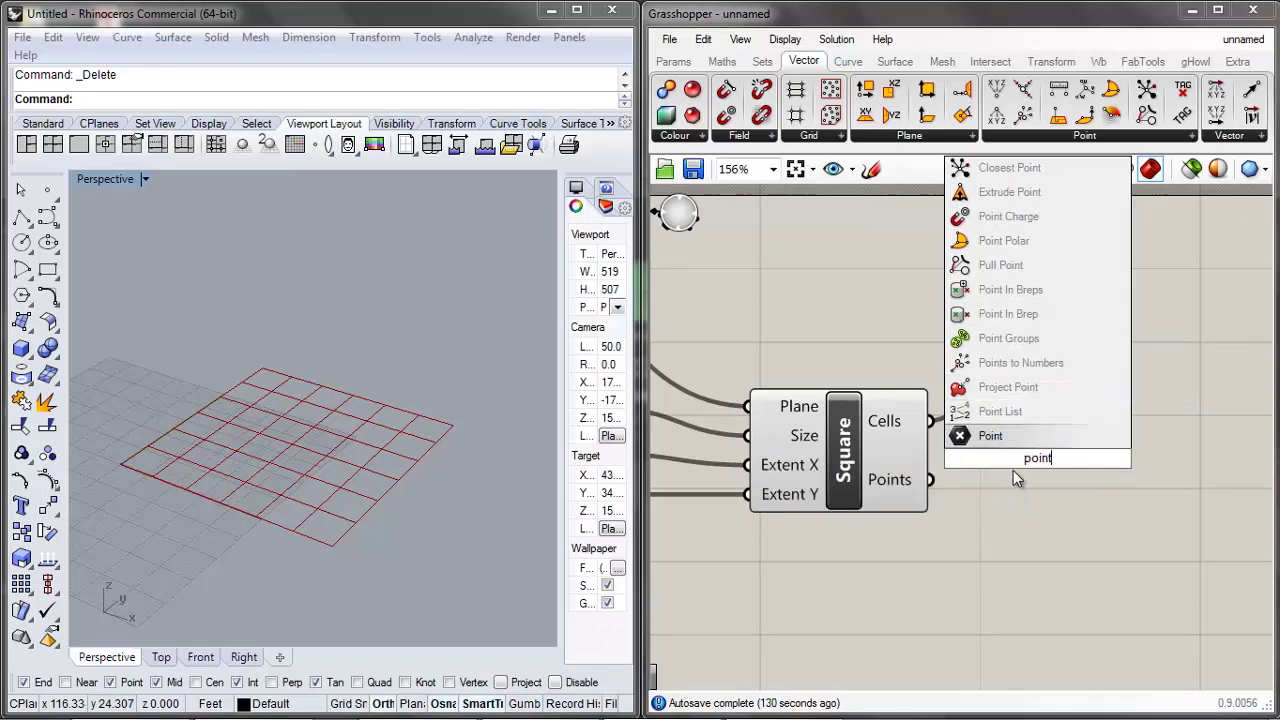
{"action": "left_click", "coordinate": [1037, 516]}
{"action": "scroll", "coordinate": [1105, 445], "scroll_direction": "down", "scroll_amount": 1}
{"action": "right_click_drag", "start_coordinate": [1105, 445], "coordinate": [1013, 457]}
{"action": "scroll", "coordinate": [1013, 457], "scroll_direction": "up", "scroll_amount": 1}
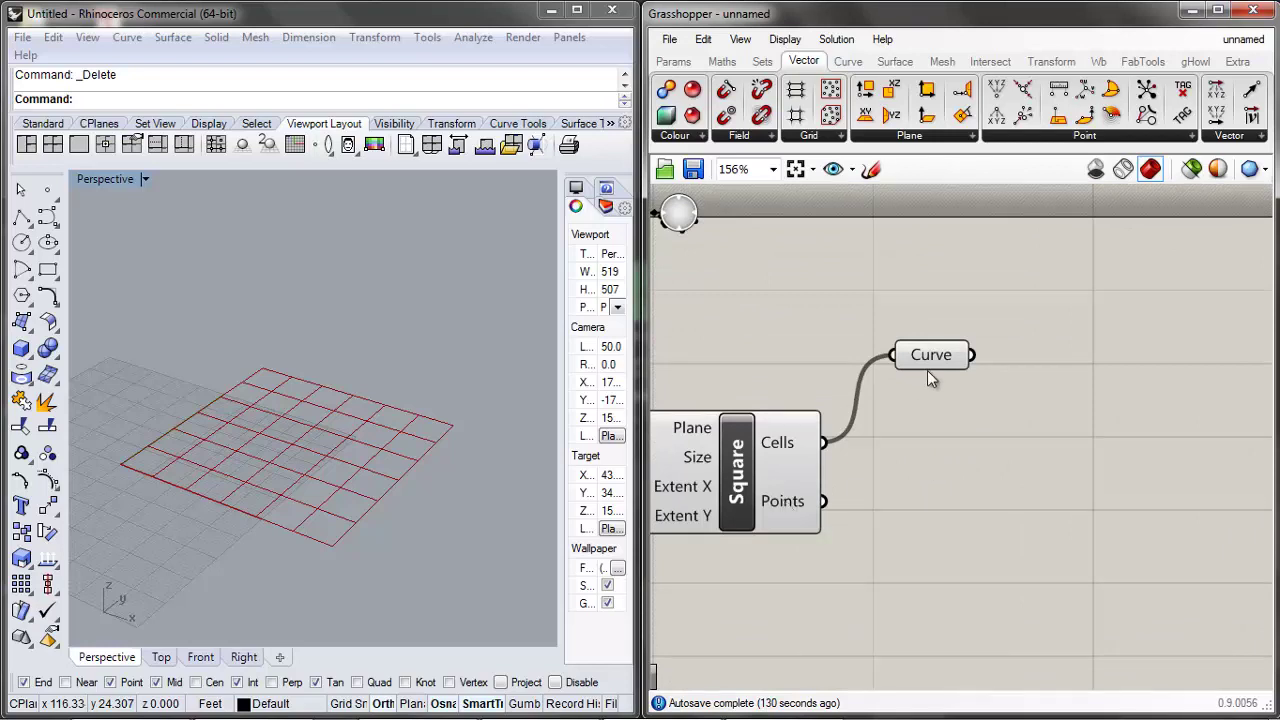
Shift the Curve parameter slightly up and closer to the Square grid component
{"action": "left_click_drag", "start_coordinate": [930, 364], "coordinate": [893, 340]}
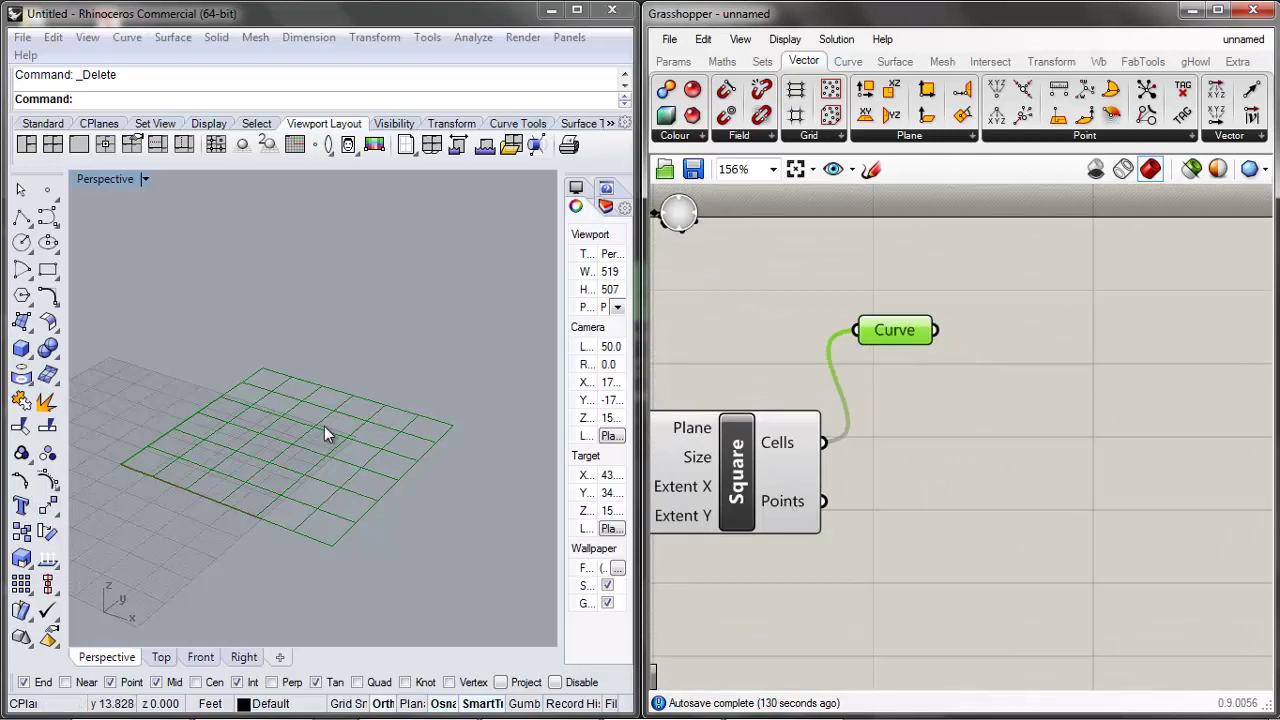
{"action": "left_click", "coordinate": [1066, 468]}
{"action": "double_click", "coordinate": [1033, 446]}
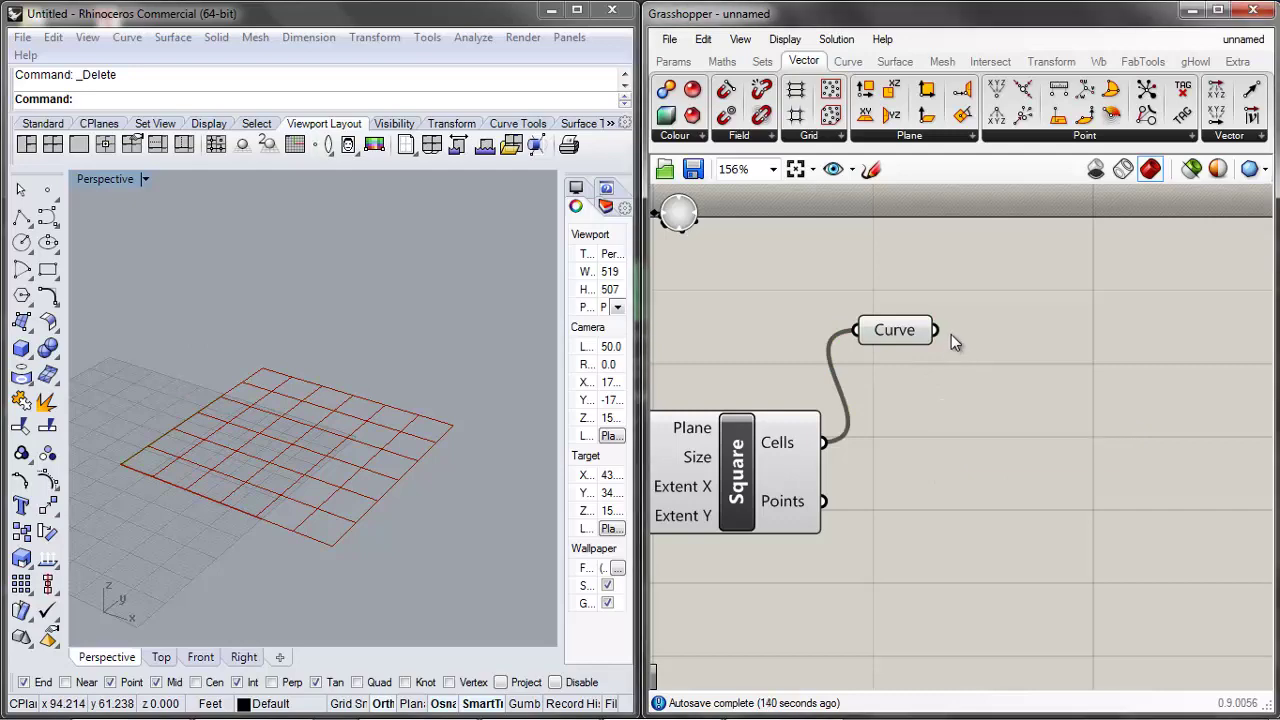
{"action": "left_click", "coordinate": [848, 61]}
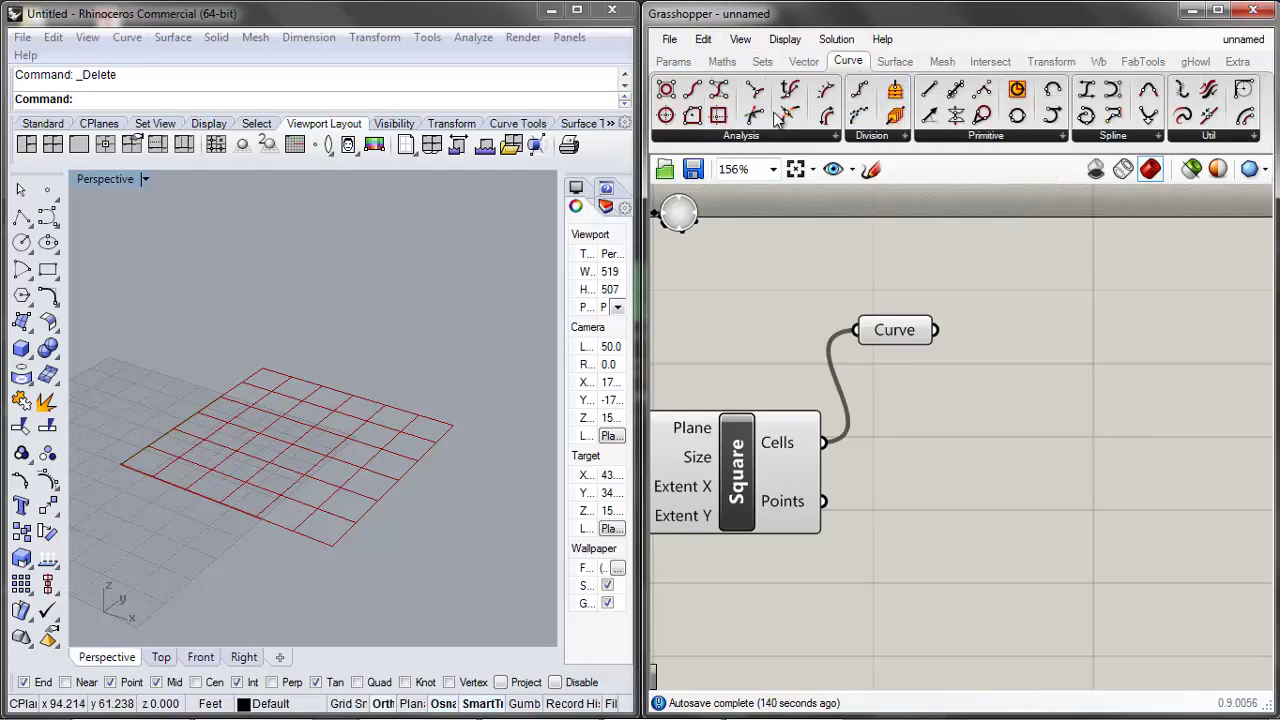
{"action": "left_click", "coordinate": [831, 136]}
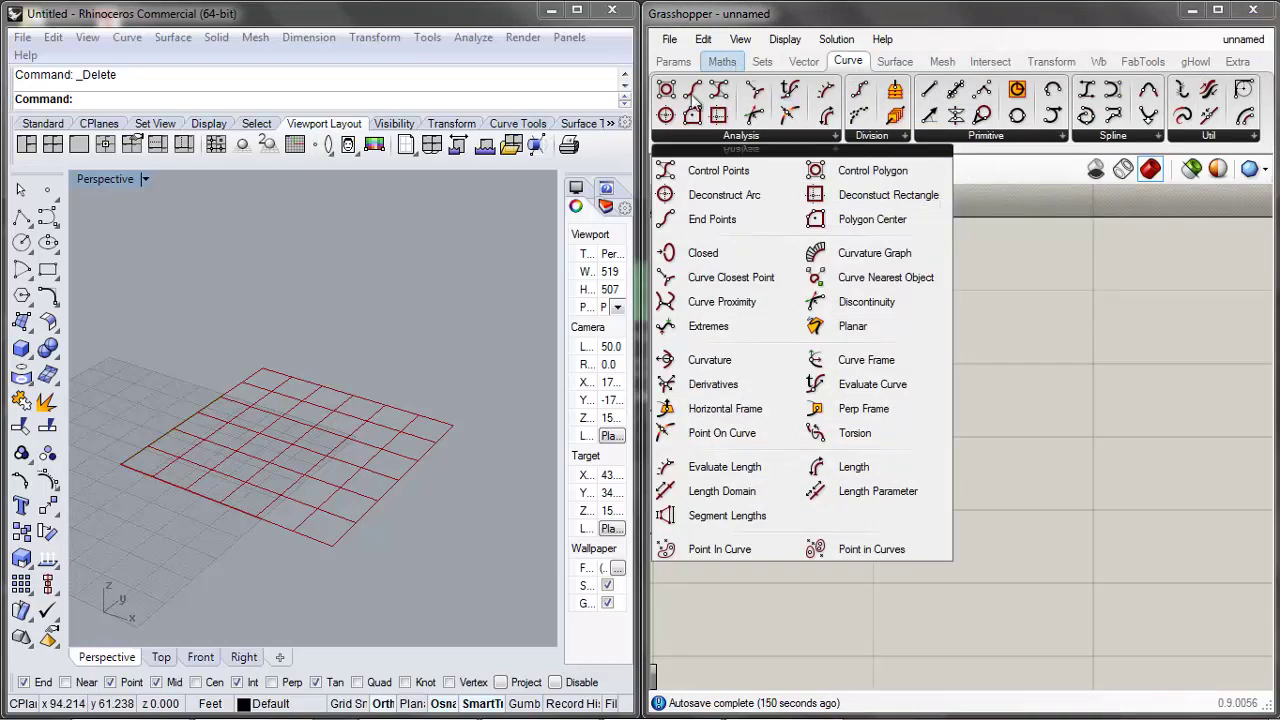
{"action": "left_click", "coordinate": [892, 63]}
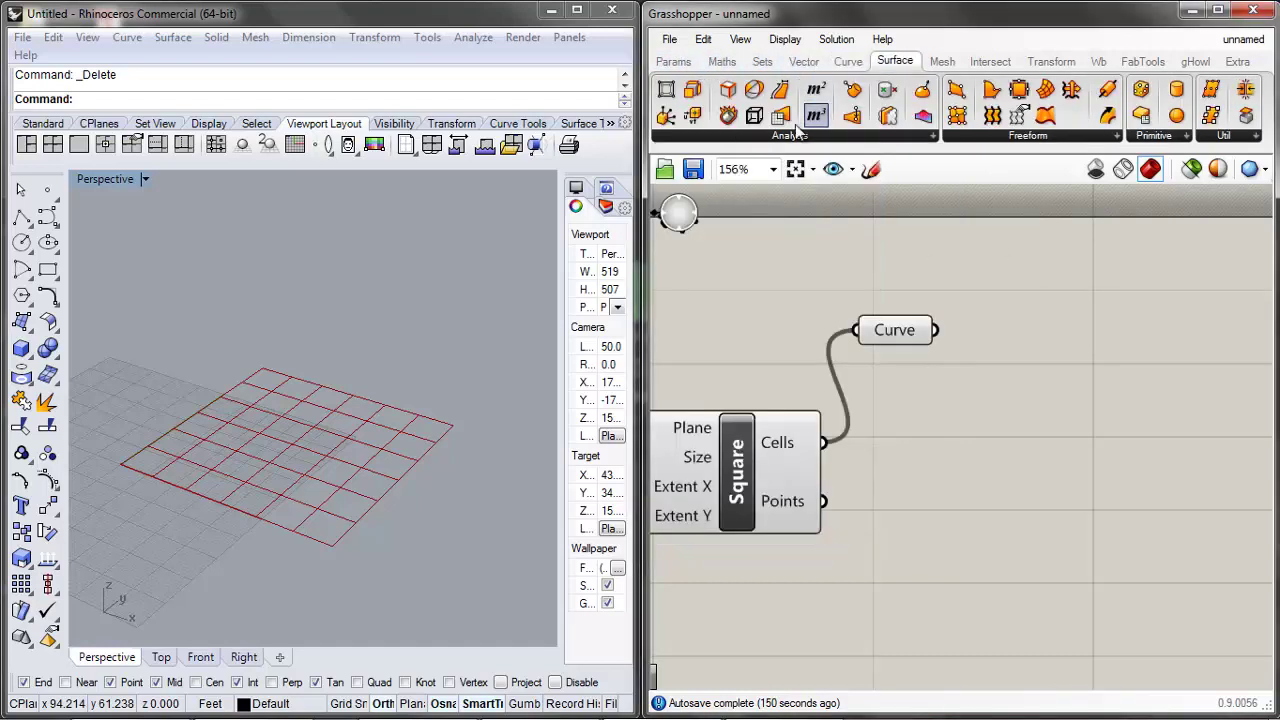
{"action": "left_click", "coordinate": [940, 64]}
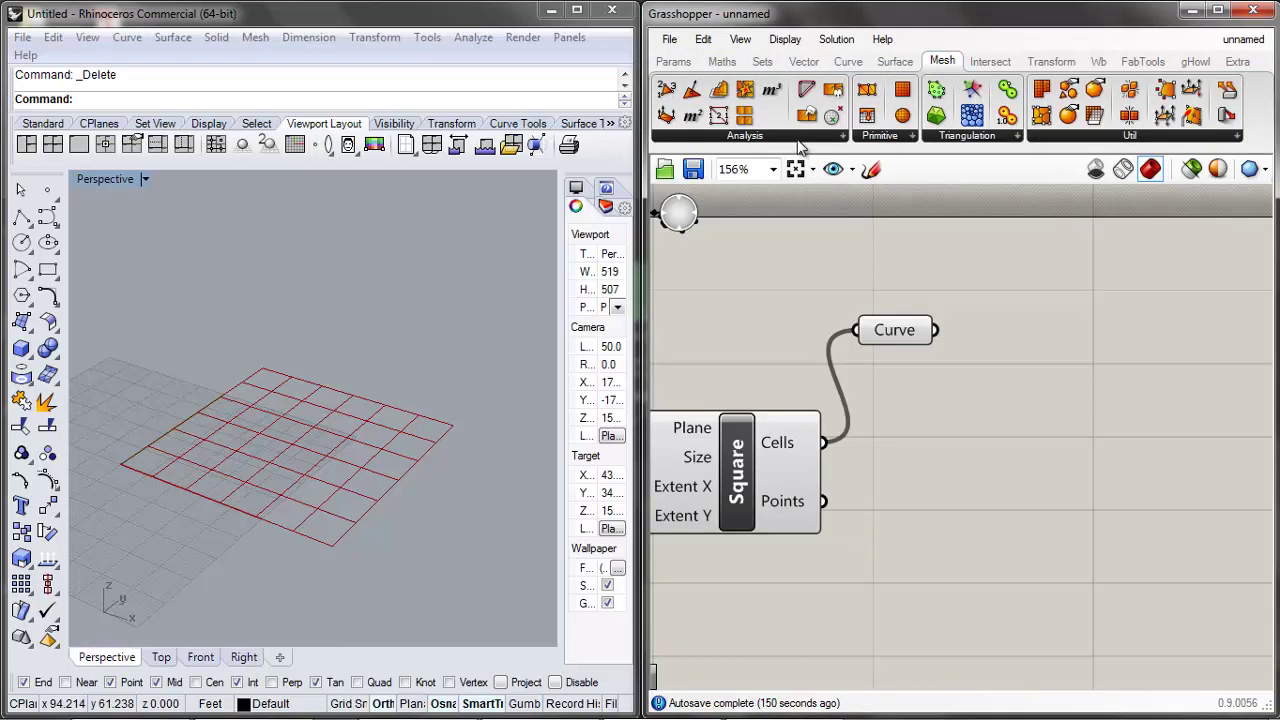
{"action": "left_click", "coordinate": [986, 64]}
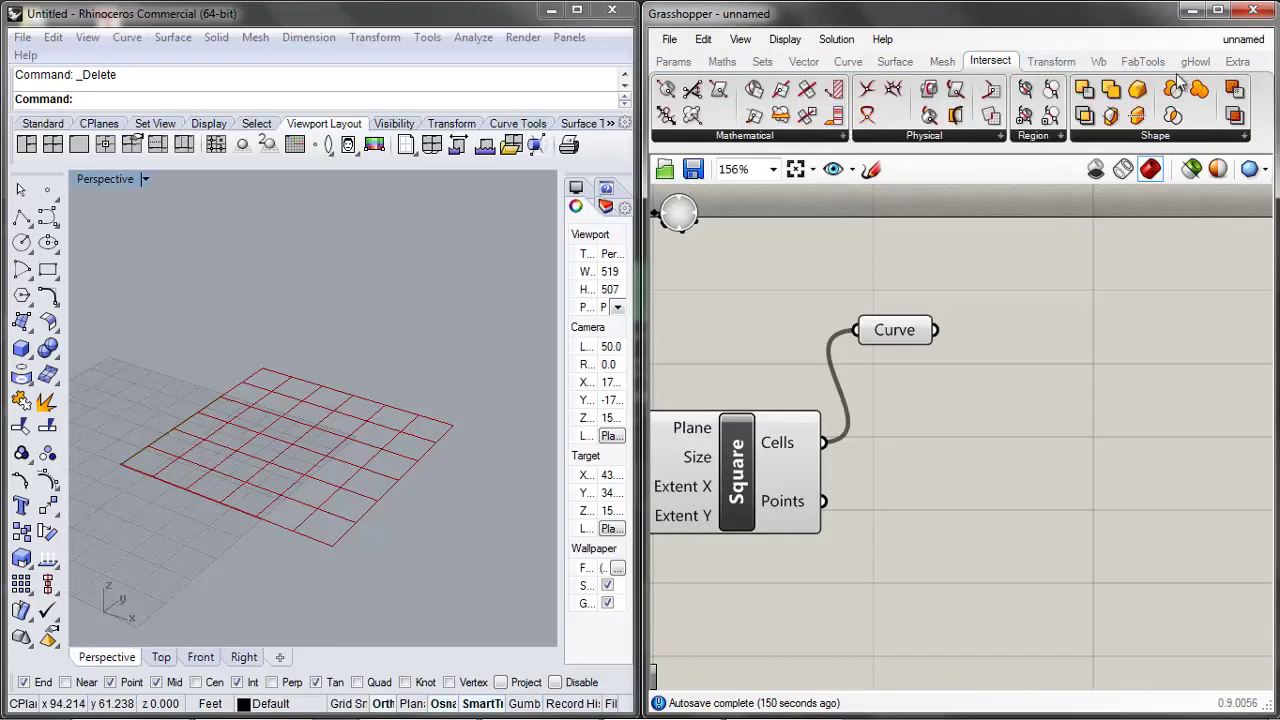
{"action": "left_click", "coordinate": [1051, 62]}
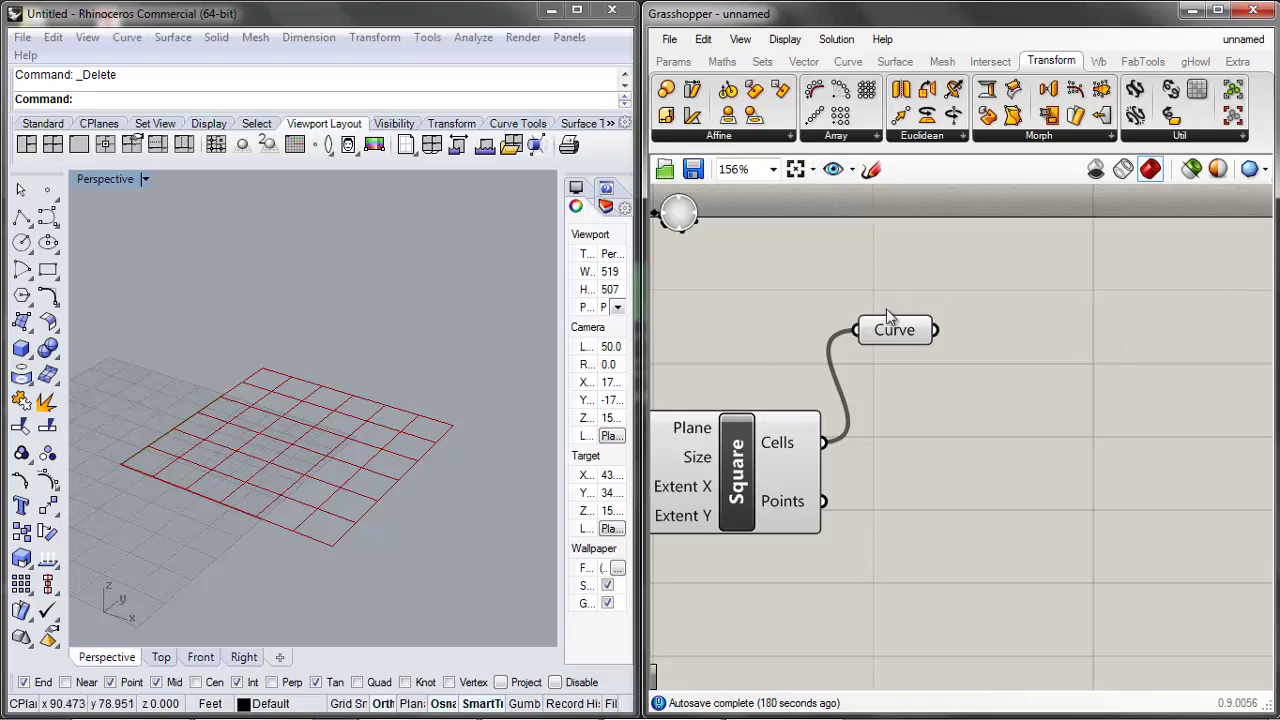
{"action": "left_click", "coordinate": [903, 333]}
{"action": "left_click", "coordinate": [1036, 354]}
Add a Polygon Center component to the right of the Curve parameter and connect the curves to its Polyline input
{"action": "left_click", "coordinate": [848, 61]}
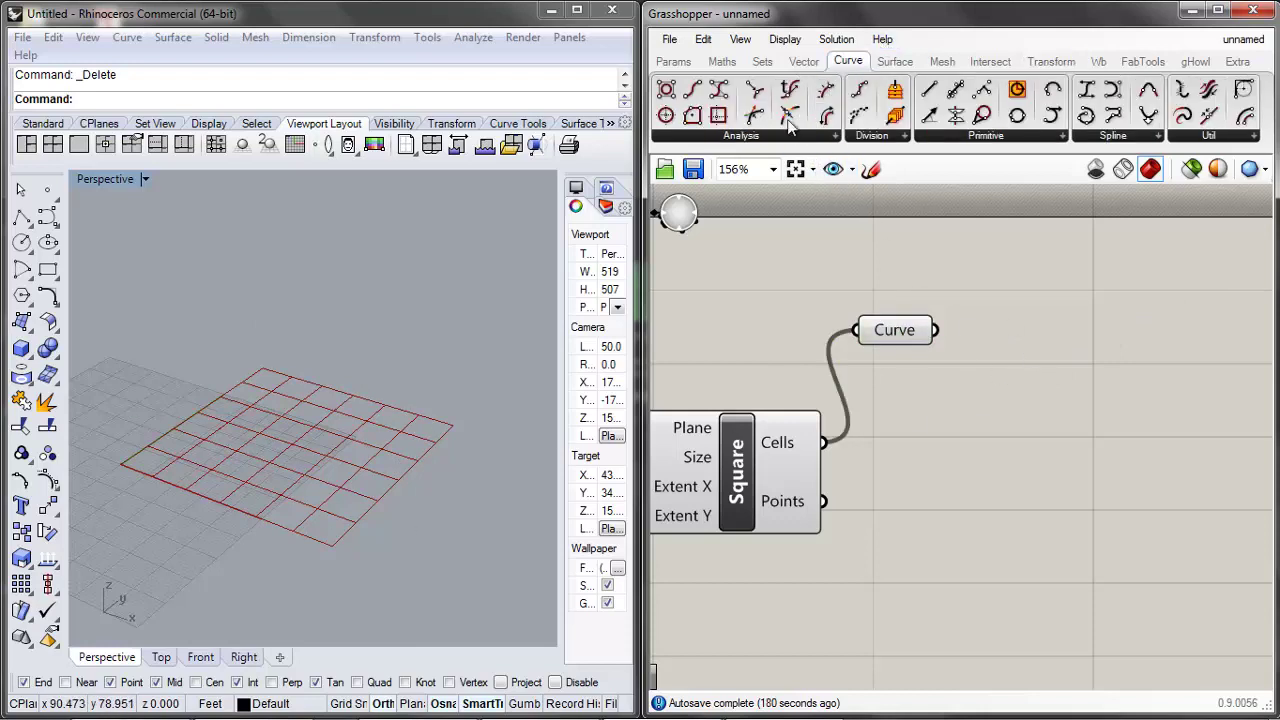
{"action": "left_click", "coordinate": [835, 138]}
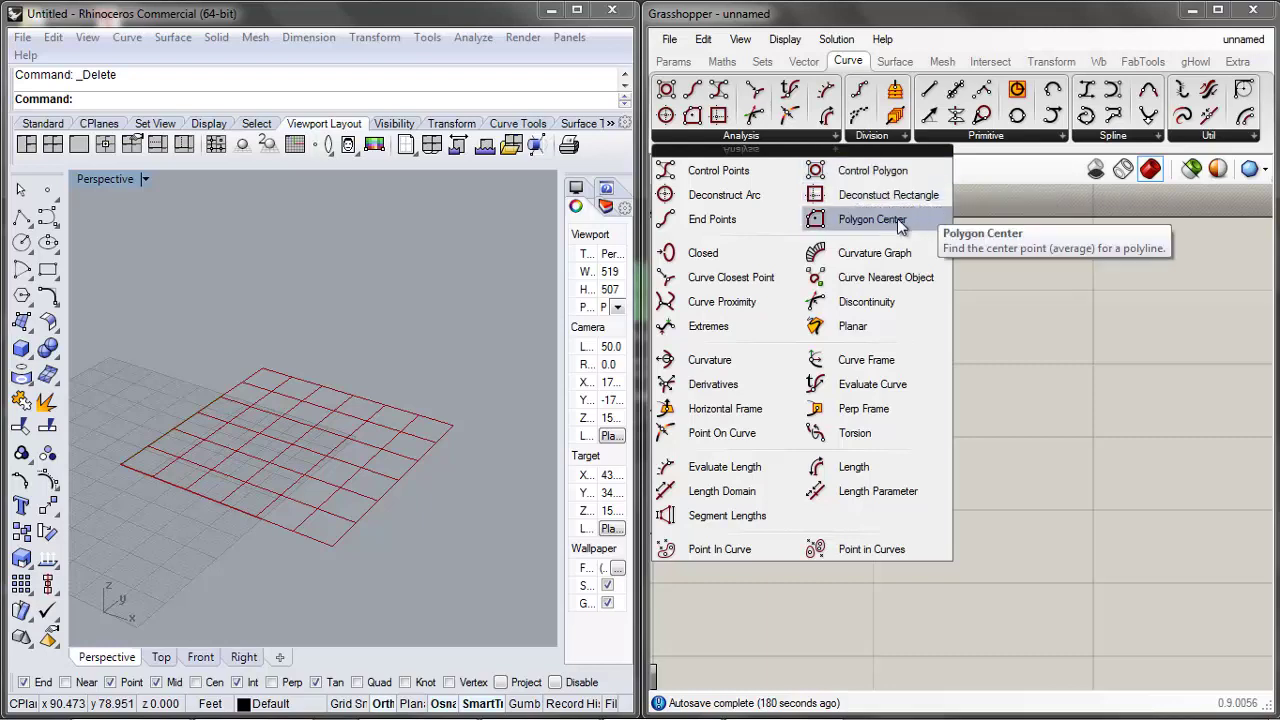
{"action": "left_click", "coordinate": [844, 226]}
{"action": "left_click", "coordinate": [994, 440]}
{"action": "left_click_drag", "start_coordinate": [1046, 449], "coordinate": [1165, 409]}
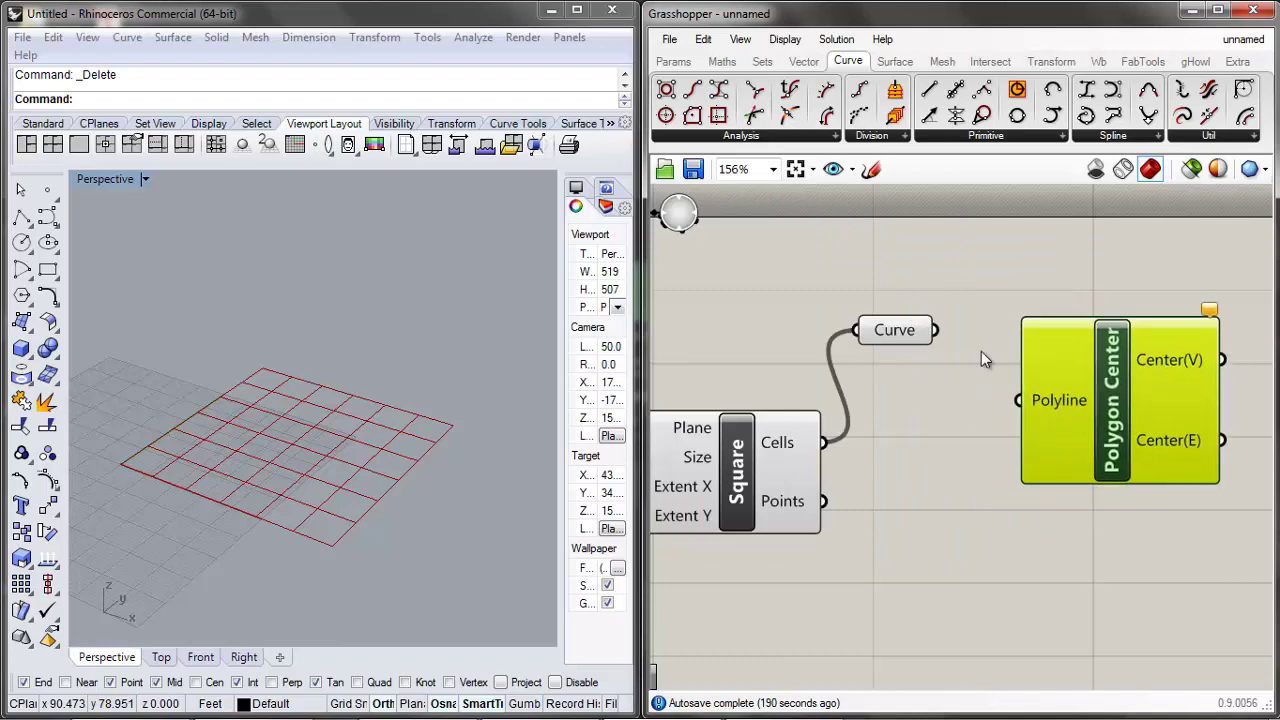
{"action": "left_click_drag", "start_coordinate": [936, 330], "coordinate": [1005, 366]}
{"action": "right_click_drag", "start_coordinate": [273, 418], "coordinate": [249, 500]}
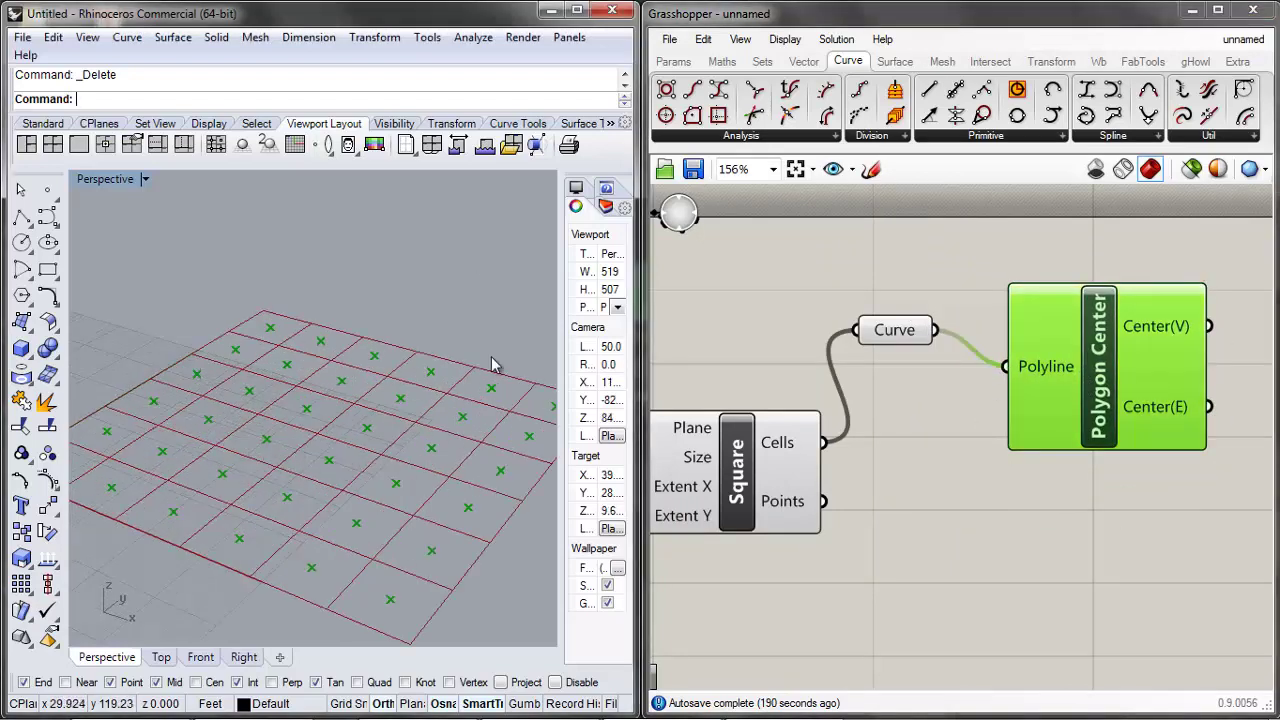
{"action": "left_click", "coordinate": [878, 327]}
Add a Param Viewer fed by Polygon Center's Center(E) output and switch it to the tree-graph display
{"action": "scroll", "coordinate": [1014, 320], "scroll_direction": "down", "scroll_amount": 3}
{"action": "scroll", "coordinate": [1100, 318], "scroll_direction": "up", "scroll_amount": 2}
{"action": "left_click", "coordinate": [1115, 318]}
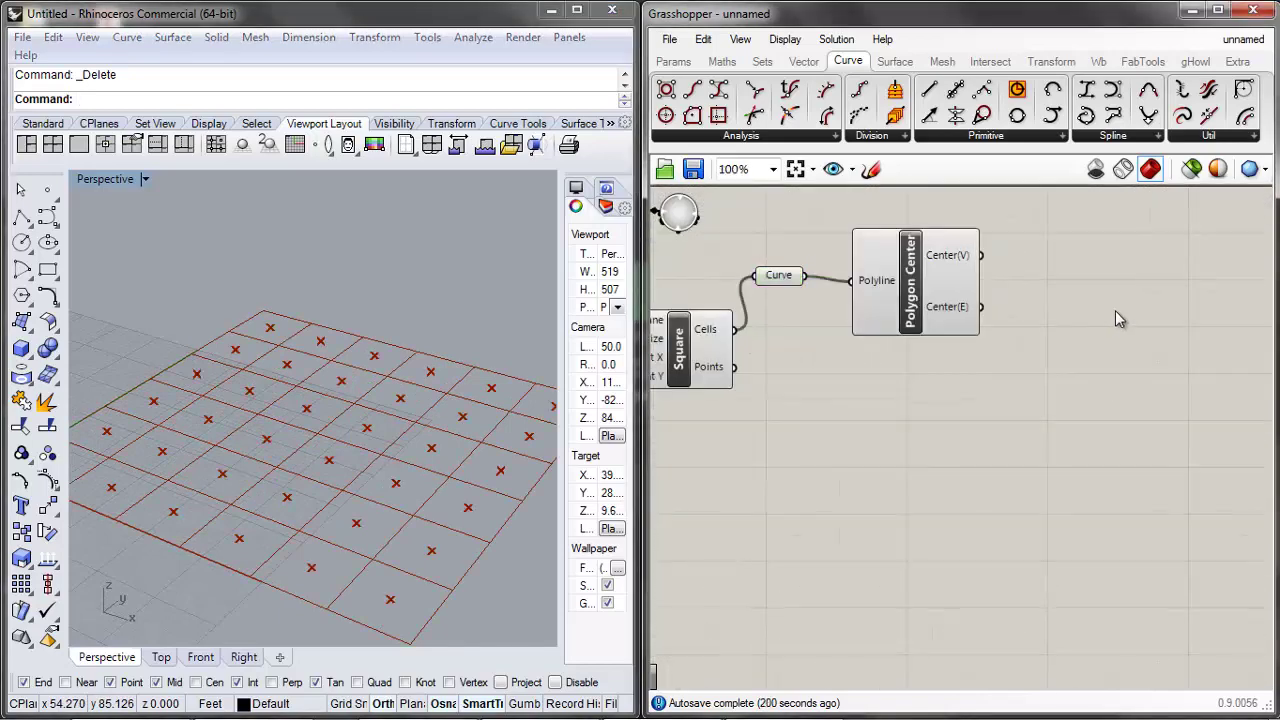
{"action": "scroll", "coordinate": [995, 401], "scroll_direction": "down", "scroll_amount": 3}
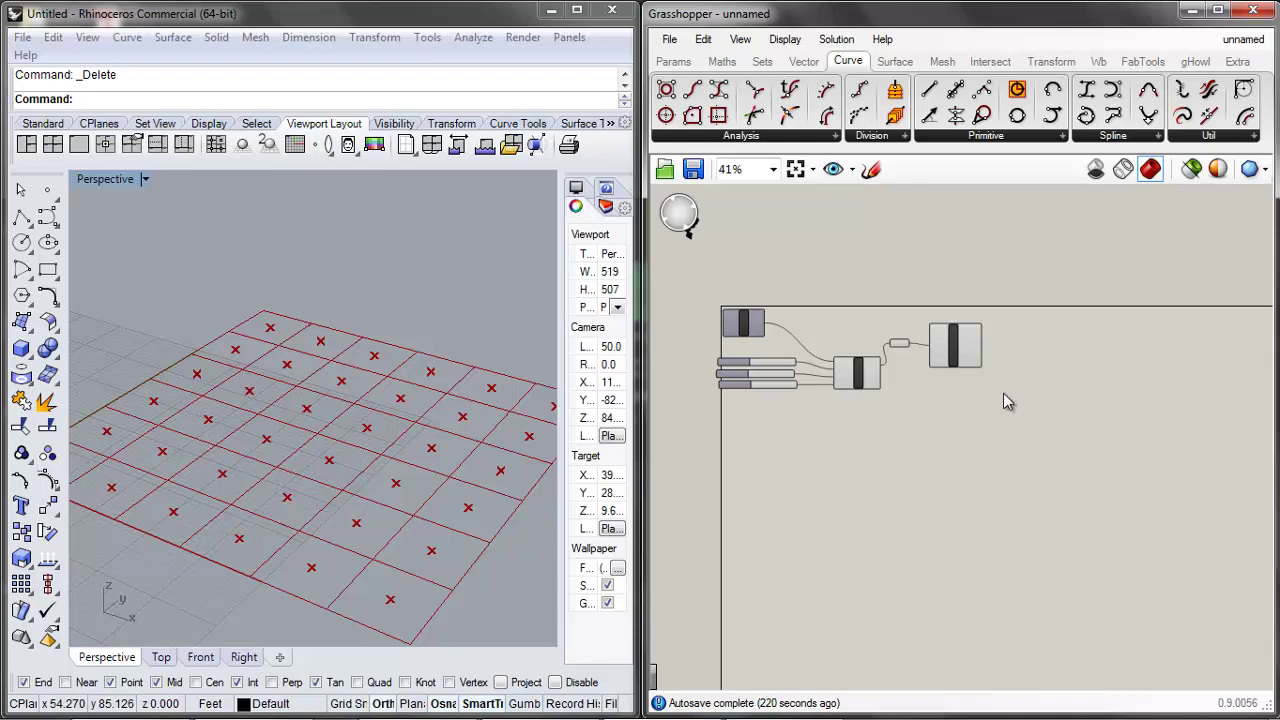
{"action": "scroll", "coordinate": [1038, 318], "scroll_direction": "up", "scroll_amount": 3}
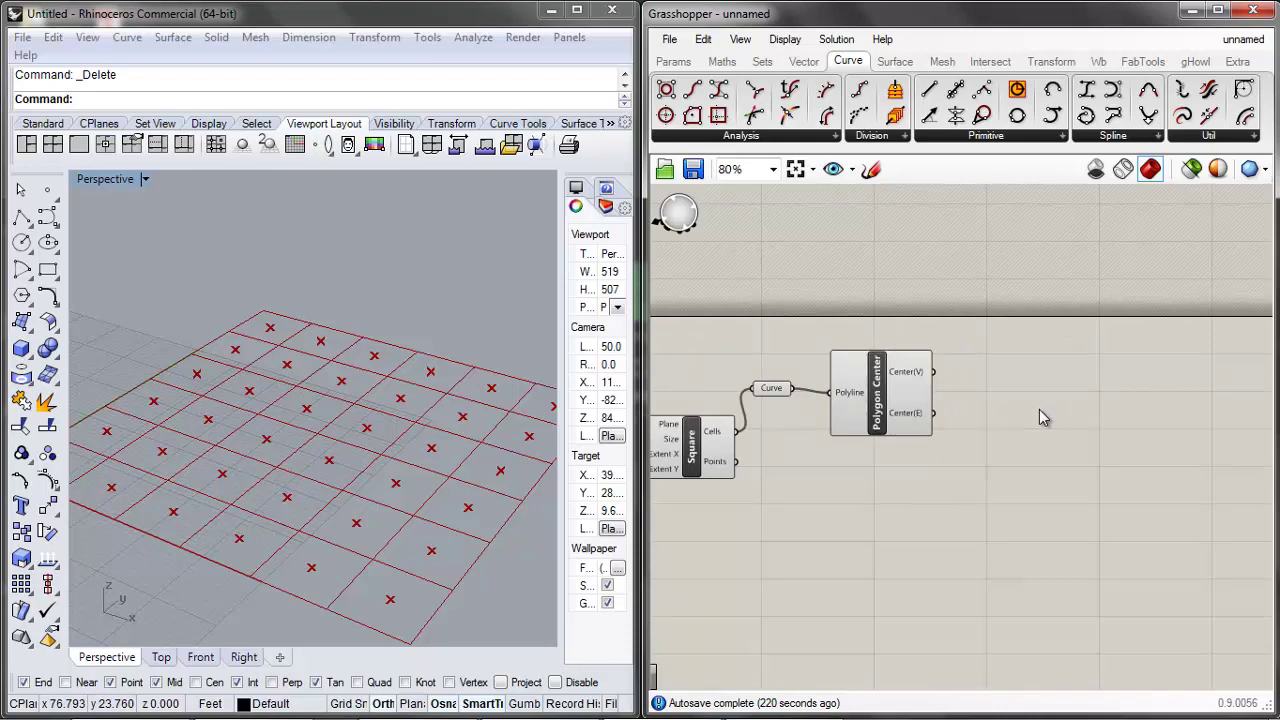
{"action": "double_click", "coordinate": [1039, 410]}
{"action": "type", "text": "para"}
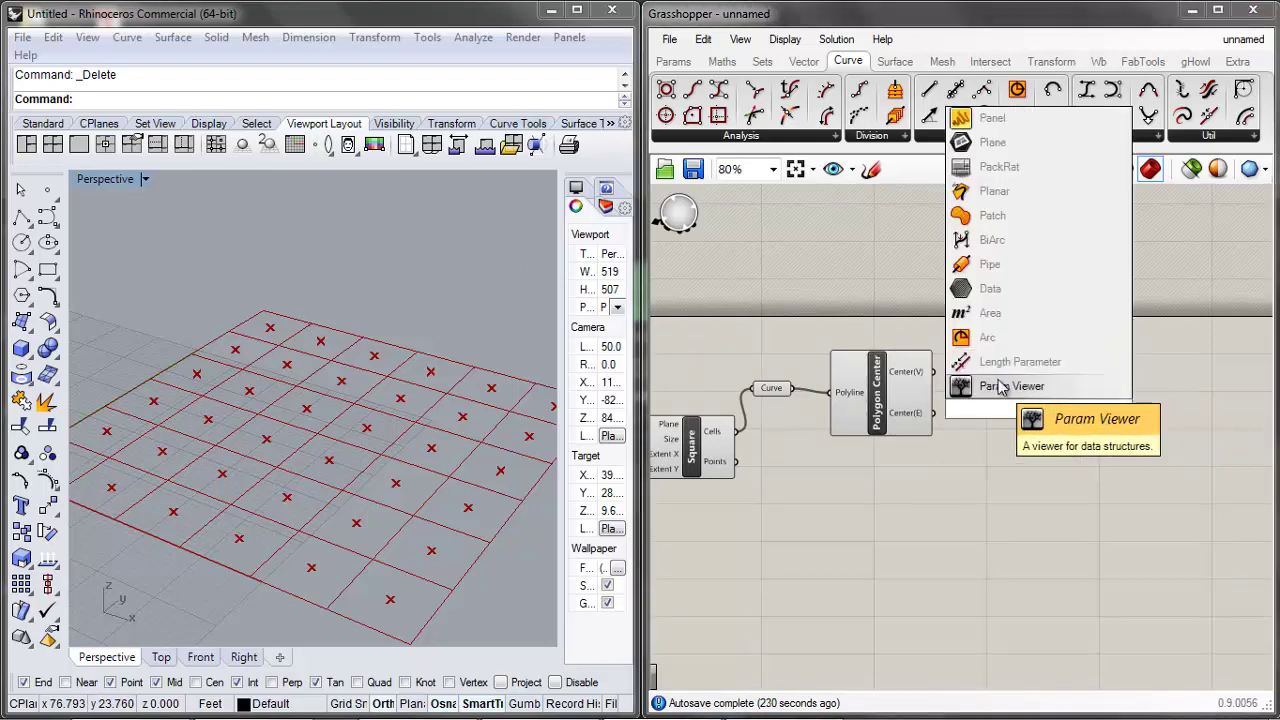
{"action": "left_click", "coordinate": [1013, 387]}
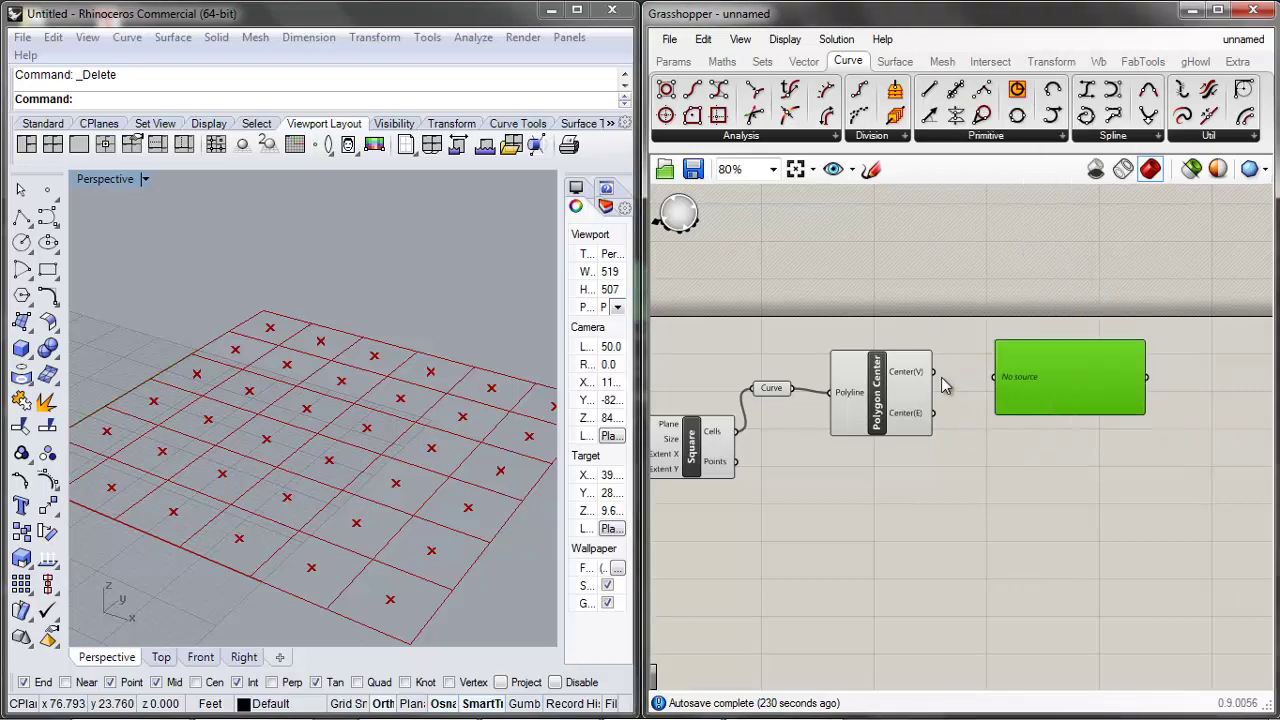
{"action": "left_click_drag", "start_coordinate": [932, 413], "coordinate": [999, 376]}
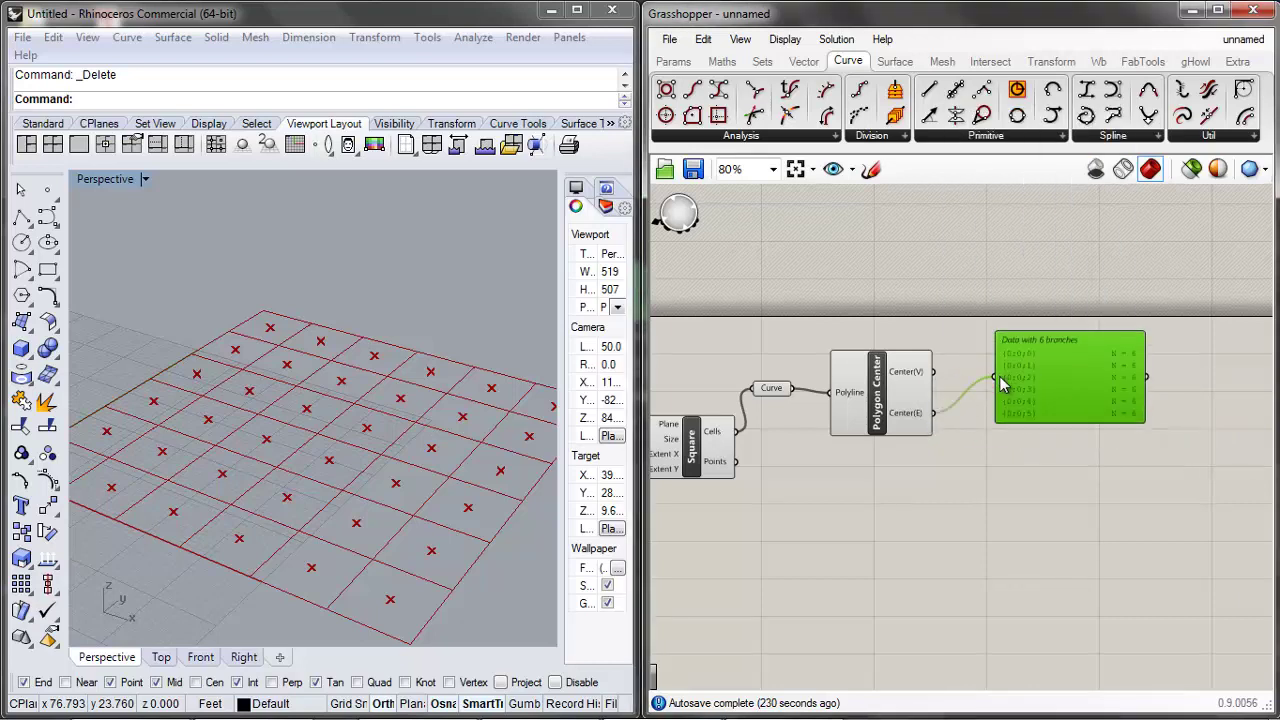
{"action": "double_click", "coordinate": [1054, 380]}
{"action": "scroll", "coordinate": [1051, 420], "scroll_direction": "up", "scroll_amount": 2}
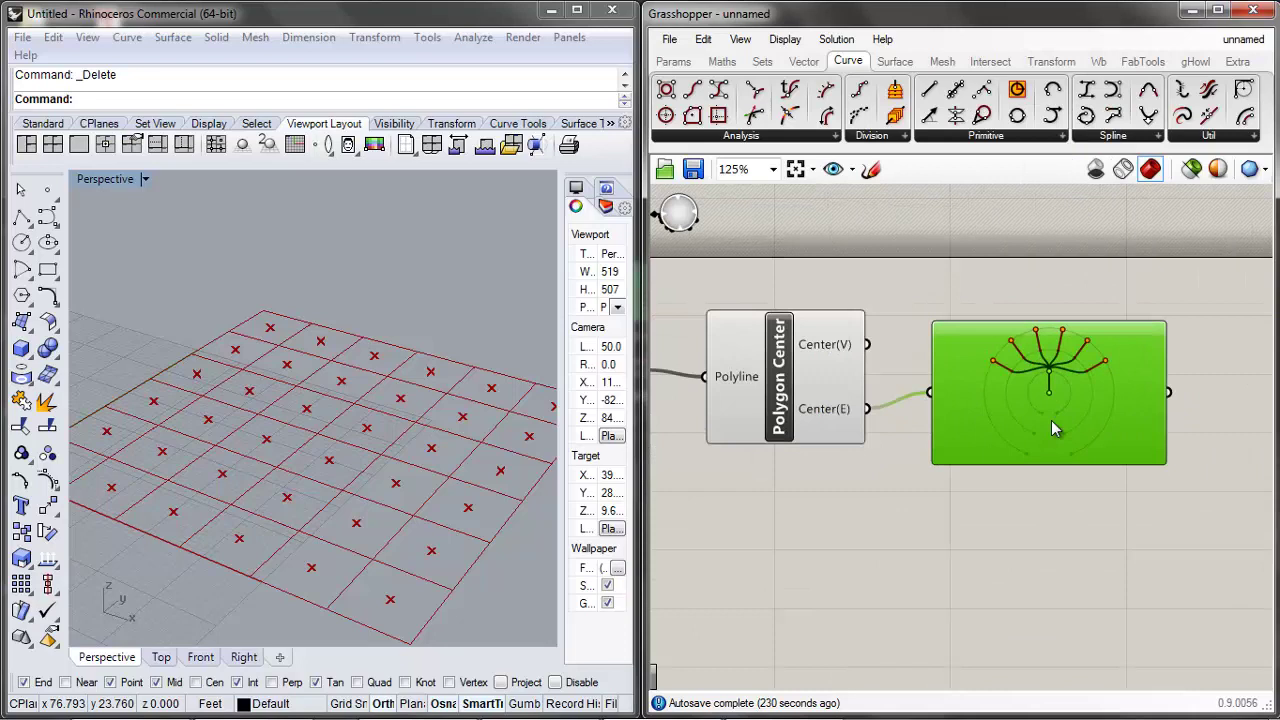
Read the Polygon Center component's help for the meaning of its Center(V) and Center(E) outputs
{"action": "right_click", "coordinate": [781, 418]}
{"action": "left_click", "coordinate": [820, 533]}
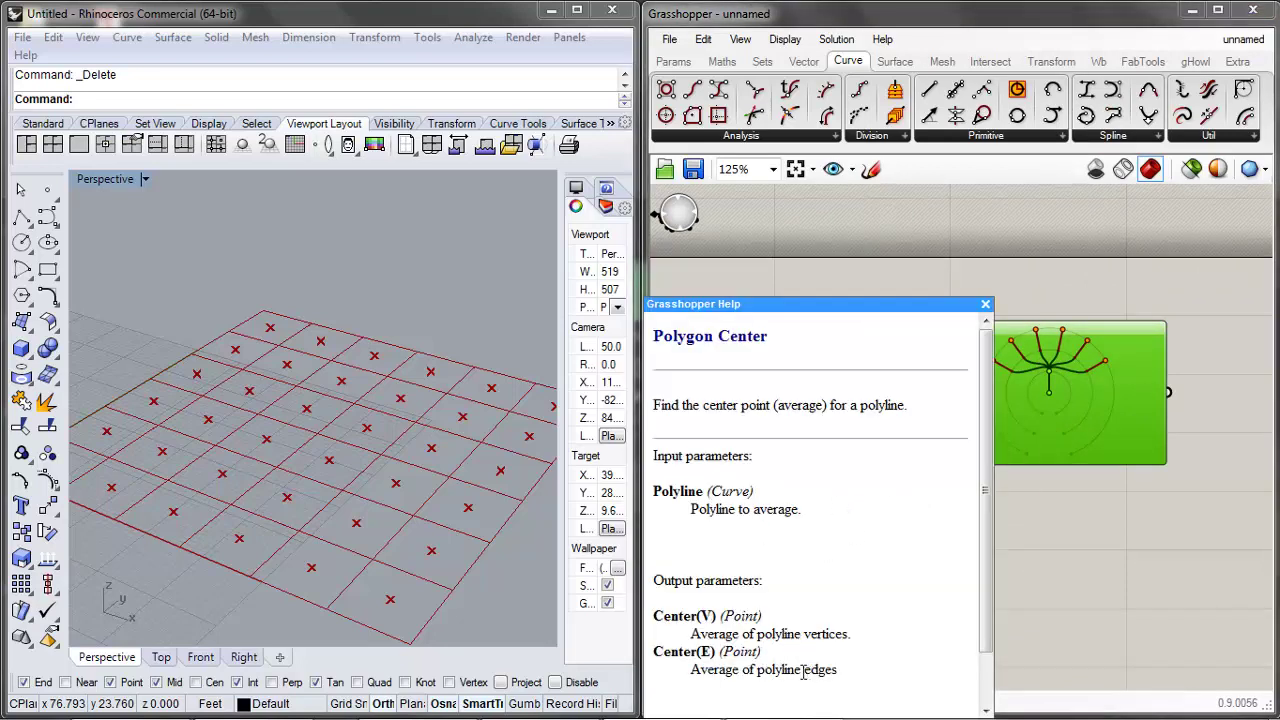
{"action": "left_click", "coordinate": [985, 304]}
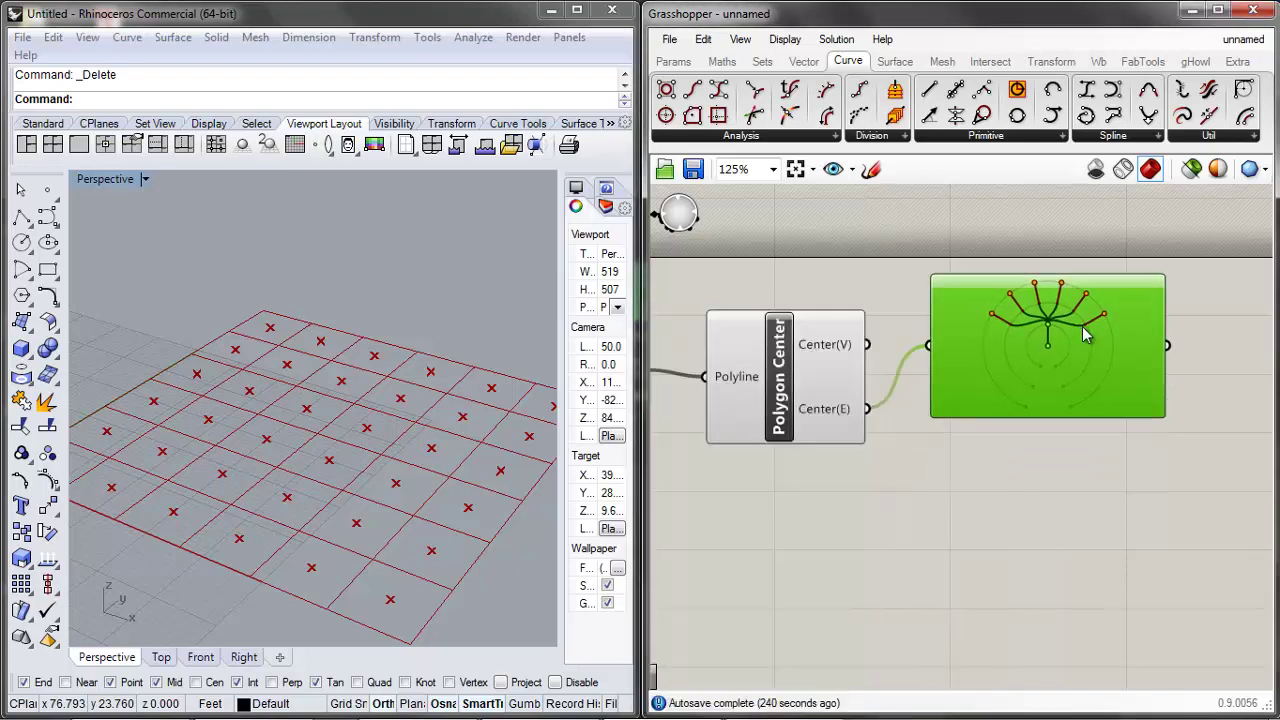
Compare the branch structure in the Param Viewer with the rows of cell center points in the Rhino viewport
{"action": "scroll", "coordinate": [1085, 336], "scroll_direction": "up", "scroll_amount": 1}
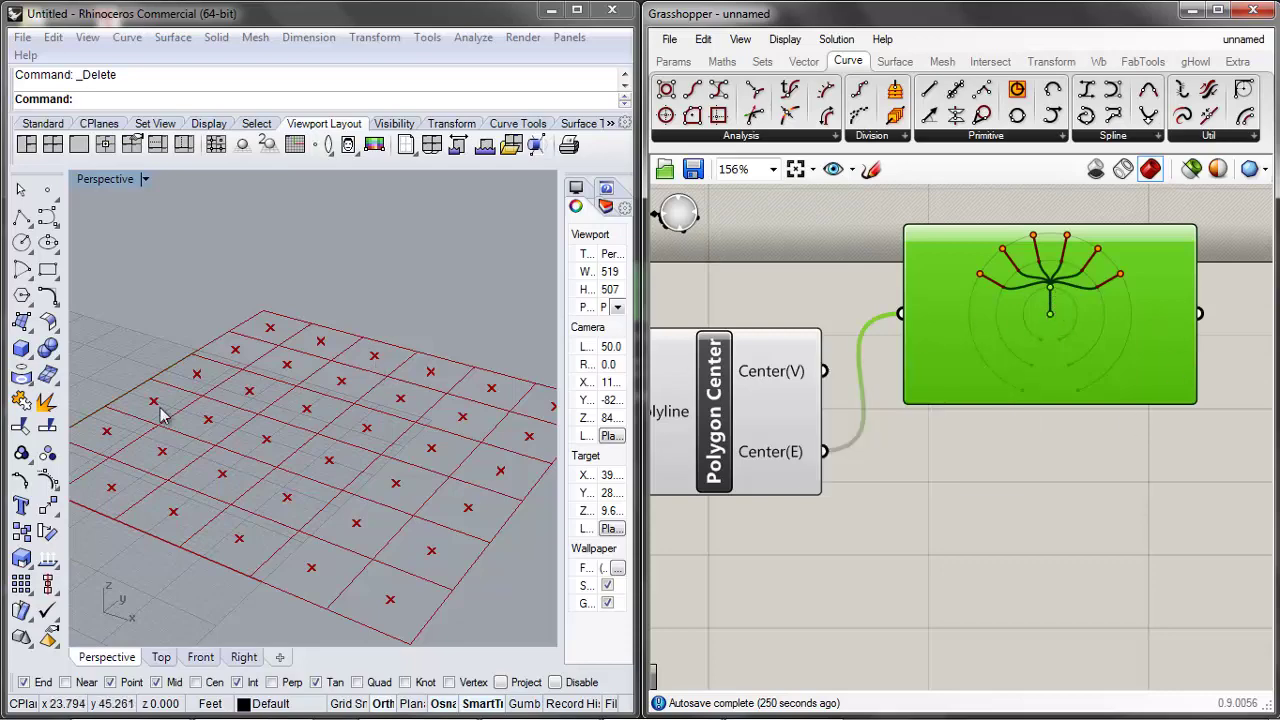
{"action": "scroll", "coordinate": [420, 411], "scroll_direction": "down", "scroll_amount": 1}
{"action": "left_click", "coordinate": [397, 403]}
{"action": "scroll", "coordinate": [377, 391], "scroll_direction": "down", "scroll_amount": 6}
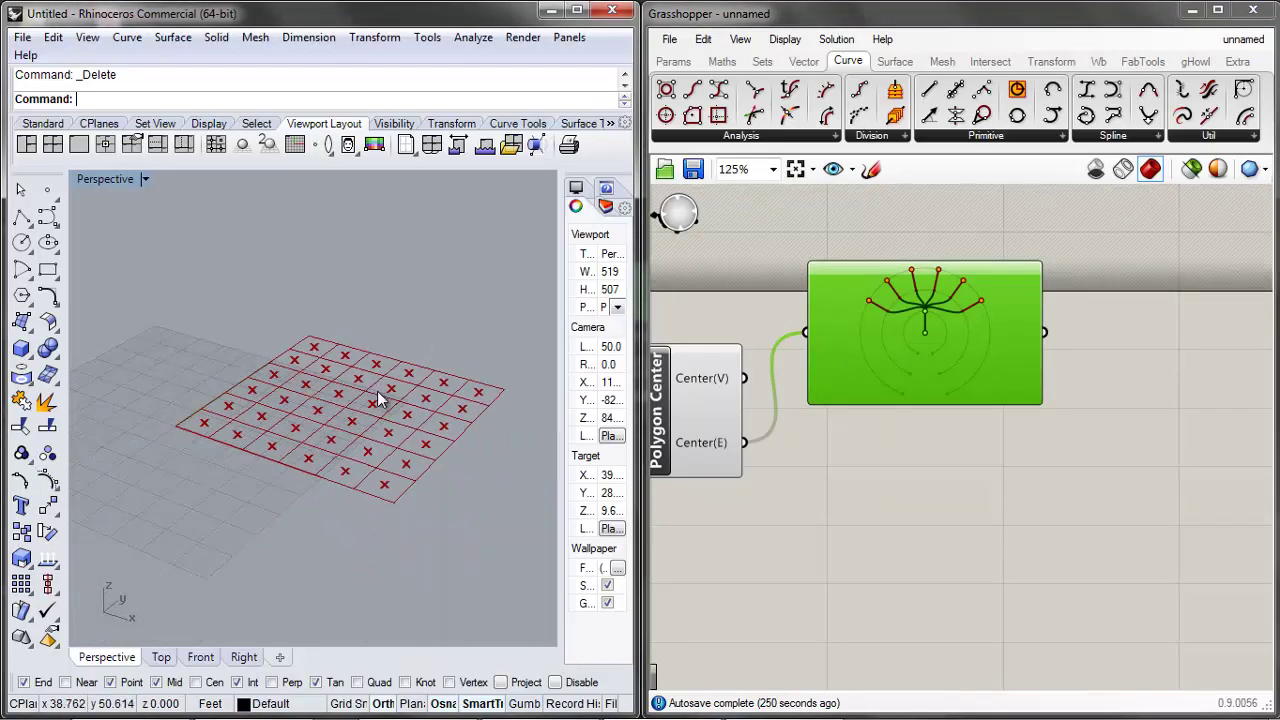
{"action": "scroll", "coordinate": [377, 391], "scroll_direction": "up", "scroll_amount": 2}
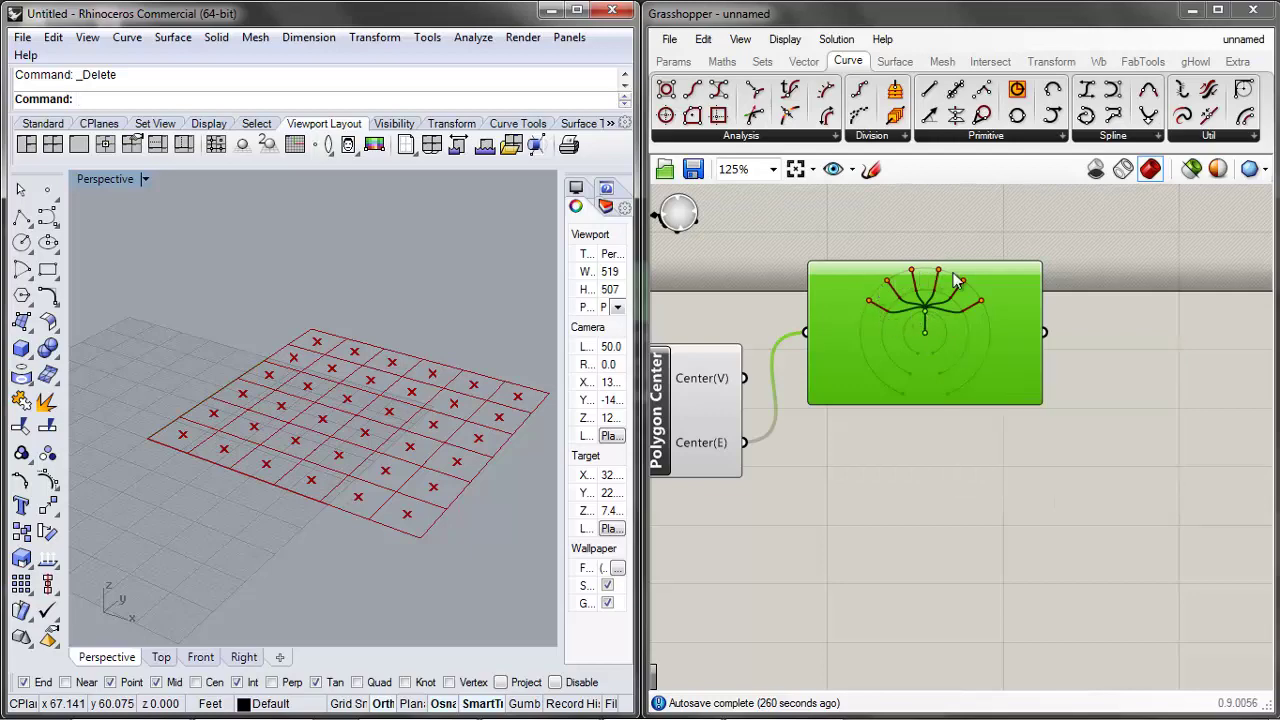
{"action": "left_click", "coordinate": [778, 455]}
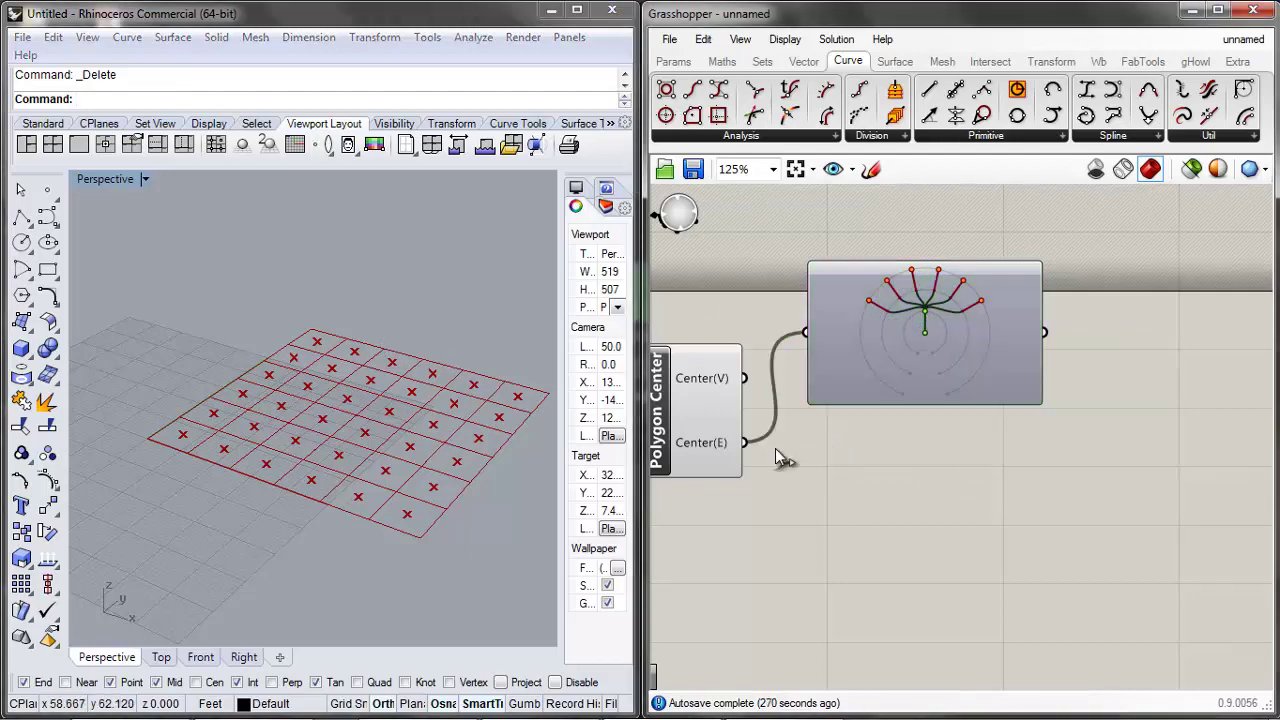
Set the Extent Y slider to 19 and check how the Param Viewer's branches respond
{"action": "left_click", "coordinate": [710, 445]}
{"action": "scroll", "coordinate": [852, 465], "scroll_direction": "down", "scroll_amount": 5}
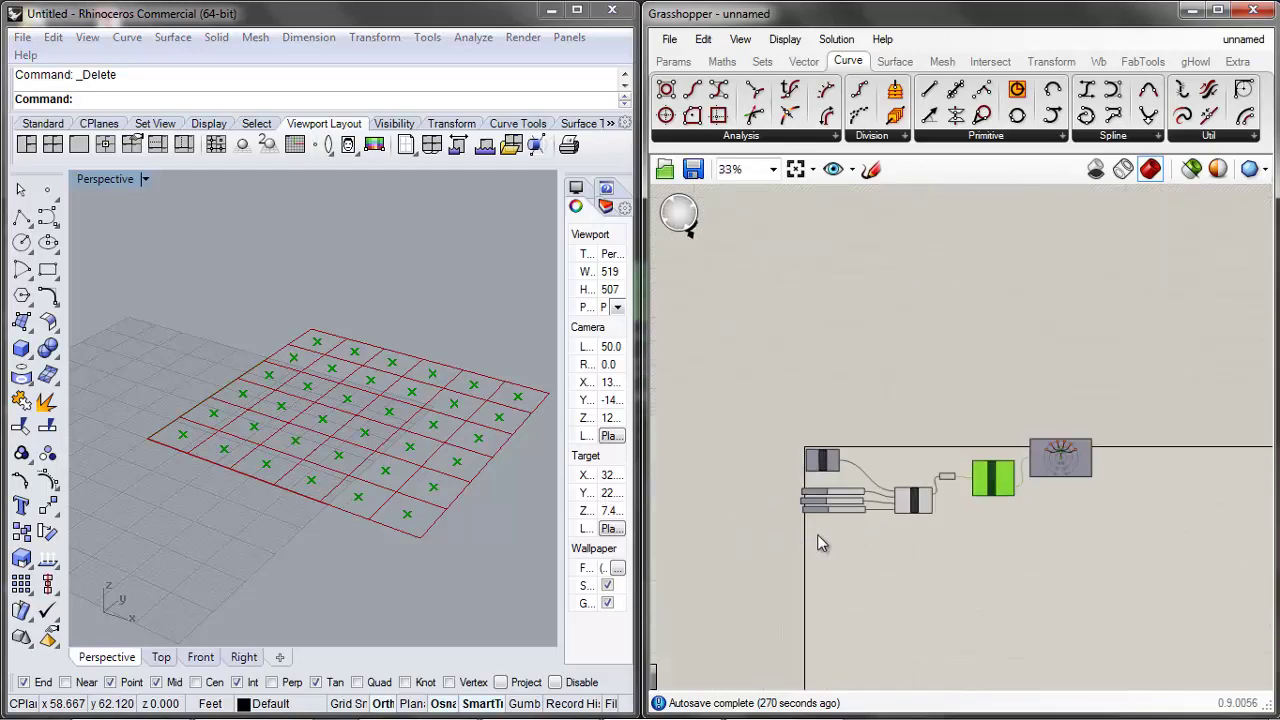
{"action": "scroll", "coordinate": [817, 534], "scroll_direction": "up", "scroll_amount": 5}
{"action": "left_click_drag", "start_coordinate": [786, 497], "coordinate": [804, 497]}
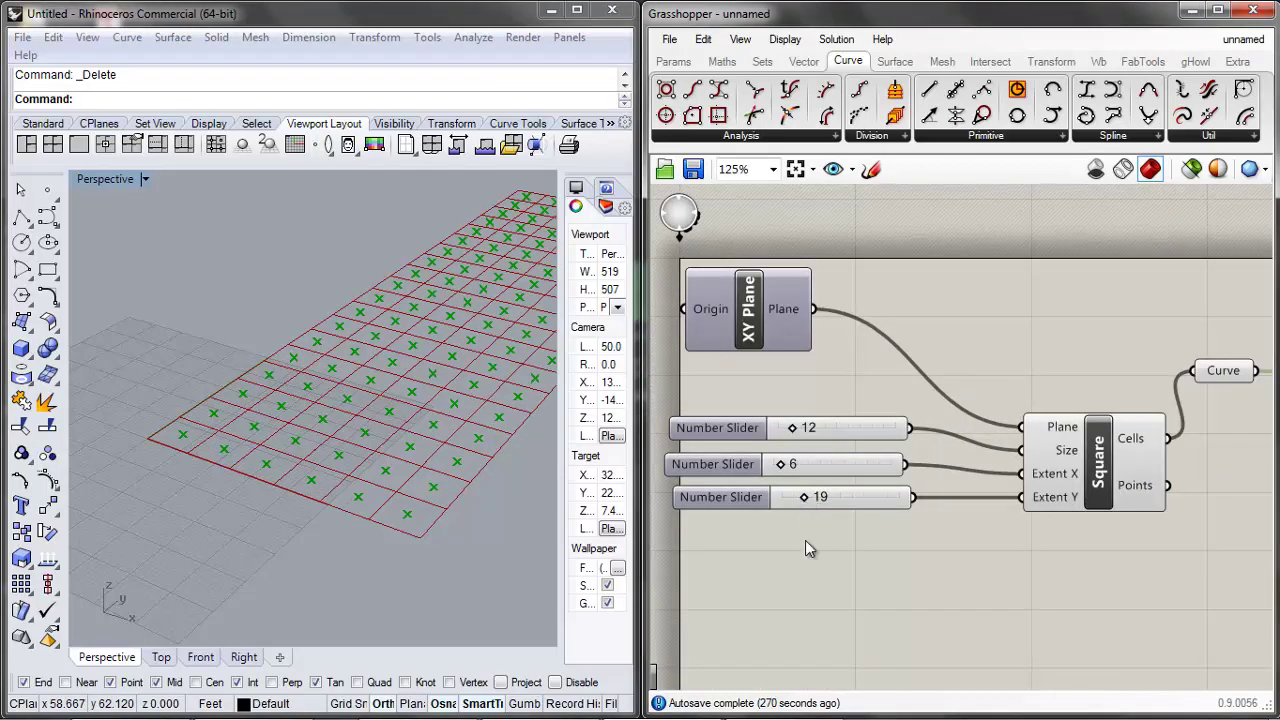
{"action": "scroll", "coordinate": [790, 540], "scroll_direction": "down", "scroll_amount": 3}
{"action": "scroll", "coordinate": [1104, 443], "scroll_direction": "up", "scroll_amount": 5}
{"action": "left_click", "coordinate": [1090, 465]}
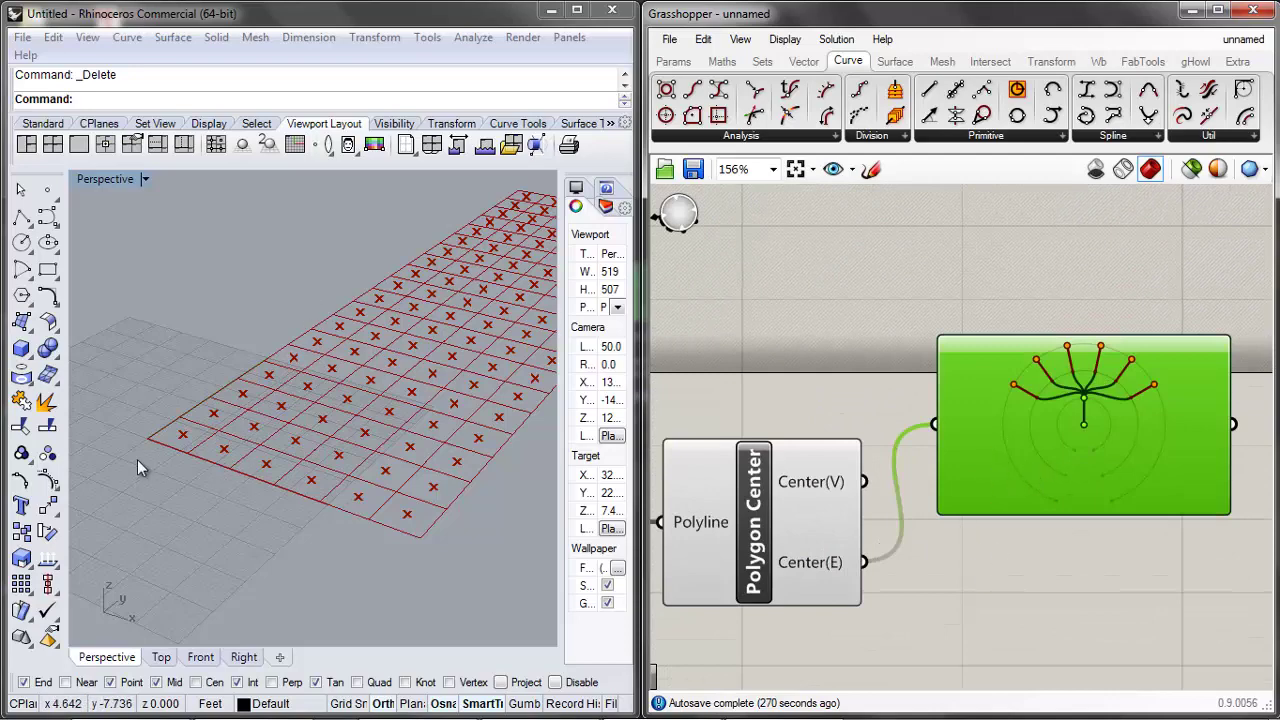
{"action": "scroll", "coordinate": [663, 331], "scroll_direction": "down", "scroll_amount": 5}
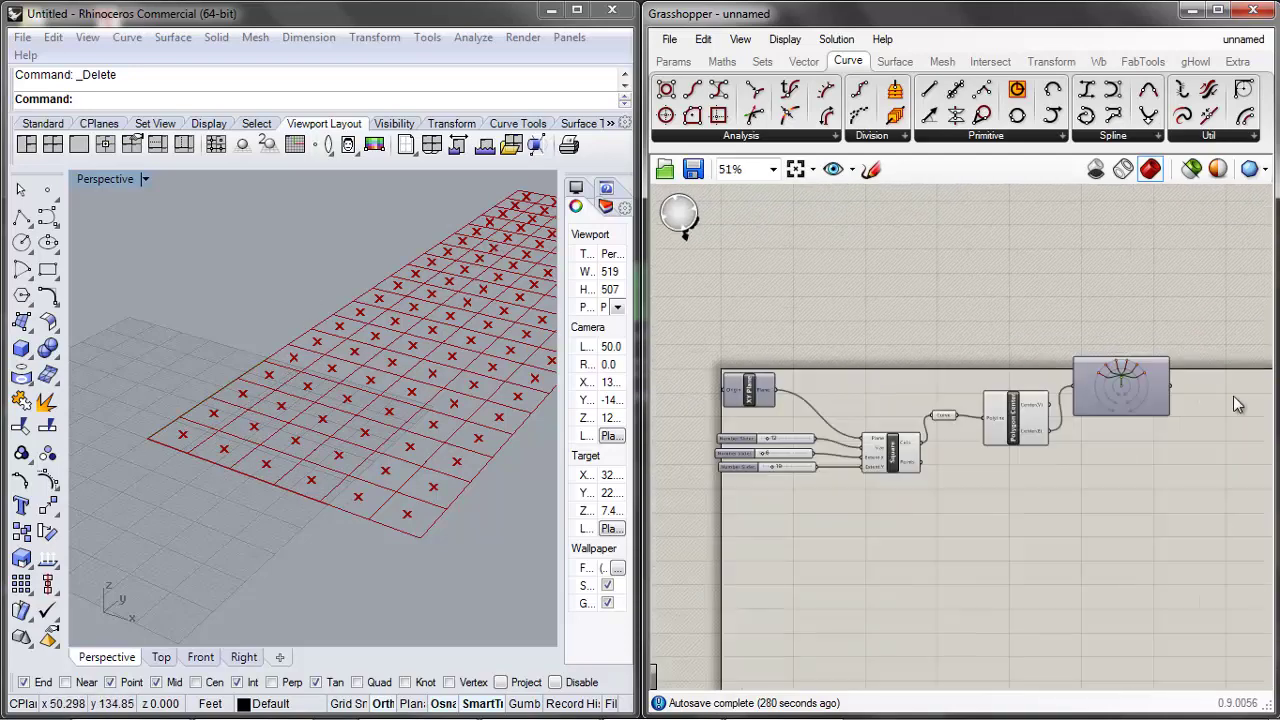
Set the Extent X slider to 27 and examine the resulting branches in the Param Viewer against the enlarged grid
{"action": "scroll", "coordinate": [817, 453], "scroll_direction": "up", "scroll_amount": 4}
{"action": "left_click_drag", "start_coordinate": [834, 452], "coordinate": [858, 453]}
{"action": "right_click_drag", "start_coordinate": [301, 438], "coordinate": [340, 420]}
{"action": "scroll", "coordinate": [856, 525], "scroll_direction": "down", "scroll_amount": 4}
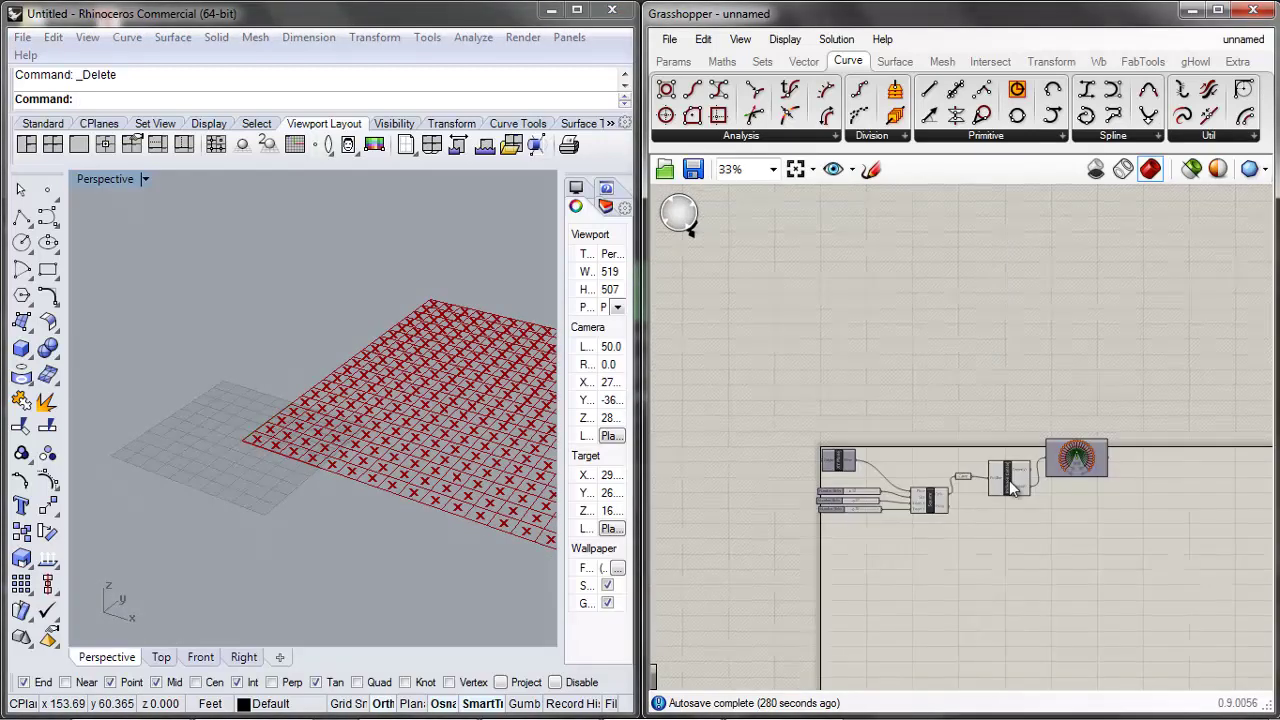
{"action": "scroll", "coordinate": [1009, 480], "scroll_direction": "up", "scroll_amount": 4}
{"action": "left_click", "coordinate": [948, 420]}
{"action": "scroll", "coordinate": [982, 496], "scroll_direction": "down", "scroll_amount": 4}
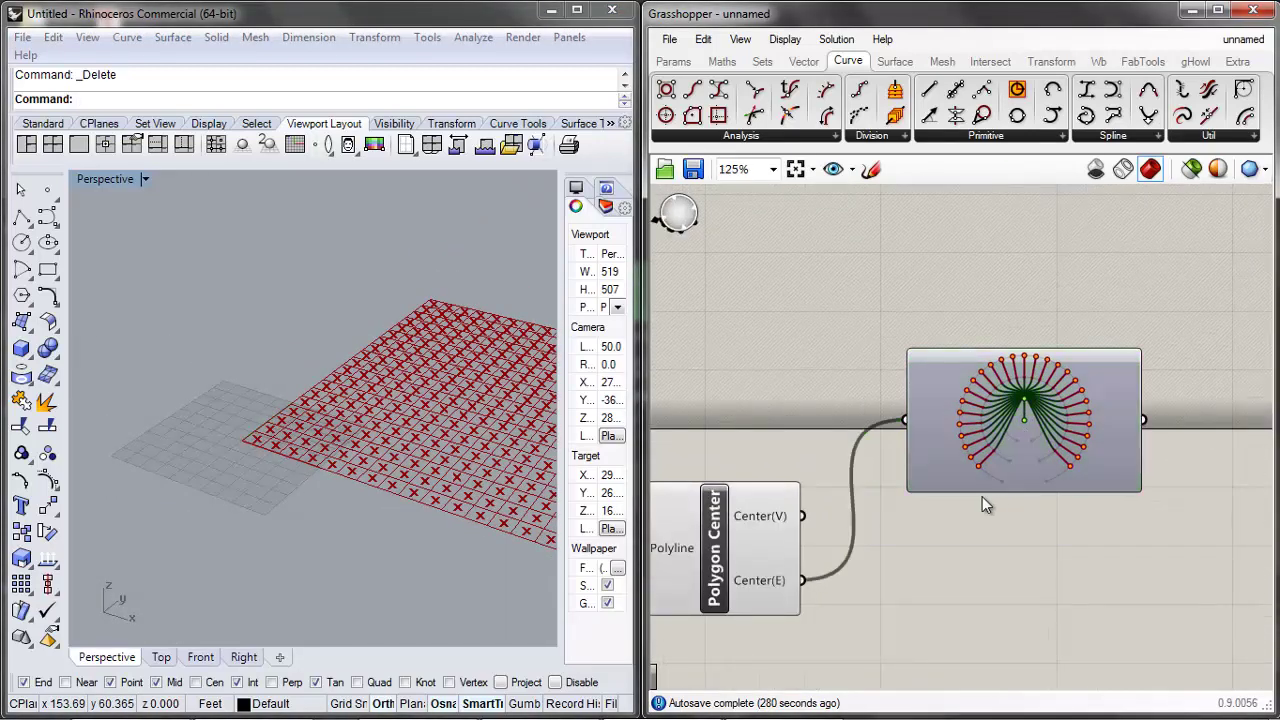
{"action": "left_click", "coordinate": [983, 458]}
{"action": "left_click", "coordinate": [978, 514]}
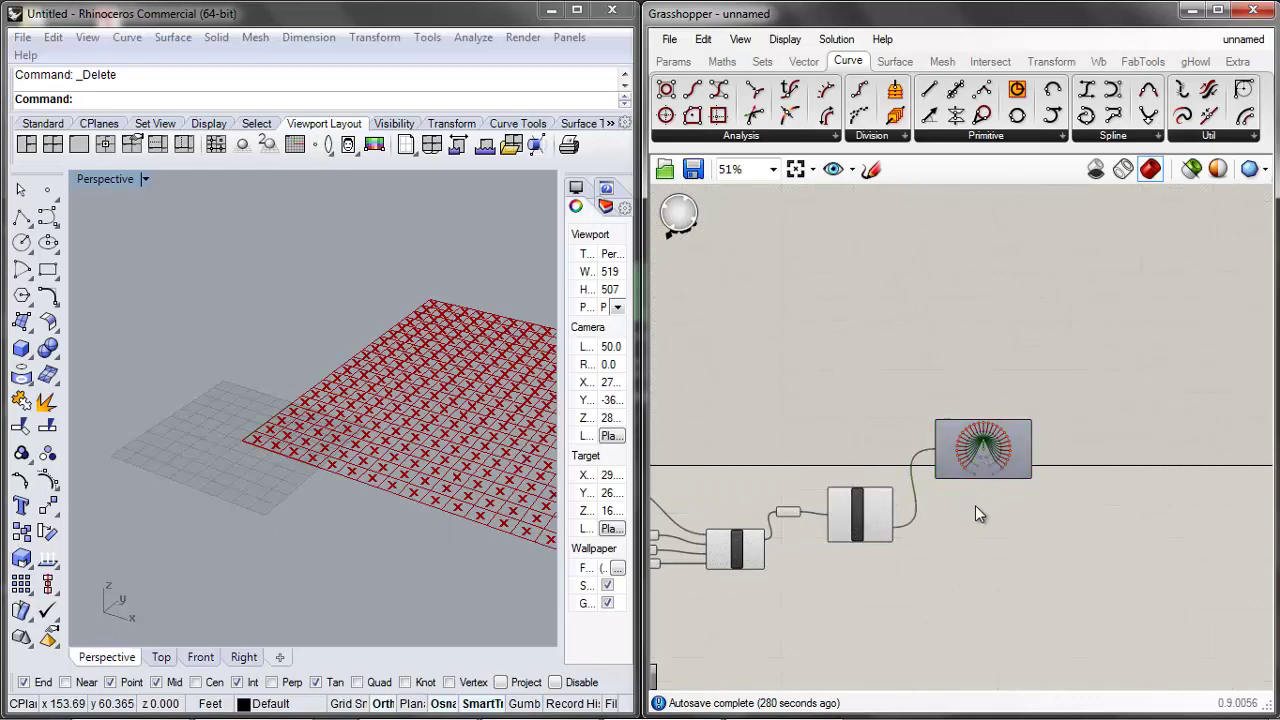
Set both the Extent X and Extent Y sliders of the square grid to 8
{"action": "scroll", "coordinate": [940, 551], "scroll_direction": "down", "scroll_amount": 2}
{"action": "scroll", "coordinate": [894, 514], "scroll_direction": "up", "scroll_amount": 6}
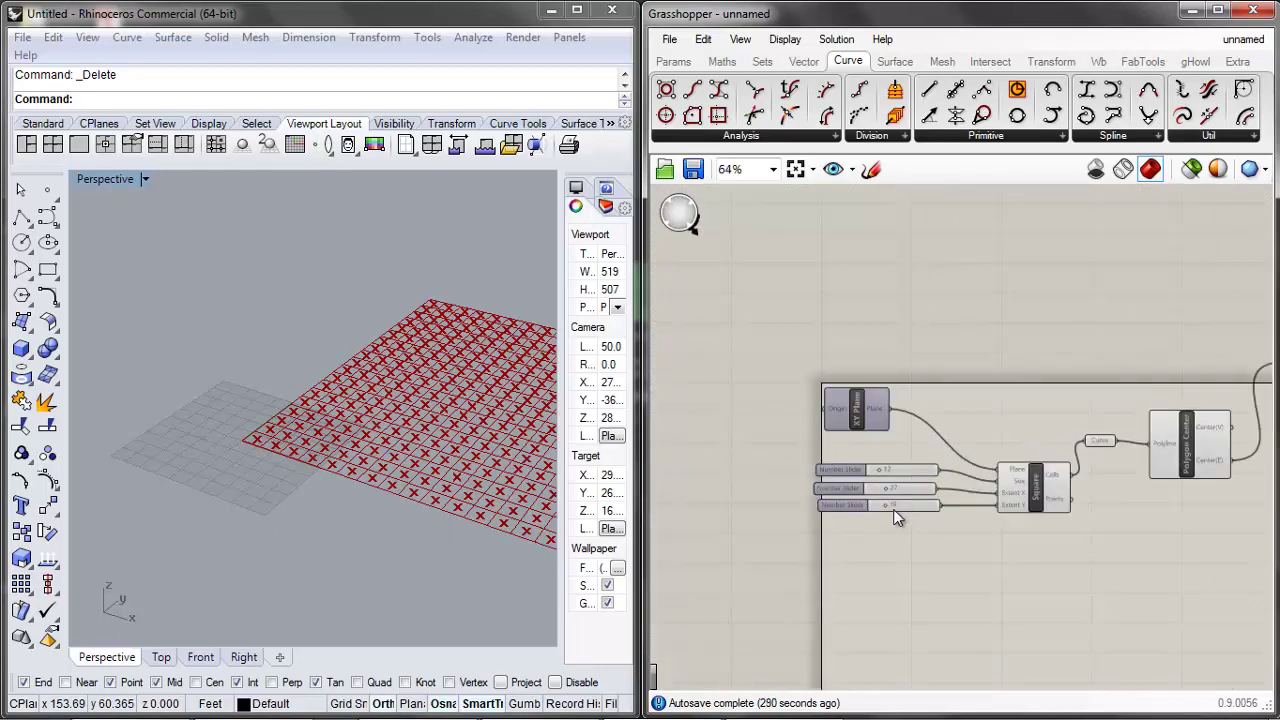
{"action": "mouse_move", "coordinate": [876, 505]}
{"action": "left_mouse_down"}
{"action": "mouse_move", "coordinate": [850, 500]}
{"action": "mouse_move", "coordinate": [864, 503]}
{"action": "left_mouse_up"}
{"action": "left_click_drag", "start_coordinate": [885, 460], "coordinate": [853, 461]}
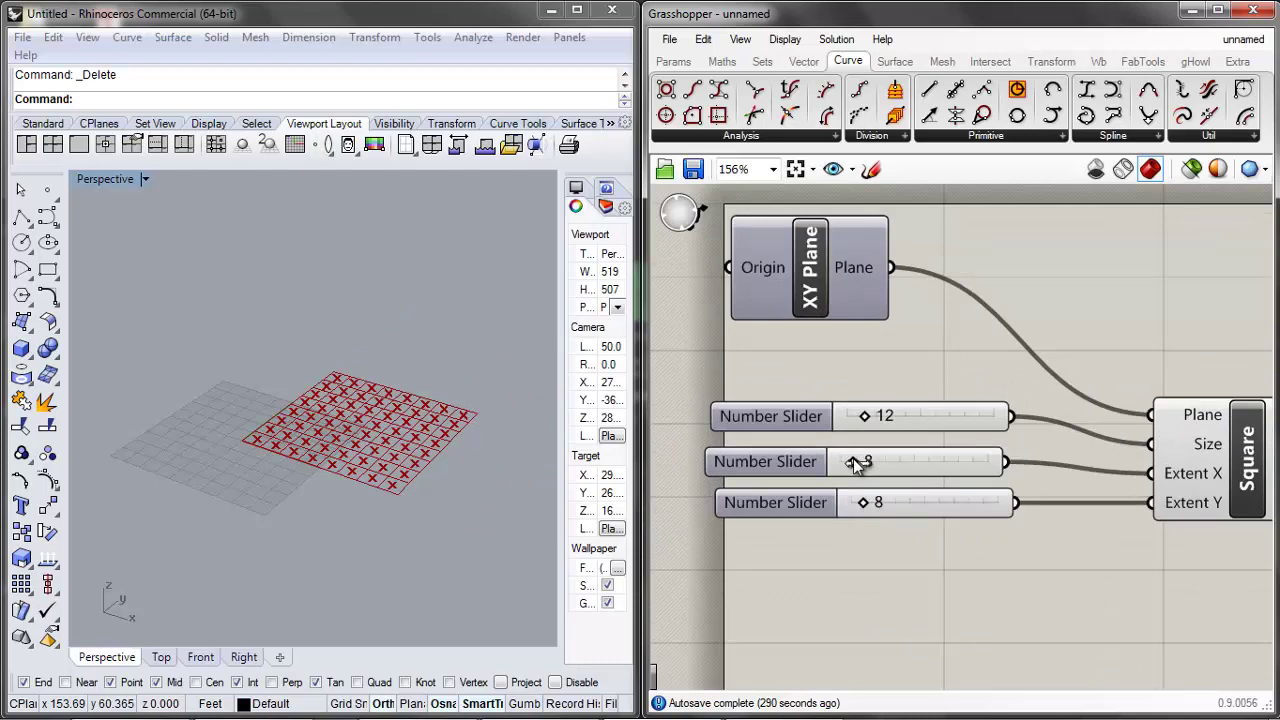
Move the Param Viewer up, clearing the space beside Polygon Center's outputs
{"action": "scroll", "coordinate": [911, 575], "scroll_direction": "down", "scroll_amount": 6}
{"action": "scroll", "coordinate": [1110, 476], "scroll_direction": "up", "scroll_amount": 3}
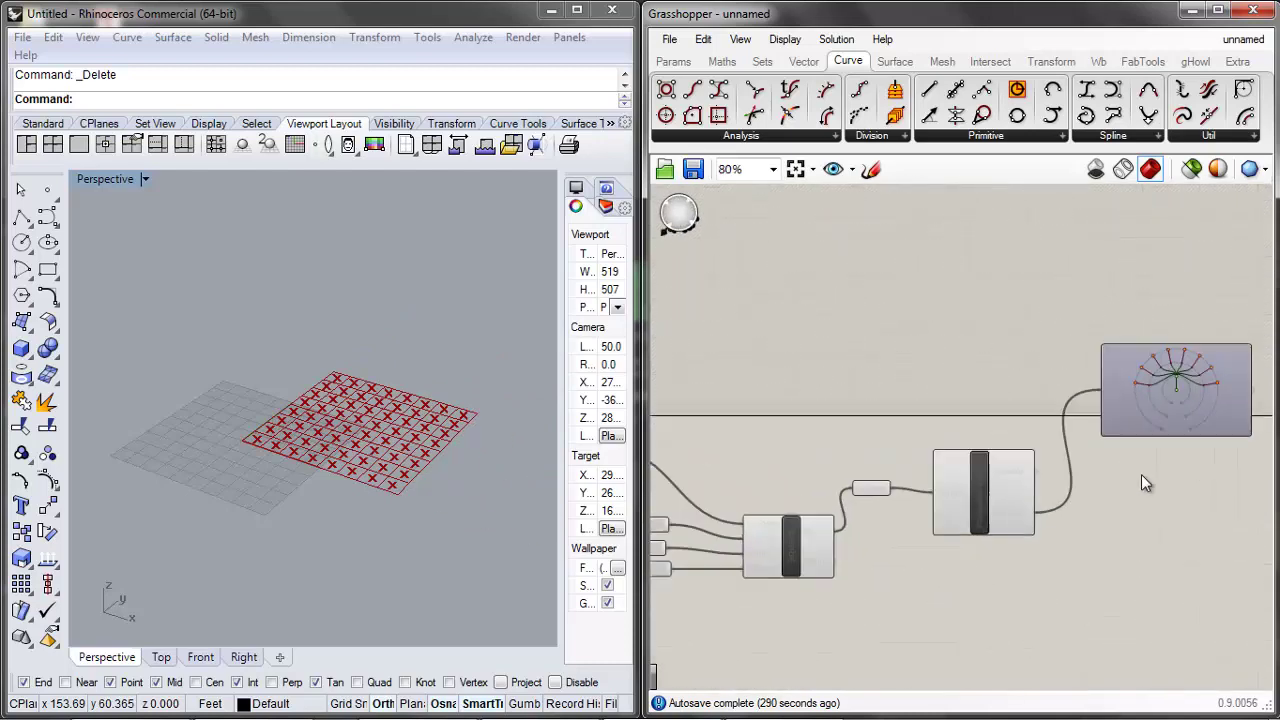
{"action": "left_click_drag", "start_coordinate": [1174, 418], "coordinate": [1117, 391]}
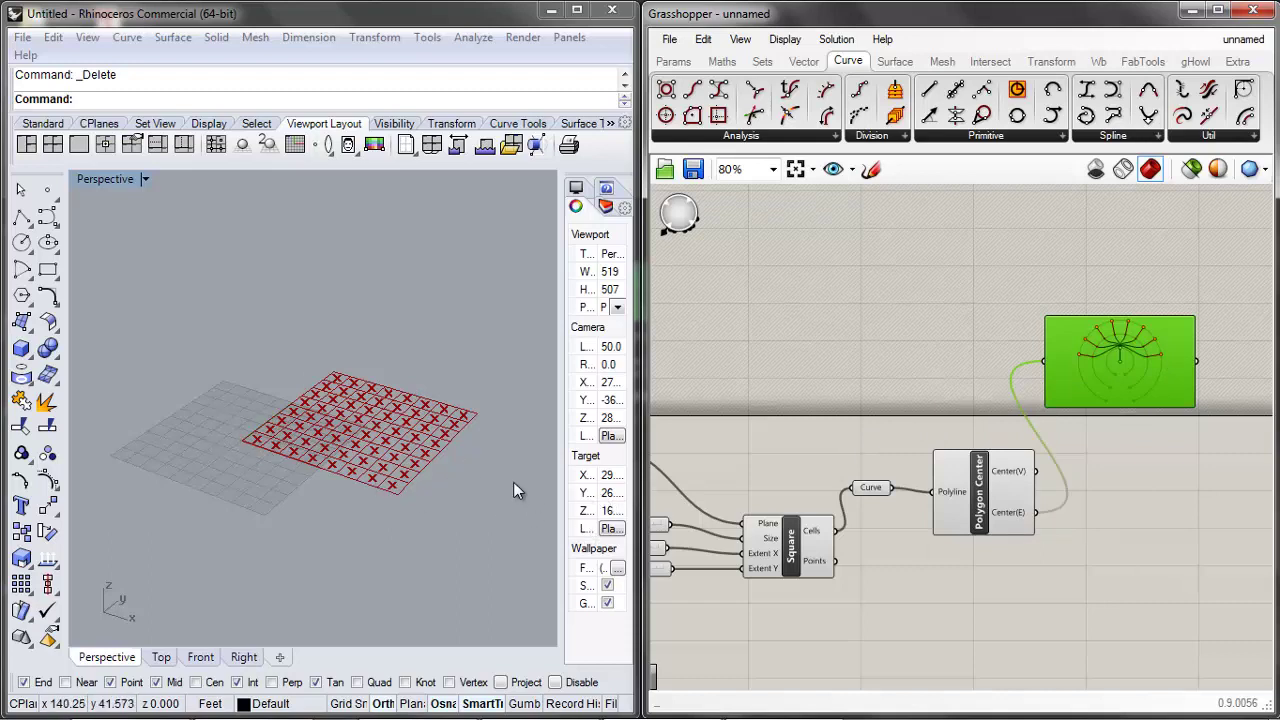
{"action": "left_click", "coordinate": [1100, 452]}
{"action": "left_click_drag", "start_coordinate": [1121, 397], "coordinate": [1111, 395]}
{"action": "left_click", "coordinate": [1128, 446]}
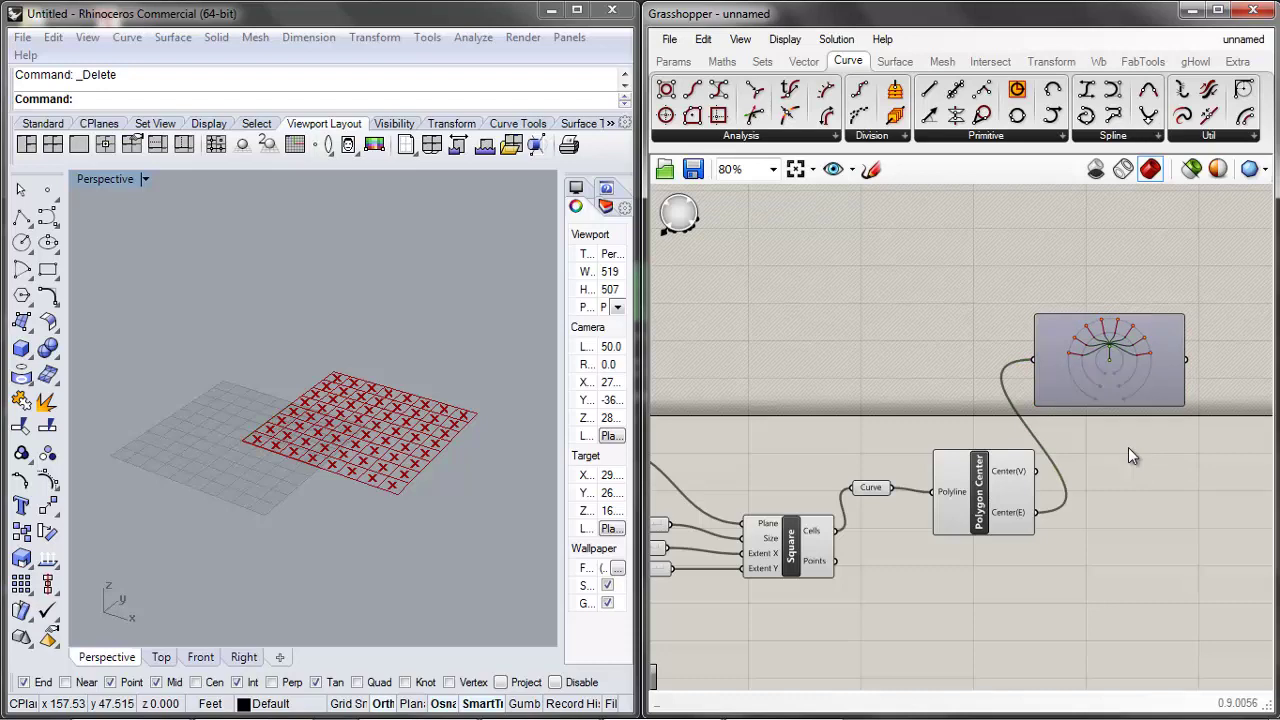
{"action": "left_click_drag", "start_coordinate": [1128, 381], "coordinate": [1112, 373]}
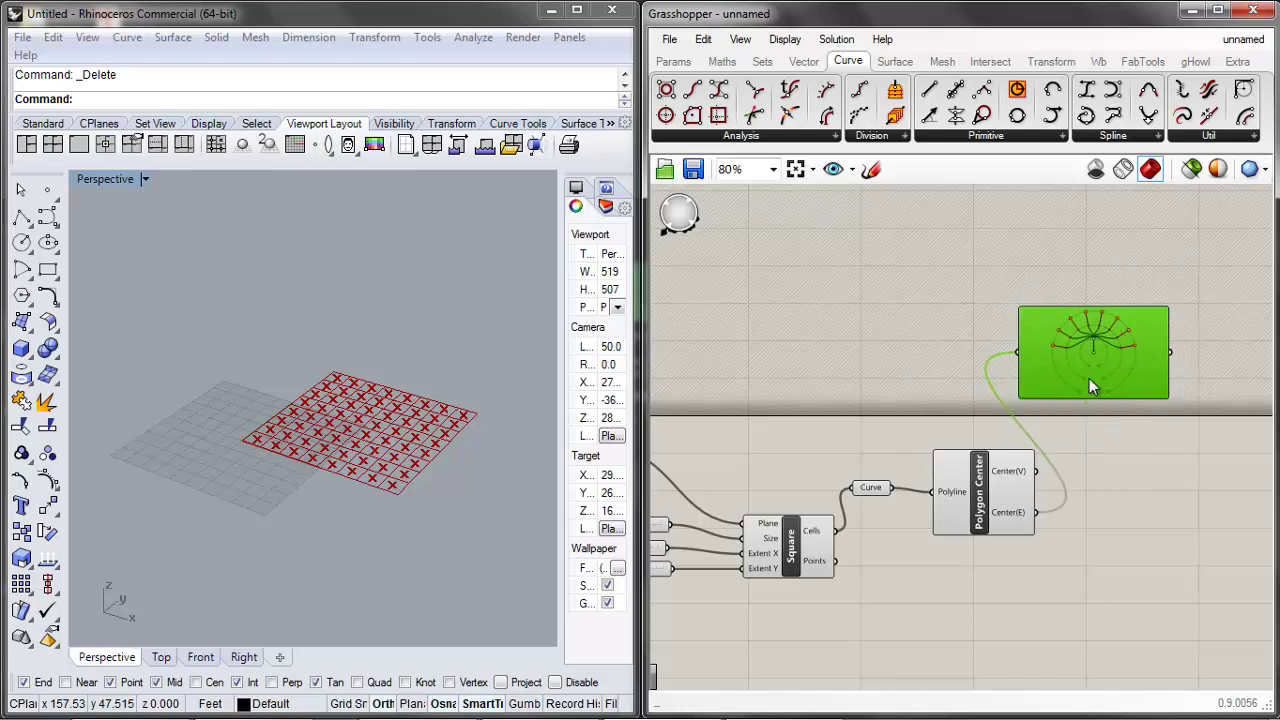
Add a Flatten Tree component beside Polygon Center and wire the Param Viewer's output into its Tree input
{"action": "double_click", "coordinate": [1139, 480]}
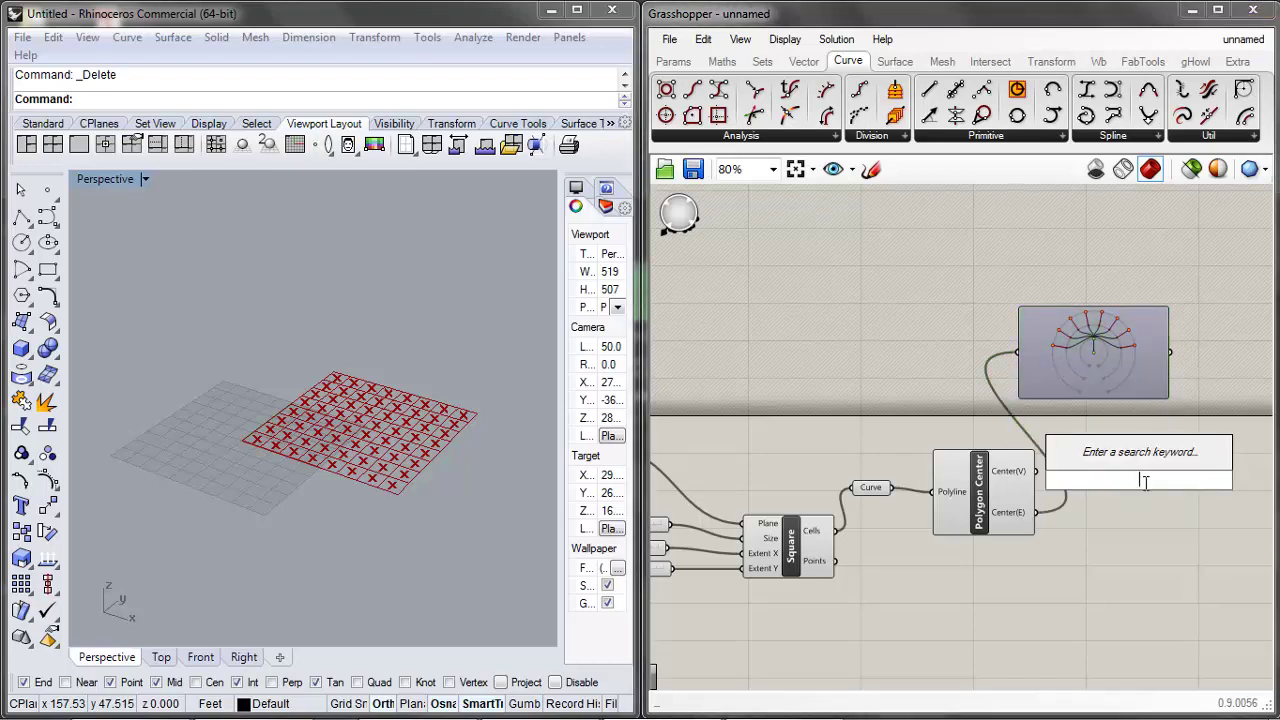
{"action": "type", "text": "flatten"}
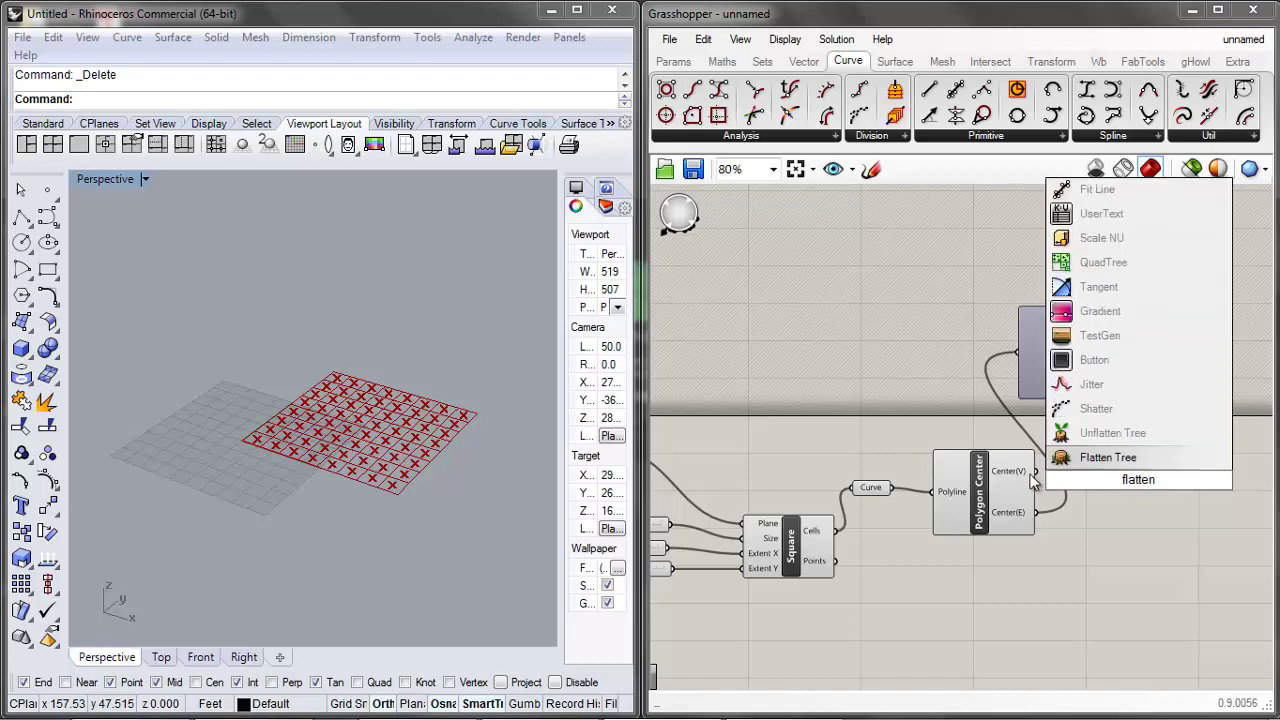
{"action": "left_click", "coordinate": [1094, 462]}
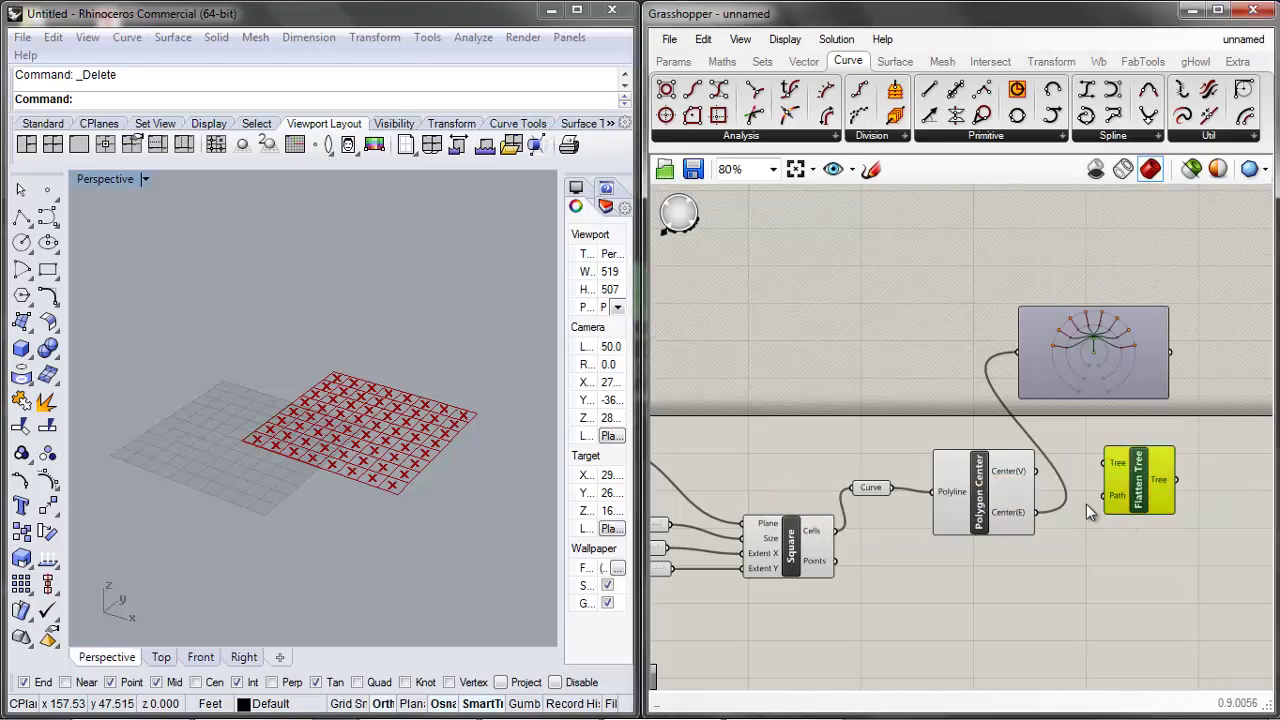
{"action": "left_click_drag", "start_coordinate": [1062, 510], "coordinate": [1131, 503]}
{"action": "left_click_drag", "start_coordinate": [1109, 367], "coordinate": [1095, 476]}
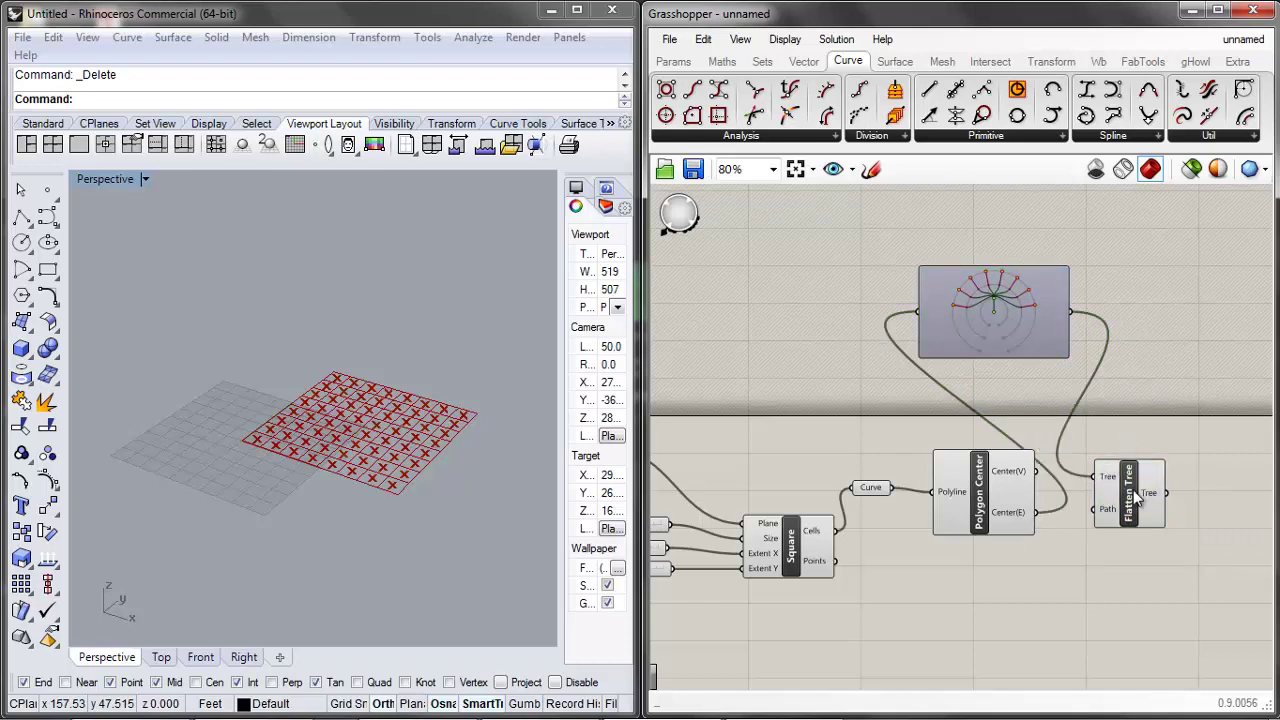
{"action": "left_click", "coordinate": [1134, 491]}
{"action": "left_click", "coordinate": [1128, 410]}
Move the Param Viewer above Polygon Center and rewire Flatten Tree's Tree input directly to the Center(E) output
{"action": "left_click_drag", "start_coordinate": [1015, 295], "coordinate": [984, 263]}
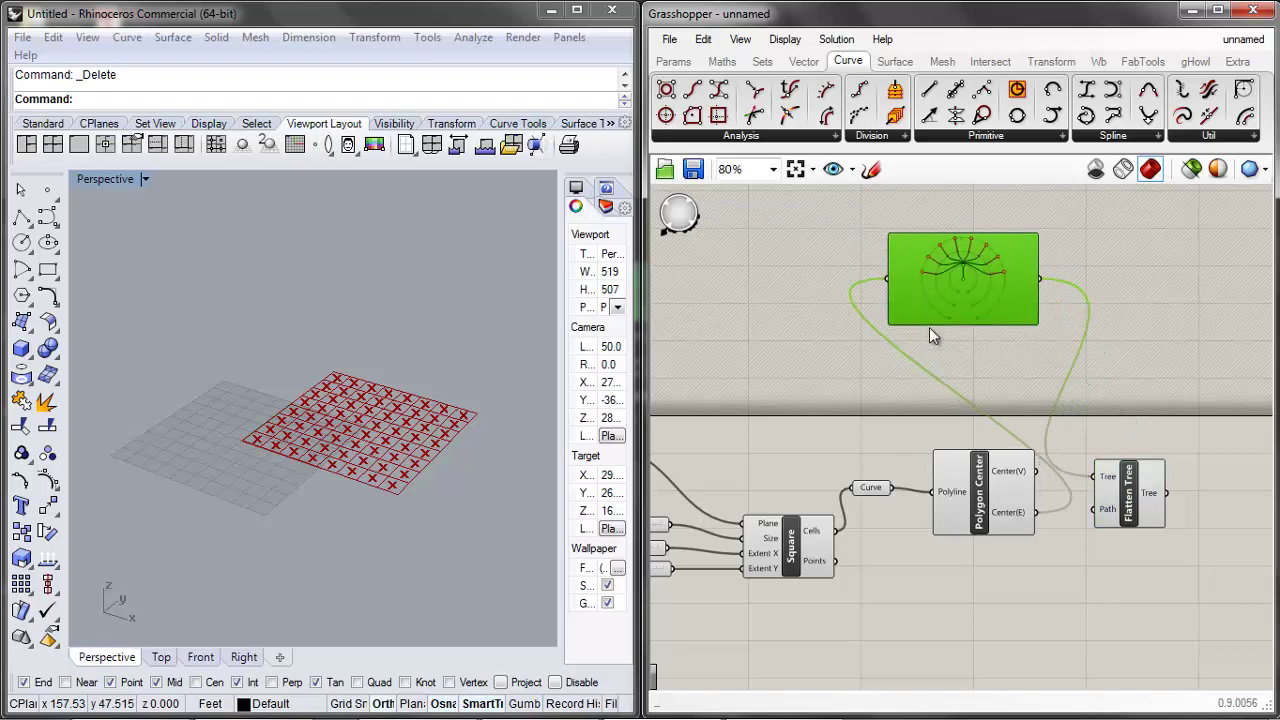
{"action": "left_click_drag", "start_coordinate": [1036, 511], "coordinate": [1121, 495]}
{"action": "left_click", "coordinate": [1131, 497]}
{"action": "left_click", "coordinate": [1110, 462]}
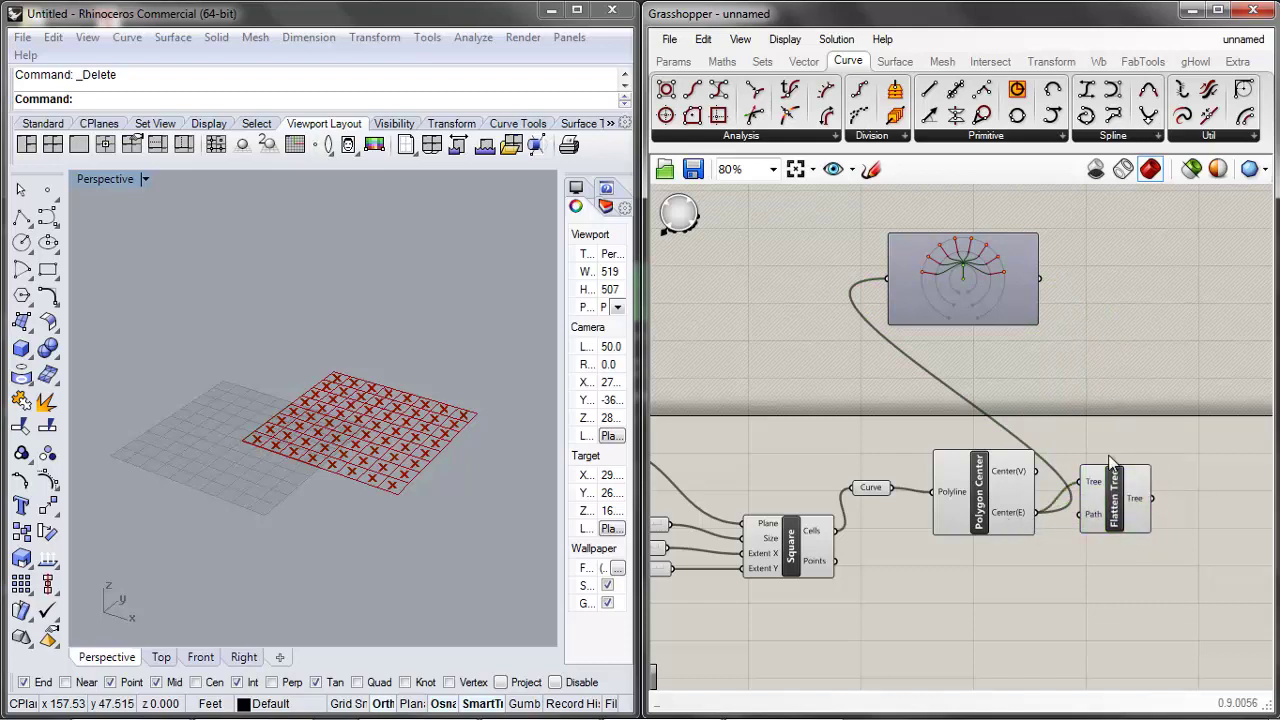
Duplicate the Param Viewer above Flatten Tree and feed the copy from Flatten Tree's Tree output
{"action": "left_click_drag", "start_coordinate": [970, 305], "coordinate": [1145, 353]}
{"action": "scroll", "coordinate": [1145, 353], "scroll_direction": "down", "scroll_amount": 3}
{"action": "scroll", "coordinate": [1116, 319], "scroll_direction": "up", "scroll_amount": 2}
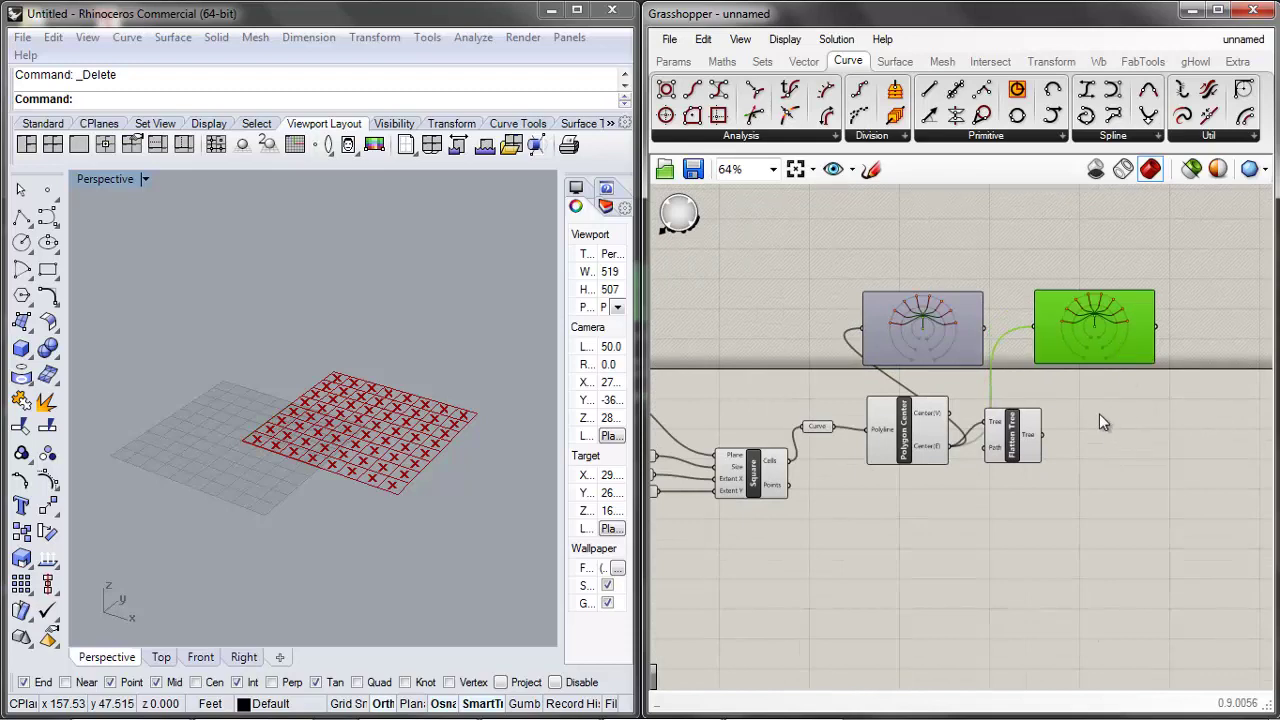
{"action": "scroll", "coordinate": [1099, 413], "scroll_direction": "up", "scroll_amount": 2}
{"action": "left_click_drag", "start_coordinate": [1019, 442], "coordinate": [996, 278]}
Make the copied Param Viewer slightly taller and align it next to the original one
{"action": "left_click_drag", "start_coordinate": [1070, 305], "coordinate": [1060, 317]}
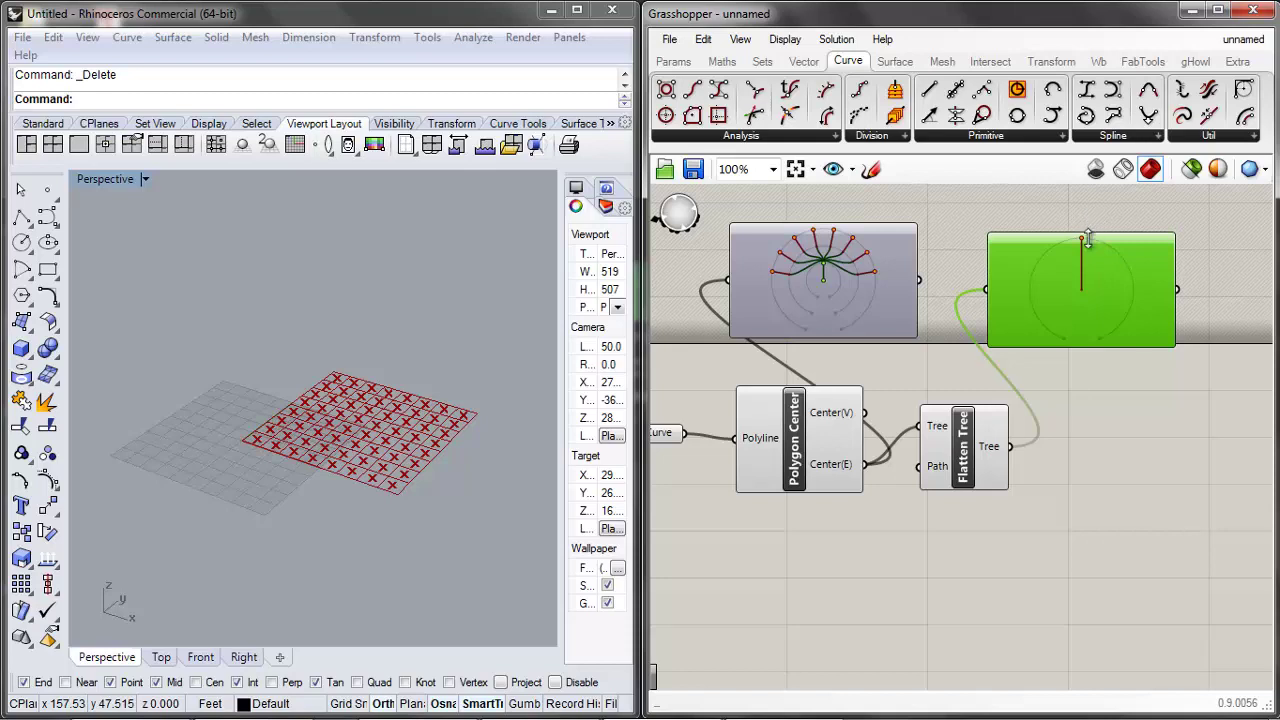
{"action": "mouse_move", "coordinate": [1088, 238]}
{"action": "left_mouse_down"}
{"action": "mouse_move", "coordinate": [1089, 249]}
{"action": "mouse_move", "coordinate": [1090, 225]}
{"action": "left_mouse_up"}
{"action": "left_click_drag", "start_coordinate": [1083, 285], "coordinate": [1065, 291]}
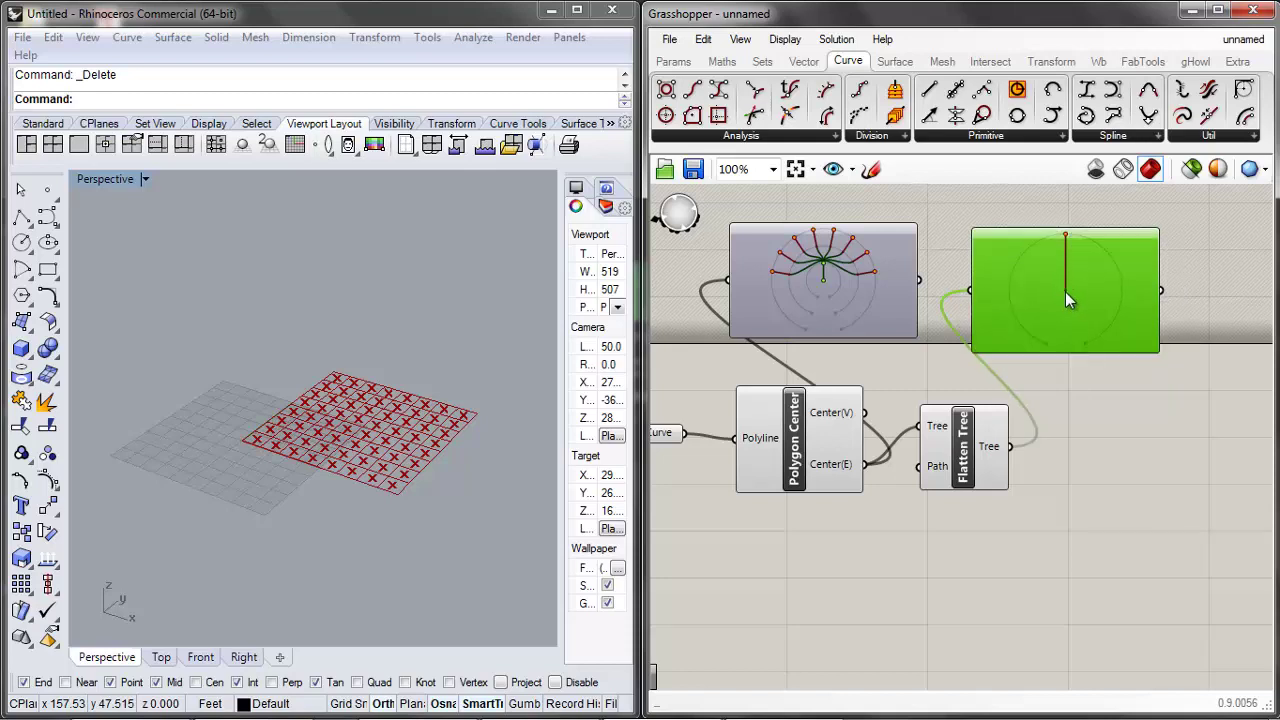
{"action": "left_click", "coordinate": [1078, 403]}
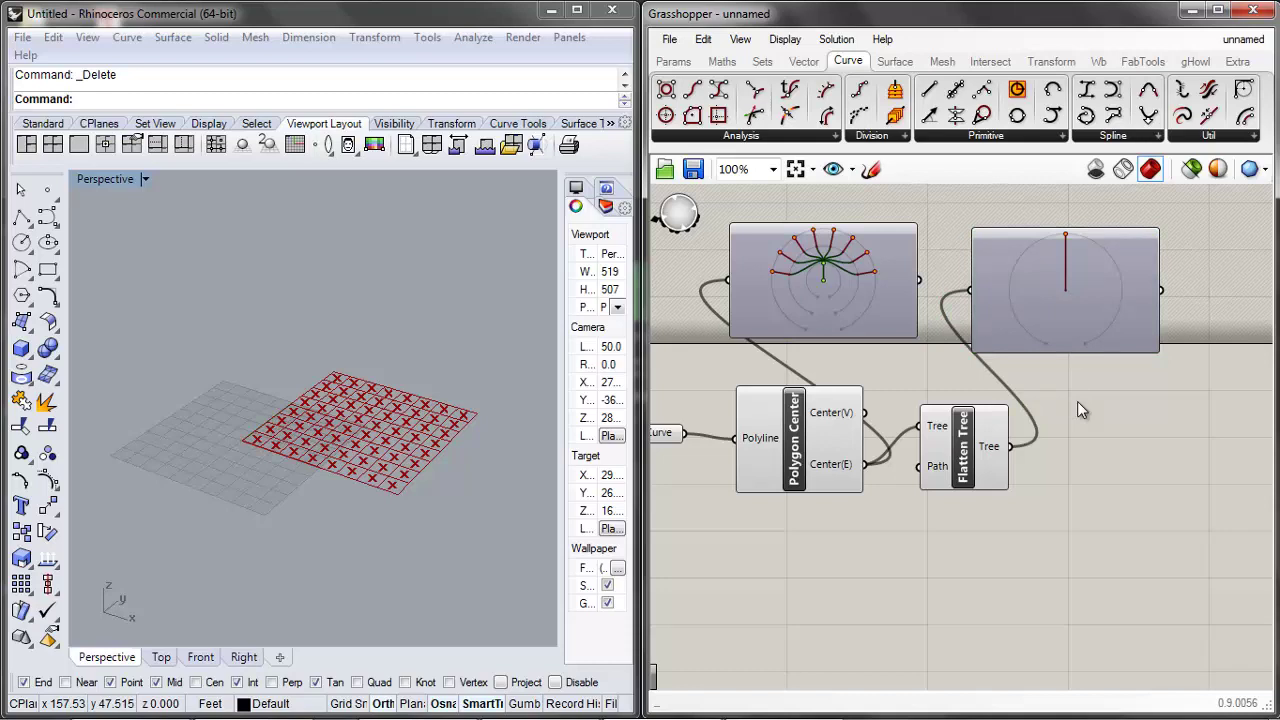
Compare the original and flattened tree graphs with the grid's cell center points in the Rhino viewport
{"action": "right_click_drag", "start_coordinate": [976, 422], "coordinate": [870, 492]}
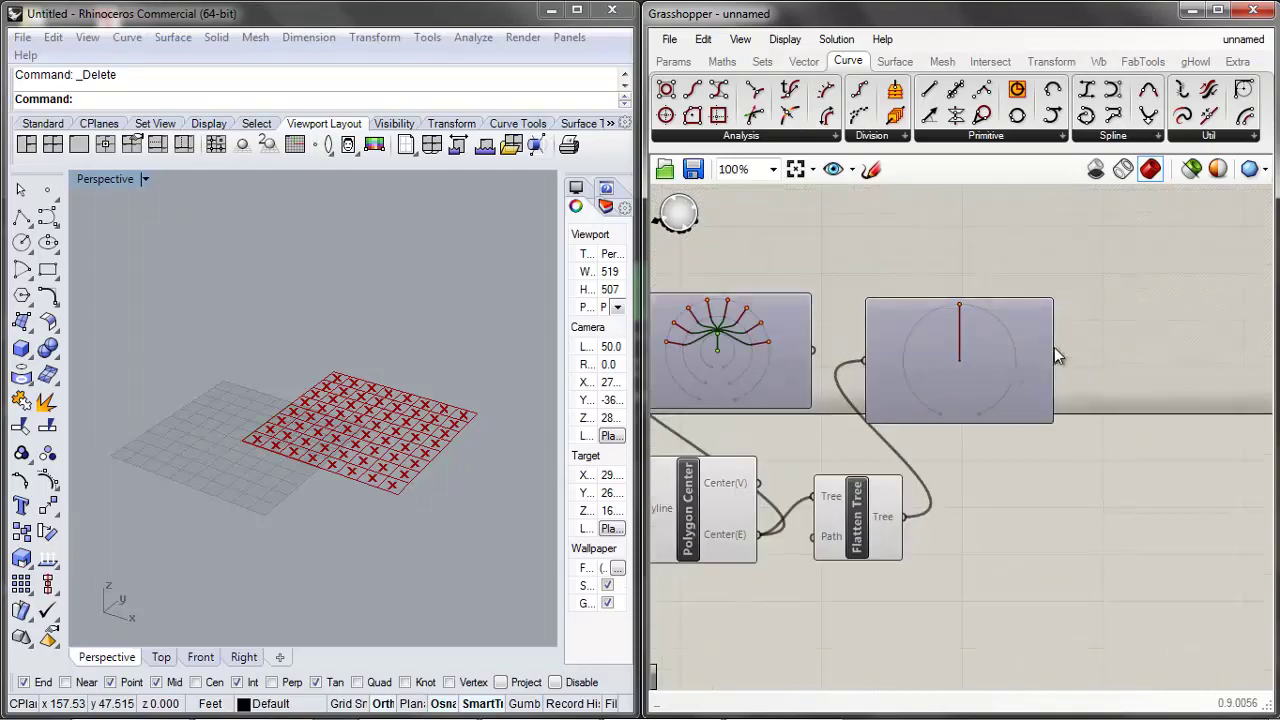
{"action": "left_click_drag", "start_coordinate": [1014, 366], "coordinate": [870, 496]}
{"action": "left_click", "coordinate": [993, 441]}
{"action": "scroll", "coordinate": [1017, 449], "scroll_direction": "down", "scroll_amount": 5}
{"action": "scroll", "coordinate": [986, 517], "scroll_direction": "up", "scroll_amount": 3}
{"action": "left_click_drag", "start_coordinate": [887, 387], "coordinate": [899, 401]}
{"action": "left_click", "coordinate": [685, 481]}
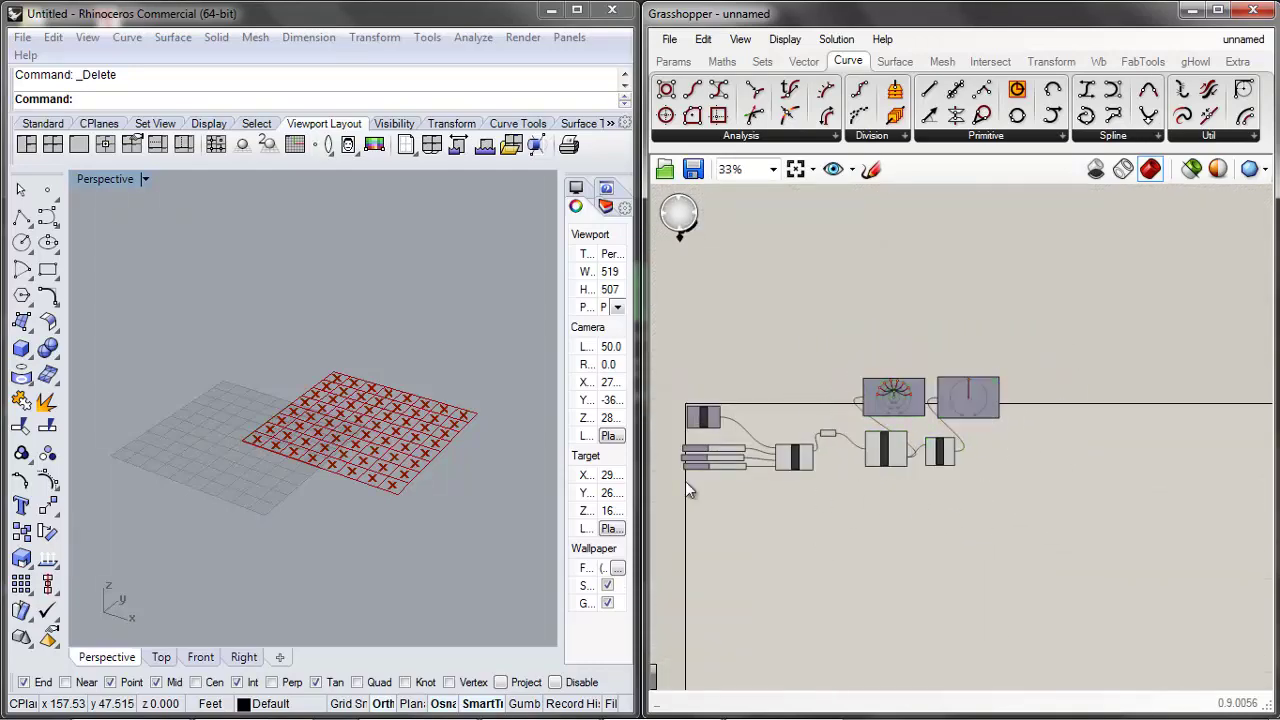
{"action": "scroll", "coordinate": [685, 481], "scroll_direction": "up", "scroll_amount": 2}
{"action": "scroll", "coordinate": [362, 475], "scroll_direction": "up", "scroll_amount": 3}
{"action": "scroll", "coordinate": [408, 443], "scroll_direction": "down", "scroll_amount": 3}
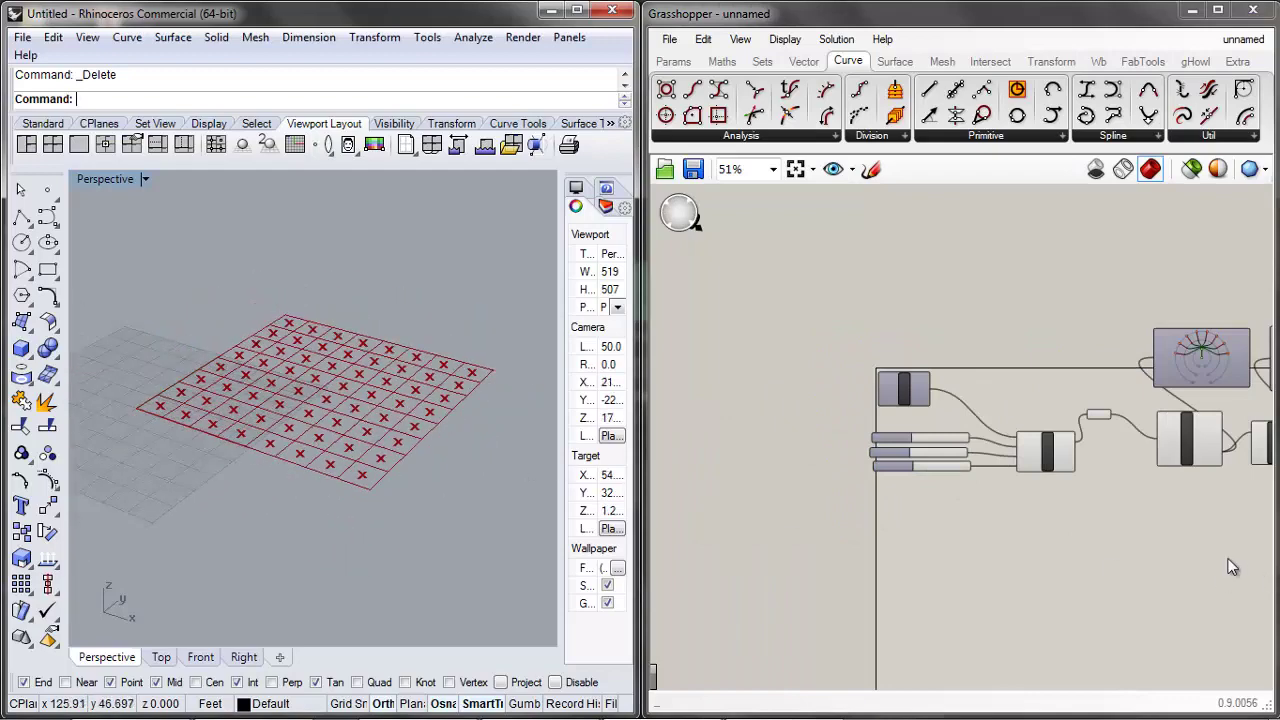
{"action": "scroll", "coordinate": [950, 510], "scroll_direction": "down", "scroll_amount": 2}
{"action": "scroll", "coordinate": [1149, 491], "scroll_direction": "up", "scroll_amount": 1}
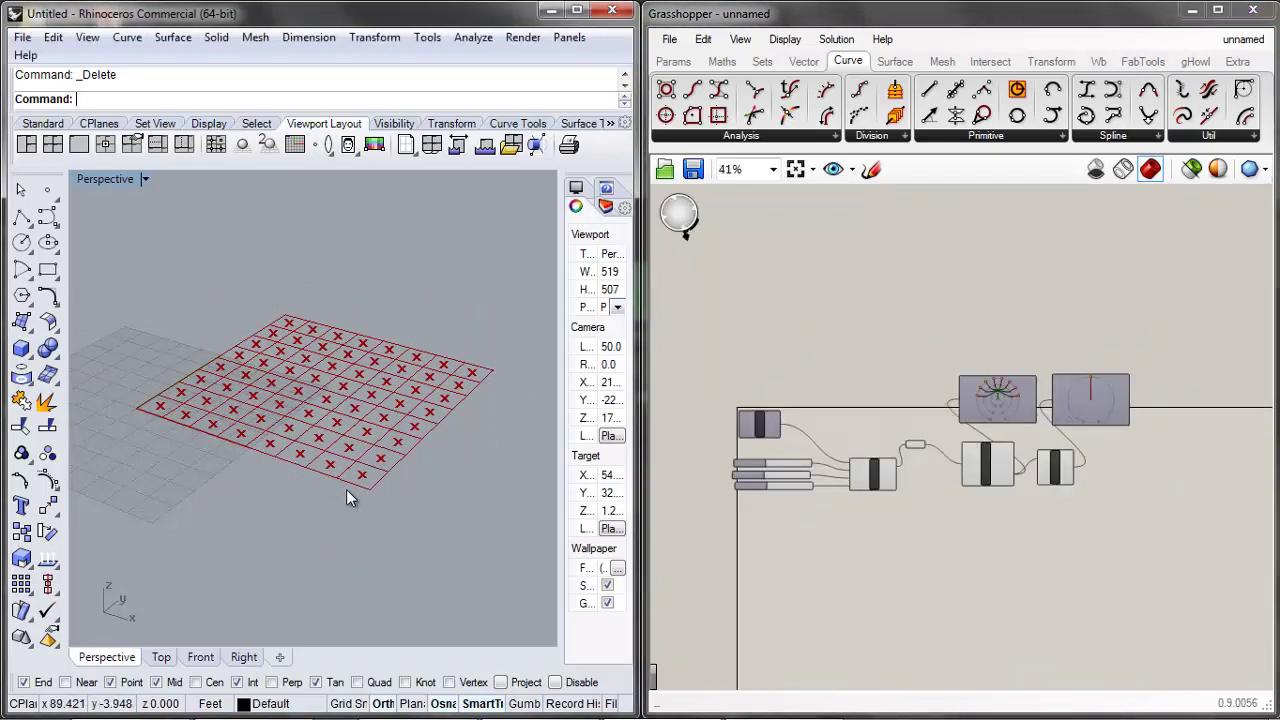
{"action": "scroll", "coordinate": [385, 465], "scroll_direction": "up", "scroll_amount": 3}
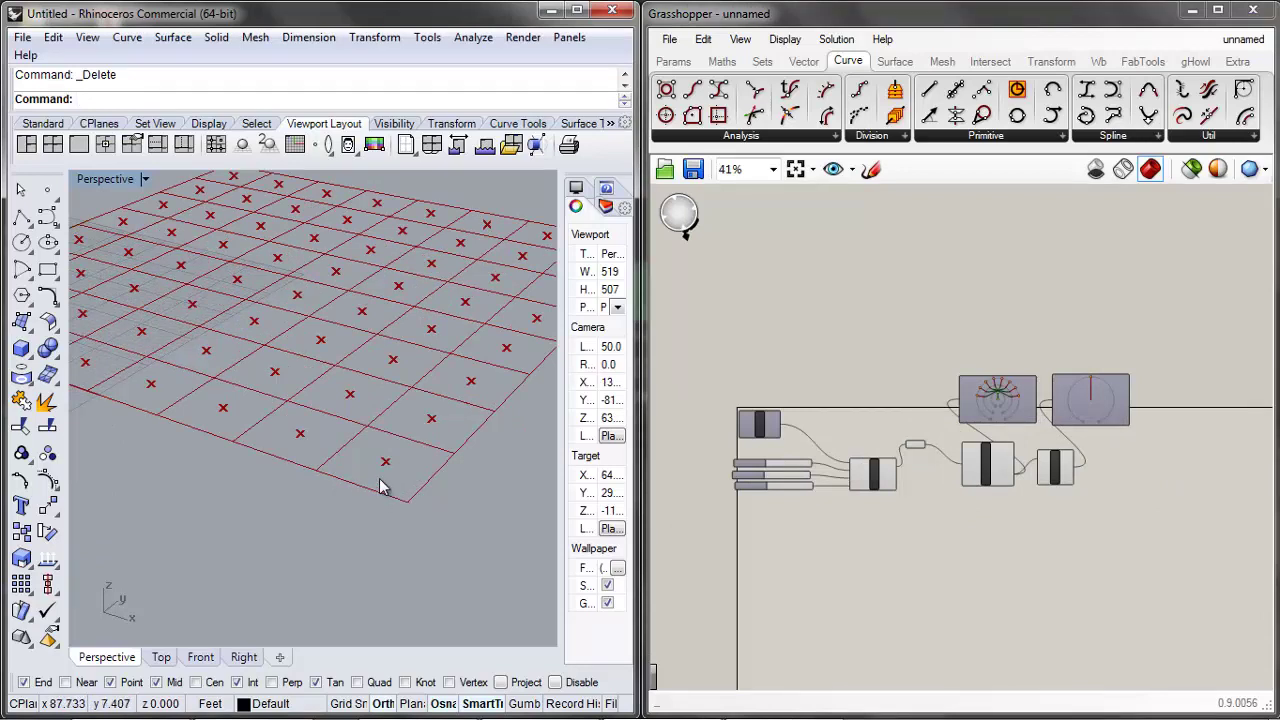
{"action": "scroll", "coordinate": [346, 490], "scroll_direction": "down", "scroll_amount": 2}
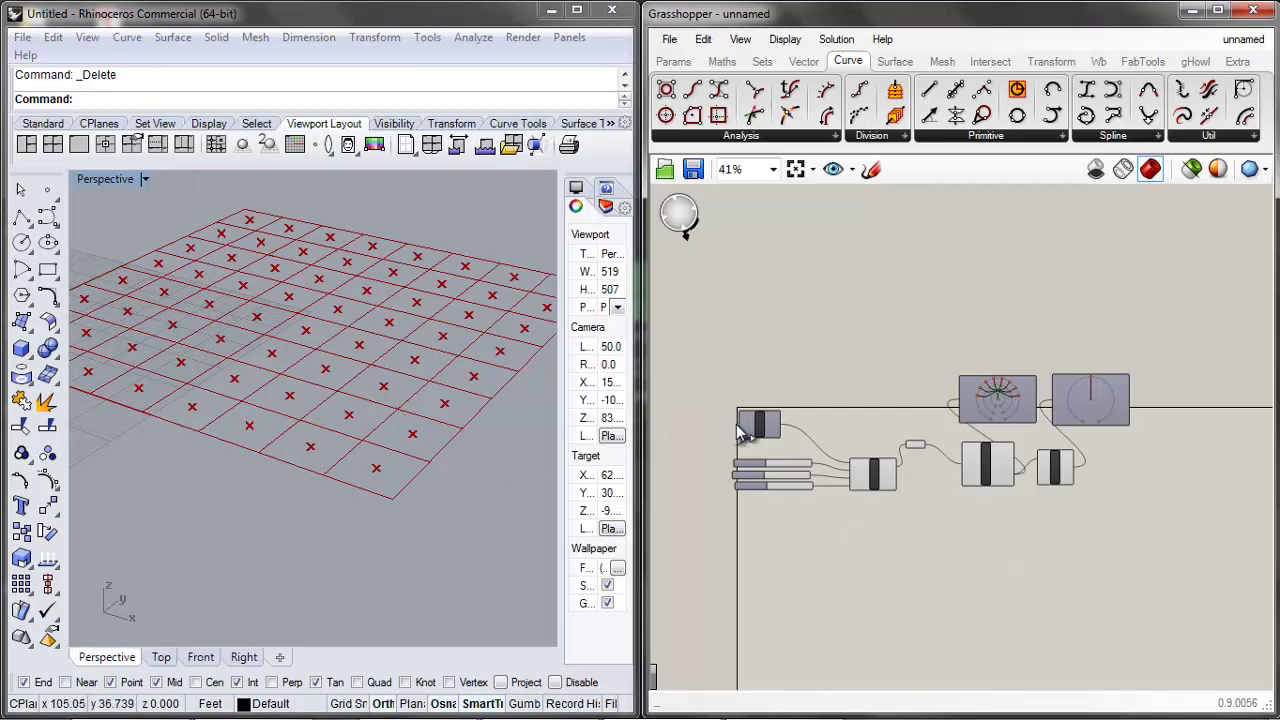
Add a Circle CNR component to the right of Flatten Tree
{"action": "scroll", "coordinate": [1108, 491], "scroll_direction": "down", "scroll_amount": 2}
{"action": "scroll", "coordinate": [1009, 474], "scroll_direction": "up", "scroll_amount": 2}
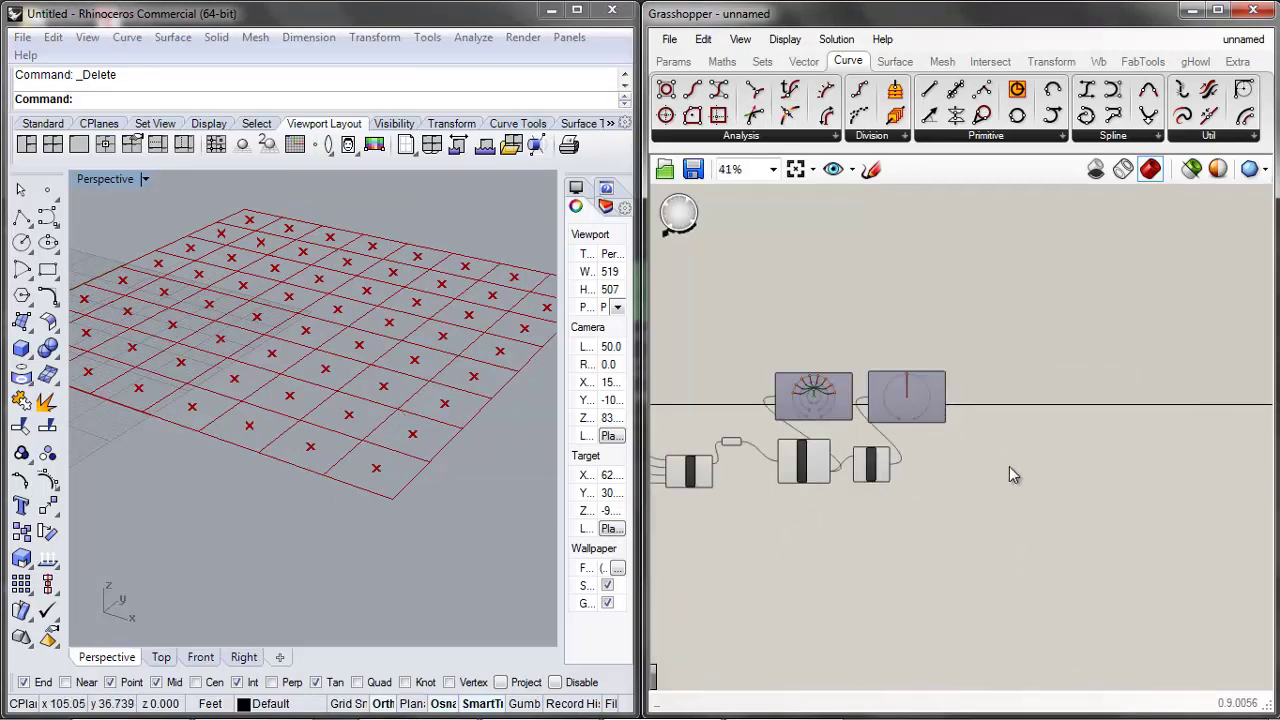
{"action": "double_click", "coordinate": [1014, 463]}
{"action": "type", "text": "circle"}
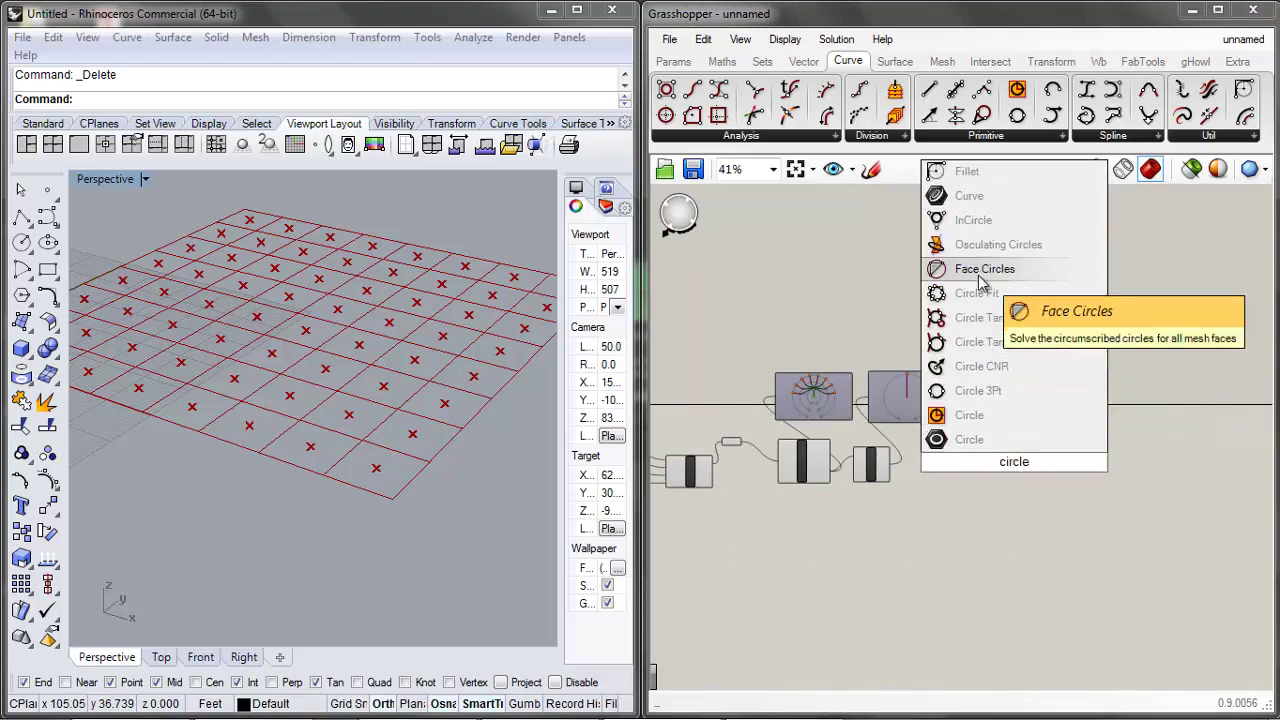
{"action": "left_click", "coordinate": [971, 370]}
{"action": "scroll", "coordinate": [1000, 440], "scroll_direction": "down", "scroll_amount": 2}
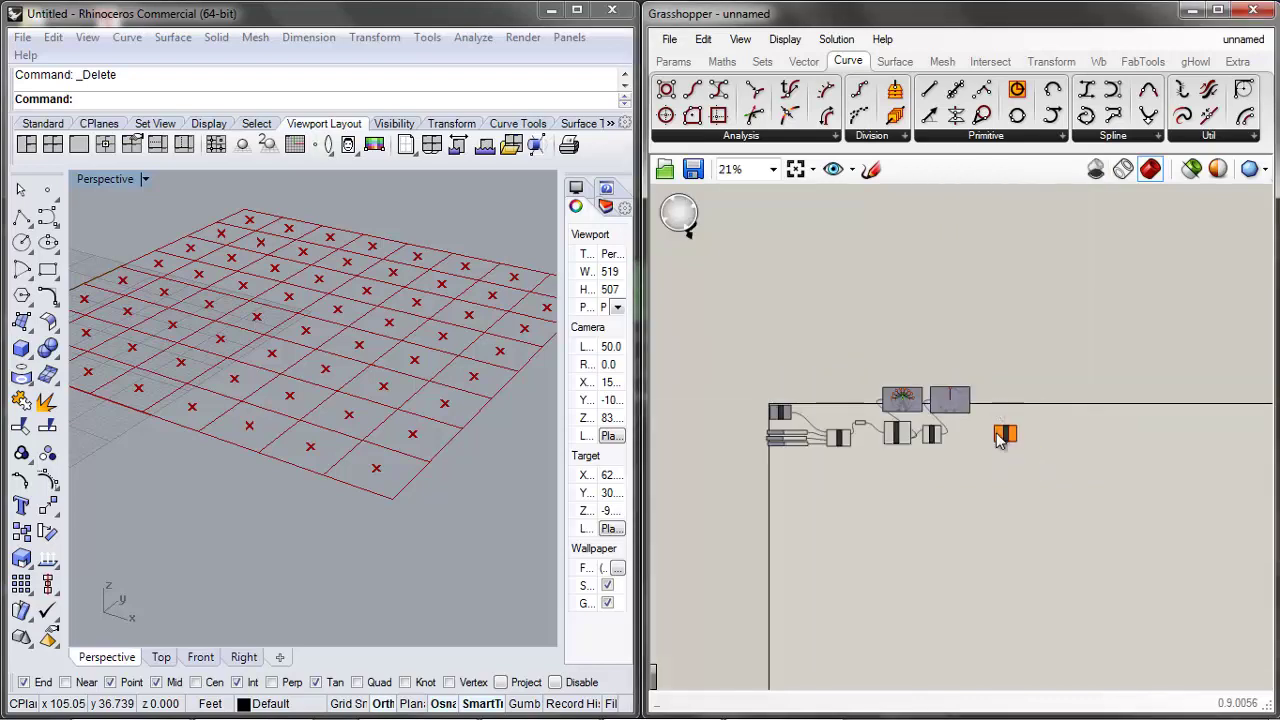
Highlight Flatten Tree's points in the Rhino viewport and review its connections from Polygon Center
{"action": "scroll", "coordinate": [1023, 451], "scroll_direction": "up", "scroll_amount": 4}
{"action": "scroll", "coordinate": [920, 440], "scroll_direction": "up", "scroll_amount": 2}
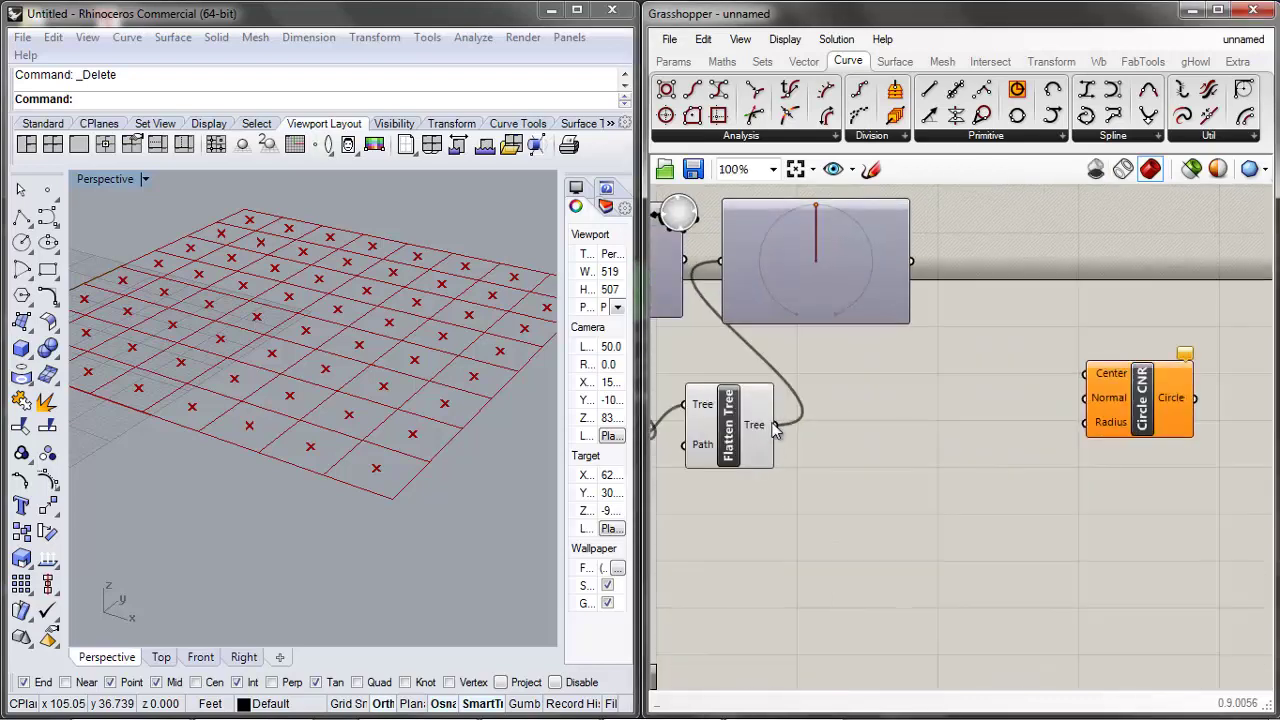
{"action": "left_click", "coordinate": [705, 405]}
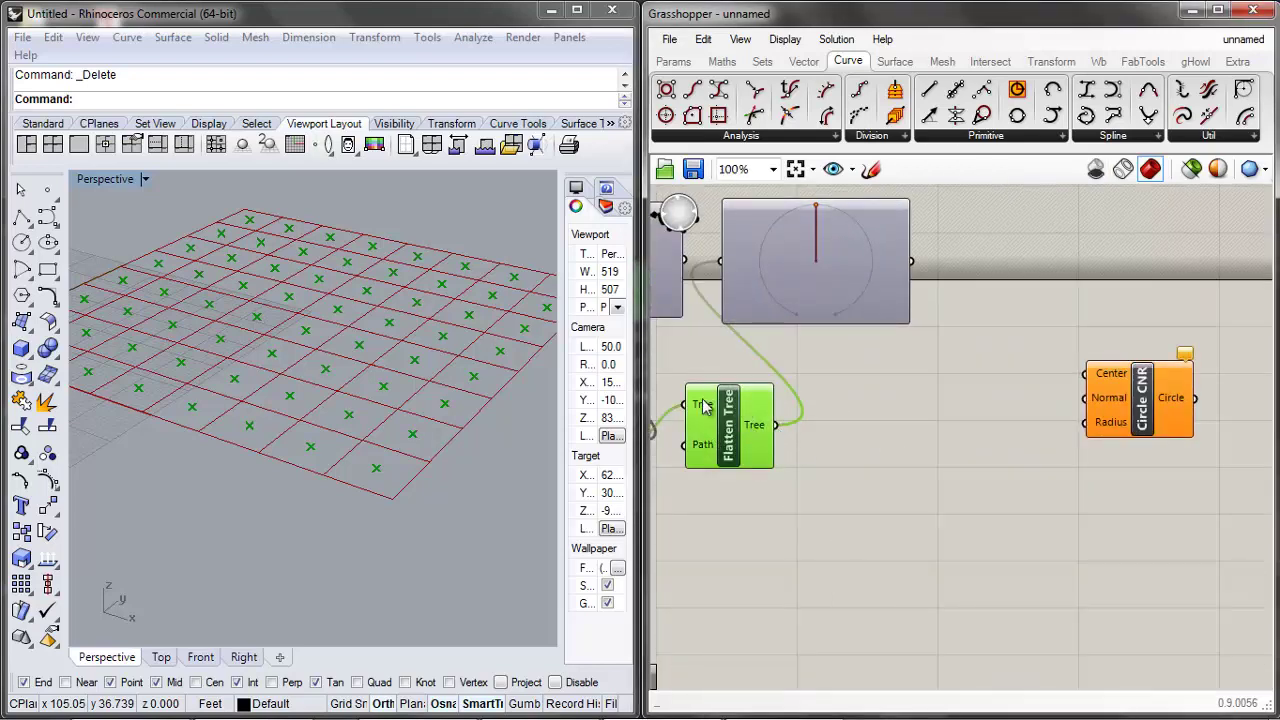
{"action": "left_click", "coordinate": [981, 476]}
{"action": "right_click_drag", "start_coordinate": [794, 472], "coordinate": [894, 477]}
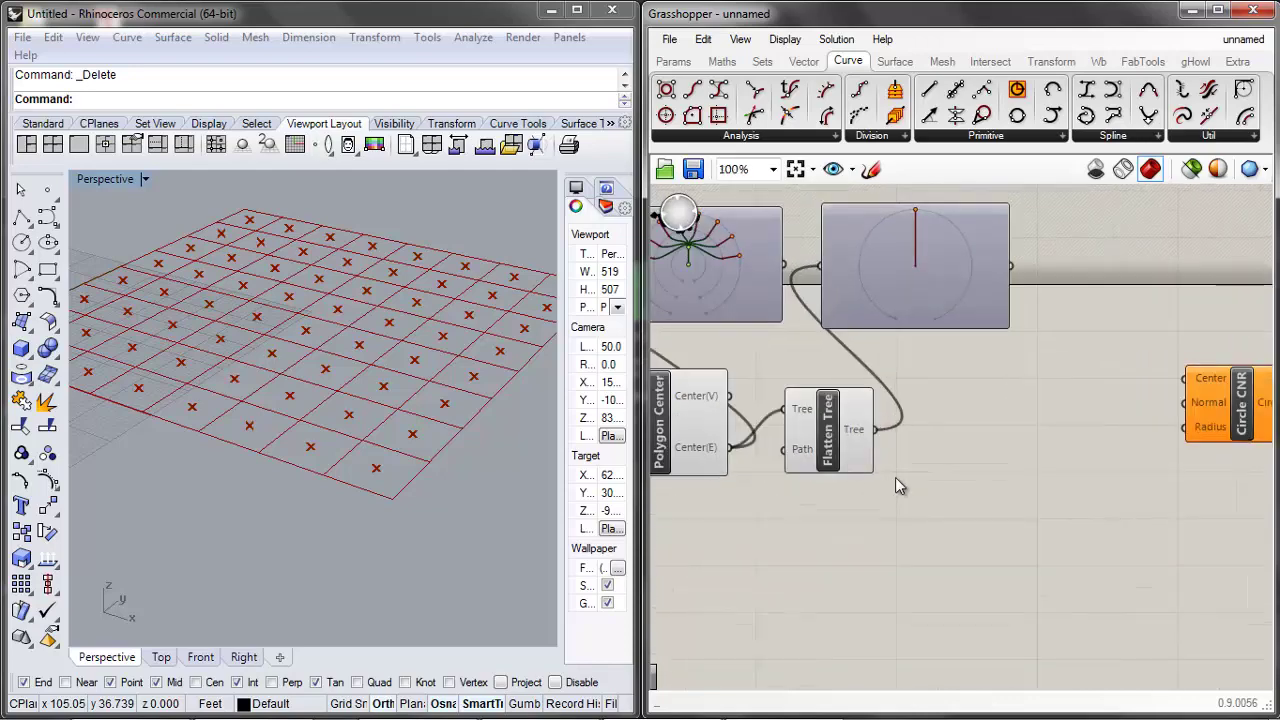
Connect Flatten Tree's output to the Center input of Circle CNR and inspect the circles on the grid in Rhino
{"action": "left_click", "coordinate": [727, 277]}
{"action": "left_click", "coordinate": [811, 421]}
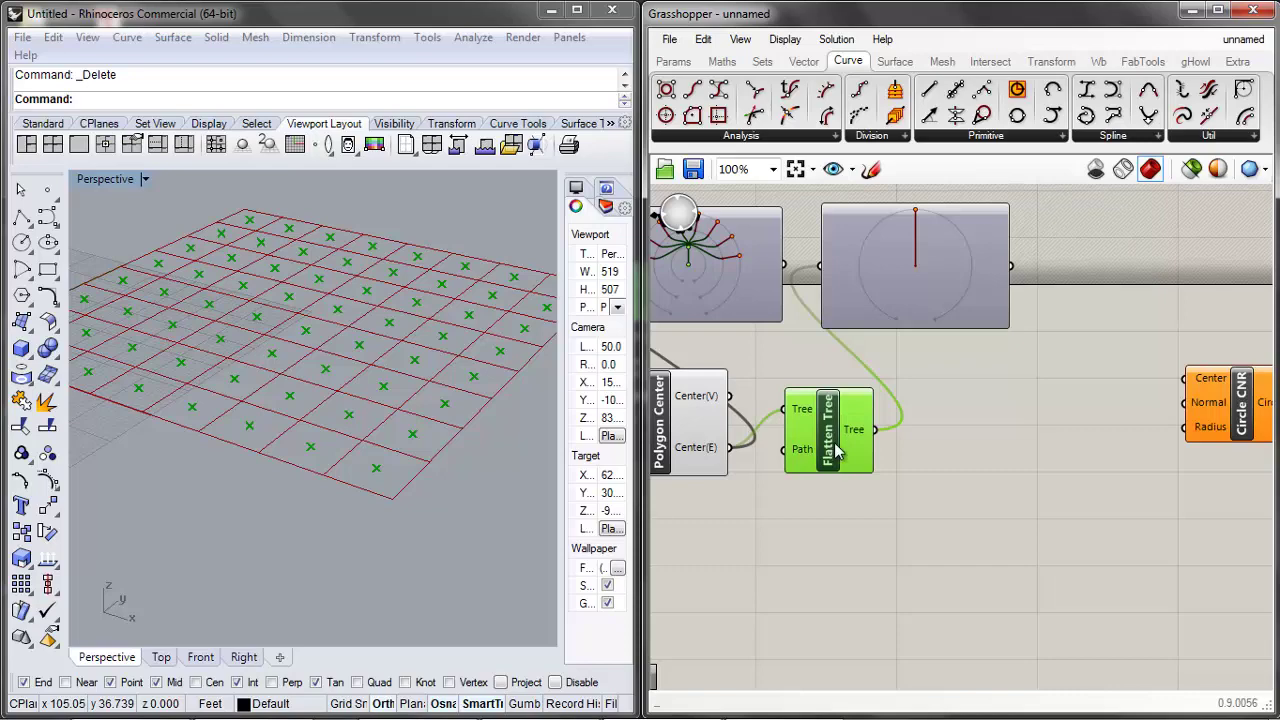
{"action": "scroll", "coordinate": [757, 398], "scroll_direction": "down", "scroll_amount": 1}
{"action": "left_click", "coordinate": [1000, 433]}
{"action": "right_click_drag", "start_coordinate": [1001, 433], "coordinate": [906, 420]}
{"action": "left_click_drag", "start_coordinate": [757, 407], "coordinate": [968, 394]}
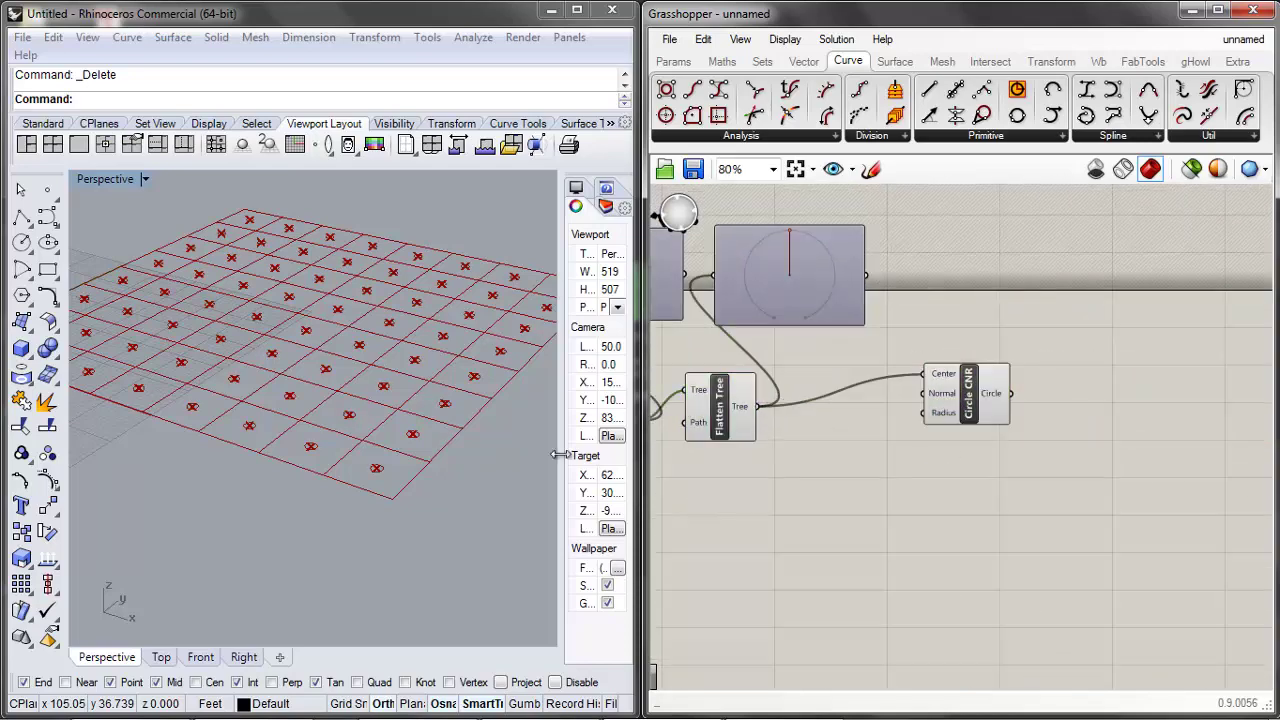
{"action": "scroll", "coordinate": [320, 477], "scroll_direction": "up", "scroll_amount": 5}
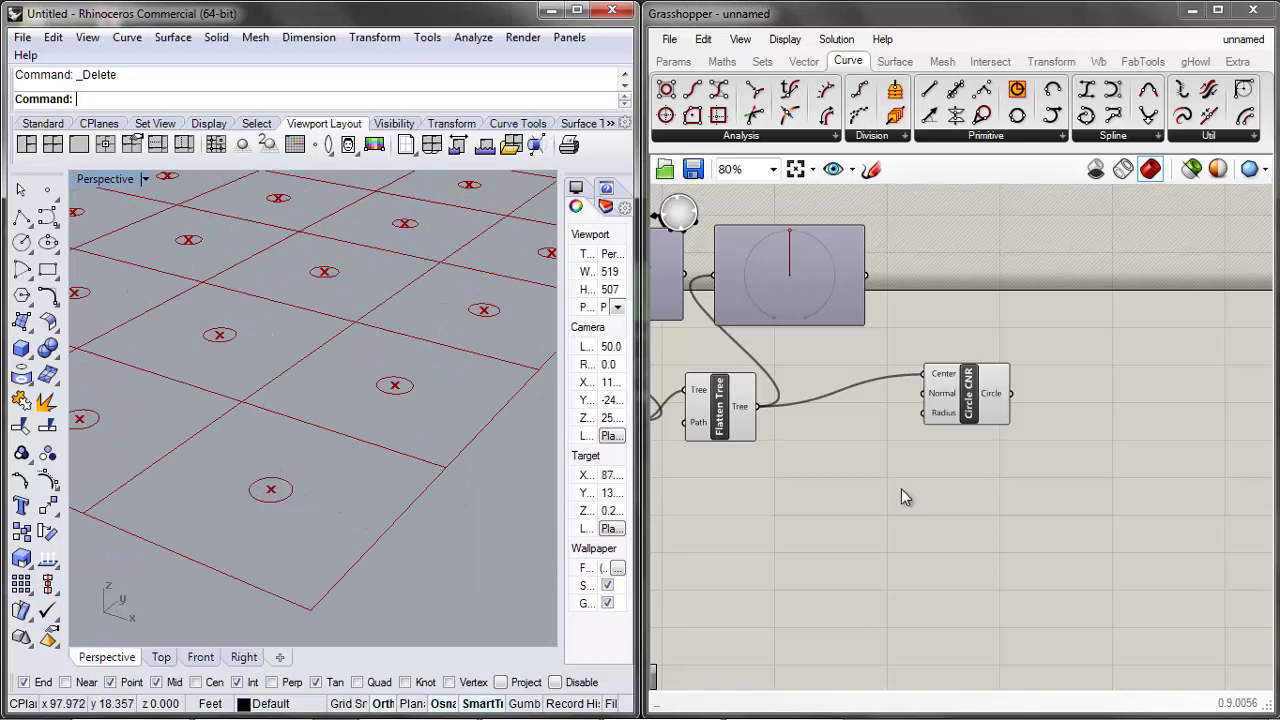
{"action": "scroll", "coordinate": [901, 498], "scroll_direction": "up", "scroll_amount": 2}
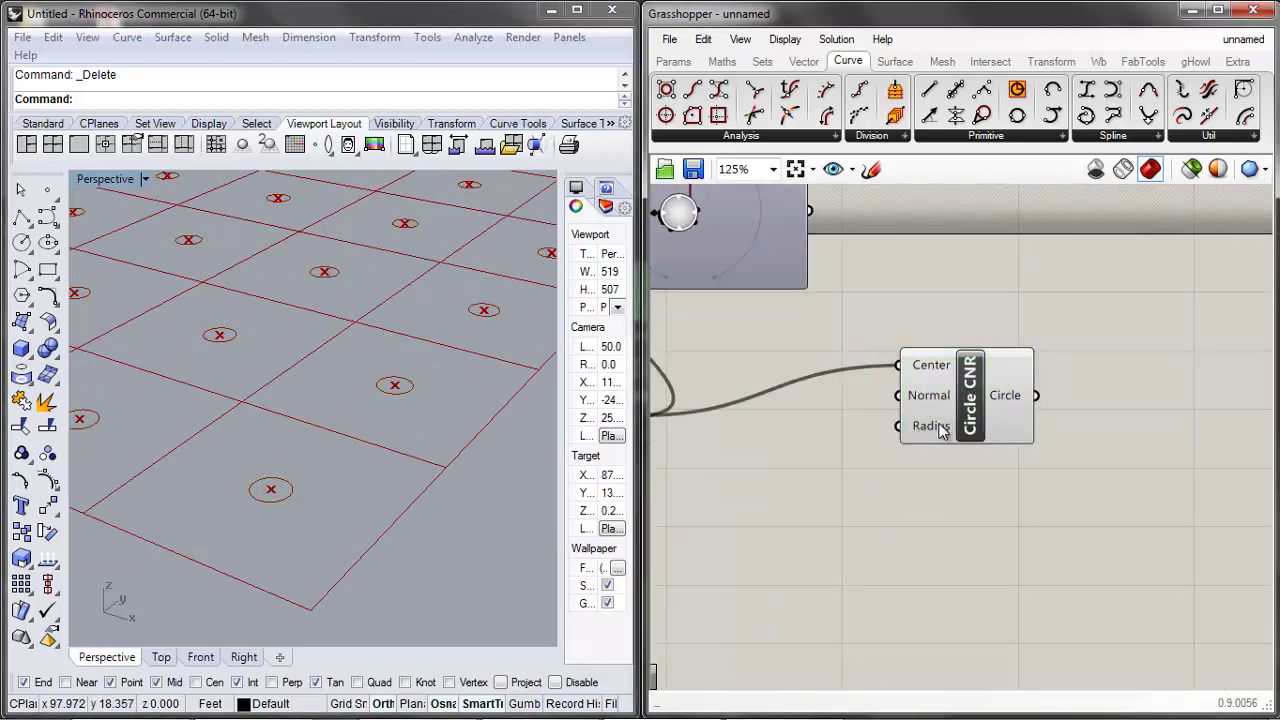
{"action": "left_click", "coordinate": [950, 417]}
{"action": "left_click", "coordinate": [972, 482]}
{"action": "double_click", "coordinate": [880, 494]}
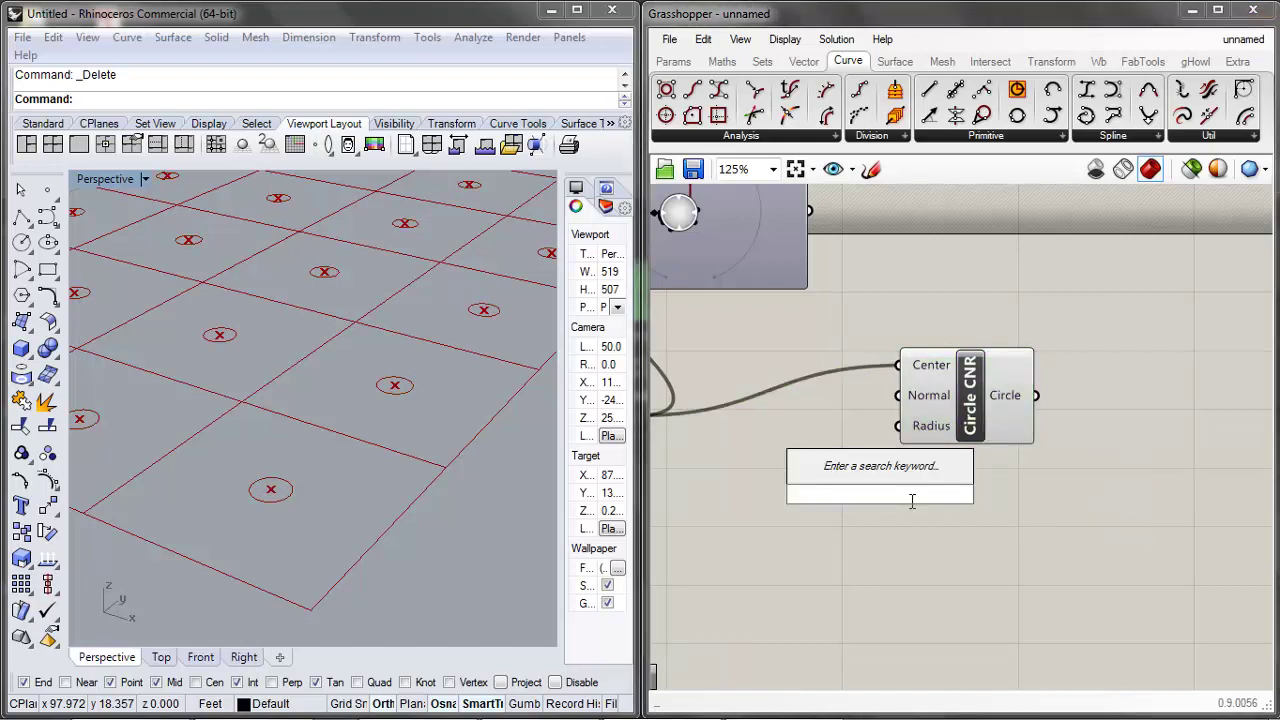
{"action": "left_click", "coordinate": [1036, 524]}
Copy a grid extent slider with value 8 below Flatten Tree and connect it to Circle CNR's Radius input
{"action": "scroll", "coordinate": [1032, 455], "scroll_direction": "down", "scroll_amount": 8}
{"action": "scroll", "coordinate": [831, 448], "scroll_direction": "up", "scroll_amount": 6}
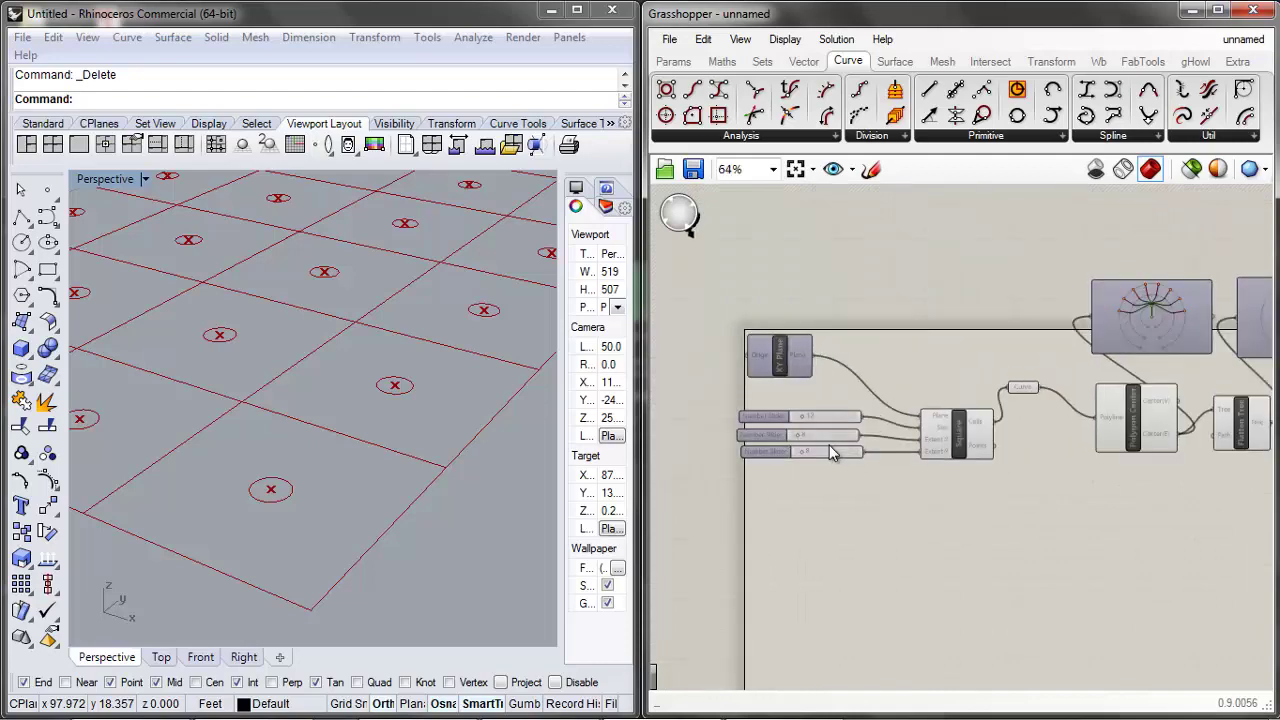
{"action": "left_click", "coordinate": [829, 453]}
{"action": "left_click_drag", "start_coordinate": [829, 453], "coordinate": [1066, 515], "text": "alt"}
{"action": "scroll", "coordinate": [830, 454], "scroll_direction": "down", "scroll_amount": 5}
{"action": "scroll", "coordinate": [1066, 522], "scroll_direction": "up", "scroll_amount": 6}
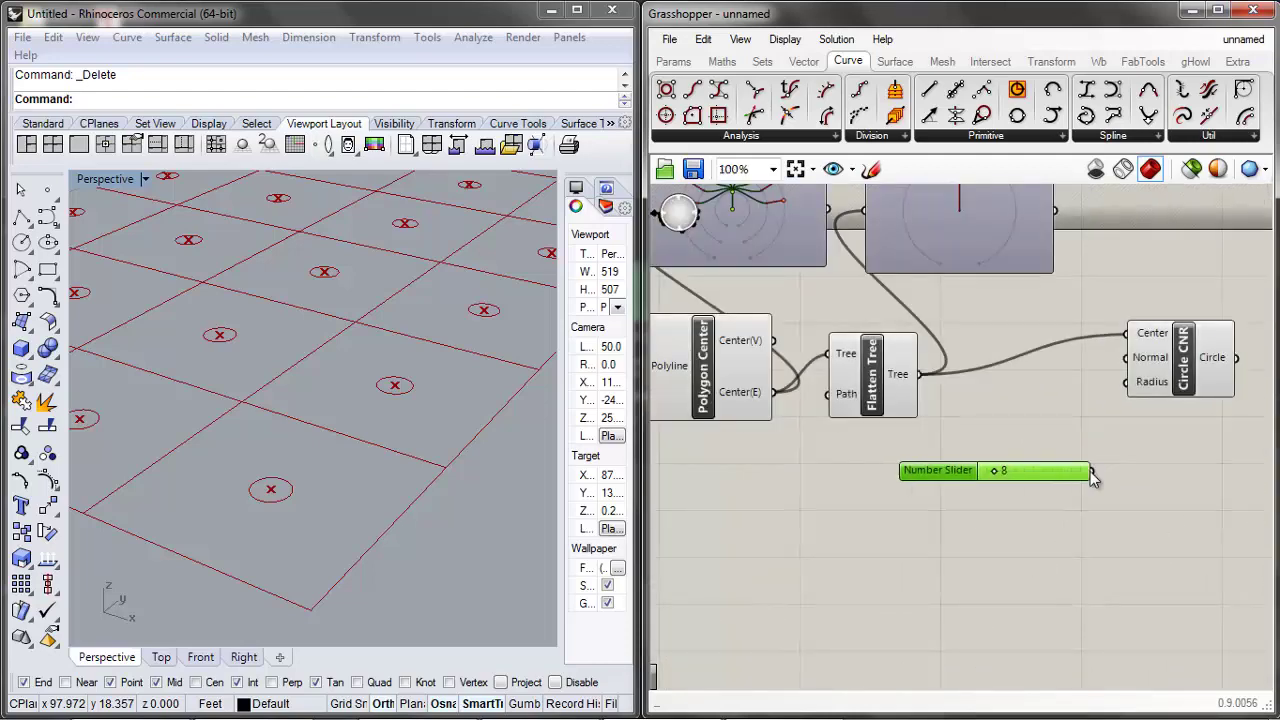
{"action": "left_click_drag", "start_coordinate": [1093, 470], "coordinate": [1121, 369]}
{"action": "mouse_move", "coordinate": [1093, 471]}
{"action": "left_mouse_down"}
{"action": "mouse_move", "coordinate": [1124, 384]}
{"action": "mouse_move", "coordinate": [1094, 470]}
{"action": "left_mouse_up"}
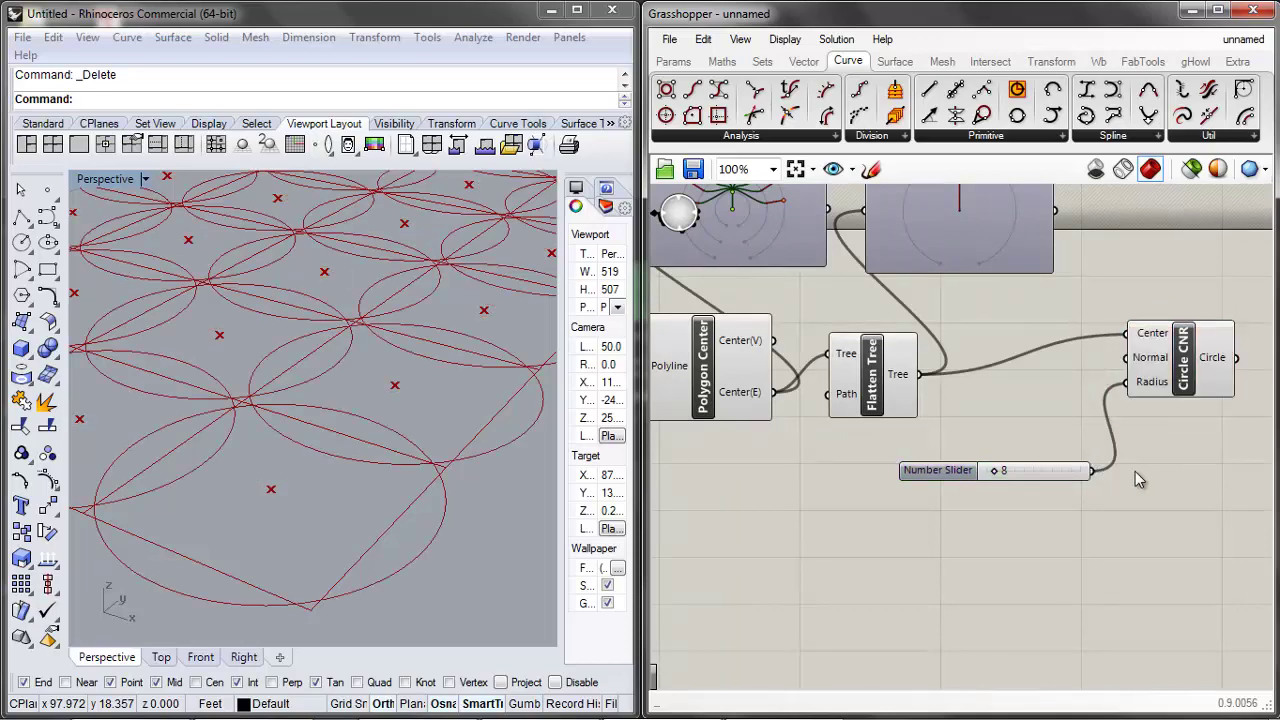
Highlight the circles in Rhino, set the copied radius slider to 3 and inspect the circles across the grid
{"action": "left_click", "coordinate": [356, 481]}
{"action": "scroll", "coordinate": [347, 480], "scroll_direction": "down", "scroll_amount": 10}
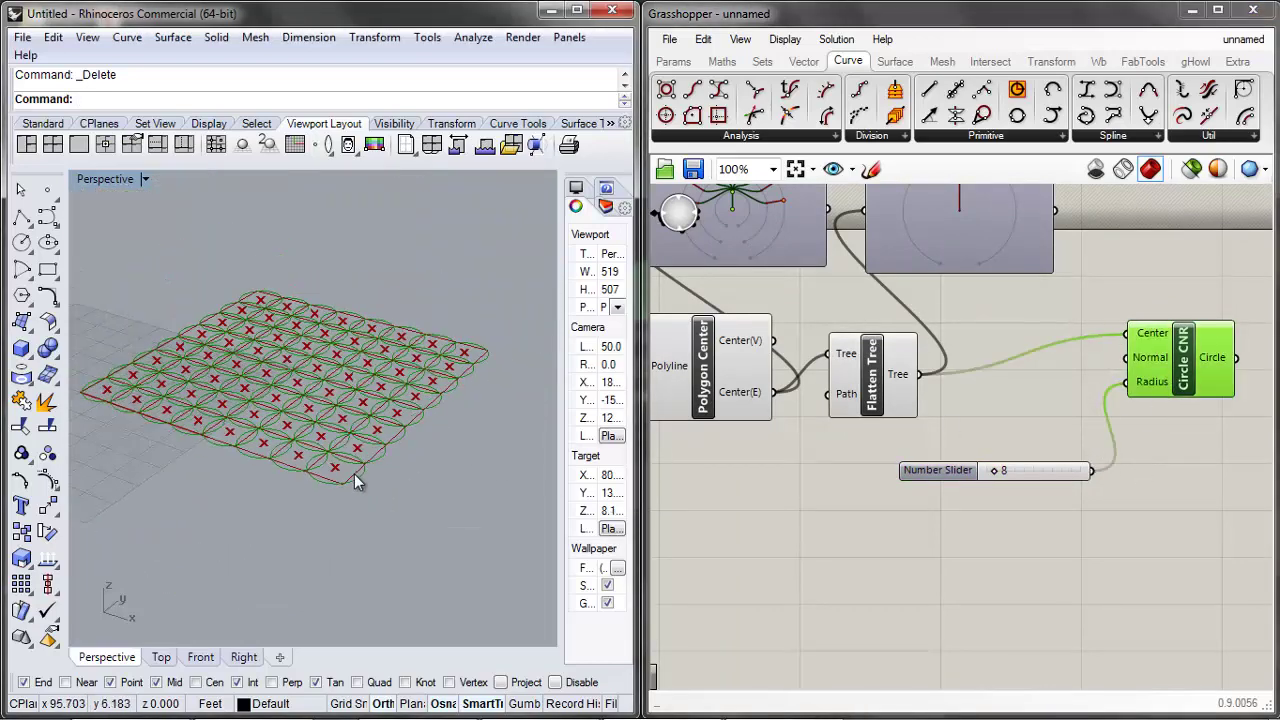
{"action": "right_click_drag", "start_coordinate": [208, 397], "coordinate": [162, 383]}
{"action": "scroll", "coordinate": [163, 383], "scroll_direction": "up", "scroll_amount": 3}
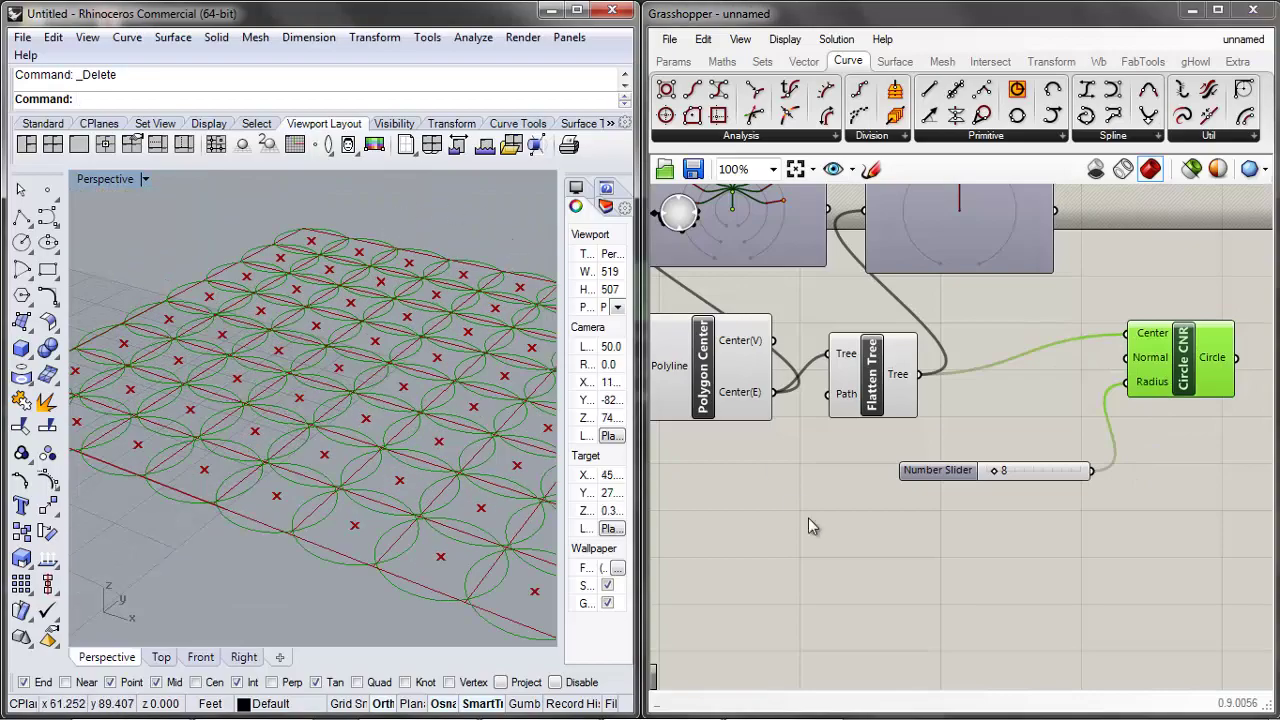
{"action": "left_click", "coordinate": [961, 546]}
{"action": "scroll", "coordinate": [979, 478], "scroll_direction": "down", "scroll_amount": 2}
{"action": "scroll", "coordinate": [975, 489], "scroll_direction": "up", "scroll_amount": 4}
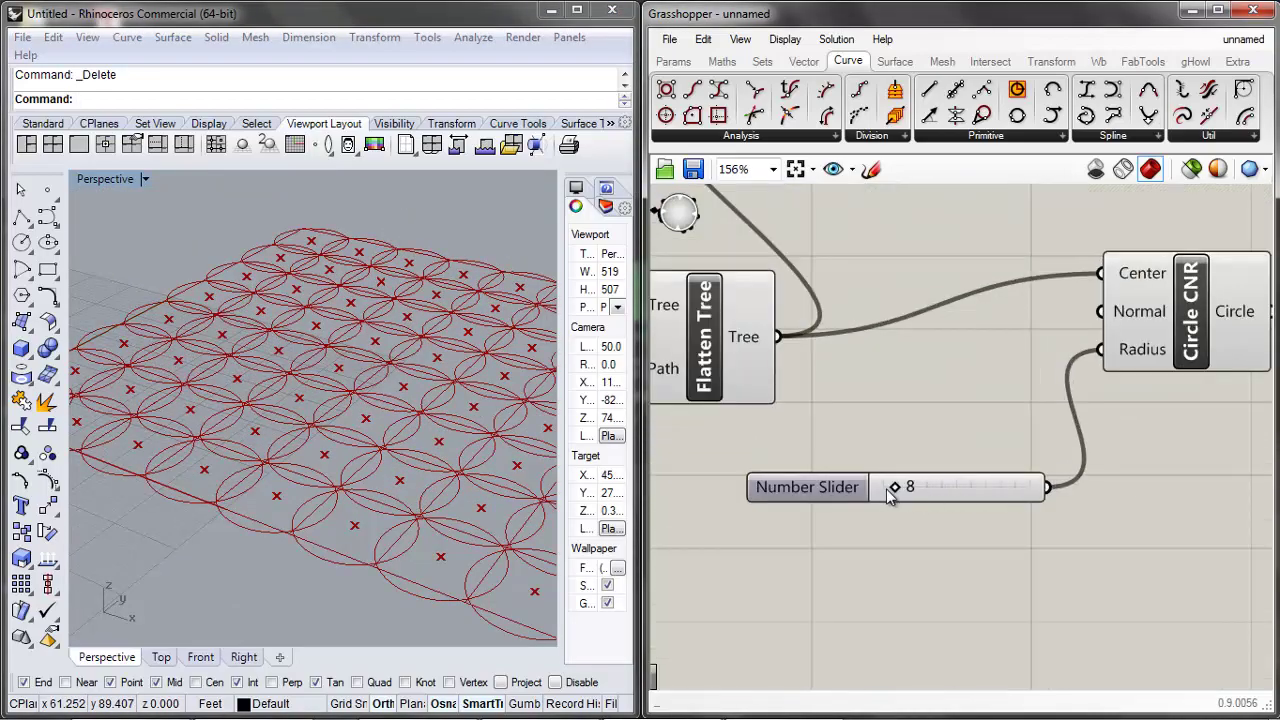
{"action": "mouse_move", "coordinate": [895, 488]}
{"action": "left_mouse_down"}
{"action": "mouse_move", "coordinate": [927, 487]}
{"action": "mouse_move", "coordinate": [888, 492]}
{"action": "left_mouse_up"}
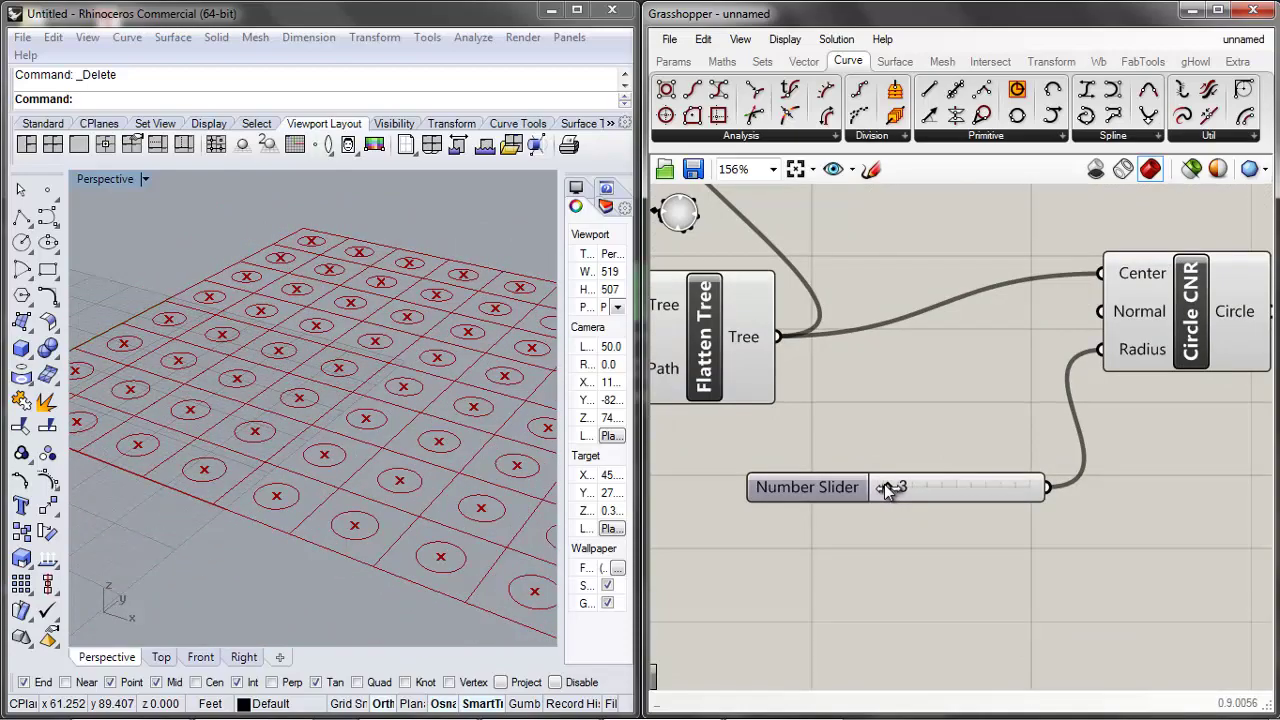
{"action": "right_click_drag", "start_coordinate": [512, 574], "coordinate": [408, 552], "text": "shift"}
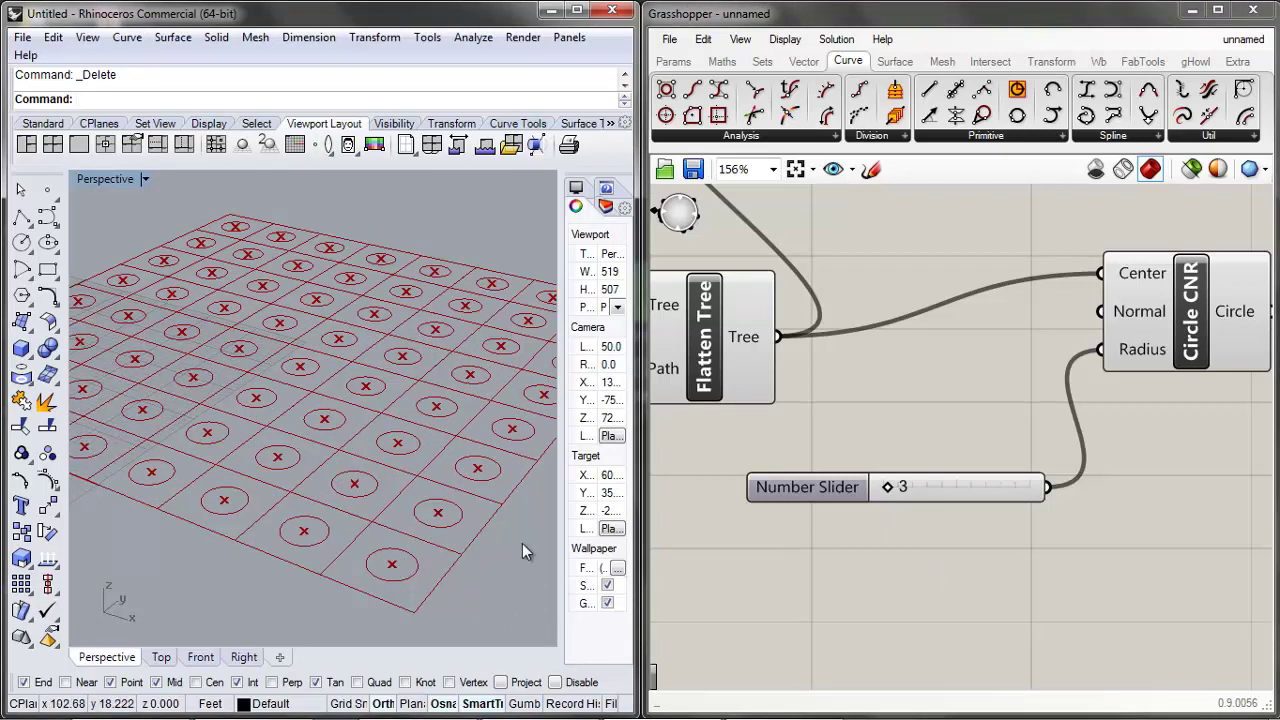
Add a Division component and place it below Circle CNR, to the right of the radius slider
{"action": "left_click_drag", "start_coordinate": [947, 493], "coordinate": [977, 540]}
{"action": "left_click", "coordinate": [953, 440]}
{"action": "double_click", "coordinate": [953, 440]}
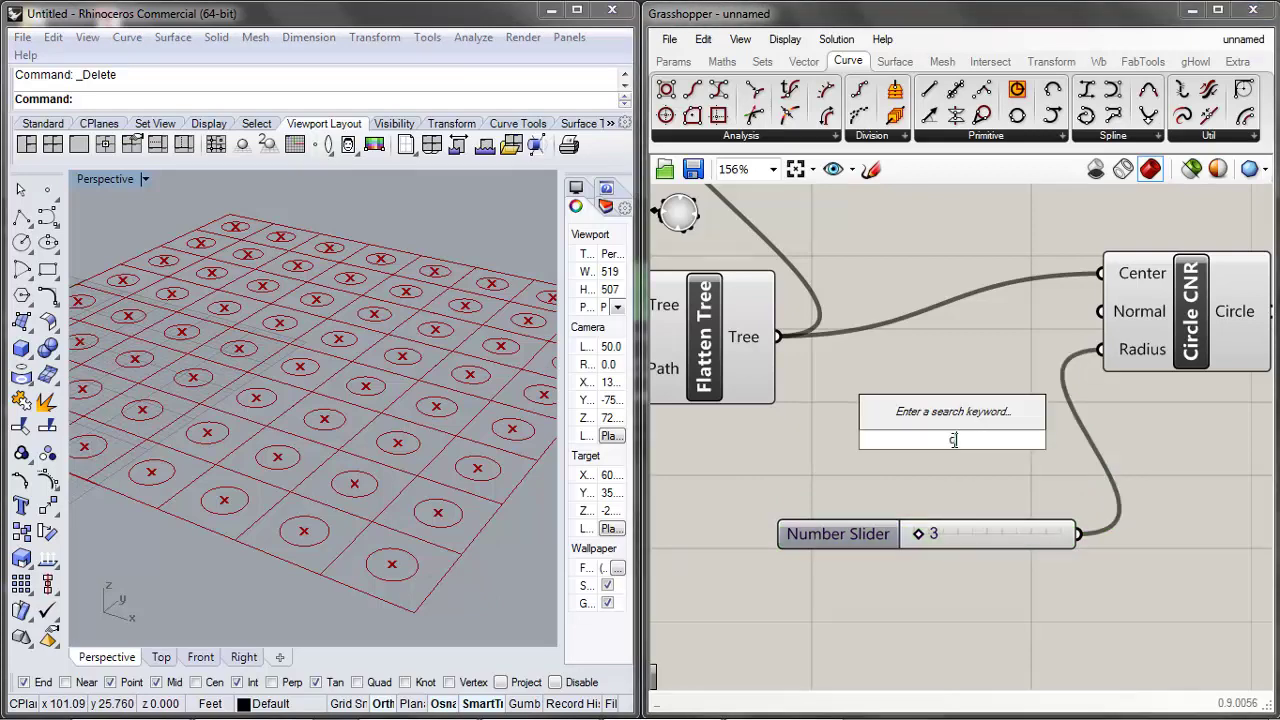
{"action": "type", "text": "division"}
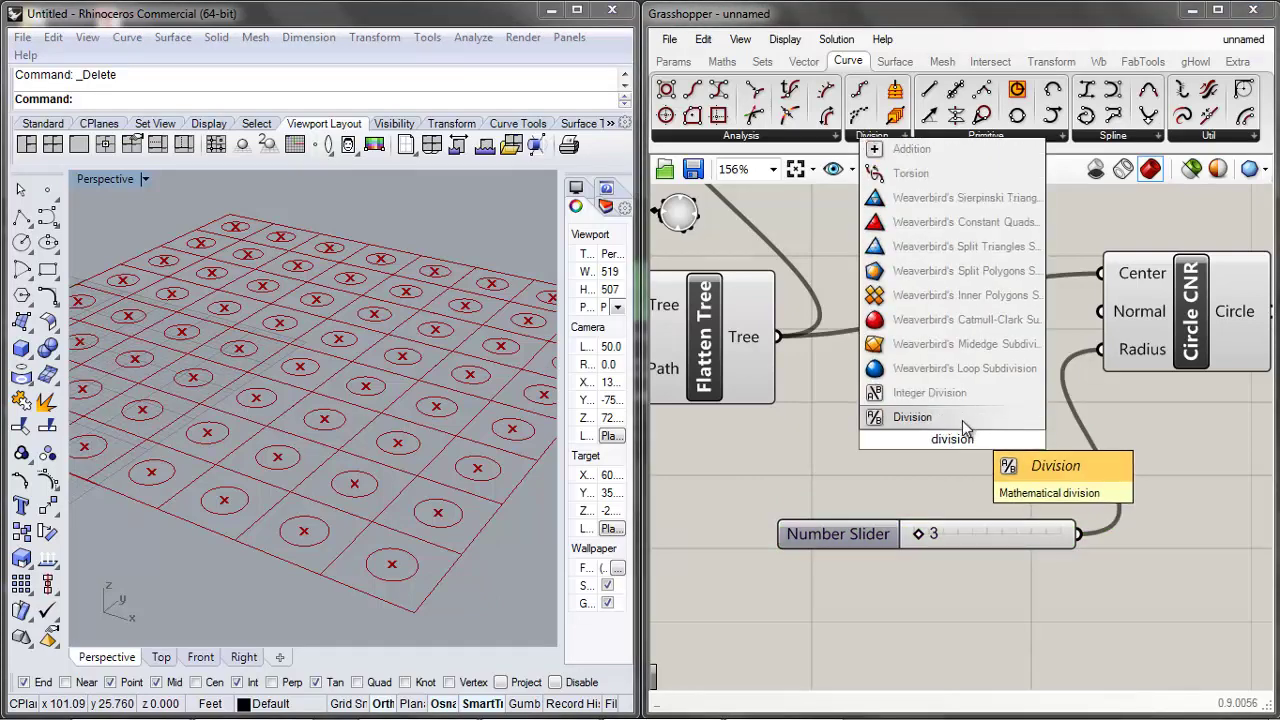
{"action": "left_click", "coordinate": [962, 418]}
{"action": "left_click", "coordinate": [986, 437]}
{"action": "scroll", "coordinate": [994, 500], "scroll_direction": "down", "scroll_amount": 2}
{"action": "left_click", "coordinate": [860, 515]}
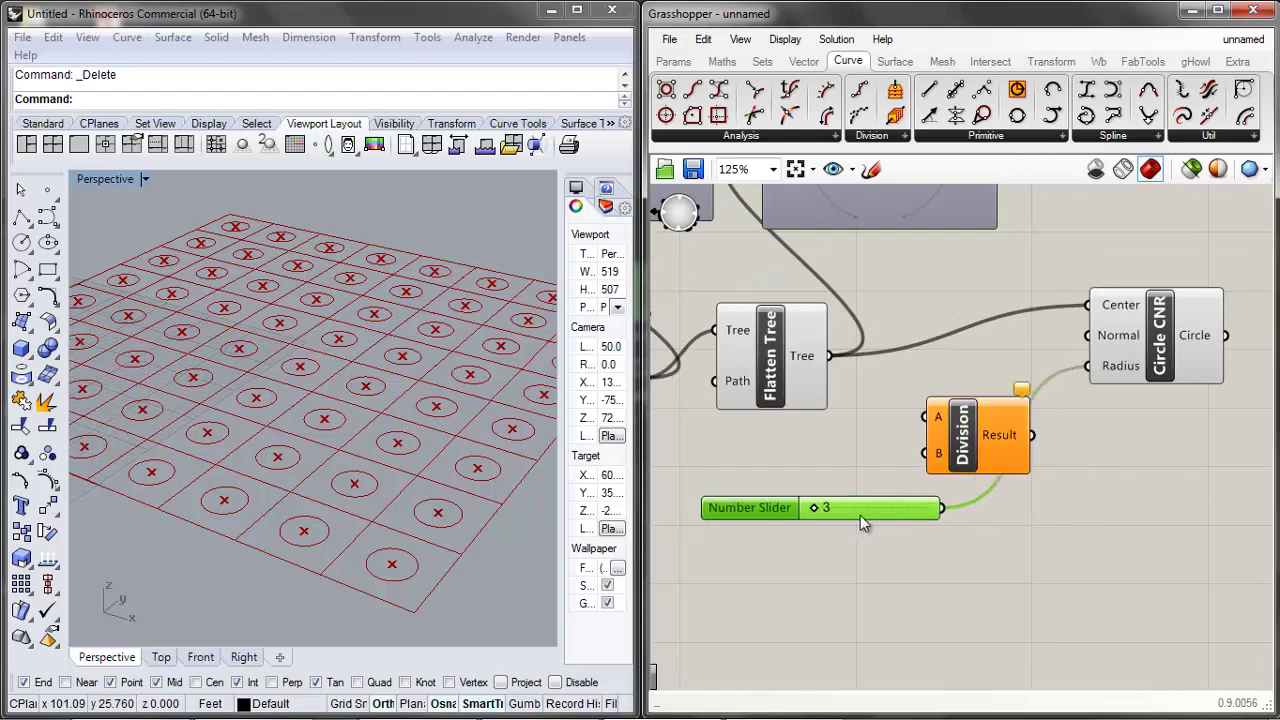
{"action": "left_click_drag", "start_coordinate": [860, 515], "coordinate": [832, 516]}
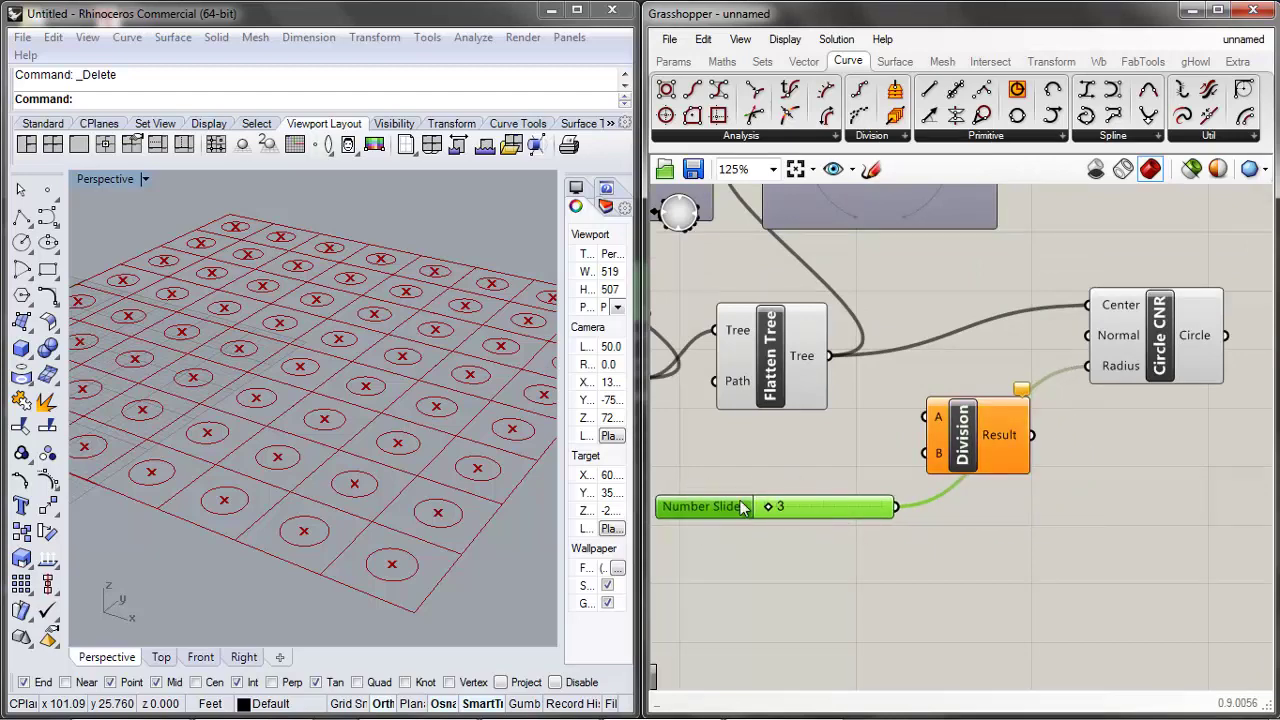
{"action": "left_click_drag", "start_coordinate": [990, 460], "coordinate": [1038, 510]}
{"action": "left_click", "coordinate": [1119, 508]}
Try a value of 7 on the copied radius slider and delete the slider from the definition
{"action": "scroll", "coordinate": [1119, 508], "scroll_direction": "down", "scroll_amount": 5}
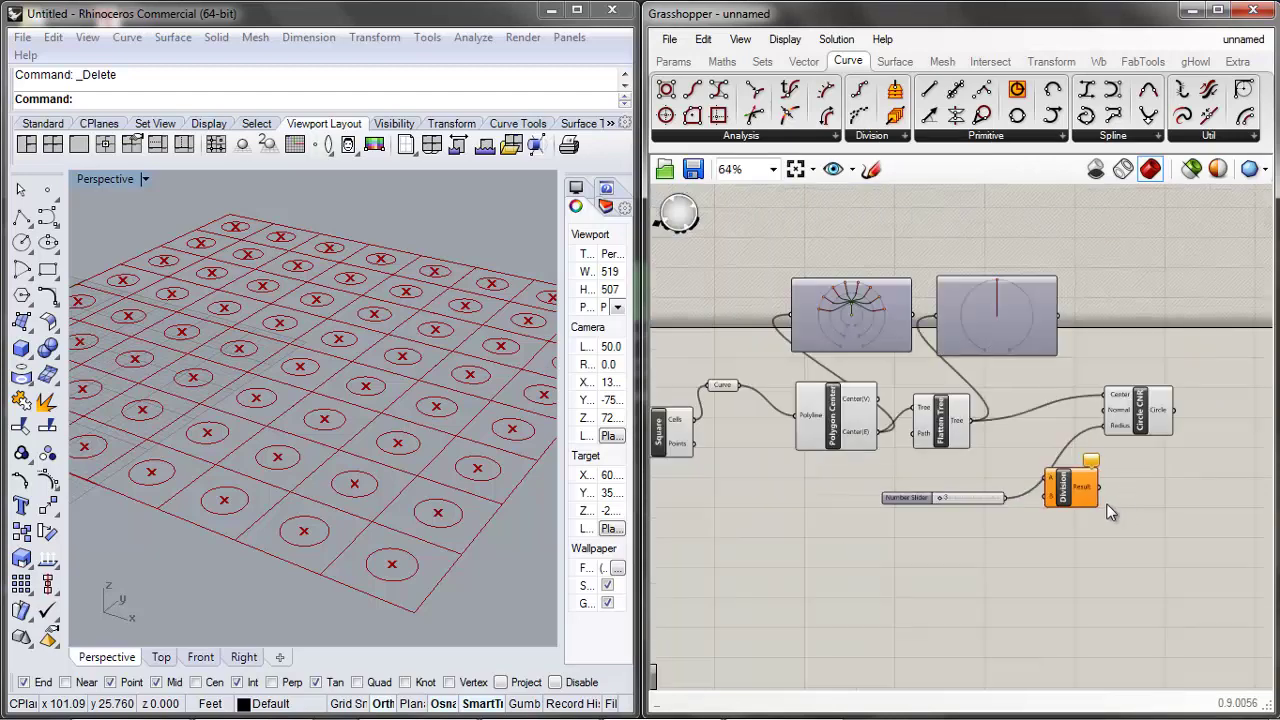
{"action": "scroll", "coordinate": [961, 507], "scroll_direction": "up", "scroll_amount": 4}
{"action": "left_click", "coordinate": [1022, 502]}
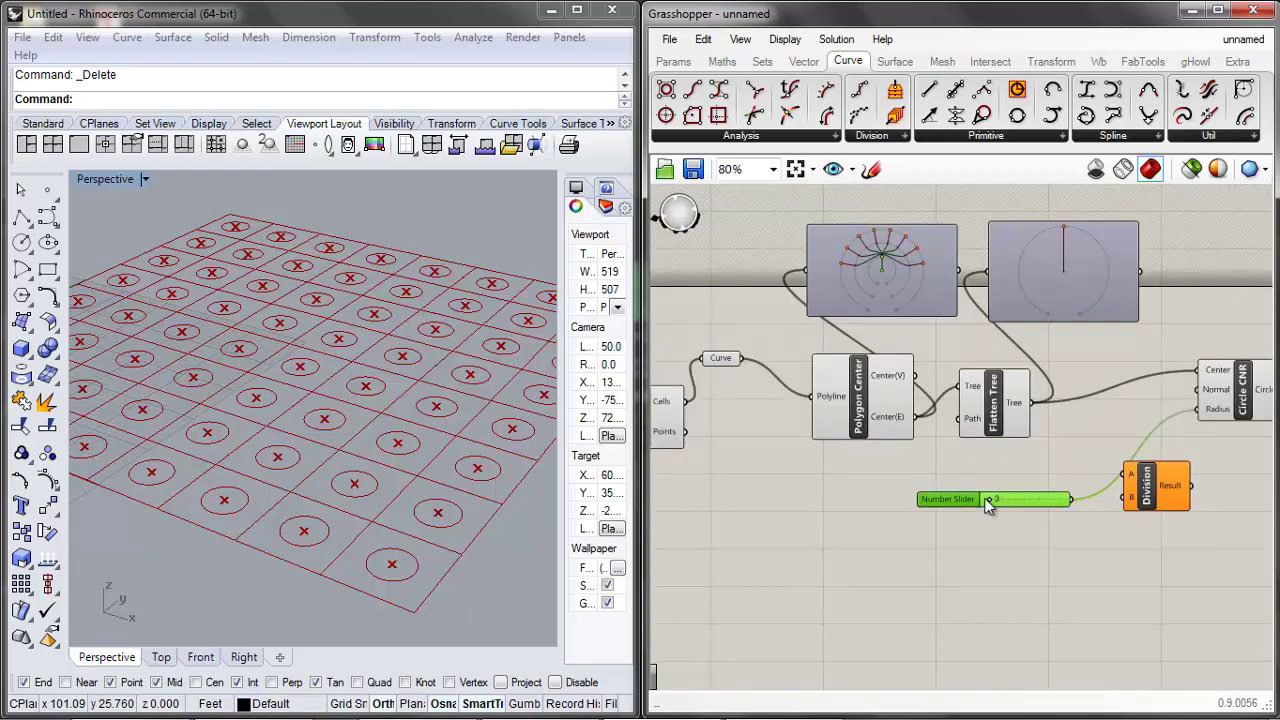
{"action": "mouse_move", "coordinate": [995, 500]}
{"action": "left_mouse_down"}
{"action": "mouse_move", "coordinate": [1007, 498]}
{"action": "mouse_move", "coordinate": [993, 504]}
{"action": "left_mouse_up"}
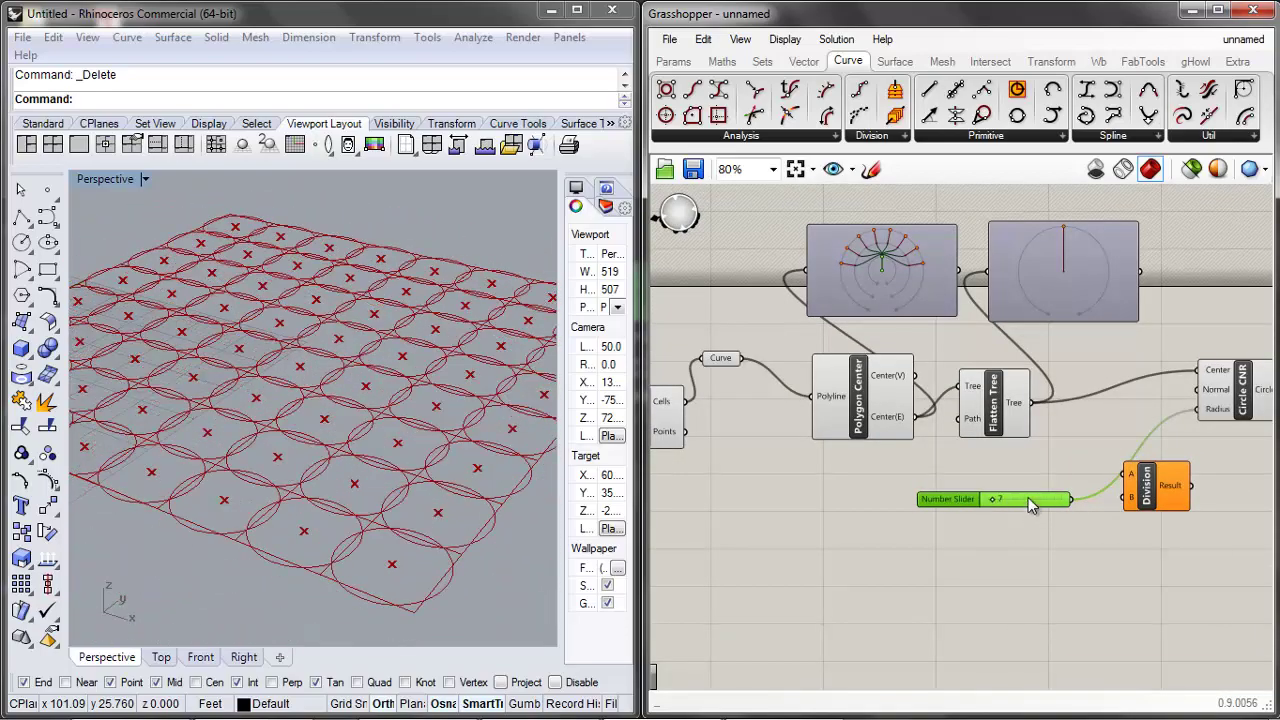
{"action": "scroll", "coordinate": [1032, 505], "scroll_direction": "up", "scroll_amount": 2}
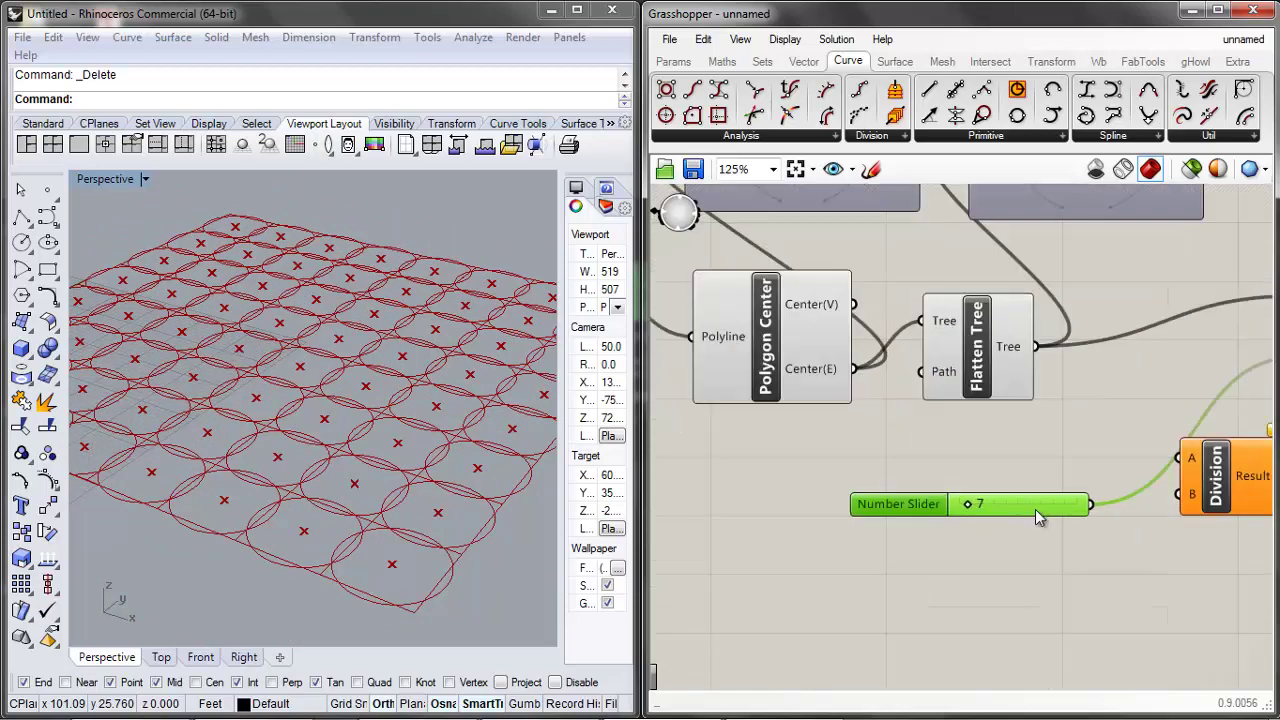
{"action": "key", "text": "Delete"}
Add a Panel containing 2, shrink it beside the Division component and connect it to Division's B input
{"action": "scroll", "coordinate": [1036, 509], "scroll_direction": "down", "scroll_amount": 3}
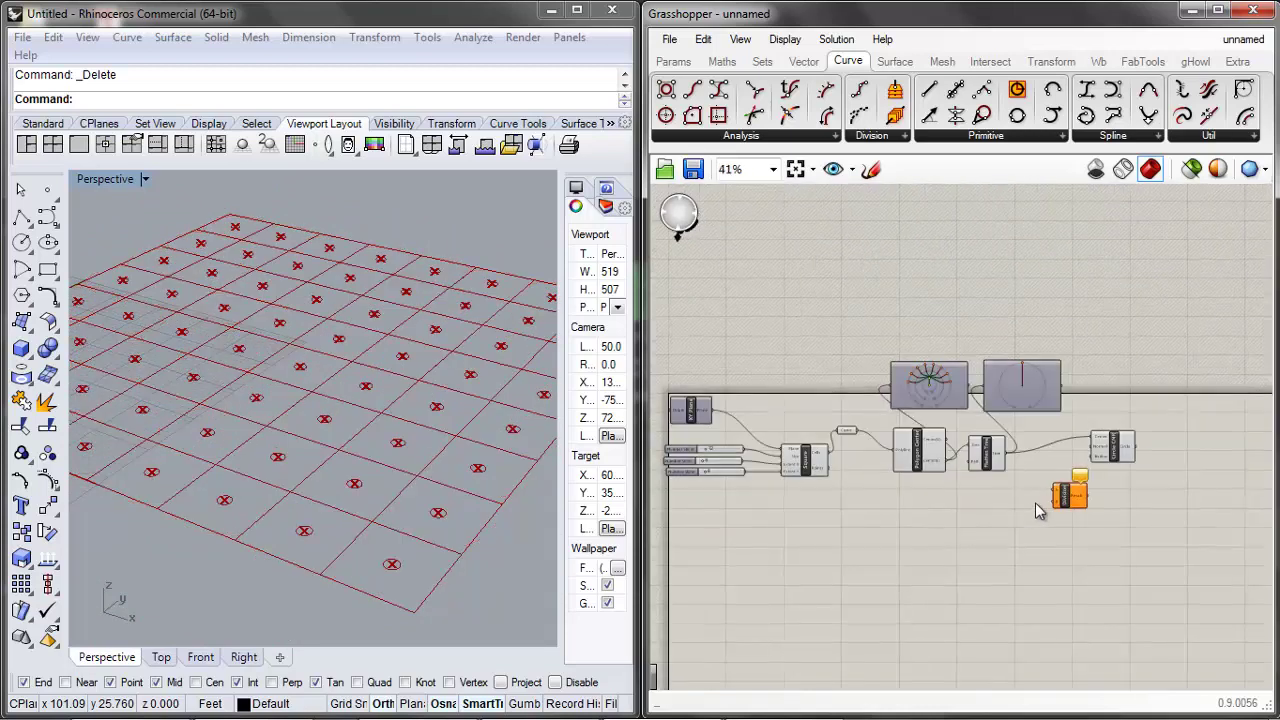
{"action": "scroll", "coordinate": [1035, 502], "scroll_direction": "up", "scroll_amount": 2}
{"action": "double_click", "coordinate": [1016, 513]}
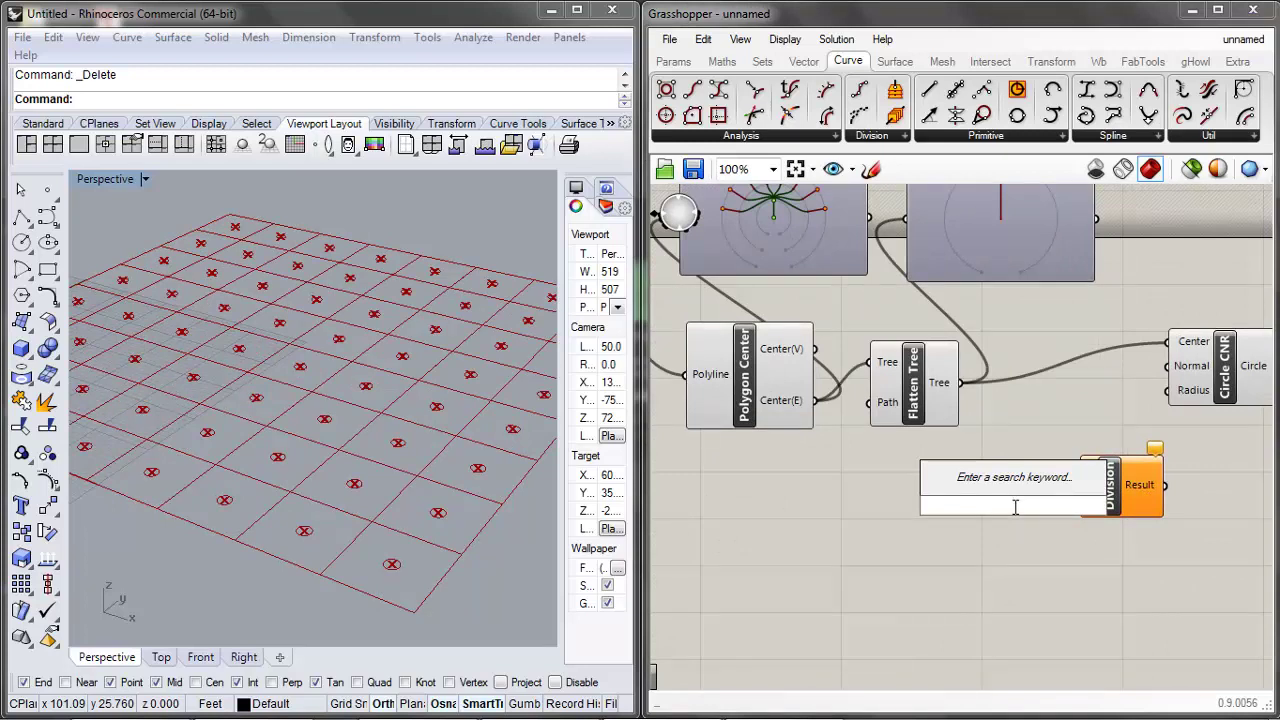
{"action": "type", "text": "panel"}
{"action": "left_click", "coordinate": [963, 484]}
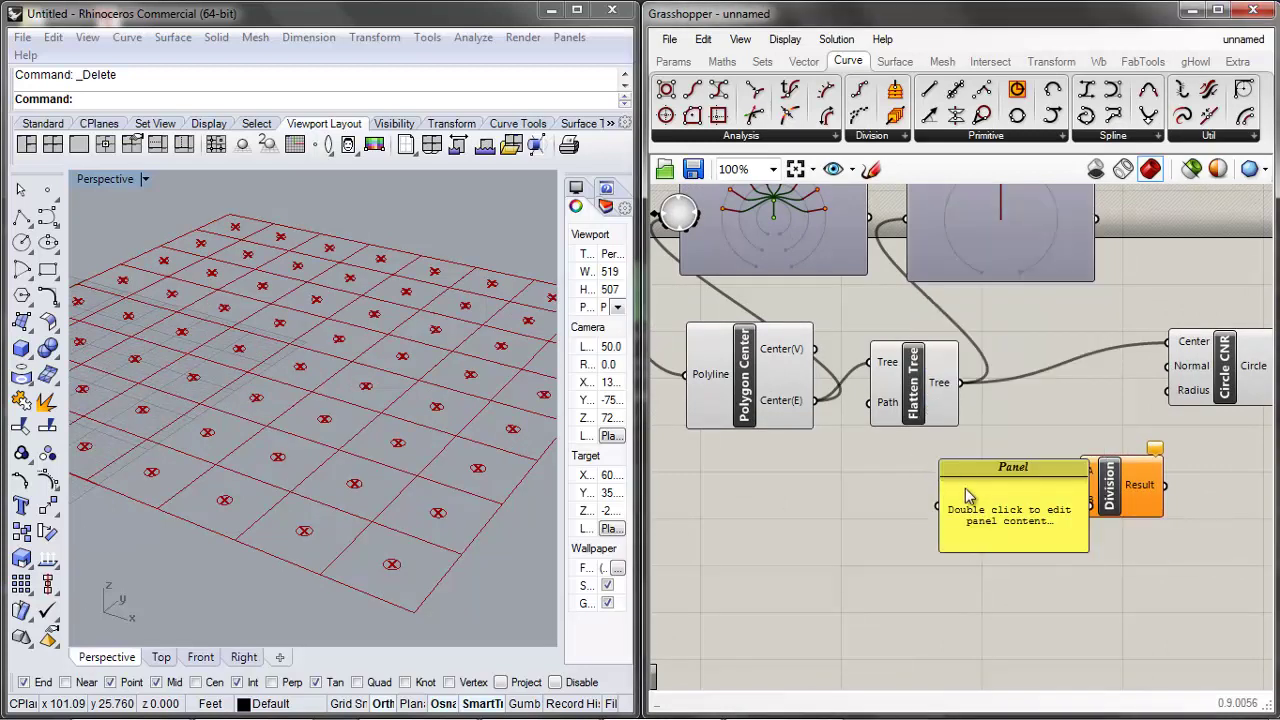
{"action": "double_click", "coordinate": [966, 490]}
{"action": "type", "text": "2"}
{"action": "left_click", "coordinate": [1018, 455]}
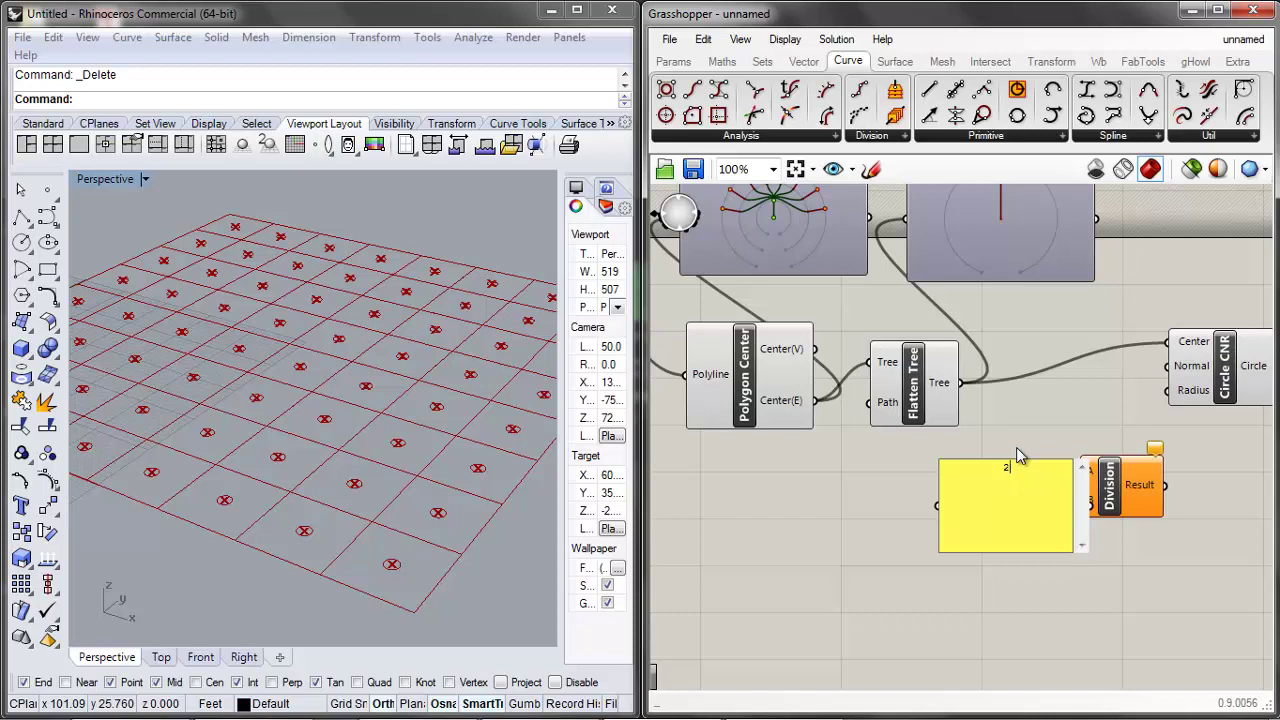
{"action": "left_click", "coordinate": [1016, 446]}
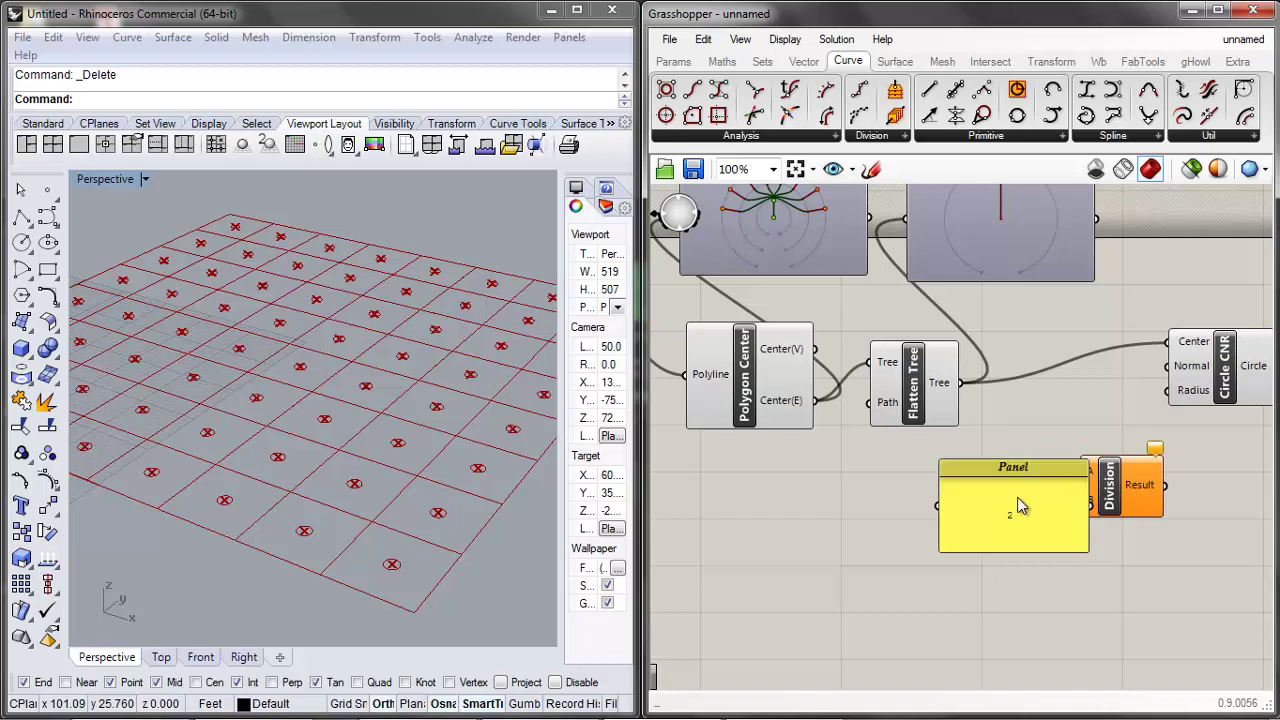
{"action": "left_click_drag", "start_coordinate": [1016, 459], "coordinate": [1113, 520]}
{"action": "left_click", "coordinate": [1116, 549]}
Connect the square grid's Size slider to Division's A input and Division's Result to Circle CNR's Radius
{"action": "scroll", "coordinate": [1062, 549], "scroll_direction": "down", "scroll_amount": 6}
{"action": "scroll", "coordinate": [862, 520], "scroll_direction": "up", "scroll_amount": 7}
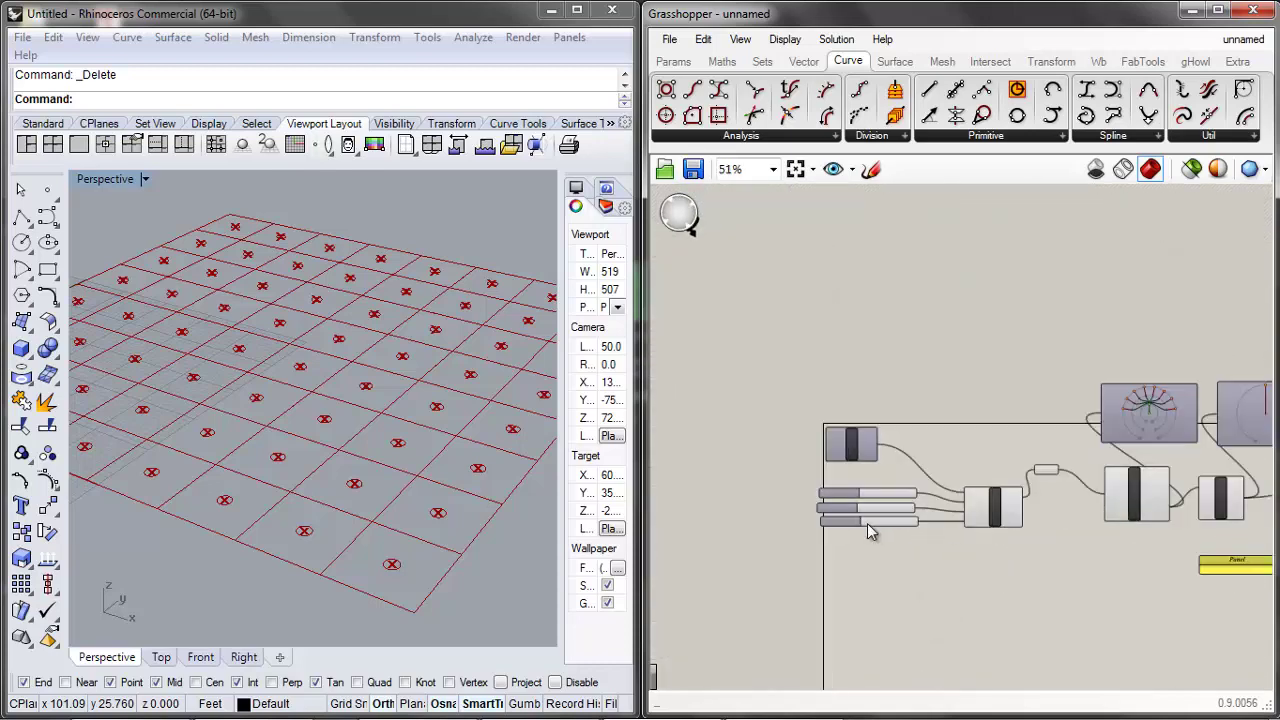
{"action": "left_click", "coordinate": [921, 452]}
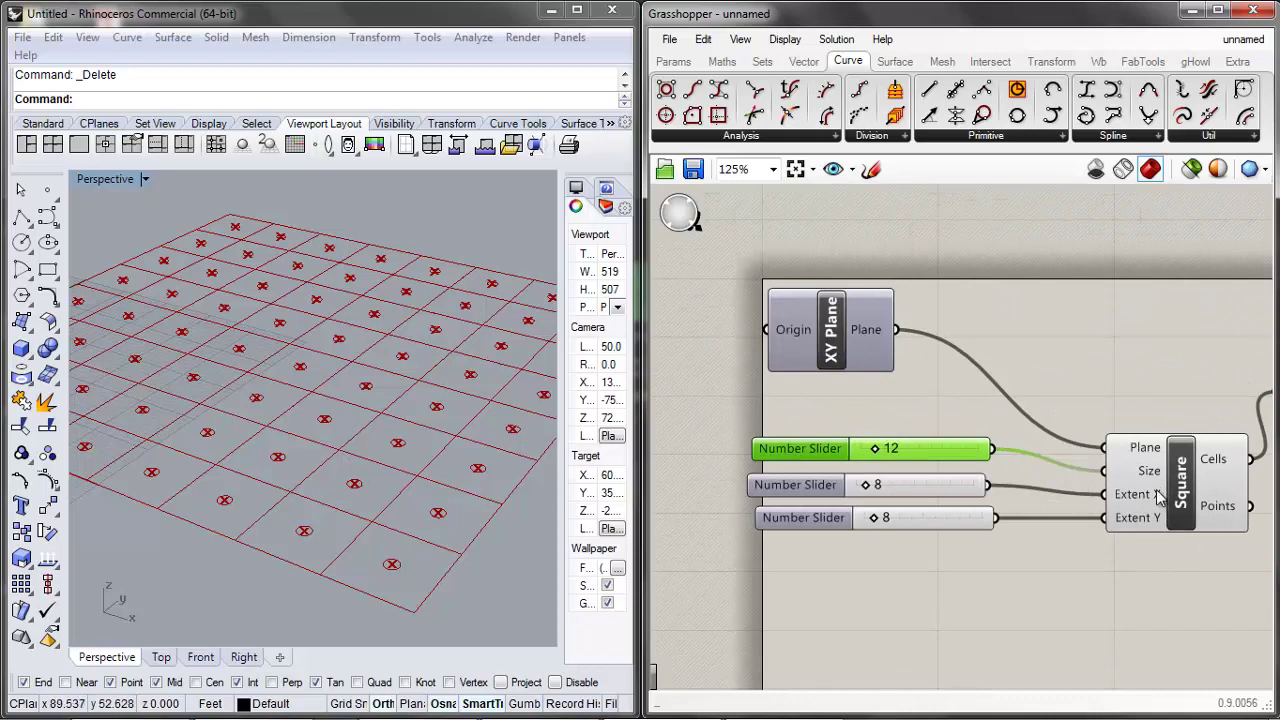
{"action": "left_click_drag", "start_coordinate": [993, 449], "coordinate": [1031, 450]}
{"action": "scroll", "coordinate": [950, 355], "scroll_direction": "down", "scroll_amount": 1}
{"action": "scroll", "coordinate": [808, 360], "scroll_direction": "down", "scroll_amount": 3}
{"action": "scroll", "coordinate": [1151, 409], "scroll_direction": "up", "scroll_amount": 3}
{"action": "left_click_drag", "start_coordinate": [1116, 451], "coordinate": [1153, 347]}
{"action": "left_click", "coordinate": [1032, 554]}
{"action": "scroll", "coordinate": [1037, 560], "scroll_direction": "down", "scroll_amount": 5}
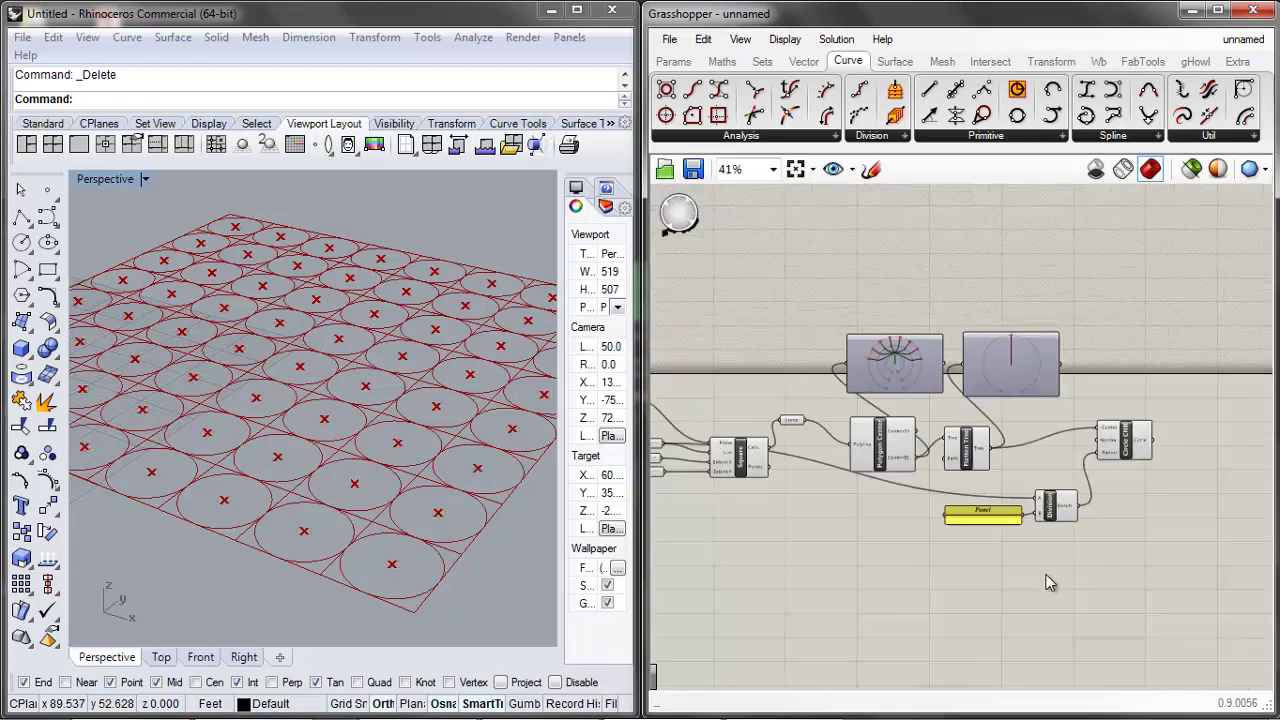
Set the square grid's Size slider to 13 to test the linked circle radius
{"action": "scroll", "coordinate": [758, 491], "scroll_direction": "up", "scroll_amount": 3}
{"action": "scroll", "coordinate": [758, 497], "scroll_direction": "up", "scroll_amount": 4}
{"action": "mouse_move", "coordinate": [808, 458]}
{"action": "left_mouse_down"}
{"action": "mouse_move", "coordinate": [834, 458]}
{"action": "mouse_move", "coordinate": [805, 460]}
{"action": "mouse_move", "coordinate": [826, 458]}
{"action": "mouse_move", "coordinate": [812, 450]}
{"action": "left_mouse_up"}
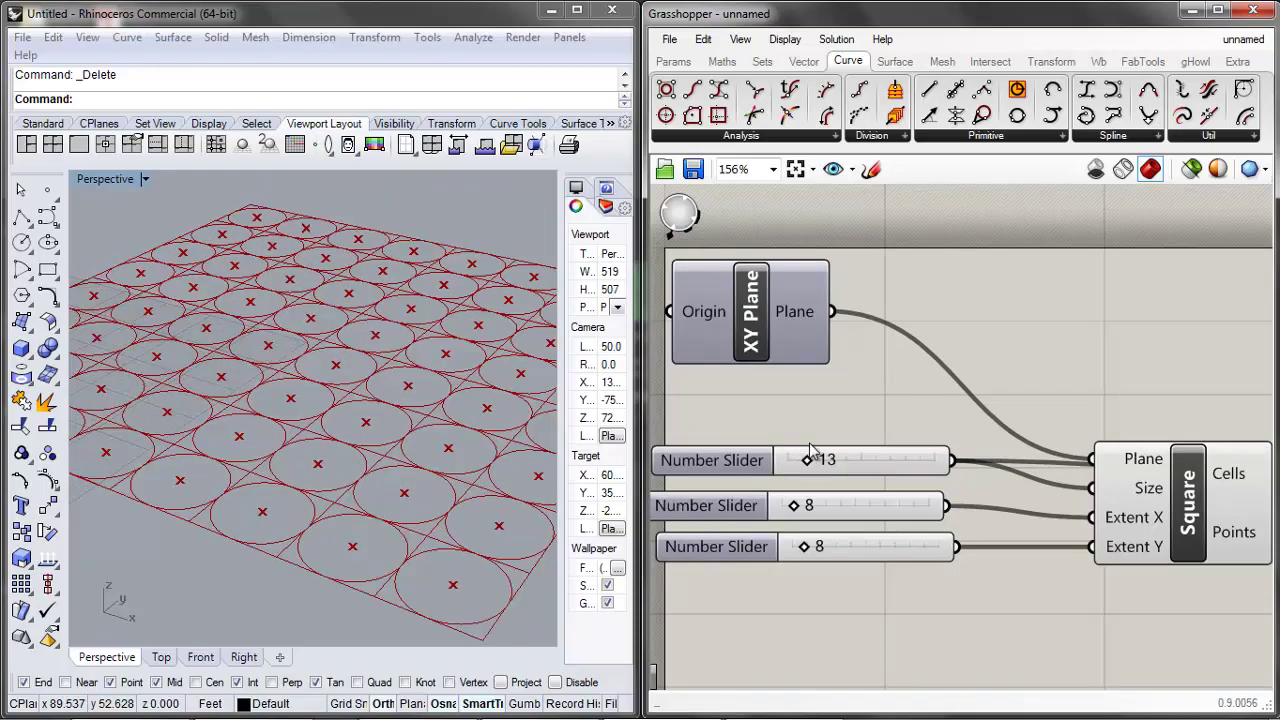
Move Circle CNR closer to Flatten Tree, directly above the Division component
{"action": "scroll", "coordinate": [820, 432], "scroll_direction": "down", "scroll_amount": 4}
{"action": "scroll", "coordinate": [891, 542], "scroll_direction": "down", "scroll_amount": 2}
{"action": "scroll", "coordinate": [1072, 484], "scroll_direction": "up", "scroll_amount": 2}
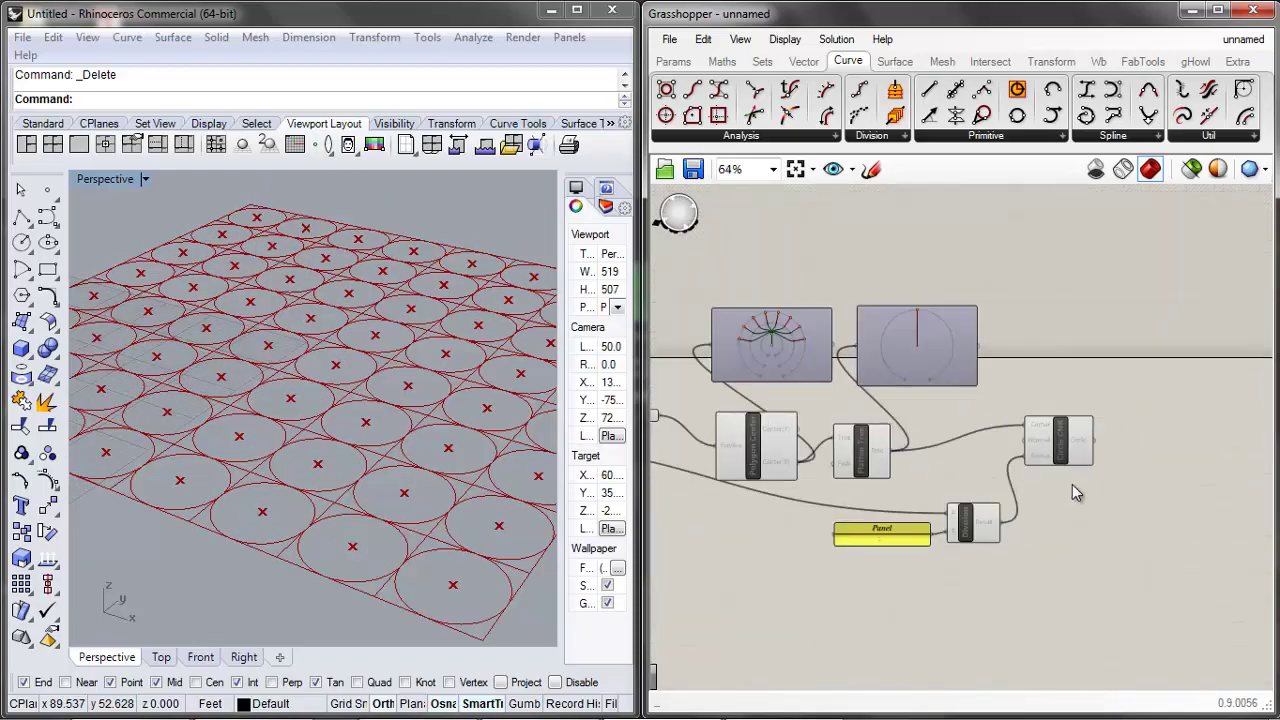
{"action": "left_click", "coordinate": [1025, 480]}
{"action": "left_click_drag", "start_coordinate": [1025, 480], "coordinate": [976, 463]}
{"action": "left_click", "coordinate": [1055, 454]}
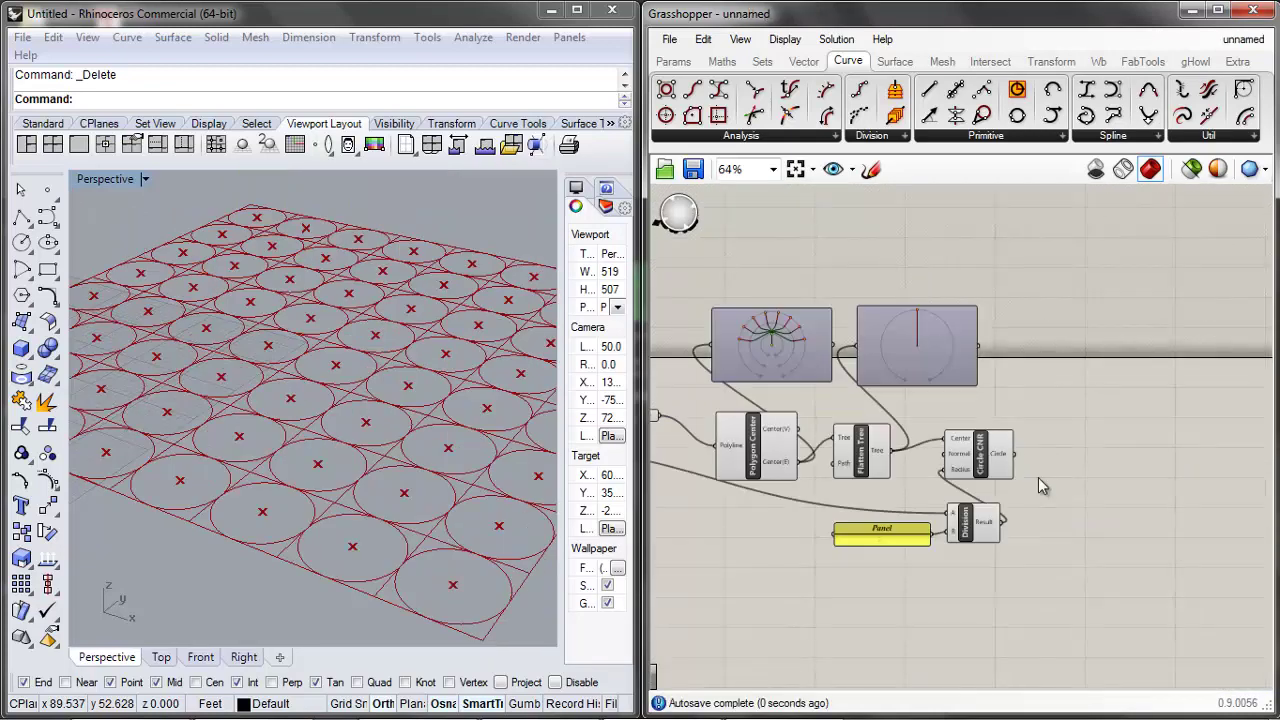
{"action": "scroll", "coordinate": [899, 563], "scroll_direction": "up", "scroll_amount": 4}
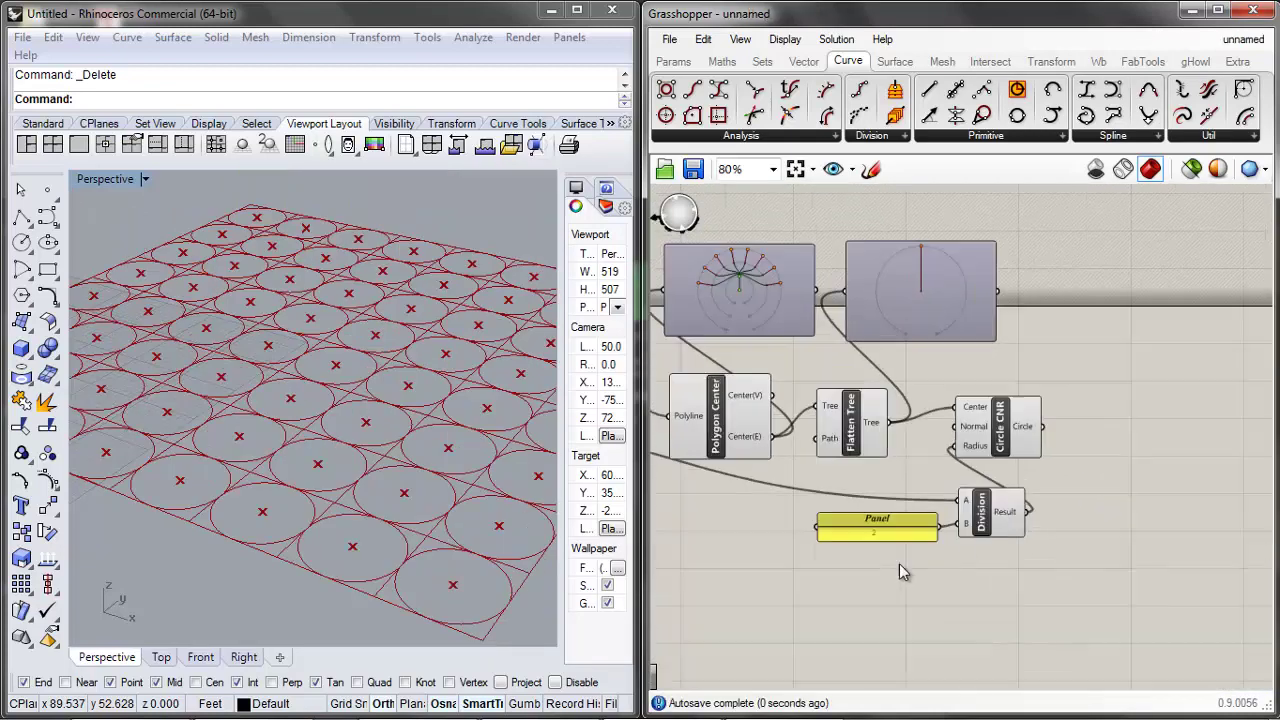
{"action": "left_click", "coordinate": [903, 500]}
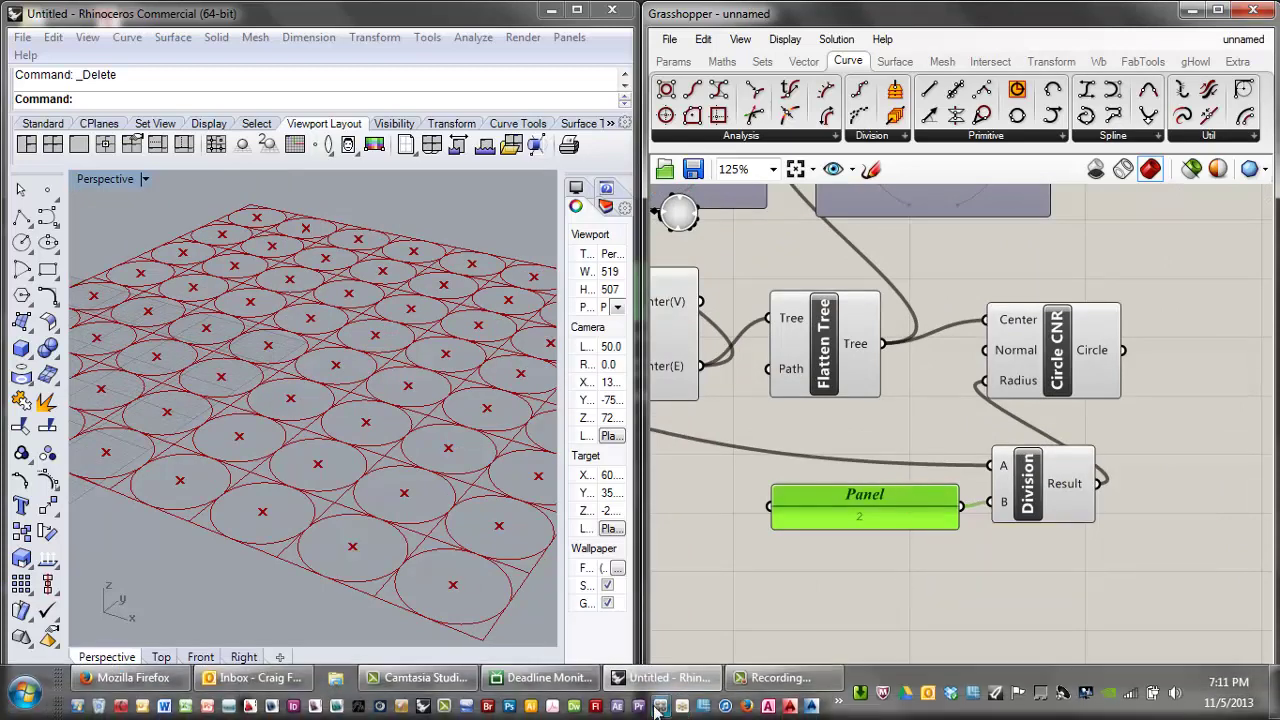
{"action": "left_click", "coordinate": [757, 692]}
{"action": "left_click", "coordinate": [1013, 625]}
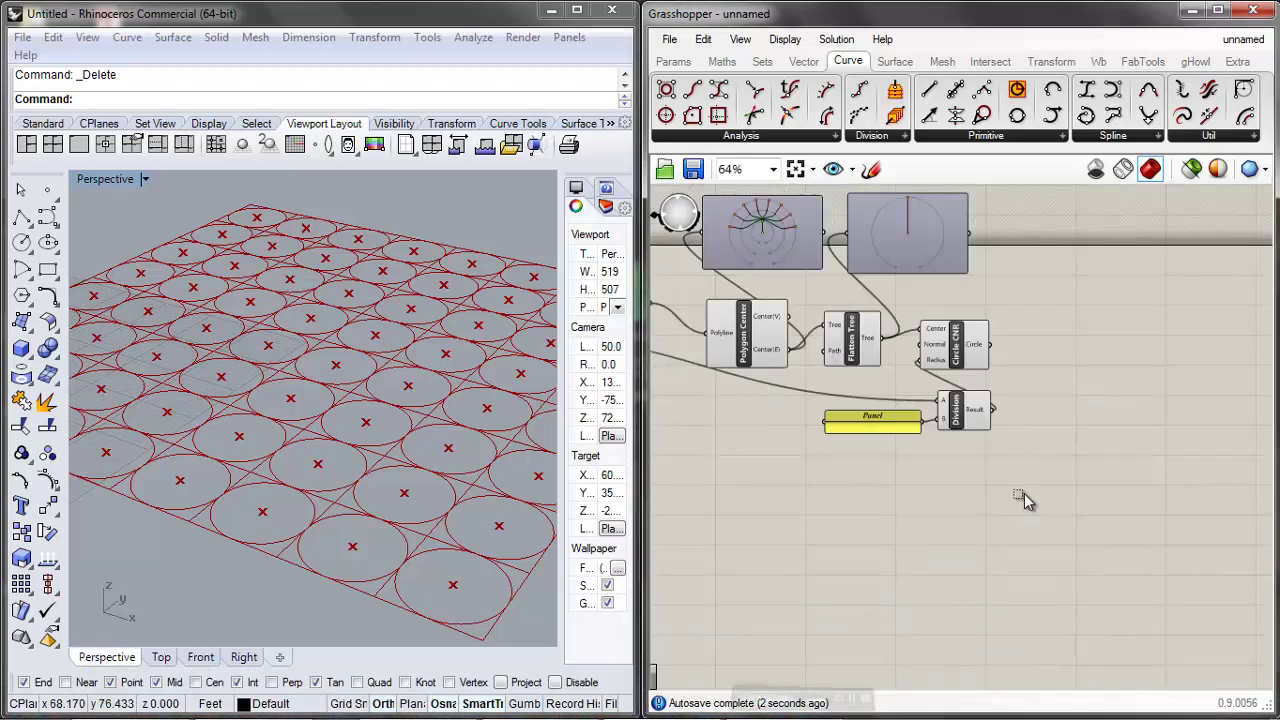
Add a Random component in the empty canvas area beyond Circle CNR and Division
{"action": "scroll", "coordinate": [1023, 500], "scroll_direction": "down", "scroll_amount": 3}
{"action": "scroll", "coordinate": [971, 466], "scroll_direction": "up", "scroll_amount": 2}
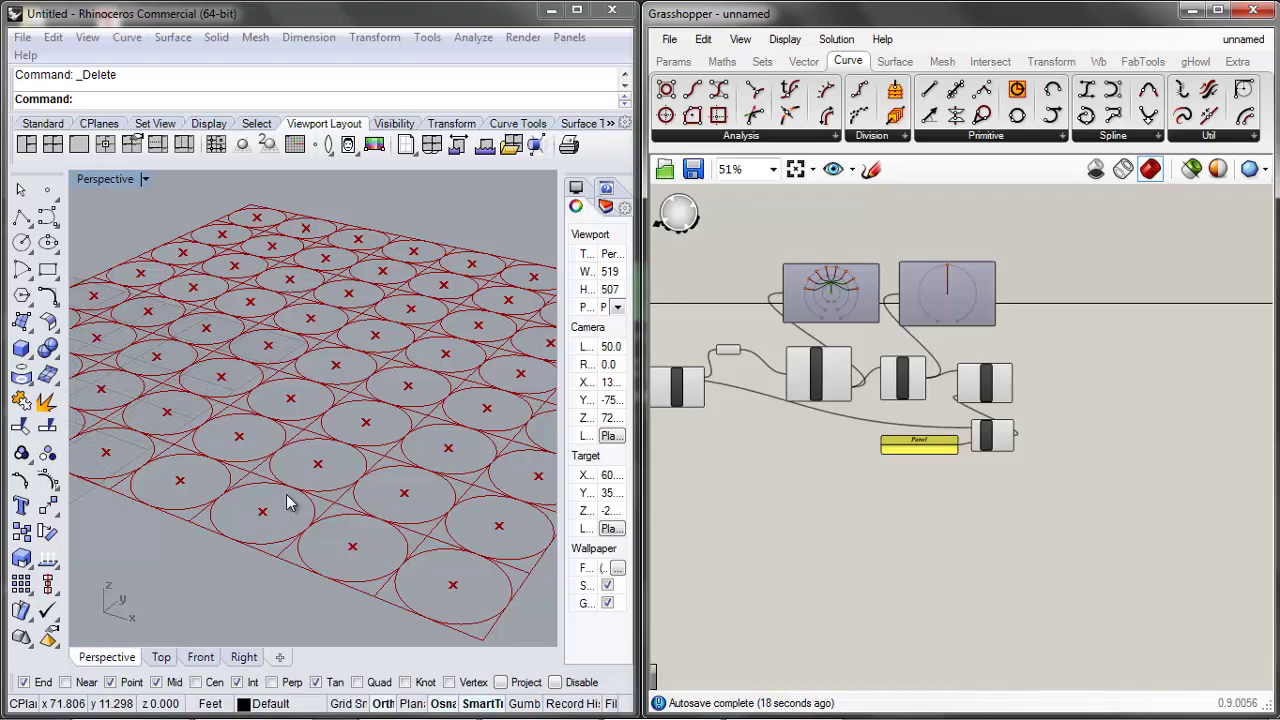
{"action": "scroll", "coordinate": [914, 477], "scroll_direction": "down", "scroll_amount": 3}
{"action": "scroll", "coordinate": [957, 486], "scroll_direction": "up", "scroll_amount": 5}
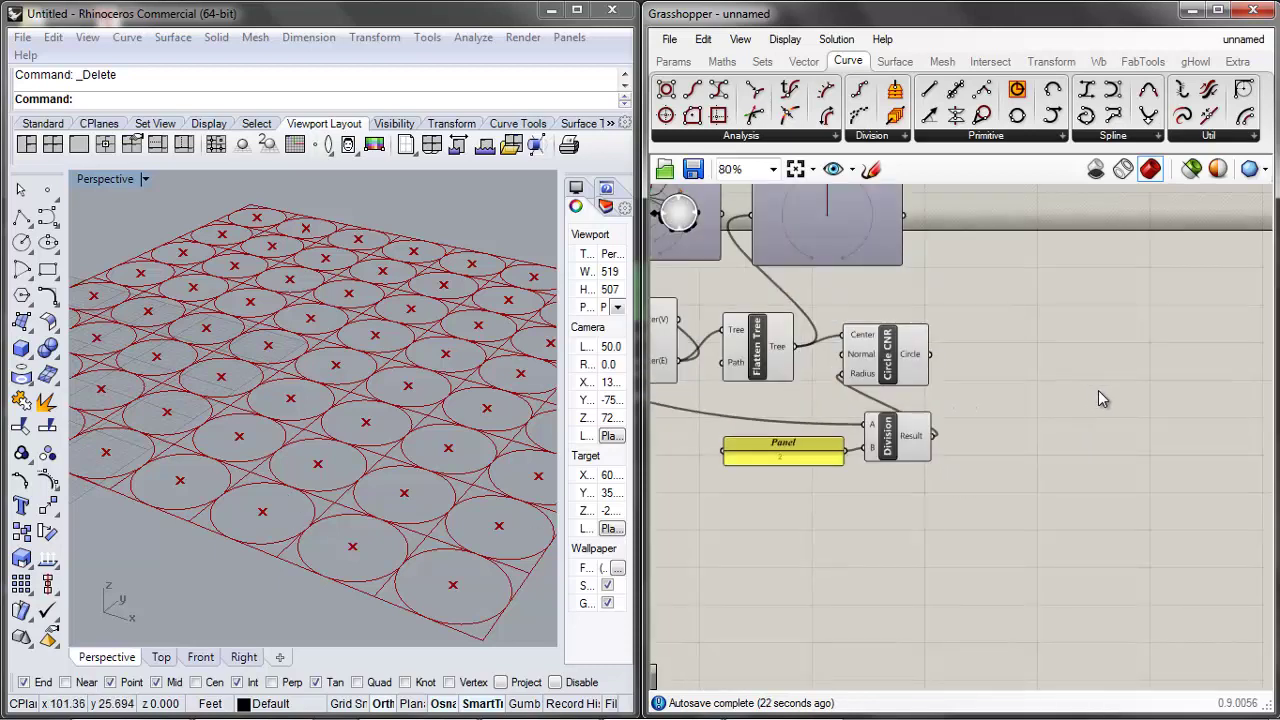
{"action": "double_click", "coordinate": [1098, 399]}
{"action": "type", "text": "rando"}
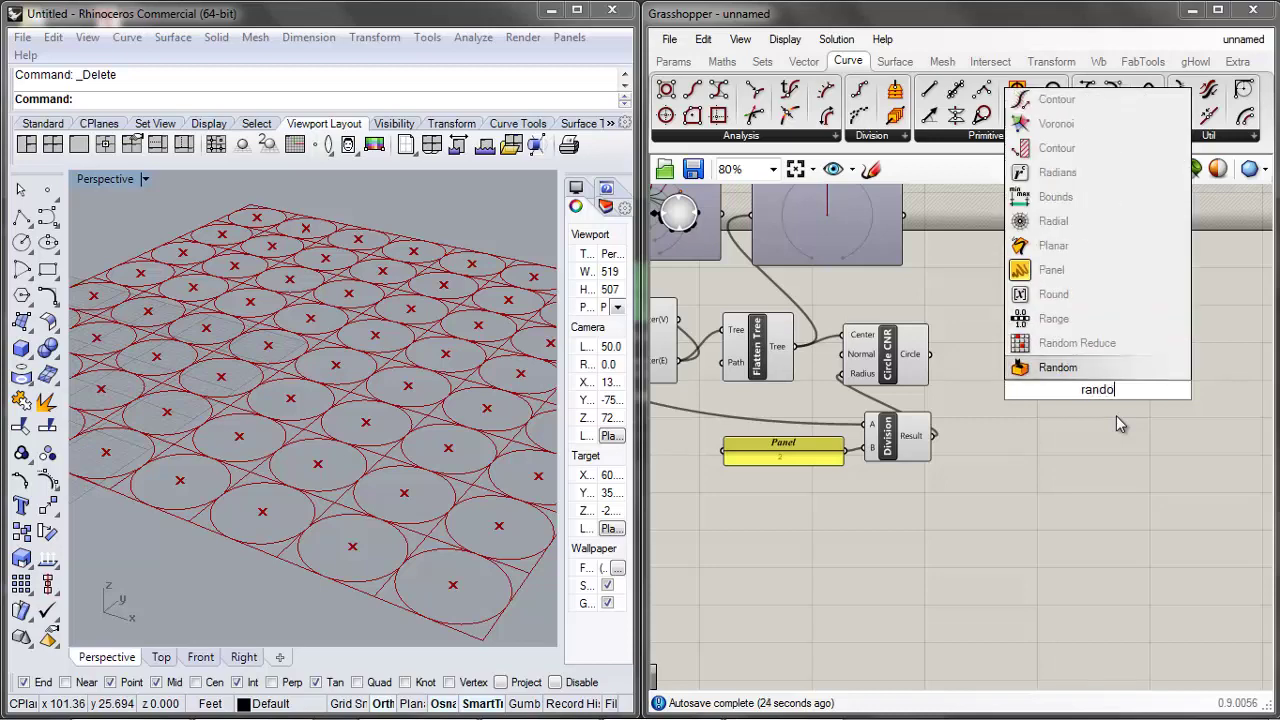
{"action": "type", "text": "m"}
{"action": "key", "text": "Return"}
{"action": "scroll", "coordinate": [1110, 400], "scroll_direction": "up", "scroll_amount": 2}
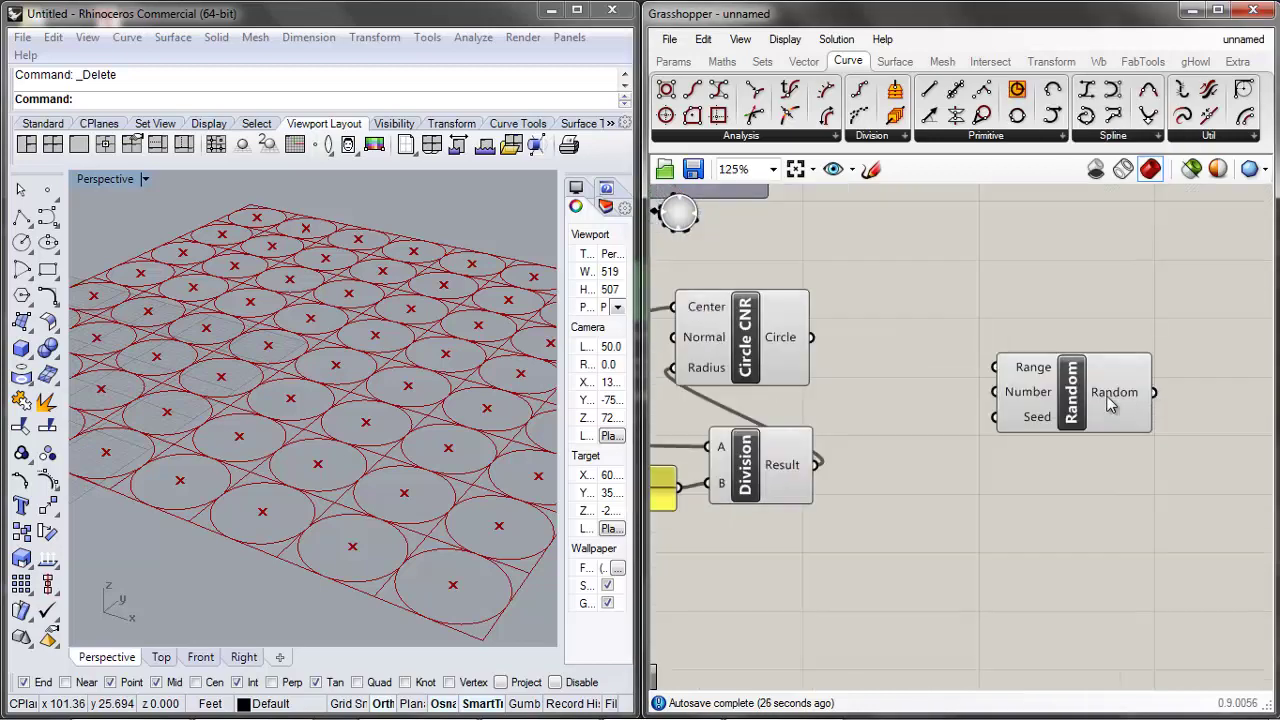
{"action": "left_click_drag", "start_coordinate": [1067, 391], "coordinate": [1103, 443]}
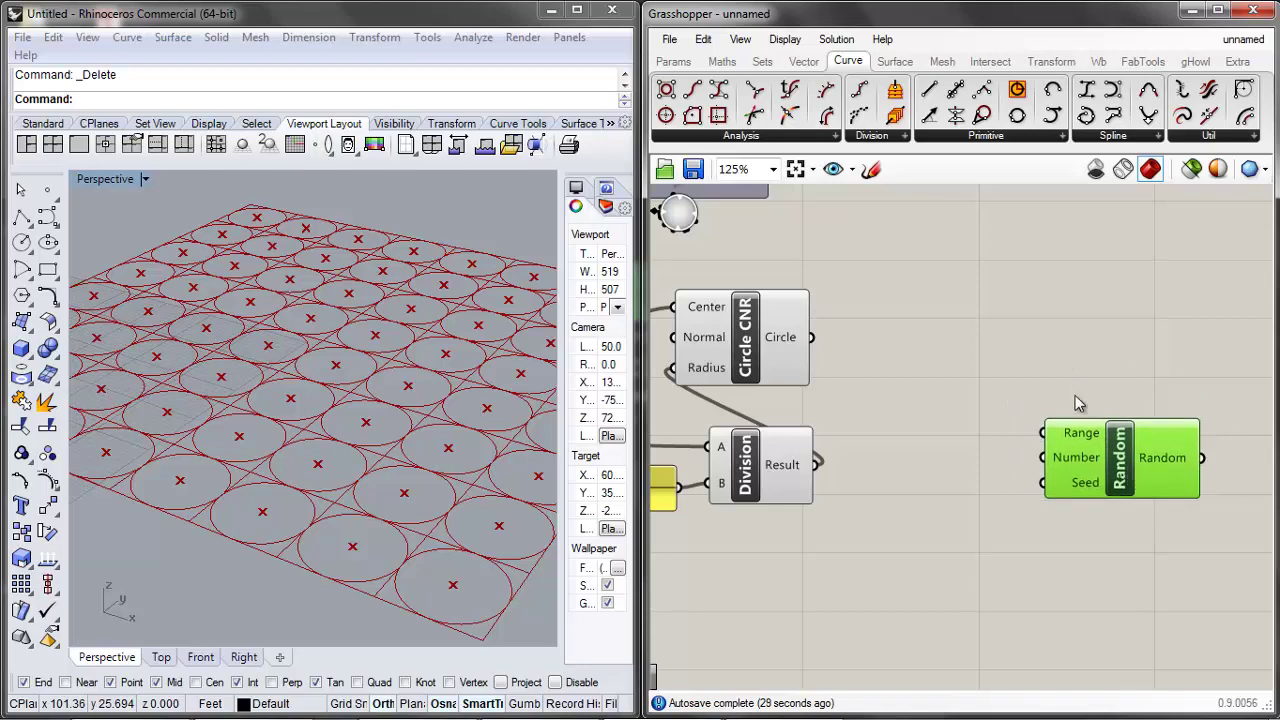
Open the Random component's help, read the description of its Range input, and close the help
{"action": "right_click", "coordinate": [1117, 452]}
{"action": "left_click", "coordinate": [1110, 596]}
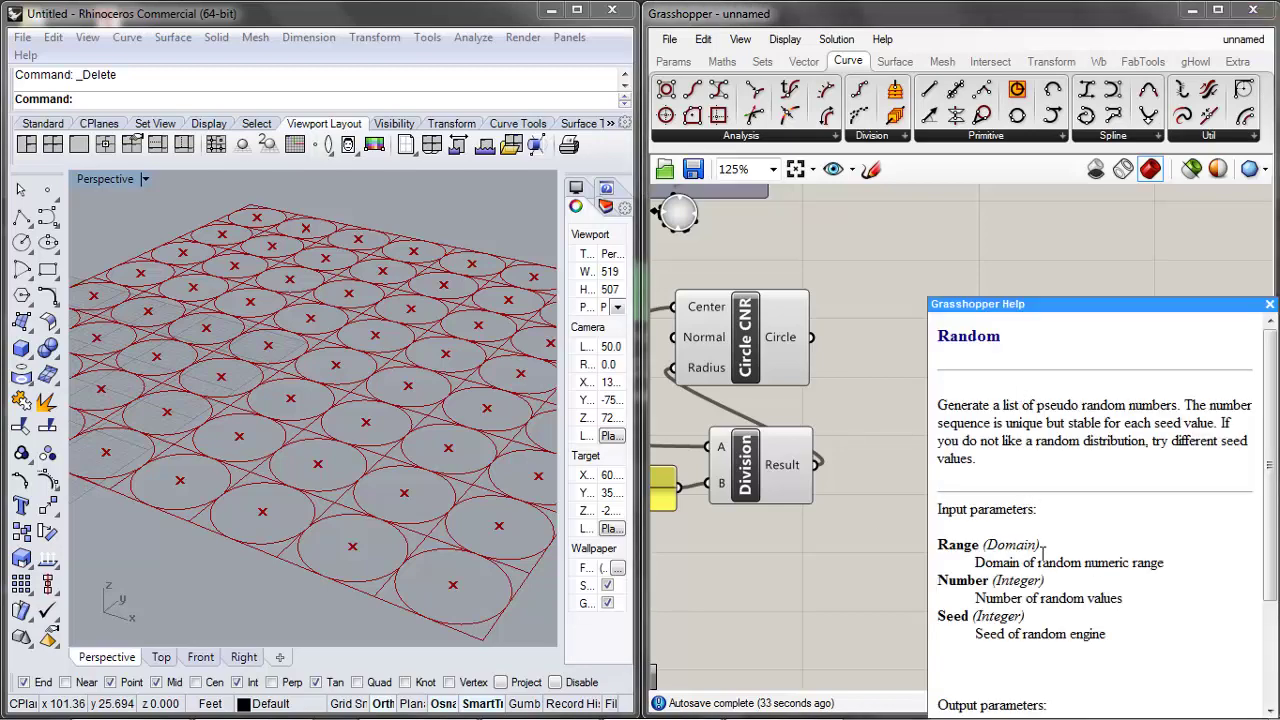
{"action": "left_click_drag", "start_coordinate": [977, 562], "coordinate": [1162, 563]}
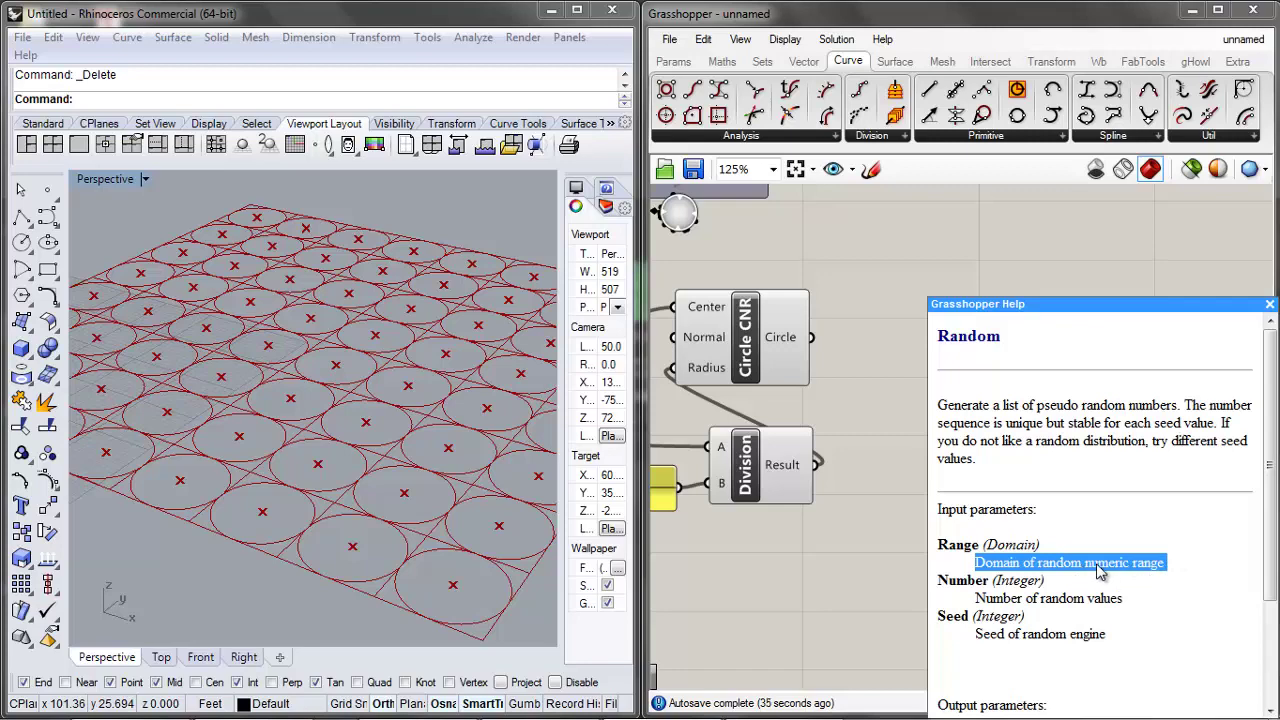
{"action": "left_click", "coordinate": [1100, 568]}
{"action": "left_click", "coordinate": [1269, 304]}
{"action": "scroll", "coordinate": [1166, 286], "scroll_direction": "down", "scroll_amount": 3}
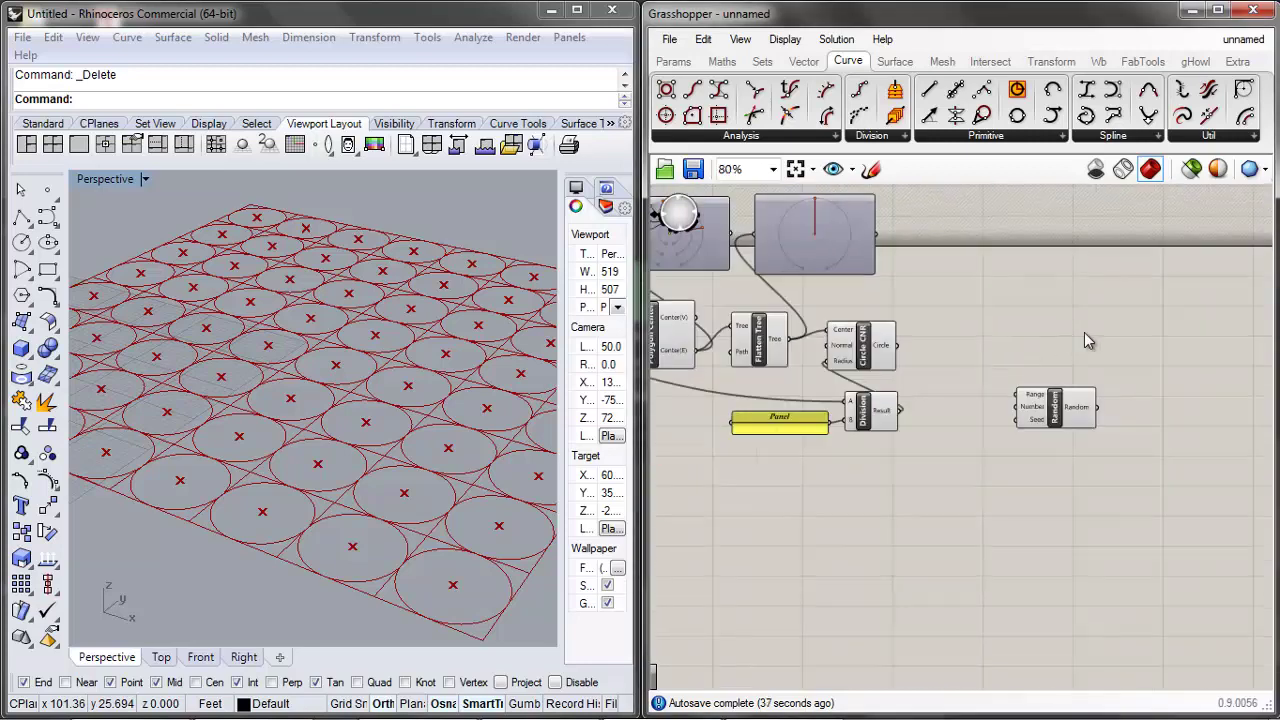
Add a Construct Domain component and place it in front of the Random component
{"action": "scroll", "coordinate": [1084, 332], "scroll_direction": "up", "scroll_amount": 3}
{"action": "left_click_drag", "start_coordinate": [1045, 470], "coordinate": [1090, 377]}
{"action": "double_click", "coordinate": [948, 285]}
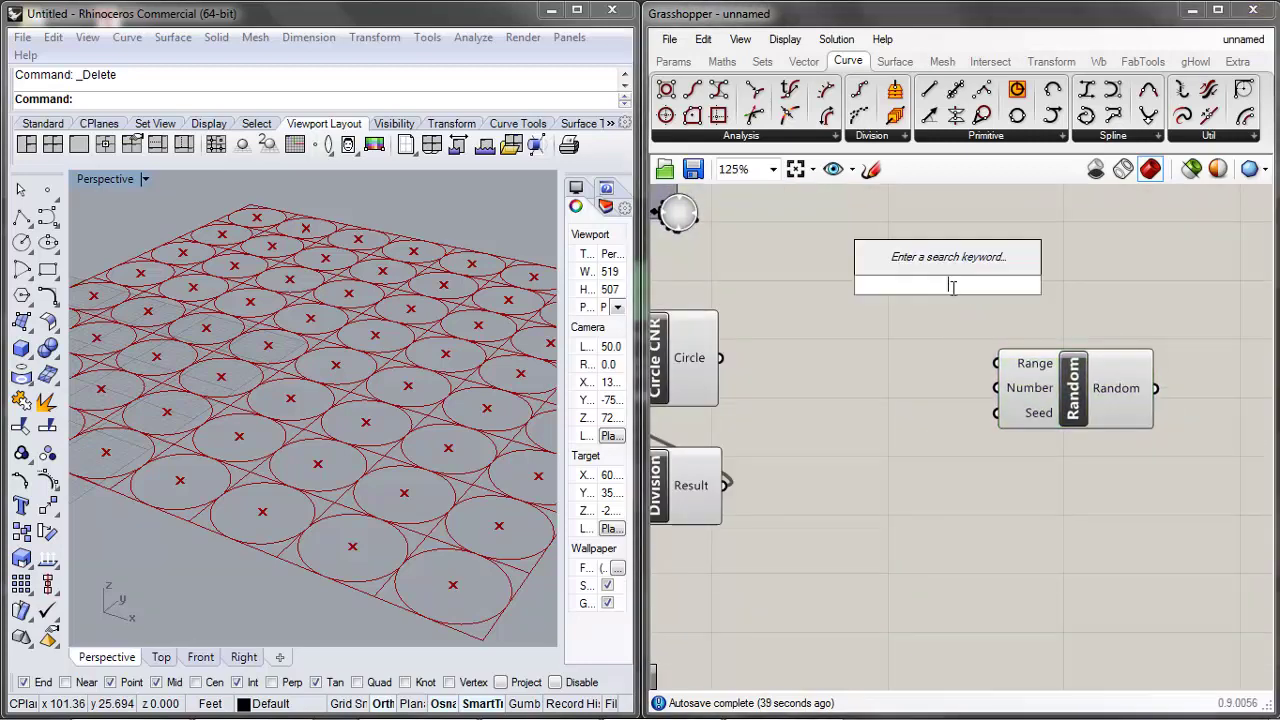
{"action": "type", "text": "domain"}
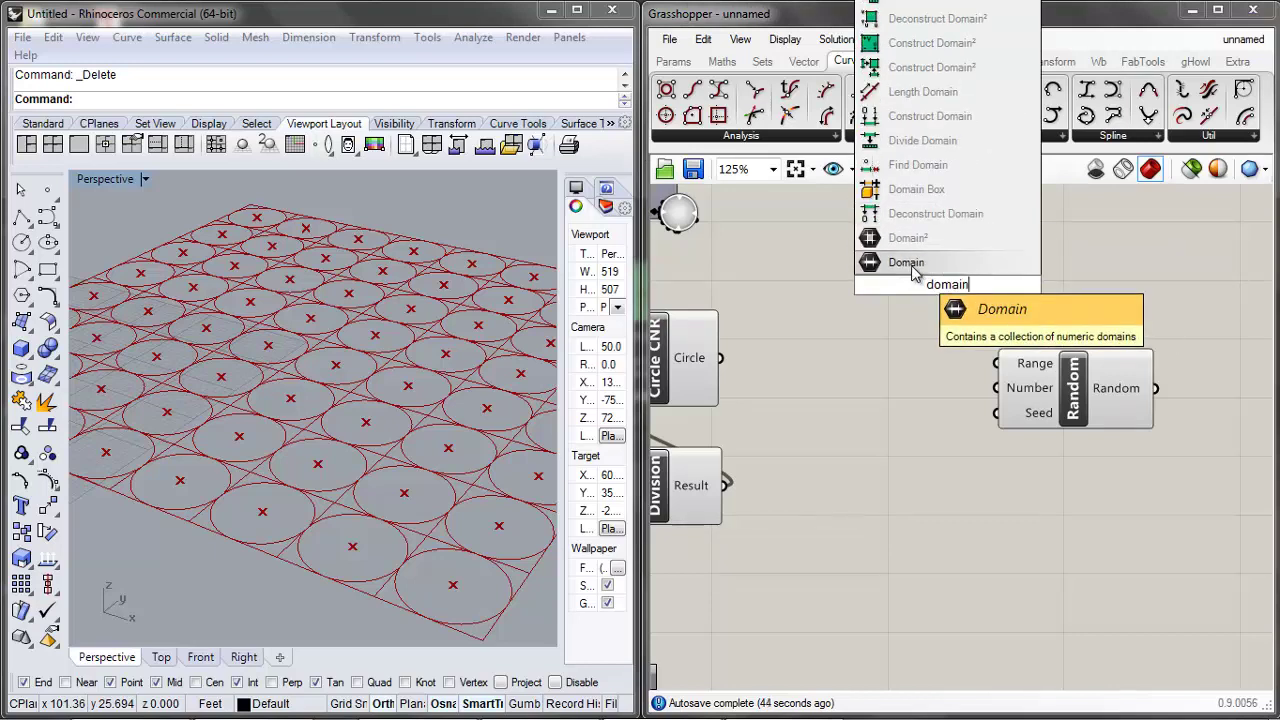
{"action": "left_click", "coordinate": [935, 124]}
{"action": "left_click_drag", "start_coordinate": [951, 258], "coordinate": [895, 261]}
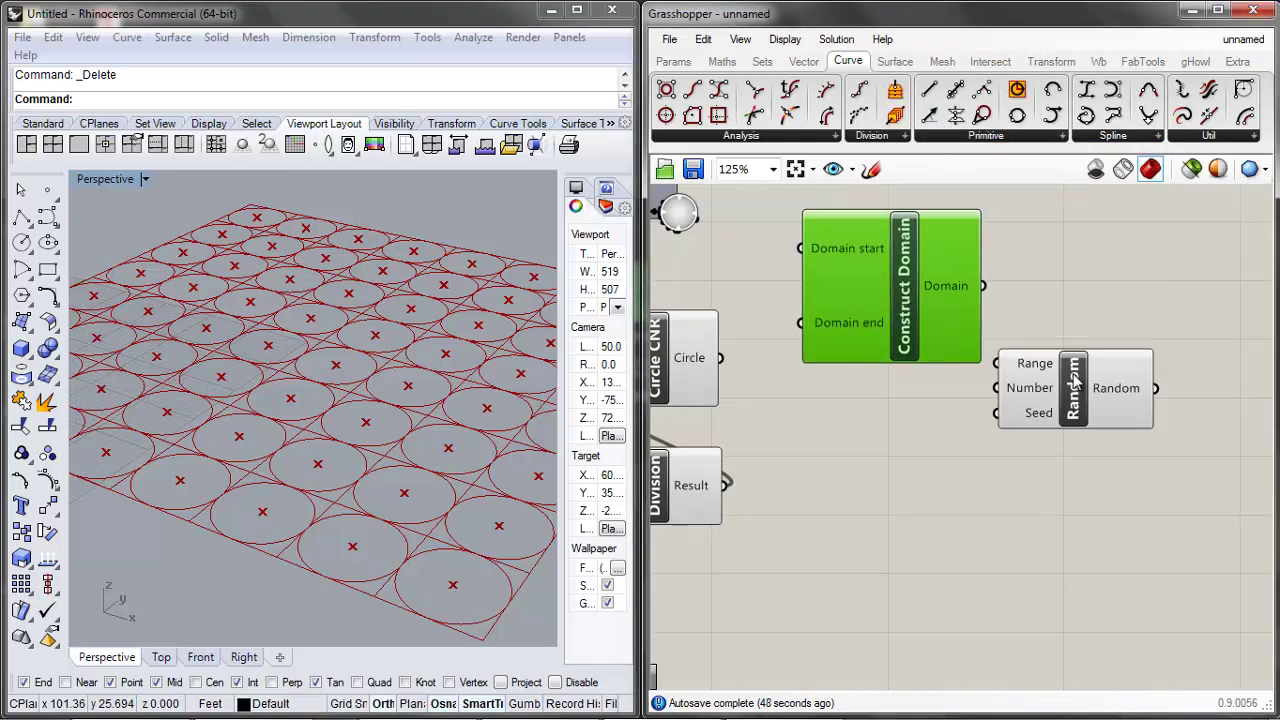
{"action": "left_click_drag", "start_coordinate": [1074, 376], "coordinate": [1124, 273]}
{"action": "left_click_drag", "start_coordinate": [917, 303], "coordinate": [931, 313]}
Stack Construct Domain directly above Random and shift both farther away from Circle CNR and Division
{"action": "scroll", "coordinate": [884, 281], "scroll_direction": "down", "scroll_amount": 4}
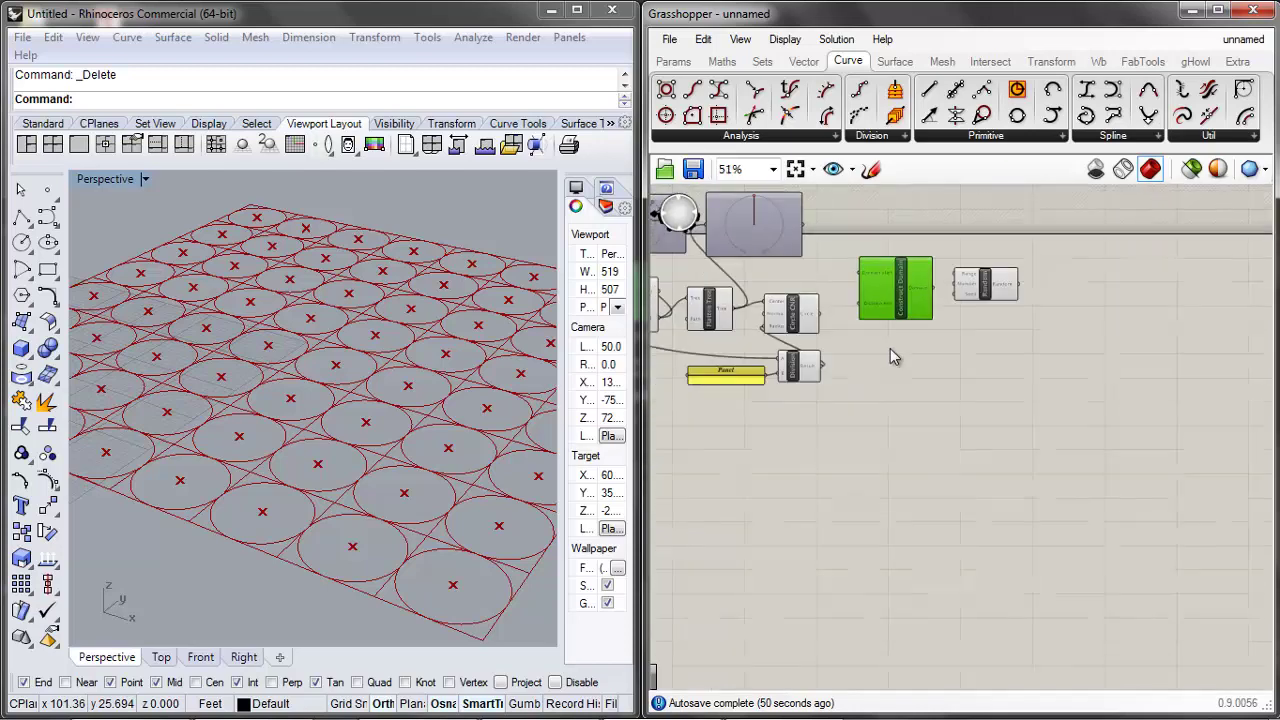
{"action": "scroll", "coordinate": [890, 348], "scroll_direction": "up", "scroll_amount": 3}
{"action": "left_click_drag", "start_coordinate": [898, 255], "coordinate": [904, 276]}
{"action": "left_click", "coordinate": [1006, 385]}
{"action": "scroll", "coordinate": [1006, 385], "scroll_direction": "down", "scroll_amount": 2}
{"action": "scroll", "coordinate": [1006, 385], "scroll_direction": "down", "scroll_amount": 2}
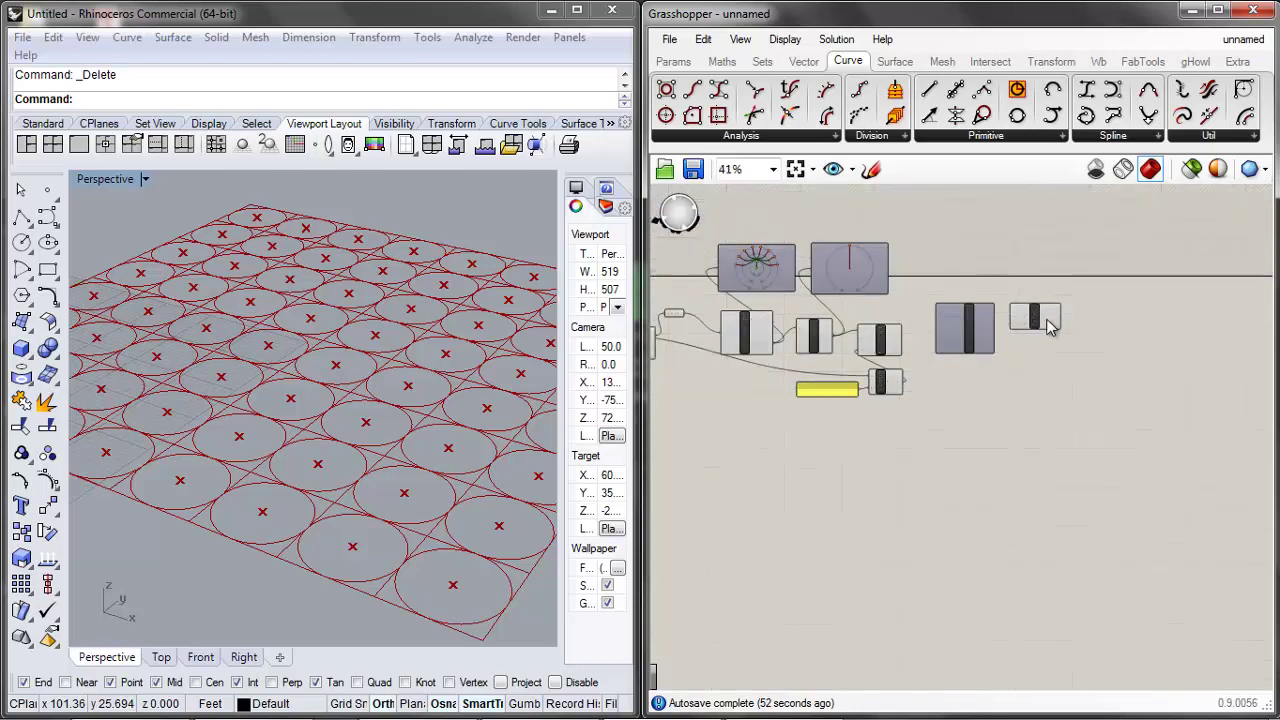
{"action": "left_click_drag", "start_coordinate": [1044, 314], "coordinate": [988, 421]}
{"action": "left_click_drag", "start_coordinate": [970, 324], "coordinate": [985, 393]}
{"action": "left_click", "coordinate": [1088, 380]}
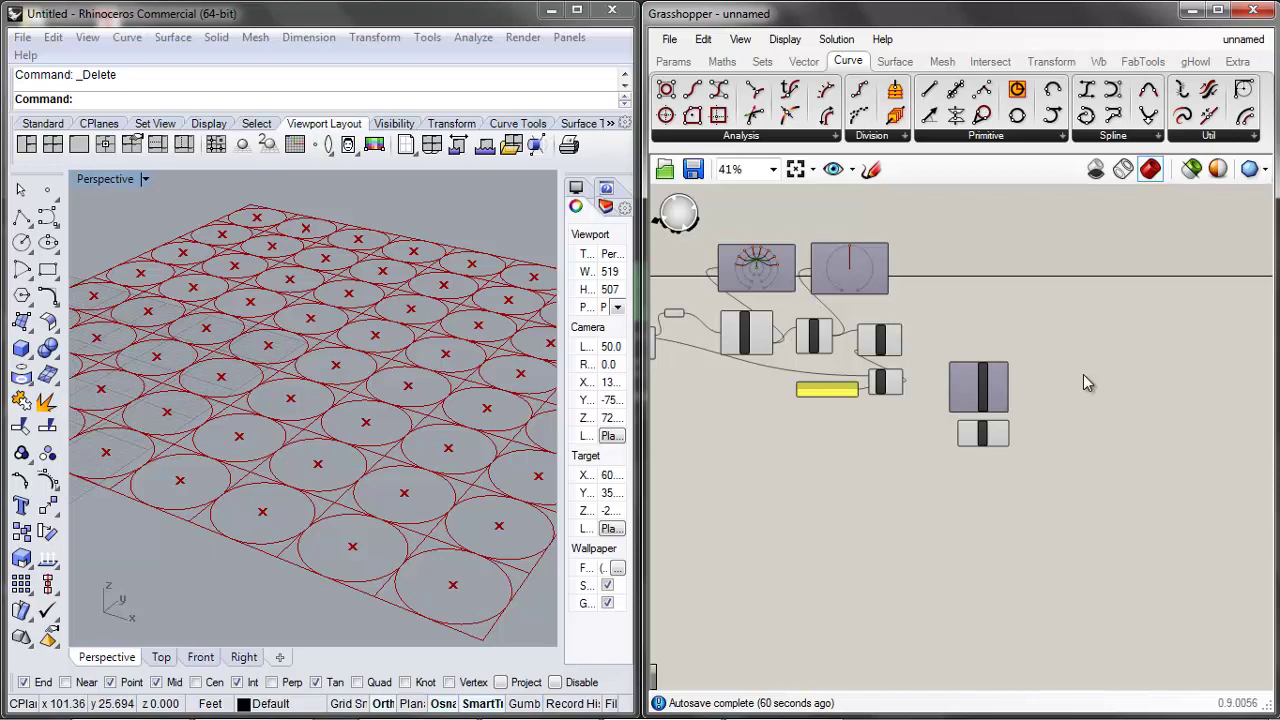
{"action": "scroll", "coordinate": [1083, 374], "scroll_direction": "up", "scroll_amount": 2}
{"action": "left_click_drag", "start_coordinate": [1036, 329], "coordinate": [926, 436]}
{"action": "left_click_drag", "start_coordinate": [936, 392], "coordinate": [1027, 406]}
{"action": "scroll", "coordinate": [1117, 384], "scroll_direction": "down", "scroll_amount": 2}
{"action": "scroll", "coordinate": [1043, 373], "scroll_direction": "up", "scroll_amount": 1}
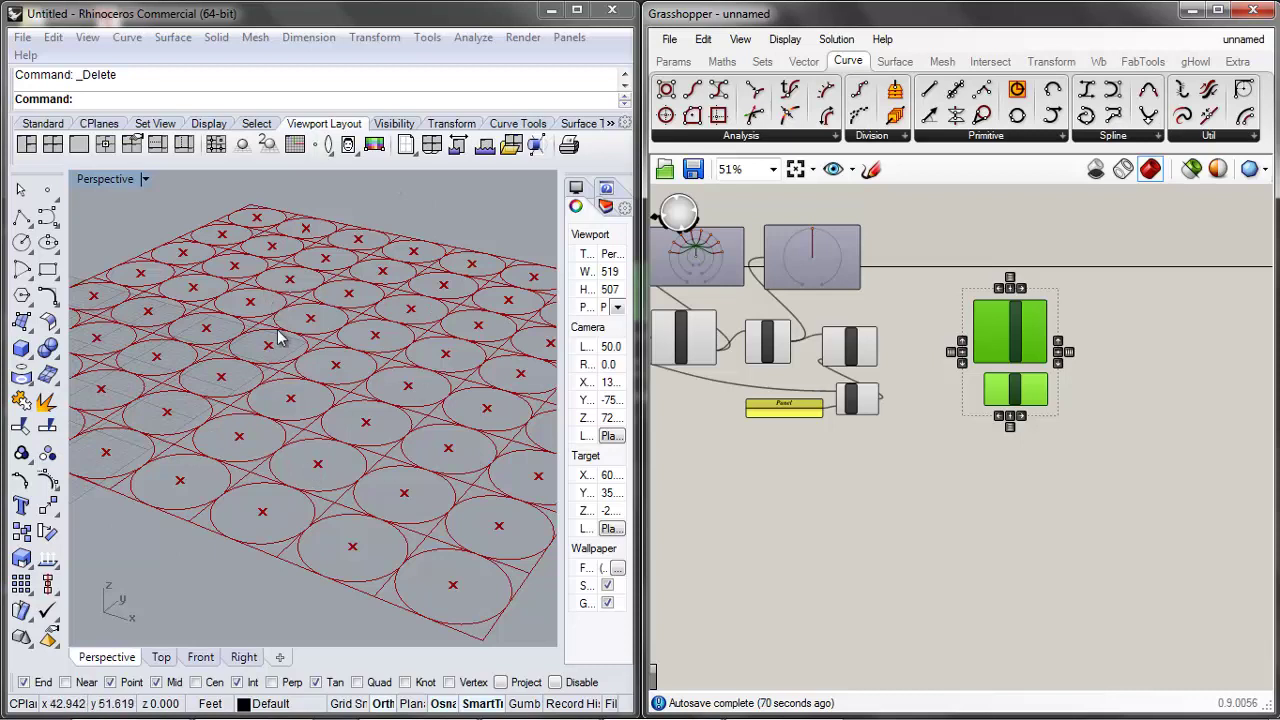
{"action": "left_click", "coordinate": [969, 454]}
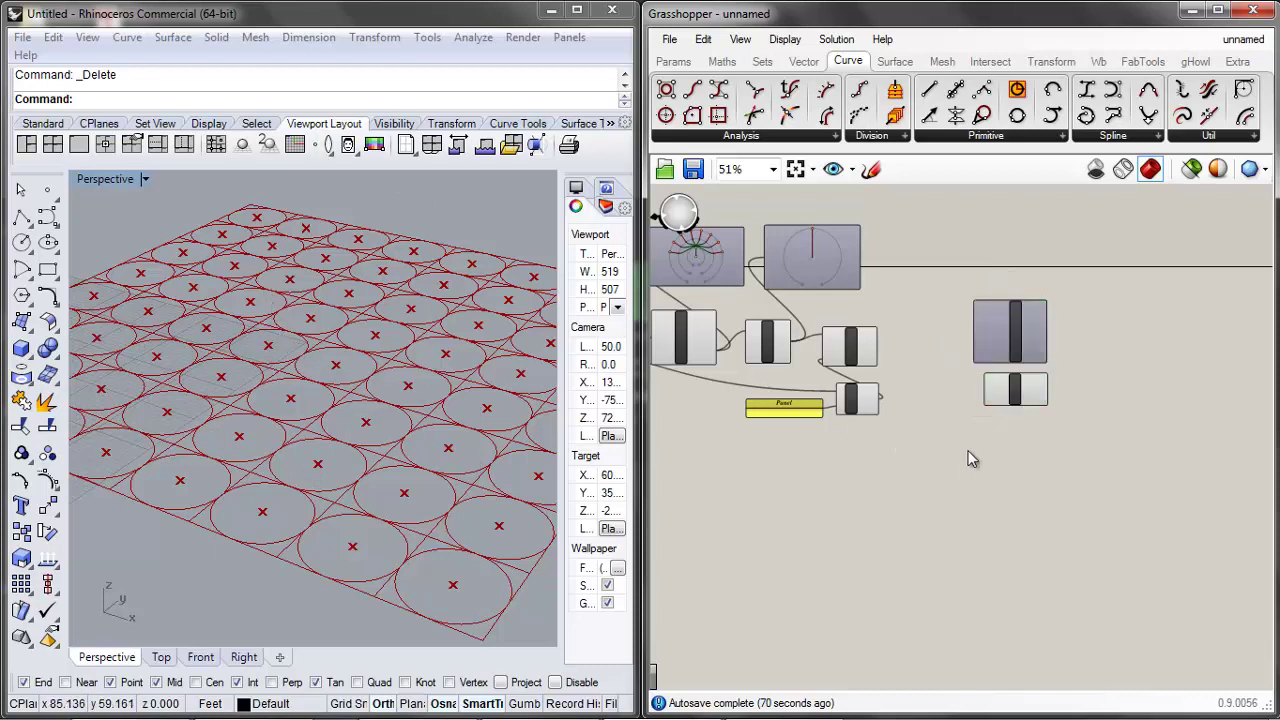
Connect Division's Result to Construct Domain's Domain end input
{"action": "scroll", "coordinate": [1015, 331], "scroll_direction": "up", "scroll_amount": 3}
{"action": "left_click", "coordinate": [975, 335]}
{"action": "left_click", "coordinate": [840, 450]}
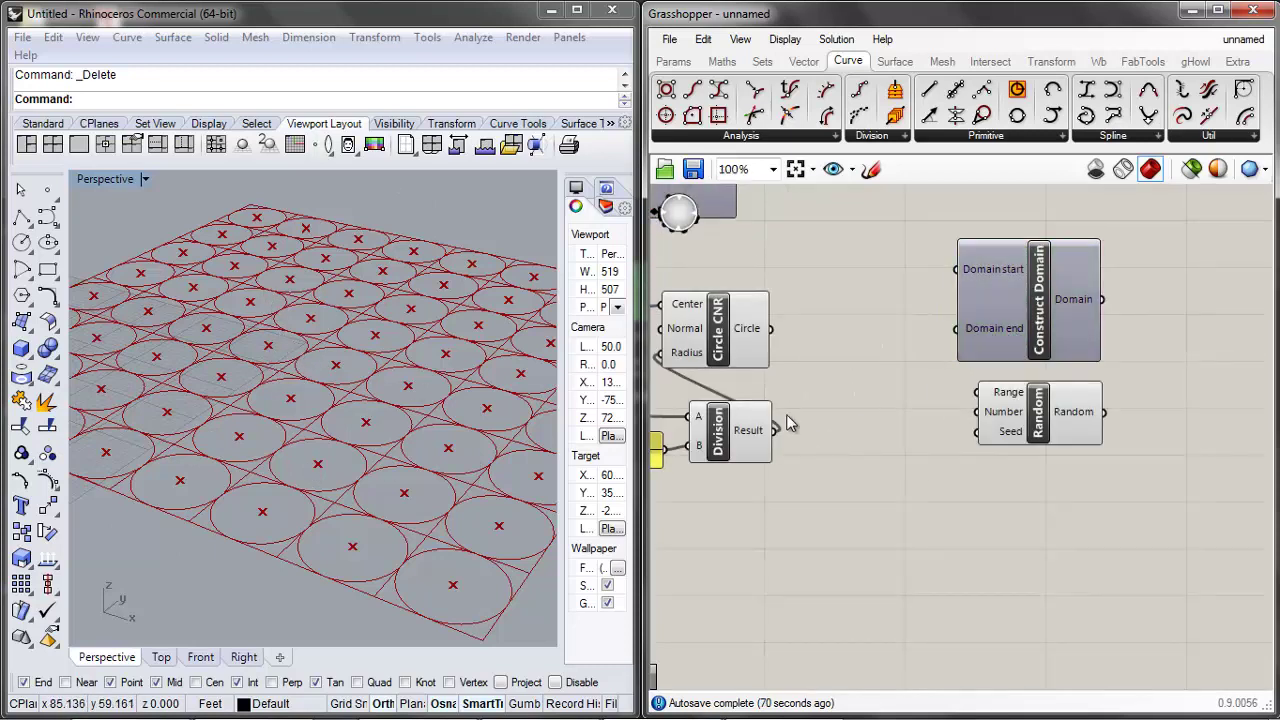
{"action": "left_click_drag", "start_coordinate": [775, 431], "coordinate": [955, 327]}
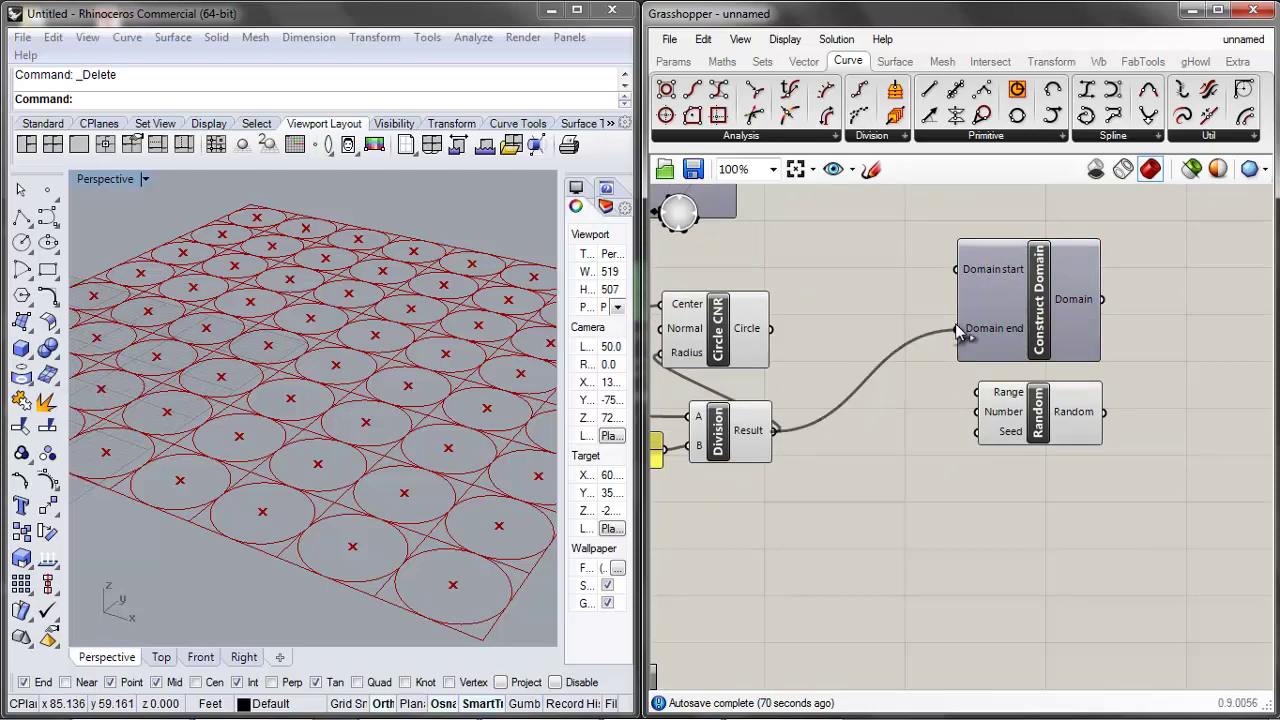
{"action": "left_click", "coordinate": [1019, 338]}
{"action": "left_click", "coordinate": [910, 314]}
Duplicate the Panel containing 2, set the copy to 1 and connect it to Construct Domain's Domain start input
{"action": "scroll", "coordinate": [820, 332], "scroll_direction": "down", "scroll_amount": 2}
{"action": "scroll", "coordinate": [766, 381], "scroll_direction": "up", "scroll_amount": 2}
{"action": "left_click", "coordinate": [665, 415]}
{"action": "key", "text": "ctrl+c"}
{"action": "key", "text": "ctrl+v"}
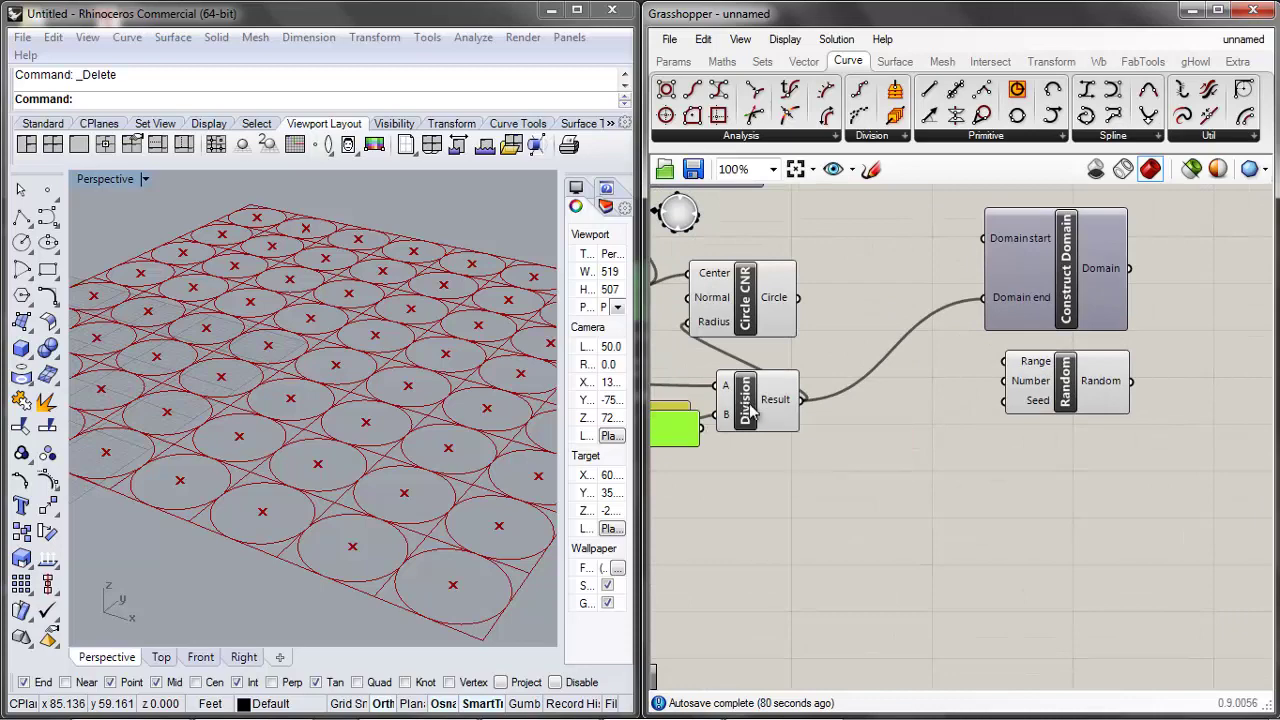
{"action": "left_click_drag", "start_coordinate": [682, 425], "coordinate": [884, 239]}
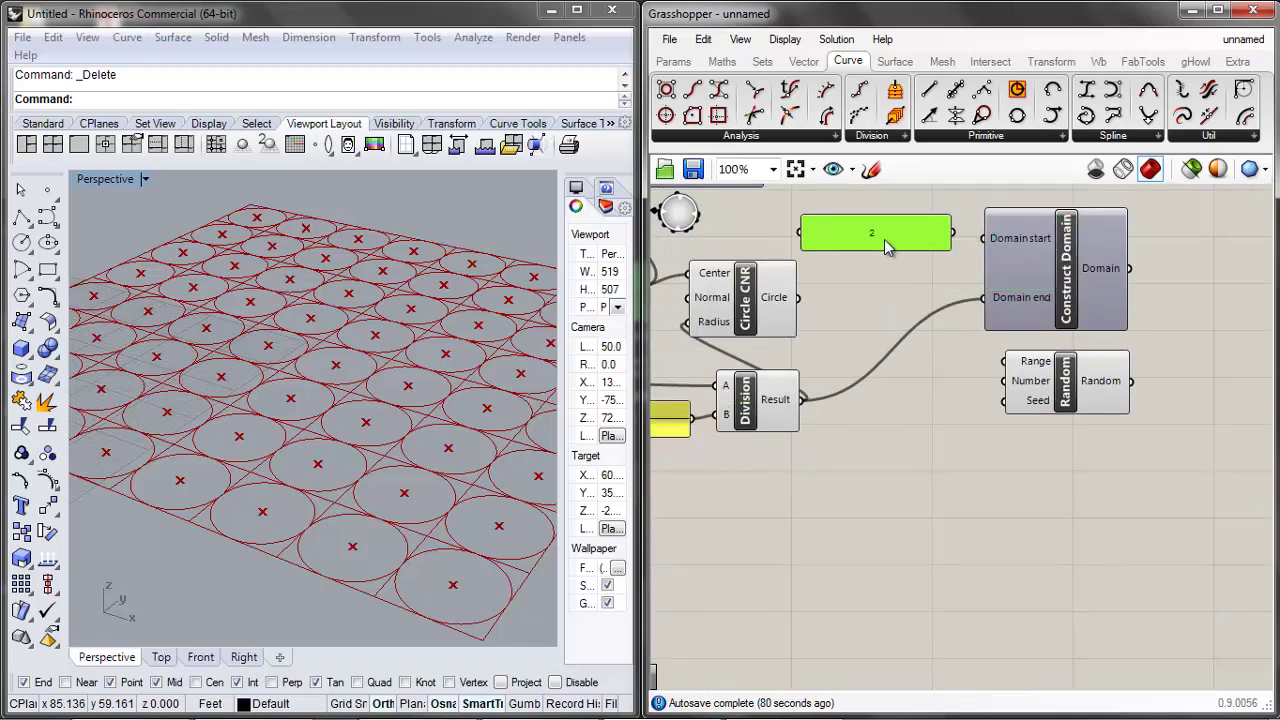
{"action": "double_click", "coordinate": [884, 239]}
{"action": "type", "text": "1"}
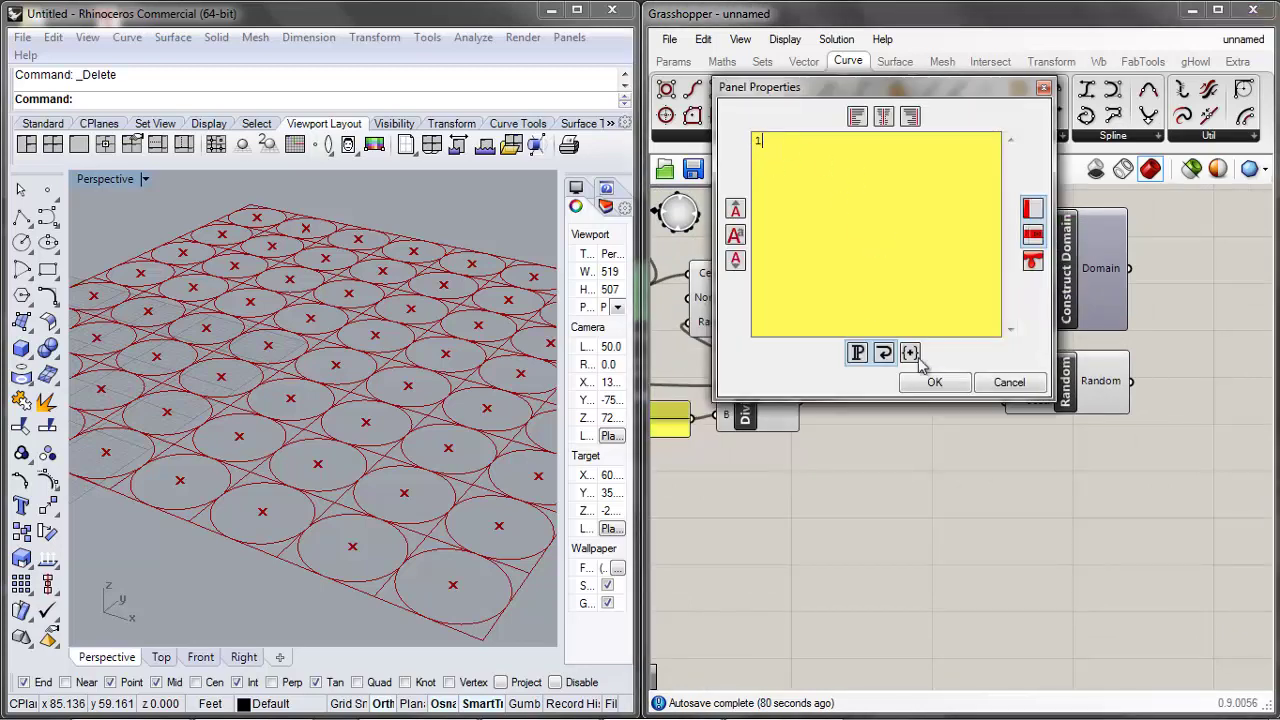
{"action": "left_click", "coordinate": [933, 382]}
{"action": "left_click_drag", "start_coordinate": [932, 233], "coordinate": [985, 250]}
{"action": "left_click", "coordinate": [1000, 255]}
Inspect Construct Domain's Domain output with a temporary Panel and delete that Panel
{"action": "double_click", "coordinate": [1170, 268]}
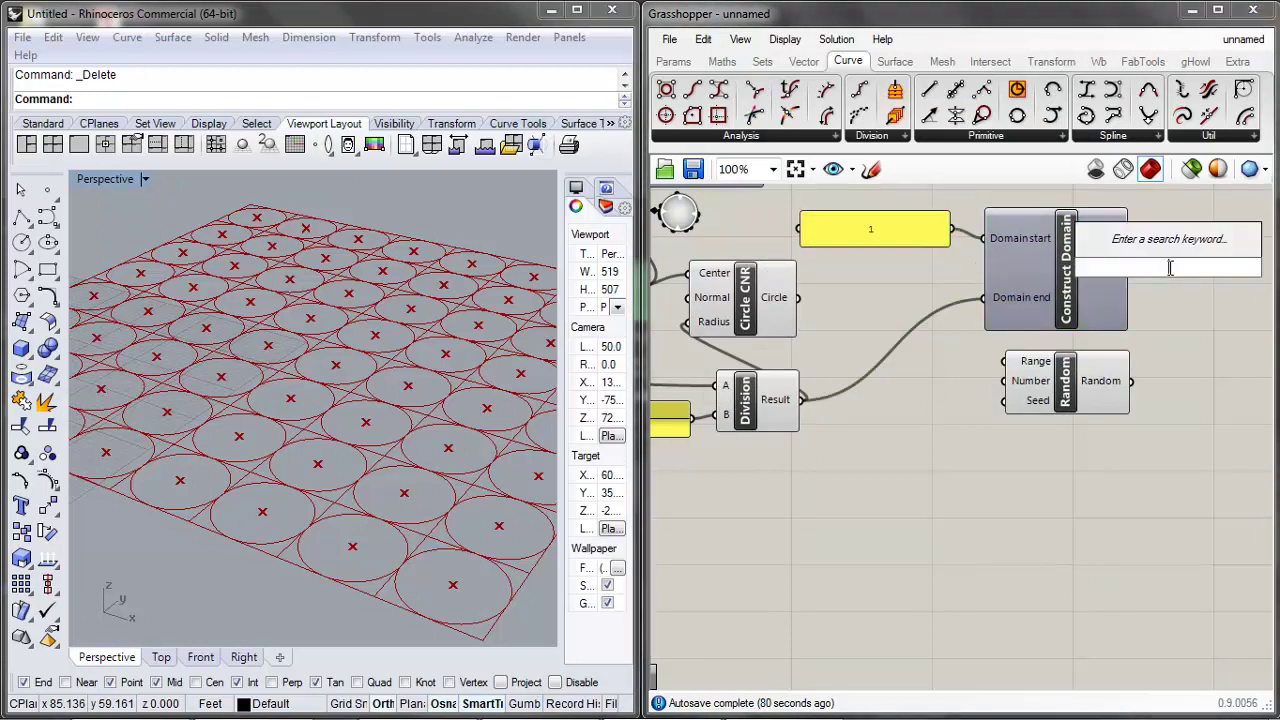
{"action": "type", "text": "panel"}
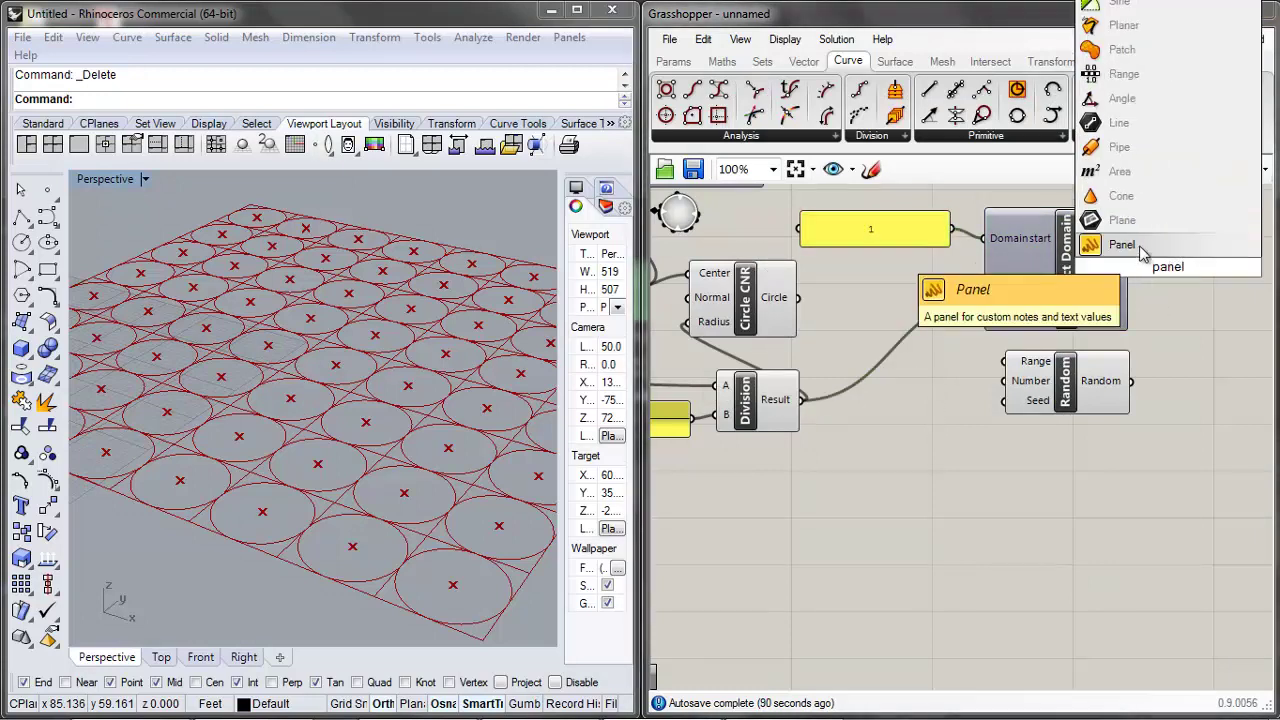
{"action": "key", "text": "Return"}
{"action": "scroll", "coordinate": [1035, 269], "scroll_direction": "down", "scroll_amount": 2}
{"action": "scroll", "coordinate": [1035, 269], "scroll_direction": "up", "scroll_amount": 1}
{"action": "left_click", "coordinate": [1065, 285]}
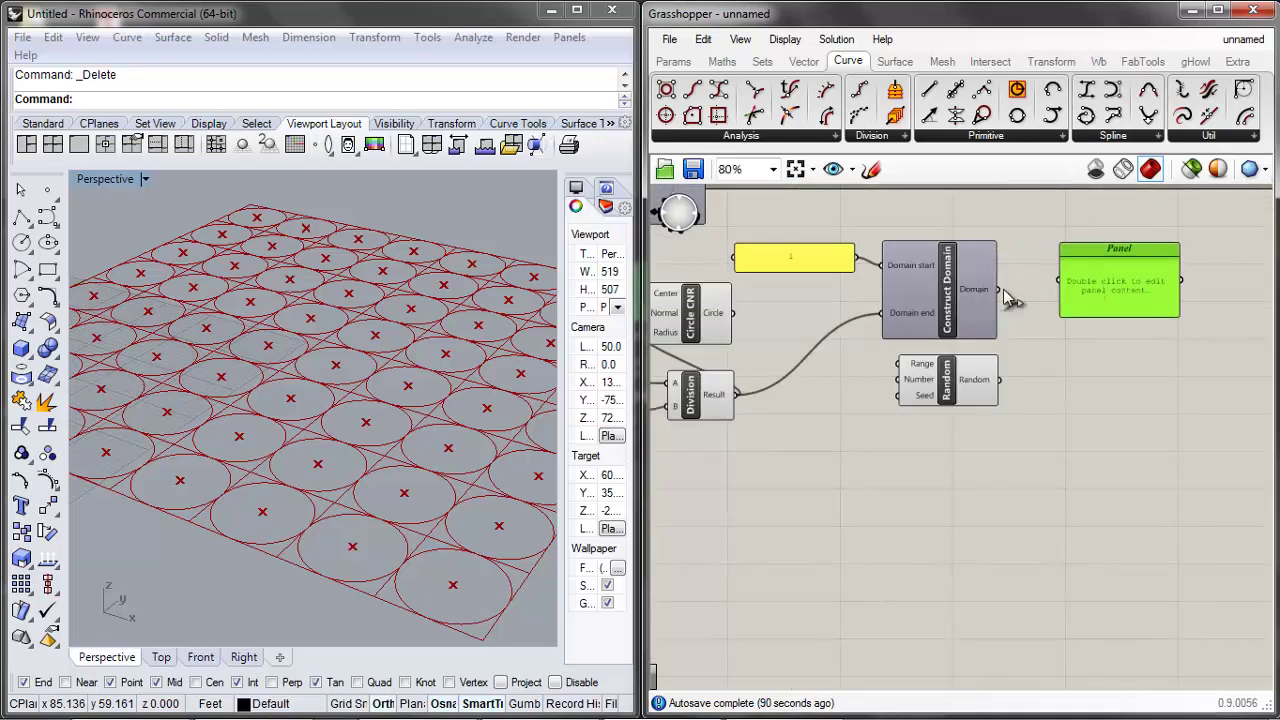
{"action": "left_click_drag", "start_coordinate": [1003, 289], "coordinate": [1058, 281]}
{"action": "scroll", "coordinate": [1047, 276], "scroll_direction": "up", "scroll_amount": 4}
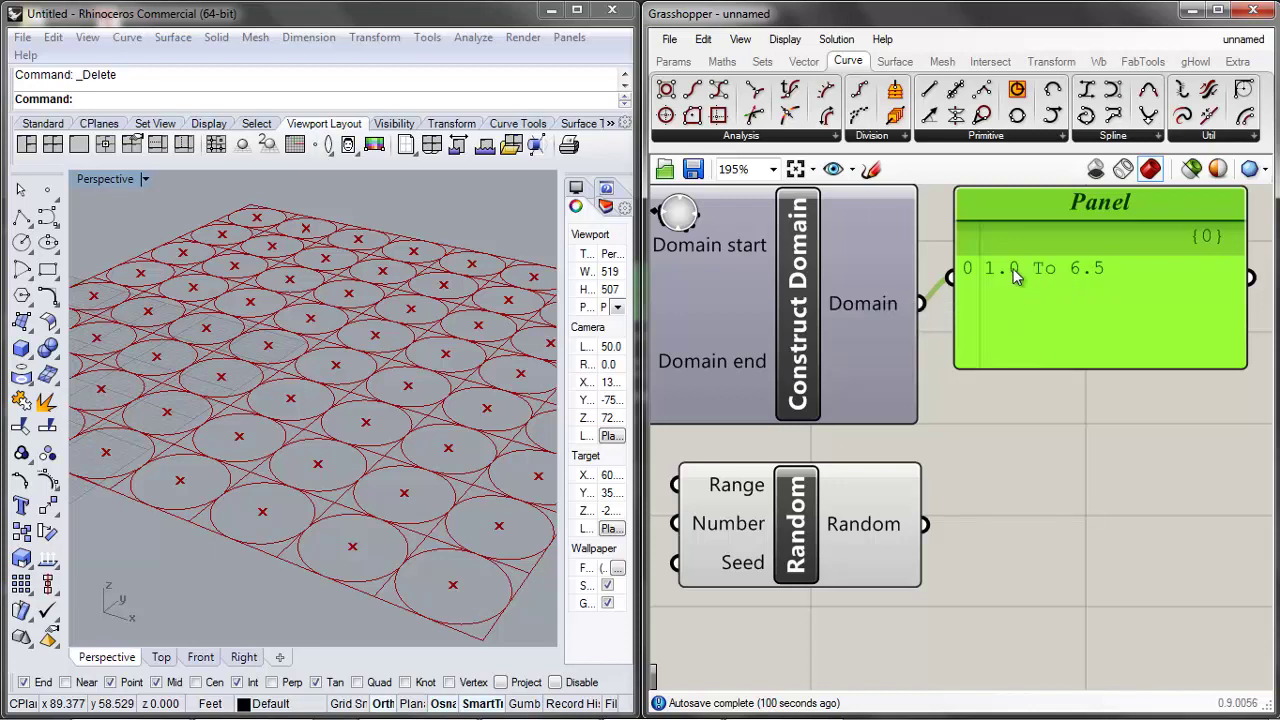
{"action": "key", "text": "Delete"}
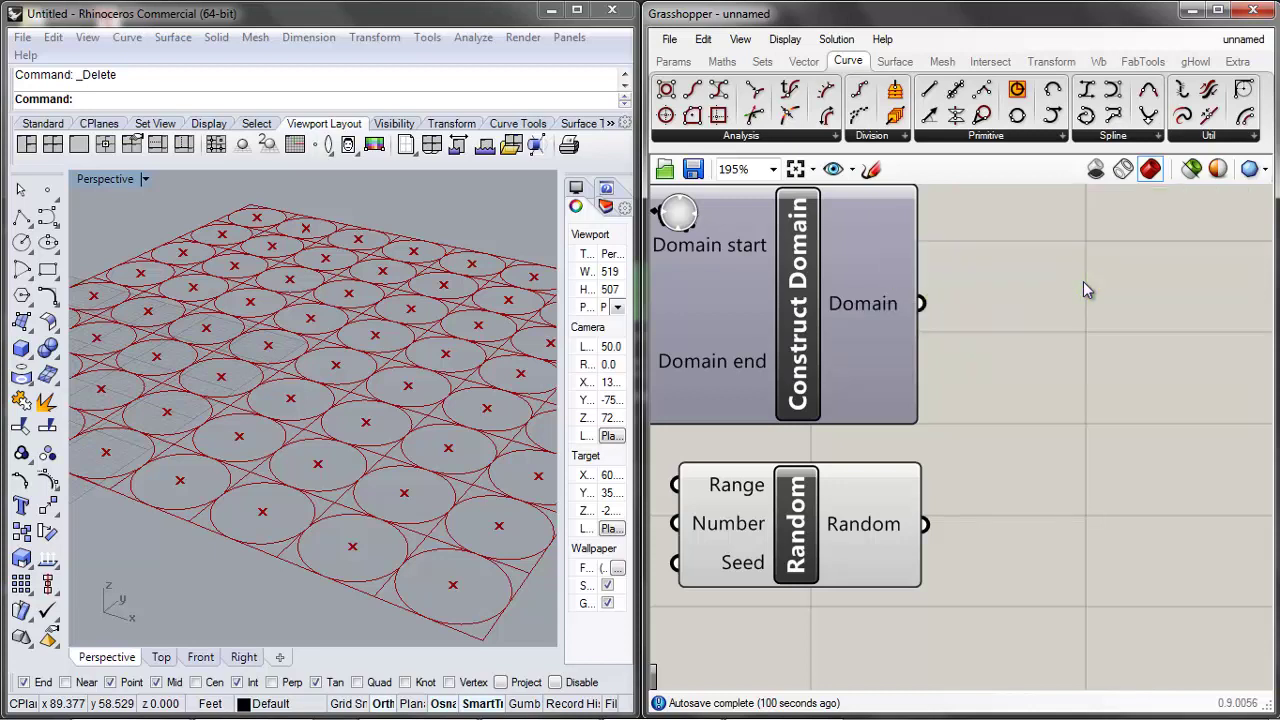
Connect Construct Domain's Domain output to Random's Range input and put Random back below Construct Domain
{"action": "left_click_drag", "start_coordinate": [842, 490], "coordinate": [1163, 285]}
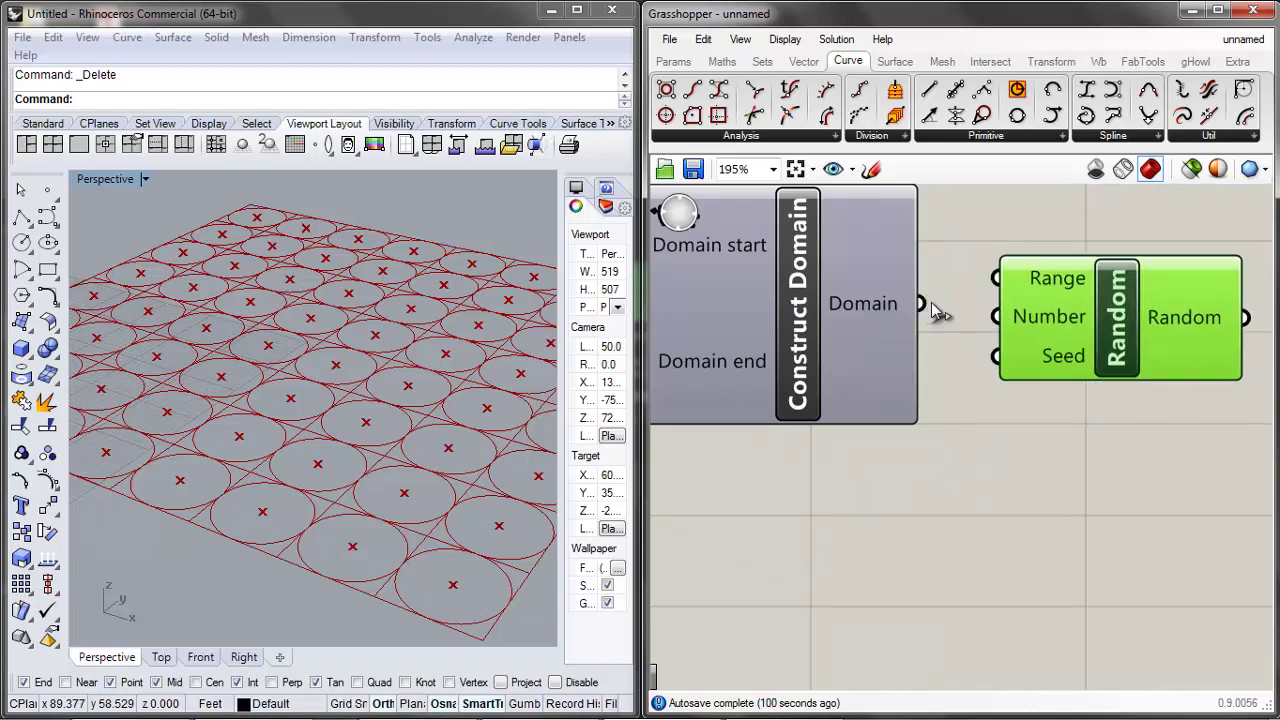
{"action": "left_click_drag", "start_coordinate": [927, 302], "coordinate": [989, 287]}
{"action": "left_click_drag", "start_coordinate": [1089, 357], "coordinate": [905, 590]}
{"action": "scroll", "coordinate": [1028, 563], "scroll_direction": "down", "scroll_amount": 5}
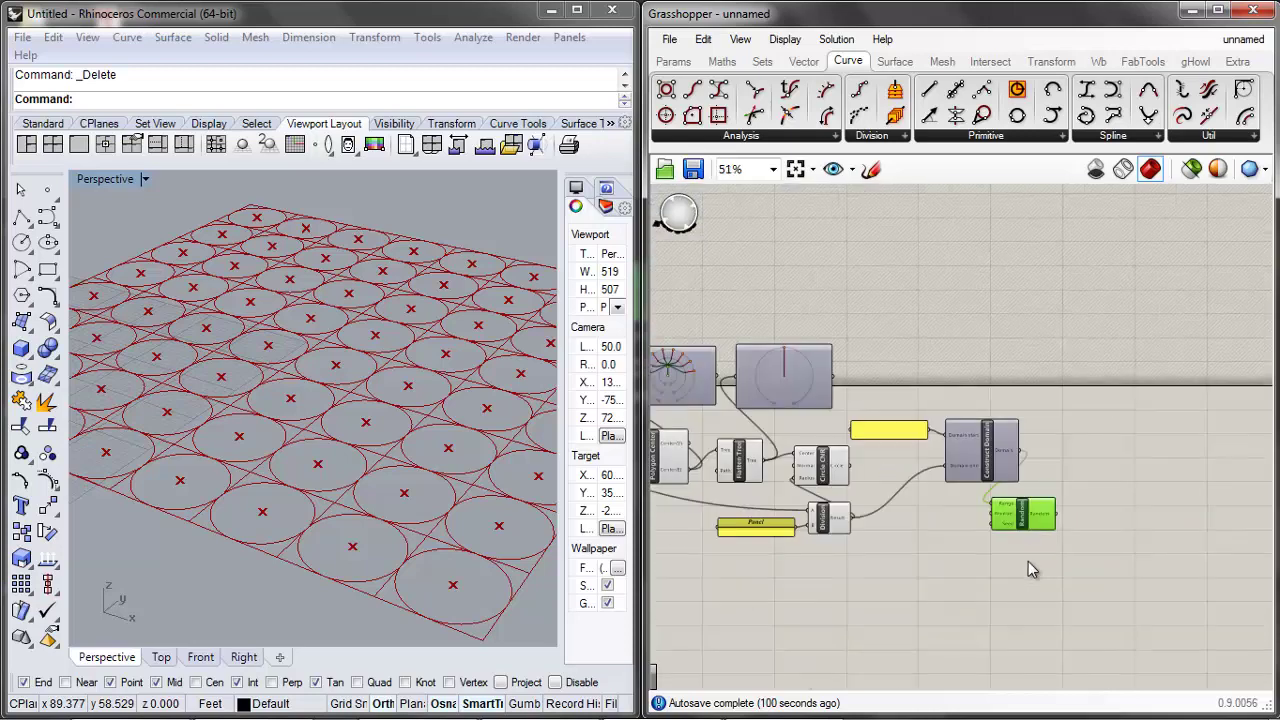
Inspect the Random component's output with a temporary Panel and delete that Panel
{"action": "scroll", "coordinate": [1141, 525], "scroll_direction": "up", "scroll_amount": 3}
{"action": "double_click", "coordinate": [1171, 460]}
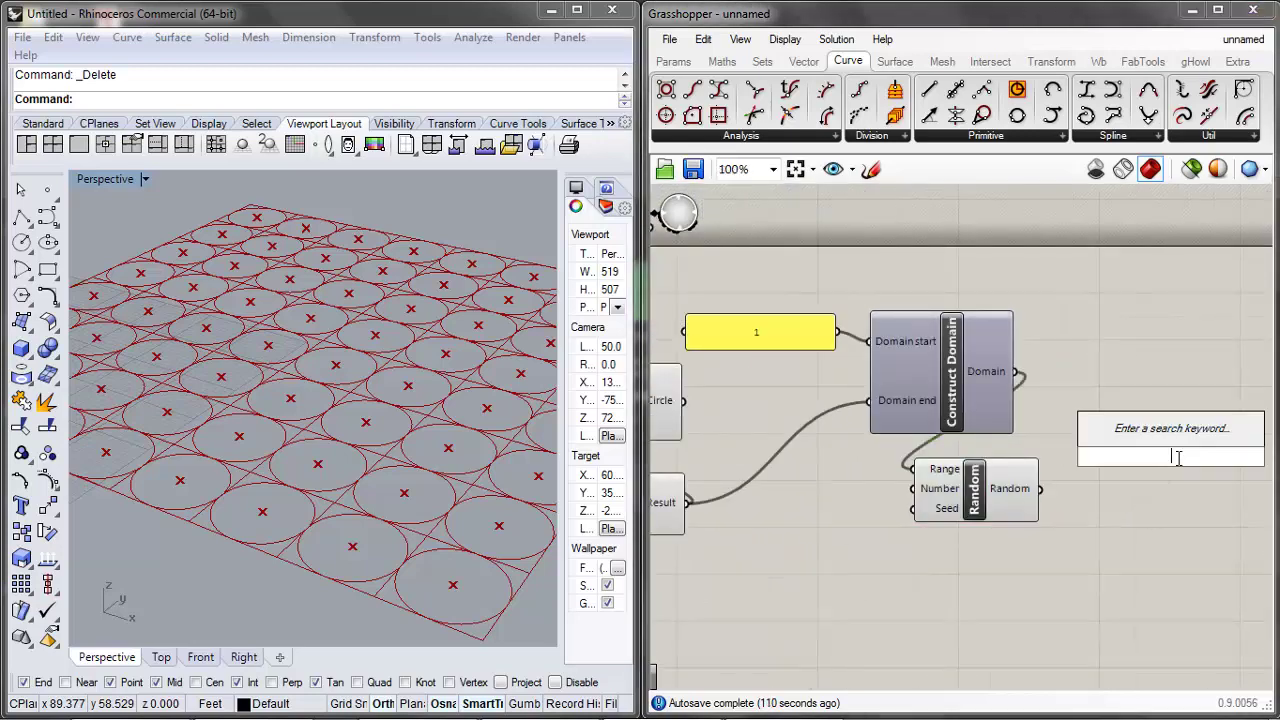
{"action": "type", "text": "panel"}
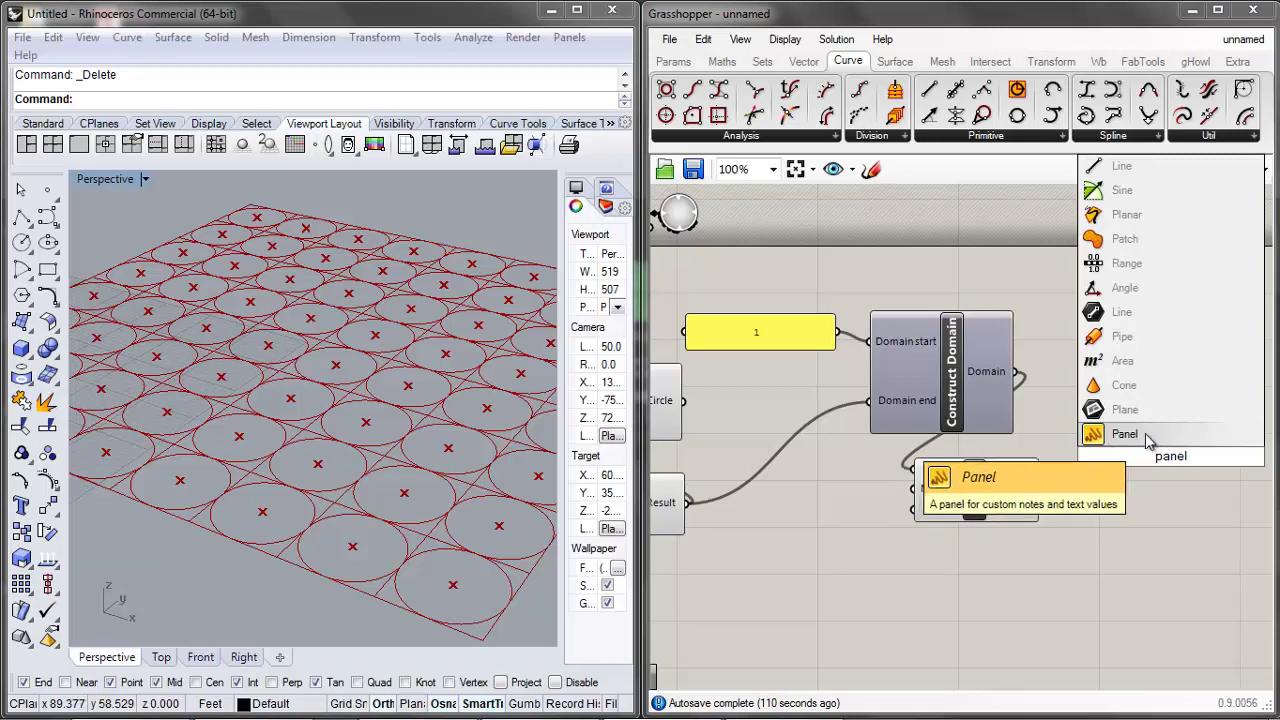
{"action": "left_click", "coordinate": [1147, 437]}
{"action": "left_click_drag", "start_coordinate": [1040, 488], "coordinate": [1097, 460]}
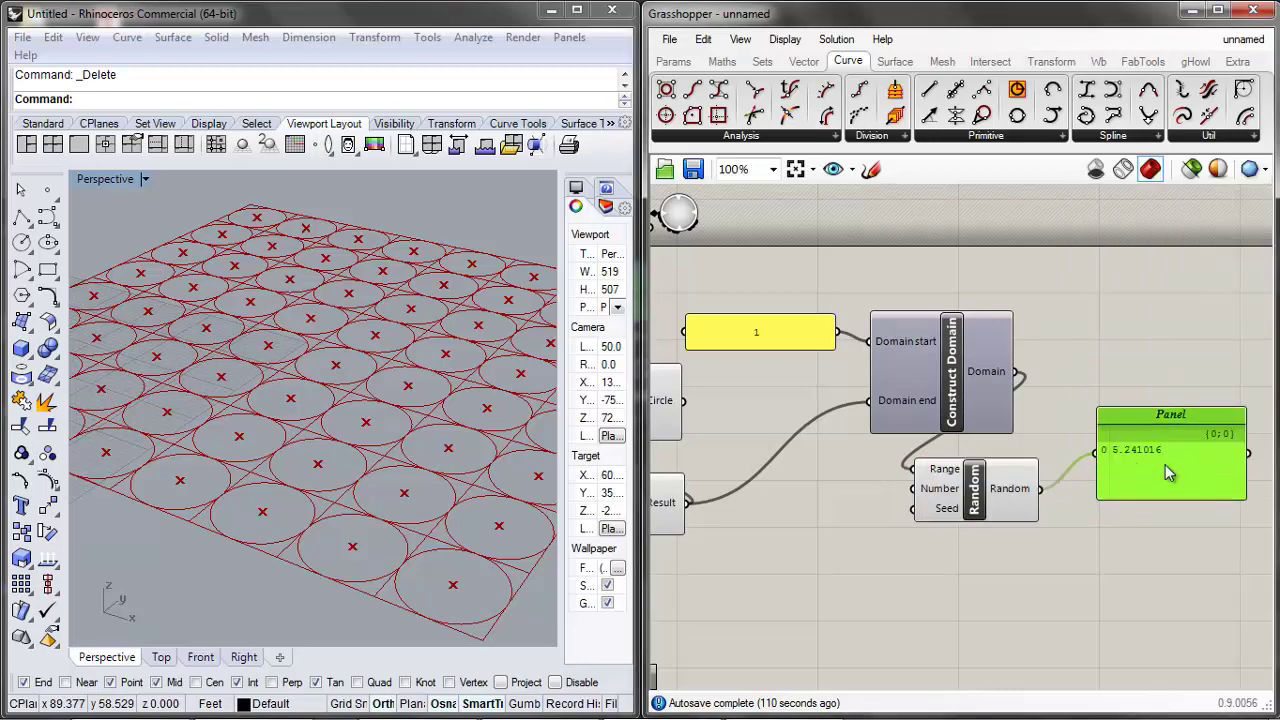
{"action": "scroll", "coordinate": [1132, 468], "scroll_direction": "up", "scroll_amount": 3}
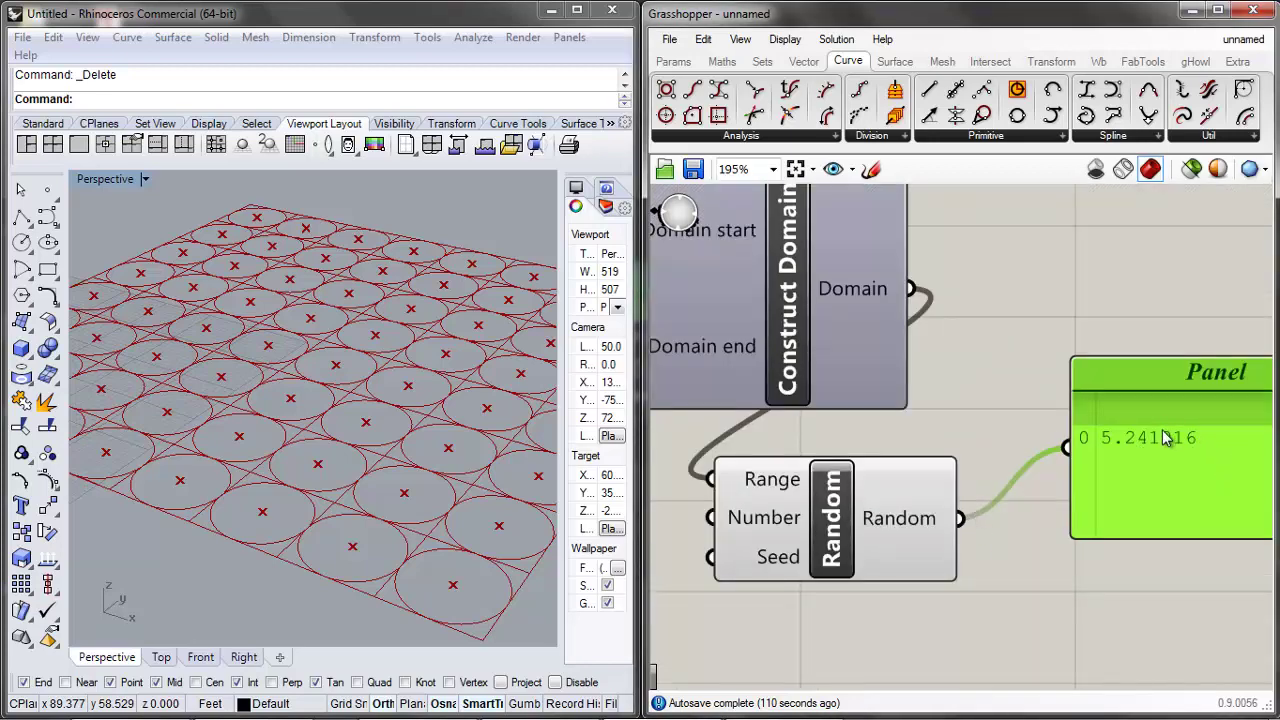
{"action": "left_click_drag", "start_coordinate": [1163, 404], "coordinate": [1114, 432]}
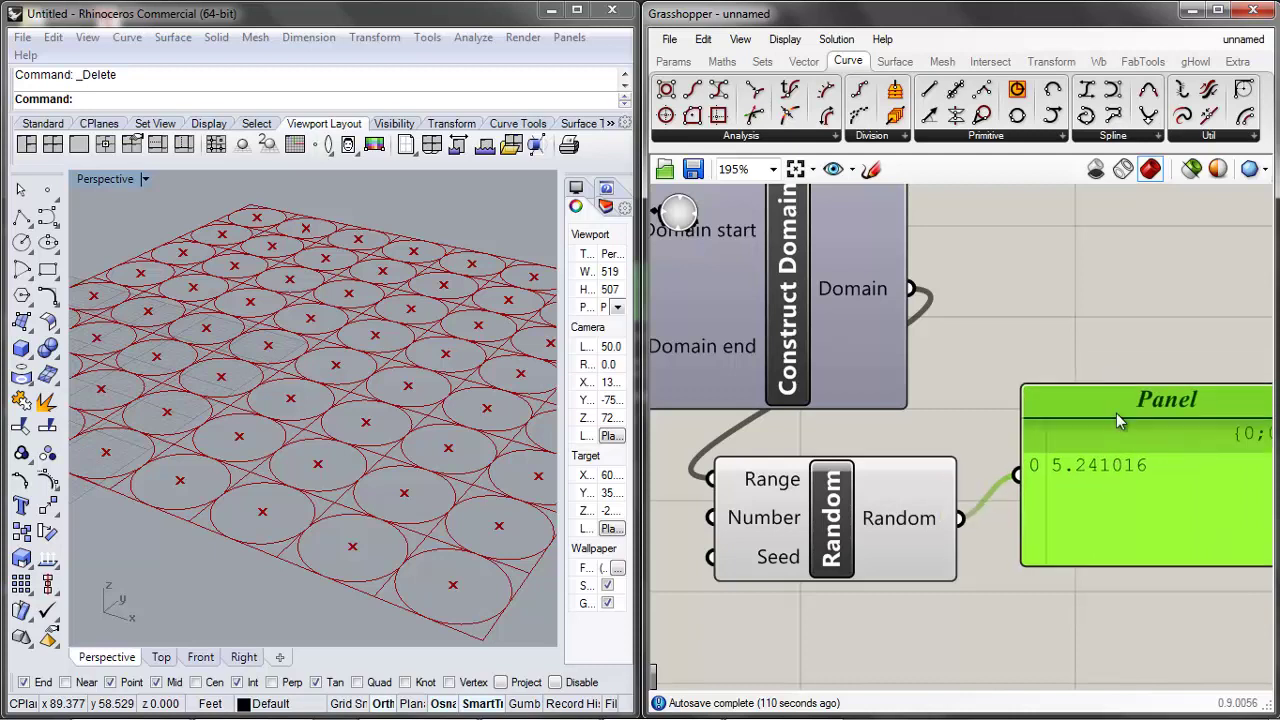
{"action": "left_click", "coordinate": [1105, 349]}
{"action": "left_click", "coordinate": [1113, 410]}
{"action": "key", "text": "Delete"}
Move Random beside Construct Domain, level with its Domain output
{"action": "left_click_drag", "start_coordinate": [831, 556], "coordinate": [1130, 338]}
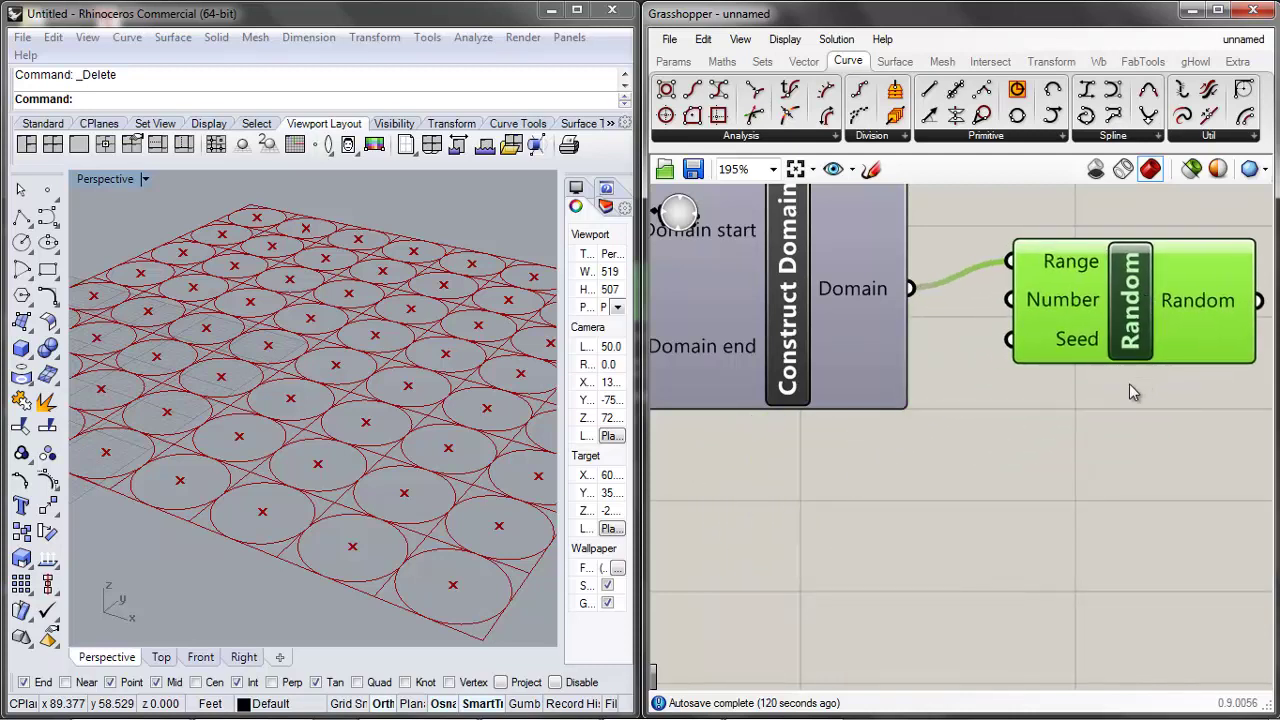
{"action": "scroll", "coordinate": [1130, 390], "scroll_direction": "down", "scroll_amount": 4}
{"action": "left_click", "coordinate": [1082, 463]}
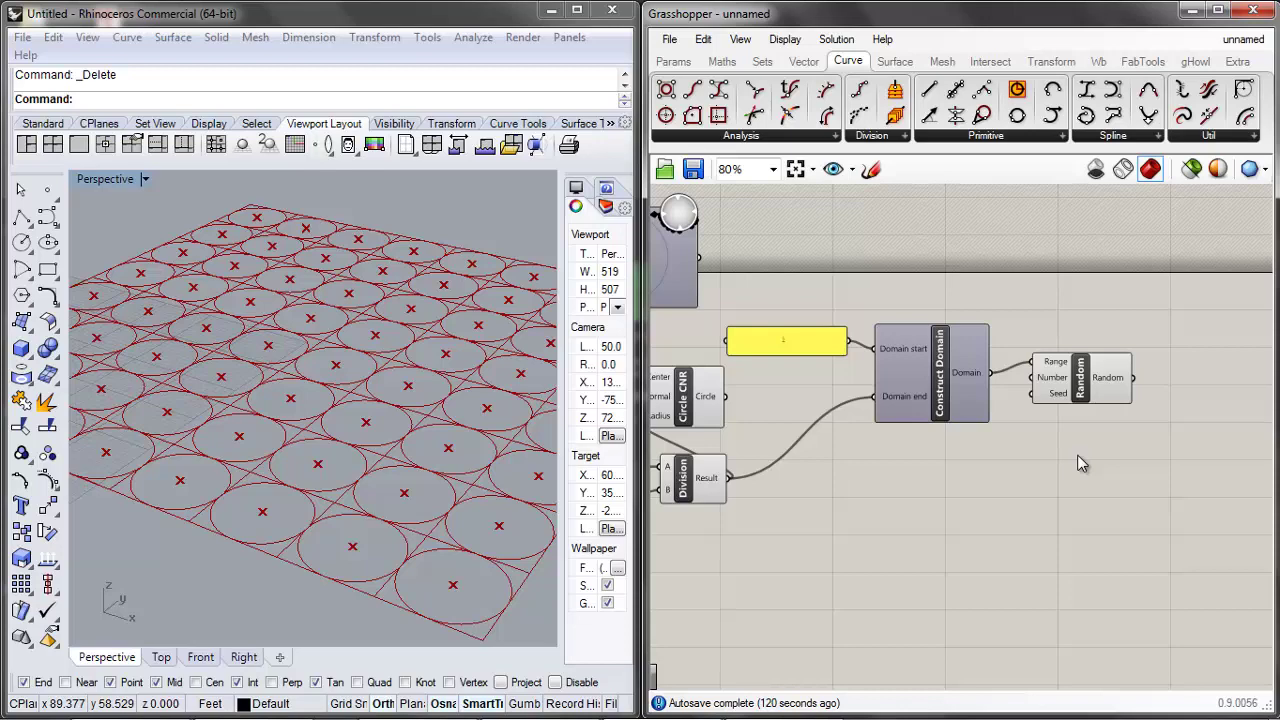
Raise Random so it sits level with the upper edge of Construct Domain
{"action": "left_click_drag", "start_coordinate": [1083, 390], "coordinate": [1091, 363]}
{"action": "left_click", "coordinate": [1065, 446]}
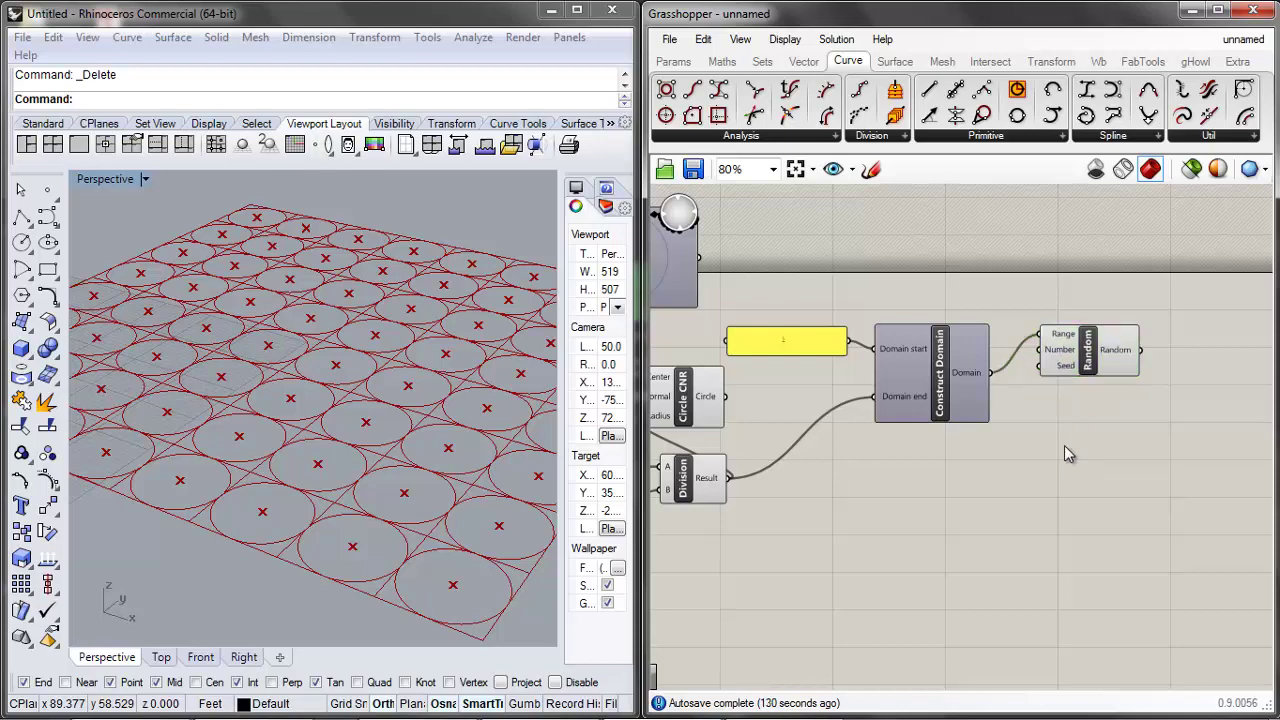
Examine the whole circle grid in Rhino and trace the definition from Polygon Center through Flatten Tree to Construct Domain
{"action": "scroll", "coordinate": [1065, 446], "scroll_direction": "down", "scroll_amount": 1}
{"action": "left_click", "coordinate": [325, 490]}
{"action": "scroll", "coordinate": [325, 490], "scroll_direction": "down", "scroll_amount": 7}
{"action": "scroll", "coordinate": [325, 490], "scroll_direction": "down", "scroll_amount": 4}
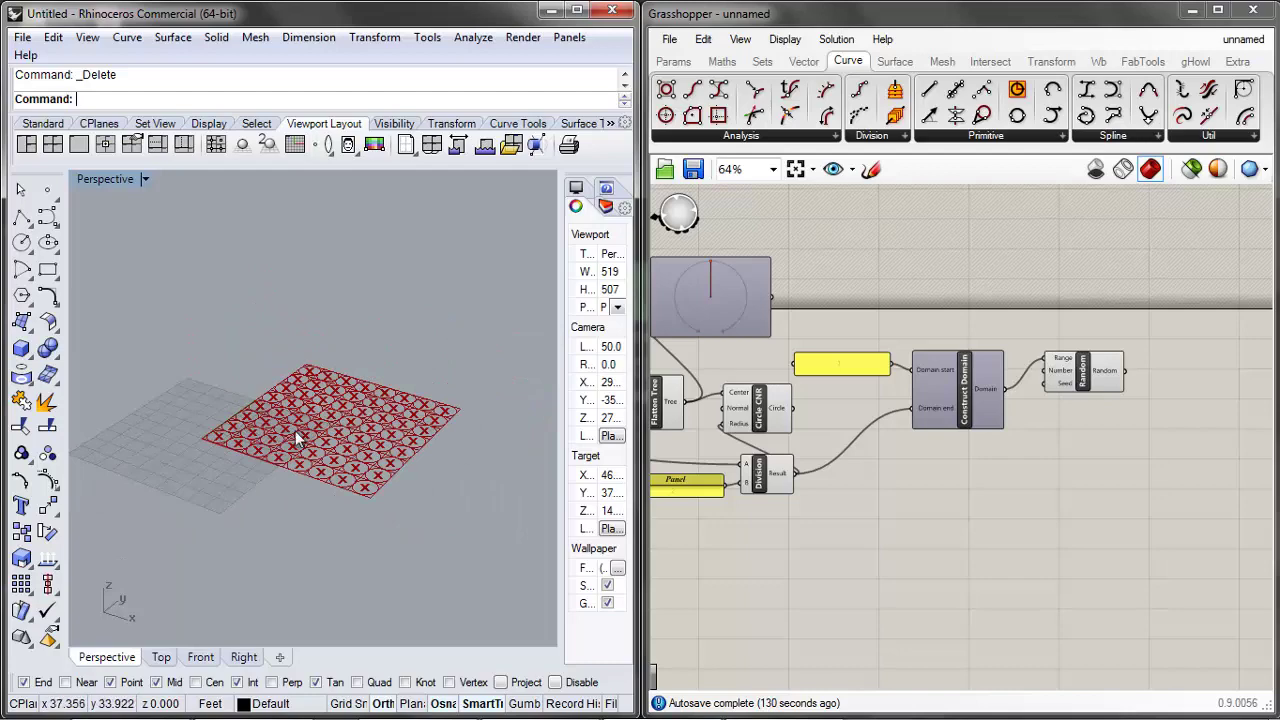
{"action": "left_click", "coordinate": [935, 464]}
{"action": "scroll", "coordinate": [935, 464], "scroll_direction": "down", "scroll_amount": 2}
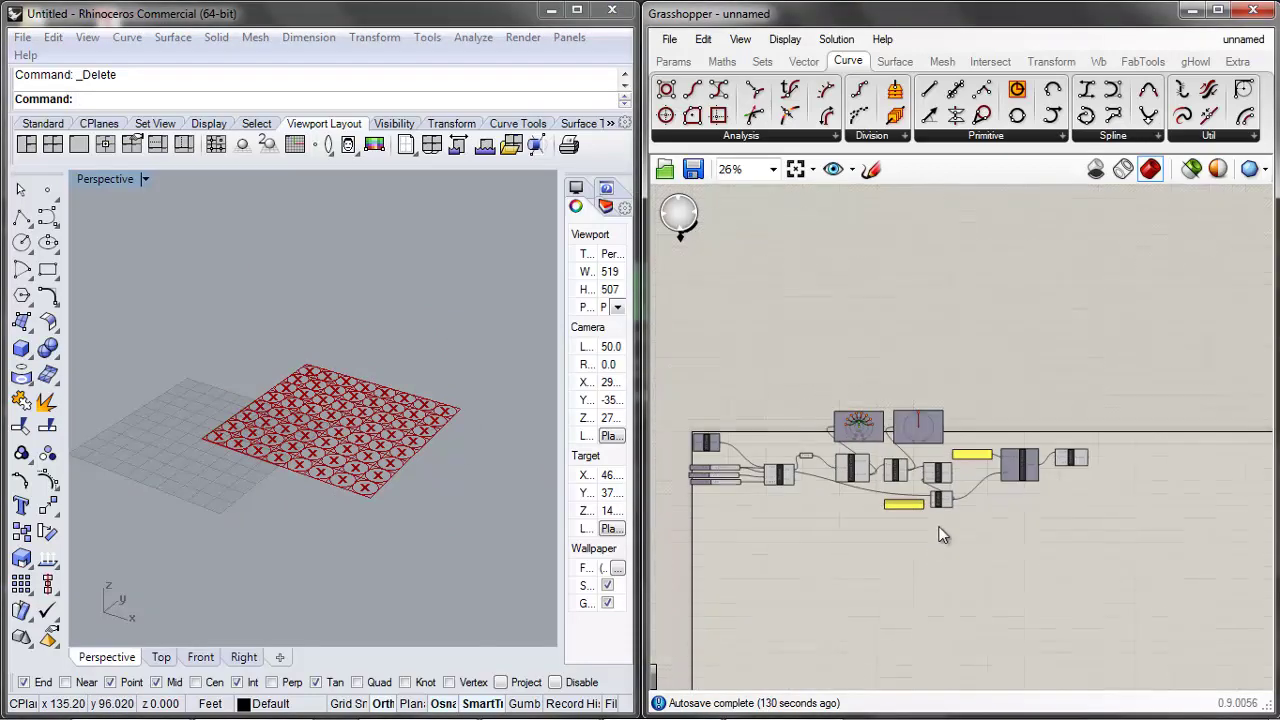
{"action": "scroll", "coordinate": [864, 362], "scroll_direction": "up", "scroll_amount": 3}
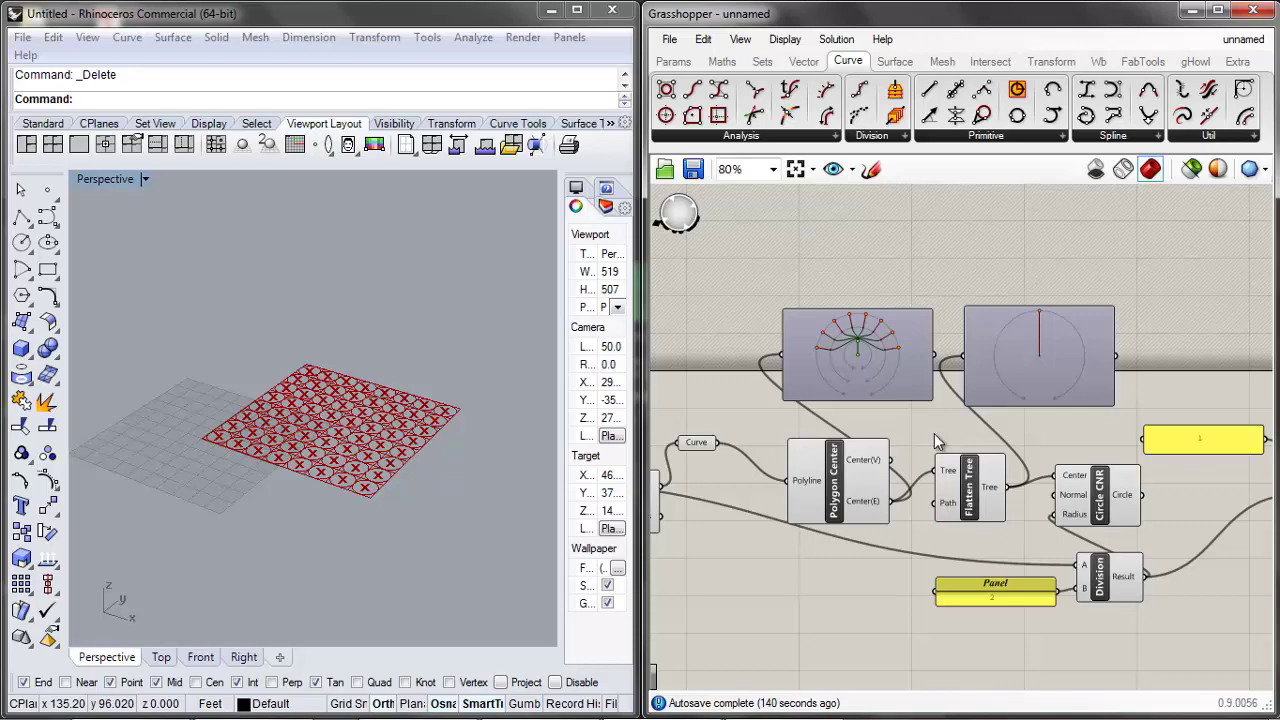
{"action": "scroll", "coordinate": [864, 403], "scroll_direction": "down", "scroll_amount": 2}
{"action": "scroll", "coordinate": [1171, 534], "scroll_direction": "up", "scroll_amount": 2}
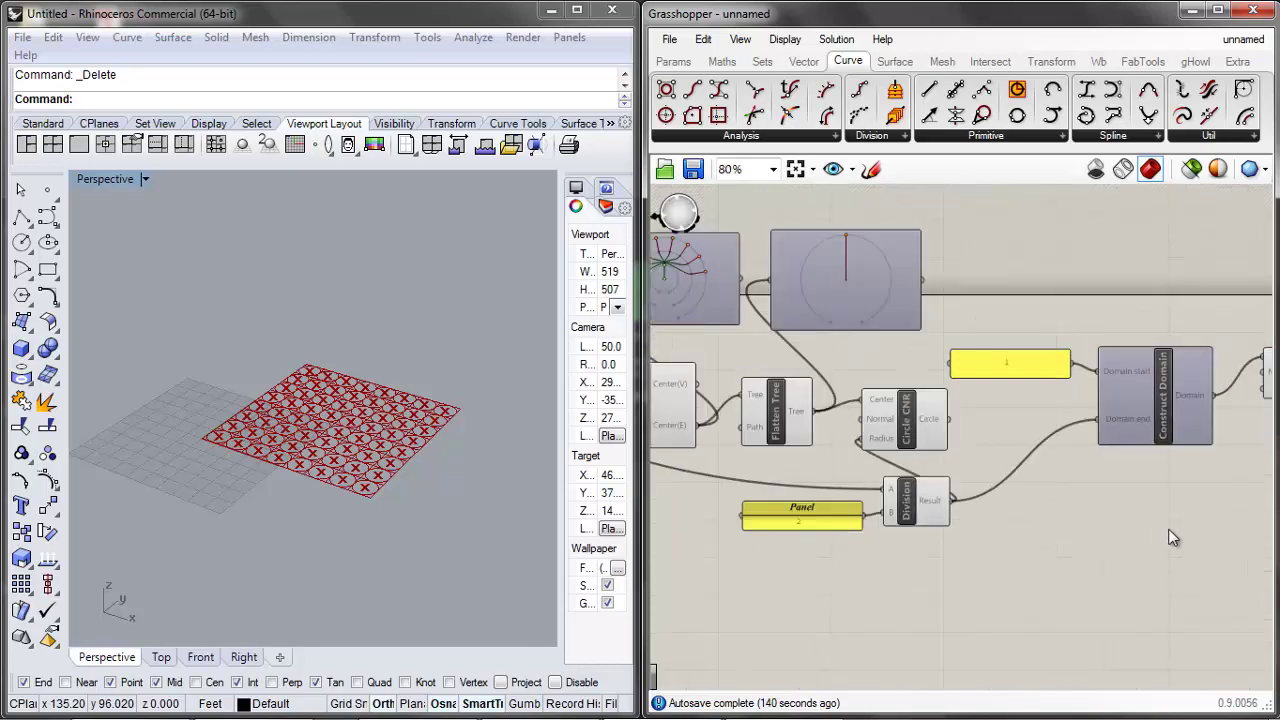
Add a List Length component and place it below Construct Domain
{"action": "double_click", "coordinate": [1045, 606]}
{"action": "type", "text": "list"}
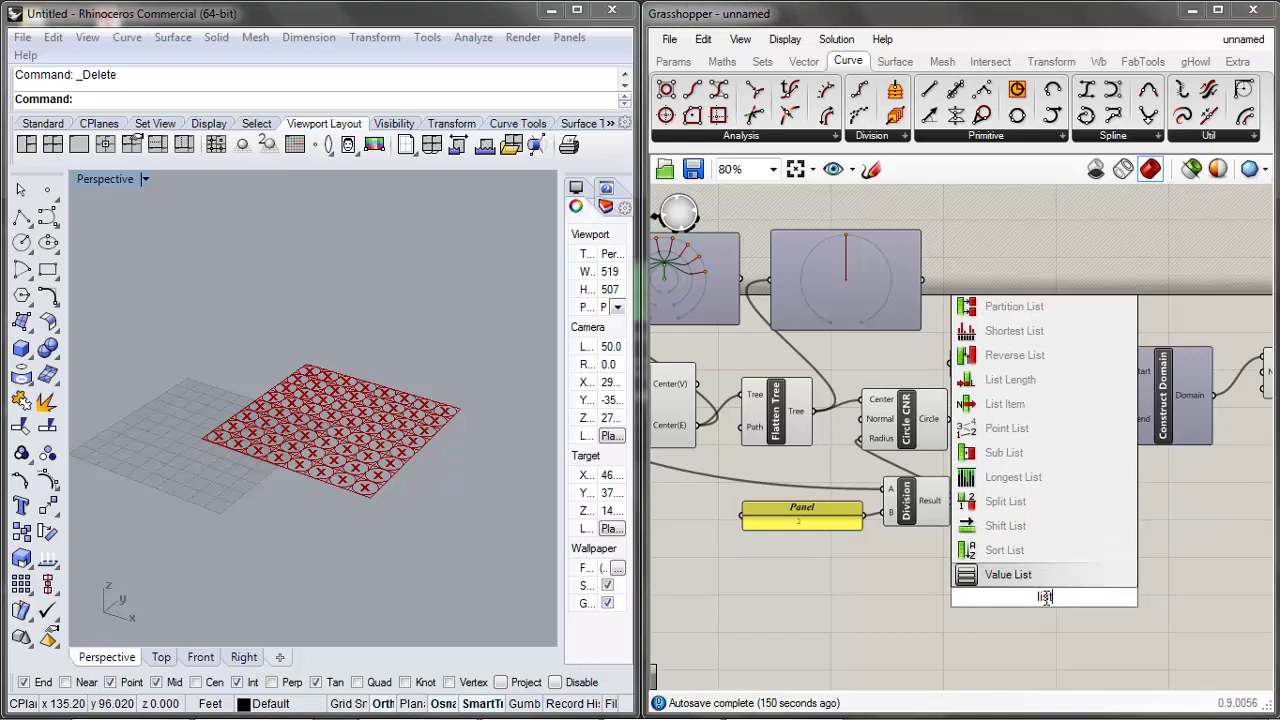
{"action": "left_click", "coordinate": [1004, 381]}
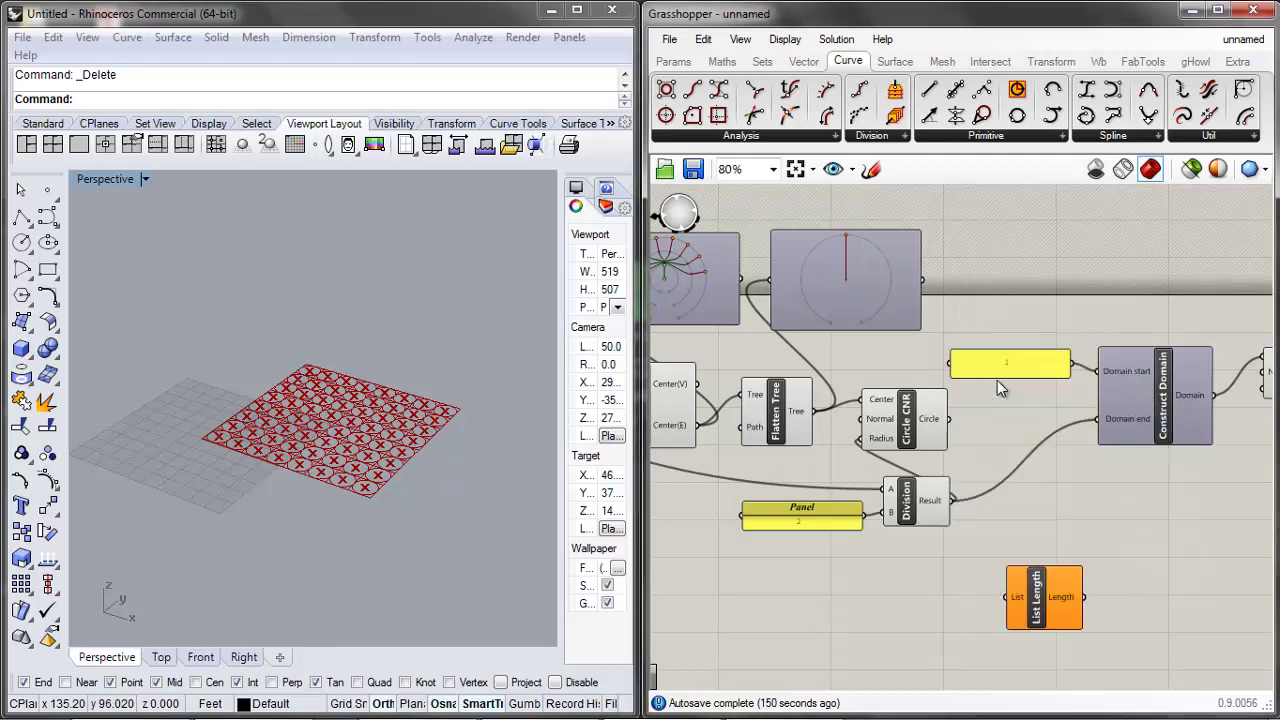
{"action": "scroll", "coordinate": [1018, 488], "scroll_direction": "down", "scroll_amount": 1}
{"action": "scroll", "coordinate": [1018, 488], "scroll_direction": "up", "scroll_amount": 2}
{"action": "left_click_drag", "start_coordinate": [1000, 548], "coordinate": [1168, 470]}
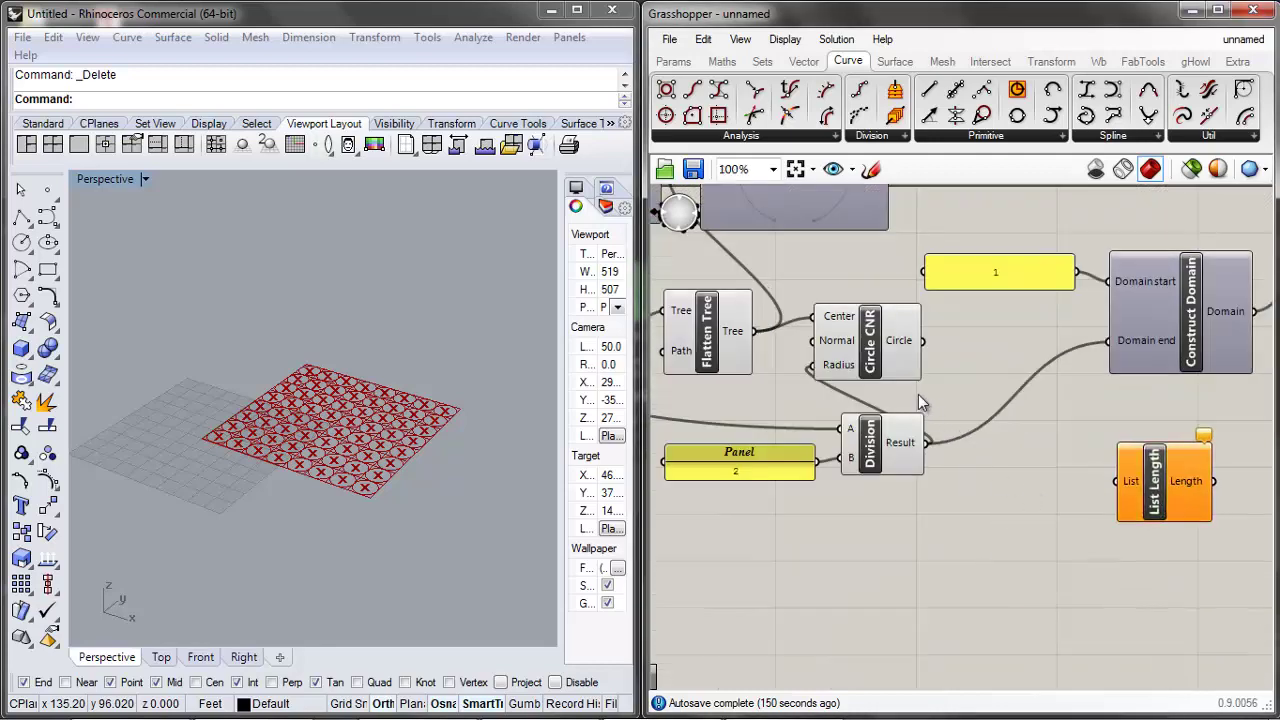
Connect Flatten Tree's Tree output to List Length's List input
{"action": "scroll", "coordinate": [760, 340], "scroll_direction": "down", "scroll_amount": 1}
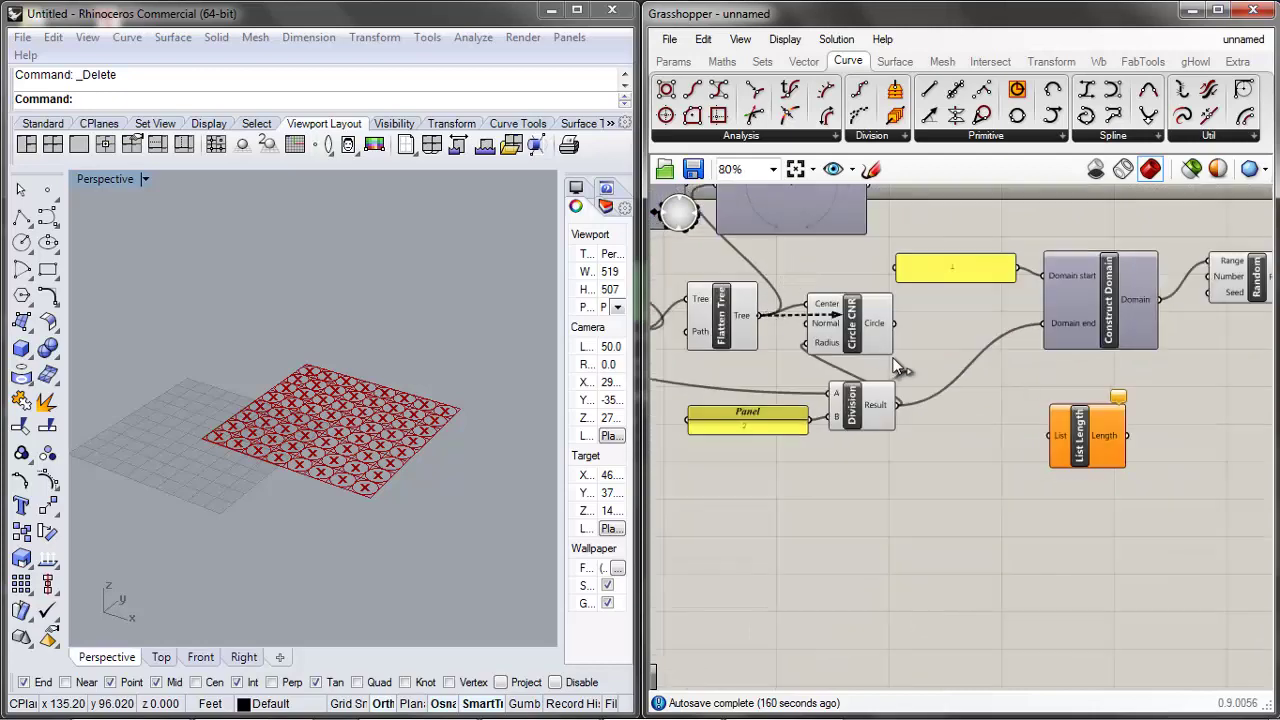
{"action": "left_click_drag", "start_coordinate": [758, 315], "coordinate": [1052, 437]}
{"action": "left_click", "coordinate": [1054, 450]}
Add a Panel beside List Length and connect the Length output to it
{"action": "right_click_drag", "start_coordinate": [1197, 372], "coordinate": [1067, 395]}
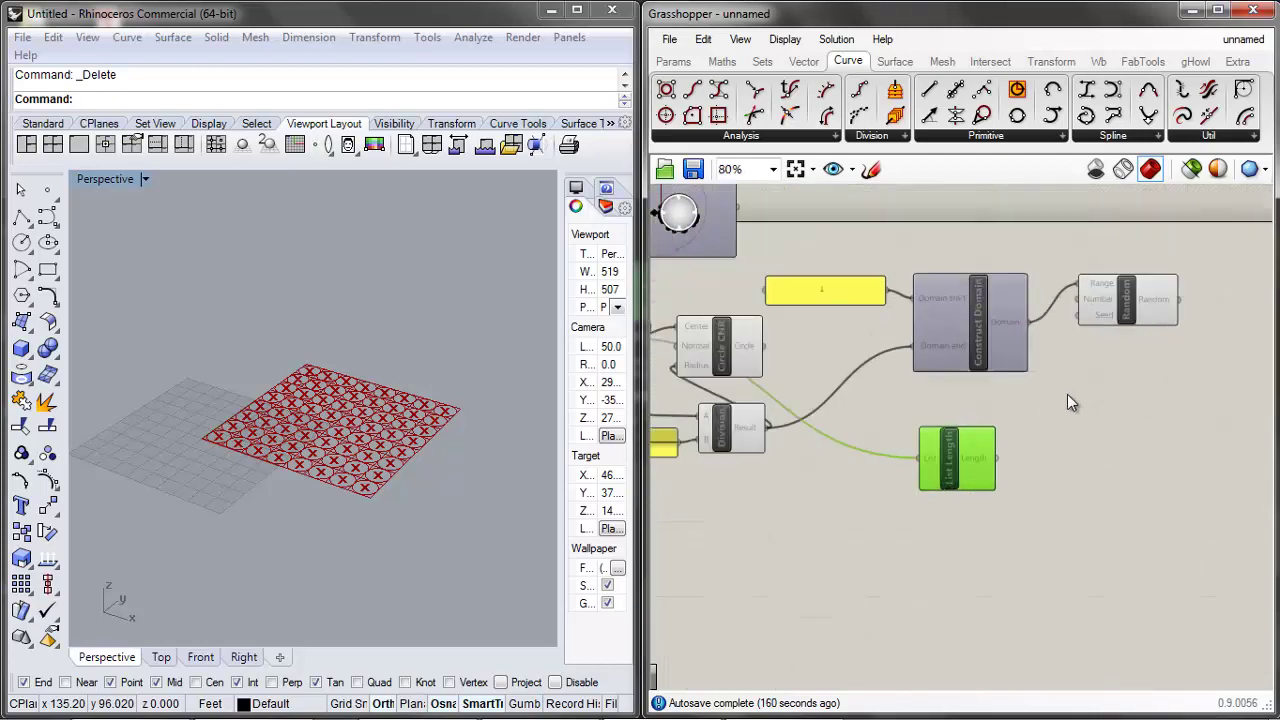
{"action": "left_click", "coordinate": [1018, 441]}
{"action": "double_click", "coordinate": [1042, 477]}
{"action": "type", "text": "panel"}
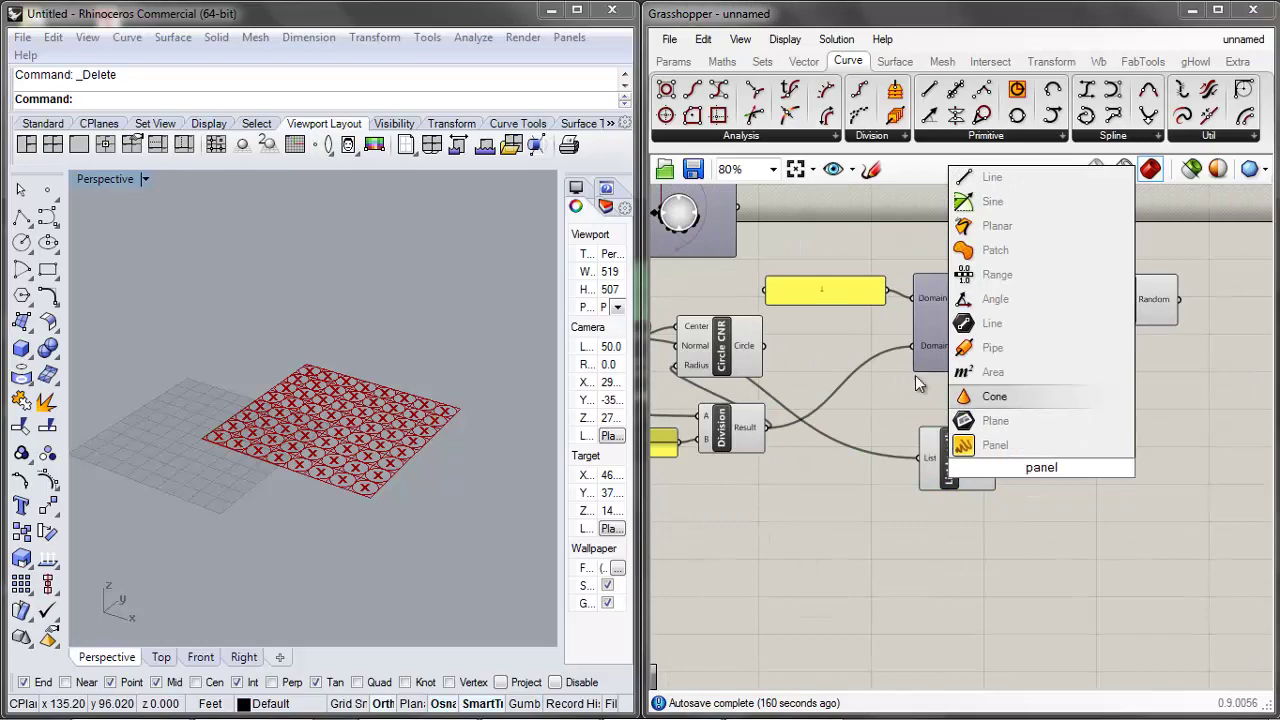
{"action": "left_click", "coordinate": [995, 445]}
{"action": "left_click", "coordinate": [1081, 472]}
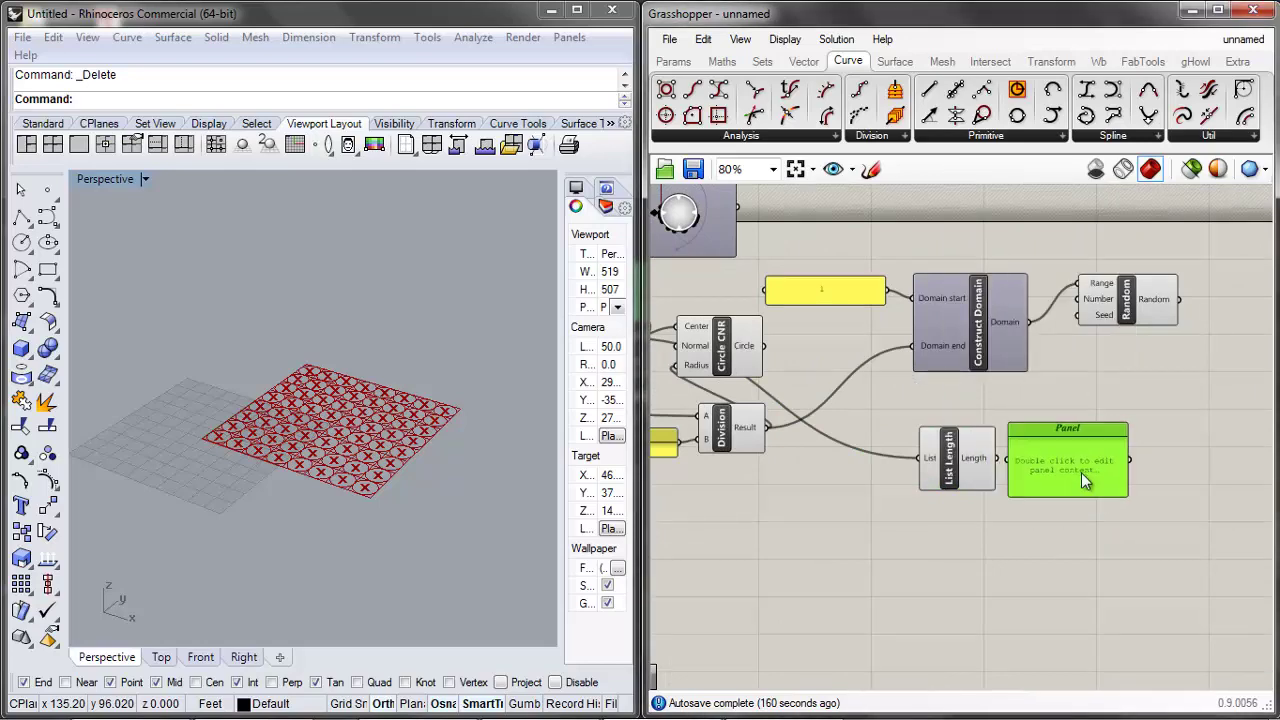
{"action": "left_click_drag", "start_coordinate": [1009, 462], "coordinate": [1048, 458]}
{"action": "left_click", "coordinate": [1137, 507]}
Set the Square grid's Extent X slider to 12
{"action": "scroll", "coordinate": [1160, 515], "scroll_direction": "down", "scroll_amount": 5}
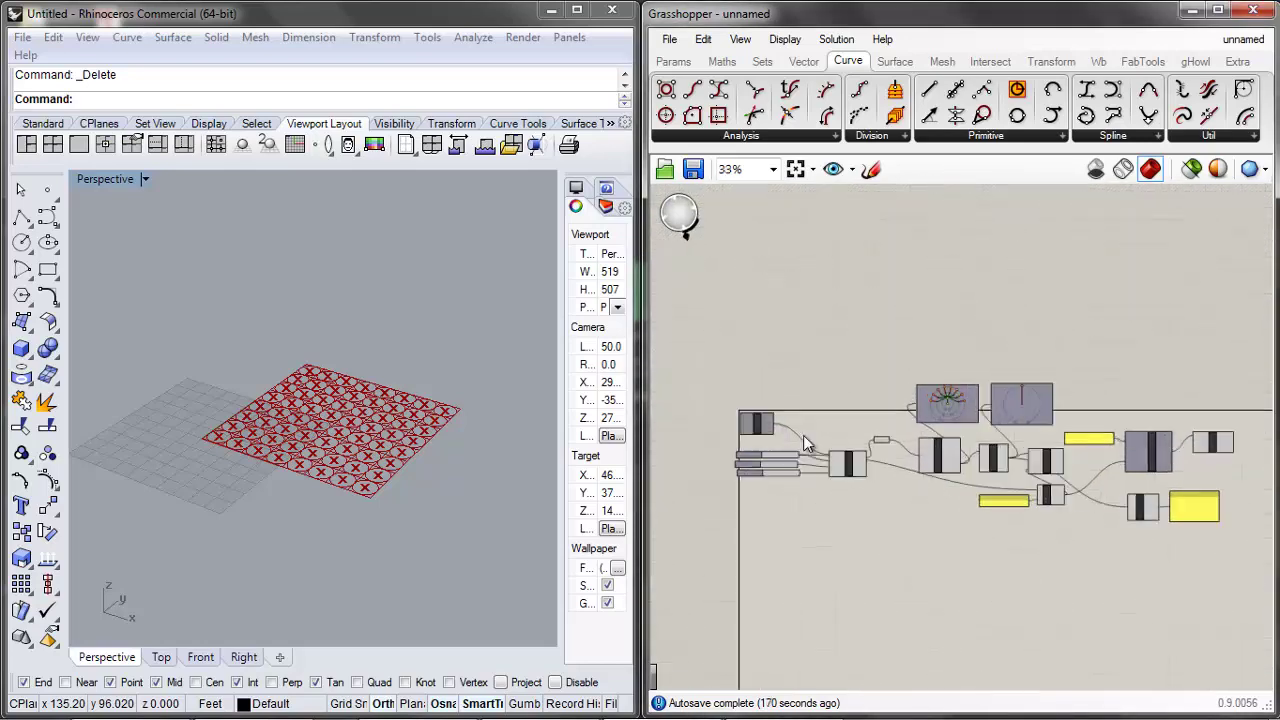
{"action": "scroll", "coordinate": [800, 440], "scroll_direction": "up", "scroll_amount": 6}
{"action": "scroll", "coordinate": [714, 486], "scroll_direction": "up", "scroll_amount": 2}
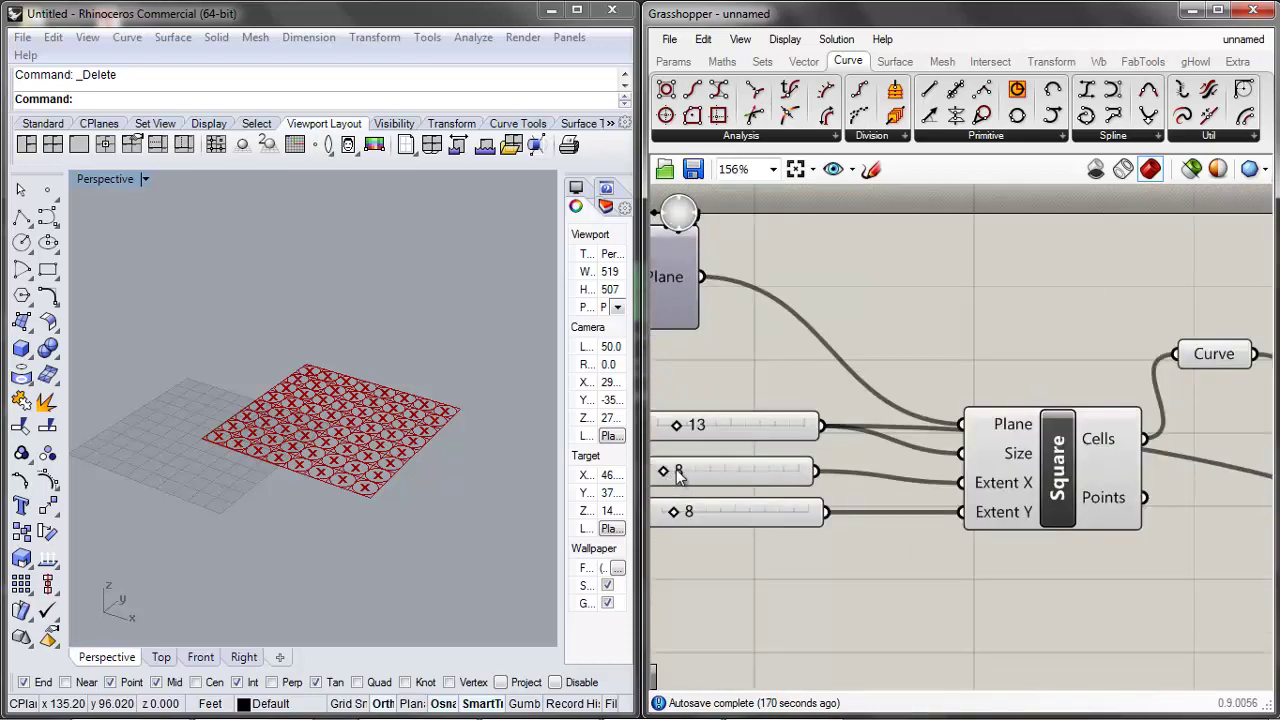
{"action": "mouse_move", "coordinate": [666, 471]}
{"action": "left_mouse_down"}
{"action": "mouse_move", "coordinate": [681, 471]}
{"action": "mouse_move", "coordinate": [672, 476]}
{"action": "left_mouse_up"}
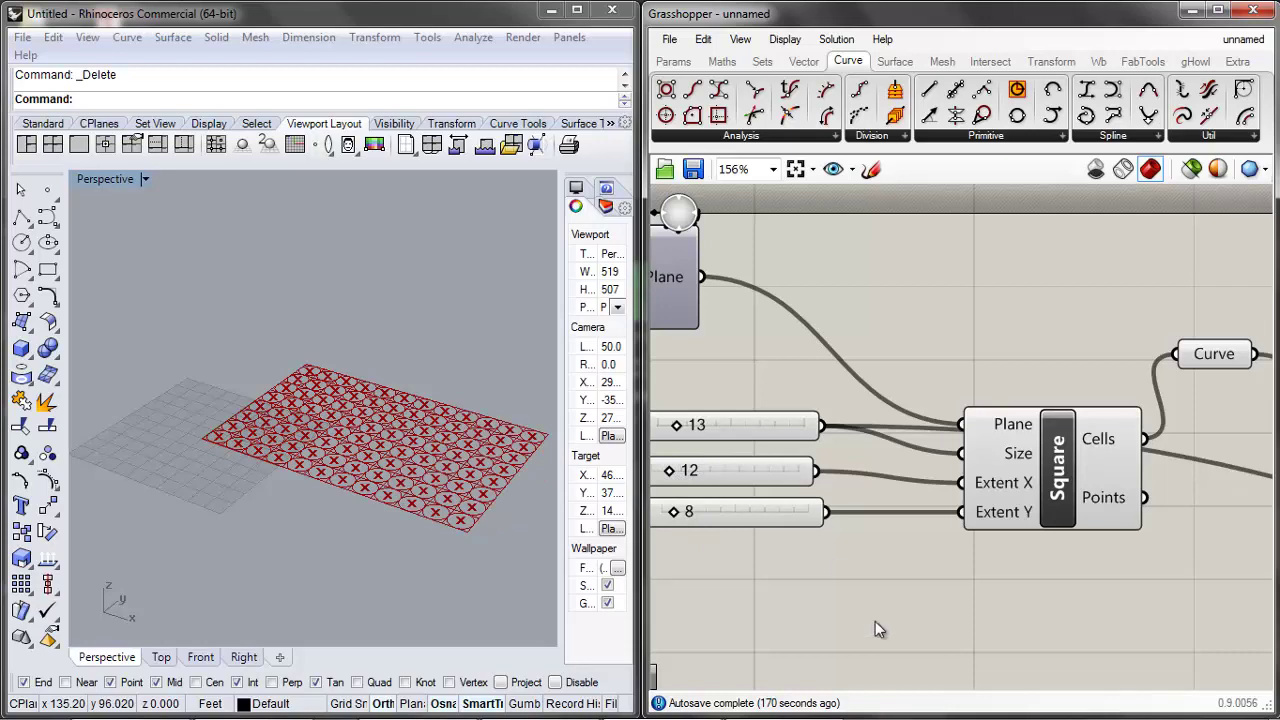
Check the List Length Panel, connect its output to Random's Number input, and move Random slightly away from Construct Domain
{"action": "scroll", "coordinate": [827, 534], "scroll_direction": "down", "scroll_amount": 5}
{"action": "scroll", "coordinate": [790, 505], "scroll_direction": "down", "scroll_amount": 4}
{"action": "scroll", "coordinate": [1066, 567], "scroll_direction": "up", "scroll_amount": 7}
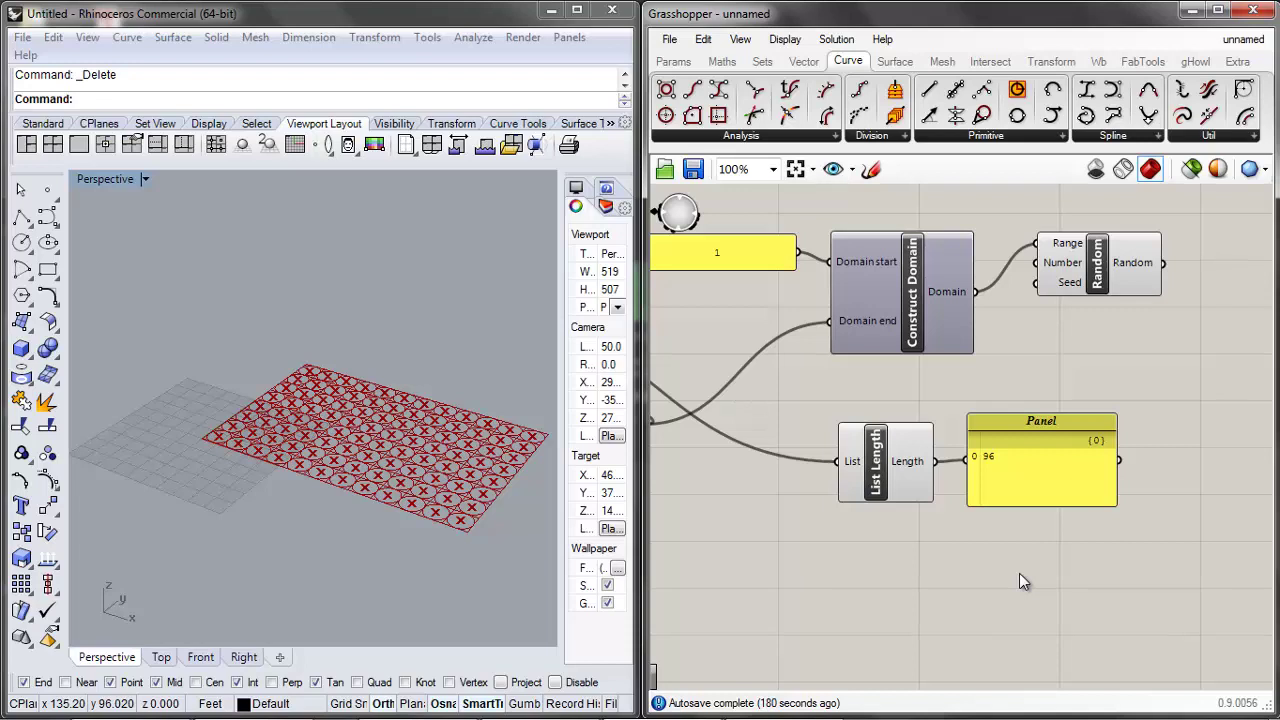
{"action": "scroll", "coordinate": [1019, 573], "scroll_direction": "down", "scroll_amount": 3}
{"action": "scroll", "coordinate": [1090, 578], "scroll_direction": "up", "scroll_amount": 3}
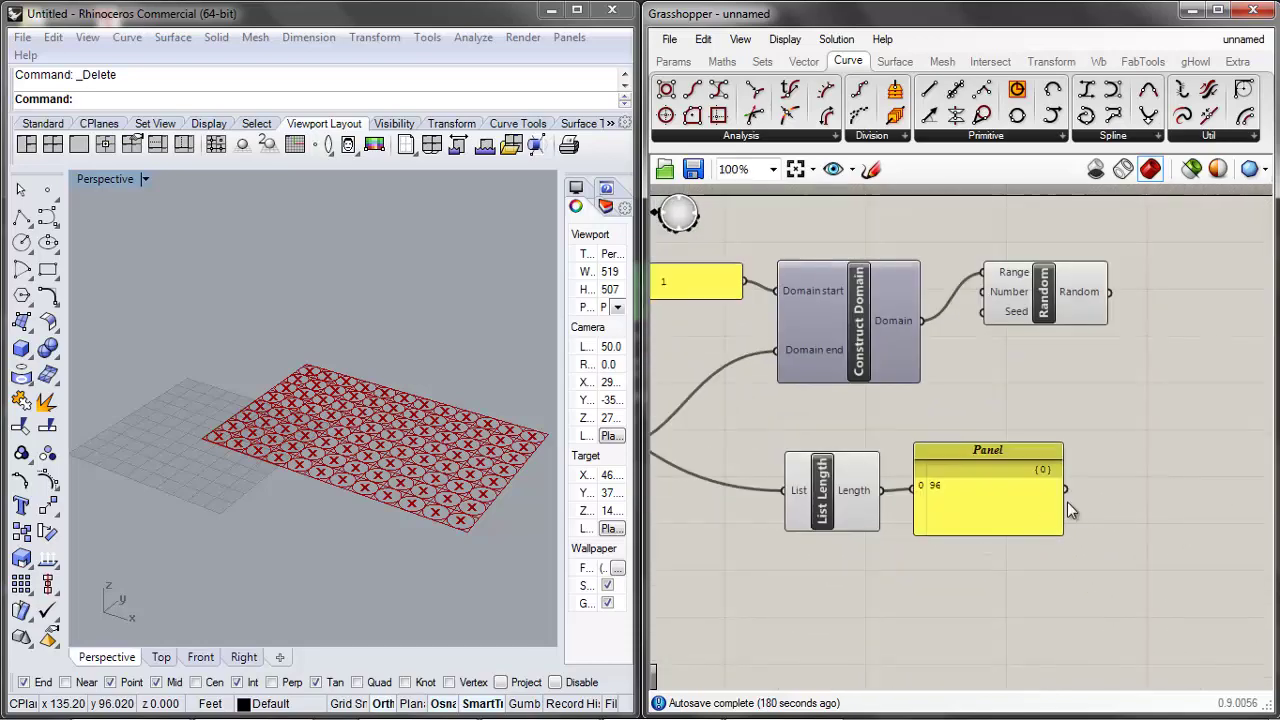
{"action": "left_click_drag", "start_coordinate": [1065, 490], "coordinate": [985, 292]}
{"action": "left_click_drag", "start_coordinate": [1083, 299], "coordinate": [1119, 314]}
Duplicate Circle CNR with its inputs beyond Random and replace the copy's Radius input with Random's output
{"action": "scroll", "coordinate": [840, 375], "scroll_direction": "up", "scroll_amount": 5}
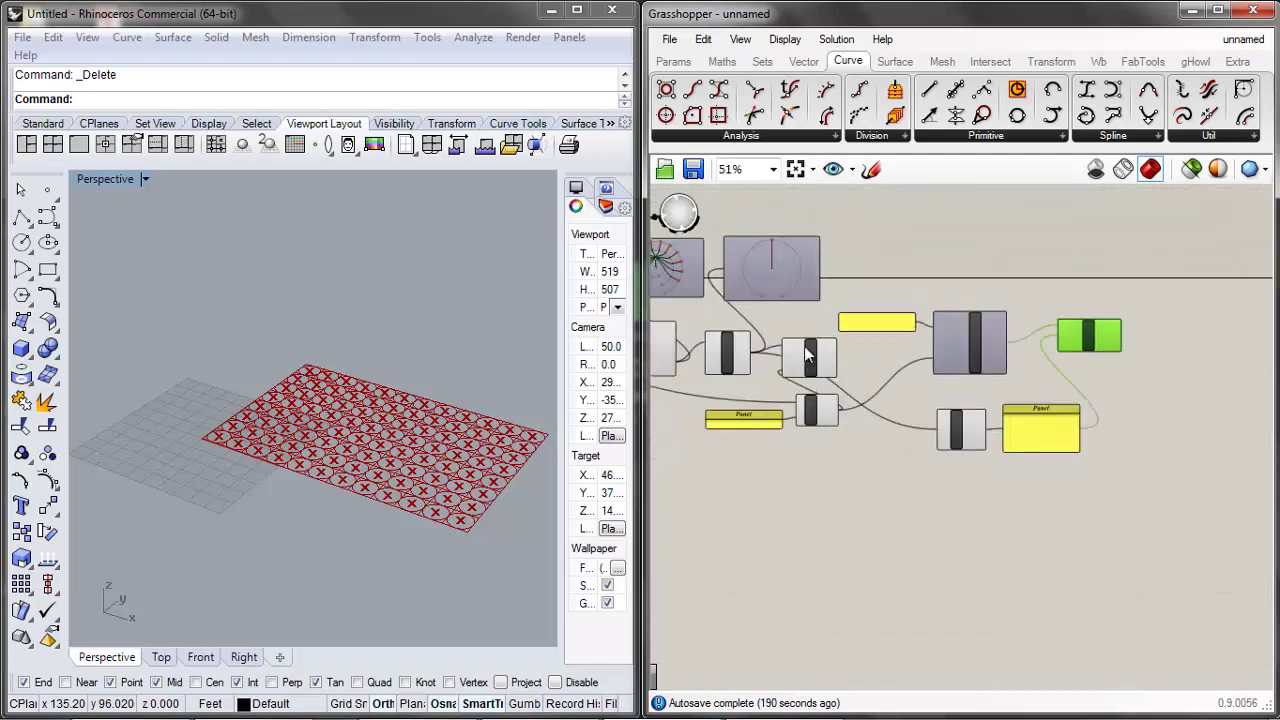
{"action": "left_click", "coordinate": [806, 355]}
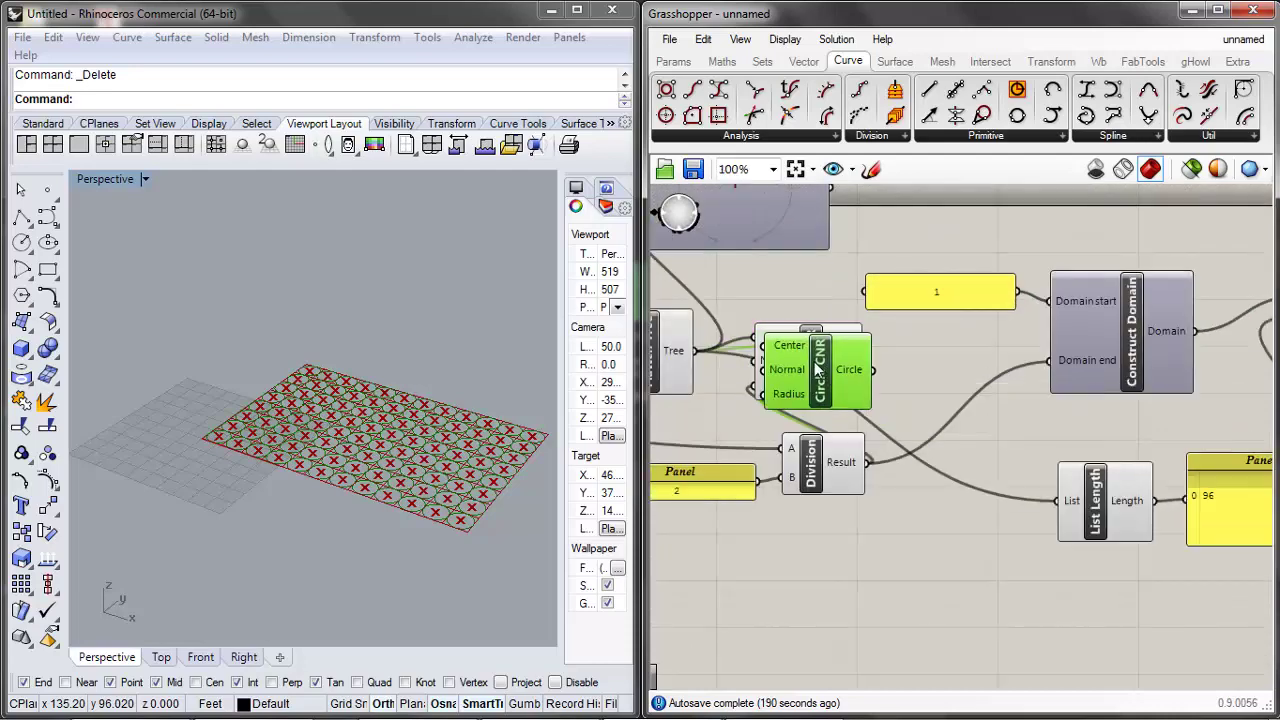
{"action": "scroll", "coordinate": [753, 352], "scroll_direction": "down", "scroll_amount": 5}
{"action": "scroll", "coordinate": [1007, 360], "scroll_direction": "up", "scroll_amount": 3}
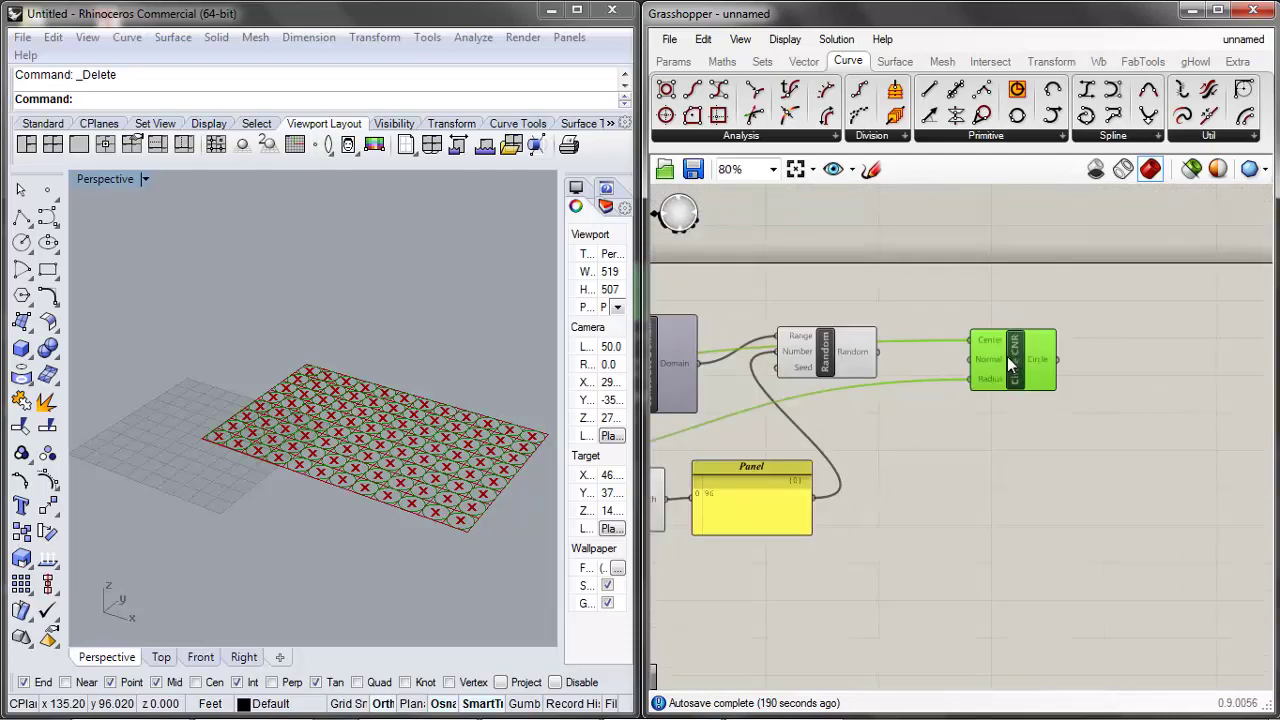
{"action": "left_click", "coordinate": [996, 407]}
{"action": "scroll", "coordinate": [992, 361], "scroll_direction": "up", "scroll_amount": 2}
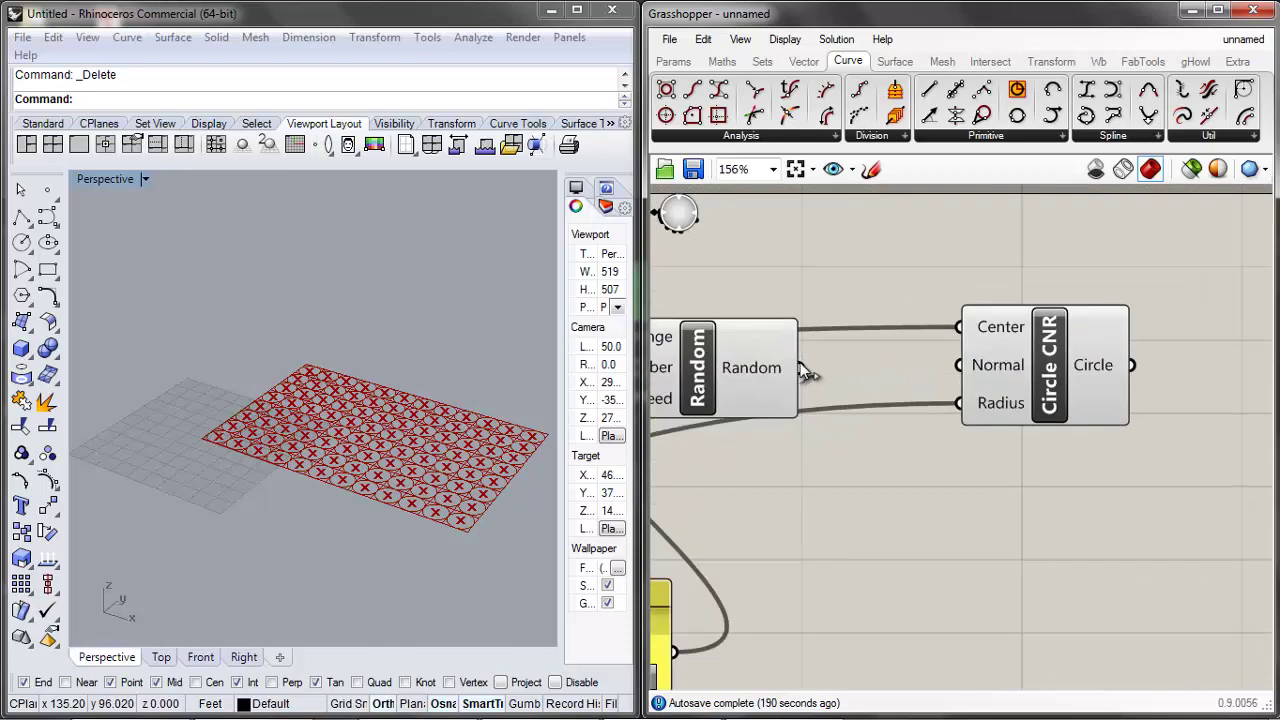
{"action": "left_click_drag", "start_coordinate": [801, 366], "coordinate": [958, 404]}
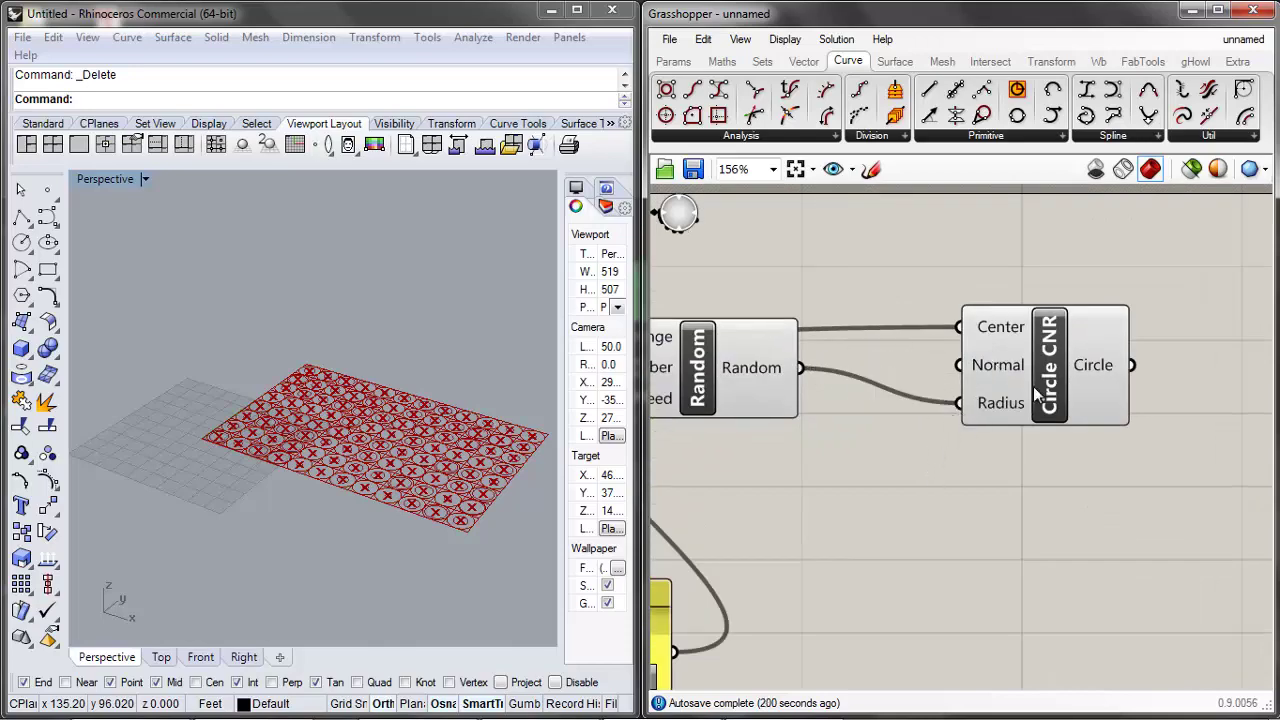
Turn off the preview of the original Circle CNR beside Flatten Tree
{"action": "scroll", "coordinate": [1037, 394], "scroll_direction": "down", "scroll_amount": 3}
{"action": "scroll", "coordinate": [841, 457], "scroll_direction": "up", "scroll_amount": 1}
{"action": "left_click", "coordinate": [829, 440]}
{"action": "middle_click", "coordinate": [829, 440]}
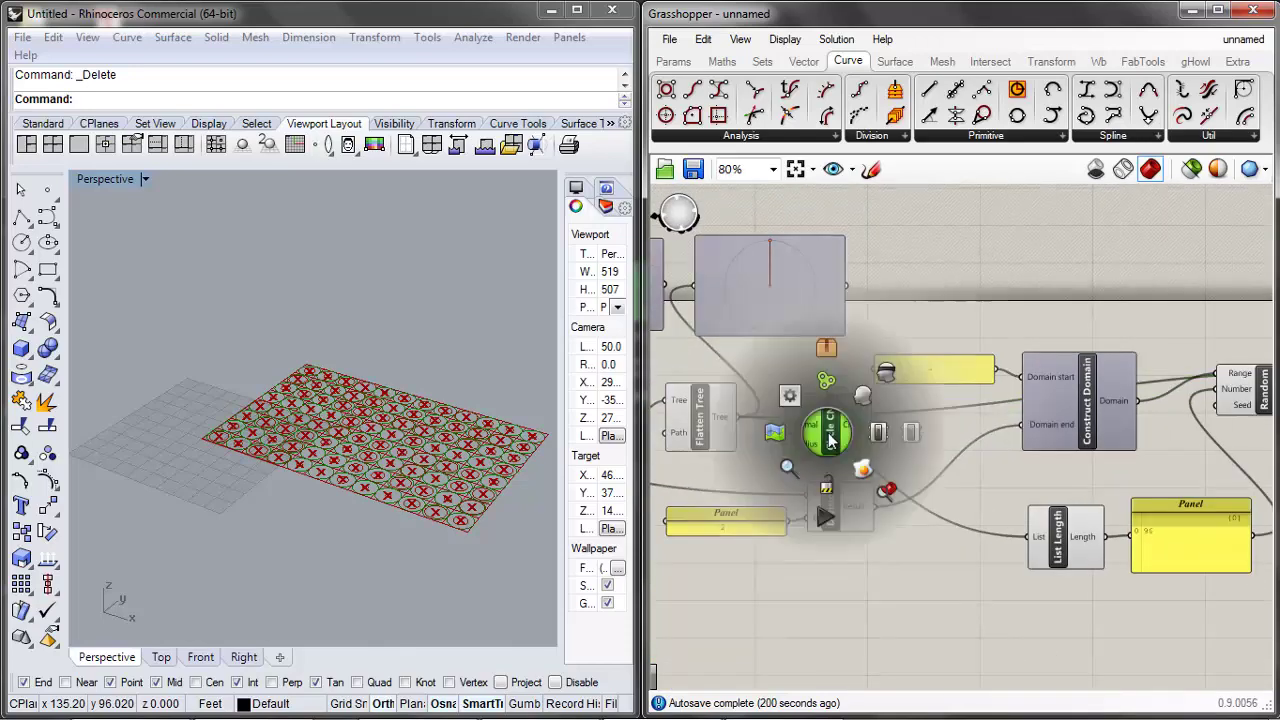
{"action": "scroll", "coordinate": [437, 462], "scroll_direction": "up", "scroll_amount": 3}
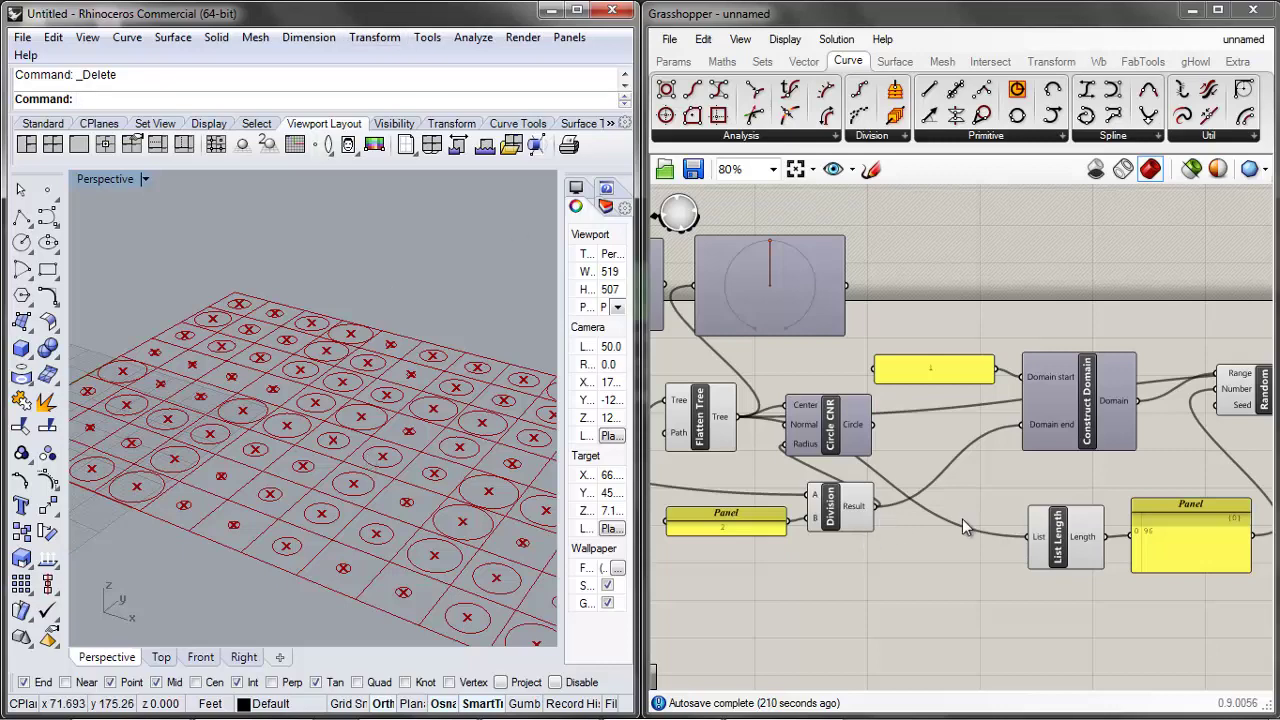
Set the Square grid's Size slider to 9 and its Extent Y slider to 14
{"action": "scroll", "coordinate": [1082, 375], "scroll_direction": "down", "scroll_amount": 8}
{"action": "scroll", "coordinate": [880, 360], "scroll_direction": "up", "scroll_amount": 10}
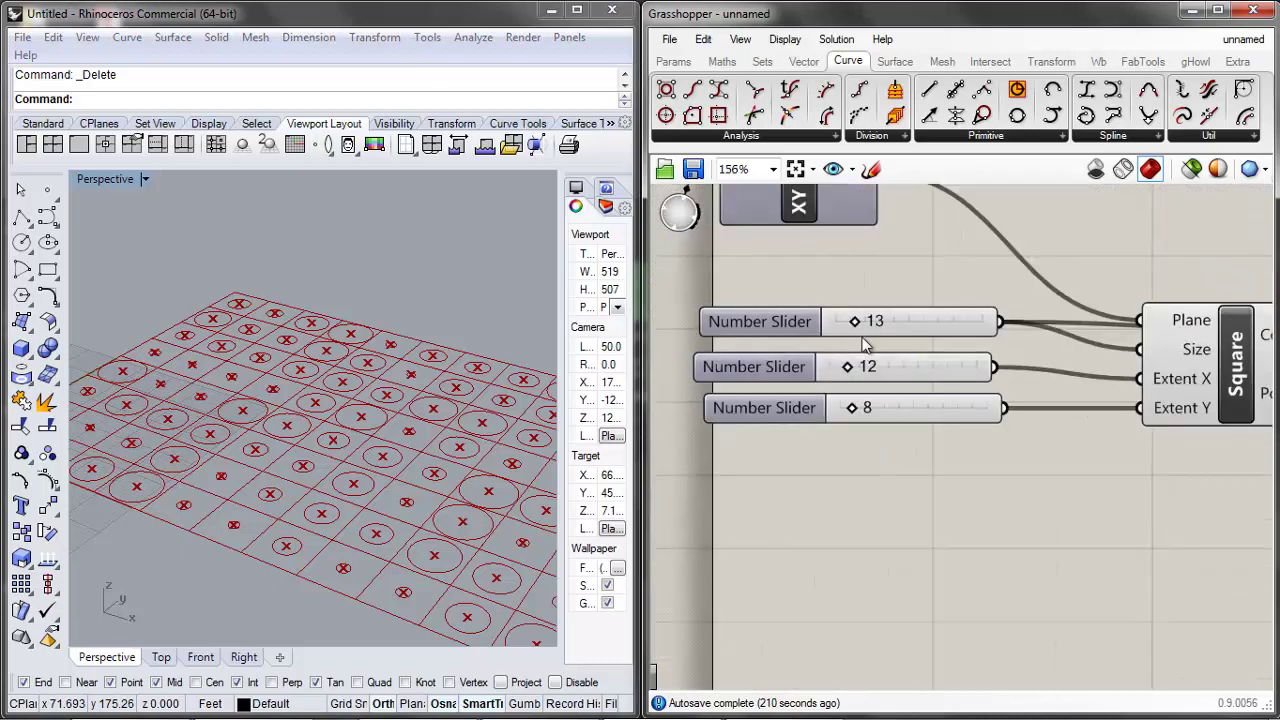
{"action": "left_click_drag", "start_coordinate": [857, 324], "coordinate": [850, 323]}
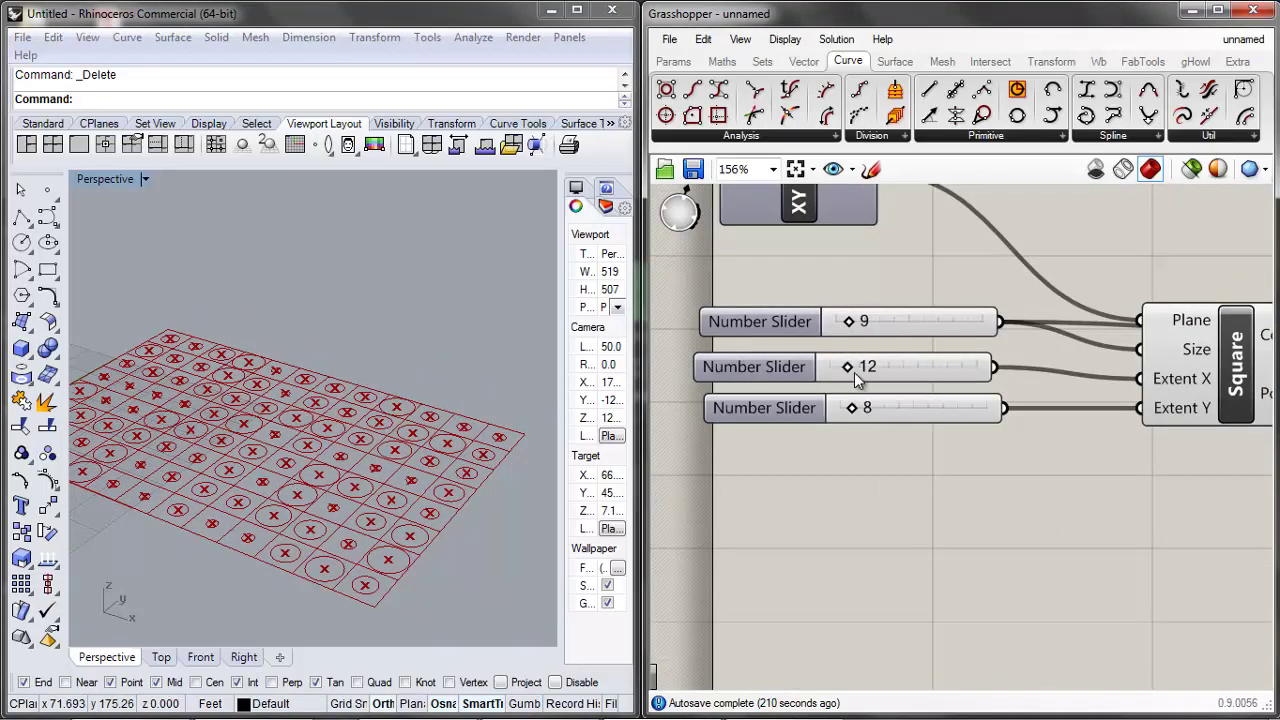
{"action": "left_click_drag", "start_coordinate": [852, 408], "coordinate": [861, 410]}
{"action": "scroll", "coordinate": [856, 442], "scroll_direction": "down", "scroll_amount": 3}
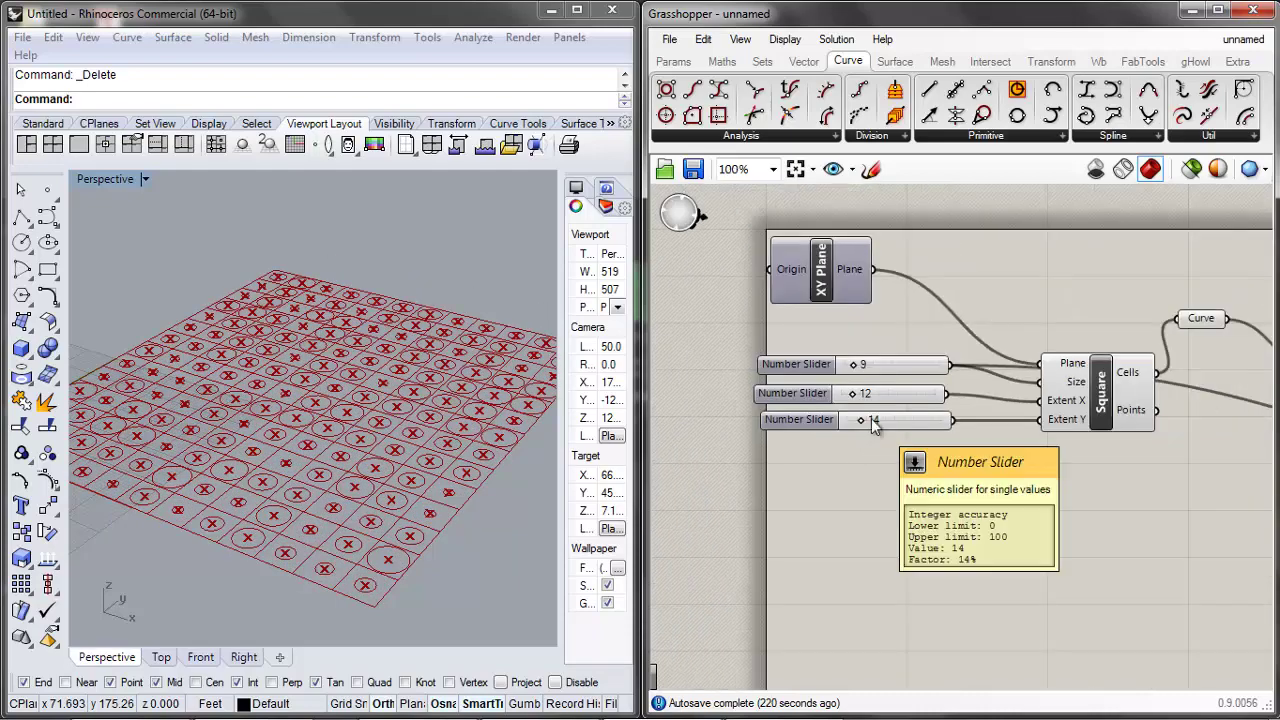
Duplicate the Extent Y number slider and place the copy below Random
{"action": "left_click", "coordinate": [900, 418]}
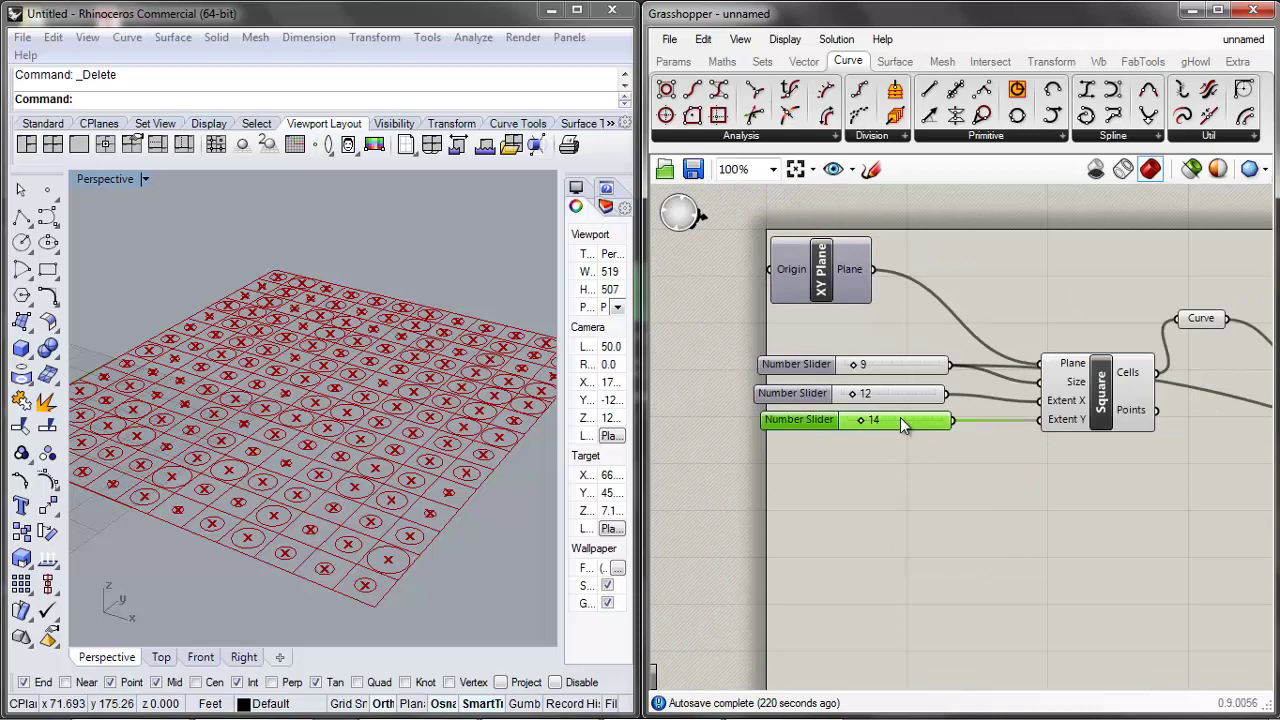
{"action": "scroll", "coordinate": [810, 430], "scroll_direction": "down", "scroll_amount": 10}
{"action": "scroll", "coordinate": [927, 483], "scroll_direction": "up", "scroll_amount": 4}
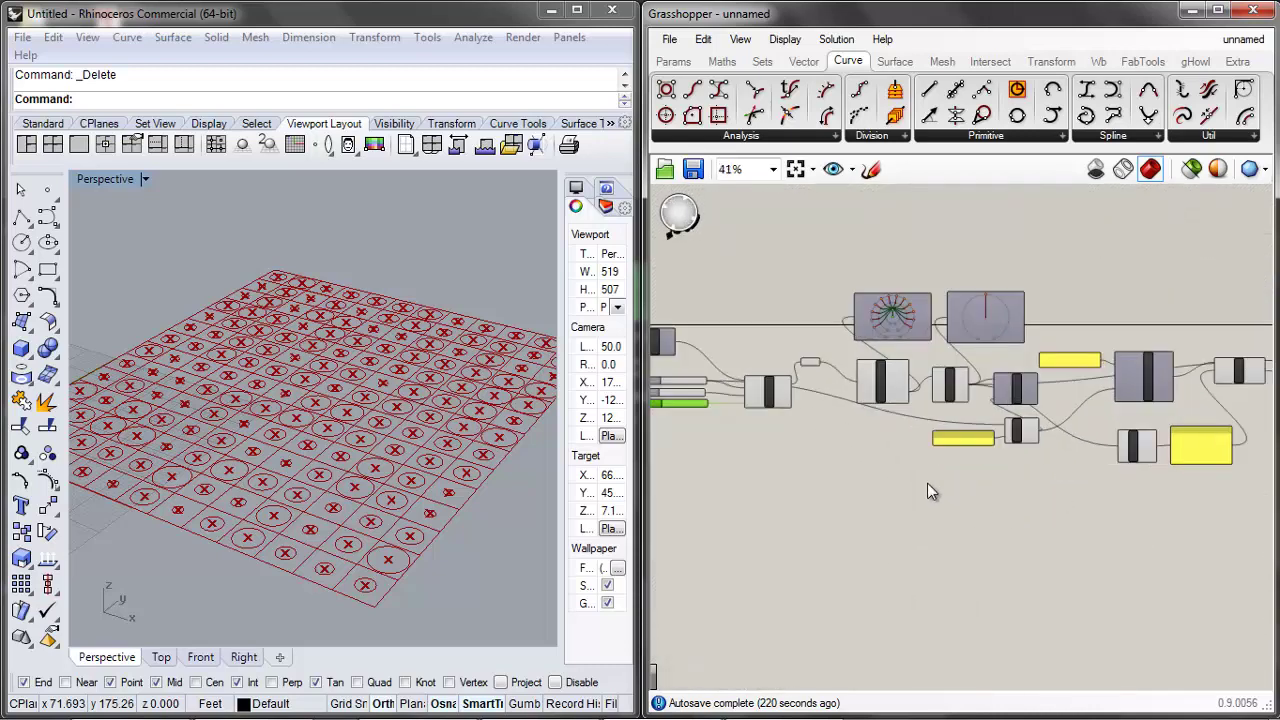
{"action": "left_click_drag", "start_coordinate": [700, 418], "coordinate": [836, 480]}
{"action": "scroll", "coordinate": [1014, 529], "scroll_direction": "down", "scroll_amount": 4}
{"action": "scroll", "coordinate": [1030, 362], "scroll_direction": "up", "scroll_amount": 5}
{"action": "scroll", "coordinate": [996, 488], "scroll_direction": "up", "scroll_amount": 4}
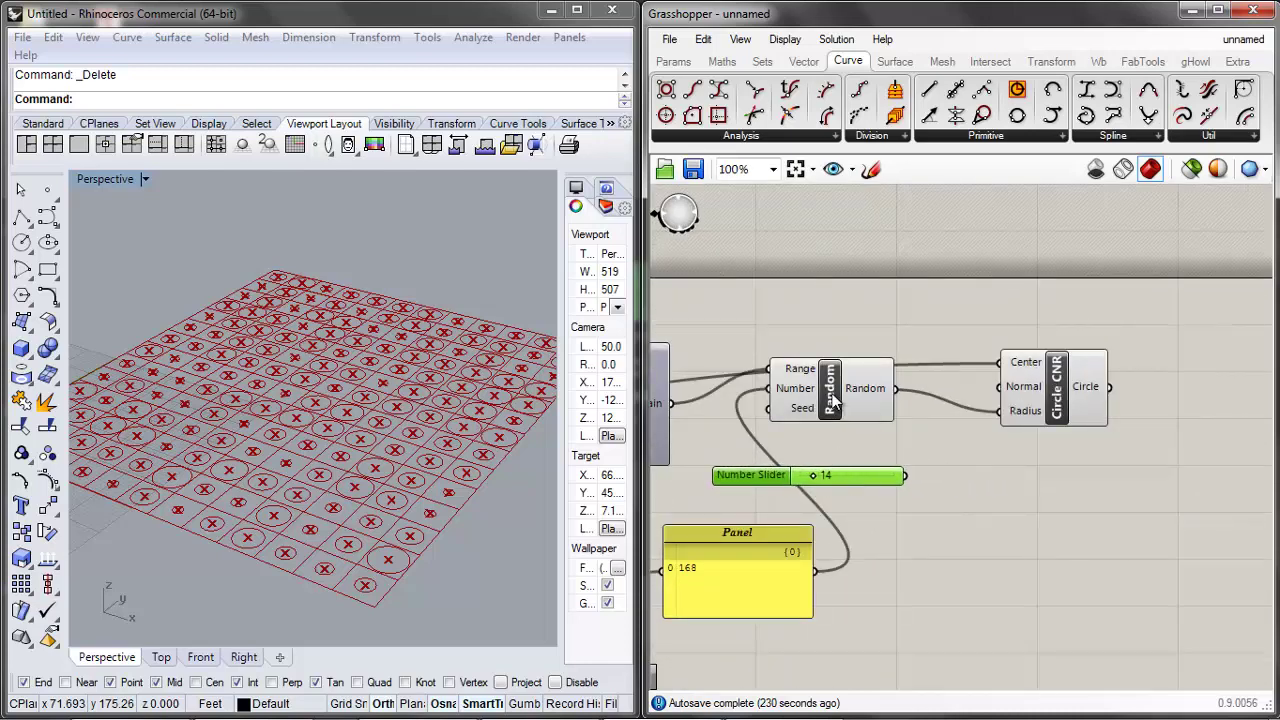
Shift Random toward Circle CNR, connect the copied slider to its Seed input, and set that slider to 99
{"action": "left_click_drag", "start_coordinate": [829, 404], "coordinate": [877, 415]}
{"action": "left_click_drag", "start_coordinate": [906, 476], "coordinate": [818, 426]}
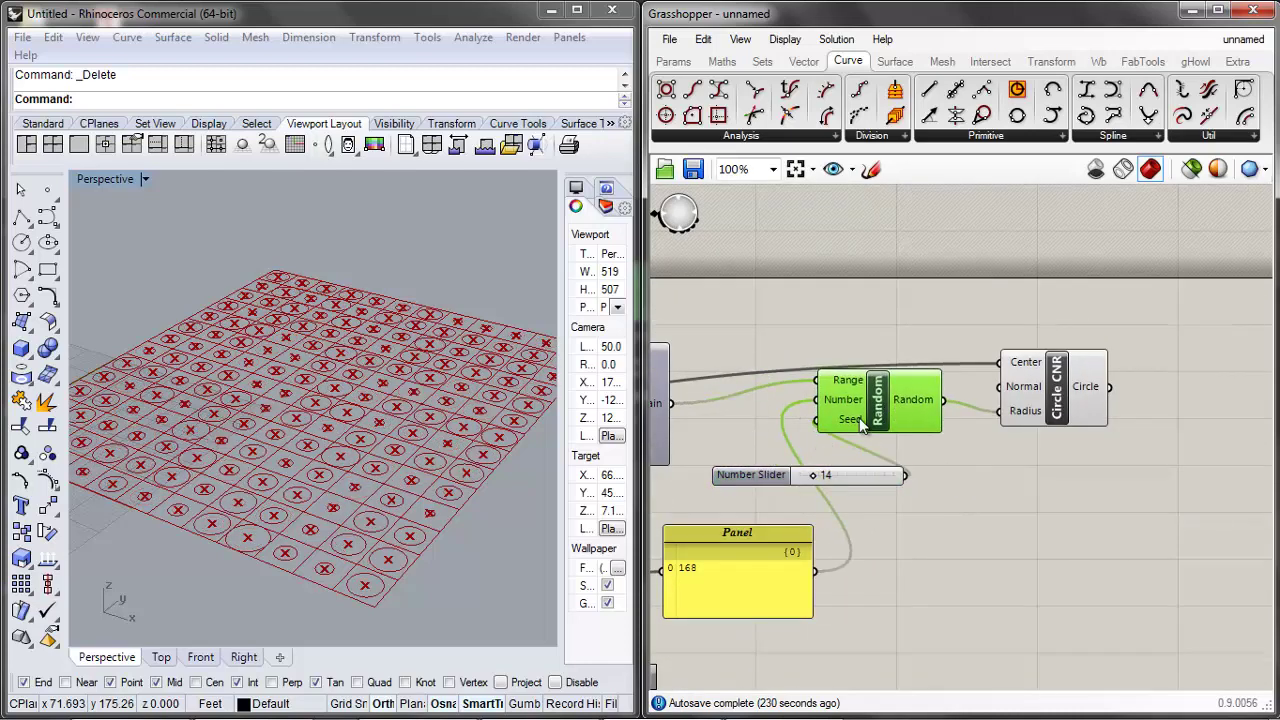
{"action": "left_click", "coordinate": [865, 450]}
{"action": "left_click_drag", "start_coordinate": [812, 480], "coordinate": [899, 489]}
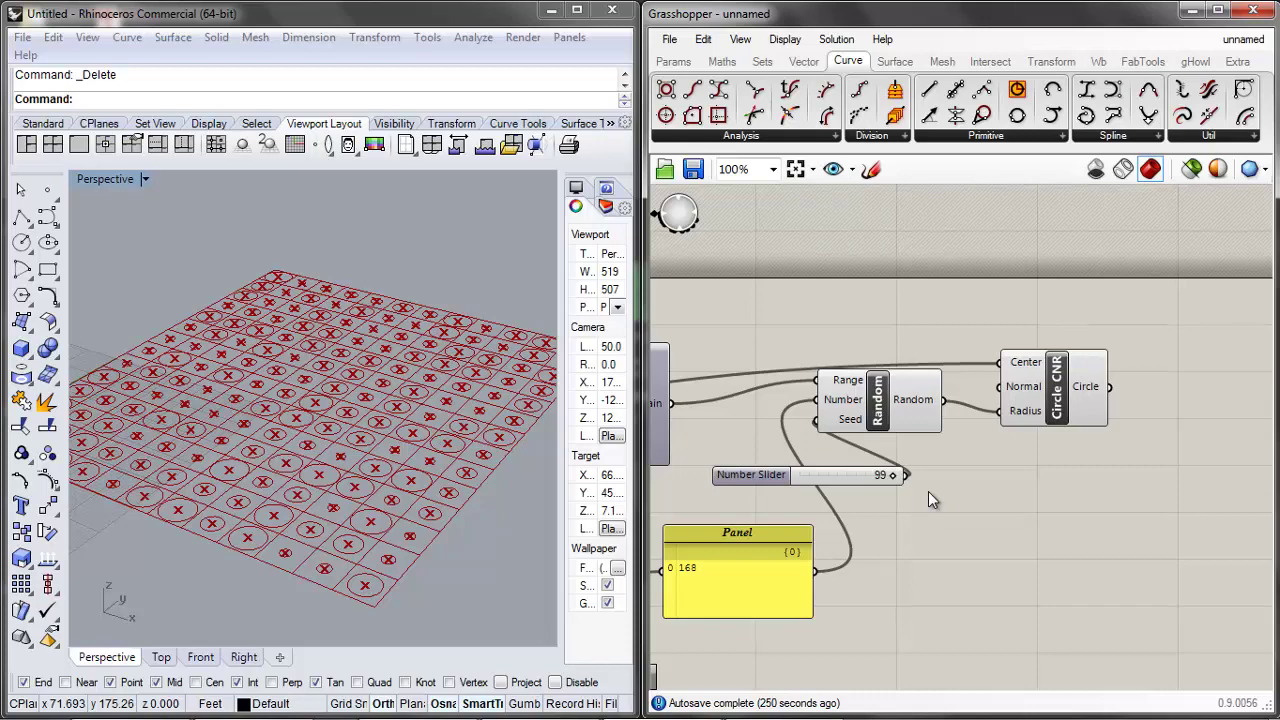
Move the randomized Circle CNR close beside Random
{"action": "left_click_drag", "start_coordinate": [1083, 396], "coordinate": [1032, 416]}
{"action": "left_click", "coordinate": [1049, 449]}
{"action": "scroll", "coordinate": [1000, 428], "scroll_direction": "down", "scroll_amount": 1}
{"action": "right_click_drag", "start_coordinate": [996, 427], "coordinate": [1017, 399]}
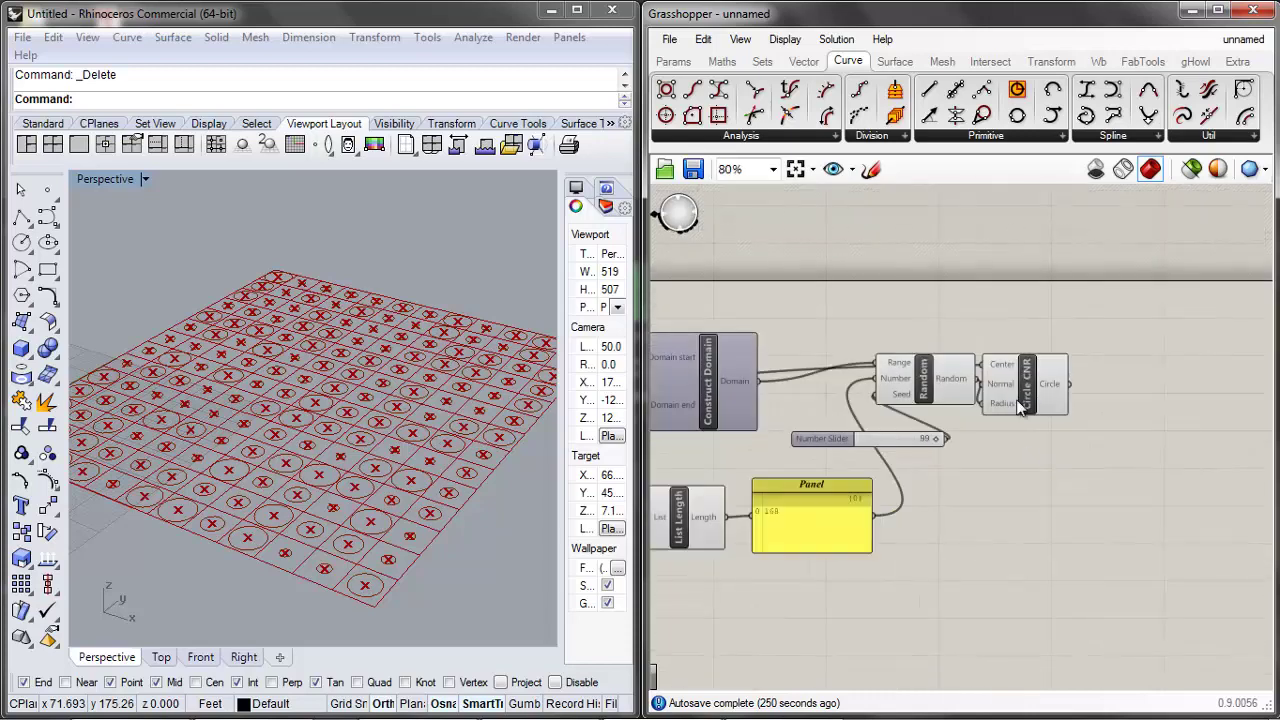
Highlight the random-radius circles in Rhino and review the complete definition
{"action": "left_click", "coordinate": [1022, 400]}
{"action": "scroll", "coordinate": [900, 470], "scroll_direction": "down", "scroll_amount": 6}
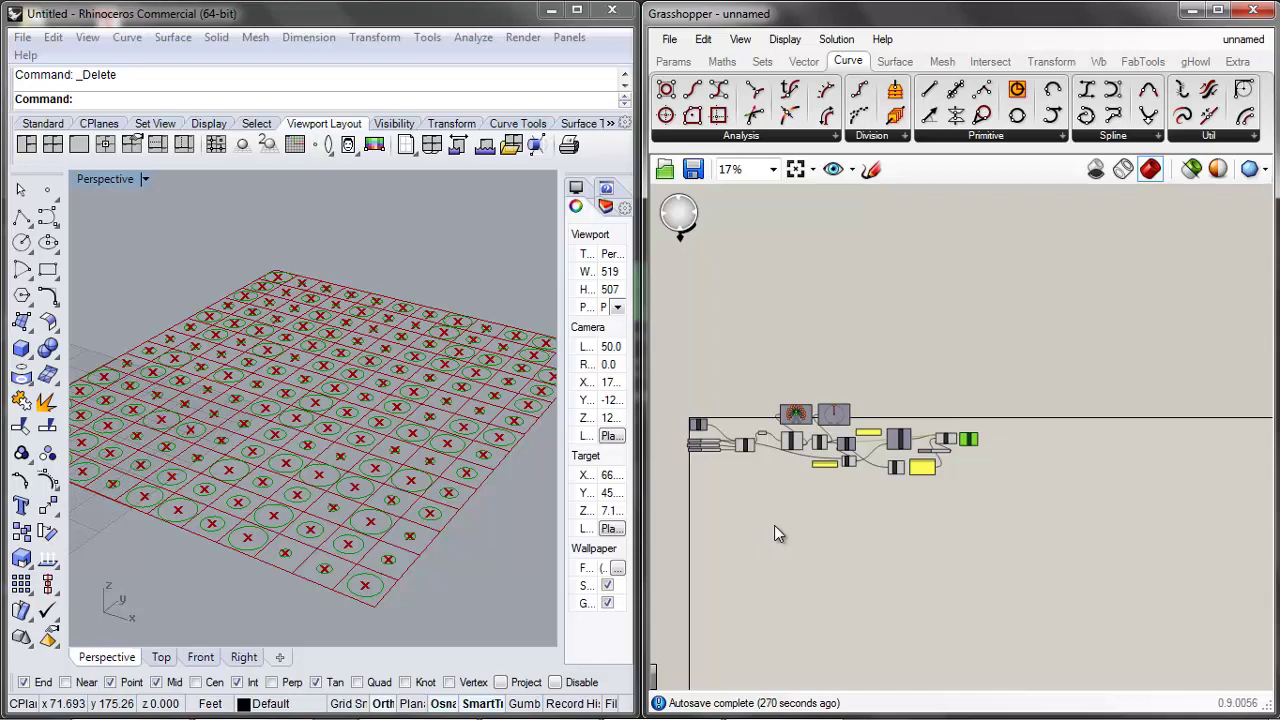
{"action": "left_click", "coordinate": [779, 533]}
{"action": "left_click", "coordinate": [282, 440]}
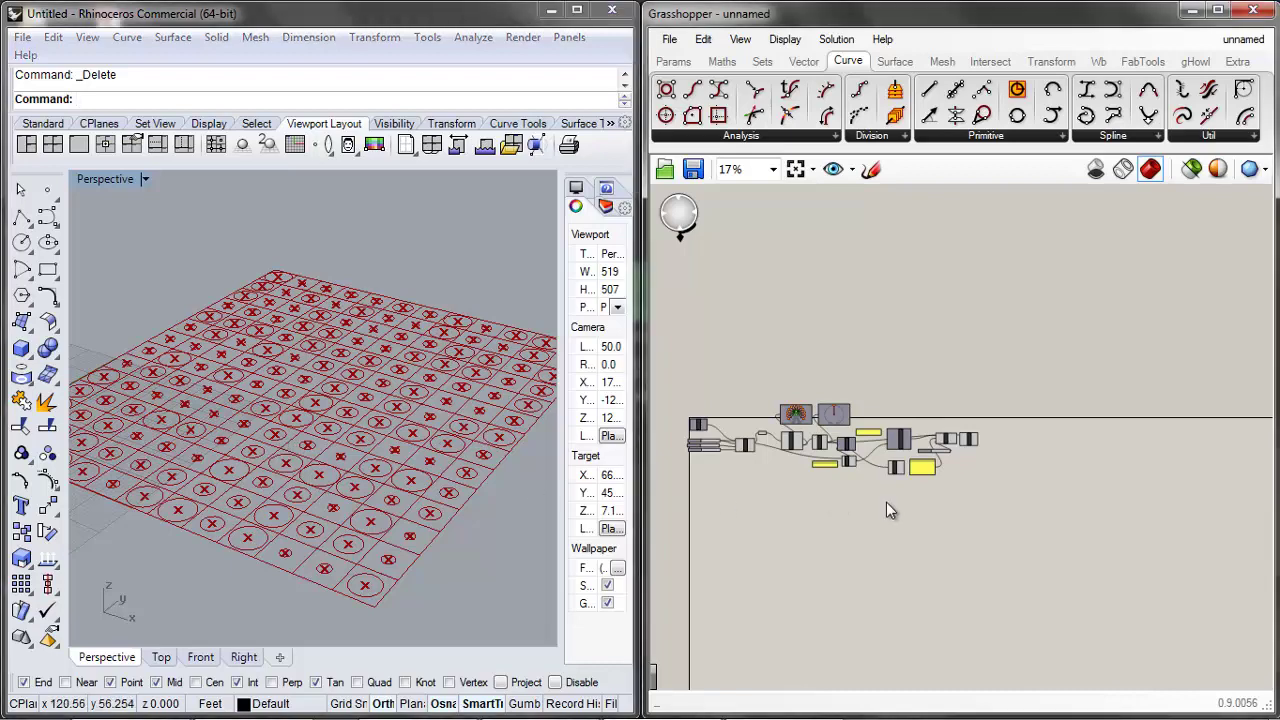
Add a Point parameter in the empty canvas area below the definition
{"action": "scroll", "coordinate": [1034, 455], "scroll_direction": "up", "scroll_amount": 5}
{"action": "scroll", "coordinate": [1036, 463], "scroll_direction": "down", "scroll_amount": 6}
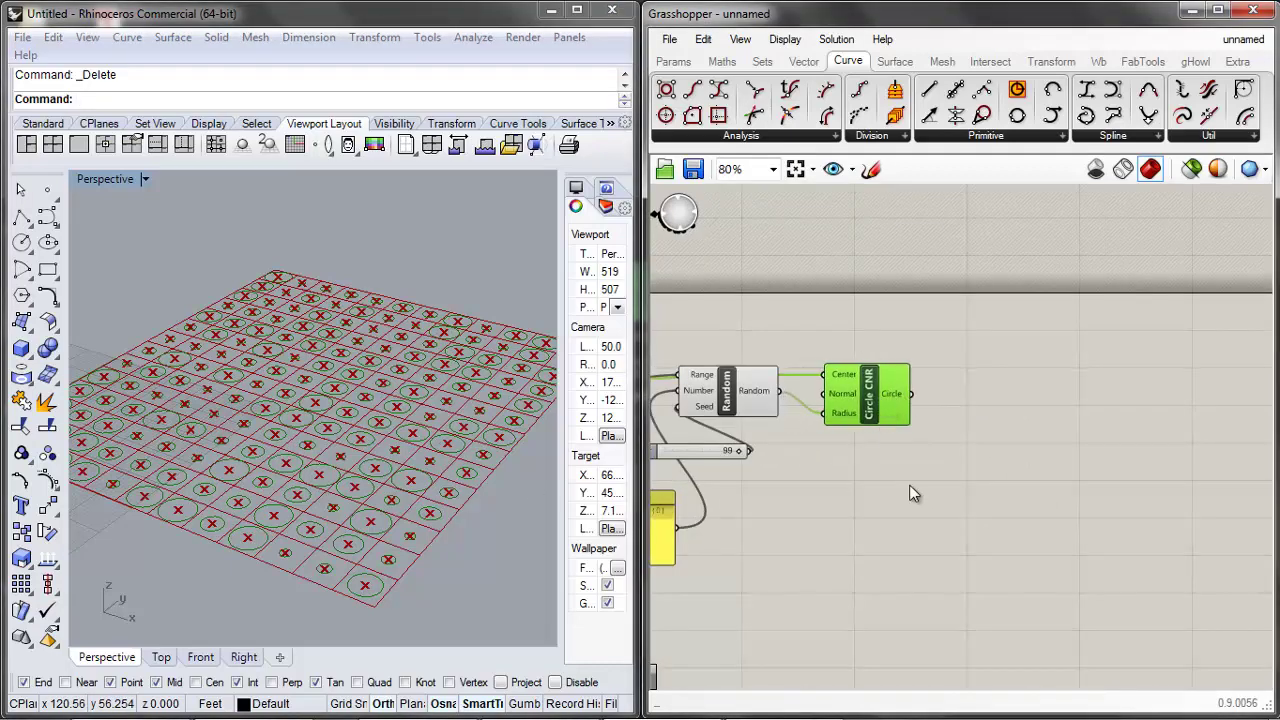
{"action": "scroll", "coordinate": [968, 537], "scroll_direction": "up", "scroll_amount": 2}
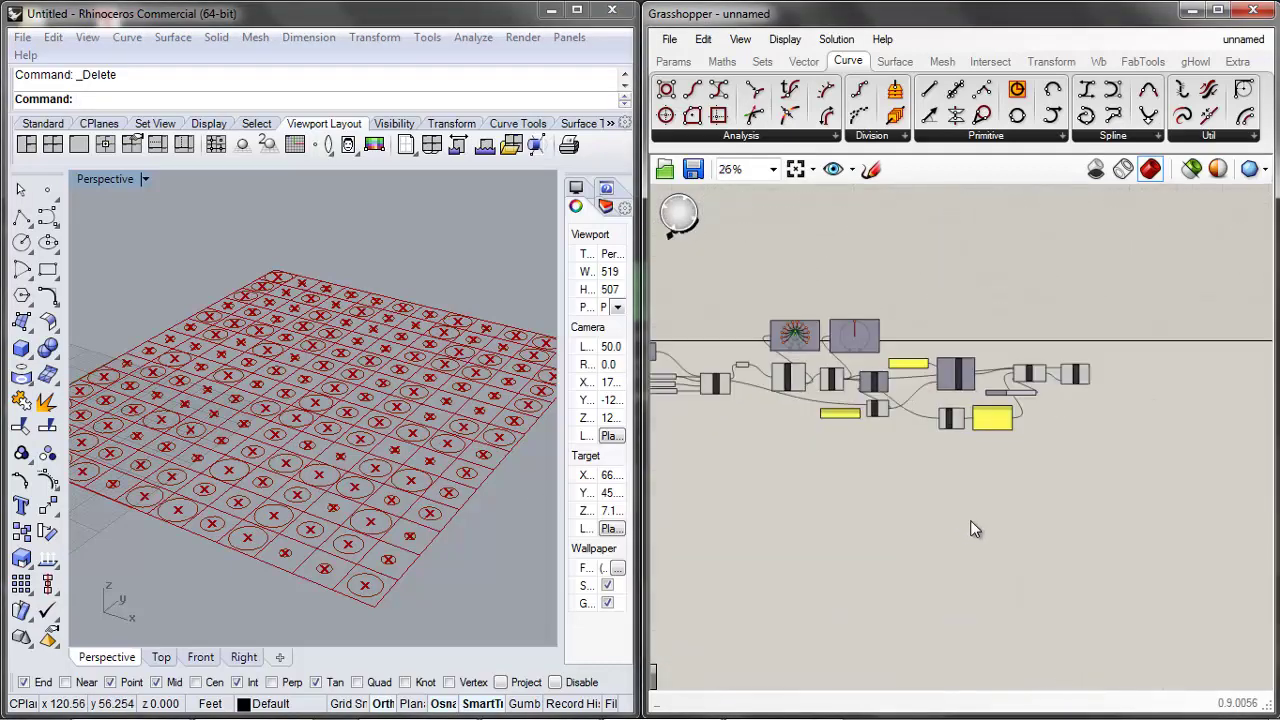
{"action": "scroll", "coordinate": [971, 423], "scroll_direction": "up", "scroll_amount": 2}
{"action": "scroll", "coordinate": [980, 431], "scroll_direction": "down", "scroll_amount": 3}
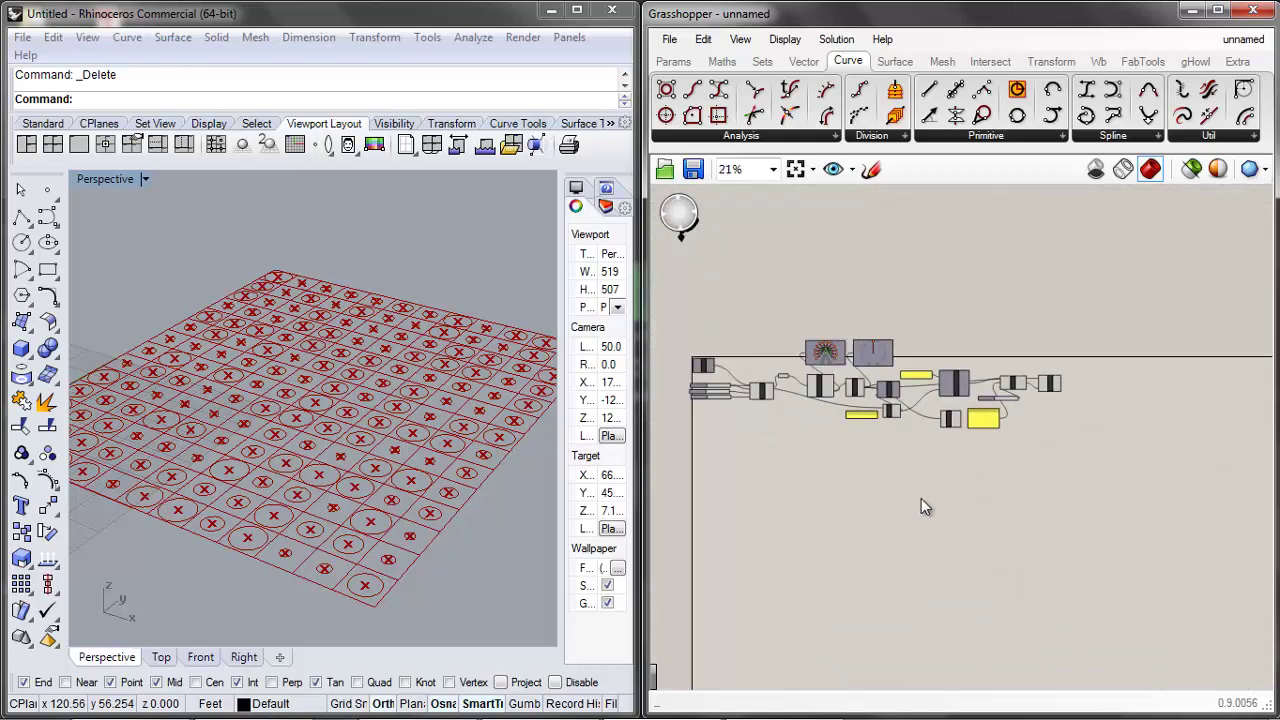
{"action": "scroll", "coordinate": [900, 490], "scroll_direction": "up", "scroll_amount": 1}
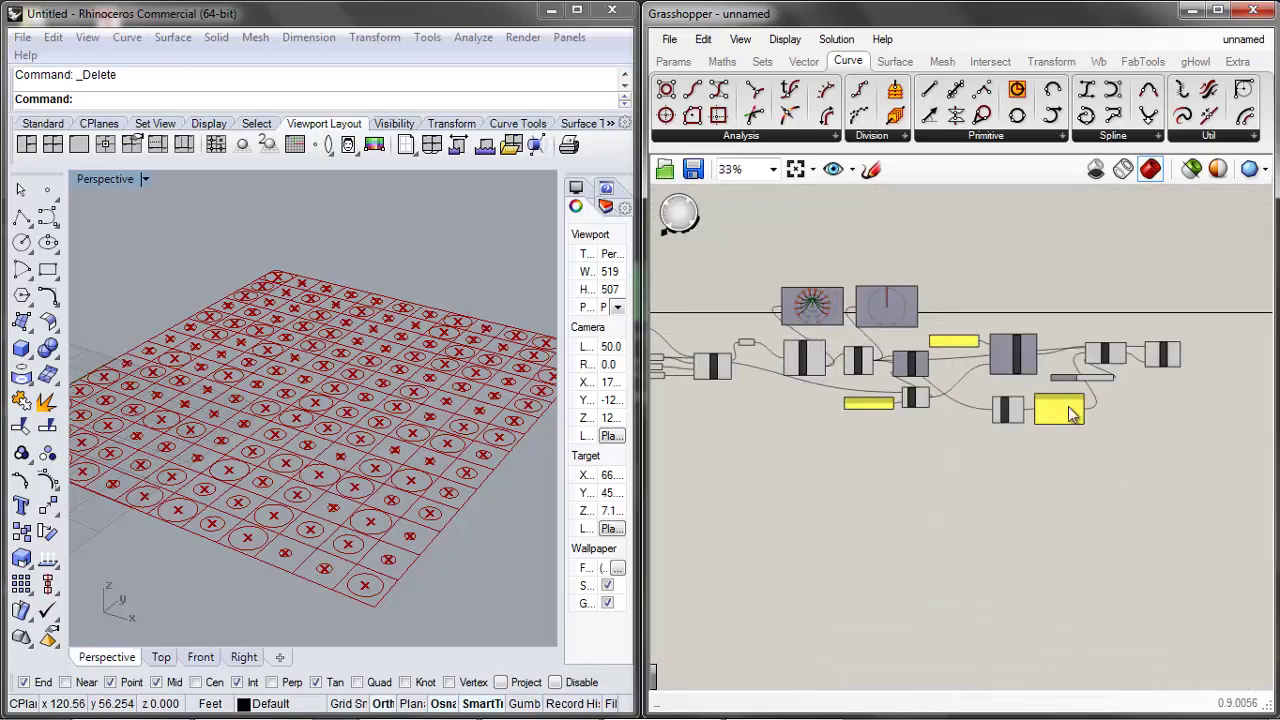
{"action": "scroll", "coordinate": [859, 502], "scroll_direction": "down", "scroll_amount": 1}
{"action": "double_click", "coordinate": [846, 502]}
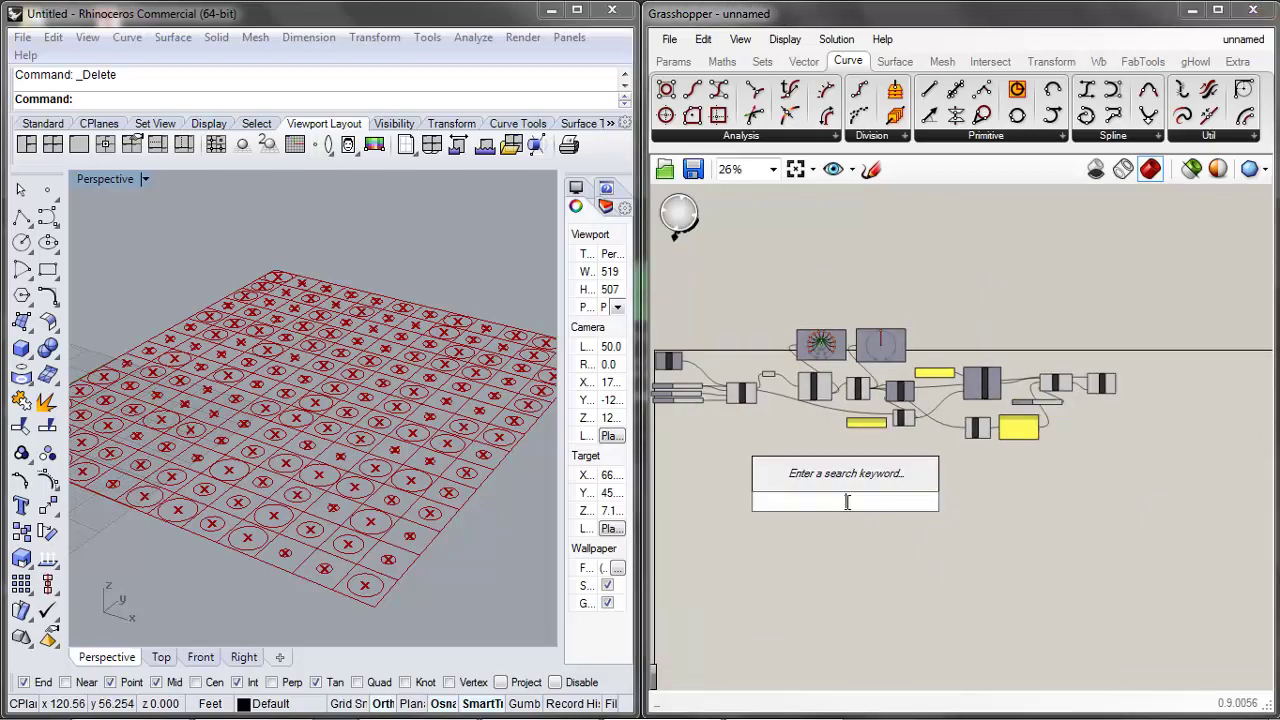
{"action": "type", "text": "point"}
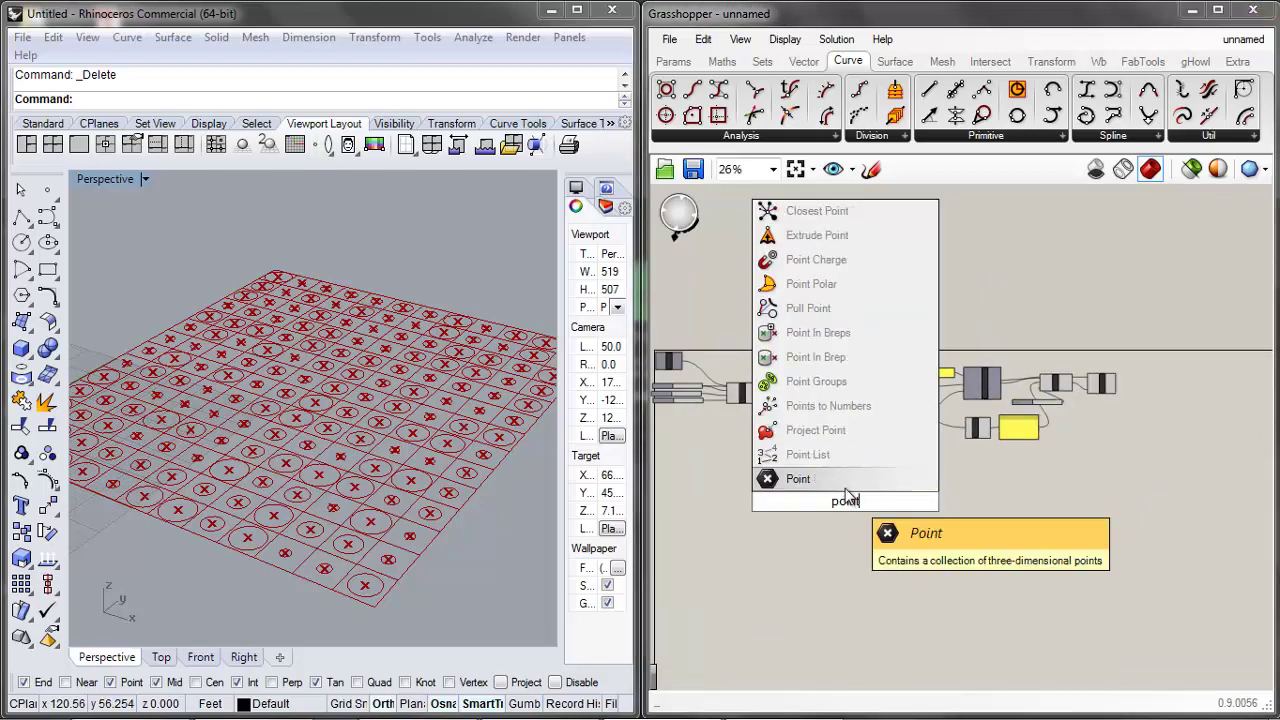
{"action": "key", "text": "Return"}
Connect the Flatten Tree output to the new Point parameter and leave the parameter below the Division panel
{"action": "scroll", "coordinate": [866, 451], "scroll_direction": "up", "scroll_amount": 4}
{"action": "scroll", "coordinate": [848, 320], "scroll_direction": "up", "scroll_amount": 2}
{"action": "left_click", "coordinate": [842, 317]}
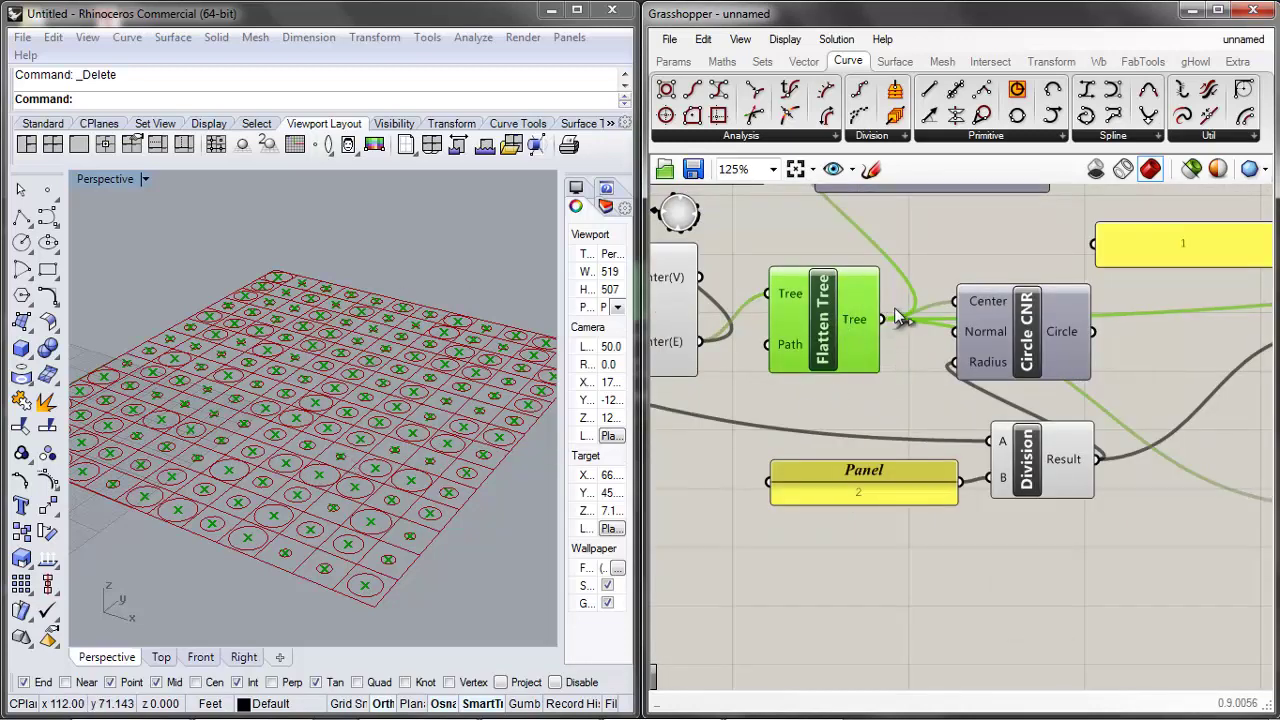
{"action": "scroll", "coordinate": [958, 332], "scroll_direction": "down", "scroll_amount": 3}
{"action": "left_click_drag", "start_coordinate": [894, 308], "coordinate": [786, 549]}
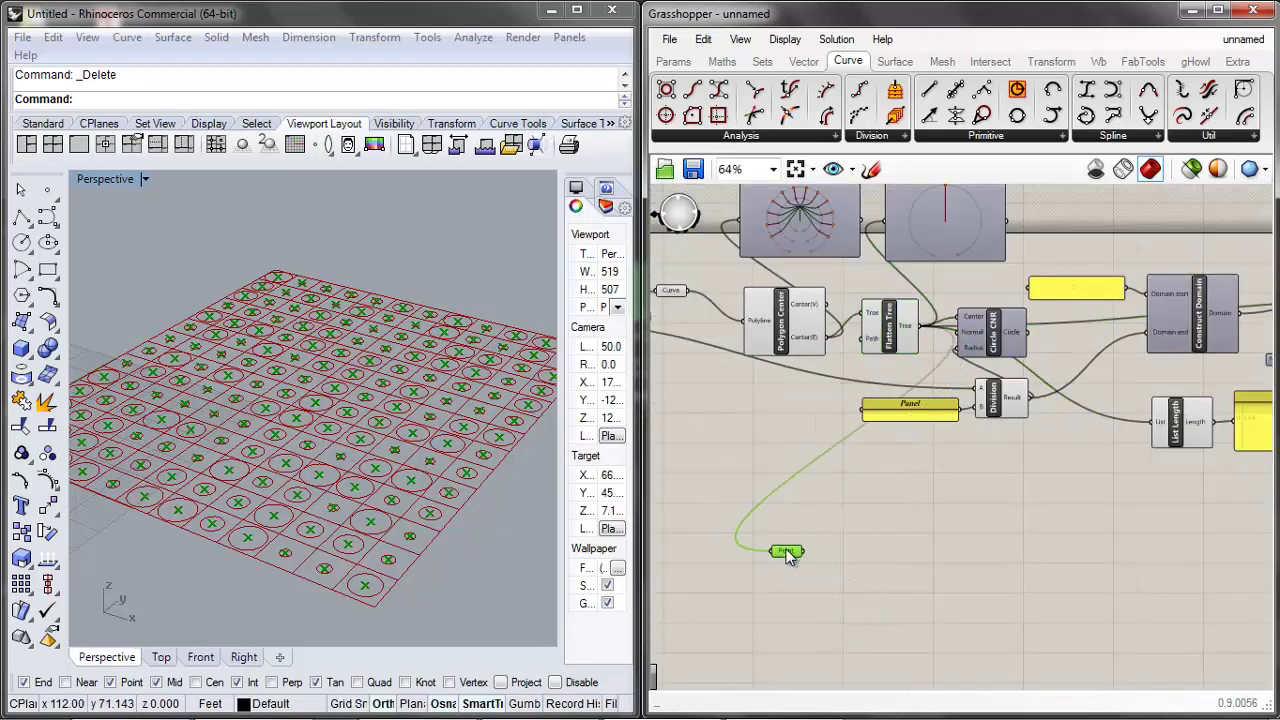
{"action": "left_click", "coordinate": [818, 566]}
Turn off the preview of the components from Polygon Center through the random-radius Circle CNR
{"action": "scroll", "coordinate": [750, 530], "scroll_direction": "down", "scroll_amount": 4}
{"action": "left_click_drag", "start_coordinate": [1148, 350], "coordinate": [750, 494]}
{"action": "middle_click", "coordinate": [760, 446]}
{"action": "left_click", "coordinate": [818, 383]}
{"action": "left_click", "coordinate": [839, 341]}
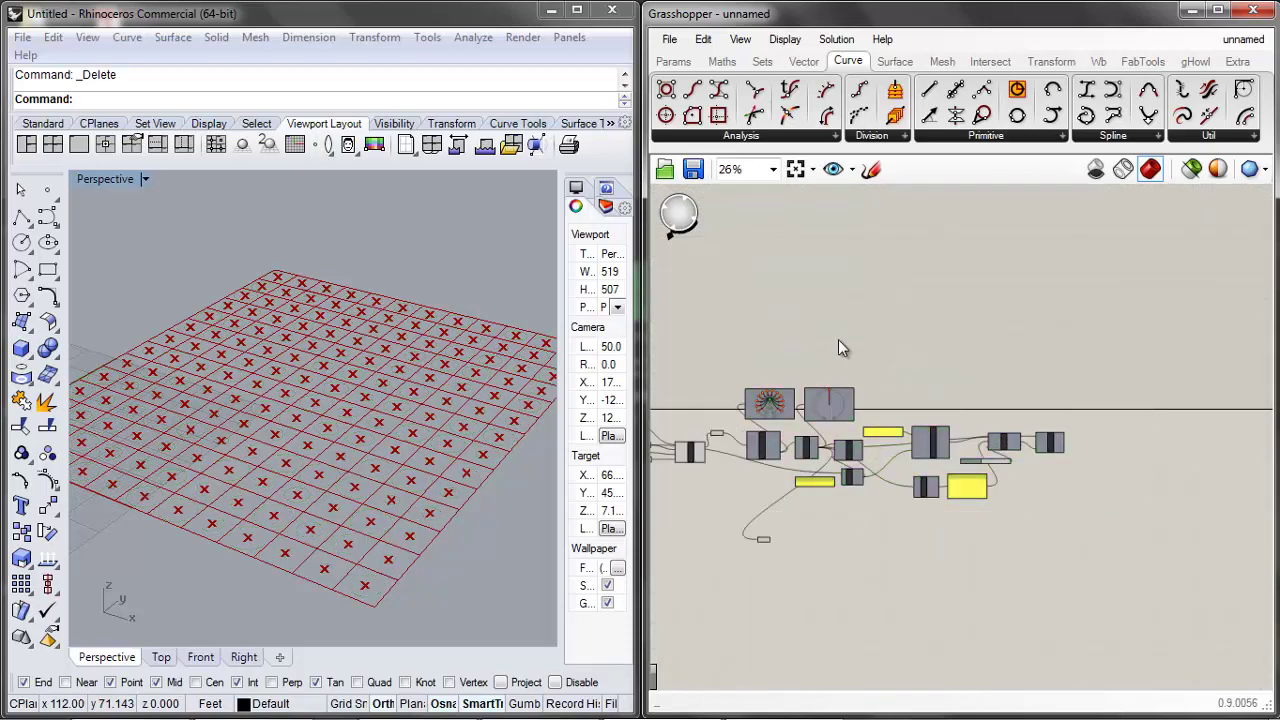
Select the new Point parameter to highlight the grid cell centers in the Rhino viewport
{"action": "scroll", "coordinate": [790, 567], "scroll_direction": "up", "scroll_amount": 4}
{"action": "left_click_drag", "start_coordinate": [744, 513], "coordinate": [766, 513]}
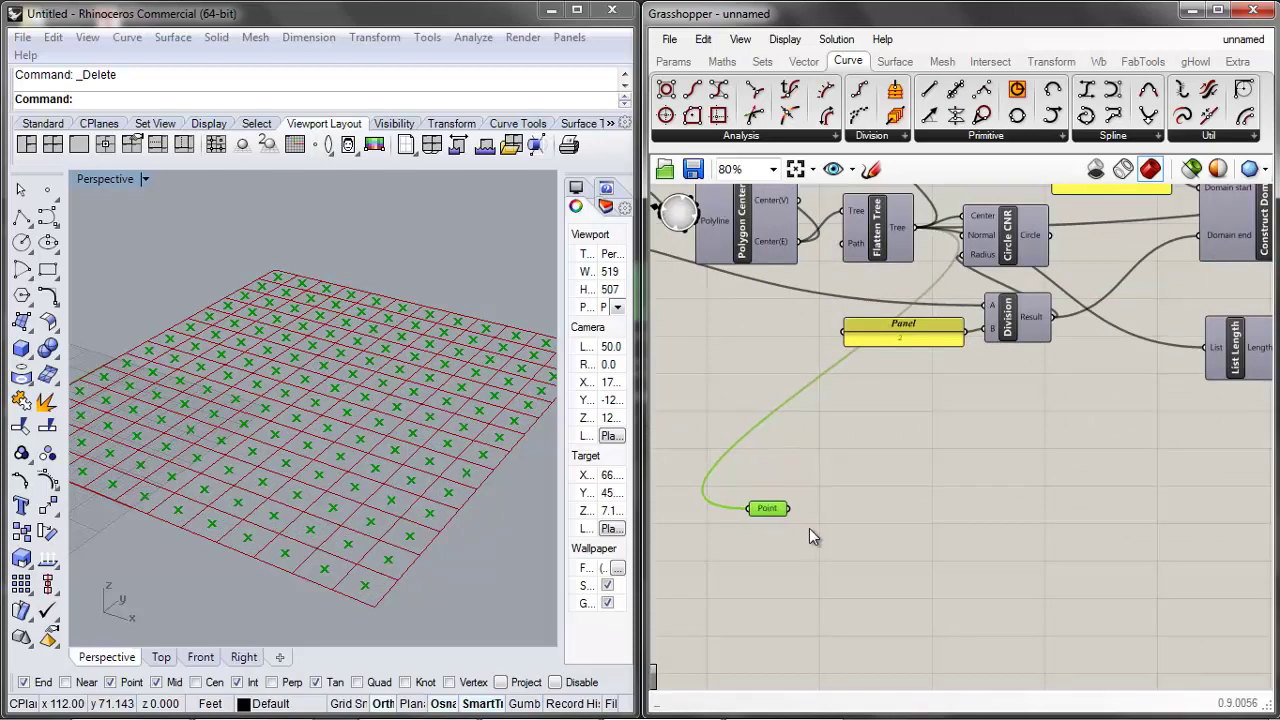
{"action": "left_click", "coordinate": [812, 528]}
{"action": "scroll", "coordinate": [850, 512], "scroll_direction": "down", "scroll_amount": 2}
{"action": "scroll", "coordinate": [817, 521], "scroll_direction": "up", "scroll_amount": 2}
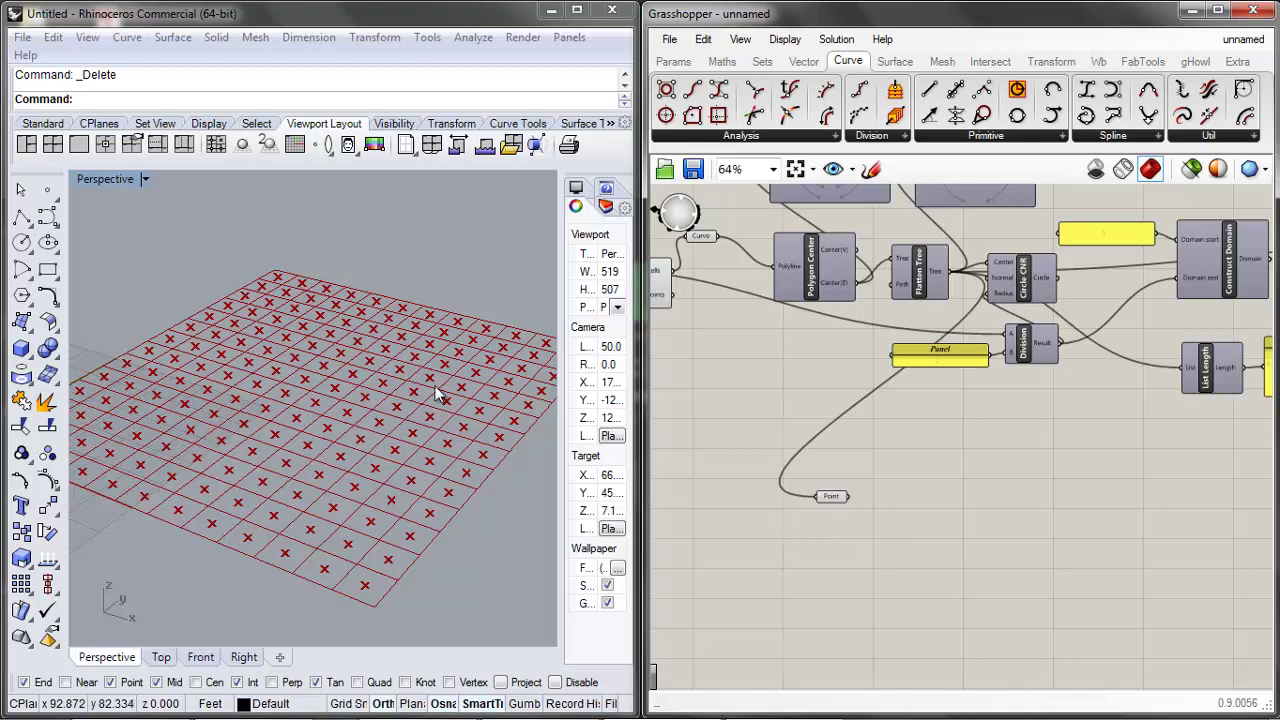
Place a Rhino point object inside the grid, near its middle
{"action": "type", "text": "Point"}
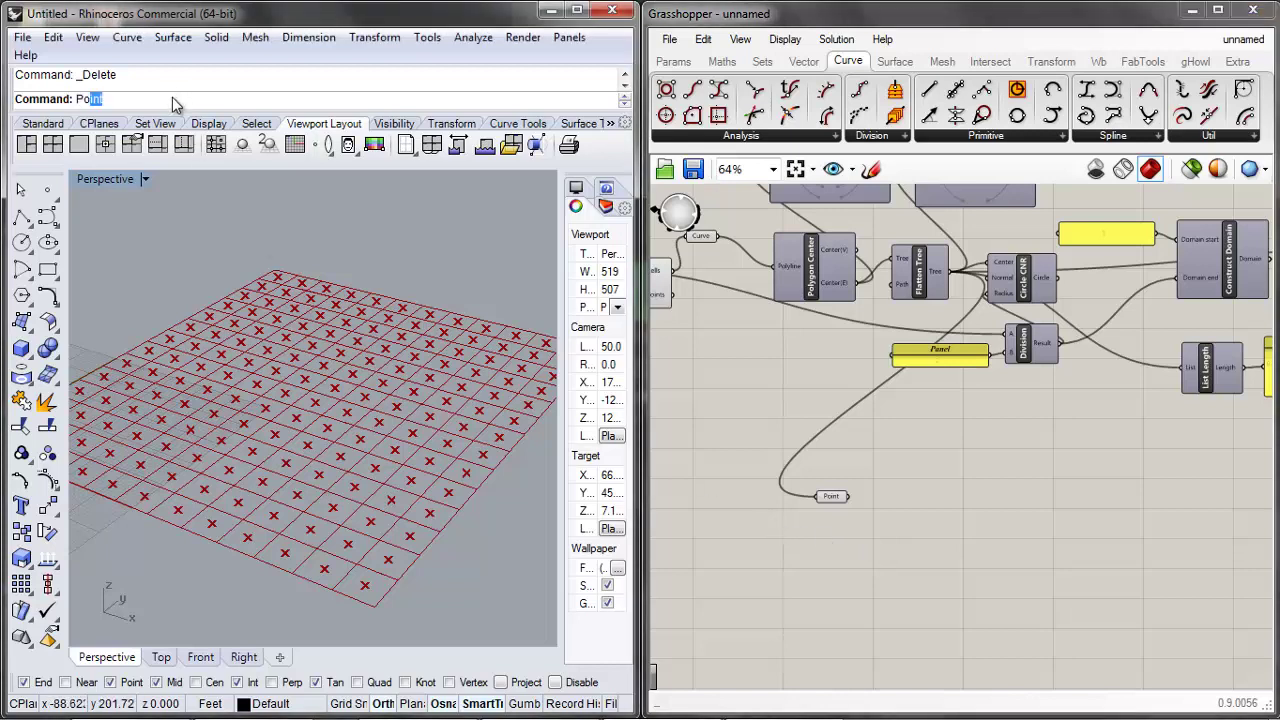
{"action": "key", "text": "Return"}
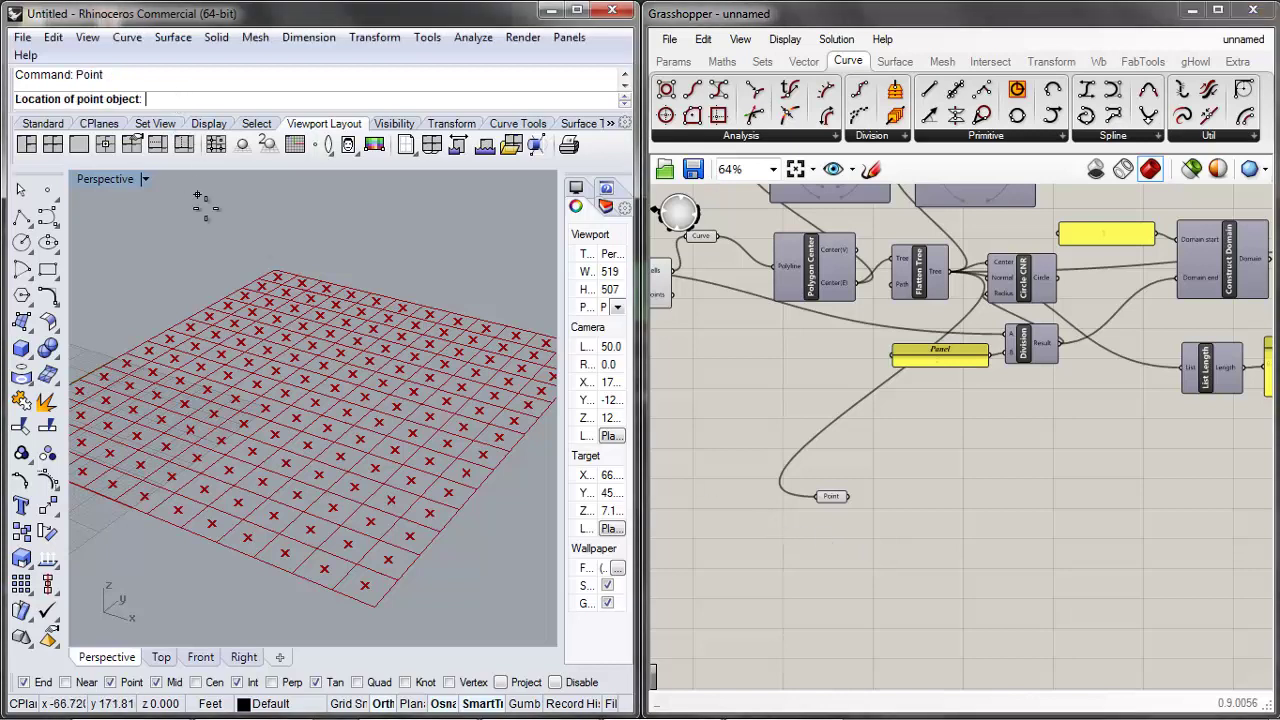
{"action": "left_click", "coordinate": [314, 400]}
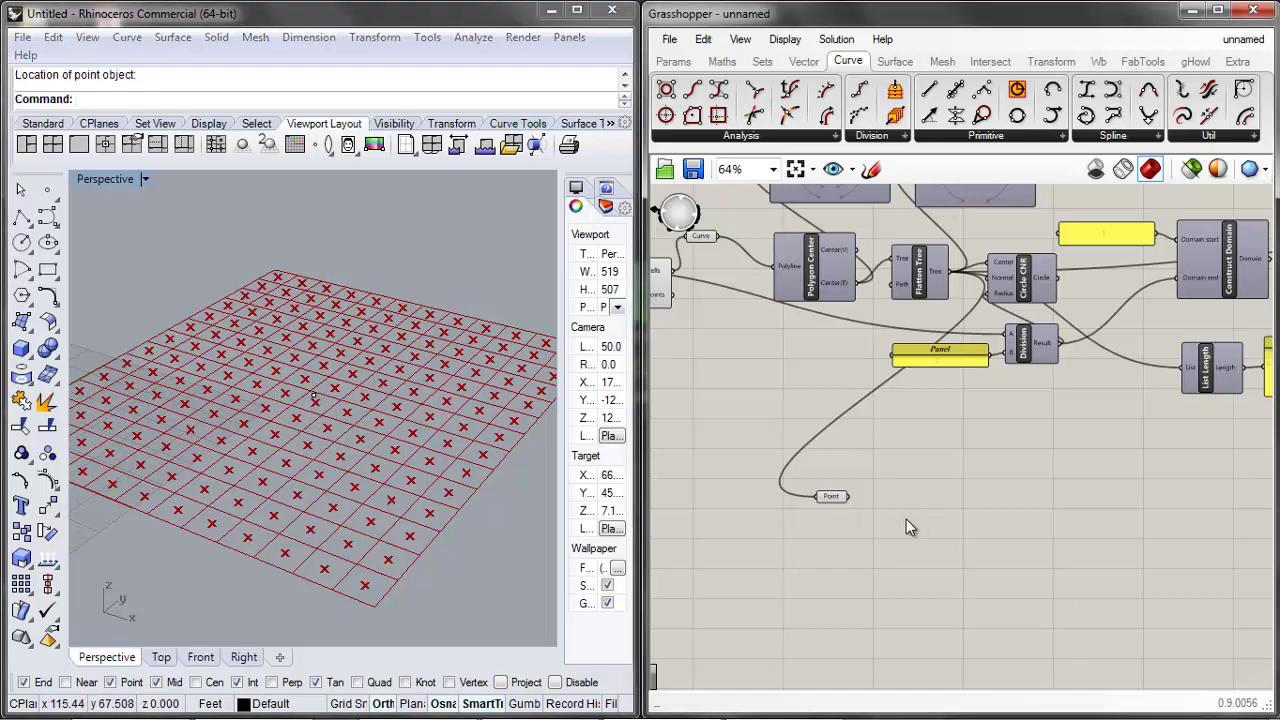
Add a second Point parameter below the first and set it to reference the Rhino point object
{"action": "scroll", "coordinate": [832, 530], "scroll_direction": "up", "scroll_amount": 4}
{"action": "double_click", "coordinate": [833, 535]}
{"action": "type", "text": "point"}
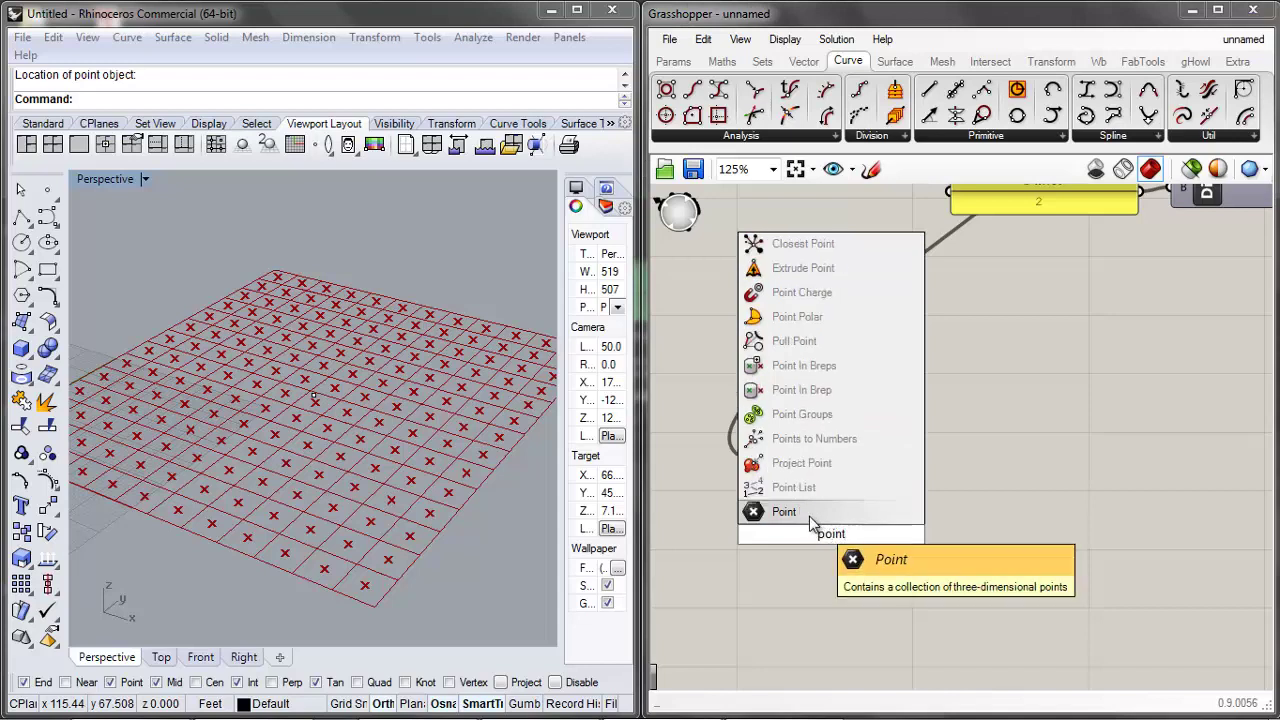
{"action": "left_click", "coordinate": [809, 514]}
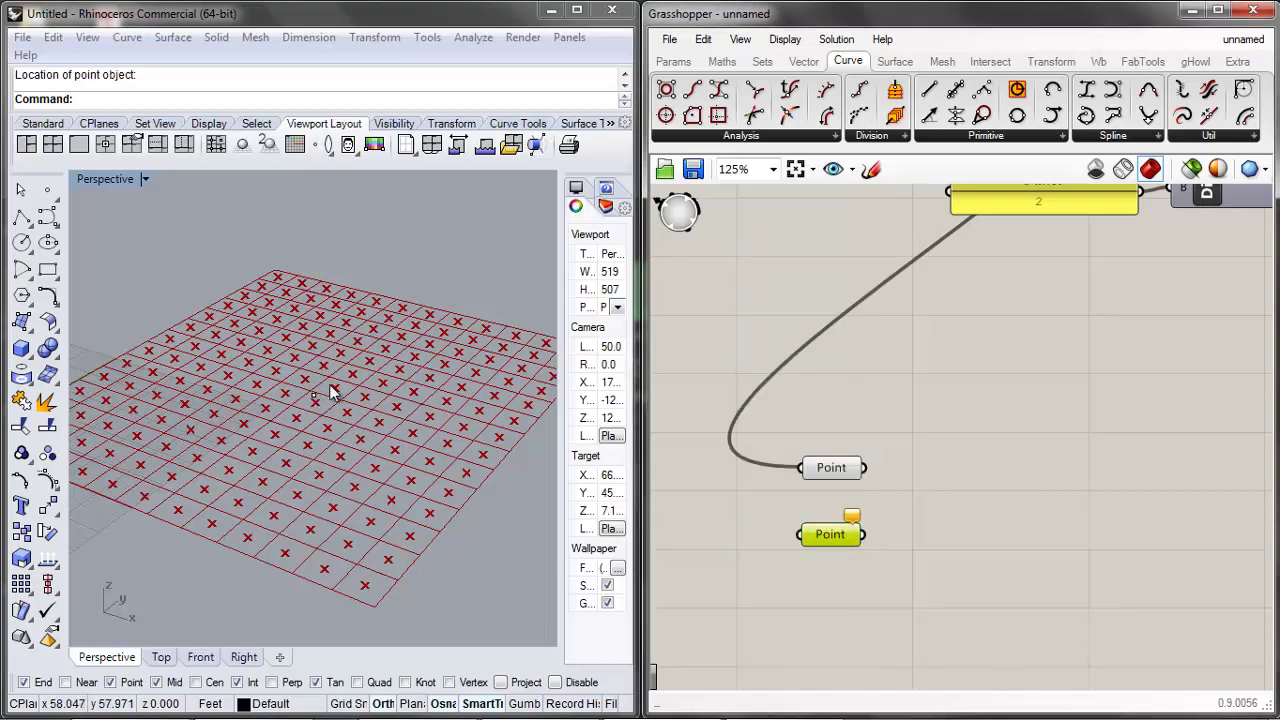
{"action": "right_click", "coordinate": [836, 534]}
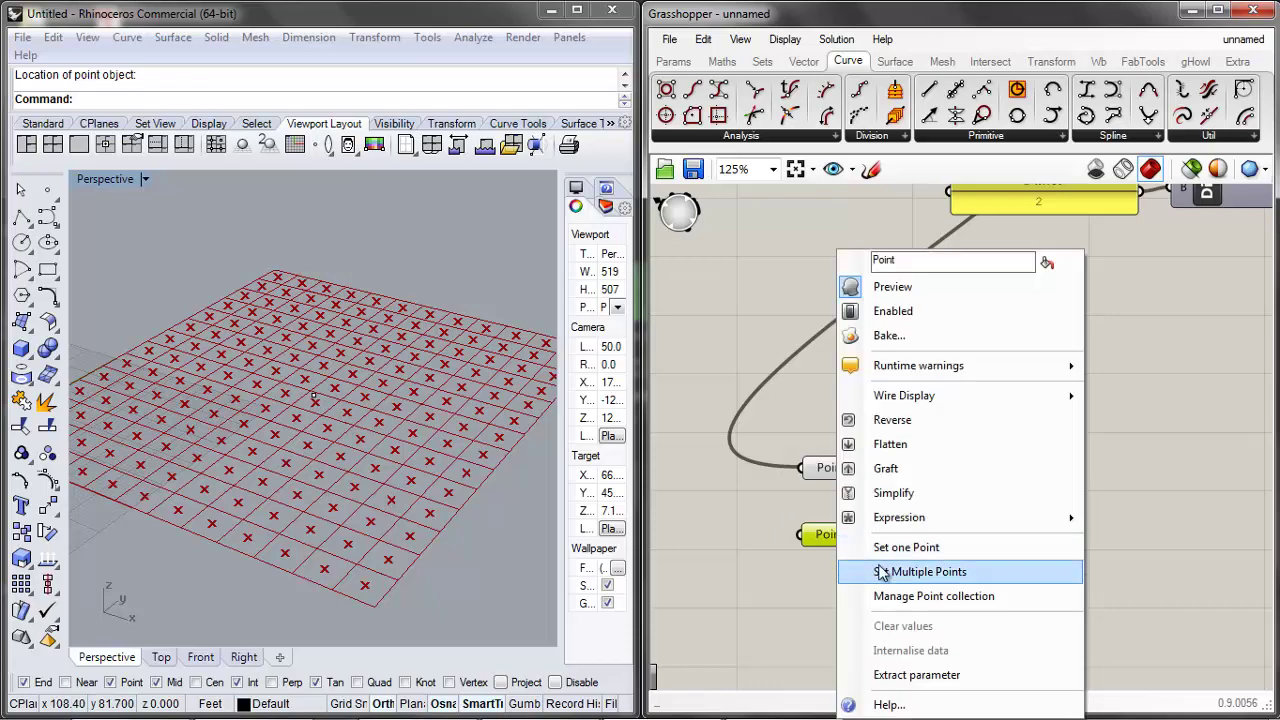
{"action": "left_click", "coordinate": [886, 546]}
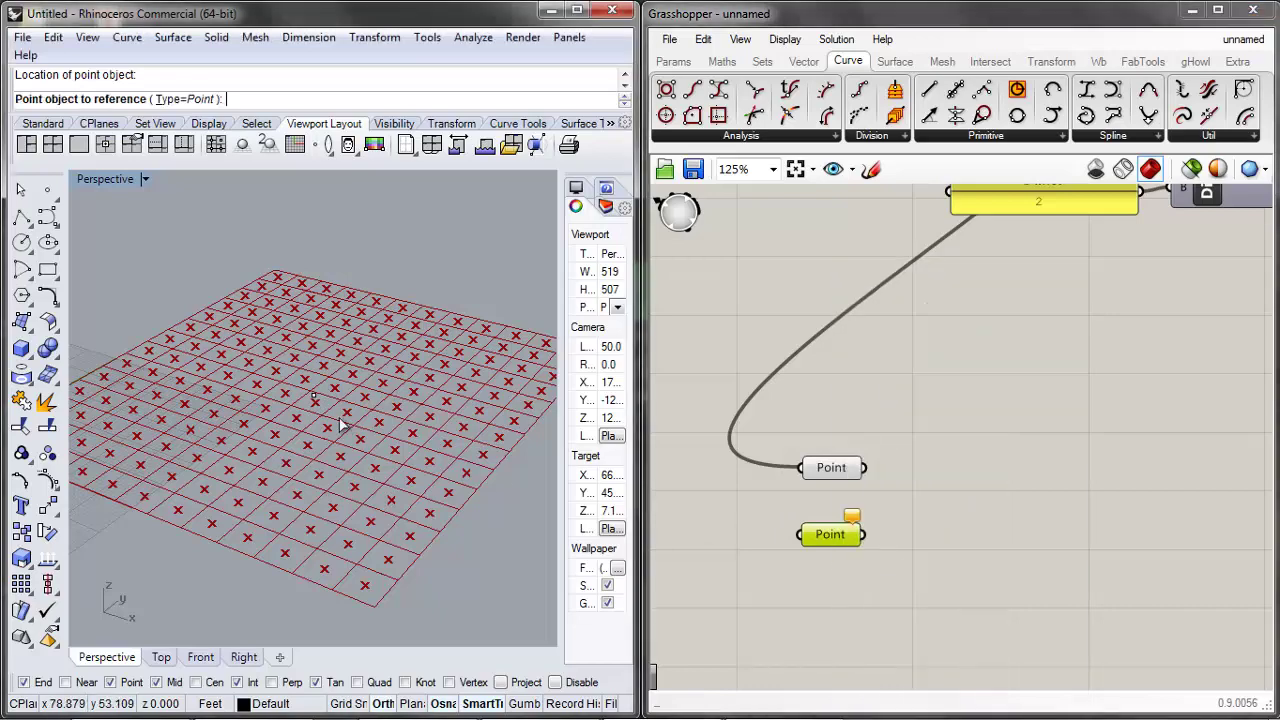
{"action": "left_click", "coordinate": [287, 430]}
Select each Point parameter in turn to check which points it highlights in Rhino
{"action": "scroll", "coordinate": [780, 480], "scroll_direction": "down", "scroll_amount": 4}
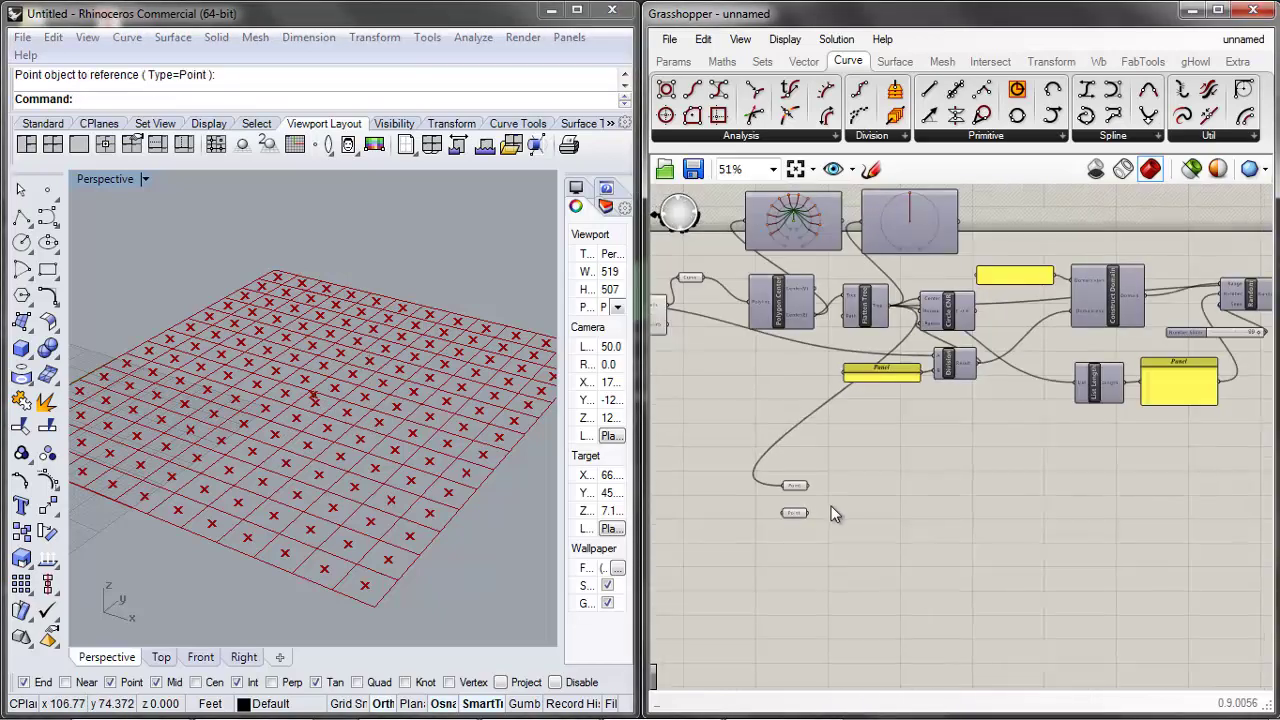
{"action": "scroll", "coordinate": [790, 475], "scroll_direction": "up", "scroll_amount": 3}
{"action": "left_click", "coordinate": [757, 469]}
{"action": "left_click", "coordinate": [757, 521]}
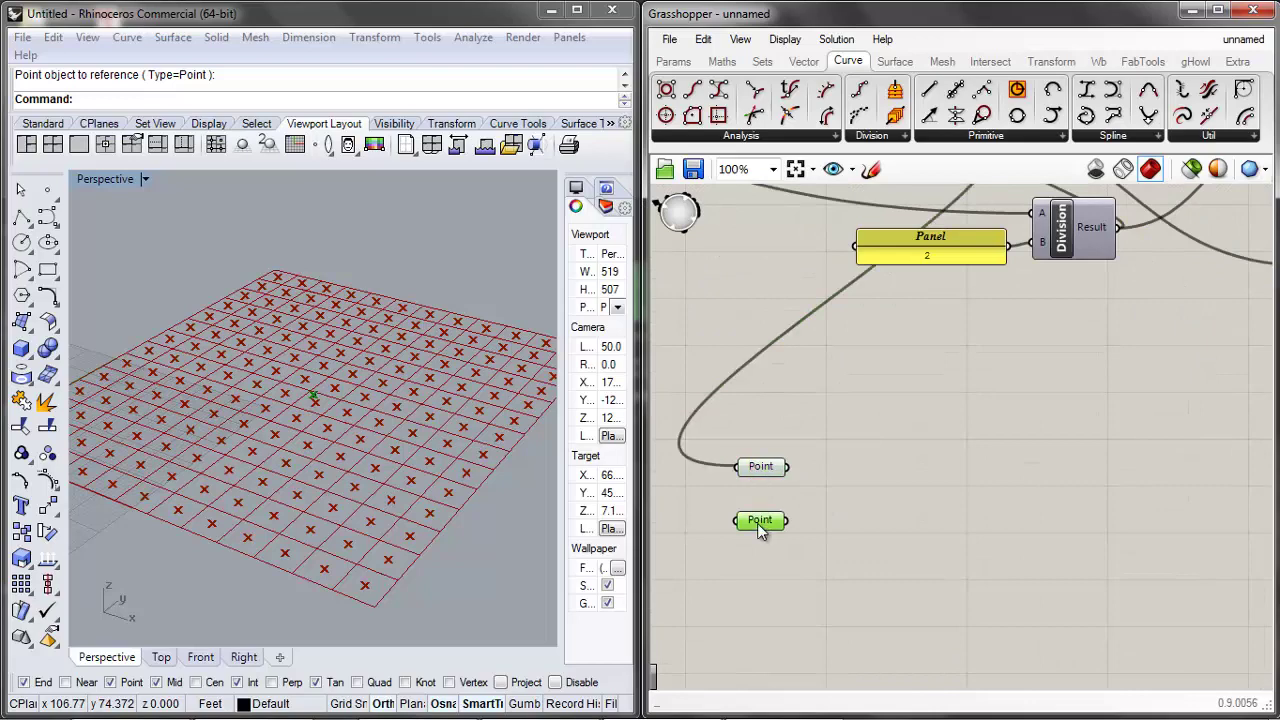
{"action": "left_click", "coordinate": [720, 489]}
Add a Distance component beside the two Point parameters
{"action": "right_click_drag", "start_coordinate": [864, 517], "coordinate": [782, 503]}
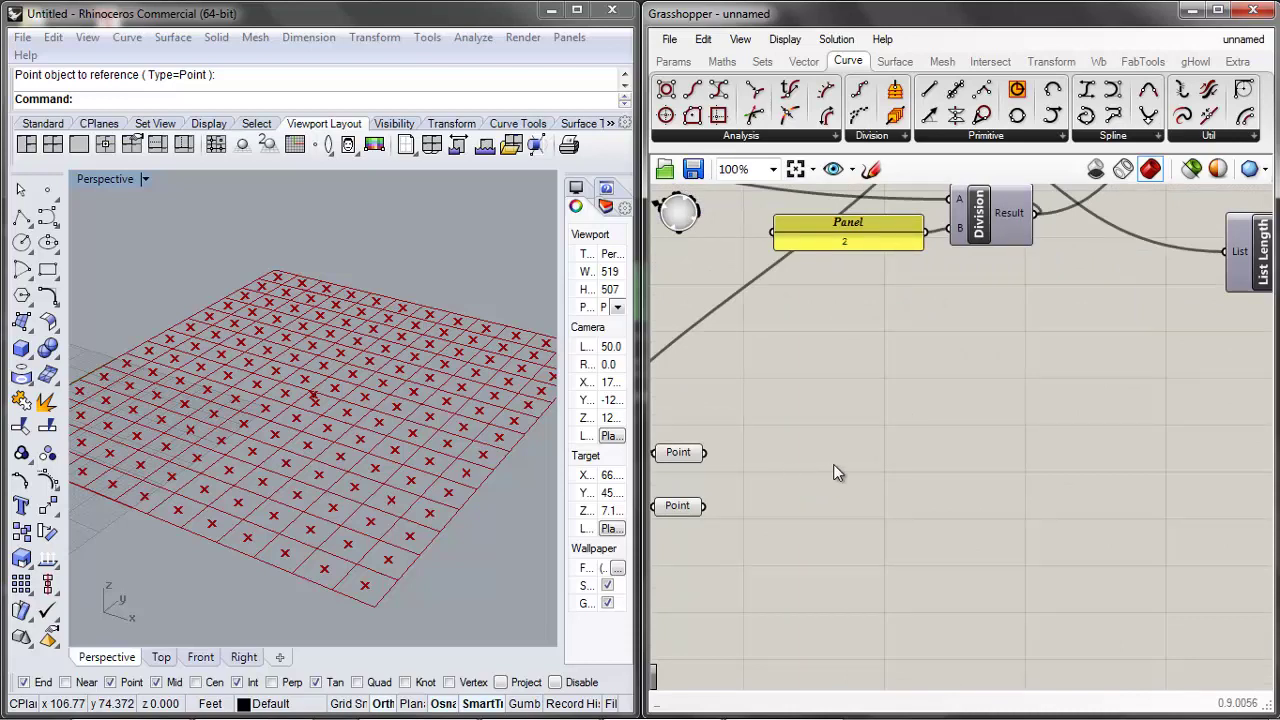
{"action": "double_click", "coordinate": [833, 465]}
{"action": "type", "text": "distance"}
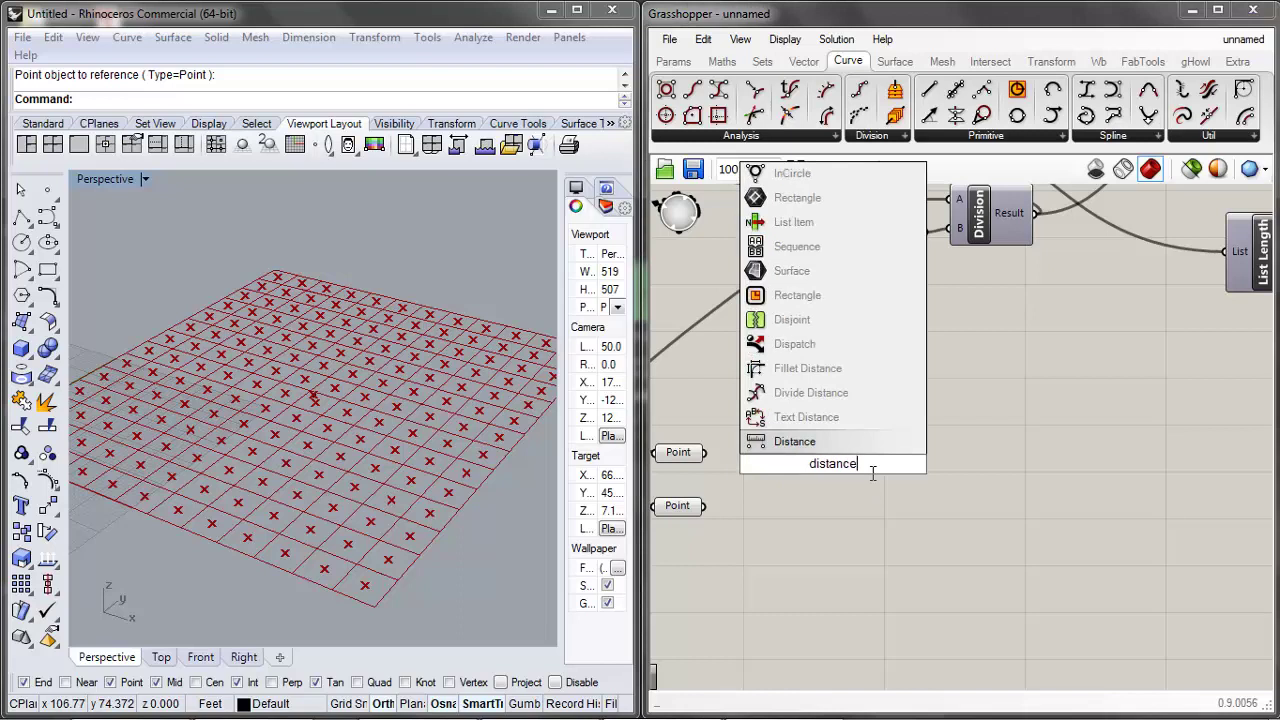
{"action": "left_click", "coordinate": [794, 442]}
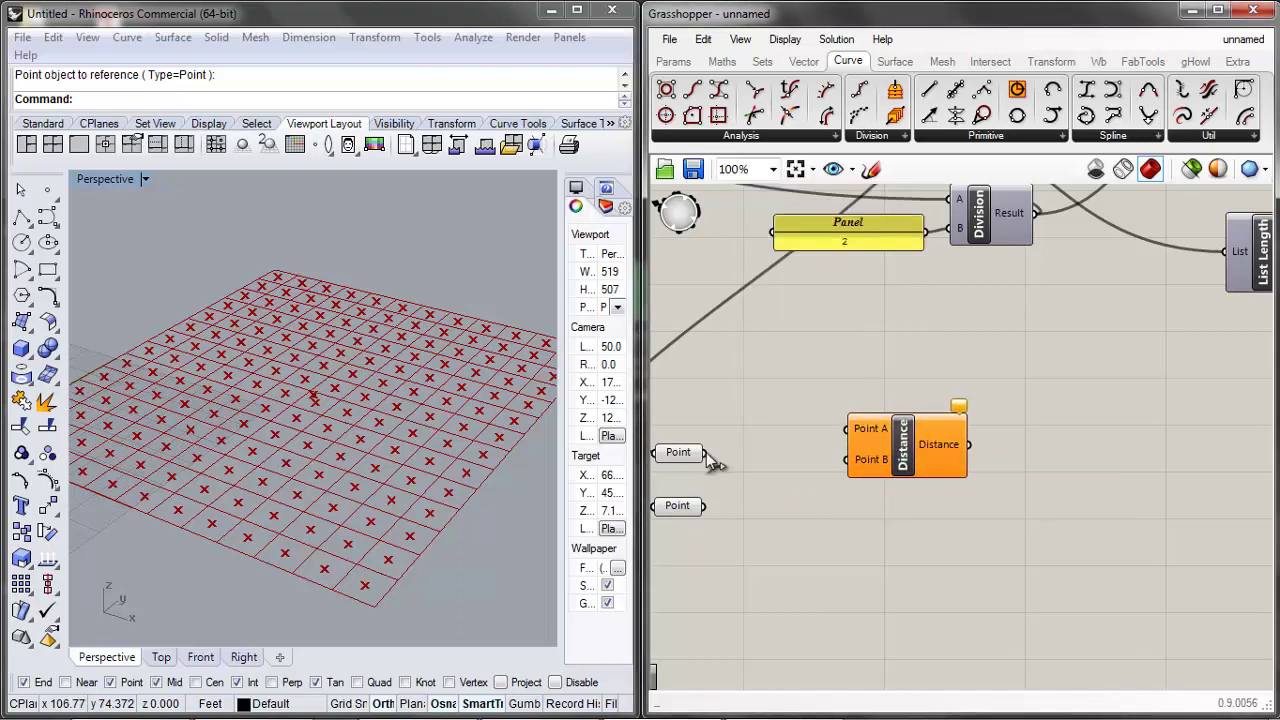
Move the referenced Point parameter above the cell-center one, and connect them to Distance's Point A and Point B inputs respectively
{"action": "left_click_drag", "start_coordinate": [706, 452], "coordinate": [797, 492]}
{"action": "left_click_drag", "start_coordinate": [698, 510], "coordinate": [848, 426]}
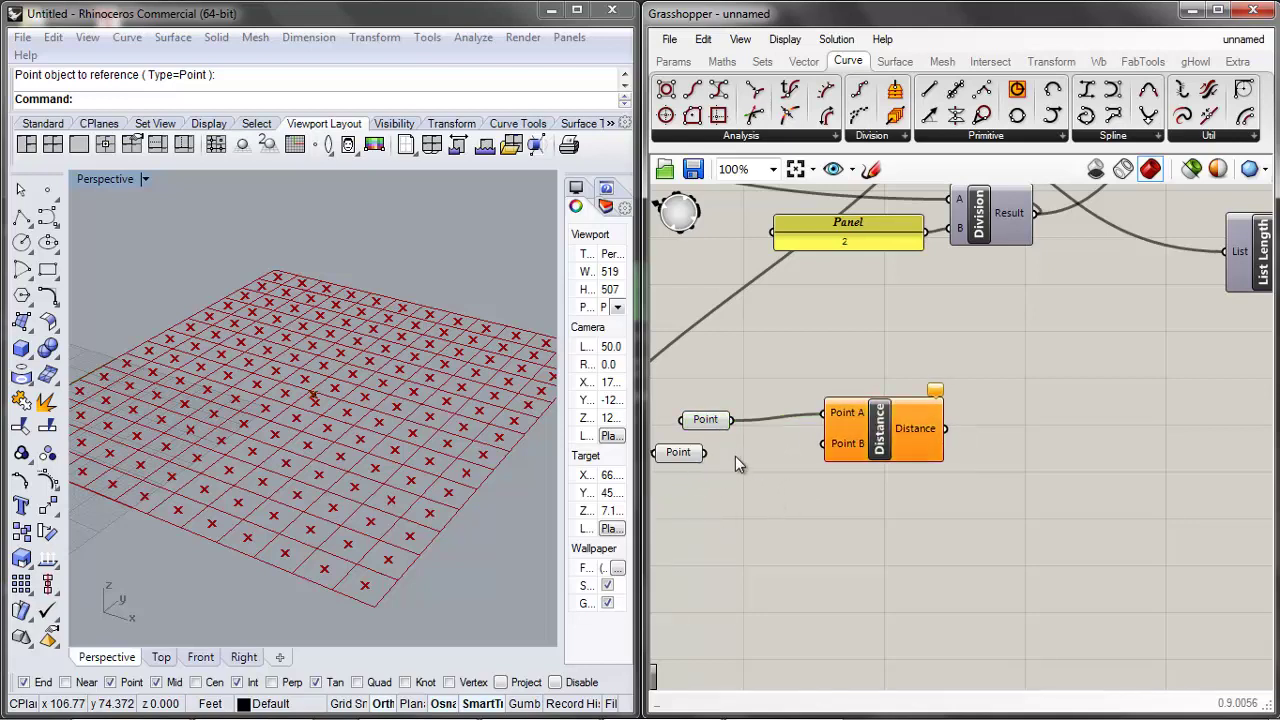
{"action": "left_click_drag", "start_coordinate": [705, 420], "coordinate": [685, 397]}
{"action": "left_click_drag", "start_coordinate": [718, 456], "coordinate": [808, 445]}
Inspect the Distance output in a temporary enlarged panel, and delete that panel
{"action": "double_click", "coordinate": [1065, 467]}
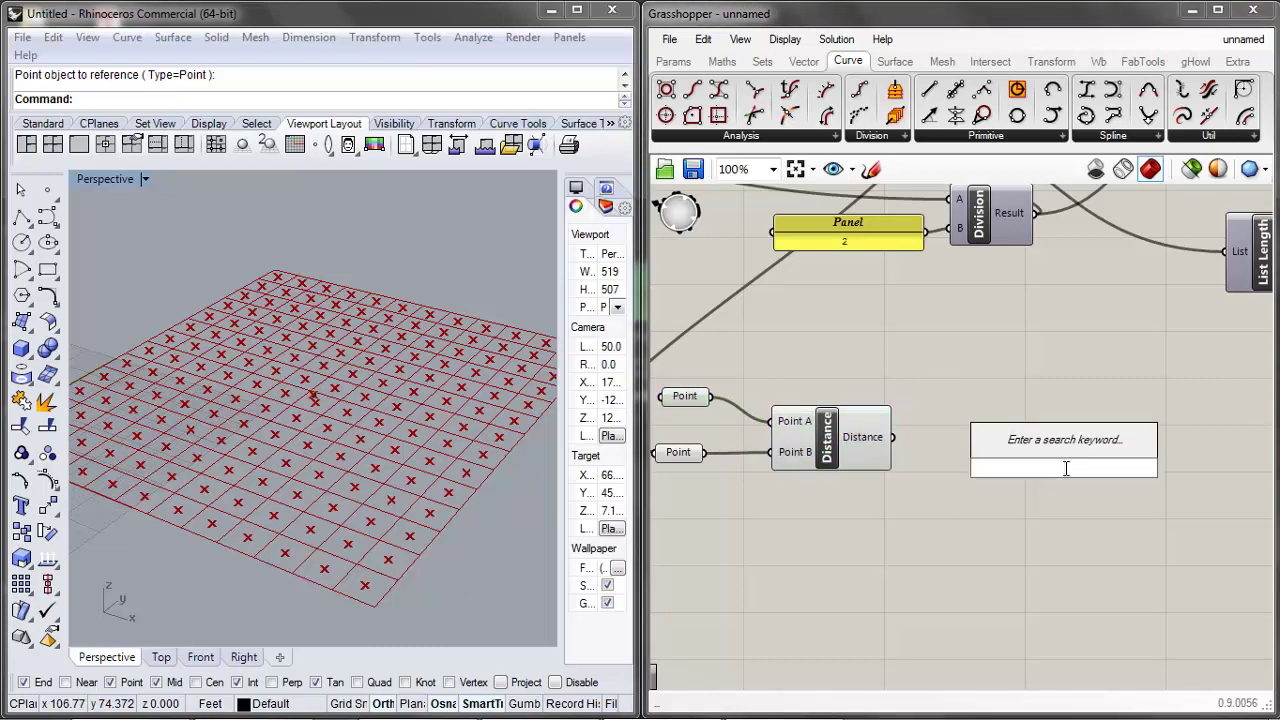
{"action": "type", "text": "panel"}
{"action": "left_click", "coordinate": [1005, 448]}
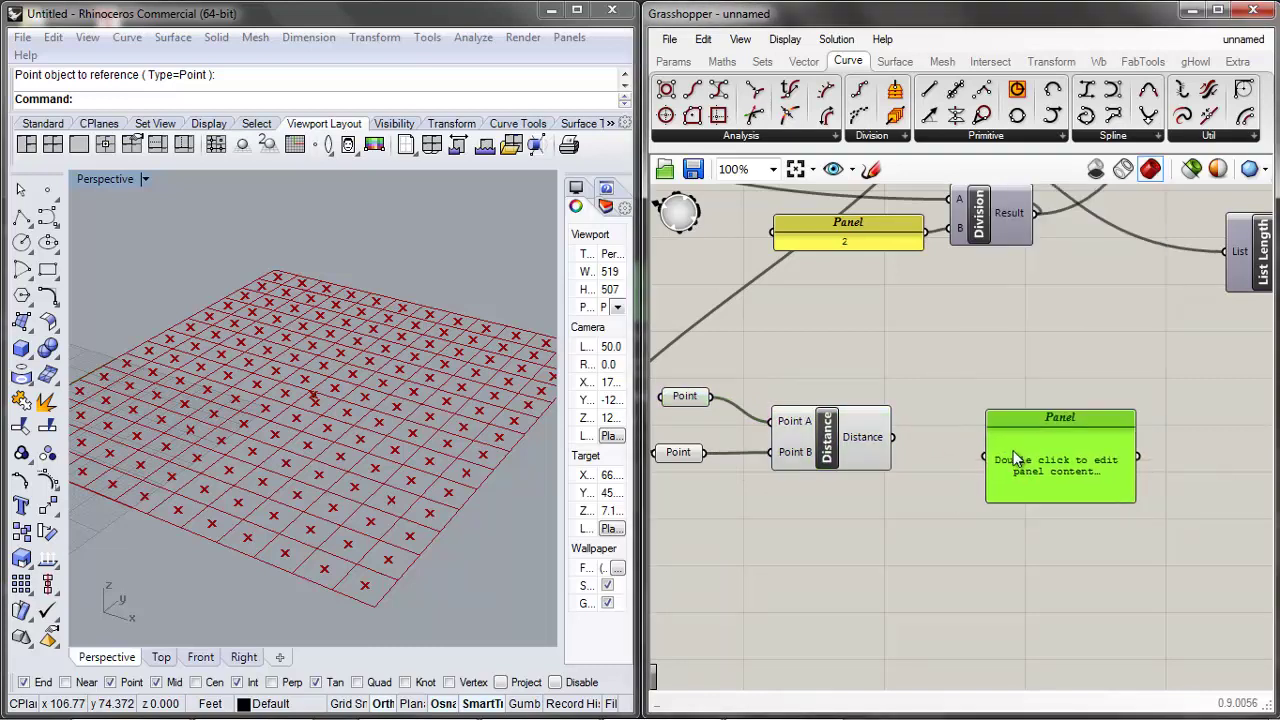
{"action": "left_click_drag", "start_coordinate": [894, 437], "coordinate": [981, 441]}
{"action": "left_click_drag", "start_coordinate": [1054, 460], "coordinate": [956, 582]}
{"action": "left_click", "coordinate": [932, 519]}
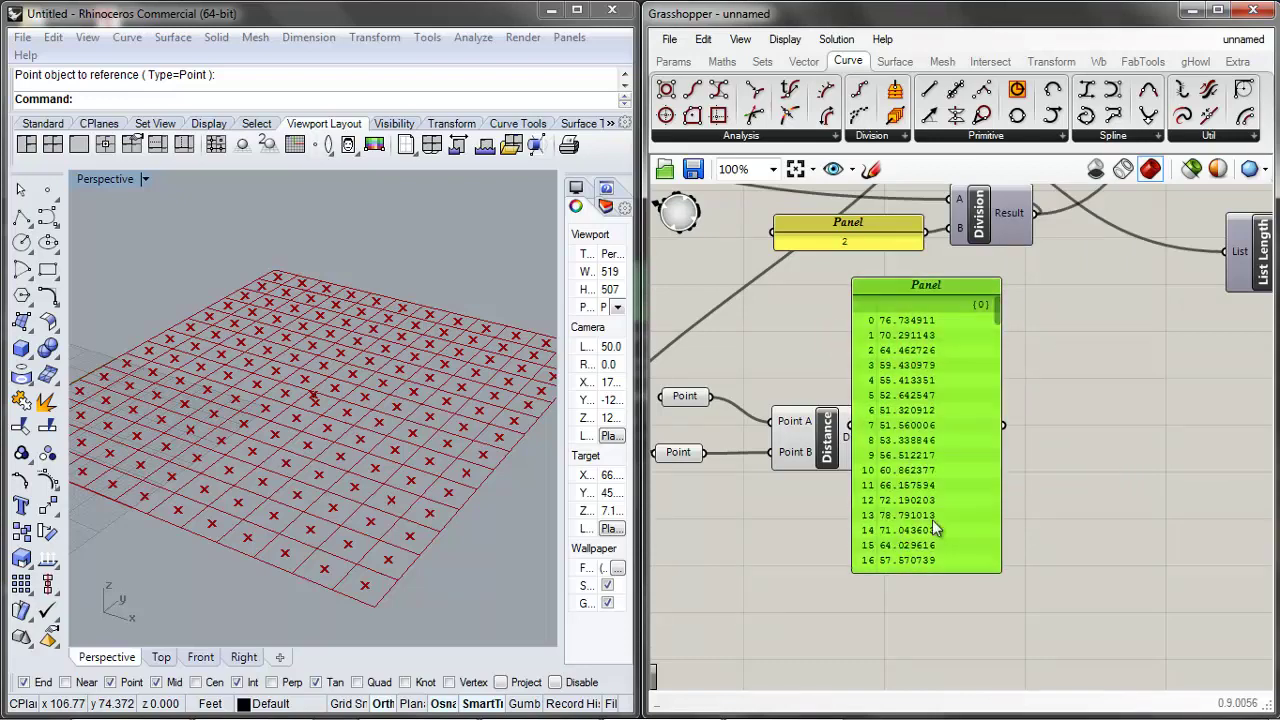
{"action": "scroll", "coordinate": [932, 519], "scroll_direction": "down", "scroll_amount": 3}
{"action": "scroll", "coordinate": [943, 515], "scroll_direction": "up", "scroll_amount": 2}
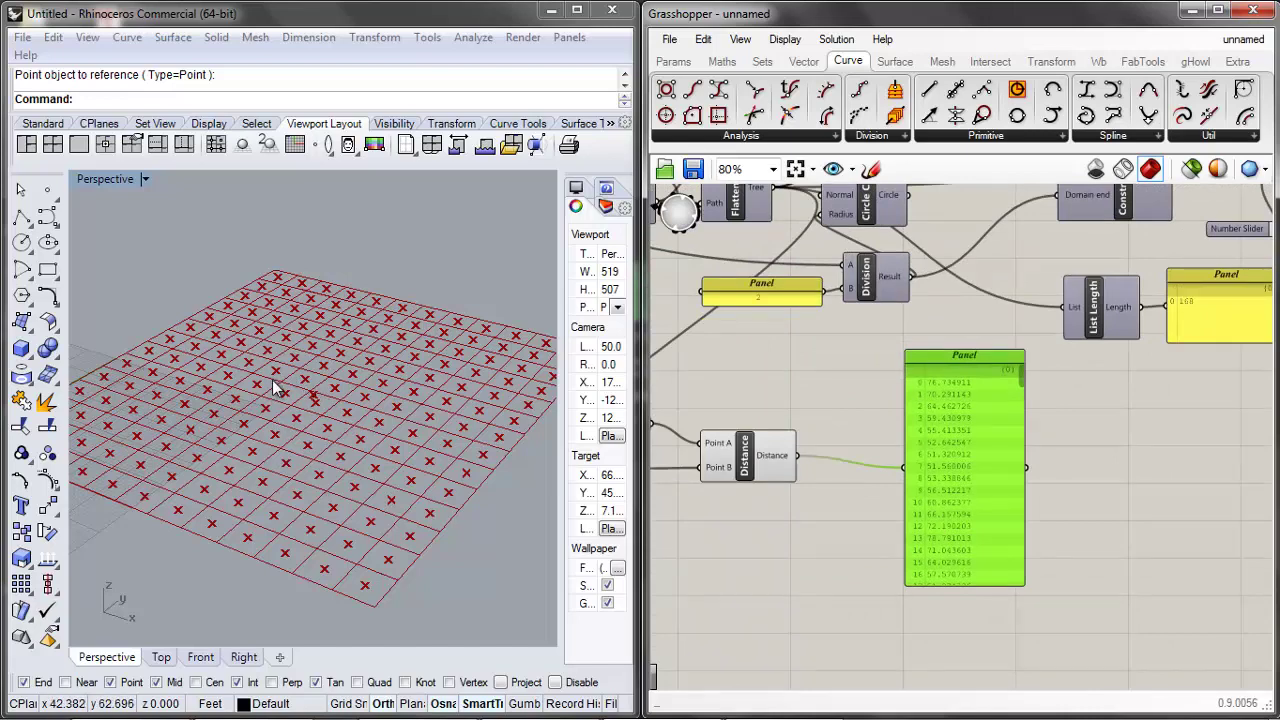
{"action": "left_click_drag", "start_coordinate": [967, 472], "coordinate": [873, 467]}
{"action": "key", "text": "Delete"}
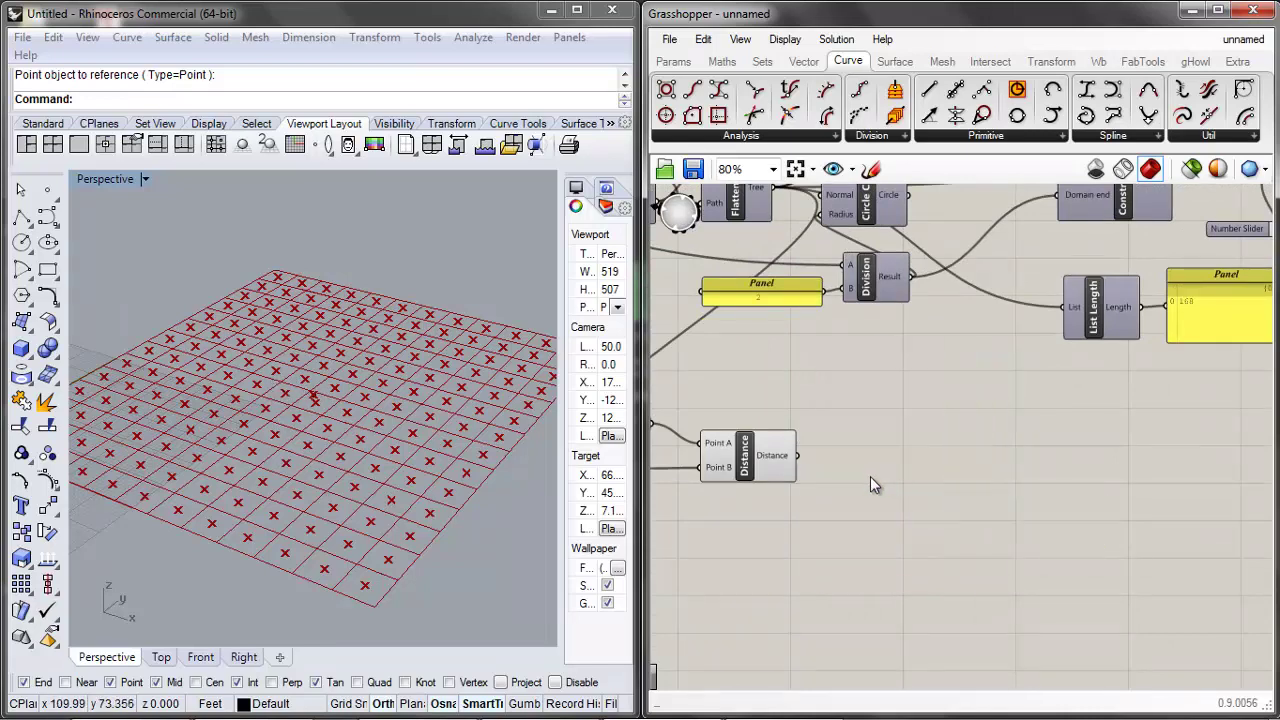
Move the two Point parameters and the Distance component together farther below the main definition
{"action": "scroll", "coordinate": [875, 465], "scroll_direction": "down", "scroll_amount": 3}
{"action": "left_click_drag", "start_coordinate": [883, 422], "coordinate": [701, 489]}
{"action": "left_click_drag", "start_coordinate": [790, 473], "coordinate": [775, 521]}
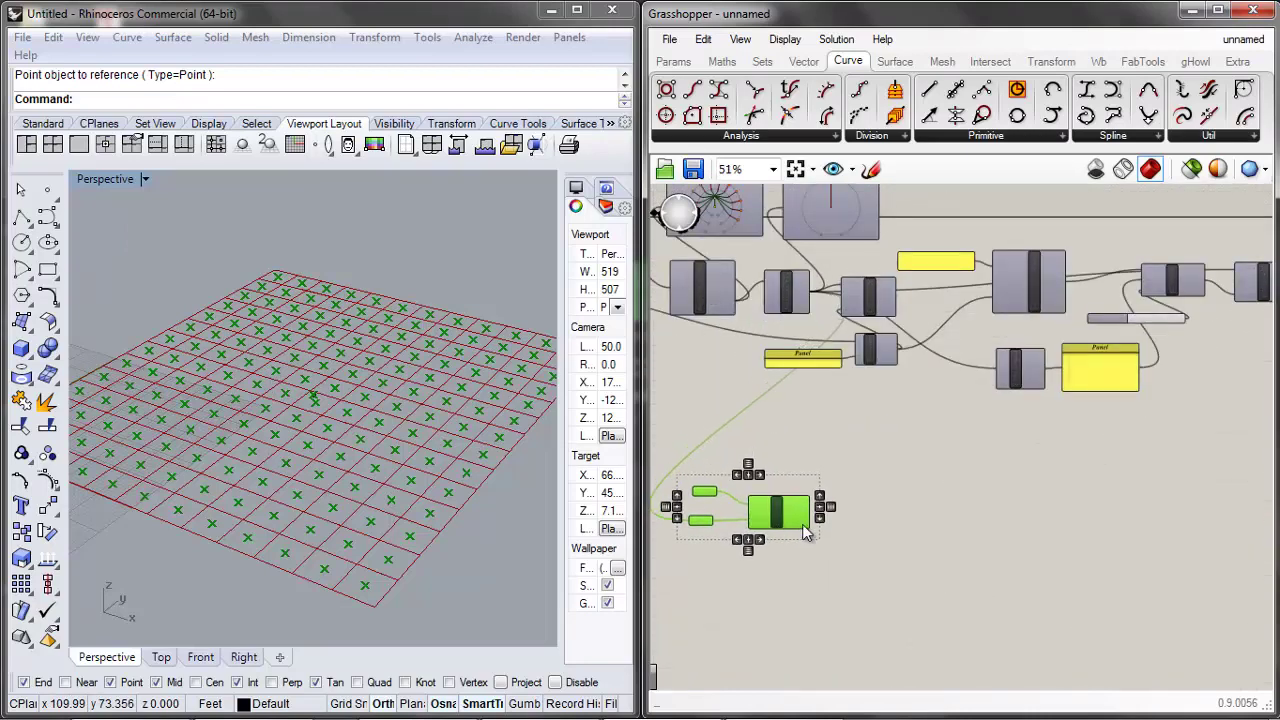
{"action": "left_click", "coordinate": [820, 528]}
{"action": "scroll", "coordinate": [823, 468], "scroll_direction": "down", "scroll_amount": 2}
{"action": "right_click_drag", "start_coordinate": [1042, 408], "coordinate": [864, 436]}
{"action": "scroll", "coordinate": [864, 436], "scroll_direction": "up", "scroll_amount": 4}
{"action": "scroll", "coordinate": [946, 460], "scroll_direction": "down", "scroll_amount": 2}
{"action": "scroll", "coordinate": [843, 345], "scroll_direction": "up", "scroll_amount": 4}
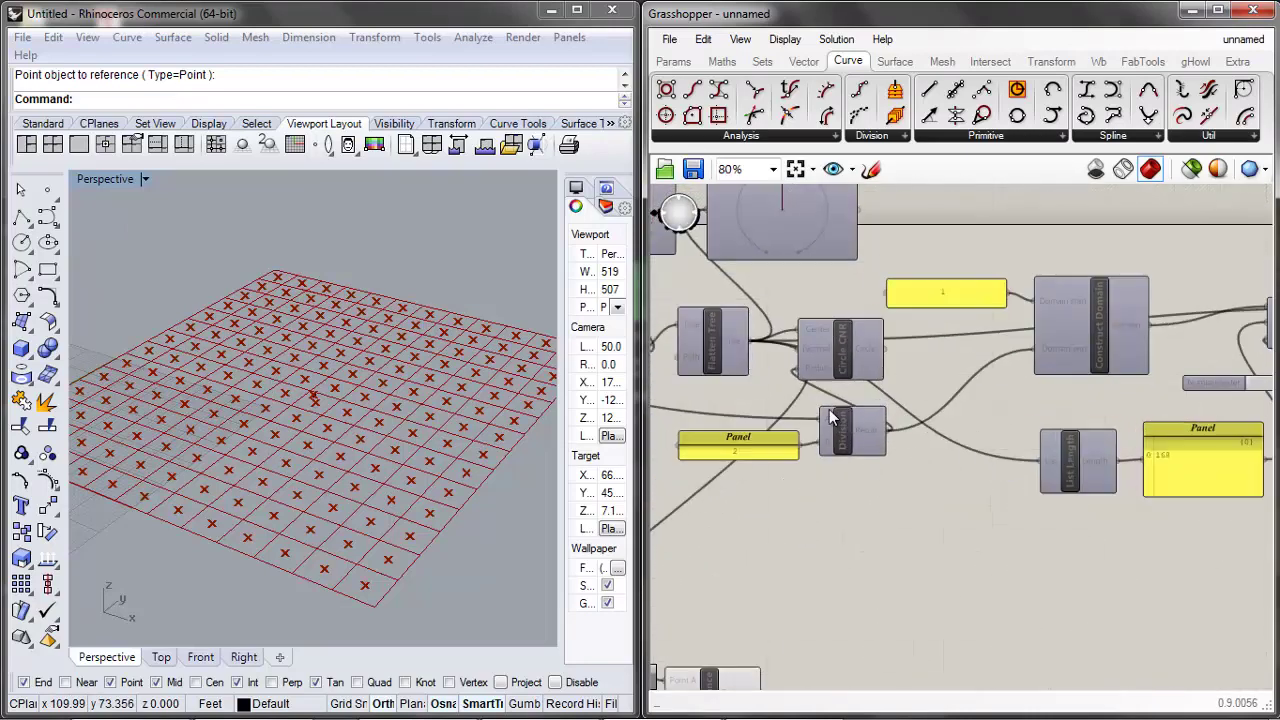
Duplicate the Circle CNR component and place the copy beside the Distance component
{"action": "left_click", "coordinate": [843, 345]}
{"action": "scroll", "coordinate": [843, 345], "scroll_direction": "down", "scroll_amount": 3}
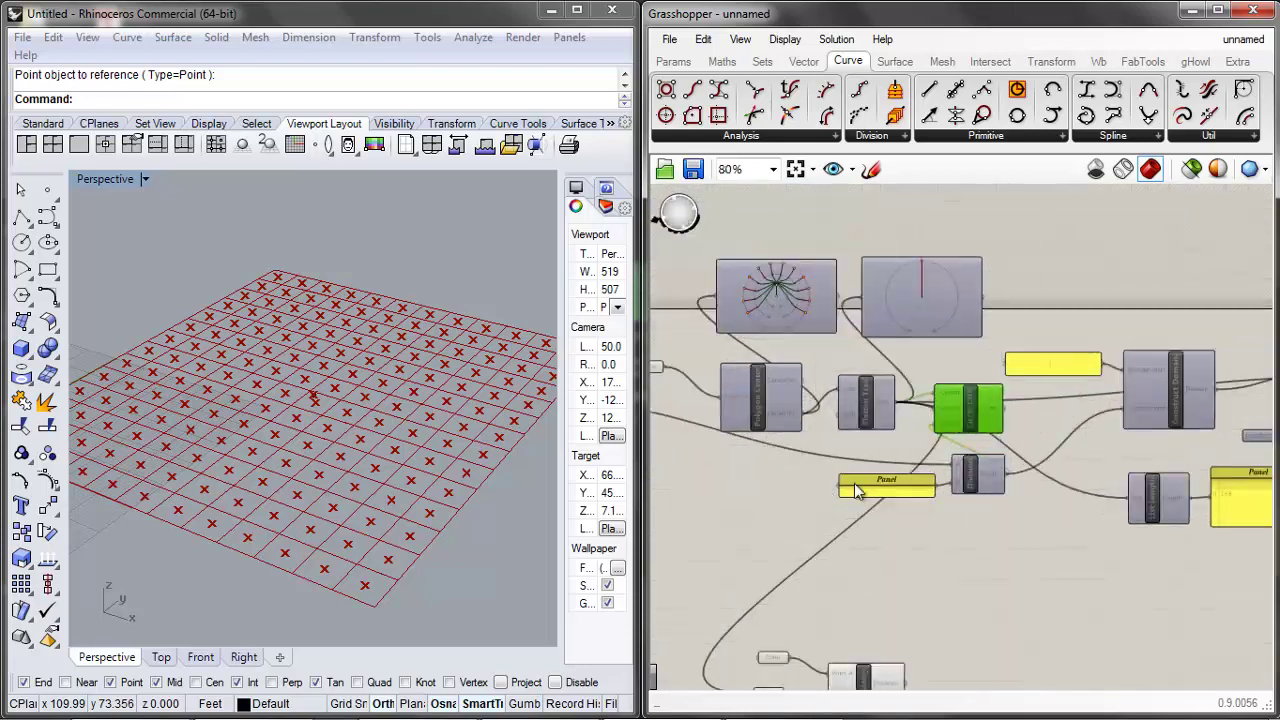
{"action": "scroll", "coordinate": [1005, 393], "scroll_direction": "up", "scroll_amount": 2}
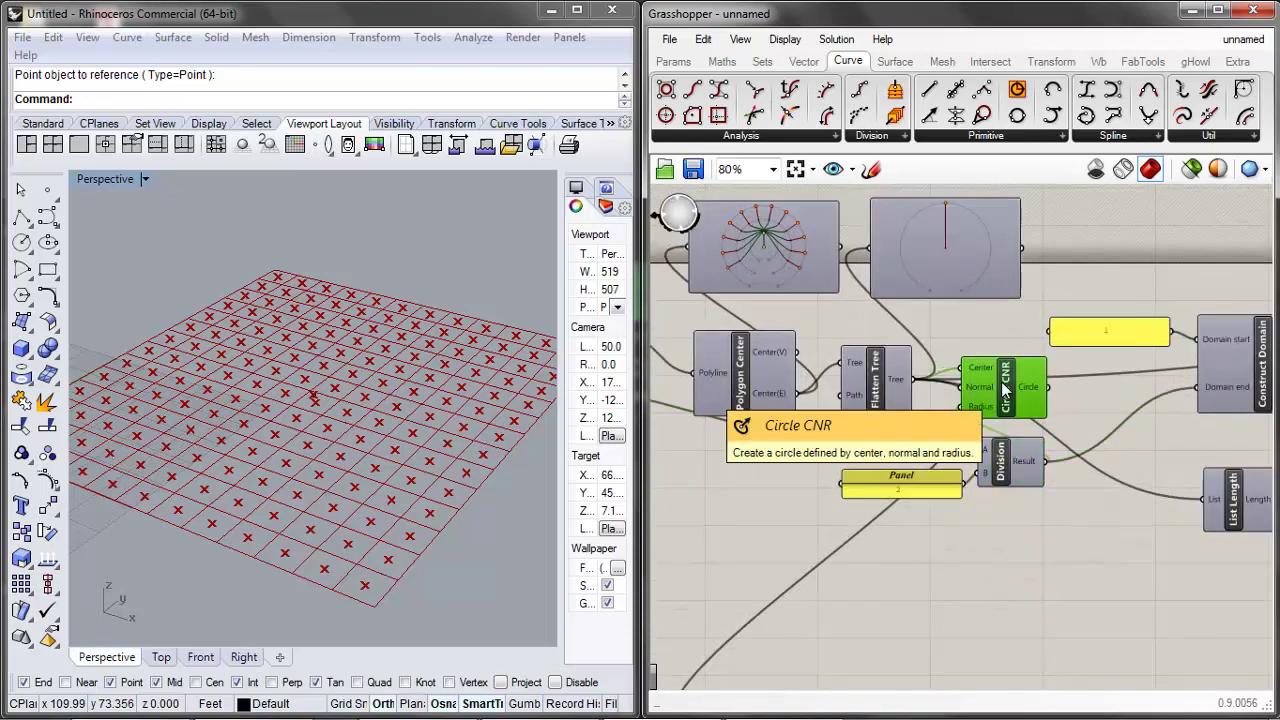
{"action": "key", "text": "ctrl+c"}
{"action": "key", "text": "ctrl+v"}
{"action": "scroll", "coordinate": [975, 310], "scroll_direction": "down", "scroll_amount": 4}
{"action": "left_click_drag", "start_coordinate": [1008, 400], "coordinate": [1033, 466]}
{"action": "scroll", "coordinate": [998, 478], "scroll_direction": "up", "scroll_amount": 3}
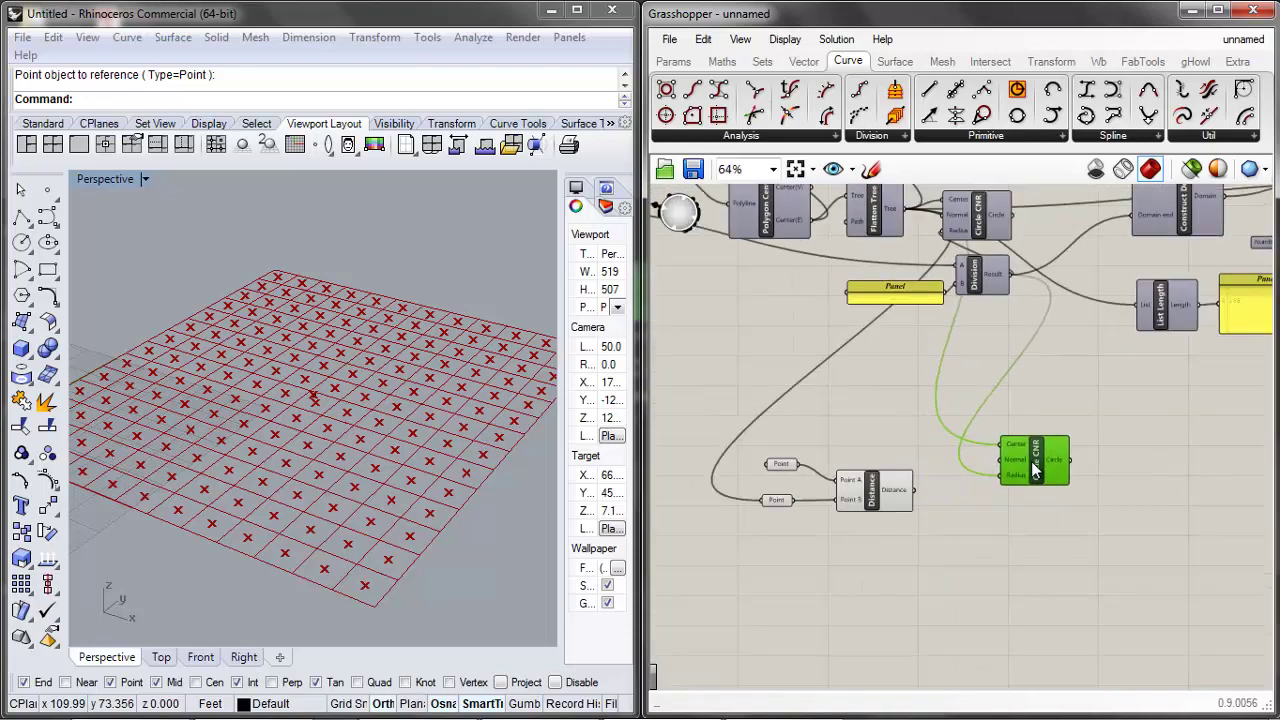
{"action": "scroll", "coordinate": [1033, 468], "scroll_direction": "up", "scroll_amount": 2}
{"action": "left_click", "coordinate": [1026, 490]}
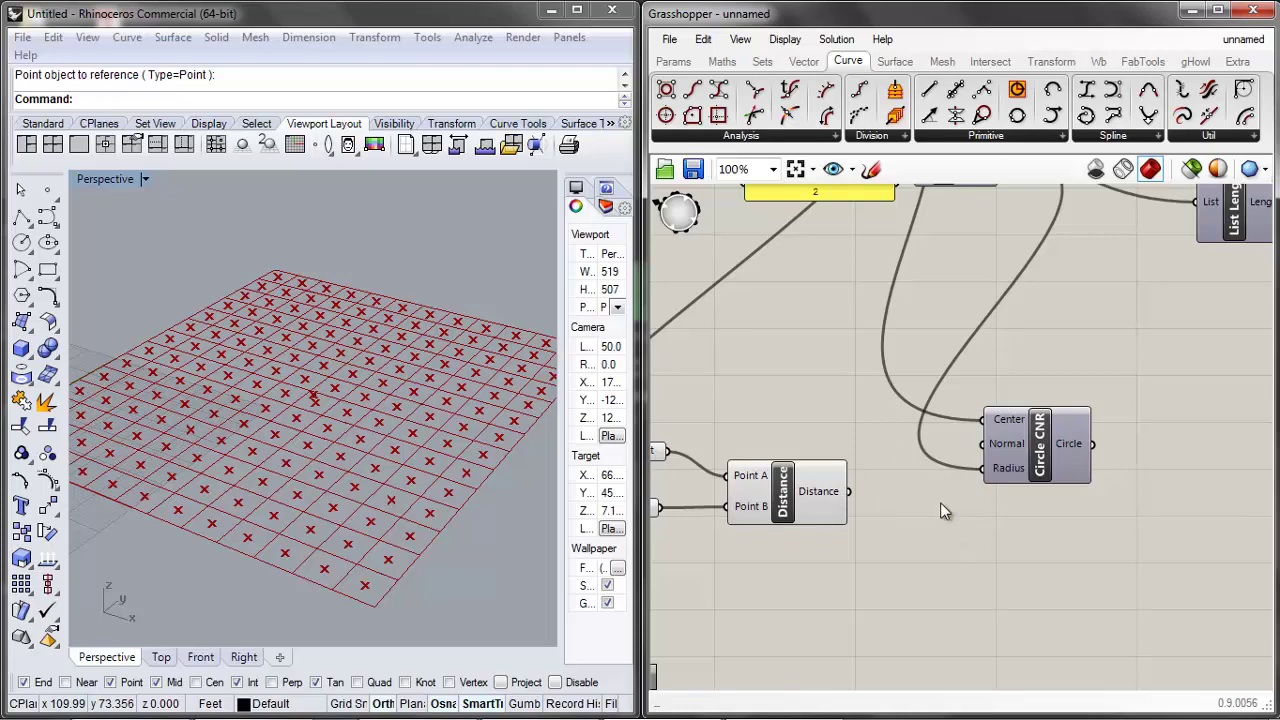
Feed the Distance output into the copied Circle CNR's Radius and turn on that component's preview
{"action": "scroll", "coordinate": [940, 503], "scroll_direction": "up", "scroll_amount": 2}
{"action": "left_click_drag", "start_coordinate": [797, 485], "coordinate": [1004, 450]}
{"action": "left_click", "coordinate": [1048, 455]}
{"action": "middle_click", "coordinate": [1098, 432]}
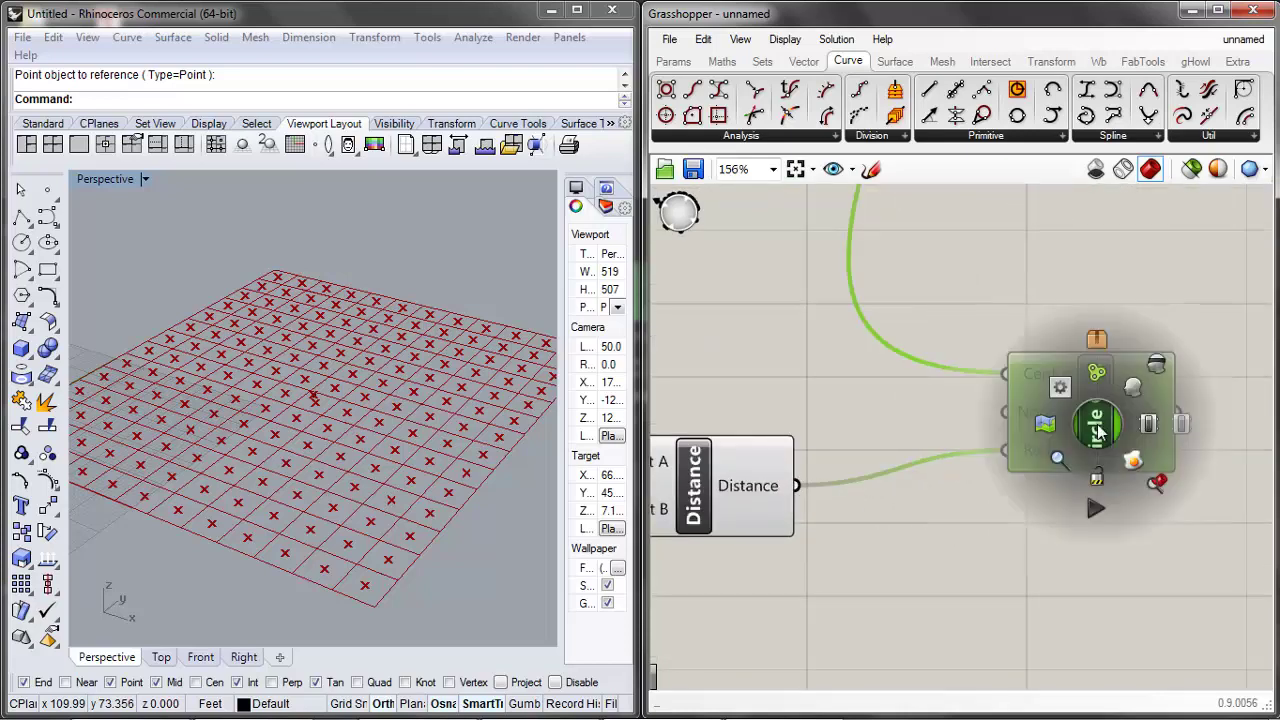
{"action": "left_click", "coordinate": [1133, 392]}
{"action": "scroll", "coordinate": [286, 429], "scroll_direction": "down", "scroll_amount": 4}
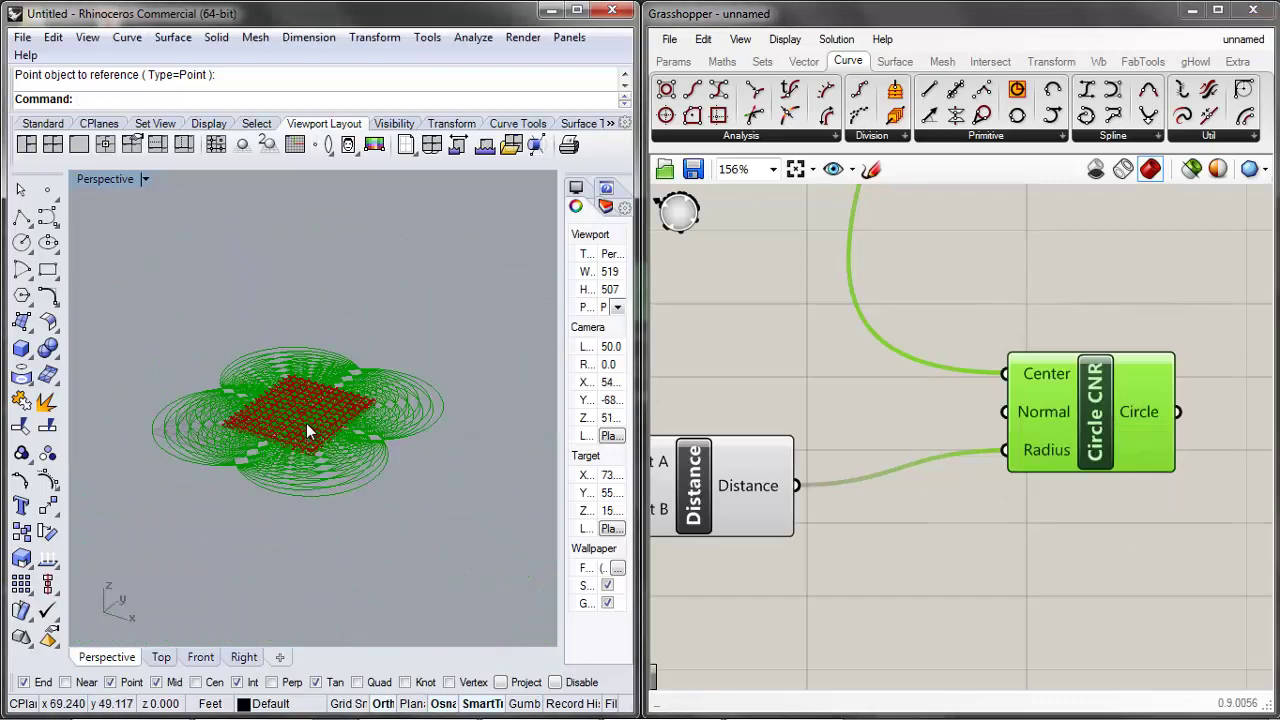
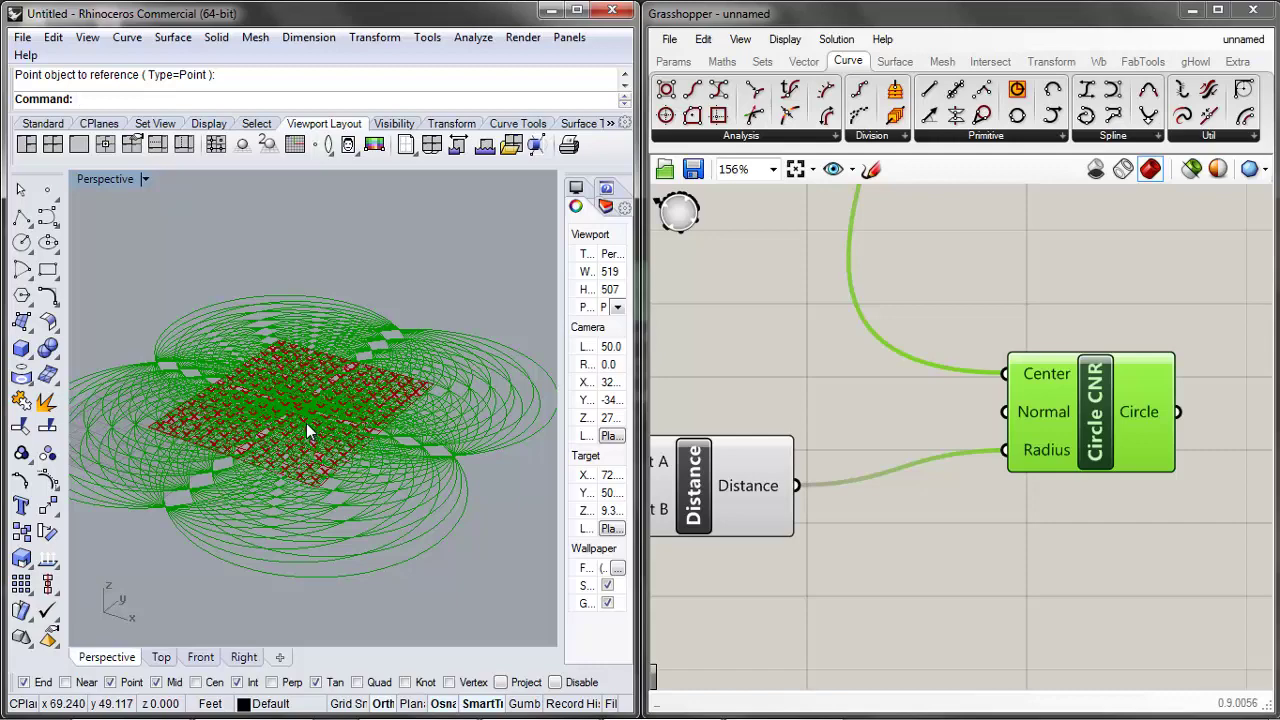
{"action": "left_click", "coordinate": [766, 399]}
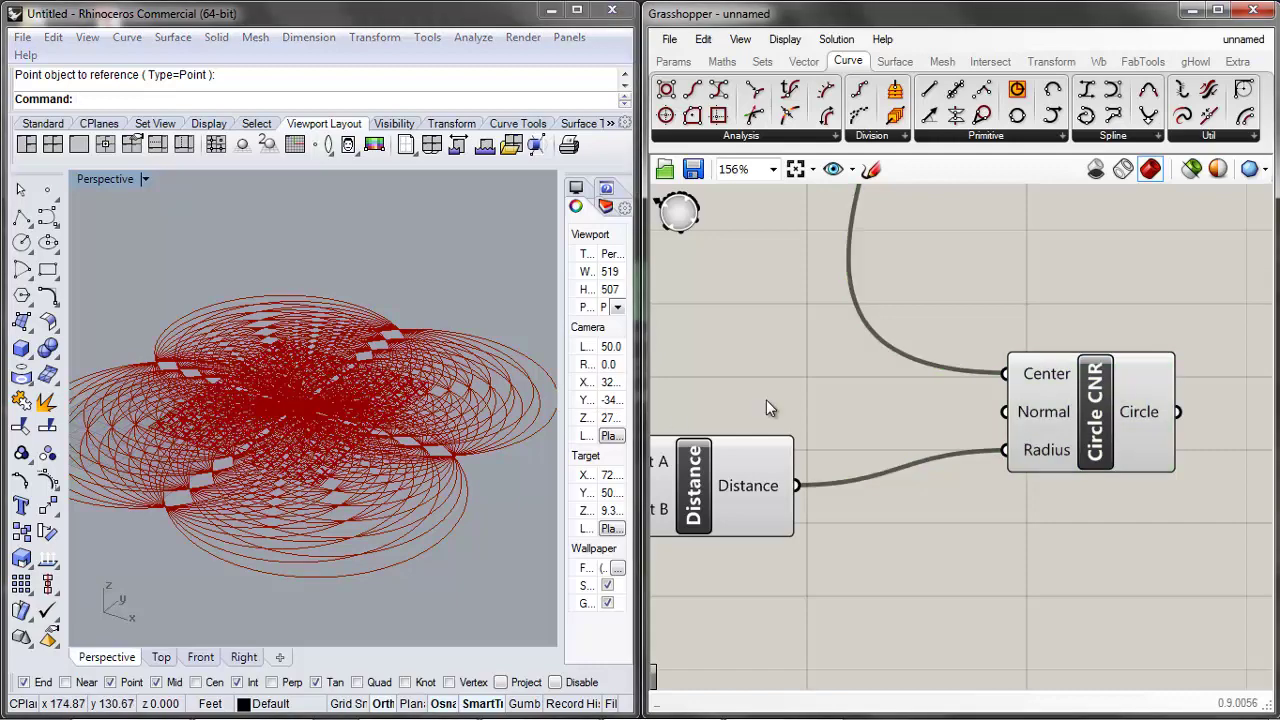
Duplicate the Extent Y number slider and place the copy below the Distance and copied Circle CNR components
{"action": "scroll", "coordinate": [865, 520], "scroll_direction": "down", "scroll_amount": 4}
{"action": "scroll", "coordinate": [871, 536], "scroll_direction": "down", "scroll_amount": 5}
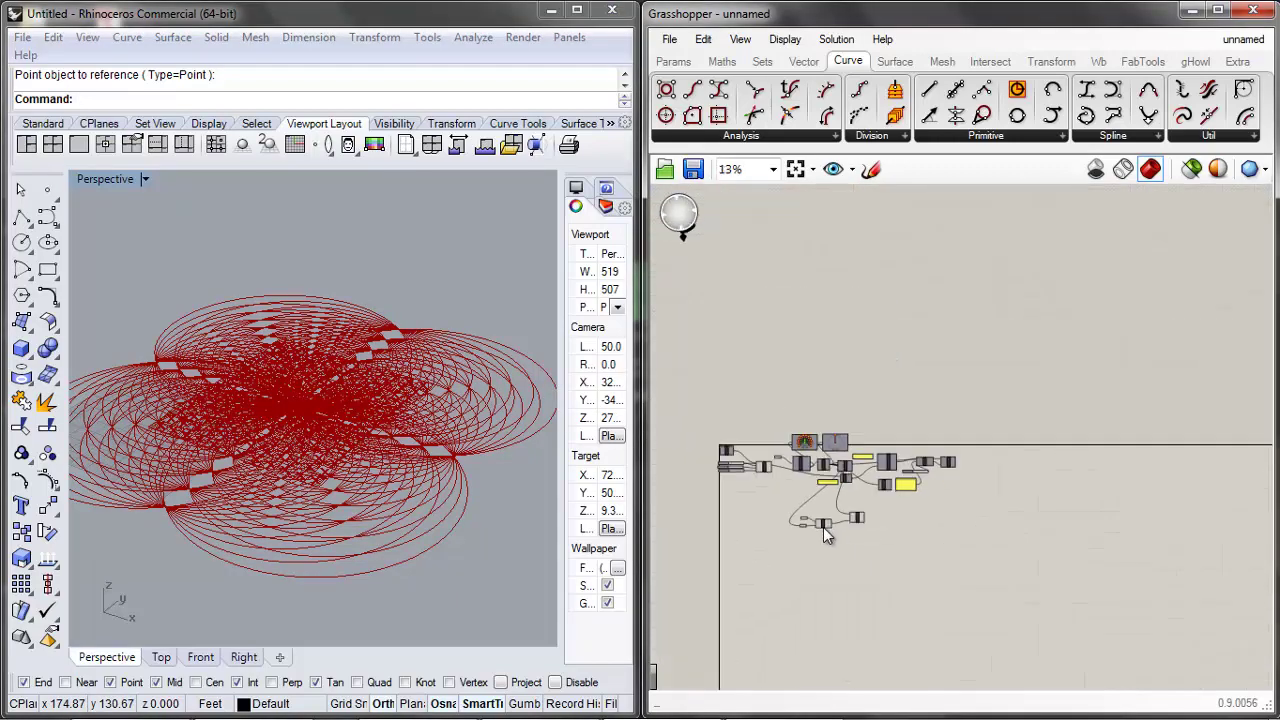
{"action": "scroll", "coordinate": [729, 444], "scroll_direction": "up", "scroll_amount": 8}
{"action": "left_click", "coordinate": [729, 445]}
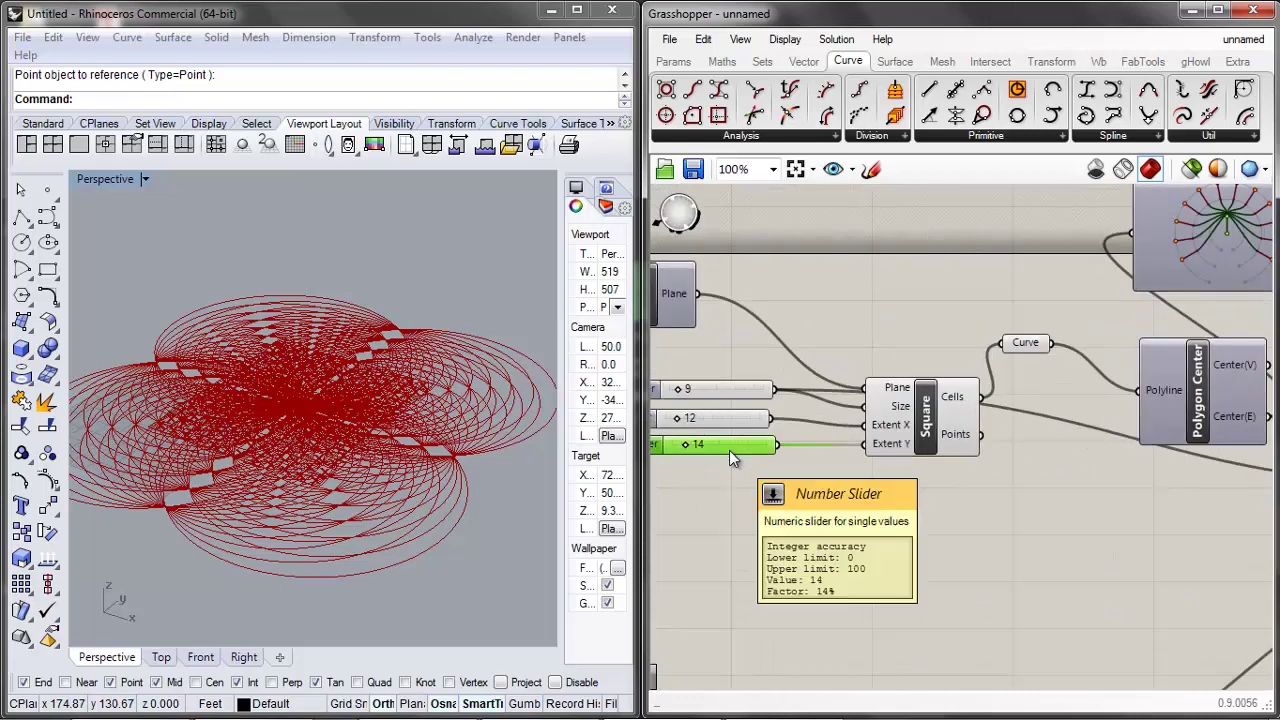
{"action": "key", "text": "ctrl+c"}
{"action": "key", "text": "ctrl+v"}
{"action": "left_click_drag", "start_coordinate": [748, 453], "coordinate": [1020, 555]}
{"action": "scroll", "coordinate": [906, 343], "scroll_direction": "down", "scroll_amount": 2}
{"action": "scroll", "coordinate": [842, 400], "scroll_direction": "down", "scroll_amount": 2}
{"action": "scroll", "coordinate": [1095, 580], "scroll_direction": "down", "scroll_amount": 2}
{"action": "scroll", "coordinate": [1160, 590], "scroll_direction": "up", "scroll_amount": 6}
{"action": "left_click_drag", "start_coordinate": [1036, 472], "coordinate": [1036, 452]}
{"action": "left_click_drag", "start_coordinate": [1056, 583], "coordinate": [979, 518]}
{"action": "left_click_drag", "start_coordinate": [1003, 583], "coordinate": [971, 603]}
{"action": "left_click", "coordinate": [971, 580]}
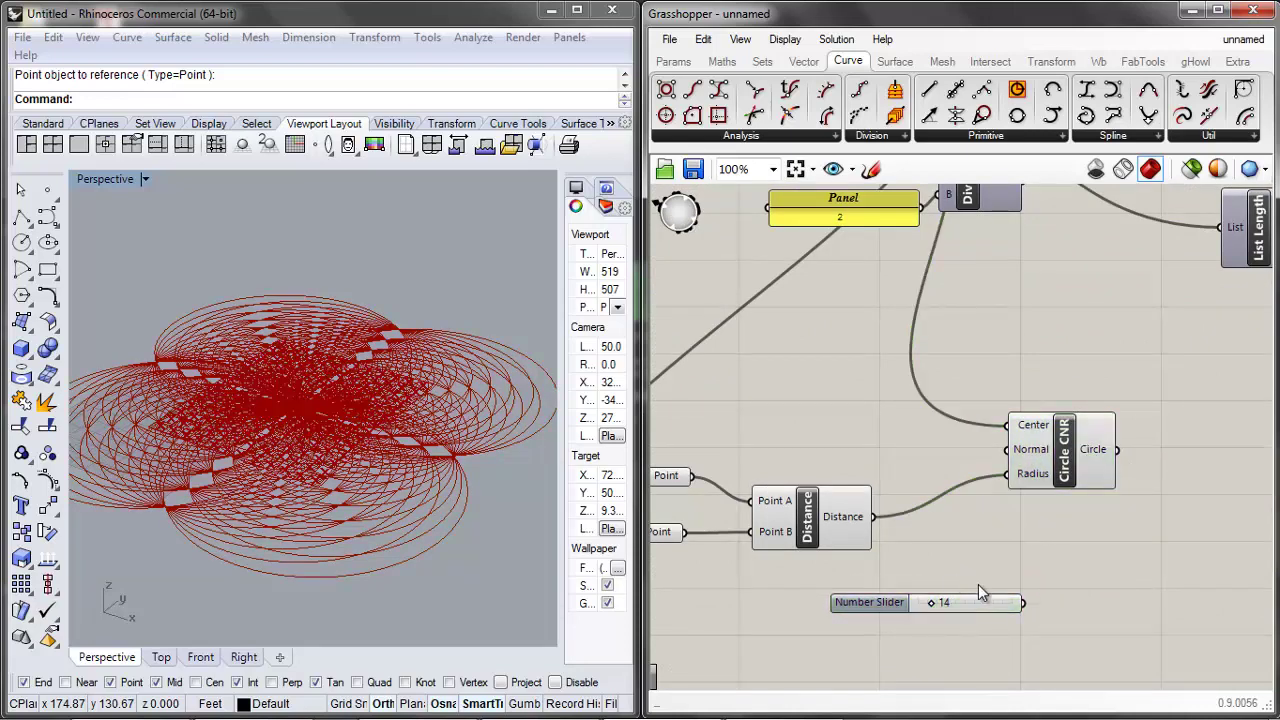
Move the Distance component up and add a Division component between it and the copied Circle CNR
{"action": "left_click_drag", "start_coordinate": [840, 538], "coordinate": [832, 470]}
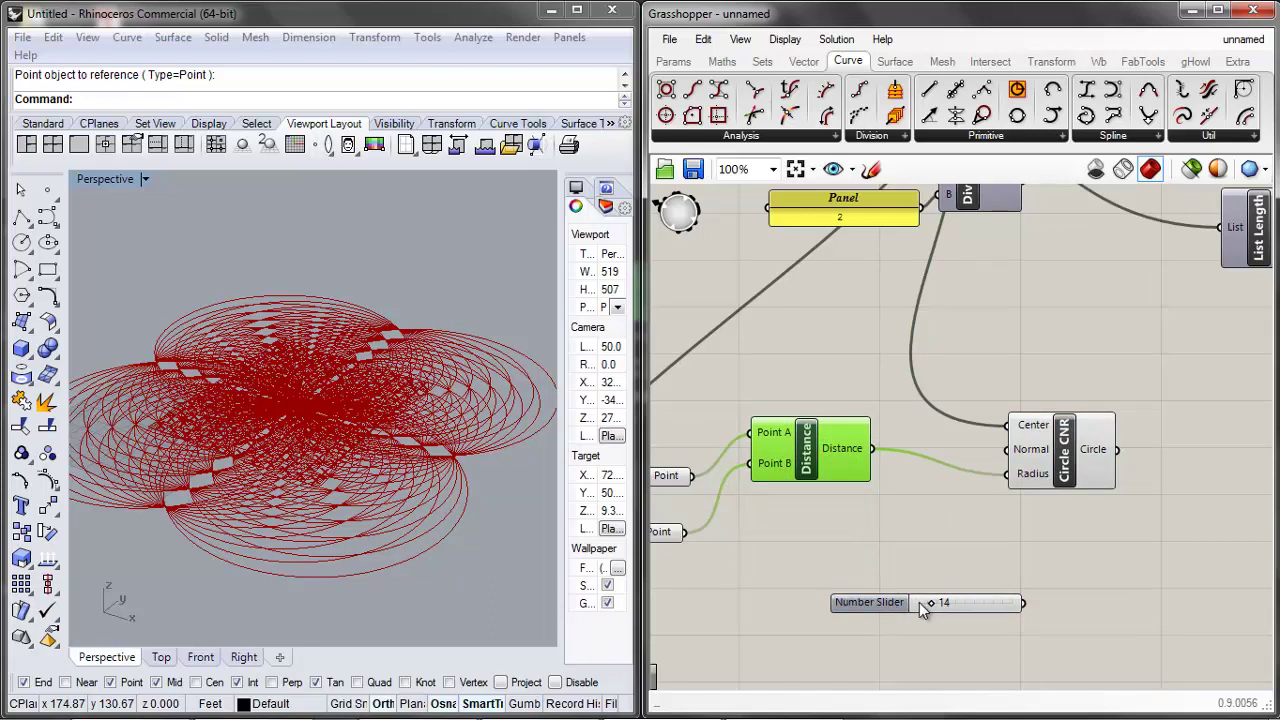
{"action": "double_click", "coordinate": [914, 536]}
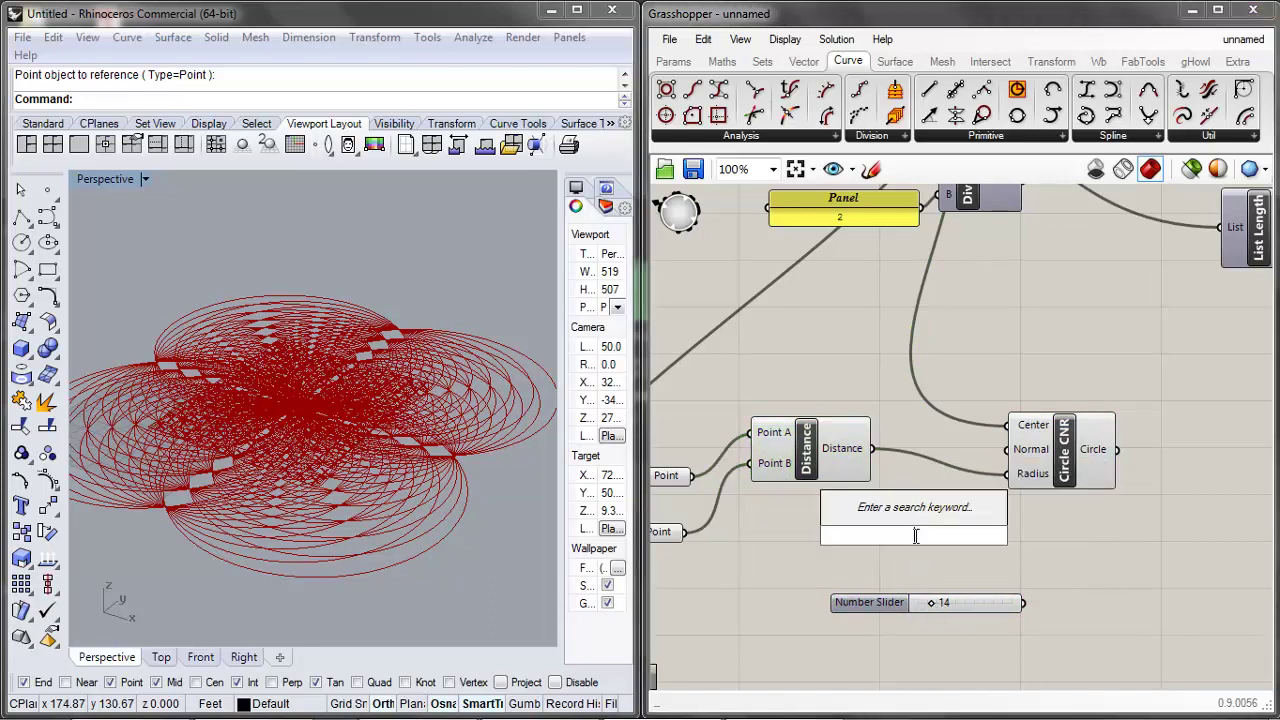
{"action": "type", "text": "divide"}
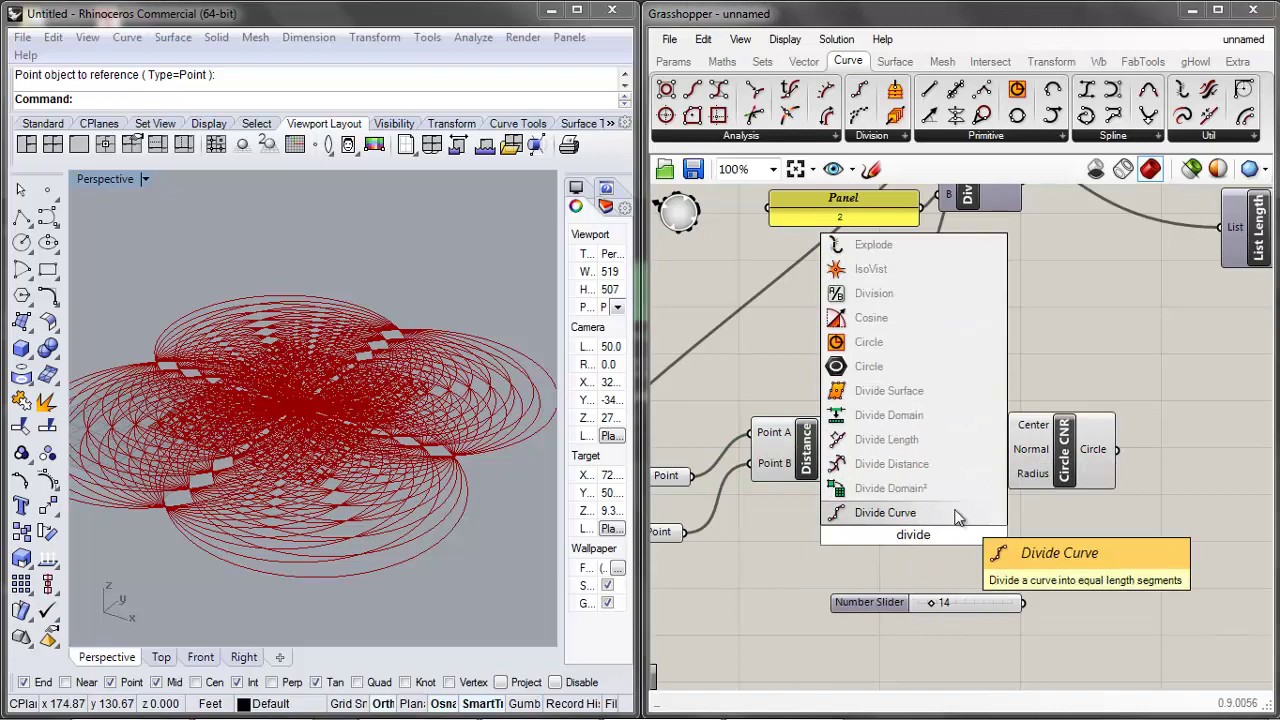
{"action": "left_click", "coordinate": [858, 293]}
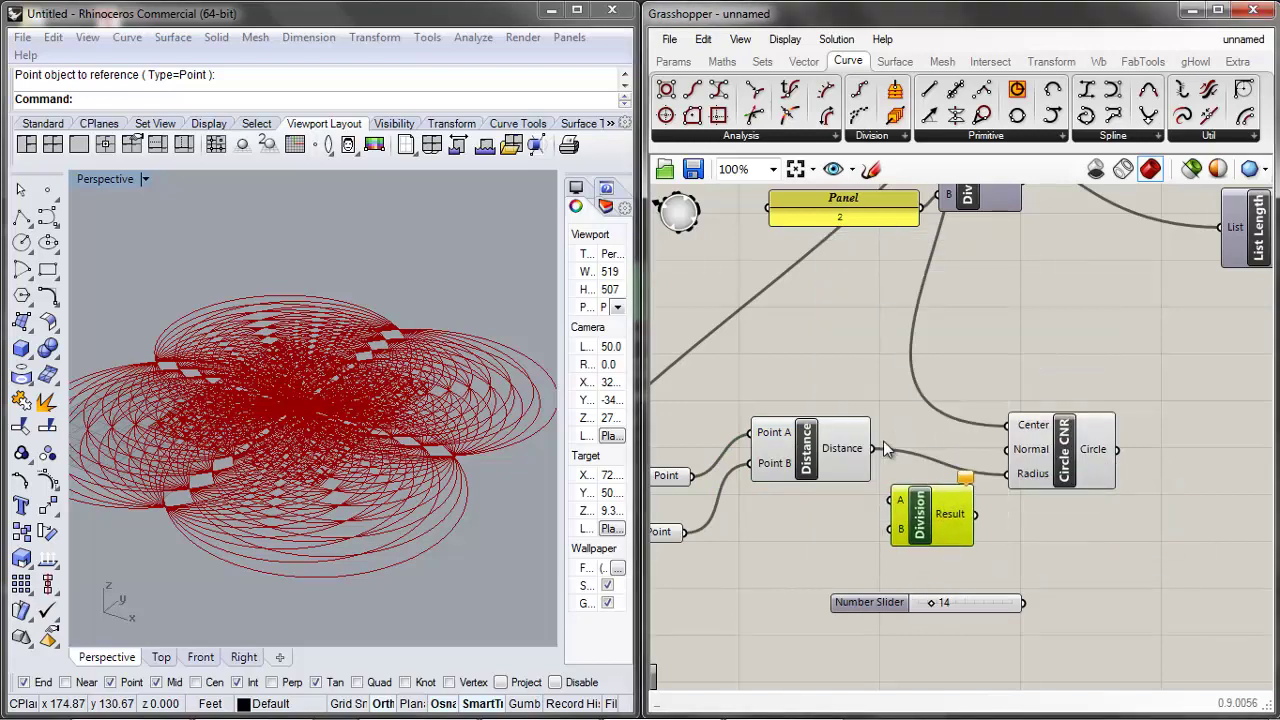
Wire Distance into Division A and the copied slider into B, and connect the Result to the circle's Radius
{"action": "left_click_drag", "start_coordinate": [874, 449], "coordinate": [890, 500]}
{"action": "left_click_drag", "start_coordinate": [903, 602], "coordinate": [783, 600]}
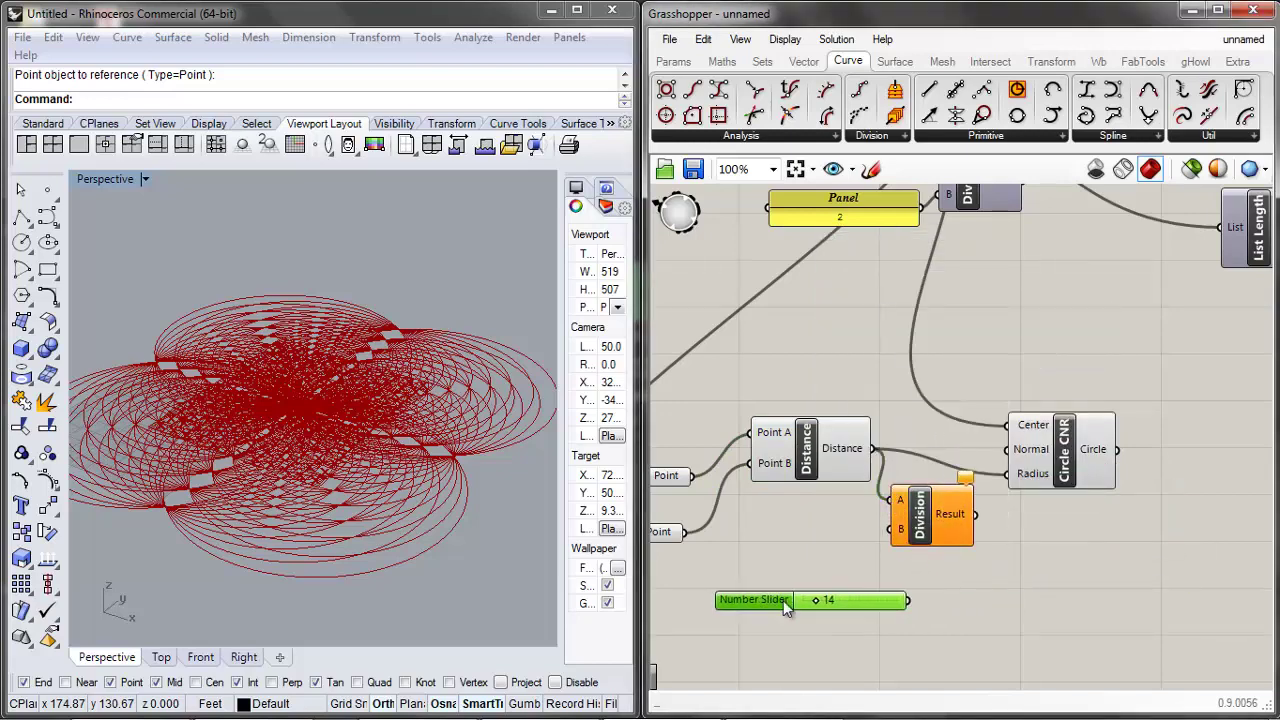
{"action": "left_click_drag", "start_coordinate": [903, 600], "coordinate": [890, 529]}
{"action": "left_click_drag", "start_coordinate": [970, 525], "coordinate": [1007, 473]}
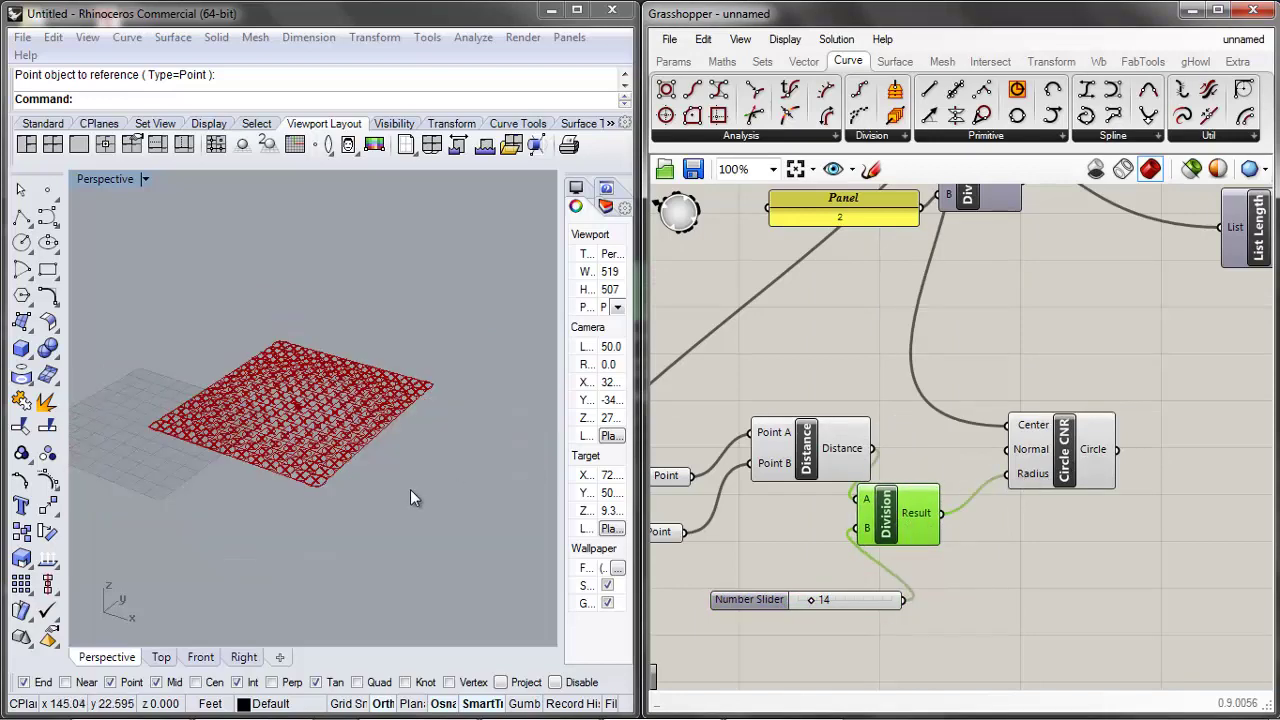
Set the divisor slider to 21 to shrink the circles within the grid cells
{"action": "scroll", "coordinate": [265, 442], "scroll_direction": "up", "scroll_amount": 3}
{"action": "scroll", "coordinate": [265, 442], "scroll_direction": "up", "scroll_amount": 2}
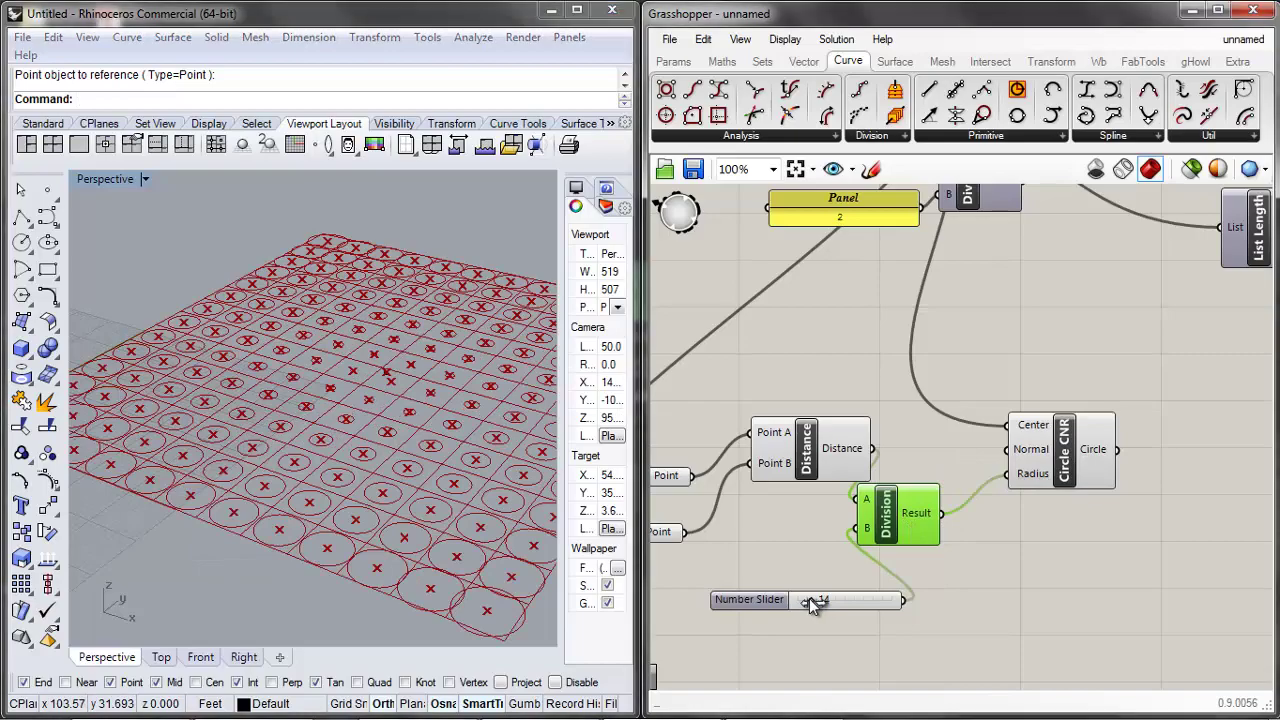
{"action": "left_click_drag", "start_coordinate": [809, 598], "coordinate": [818, 600]}
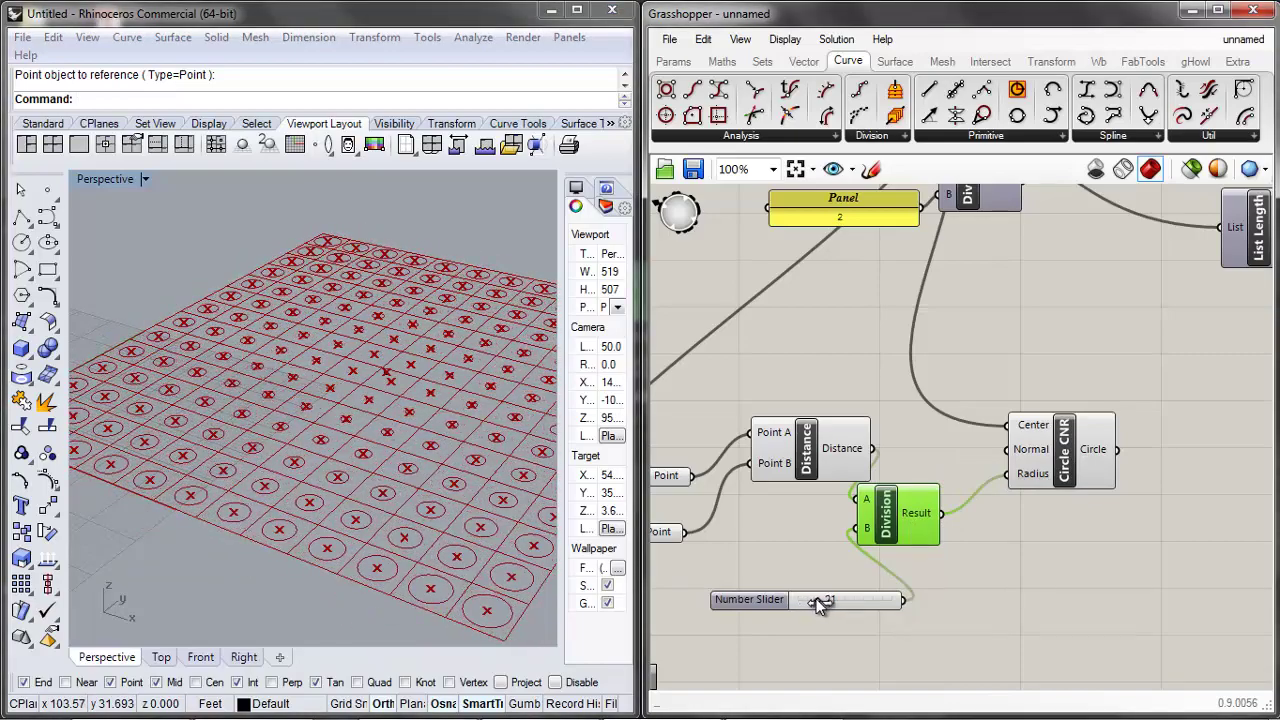
Move the attractor point in the Rhino viewport from the grid's middle towards its front edge
{"action": "left_click", "coordinate": [389, 369]}
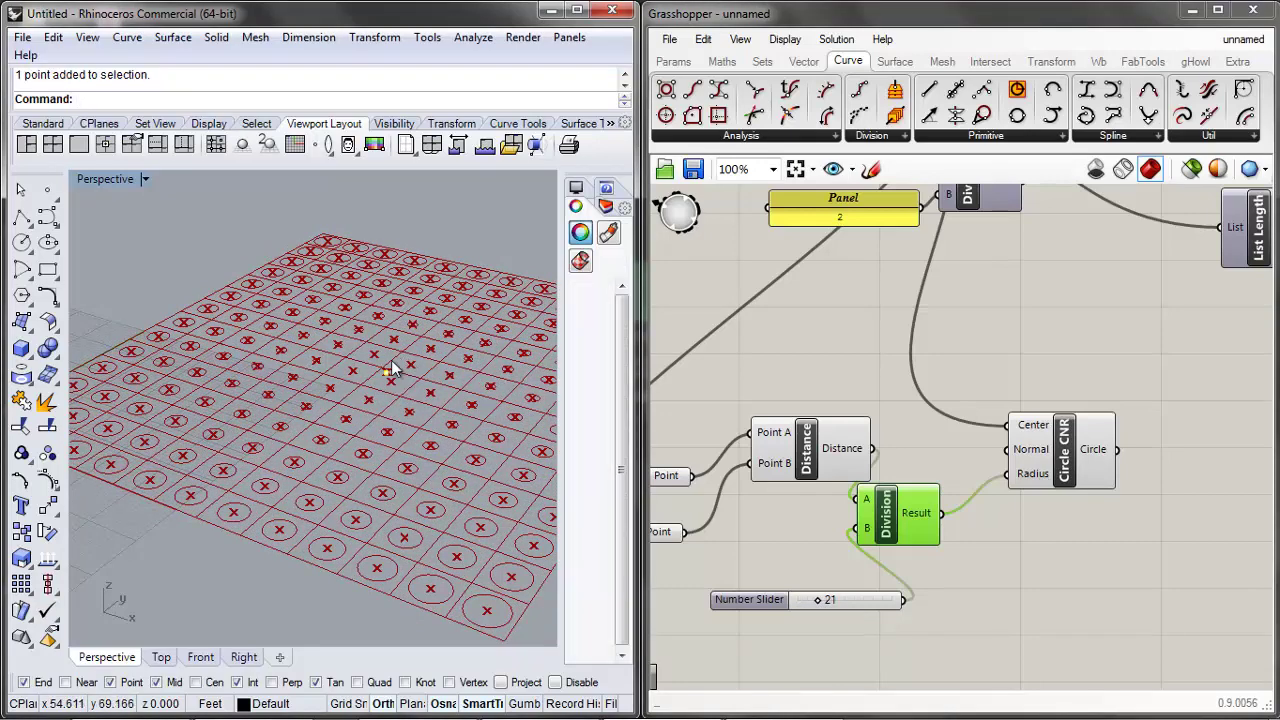
{"action": "type", "text": "Move"}
{"action": "key", "text": "Return"}
{"action": "left_click", "coordinate": [388, 370]}
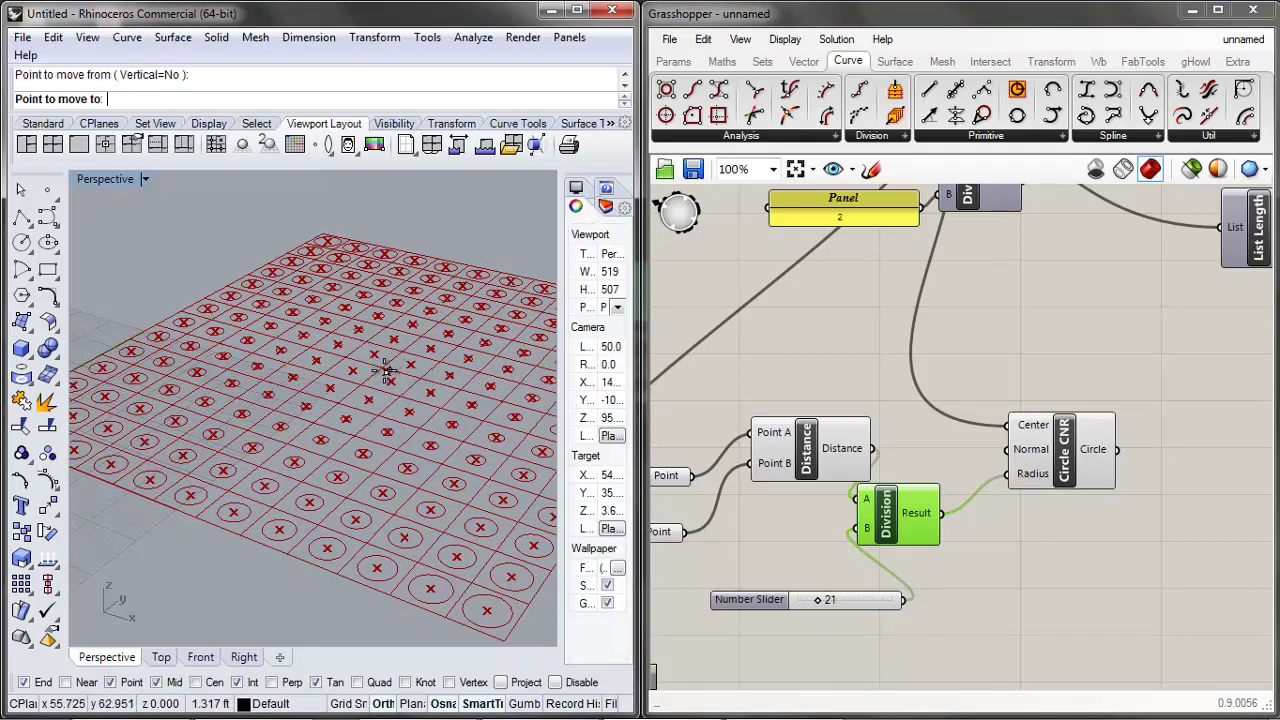
{"action": "left_click", "coordinate": [284, 456]}
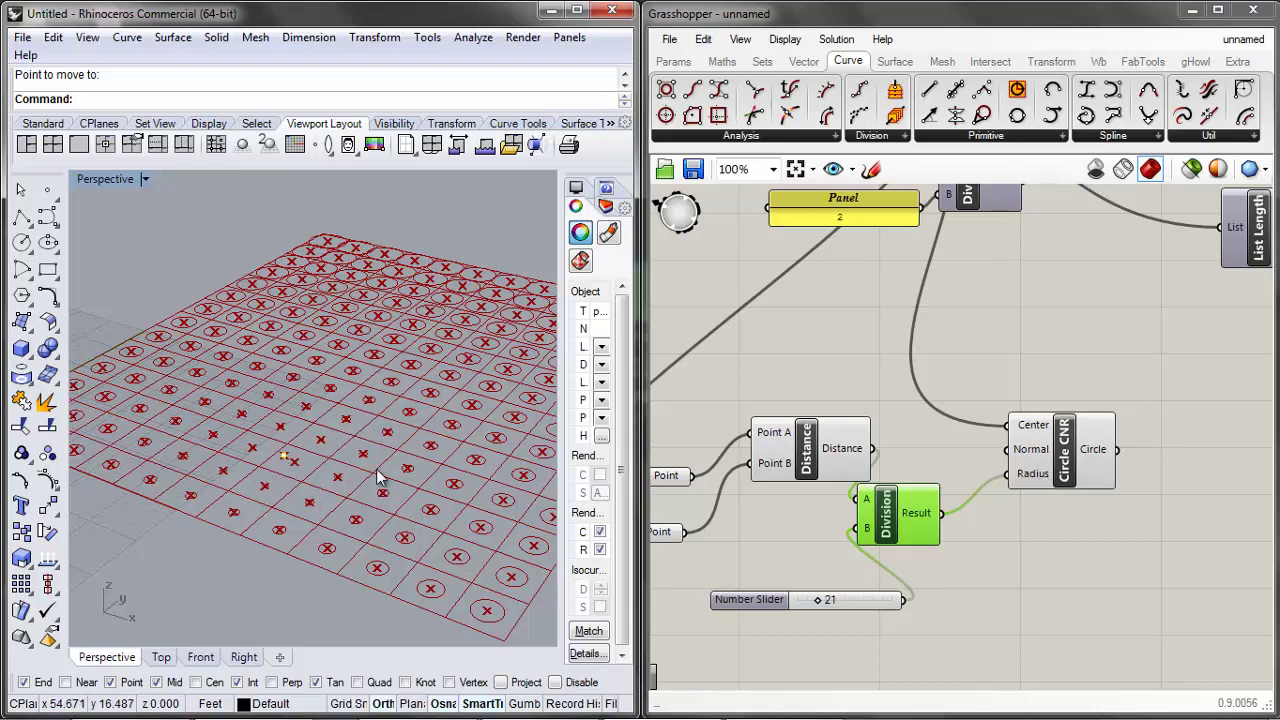
Add a Multiplication component between Division and the copied Circle CNR, and feed the Division Result into its A input
{"action": "left_click", "coordinate": [966, 542]}
{"action": "right_click_drag", "start_coordinate": [1068, 490], "coordinate": [922, 487]}
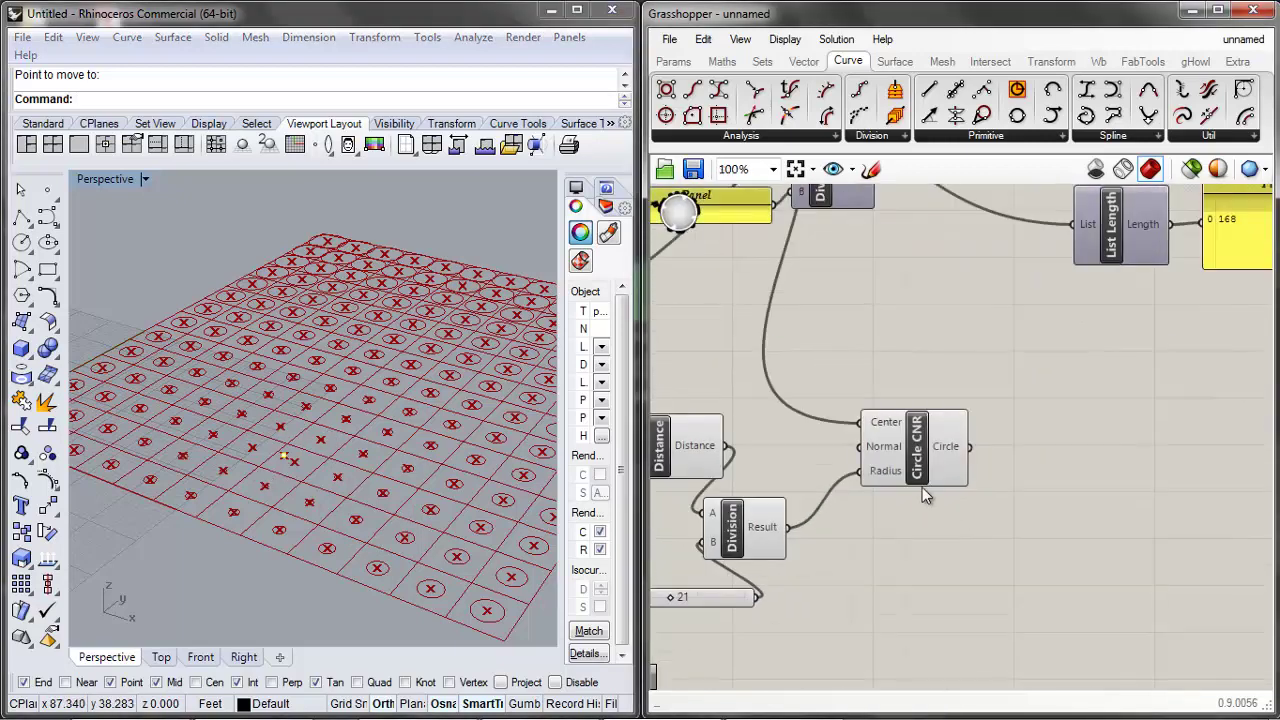
{"action": "left_click_drag", "start_coordinate": [922, 497], "coordinate": [1064, 497]}
{"action": "double_click", "coordinate": [964, 572]}
{"action": "type", "text": "m"}
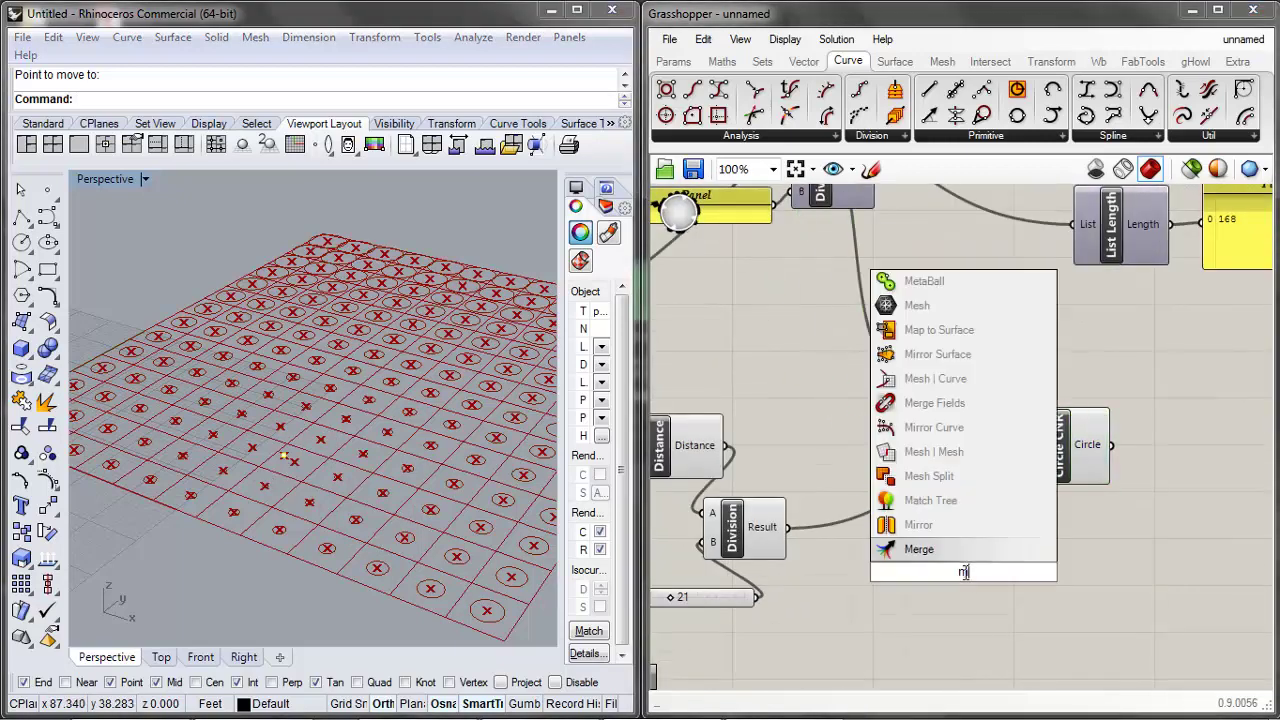
{"action": "type", "text": "ultipl"}
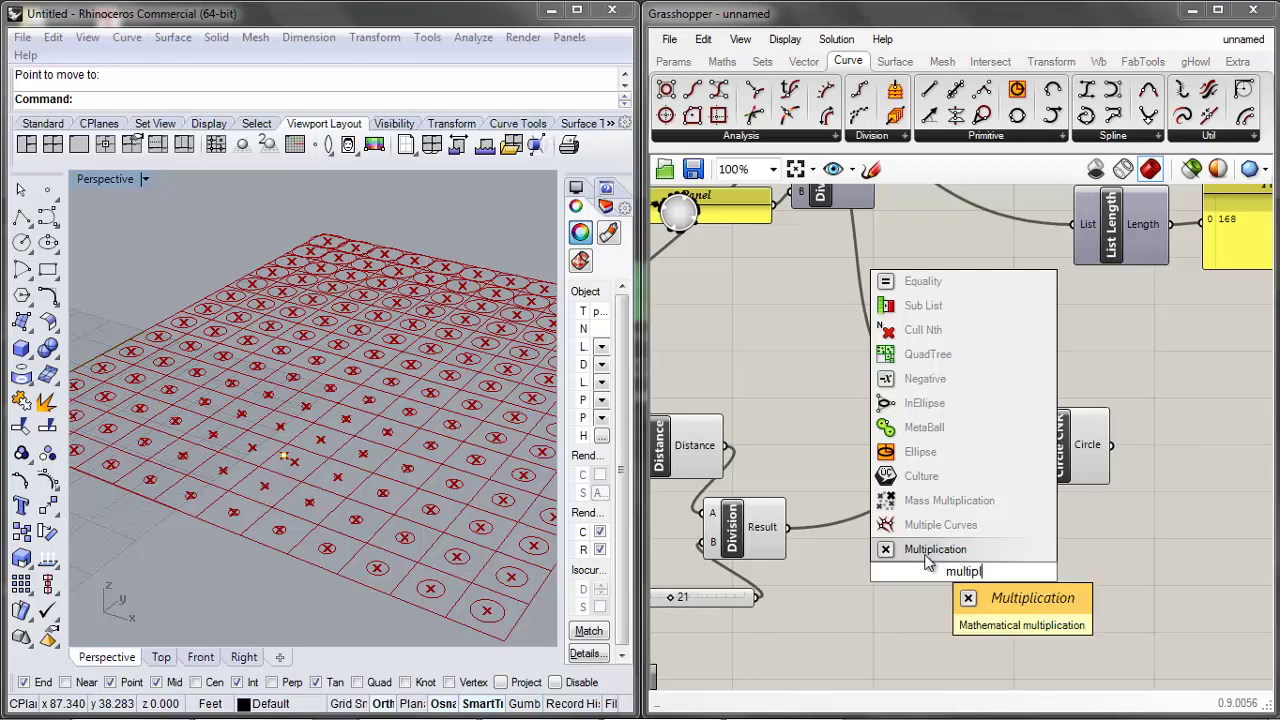
{"action": "left_click", "coordinate": [925, 553]}
{"action": "left_click_drag", "start_coordinate": [962, 610], "coordinate": [899, 589]}
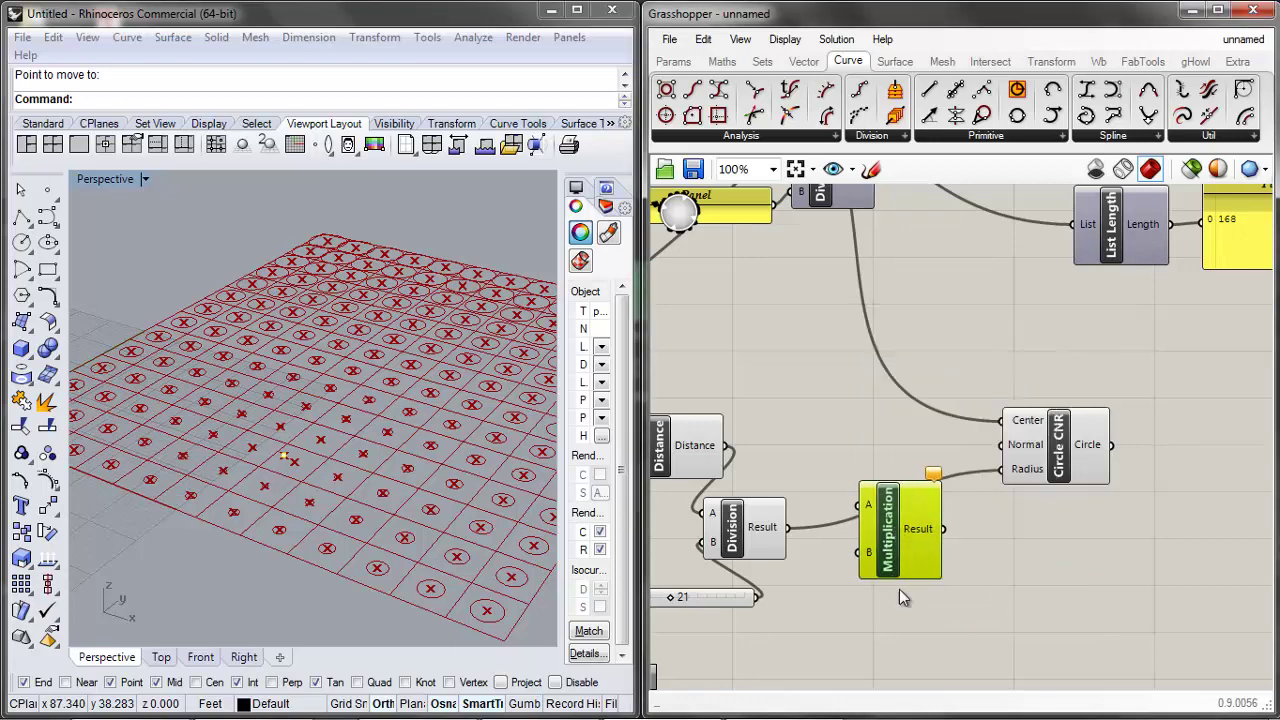
{"action": "left_click", "coordinate": [826, 573]}
{"action": "left_click_drag", "start_coordinate": [787, 527], "coordinate": [944, 540]}
{"action": "double_click", "coordinate": [860, 624]}
{"action": "type", "text": "n"}
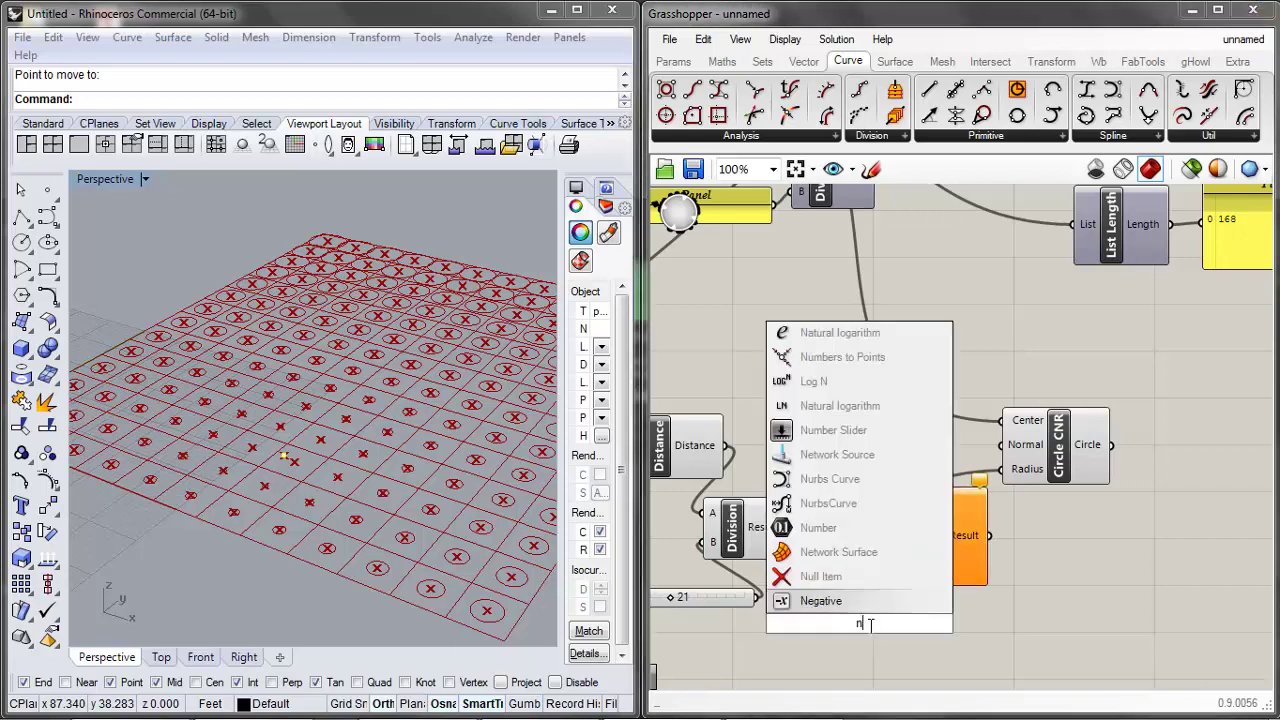
{"action": "type", "text": "umber"}
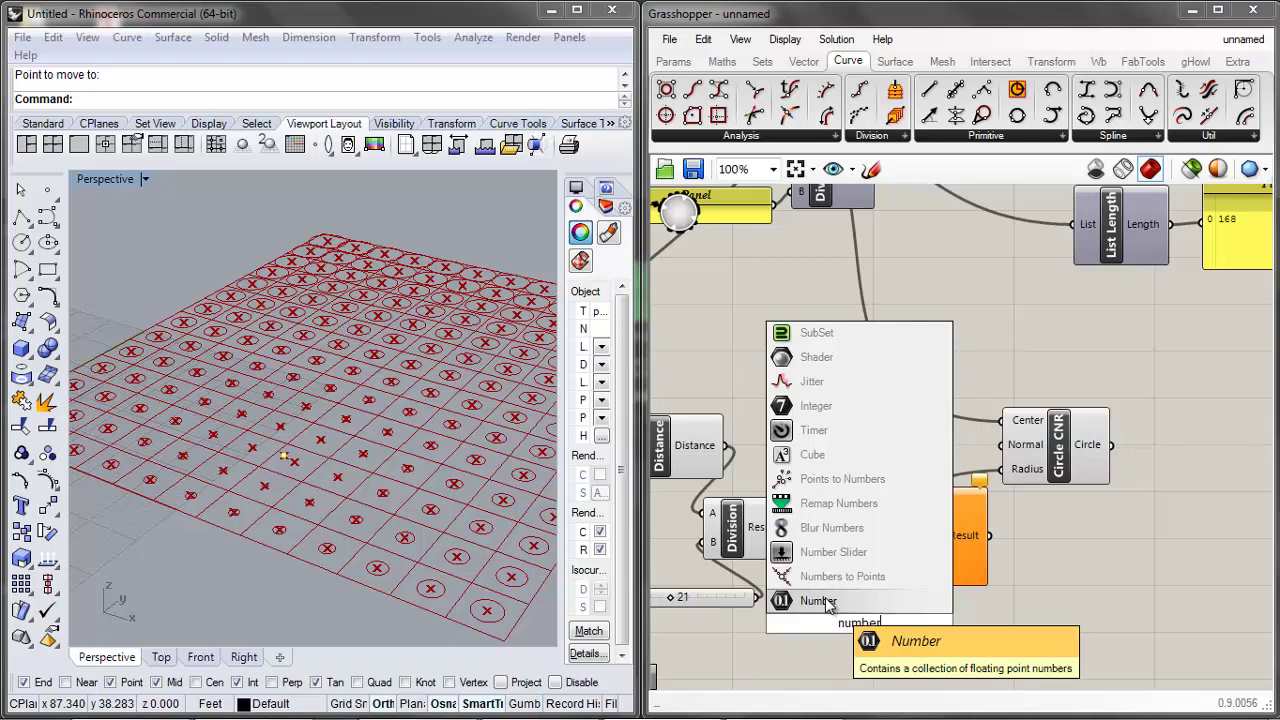
{"action": "left_click", "coordinate": [825, 600]}
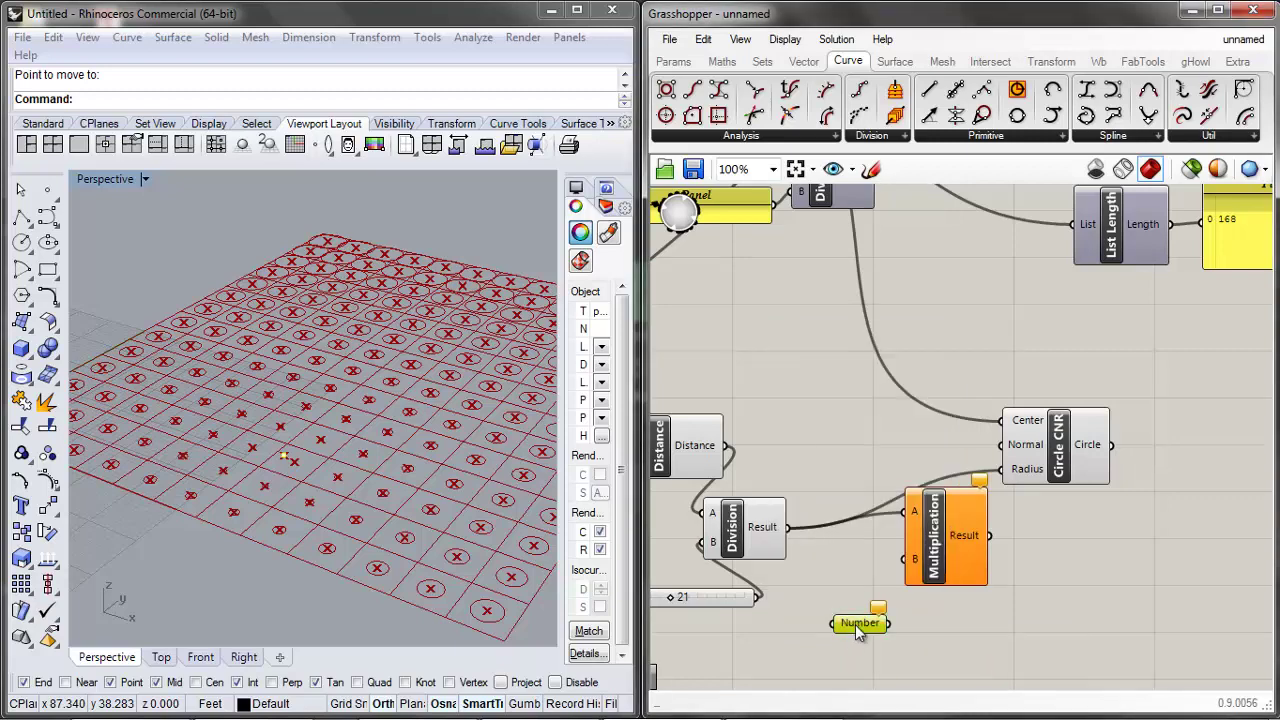
Add a Number Slider below the Multiplication component
{"action": "double_click", "coordinate": [855, 626]}
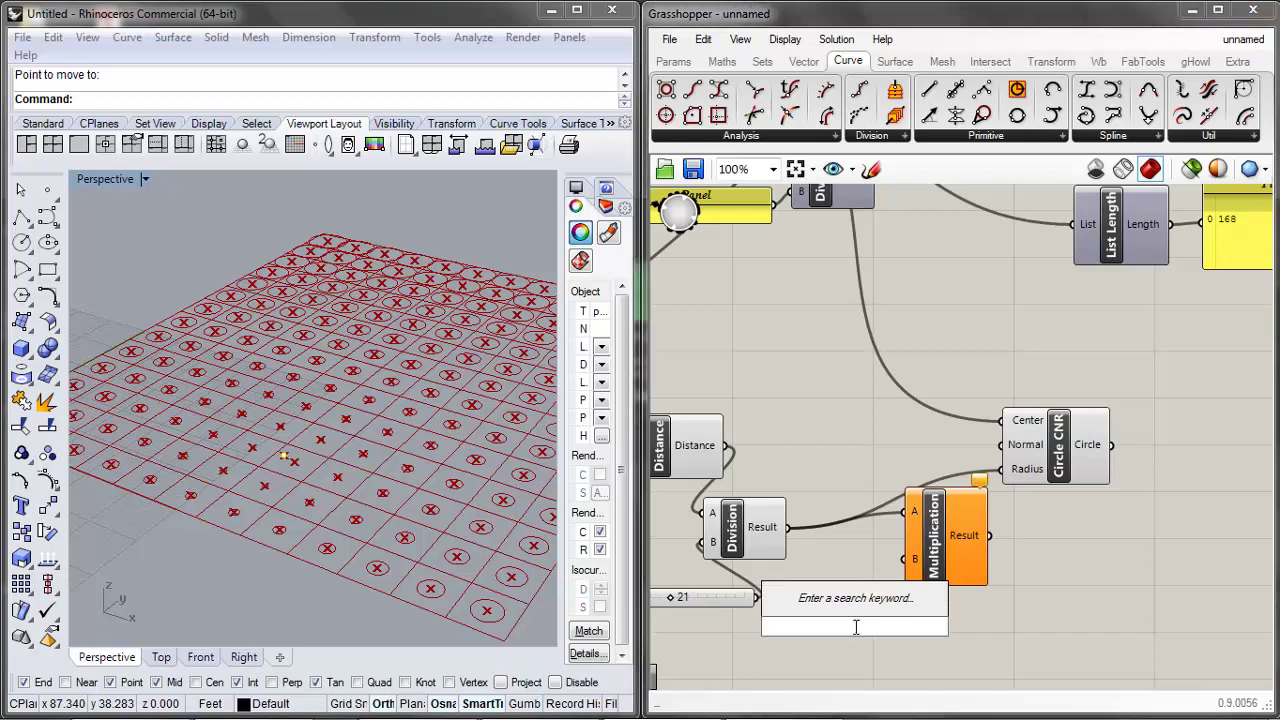
{"action": "type", "text": "number slider"}
{"action": "key", "text": "Return"}
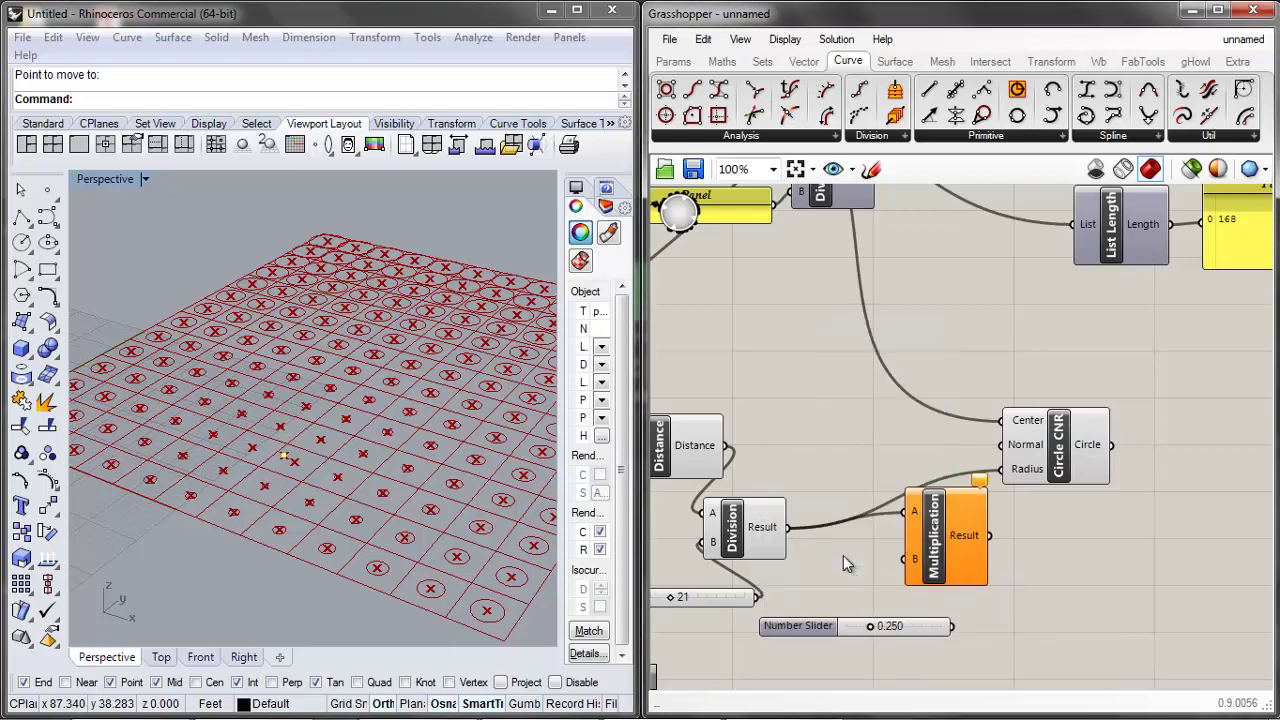
Wire the new slider into Multiplication B and connect the Multiplication Result to the copied Circle CNR's Radius
{"action": "left_click_drag", "start_coordinate": [937, 568], "coordinate": [996, 564]}
{"action": "left_click_drag", "start_coordinate": [954, 623], "coordinate": [962, 544]}
{"action": "left_click", "coordinate": [1070, 470]}
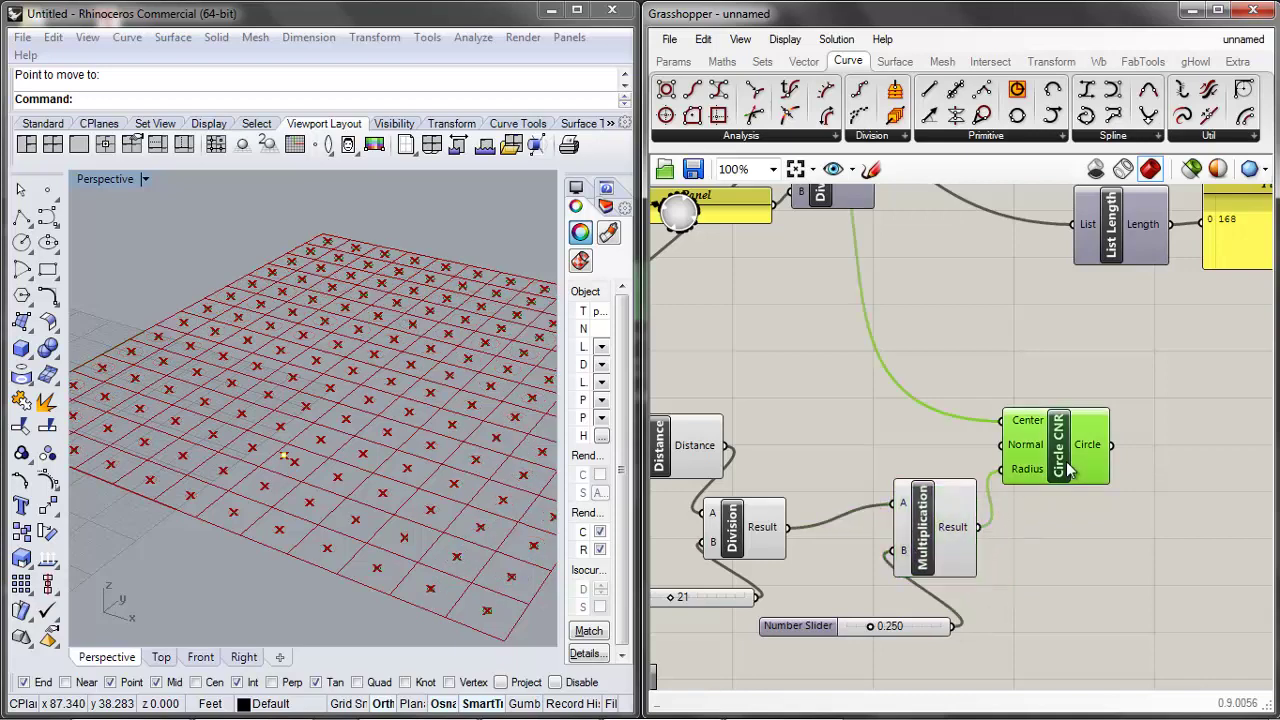
Set the multiplier slider to 1.000
{"action": "left_click_drag", "start_coordinate": [869, 622], "coordinate": [949, 632]}
{"action": "left_click", "coordinate": [892, 625]}
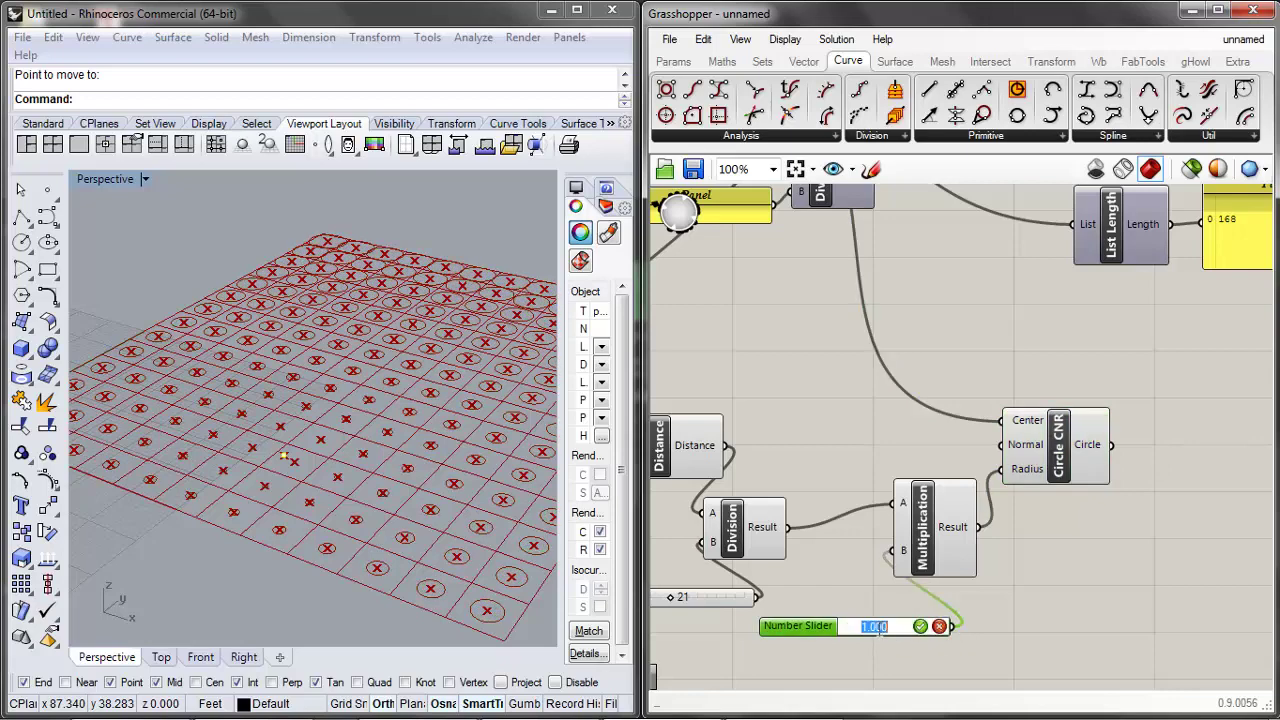
{"action": "left_click", "coordinate": [852, 606]}
Set the multiplier slider's maximum to 10 and its value to 0.800
{"action": "right_click", "coordinate": [856, 622]}
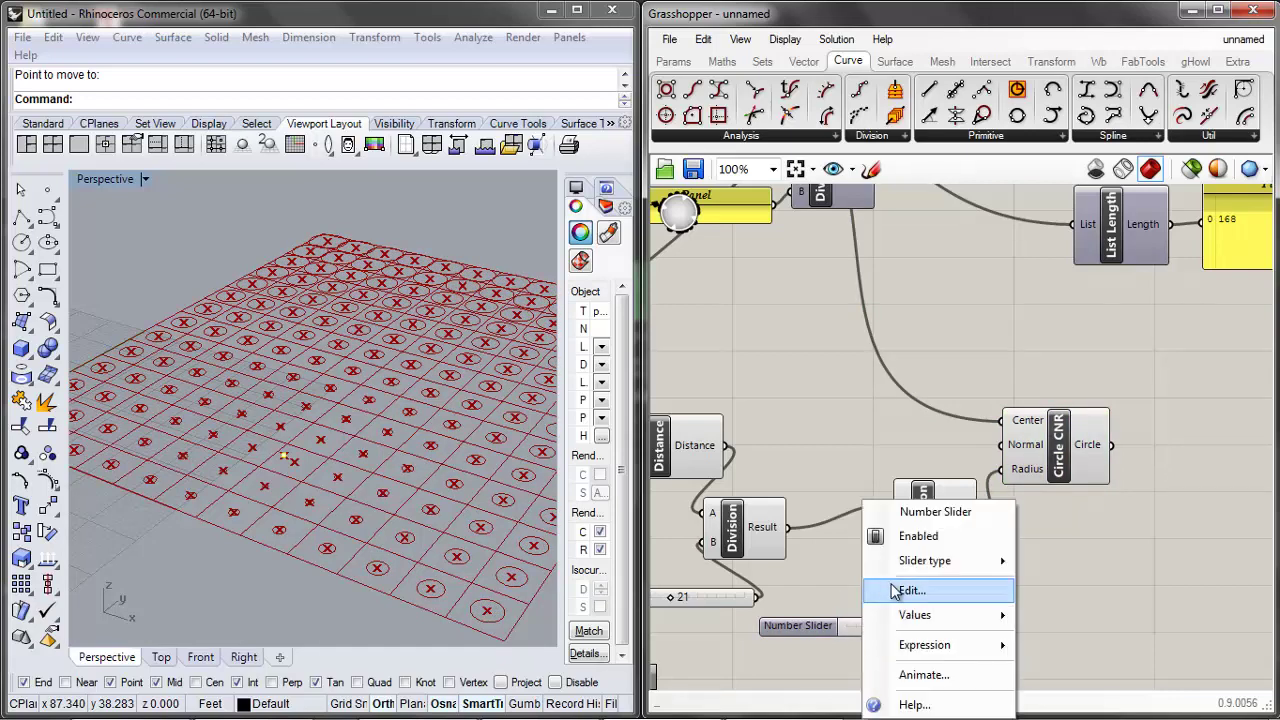
{"action": "left_click", "coordinate": [898, 590]}
{"action": "double_click", "coordinate": [907, 573]}
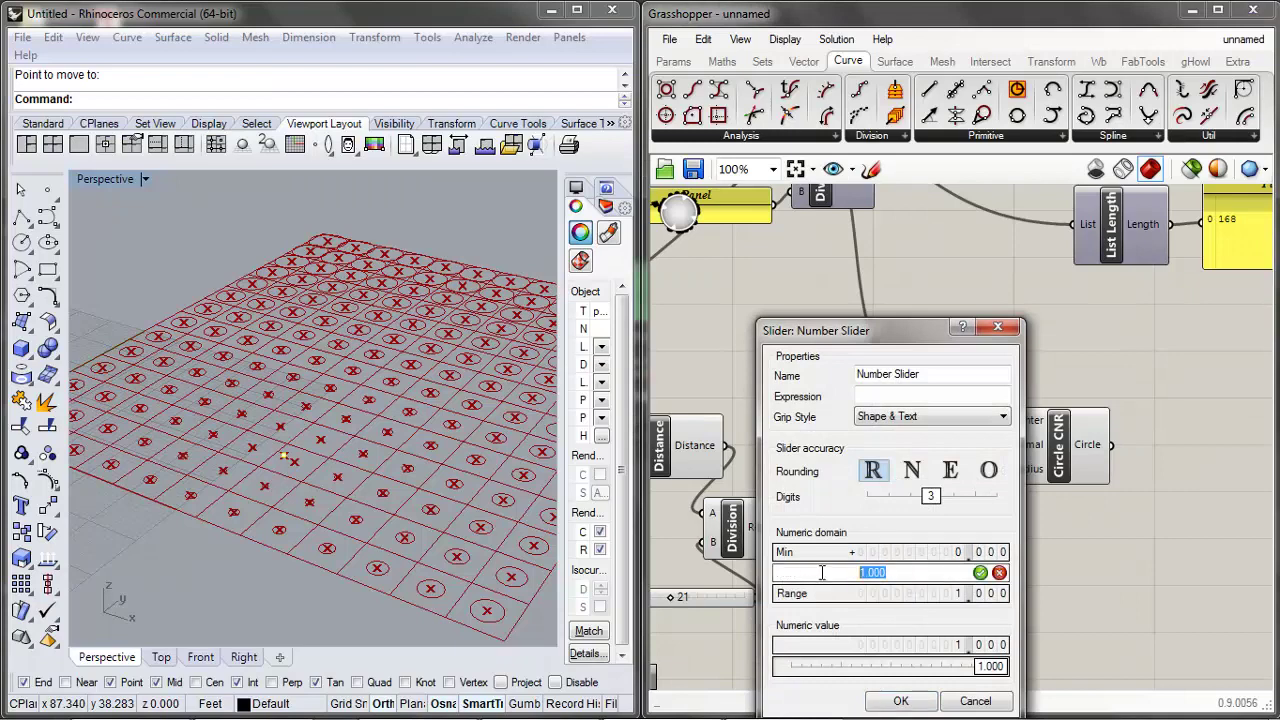
{"action": "type", "text": "10"}
{"action": "key", "text": "Return"}
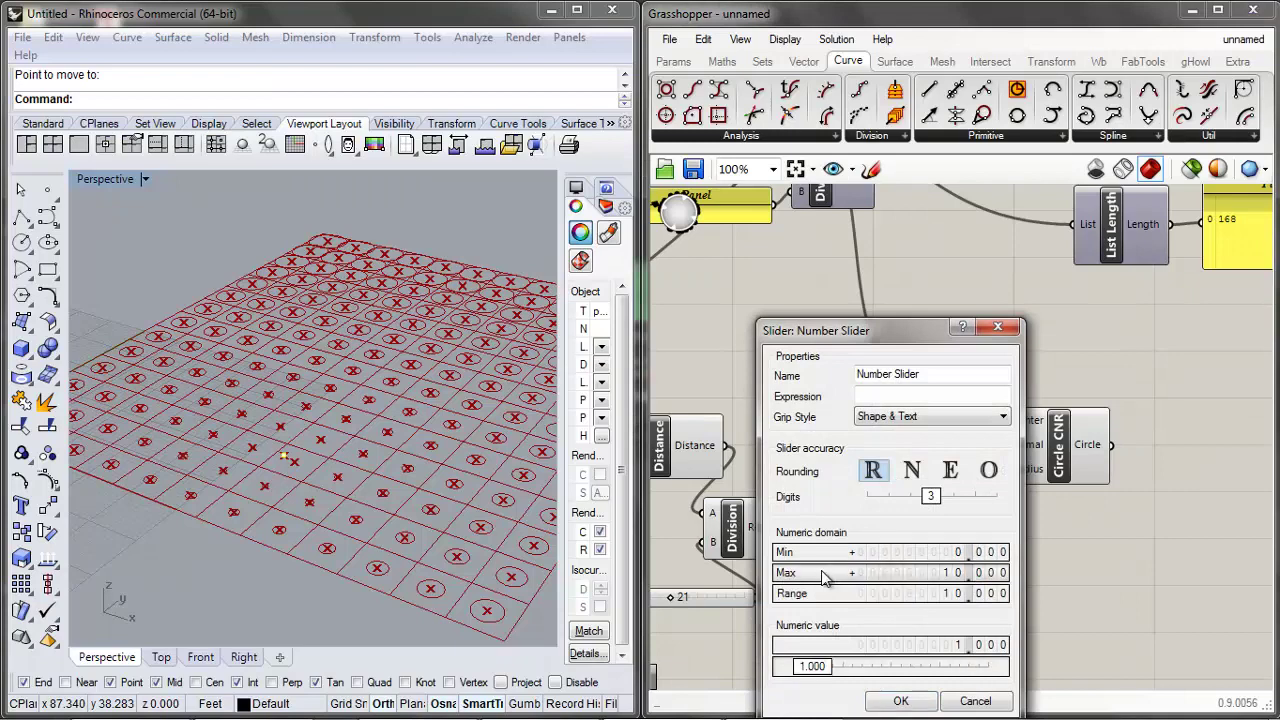
{"action": "left_click", "coordinate": [900, 701]}
{"action": "mouse_move", "coordinate": [856, 626]}
{"action": "left_mouse_down"}
{"action": "mouse_move", "coordinate": [870, 627]}
{"action": "mouse_move", "coordinate": [853, 624]}
{"action": "left_mouse_up"}
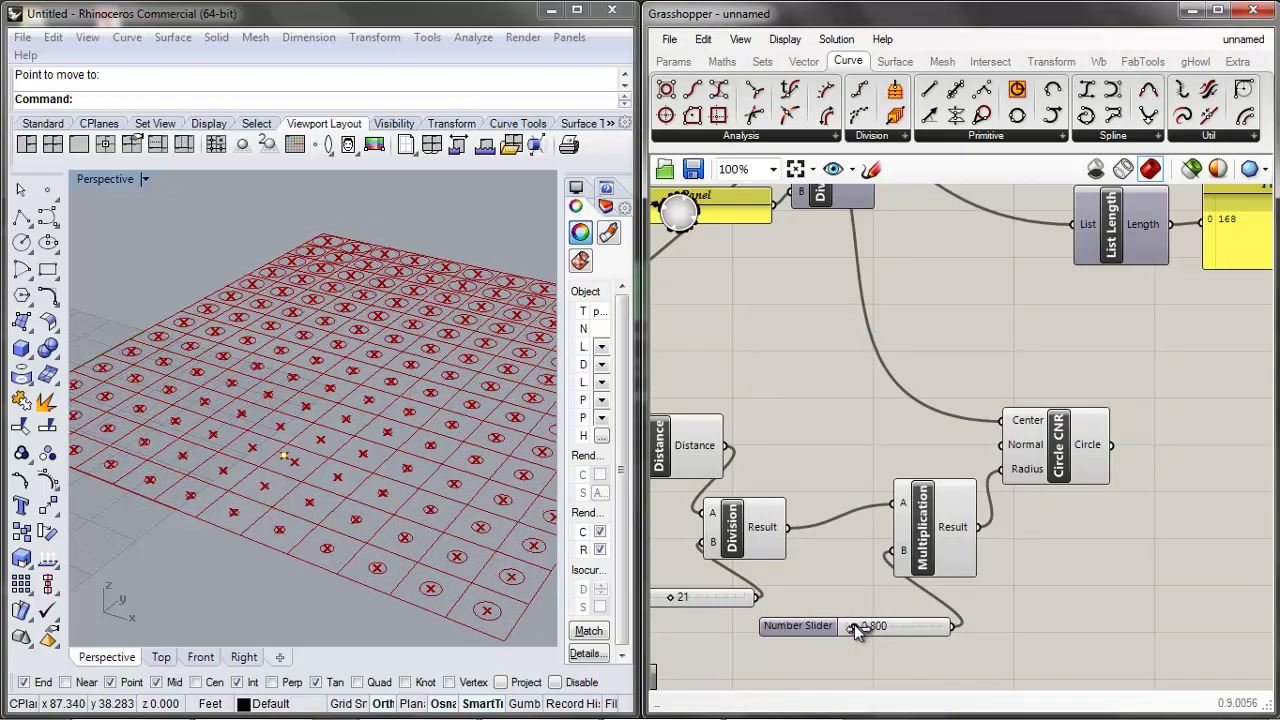
Move the copied Circle CNR component lower, roughly level with the Multiplication component
{"action": "scroll", "coordinate": [827, 456], "scroll_direction": "down", "scroll_amount": 3}
{"action": "scroll", "coordinate": [895, 462], "scroll_direction": "up", "scroll_amount": 3}
{"action": "left_click_drag", "start_coordinate": [940, 471], "coordinate": [959, 527]}
{"action": "left_click", "coordinate": [940, 433]}
{"action": "scroll", "coordinate": [940, 433], "scroll_direction": "down", "scroll_amount": 4}
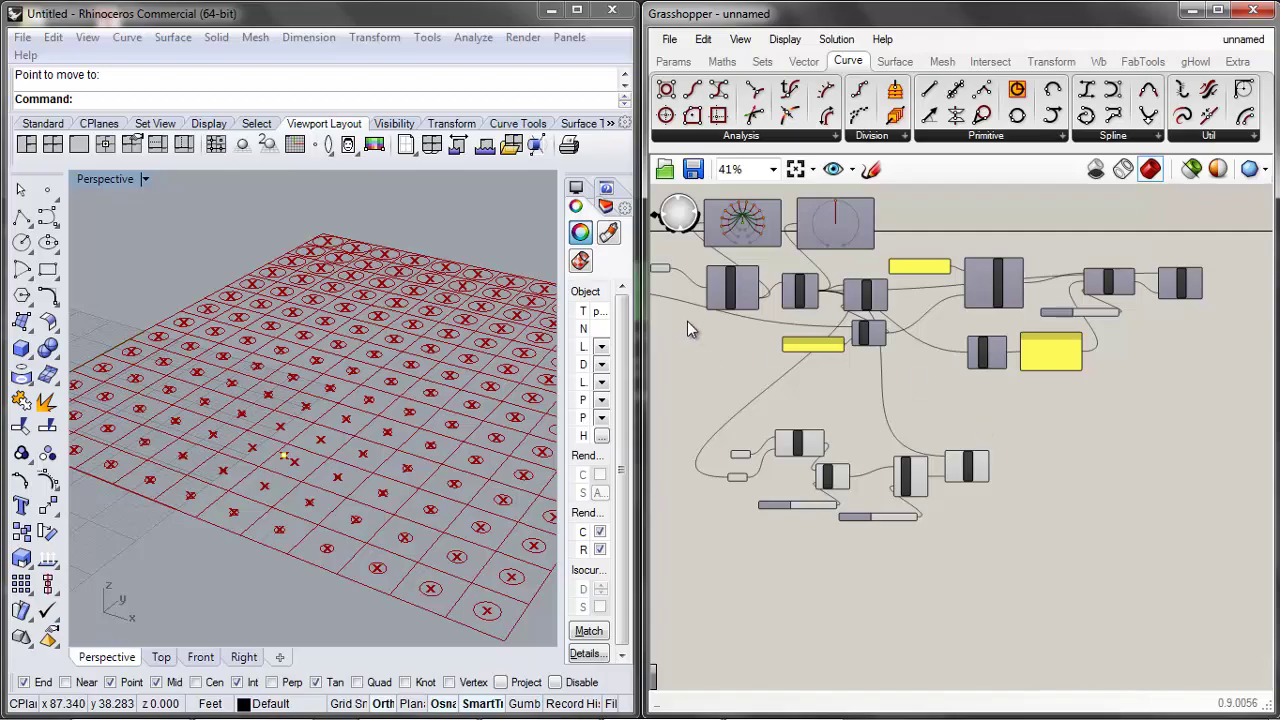
Inspect the circle grid around the attractor point in the Perspective view and survey the whole definition
{"action": "left_click", "coordinate": [396, 213]}
{"action": "scroll", "coordinate": [334, 389], "scroll_direction": "down", "scroll_amount": 6}
{"action": "scroll", "coordinate": [346, 350], "scroll_direction": "up", "scroll_amount": 5}
{"action": "right_click_drag", "start_coordinate": [354, 332], "coordinate": [286, 386]}
{"action": "scroll", "coordinate": [320, 348], "scroll_direction": "up", "scroll_amount": 2}
{"action": "right_click_drag", "start_coordinate": [988, 464], "coordinate": [920, 465]}
{"action": "scroll", "coordinate": [922, 465], "scroll_direction": "down", "scroll_amount": 1}
{"action": "scroll", "coordinate": [920, 465], "scroll_direction": "up", "scroll_amount": 1}
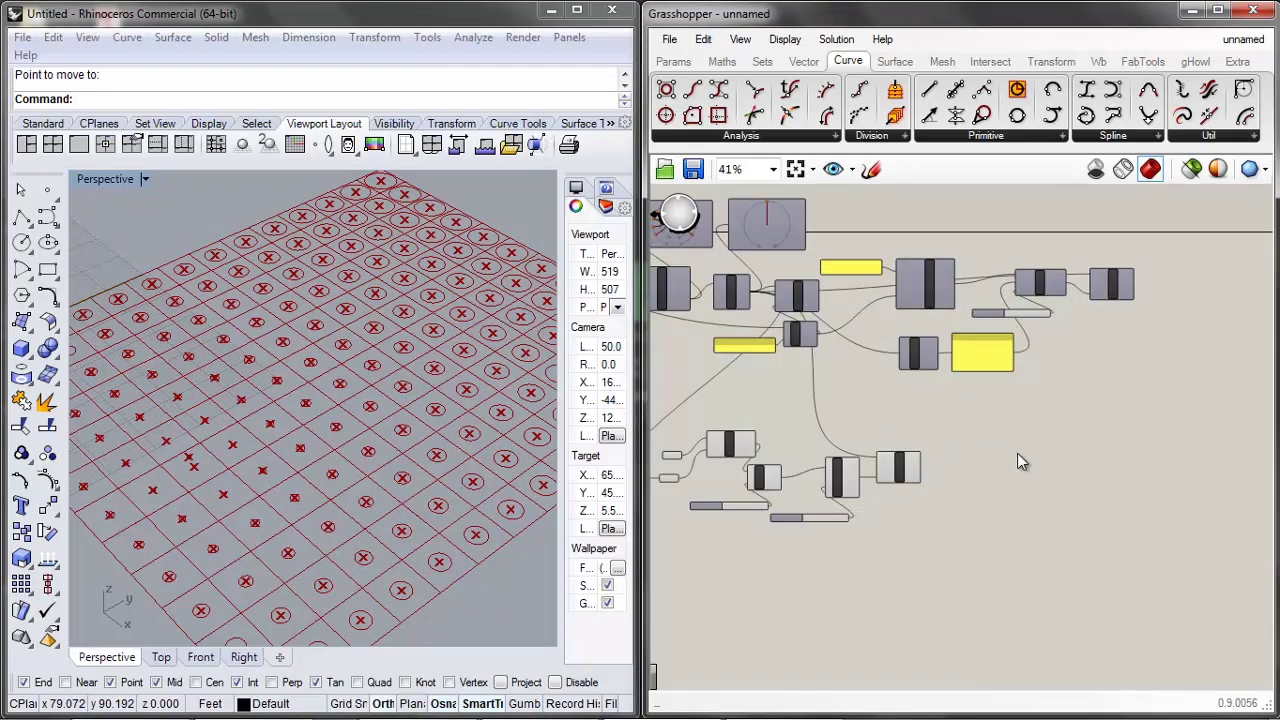
Switch to the Grasshopper Tutorial 02 definition and examine how Flatten Tree feeds Boundary Surfaces in the surface group
{"action": "scroll", "coordinate": [1012, 453], "scroll_direction": "up", "scroll_amount": 3}
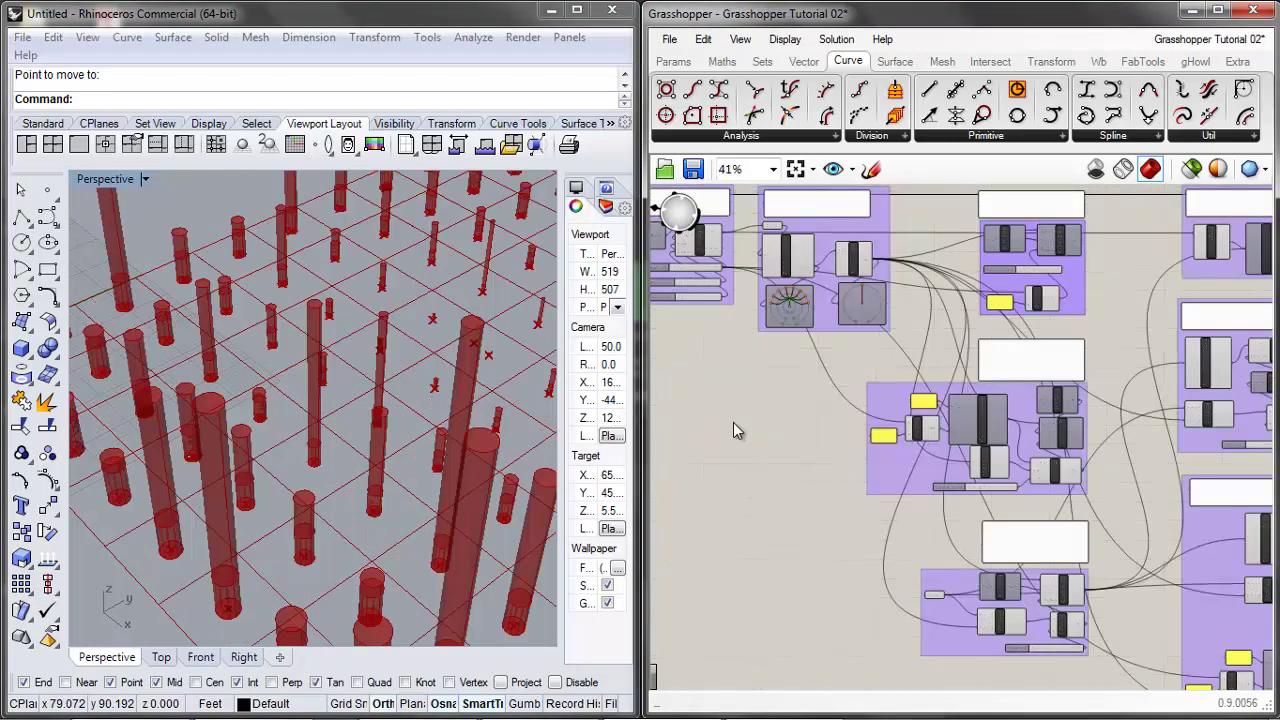
{"action": "scroll", "coordinate": [740, 440], "scroll_direction": "down", "scroll_amount": 3}
{"action": "scroll", "coordinate": [925, 314], "scroll_direction": "up", "scroll_amount": 5}
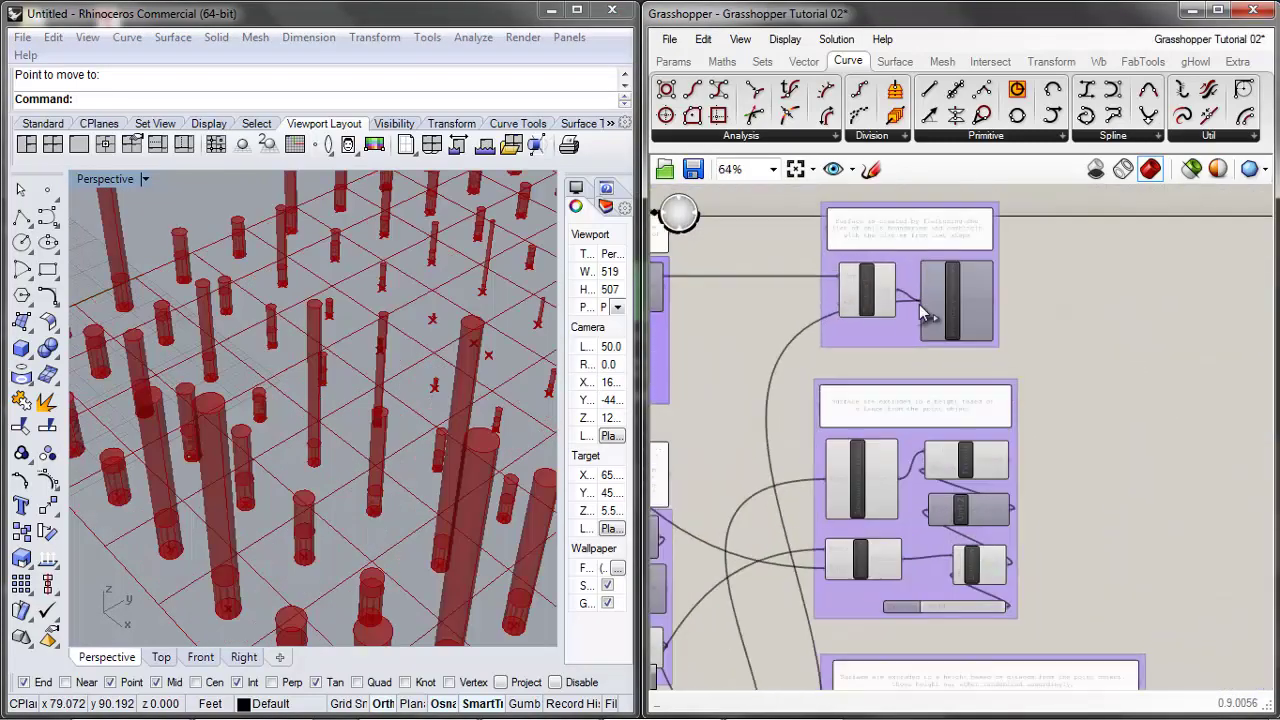
{"action": "scroll", "coordinate": [925, 314], "scroll_direction": "up", "scroll_amount": 2}
{"action": "left_click", "coordinate": [990, 310]}
{"action": "left_click", "coordinate": [818, 340]}
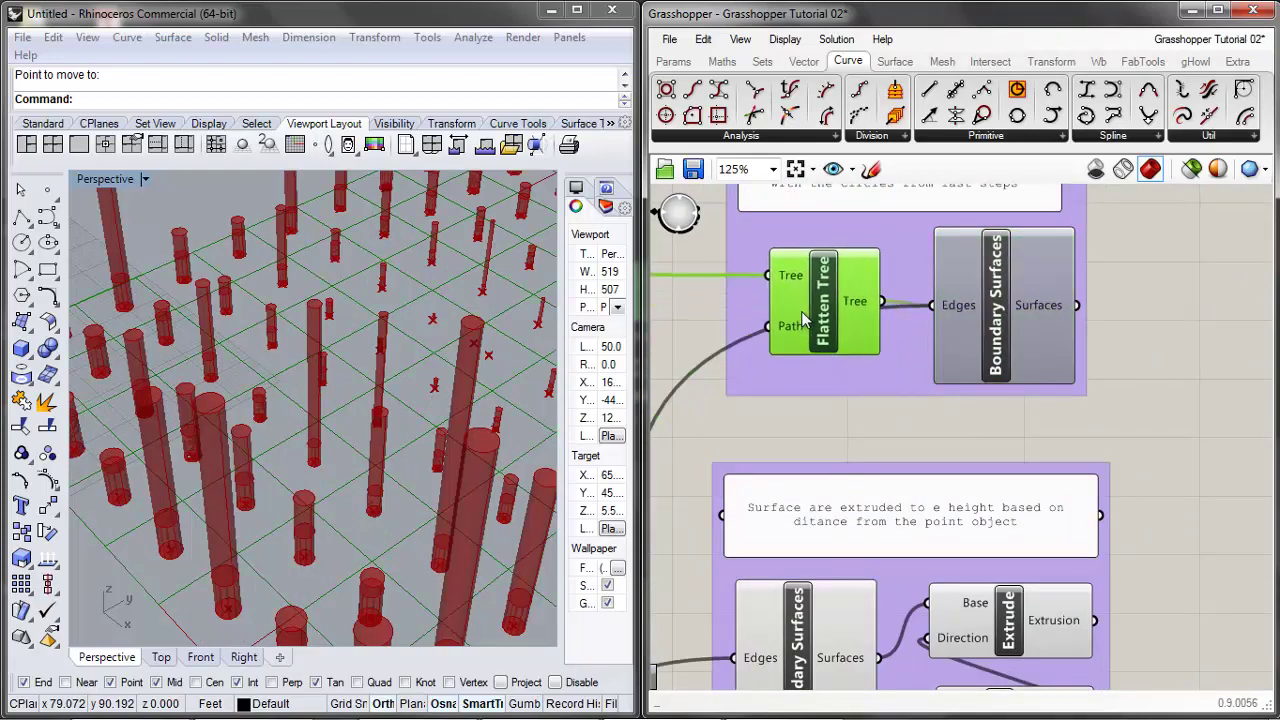
Examine the group that extrudes boundary surfaces by distance from the point, including its Distance, Division and Unit Z components
{"action": "scroll", "coordinate": [957, 383], "scroll_direction": "down", "scroll_amount": 7}
{"action": "scroll", "coordinate": [900, 376], "scroll_direction": "up", "scroll_amount": 5}
{"action": "scroll", "coordinate": [945, 364], "scroll_direction": "down", "scroll_amount": 5}
{"action": "scroll", "coordinate": [1025, 453], "scroll_direction": "up", "scroll_amount": 5}
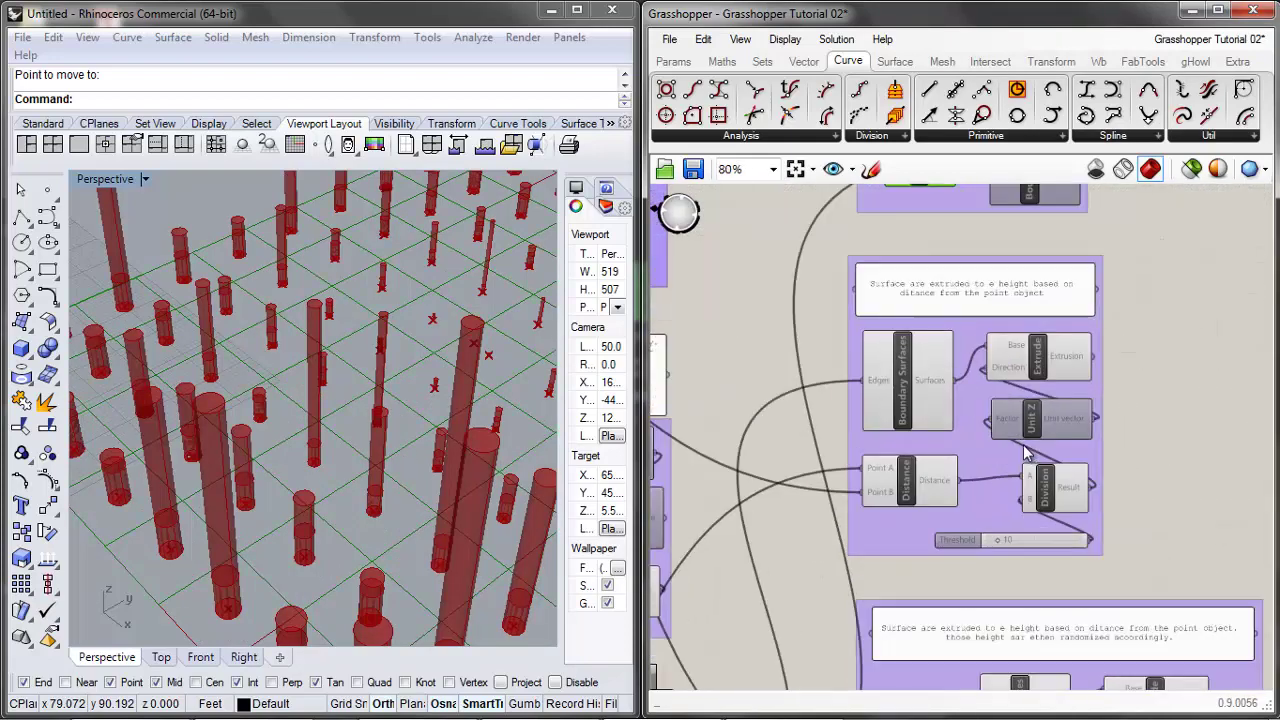
{"action": "scroll", "coordinate": [1025, 453], "scroll_direction": "up", "scroll_amount": 1}
{"action": "left_click", "coordinate": [914, 382]}
{"action": "left_click", "coordinate": [904, 515]}
{"action": "left_click", "coordinate": [893, 373]}
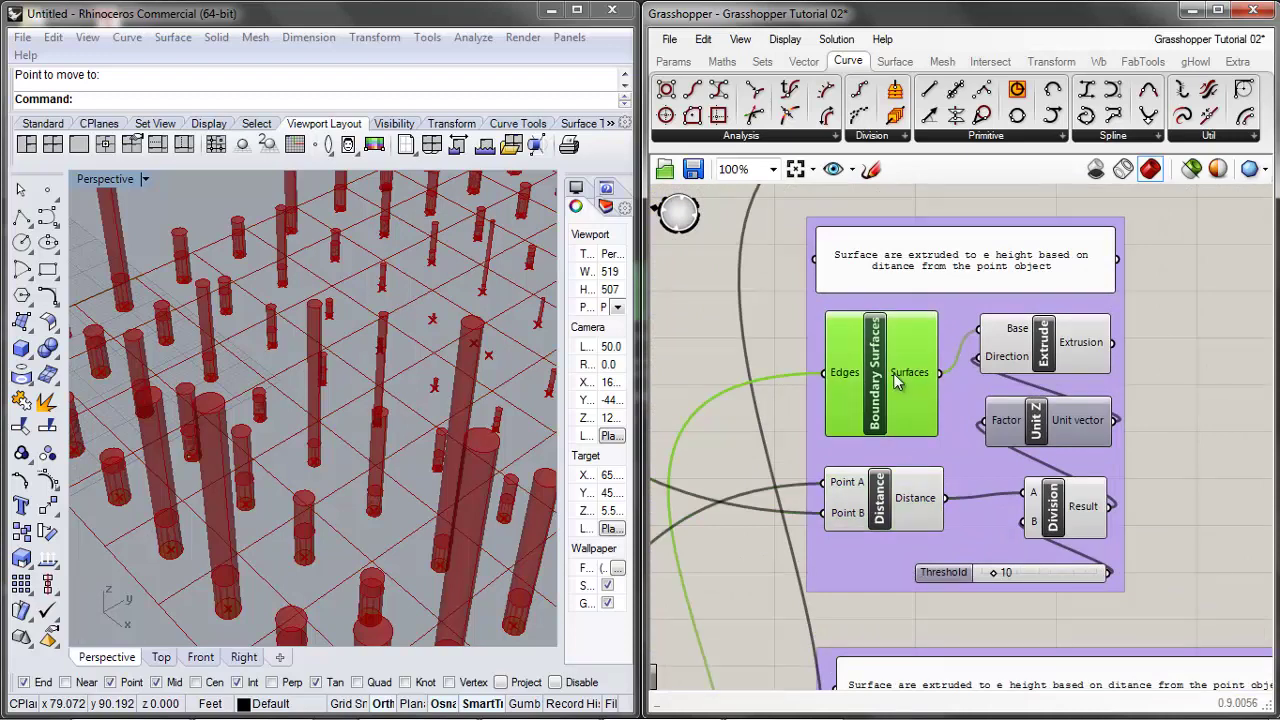
{"action": "scroll", "coordinate": [893, 373], "scroll_direction": "down", "scroll_amount": 6}
{"action": "scroll", "coordinate": [917, 546], "scroll_direction": "up", "scroll_amount": 3}
{"action": "scroll", "coordinate": [937, 358], "scroll_direction": "down", "scroll_amount": 3}
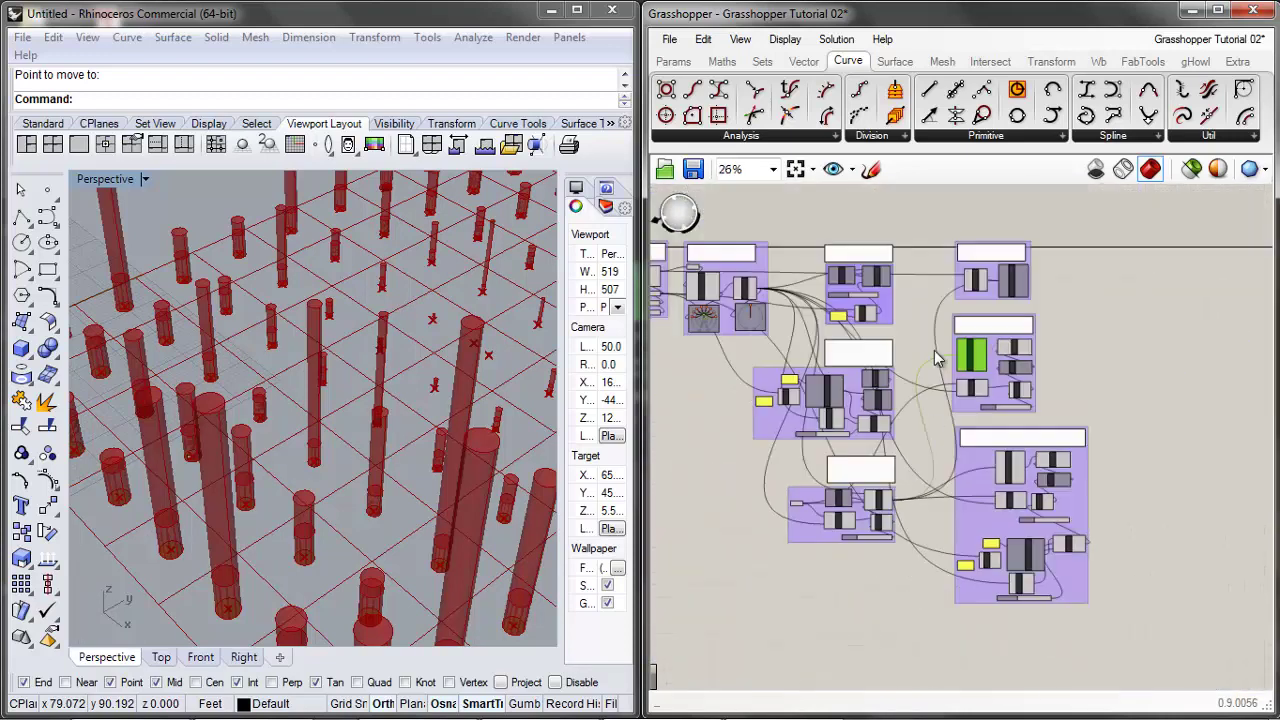
Enable the preview of the Boundary Surfaces component fed by Flatten Tree in the reference definition
{"action": "scroll", "coordinate": [958, 262], "scroll_direction": "up", "scroll_amount": 3}
{"action": "left_click", "coordinate": [1000, 298]}
{"action": "left_click", "coordinate": [1062, 299]}
{"action": "middle_click", "coordinate": [1062, 299]}
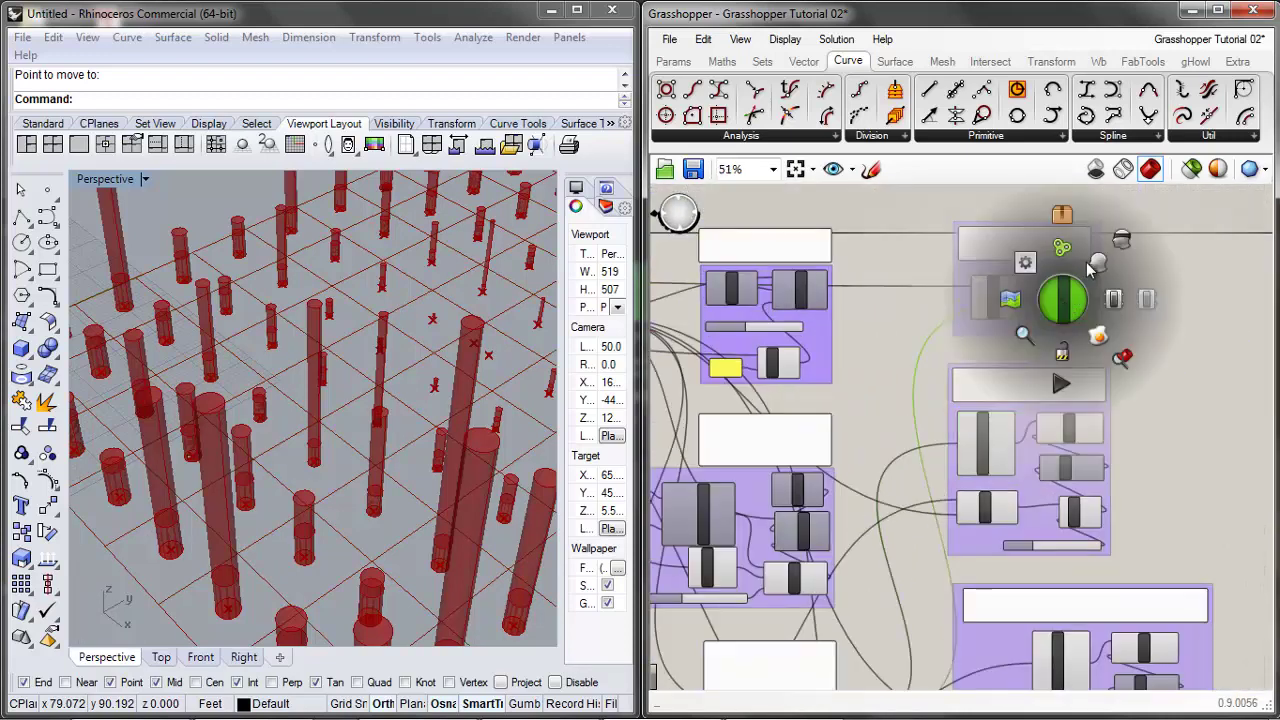
{"action": "left_click", "coordinate": [1098, 263]}
{"action": "left_click", "coordinate": [1117, 293]}
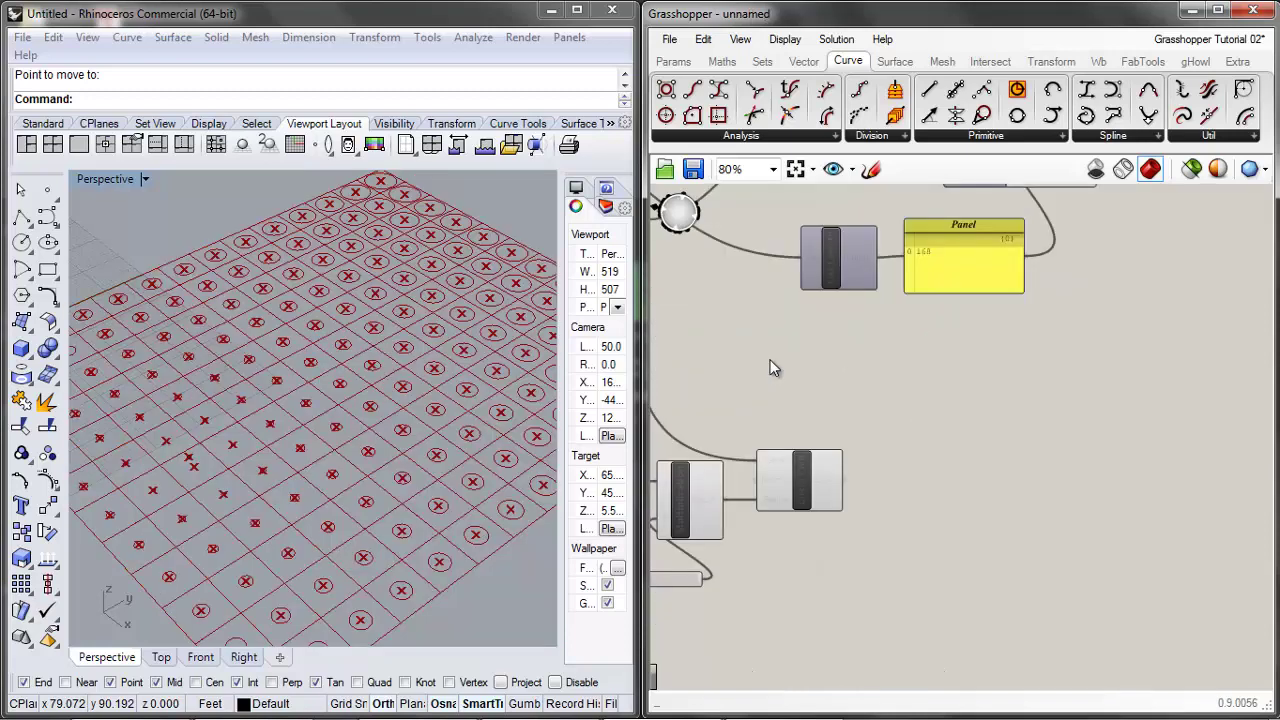
Return to the unnamed definition and move the copied Circle CNR farther away from the Multiplication component
{"action": "scroll", "coordinate": [1070, 360], "scroll_direction": "down", "scroll_amount": 1}
{"action": "left_click_drag", "start_coordinate": [878, 453], "coordinate": [929, 471]}
{"action": "left_click", "coordinate": [1029, 458]}
{"action": "scroll", "coordinate": [840, 467], "scroll_direction": "down", "scroll_amount": 1}
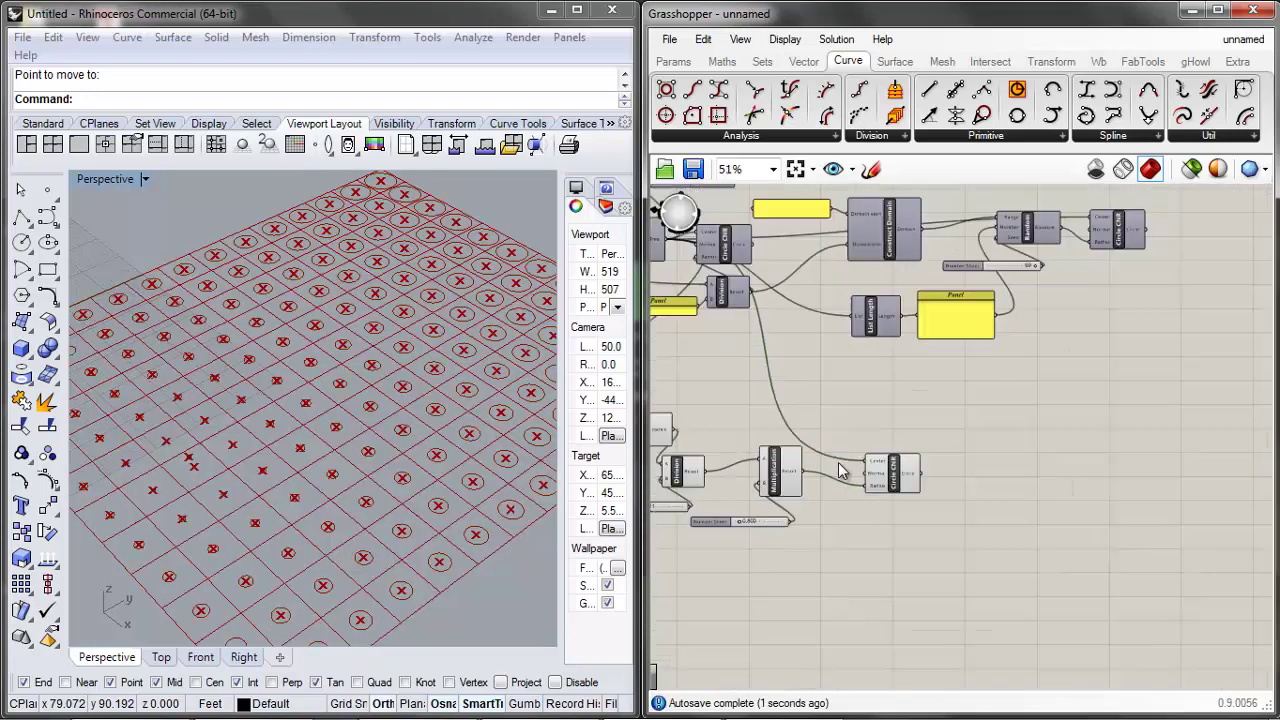
{"action": "scroll", "coordinate": [838, 462], "scroll_direction": "up", "scroll_amount": 1}
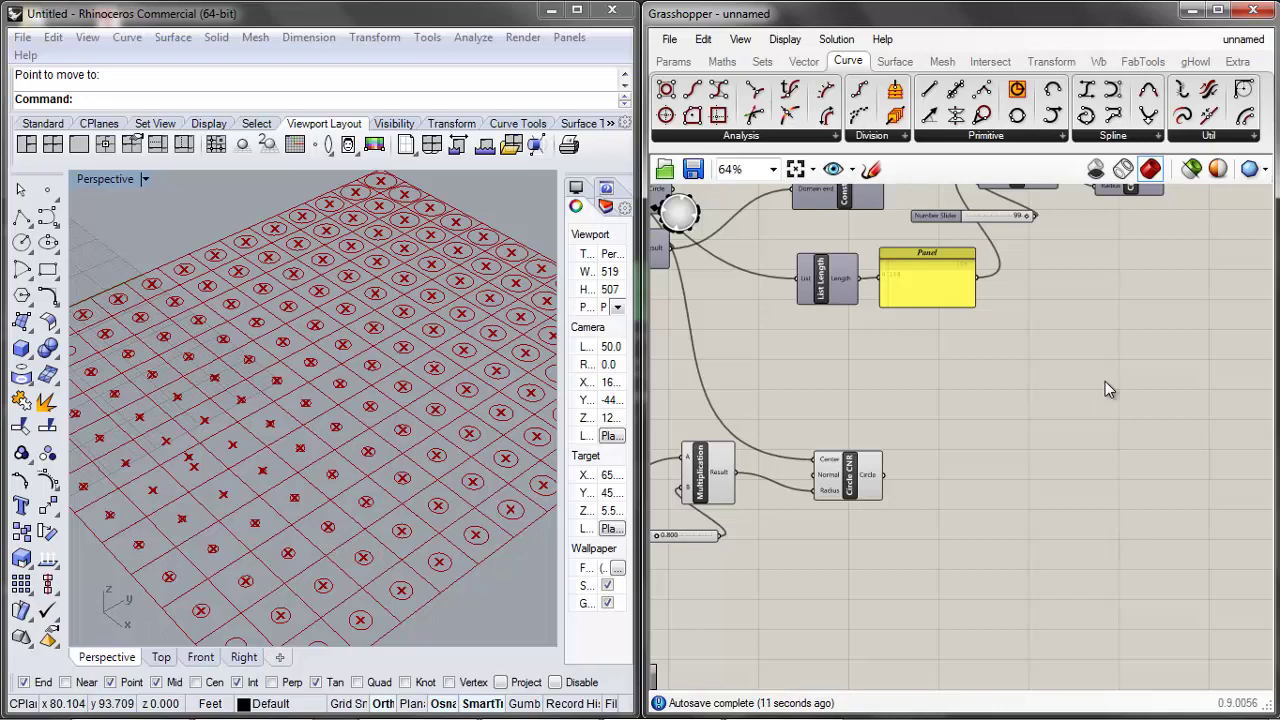
Add a Boundary Surfaces component beyond the copied Circle CNR
{"action": "double_click", "coordinate": [1017, 458]}
{"action": "type", "text": "boun"}
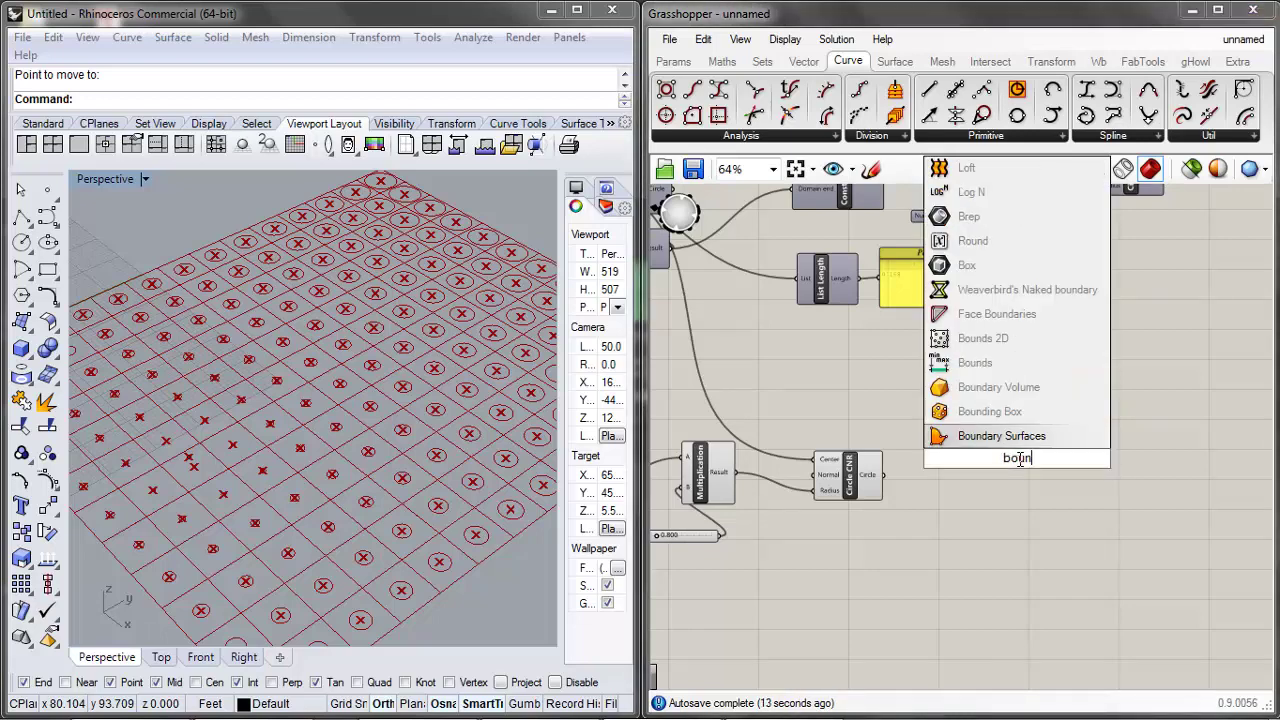
{"action": "type", "text": "dary"}
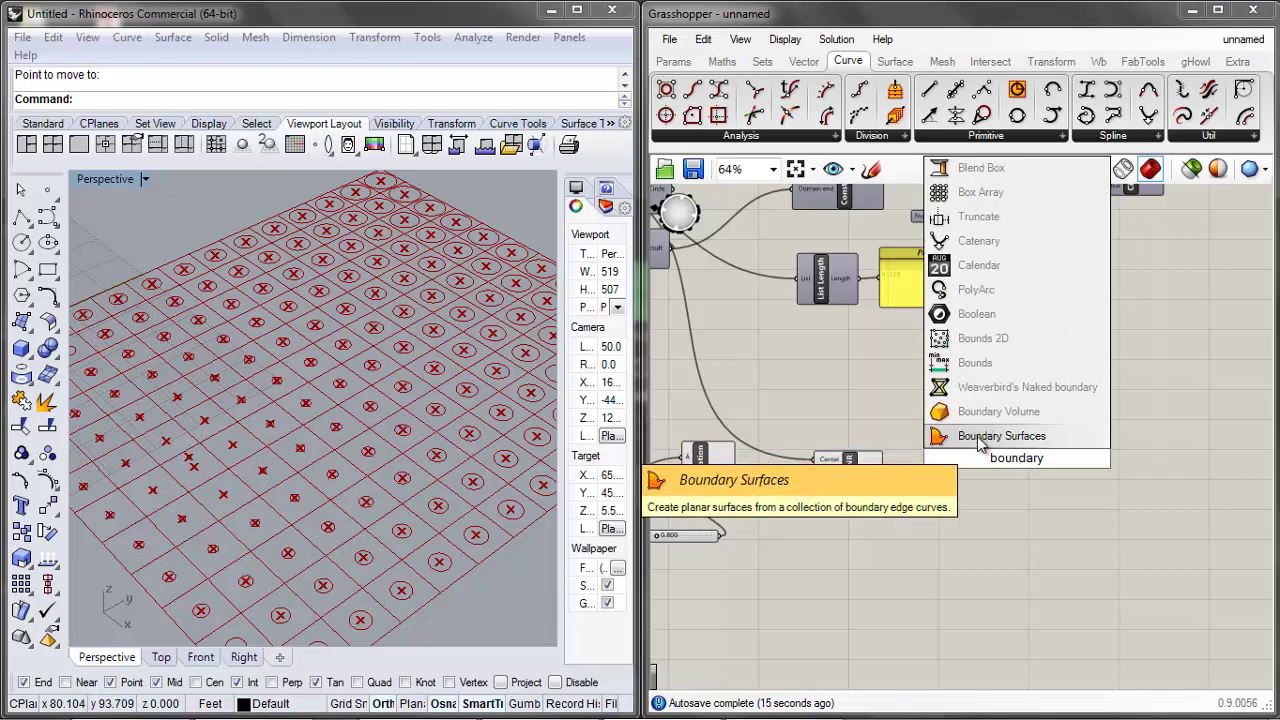
{"action": "left_click", "coordinate": [980, 440]}
{"action": "scroll", "coordinate": [1002, 459], "scroll_direction": "up", "scroll_amount": 2}
{"action": "left_click", "coordinate": [1002, 459]}
Reposition the copied Circle CNR and Boundary Surfaces, leaving free space between them
{"action": "left_click", "coordinate": [742, 385]}
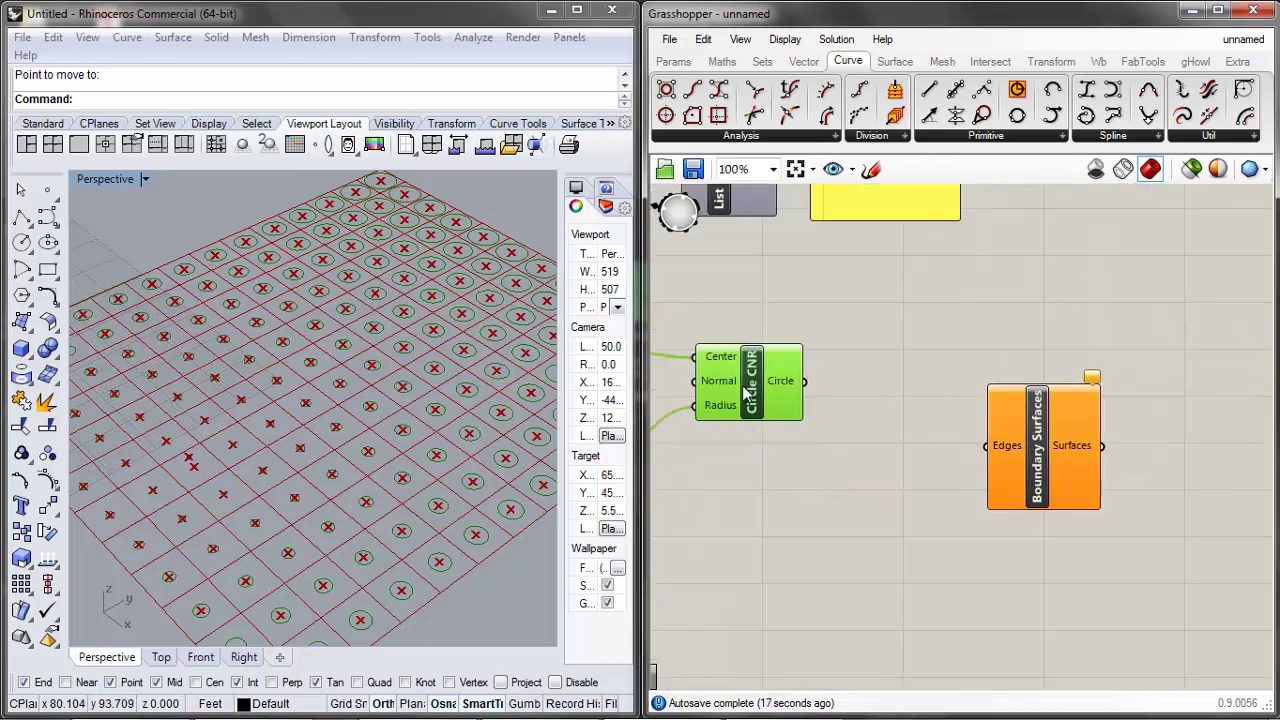
{"action": "left_click_drag", "start_coordinate": [743, 386], "coordinate": [753, 417]}
{"action": "left_click_drag", "start_coordinate": [1024, 478], "coordinate": [1069, 469]}
{"action": "left_click", "coordinate": [979, 464]}
{"action": "scroll", "coordinate": [873, 492], "scroll_direction": "down", "scroll_amount": 3}
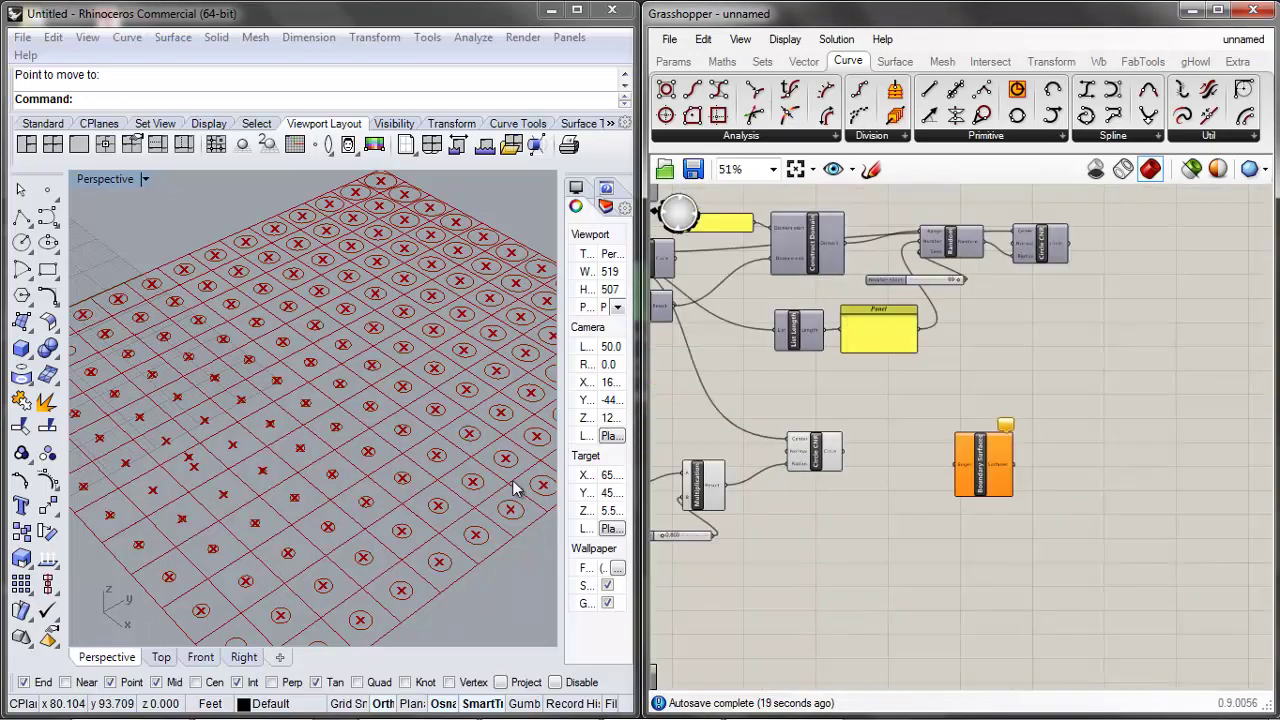
{"action": "scroll", "coordinate": [889, 510], "scroll_direction": "down", "scroll_amount": 4}
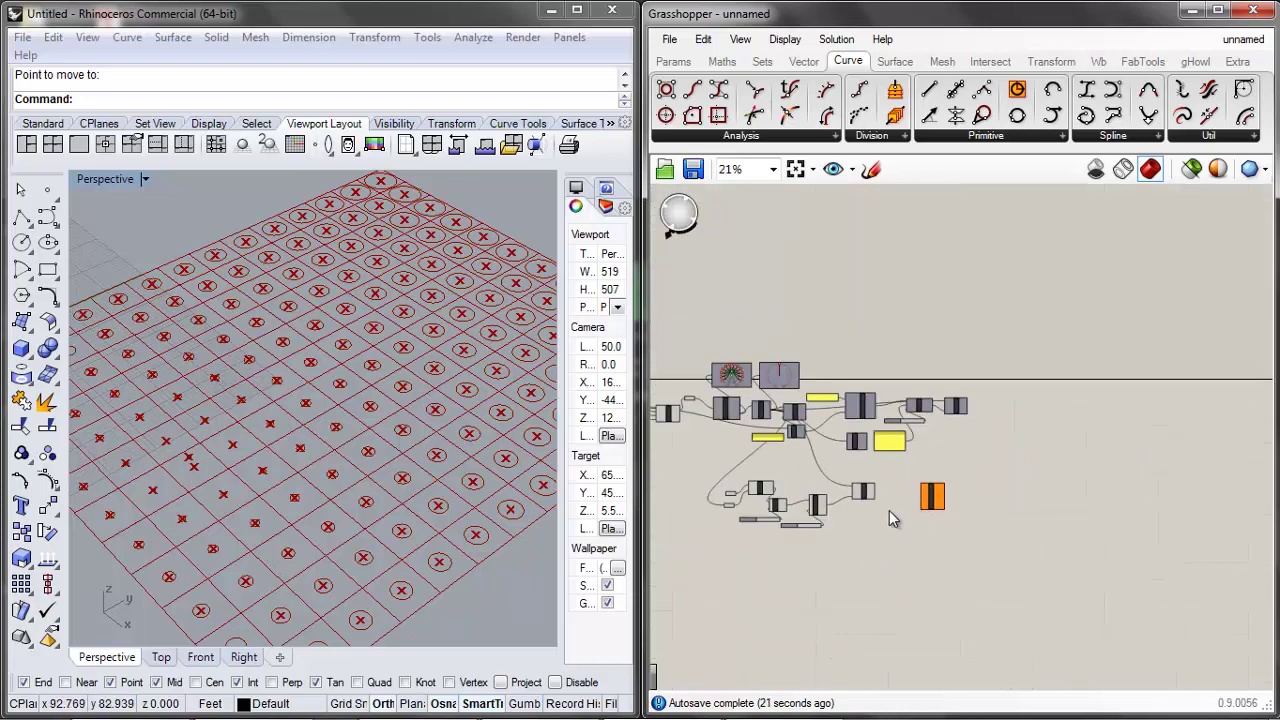
{"action": "scroll", "coordinate": [895, 505], "scroll_direction": "up", "scroll_amount": 5}
{"action": "left_click_drag", "start_coordinate": [741, 455], "coordinate": [728, 586]}
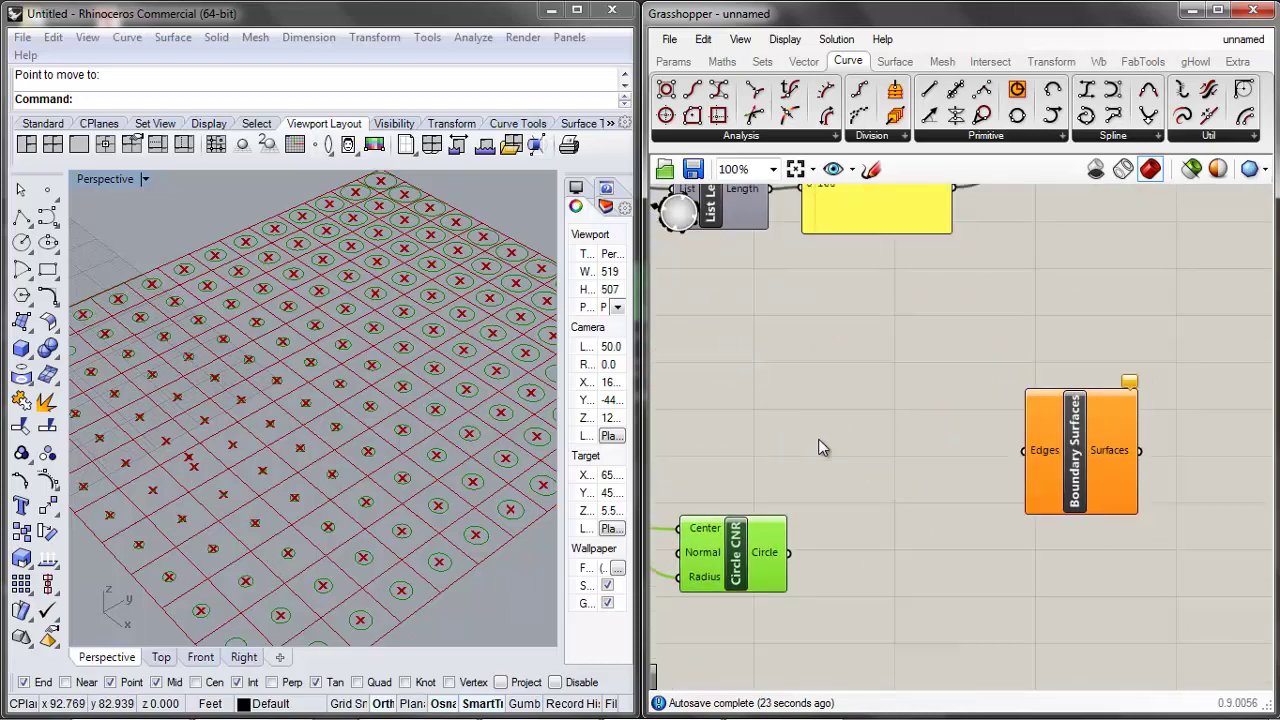
Add a Curve parameter before Boundary Surfaces and connect the copied Circle CNR's Circle output to it
{"action": "double_click", "coordinate": [879, 421]}
{"action": "type", "text": "cur"}
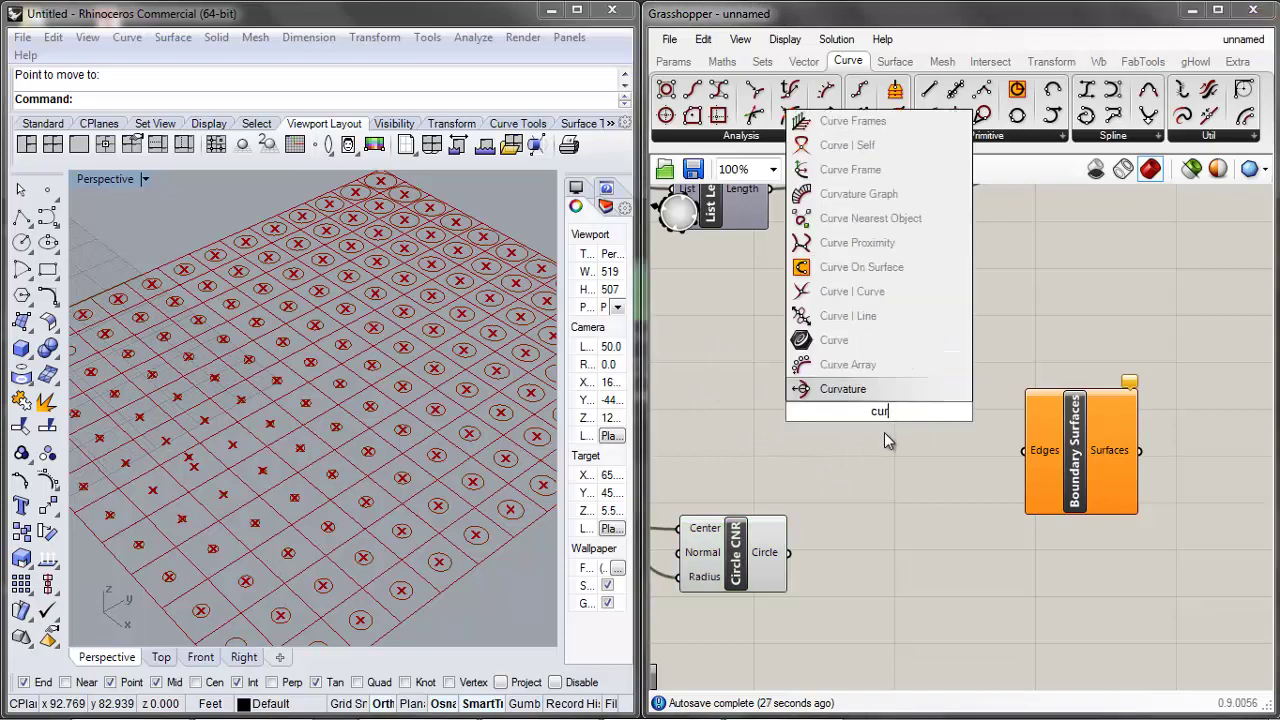
{"action": "type", "text": "ve"}
{"action": "key", "text": "Return"}
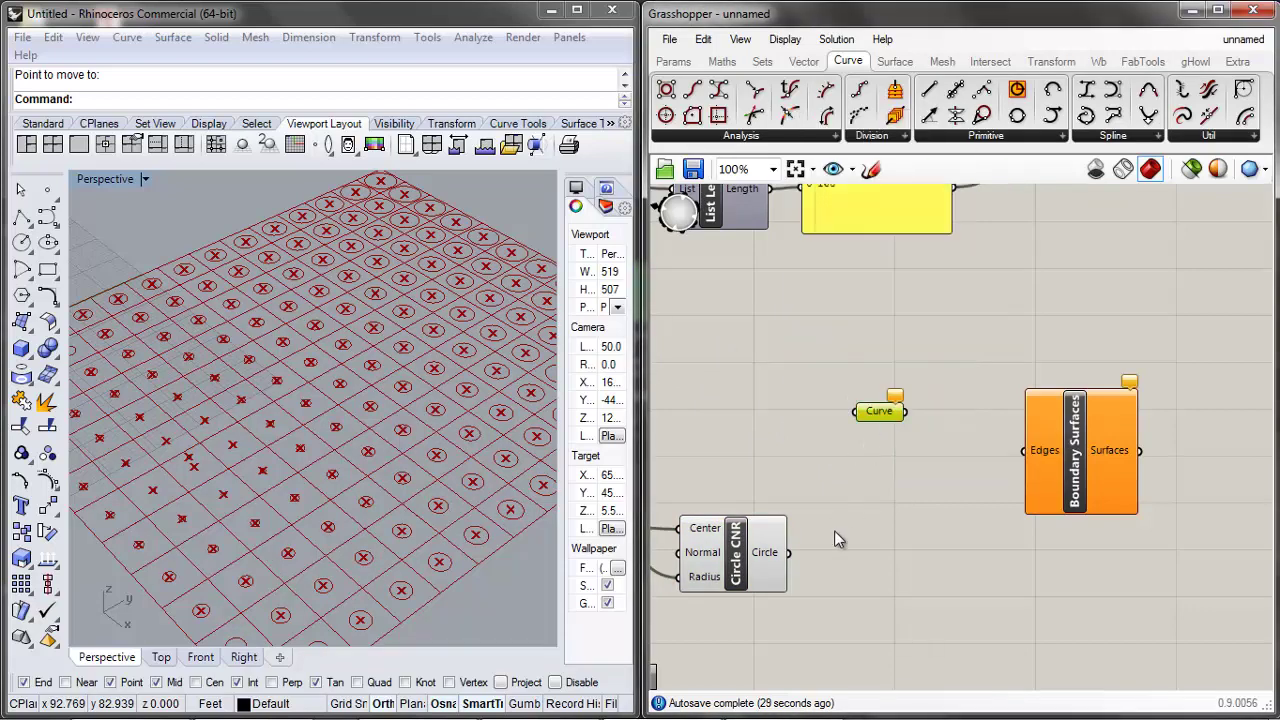
{"action": "left_click_drag", "start_coordinate": [789, 552], "coordinate": [856, 411]}
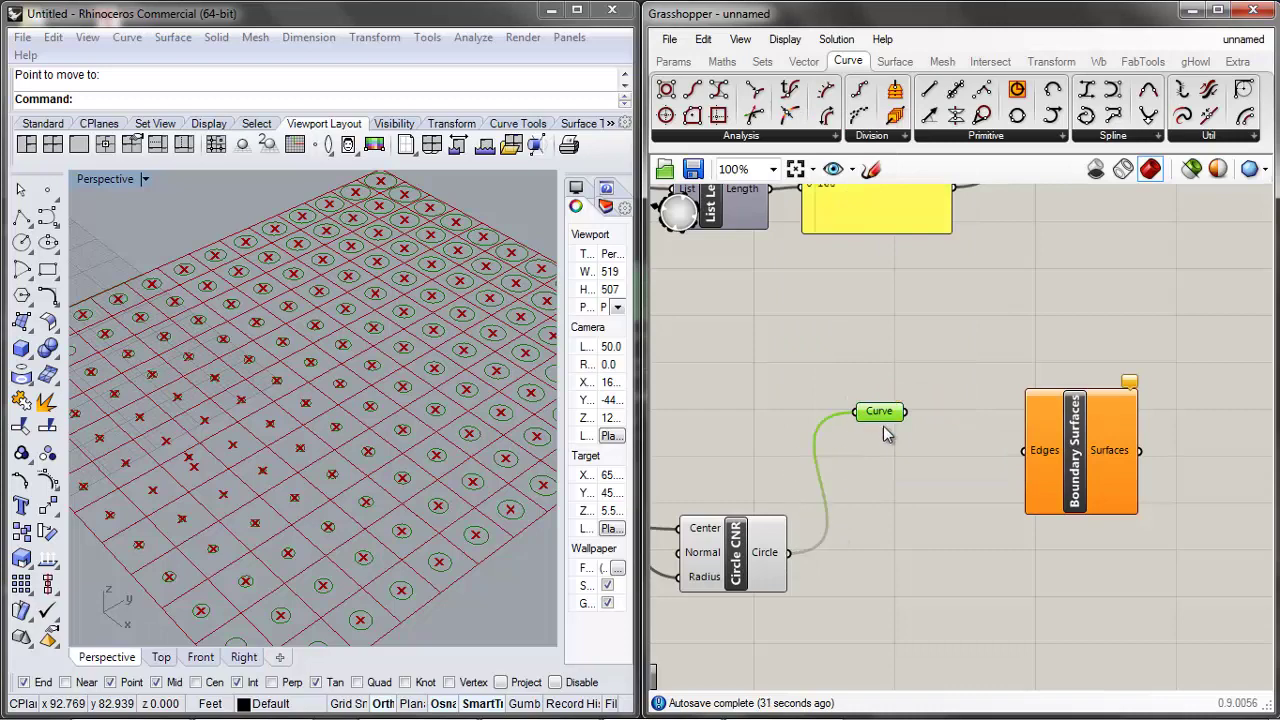
Try to wire the Flatten Tree output into the Curve parameter alongside the copied circles
{"action": "scroll", "coordinate": [926, 515], "scroll_direction": "down", "scroll_amount": 5}
{"action": "scroll", "coordinate": [851, 344], "scroll_direction": "up", "scroll_amount": 7}
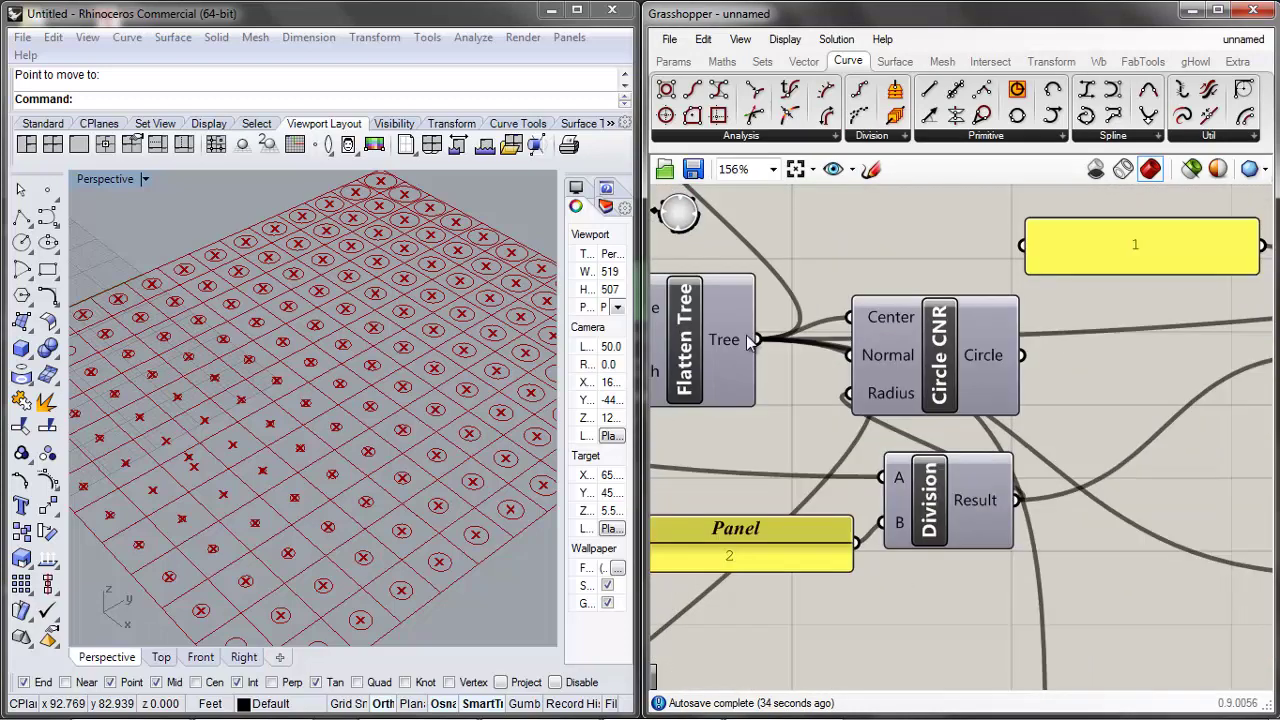
{"action": "left_click_drag", "start_coordinate": [757, 340], "coordinate": [948, 378]}
{"action": "scroll", "coordinate": [788, 262], "scroll_direction": "down", "scroll_amount": 6}
{"action": "scroll", "coordinate": [1031, 461], "scroll_direction": "up", "scroll_amount": 5}
Reposition the Curve parameter slightly and read its error message
{"action": "left_click", "coordinate": [979, 381]}
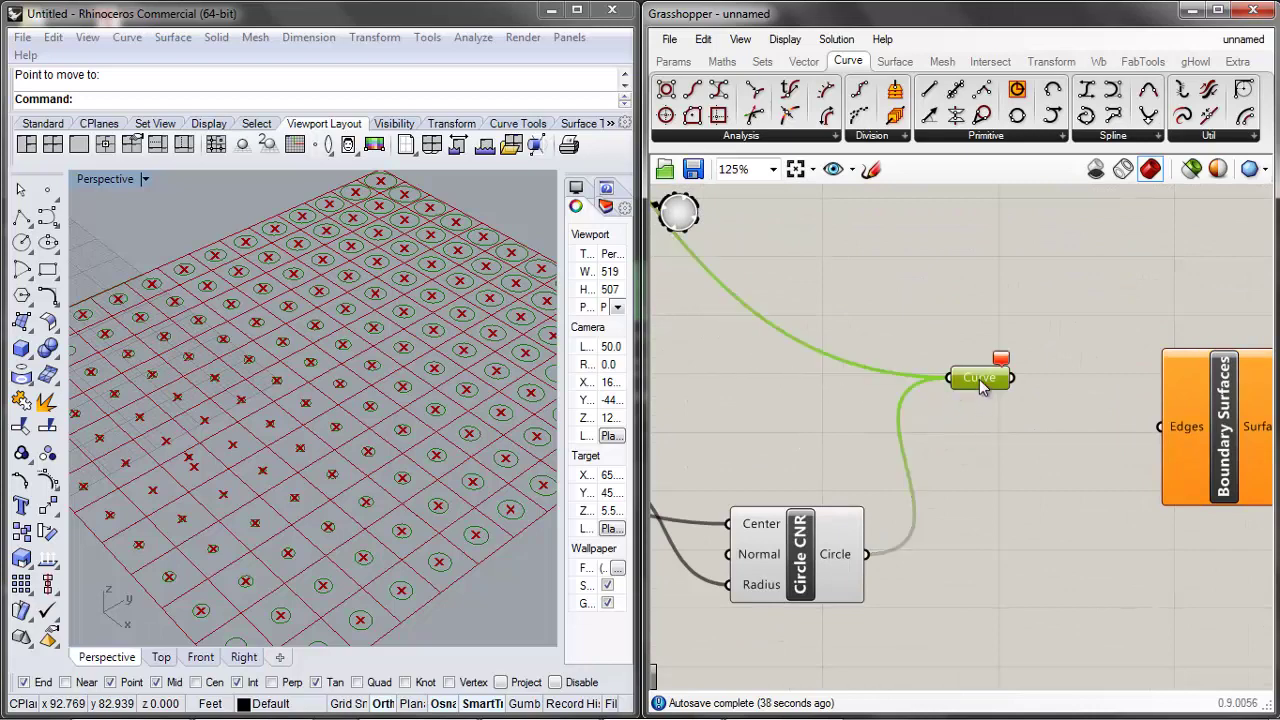
{"action": "middle_click", "coordinate": [985, 409]}
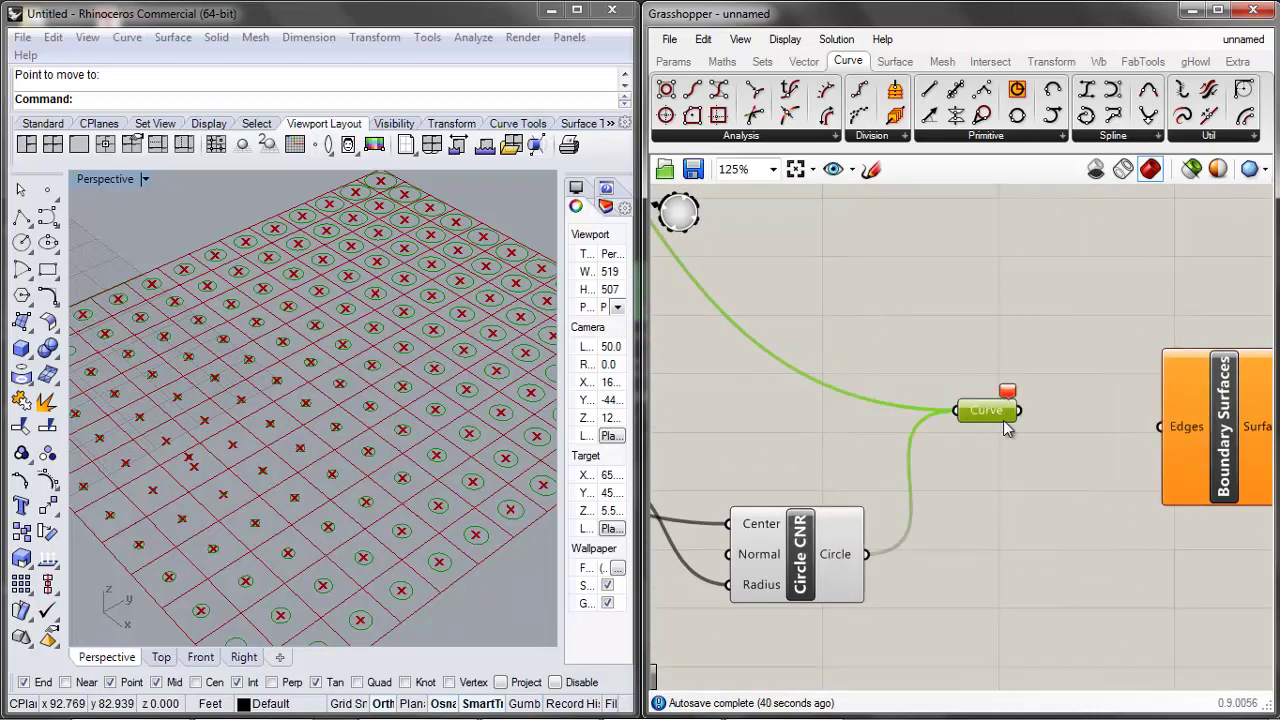
{"action": "left_click", "coordinate": [1006, 392]}
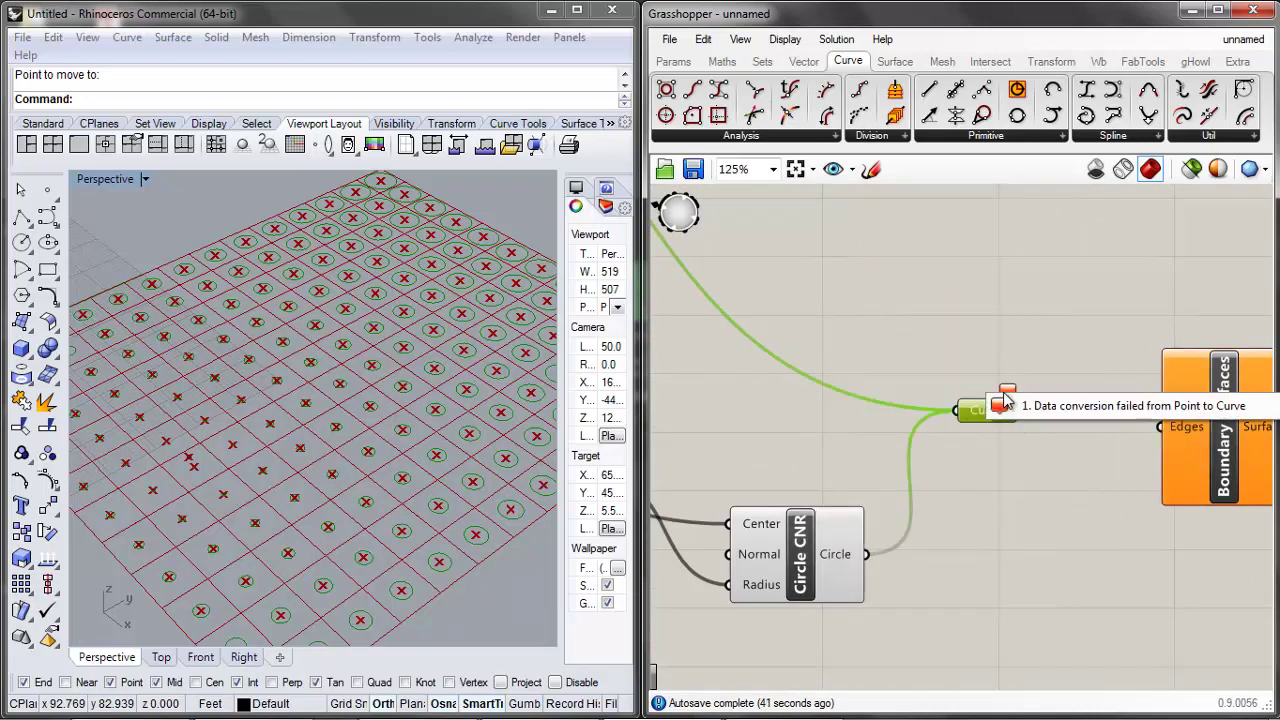
{"action": "left_click", "coordinate": [1069, 388]}
Replace the Flatten Tree wire into the Curve parameter with the original Circle CNR's Circle output
{"action": "scroll", "coordinate": [975, 440], "scroll_direction": "down", "scroll_amount": 6}
{"action": "scroll", "coordinate": [855, 355], "scroll_direction": "up", "scroll_amount": 4}
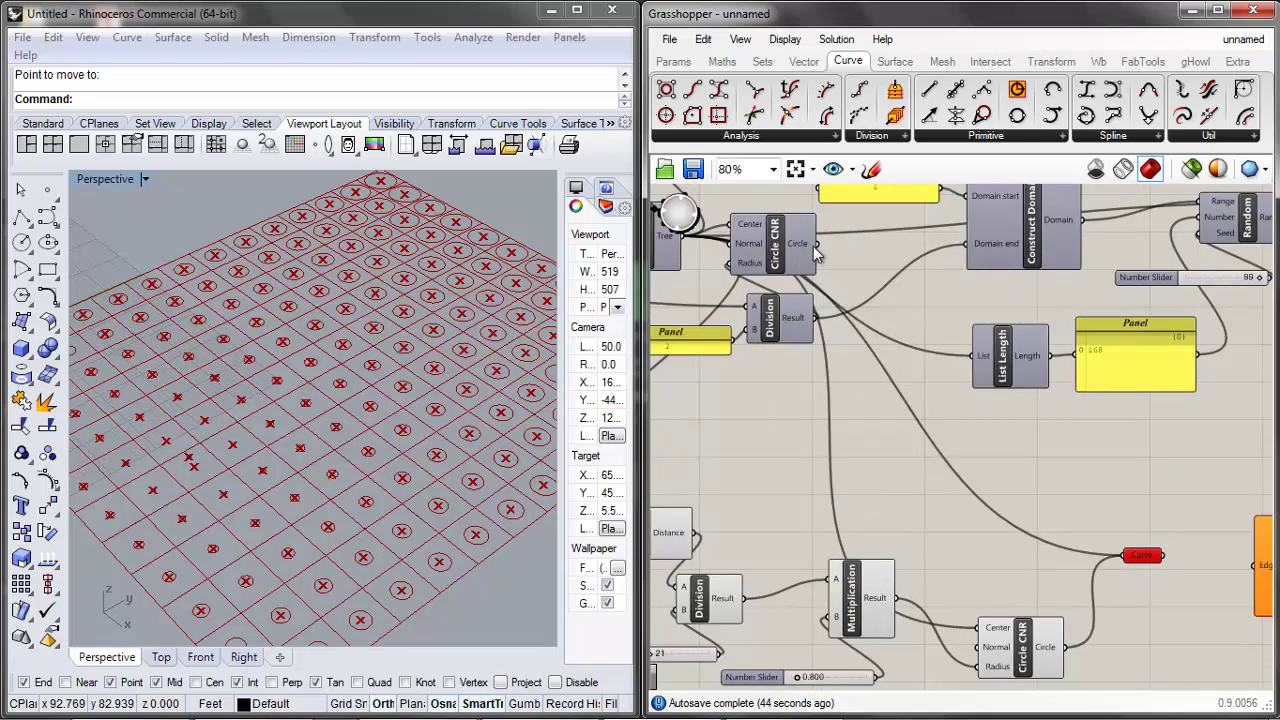
{"action": "left_click_drag", "start_coordinate": [815, 244], "coordinate": [1124, 555]}
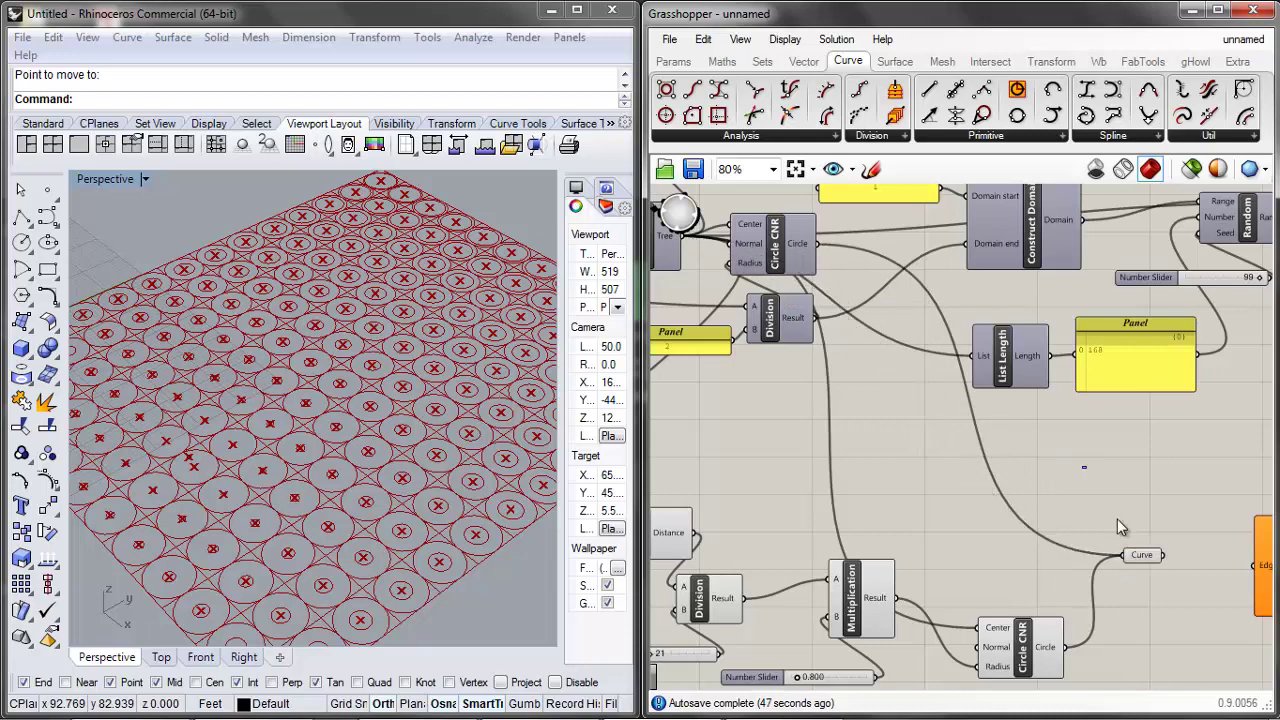
Rearrange the Curve parameter and the Boundary Surfaces component so they are spaced farther apart
{"action": "left_click", "coordinate": [1141, 555]}
{"action": "scroll", "coordinate": [1000, 520], "scroll_direction": "down", "scroll_amount": 4}
{"action": "scroll", "coordinate": [1017, 485], "scroll_direction": "up", "scroll_amount": 4}
{"action": "left_click_drag", "start_coordinate": [1017, 485], "coordinate": [1082, 478]}
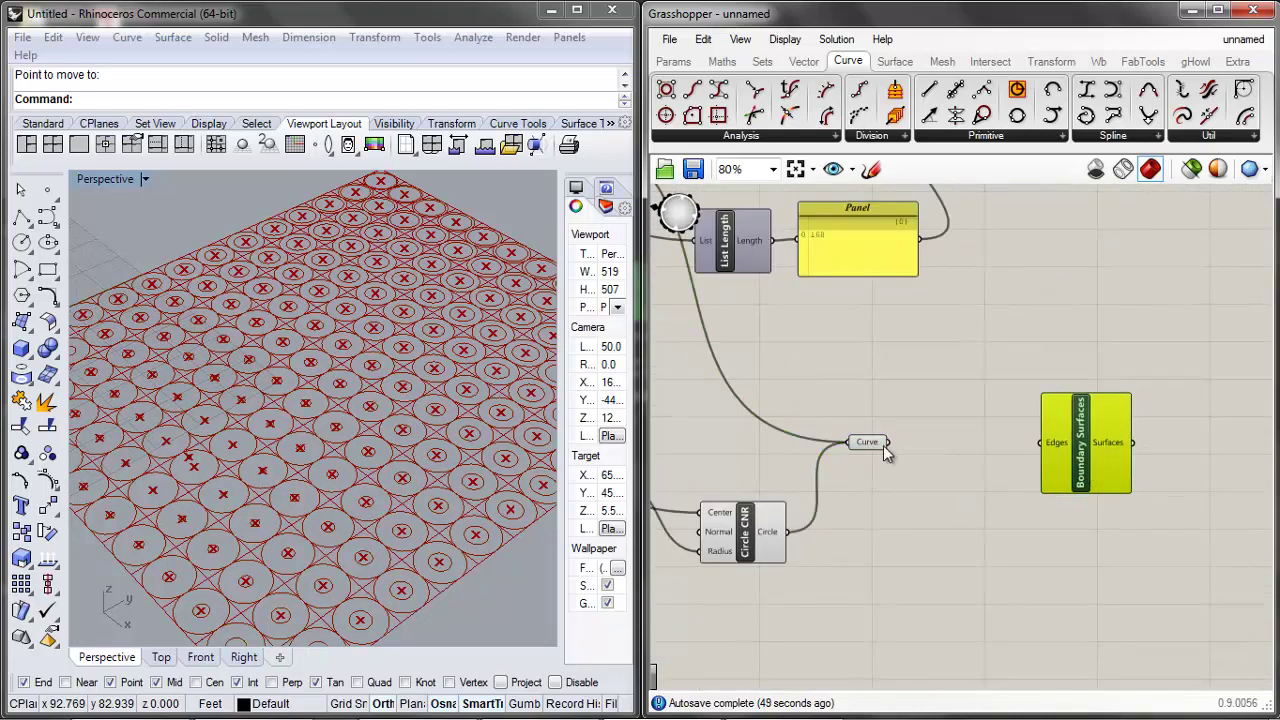
{"action": "left_click_drag", "start_coordinate": [883, 445], "coordinate": [871, 469]}
Disable the Curve parameter's preview and shift it closer to Boundary Surfaces
{"action": "middle_click", "coordinate": [871, 469]}
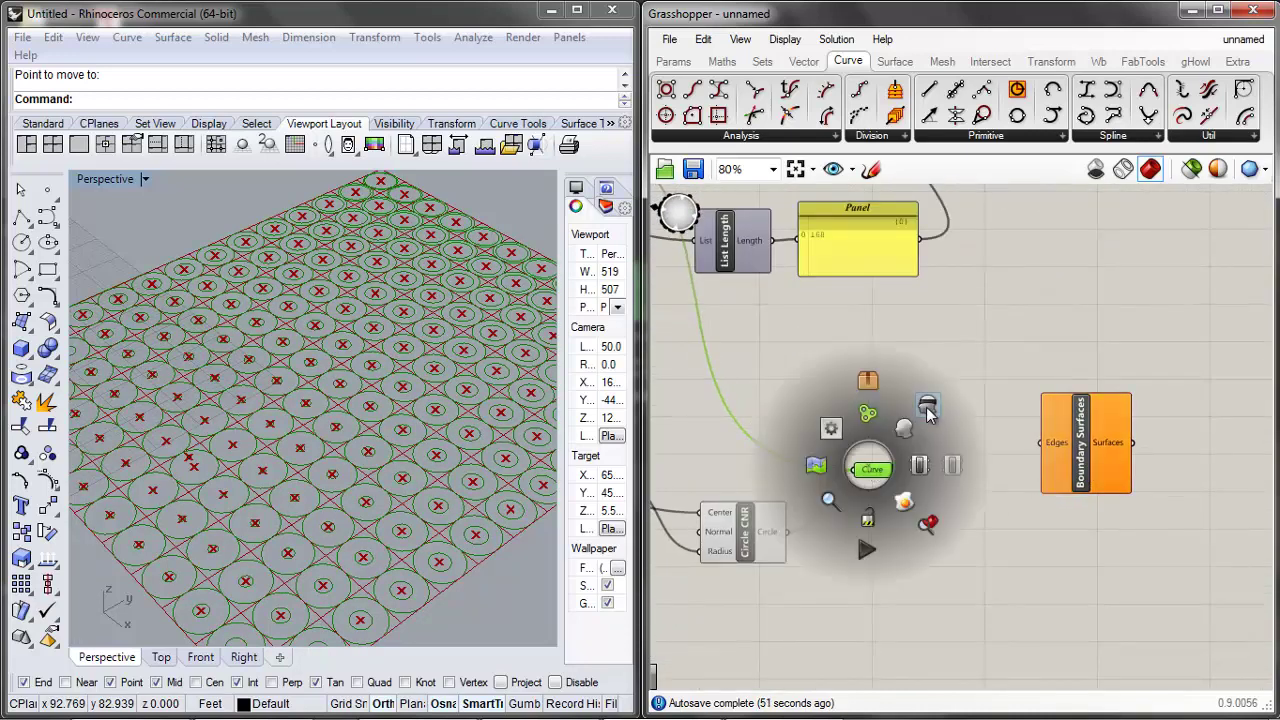
{"action": "left_click", "coordinate": [928, 404]}
{"action": "left_click", "coordinate": [876, 480]}
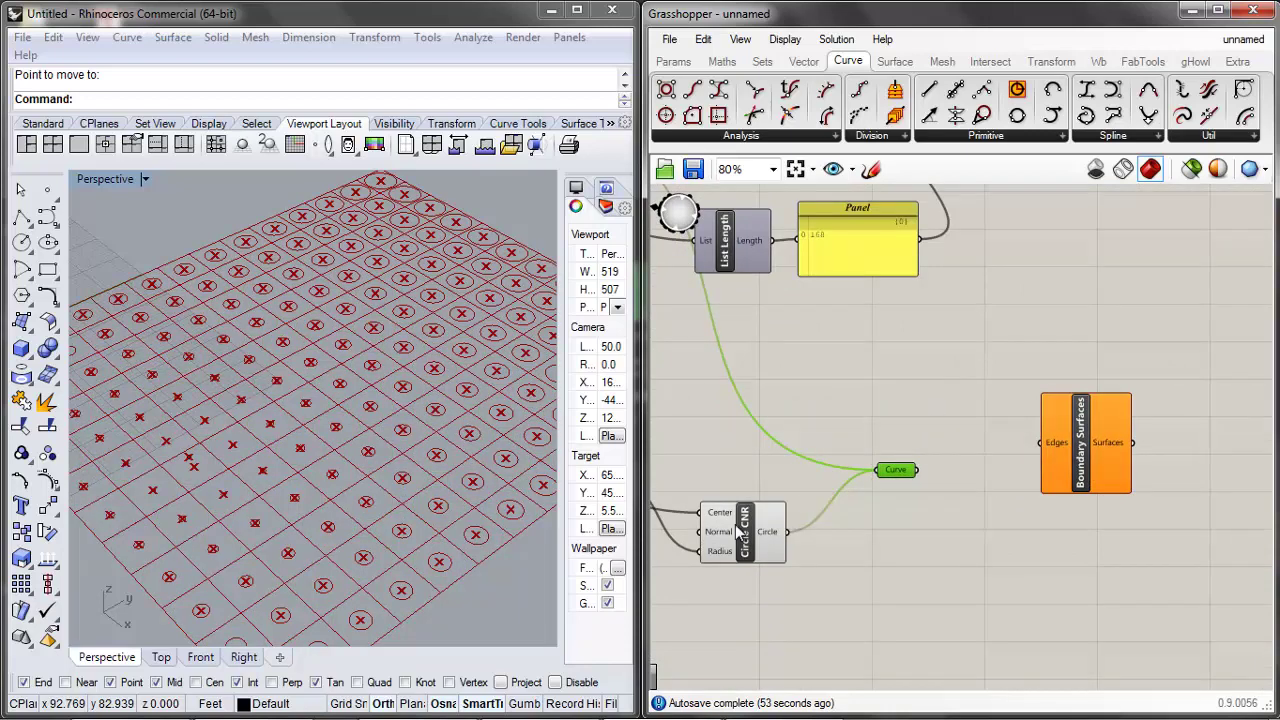
Move the Curve parameter linking the Square grid's Cells to Polygon Center below those two components
{"action": "left_click", "coordinate": [735, 524]}
{"action": "scroll", "coordinate": [944, 530], "scroll_direction": "down", "scroll_amount": 5}
{"action": "scroll", "coordinate": [705, 370], "scroll_direction": "up", "scroll_amount": 4}
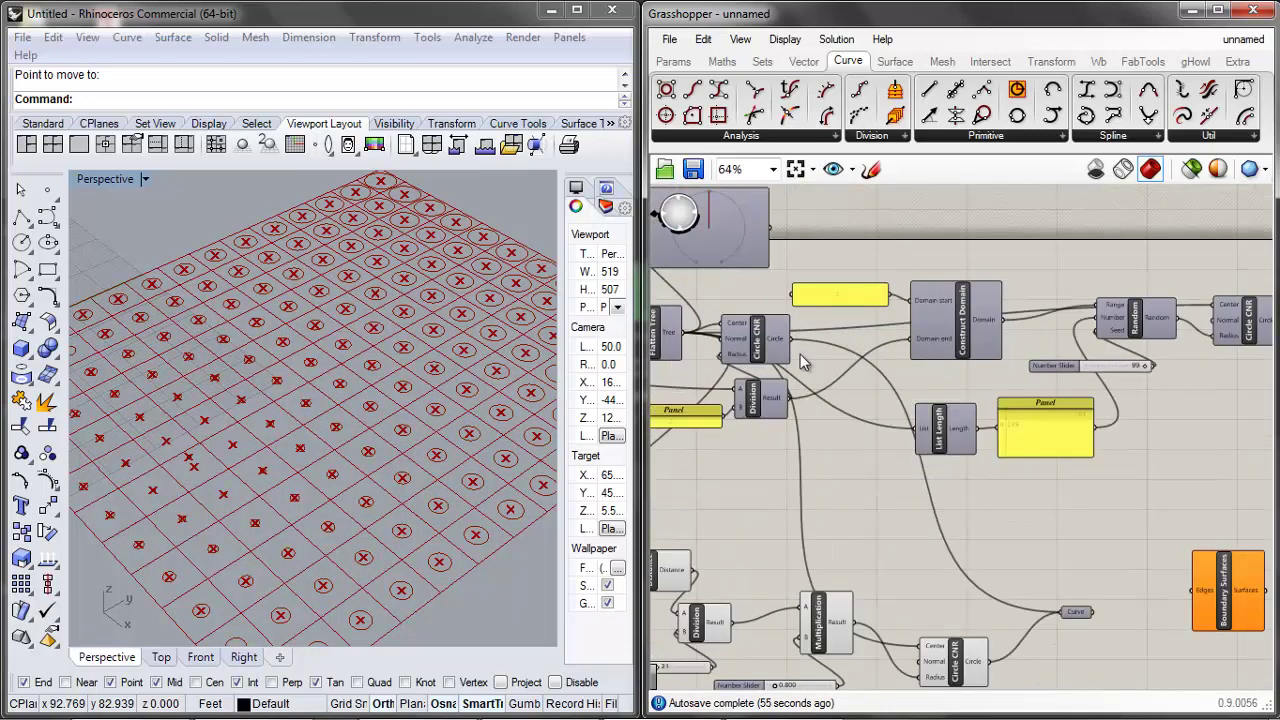
{"action": "scroll", "coordinate": [668, 411], "scroll_direction": "down", "scroll_amount": 4}
{"action": "scroll", "coordinate": [944, 350], "scroll_direction": "up", "scroll_amount": 4}
{"action": "scroll", "coordinate": [944, 350], "scroll_direction": "up", "scroll_amount": 2}
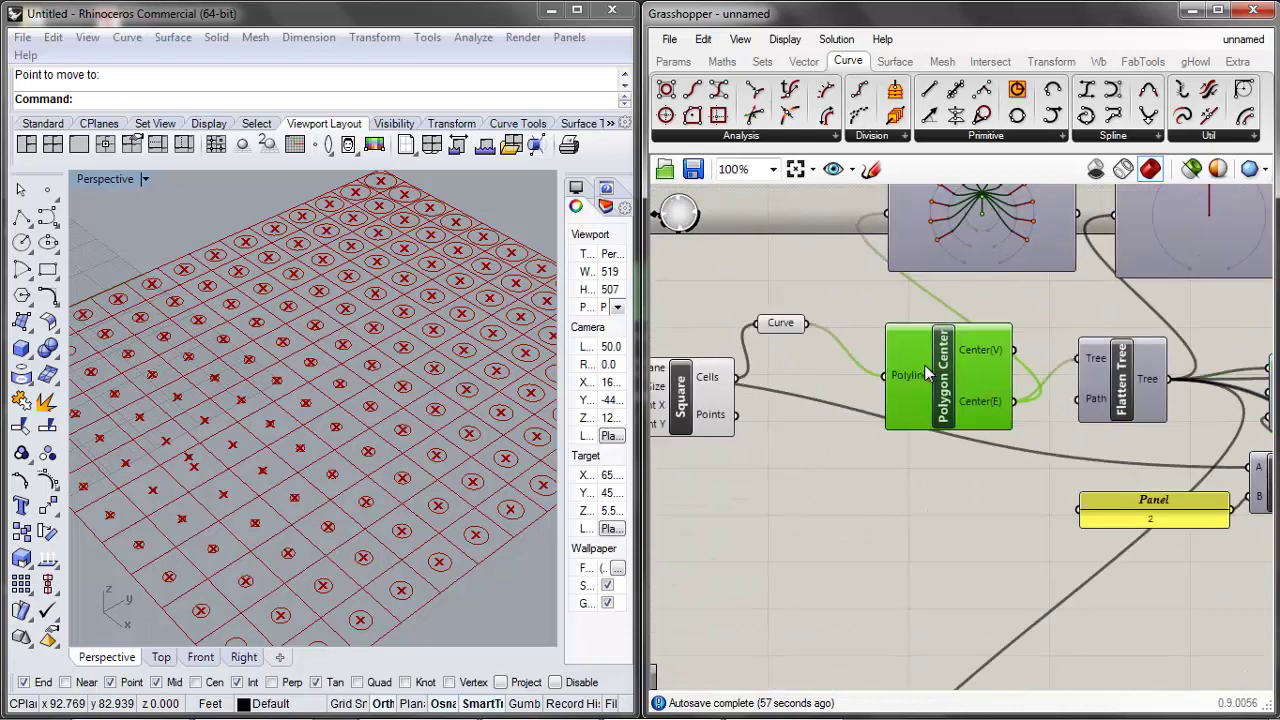
{"action": "left_click_drag", "start_coordinate": [791, 323], "coordinate": [808, 535]}
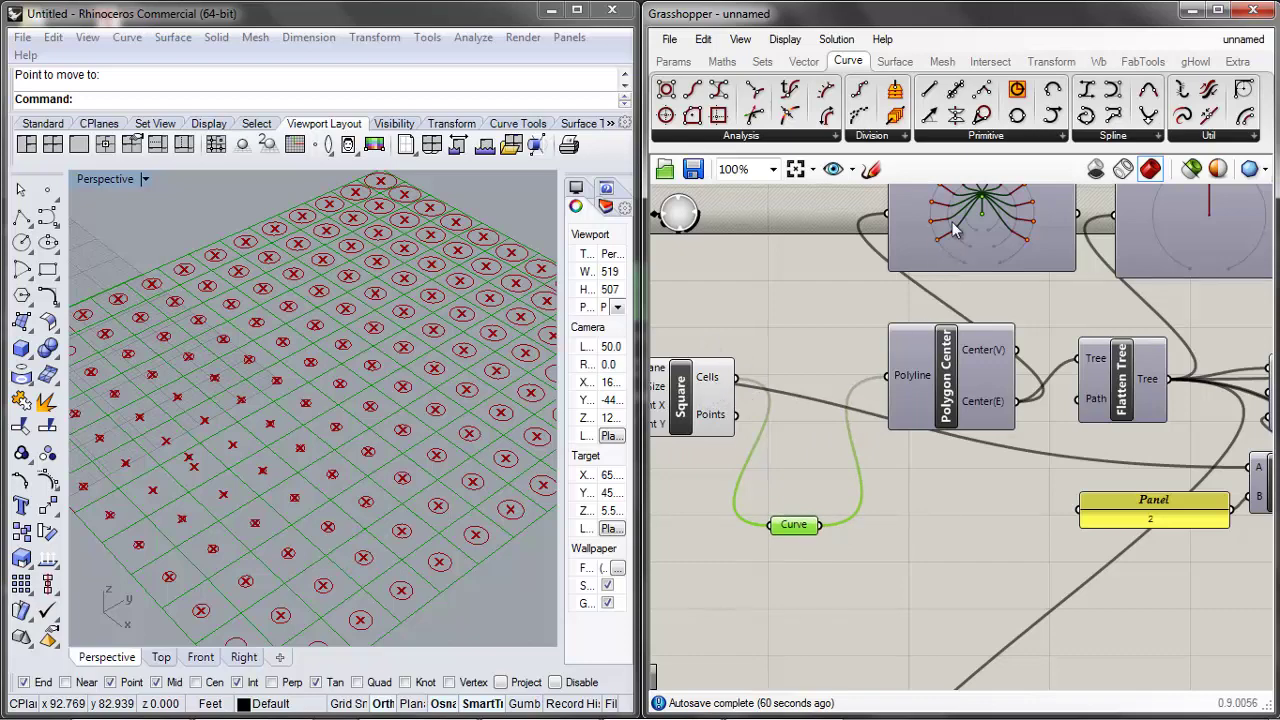
{"action": "left_click", "coordinate": [937, 459]}
Add a Flatten Tree component and connect the grid cells' Curve parameter to its Tree input
{"action": "scroll", "coordinate": [930, 452], "scroll_direction": "down", "scroll_amount": 3}
{"action": "scroll", "coordinate": [964, 316], "scroll_direction": "up", "scroll_amount": 3}
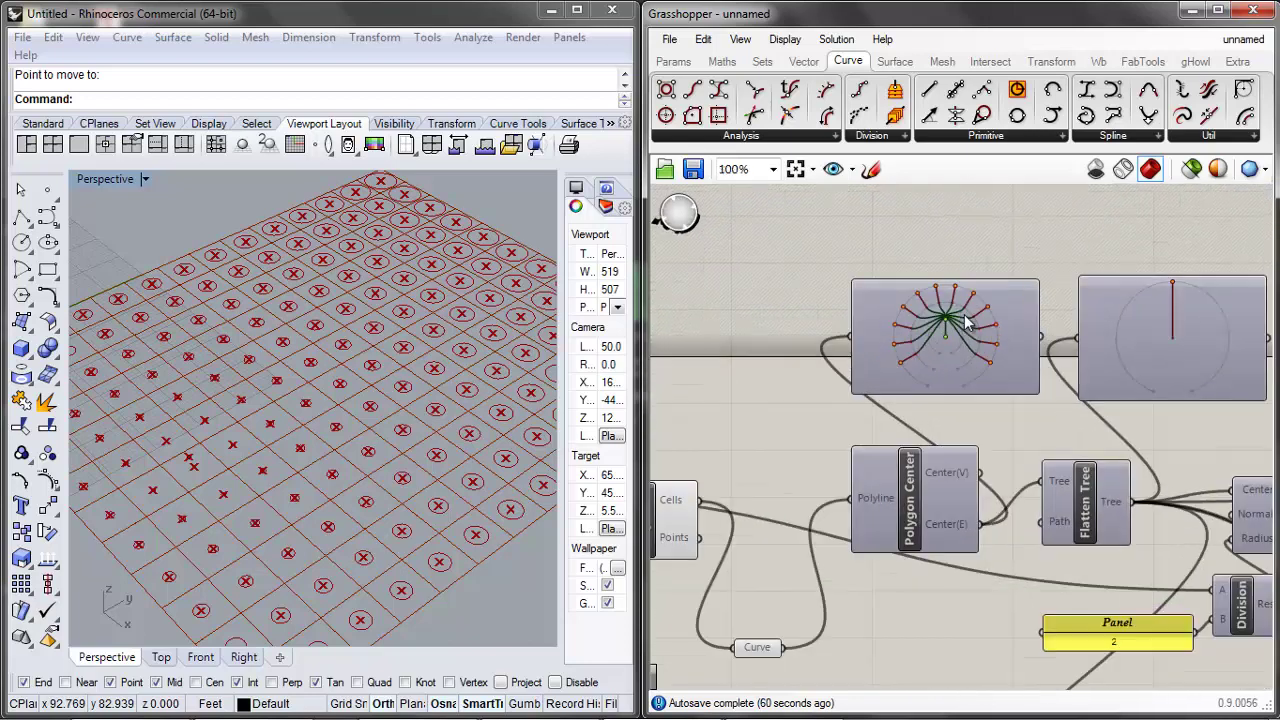
{"action": "scroll", "coordinate": [752, 501], "scroll_direction": "down", "scroll_amount": 3}
{"action": "scroll", "coordinate": [746, 391], "scroll_direction": "up", "scroll_amount": 3}
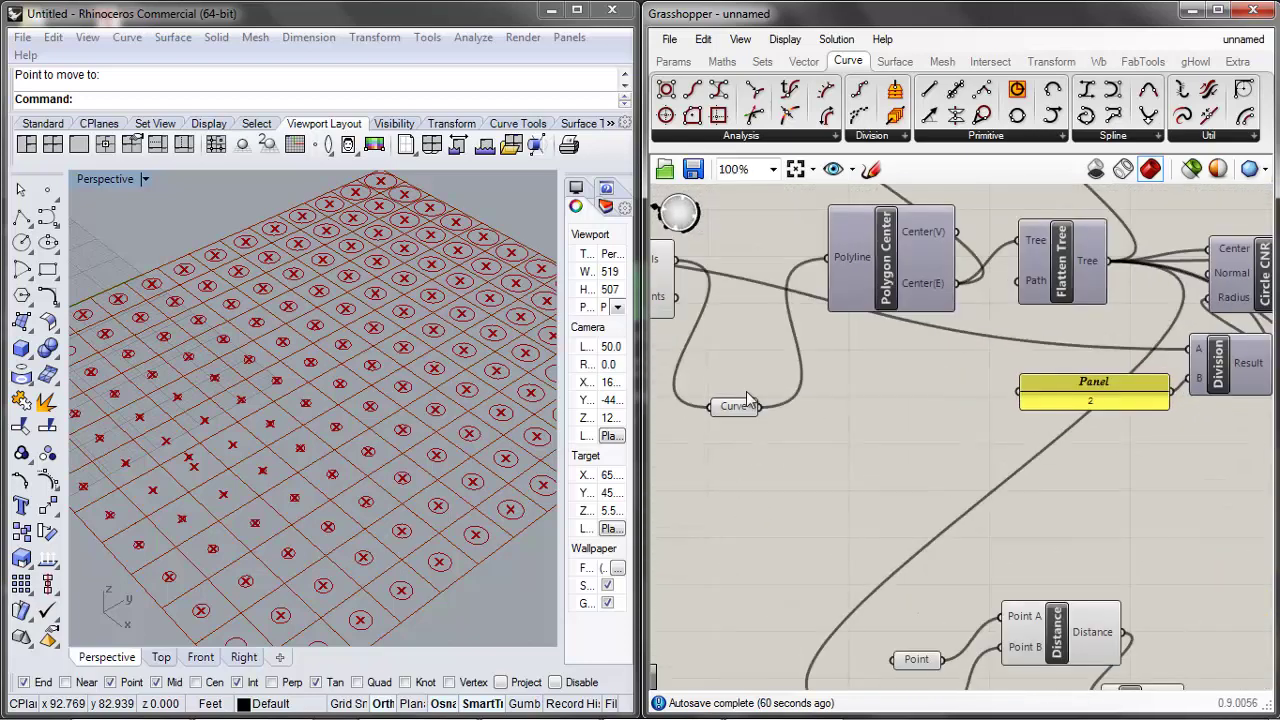
{"action": "double_click", "coordinate": [833, 456]}
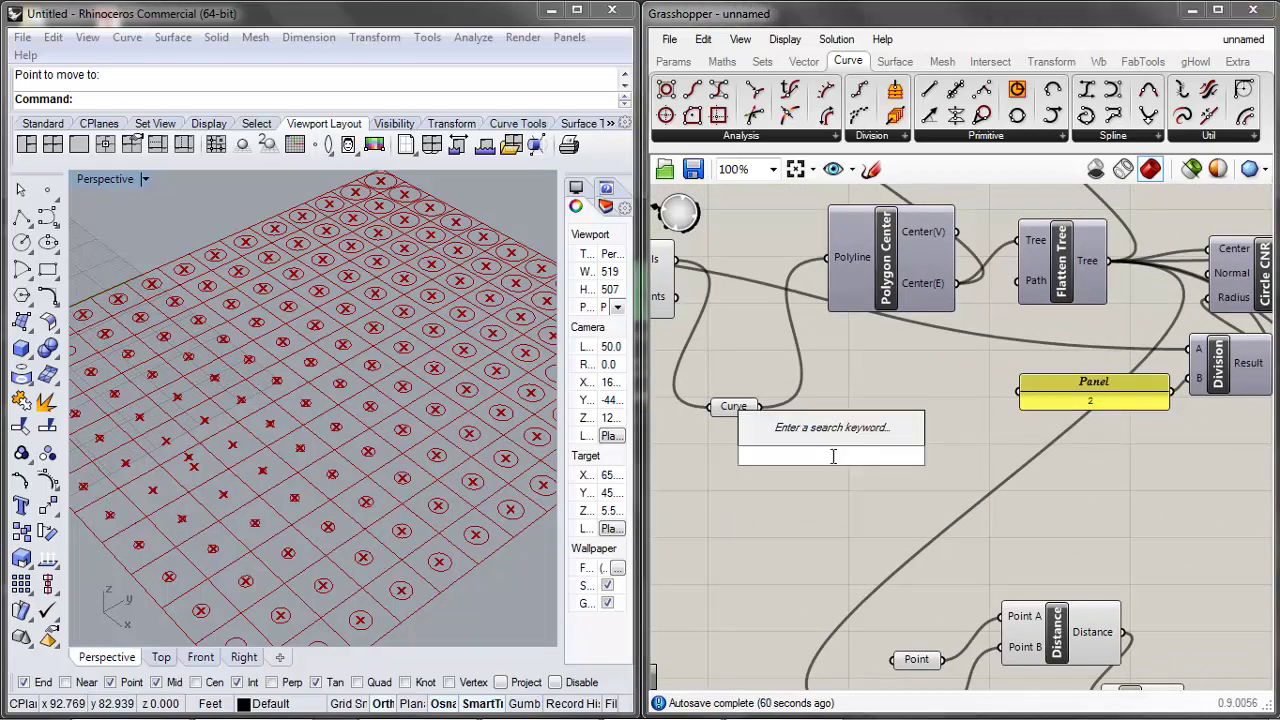
{"action": "type", "text": "flatten"}
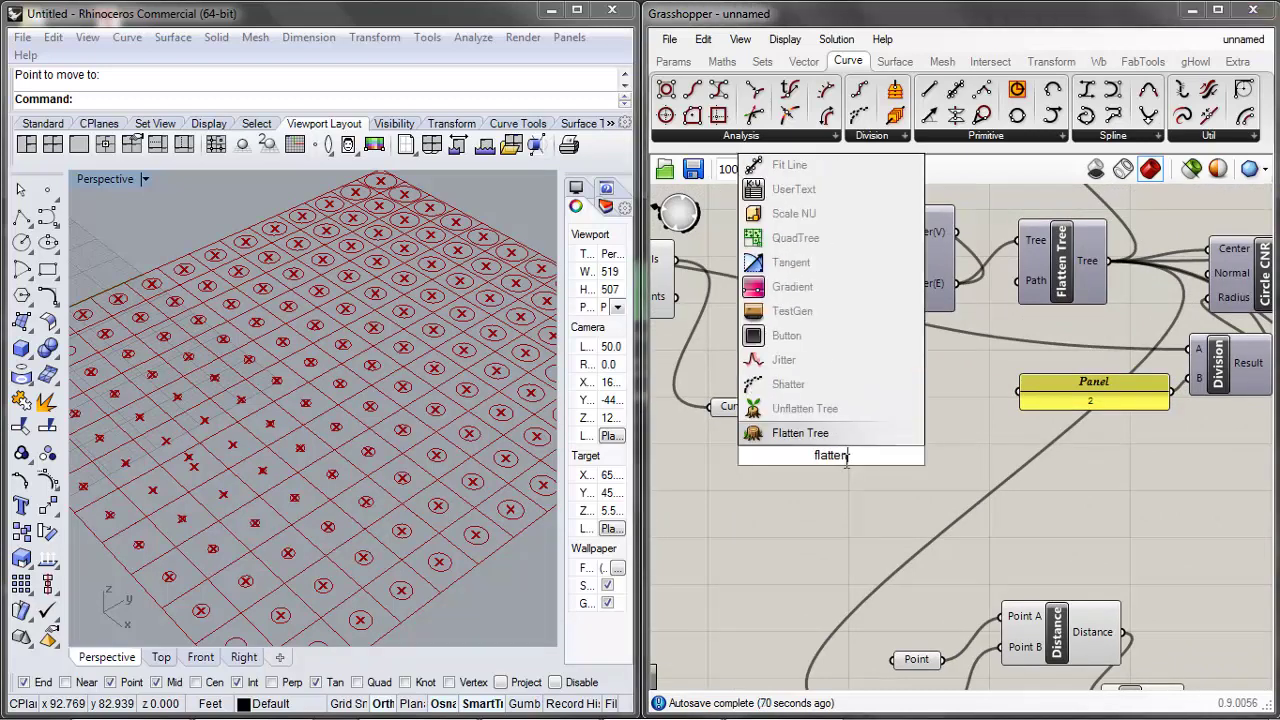
{"action": "left_click", "coordinate": [815, 433]}
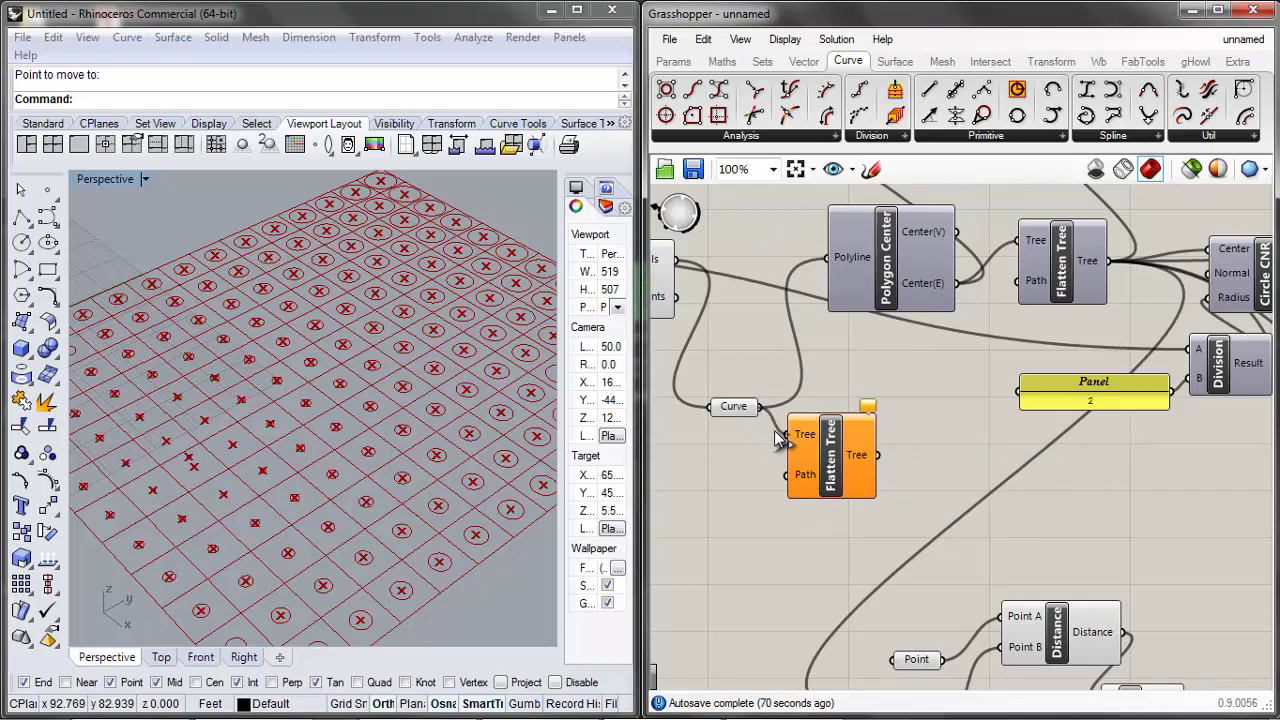
{"action": "left_click", "coordinate": [795, 445]}
Position the new Flatten Tree directly above the attractor-driven Circle CNR component
{"action": "scroll", "coordinate": [760, 445], "scroll_direction": "down", "scroll_amount": 6}
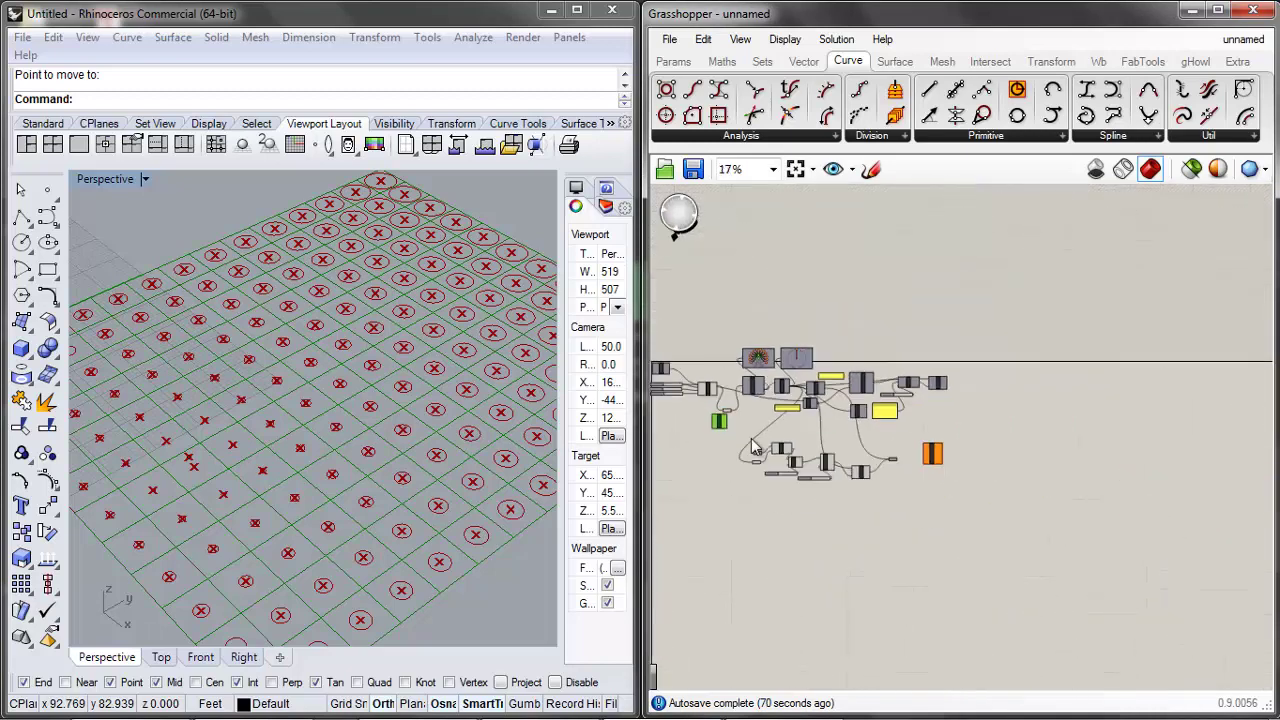
{"action": "scroll", "coordinate": [755, 447], "scroll_direction": "up", "scroll_amount": 6}
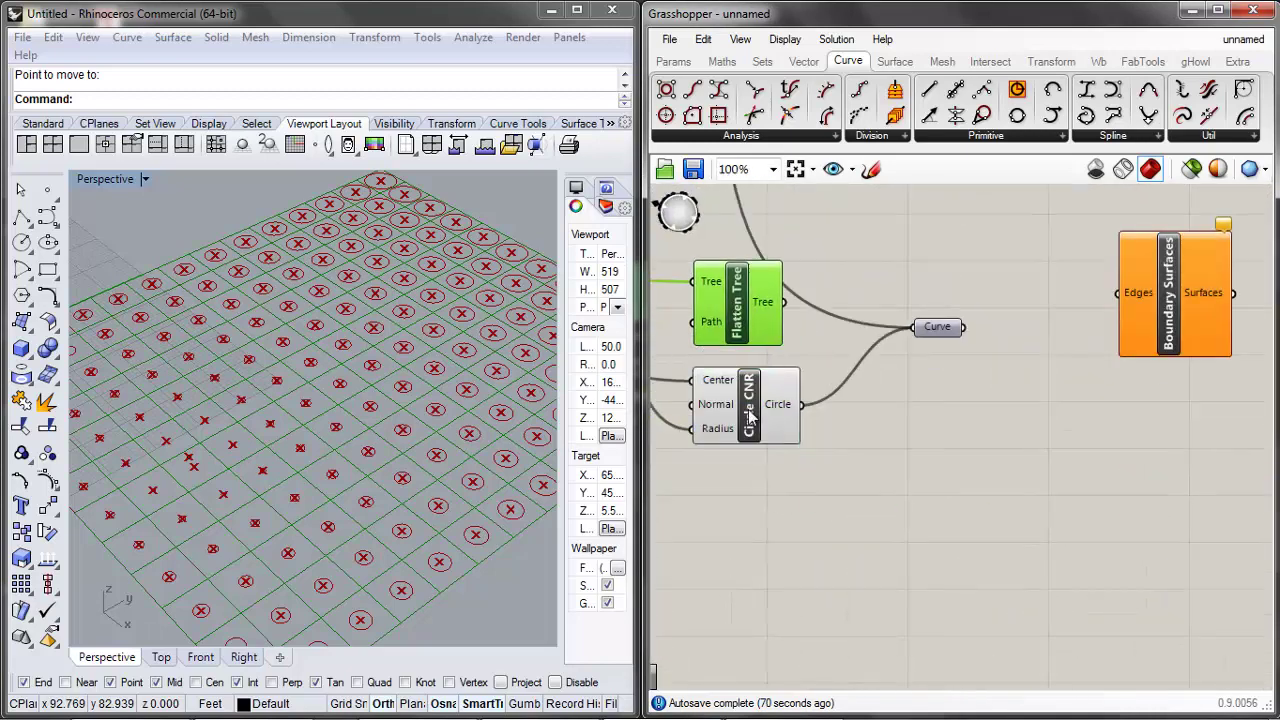
{"action": "left_click", "coordinate": [750, 418]}
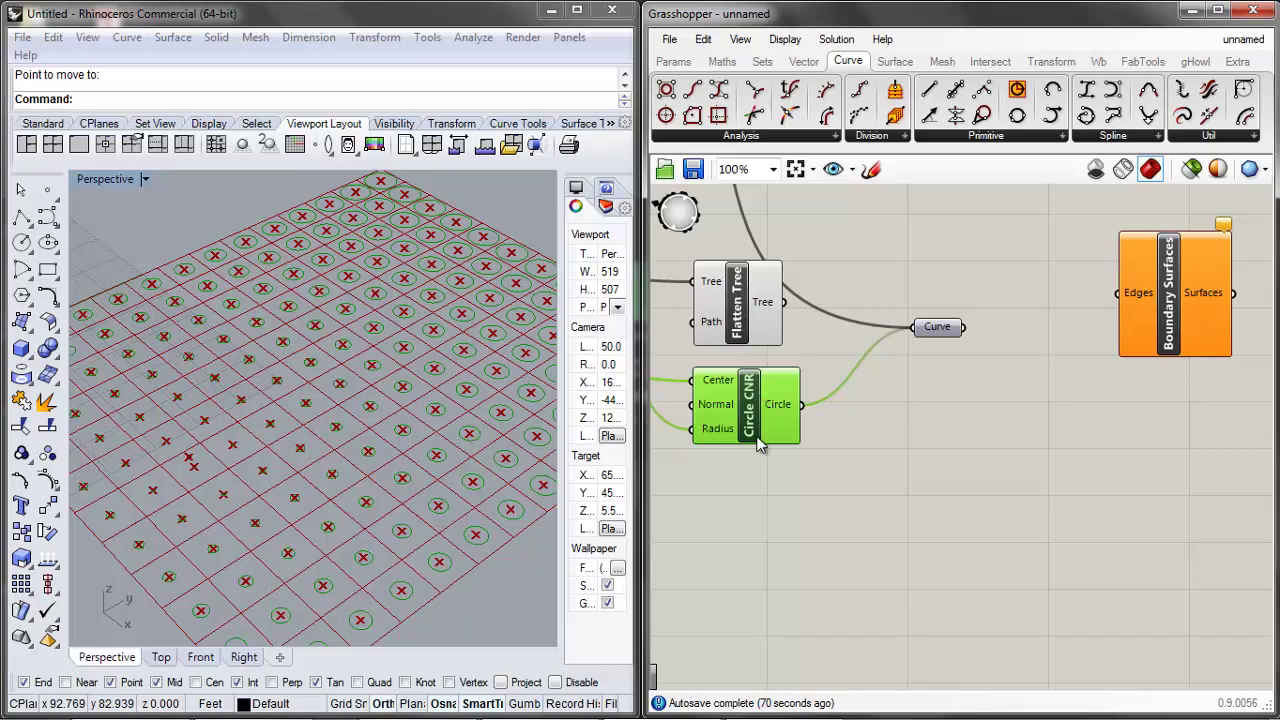
{"action": "left_click", "coordinate": [917, 492]}
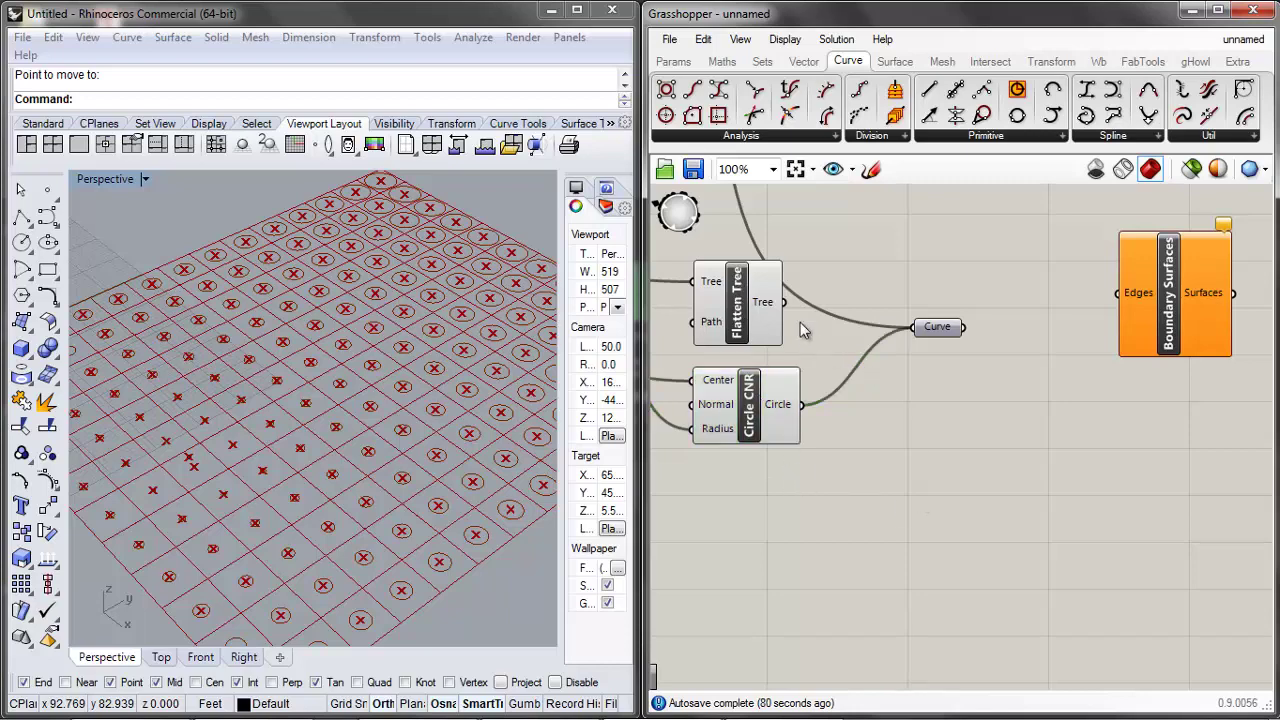
Disconnect both incoming wires from the Curve parameter beside Boundary Surfaces
{"action": "right_click", "coordinate": [926, 326]}
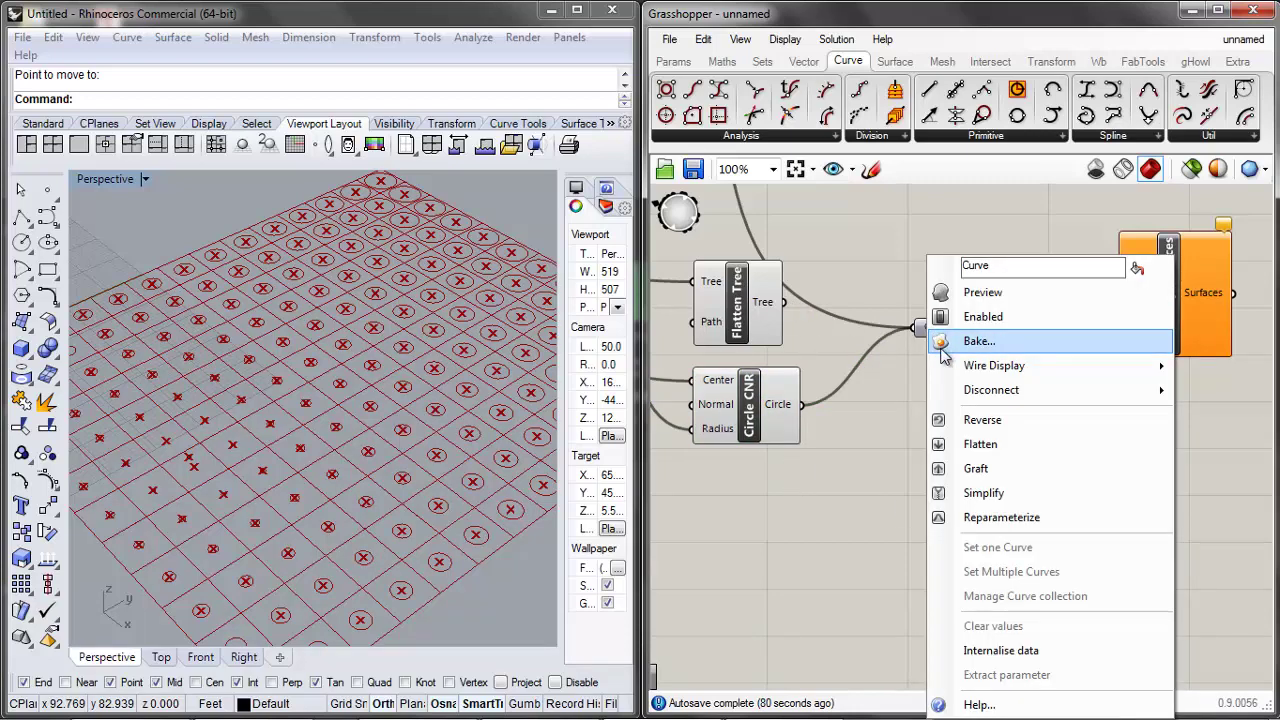
{"action": "mouse_move", "coordinate": [968, 402]}
{"action": "left_click", "coordinate": [809, 449]}
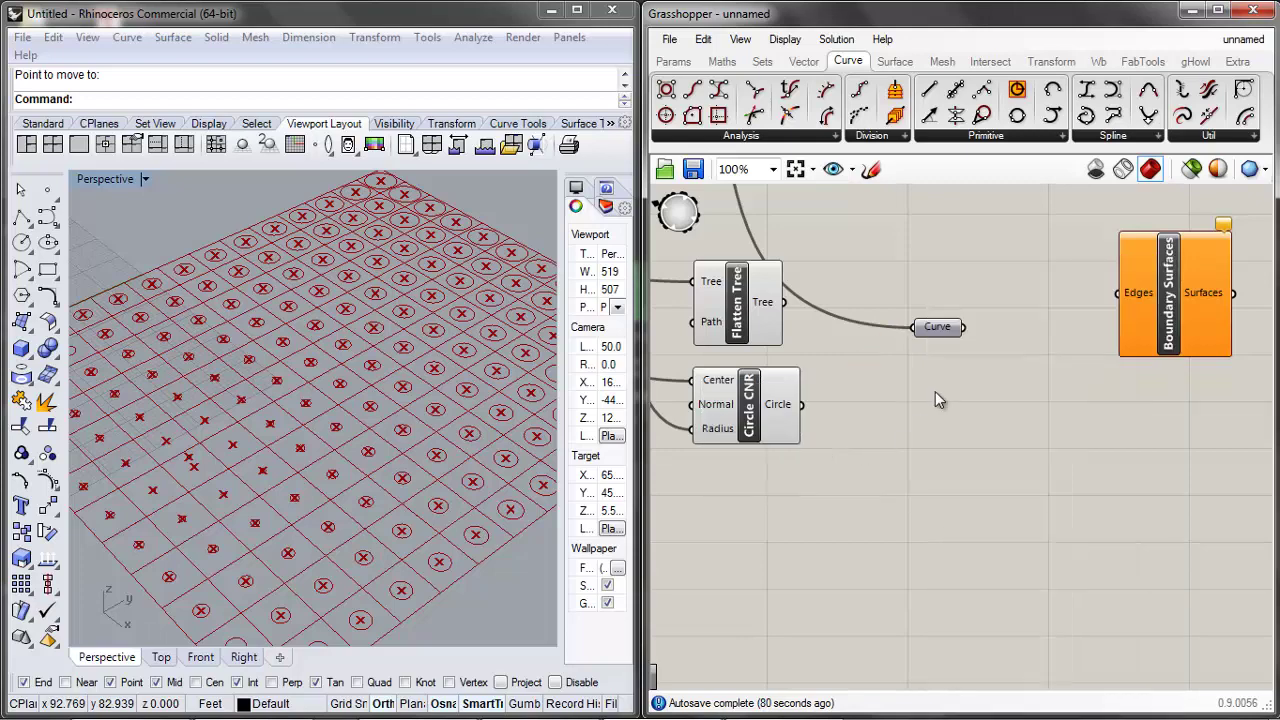
{"action": "right_click", "coordinate": [938, 335]}
{"action": "left_click", "coordinate": [850, 418]}
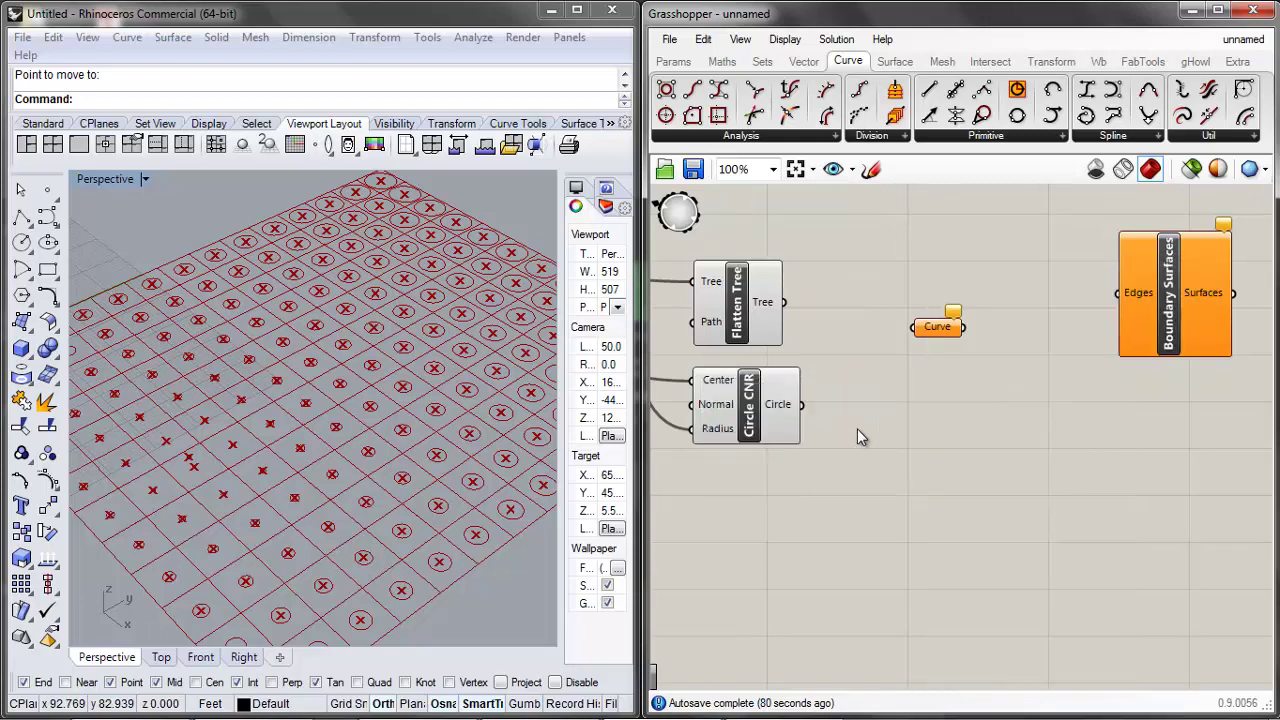
Connect the new Flatten Tree and the attractor-driven Circle CNR to the Curve parameter, and feed that into Boundary Surfaces' Edges
{"action": "left_click_drag", "start_coordinate": [789, 301], "coordinate": [1119, 293]}
{"action": "left_click", "coordinate": [903, 334]}
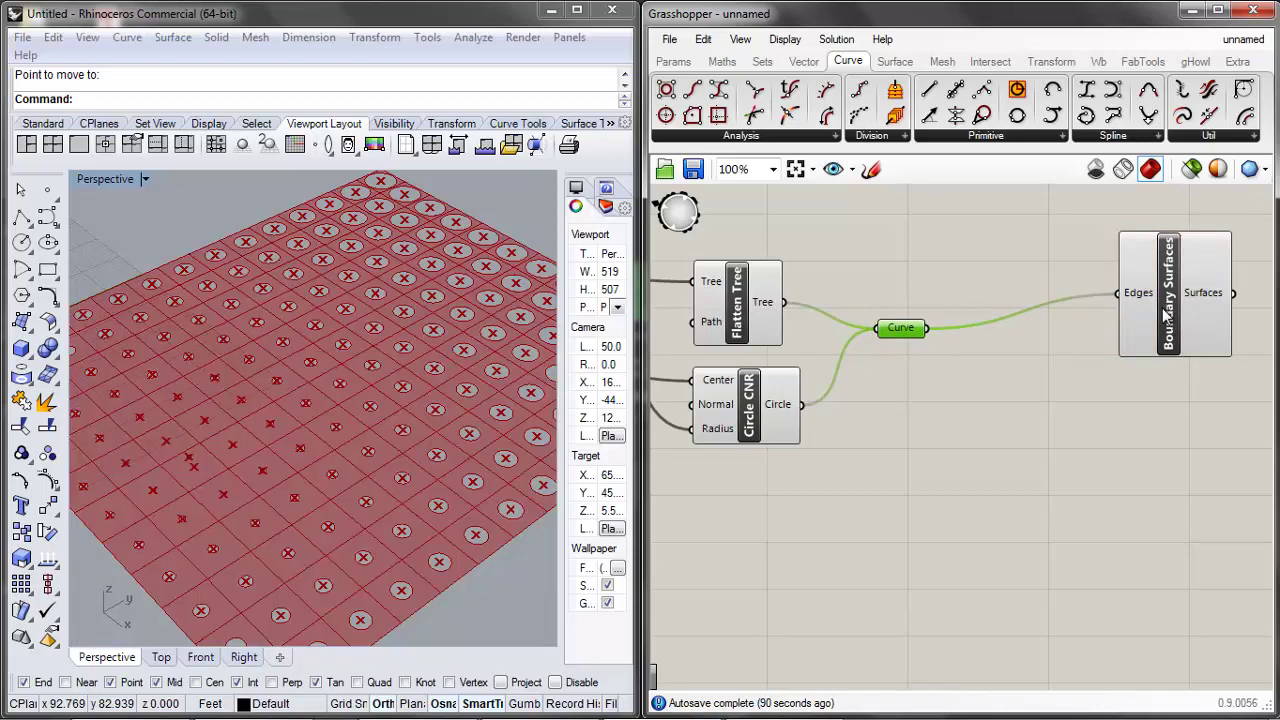
{"action": "left_click", "coordinate": [1168, 312]}
{"action": "left_click", "coordinate": [963, 501]}
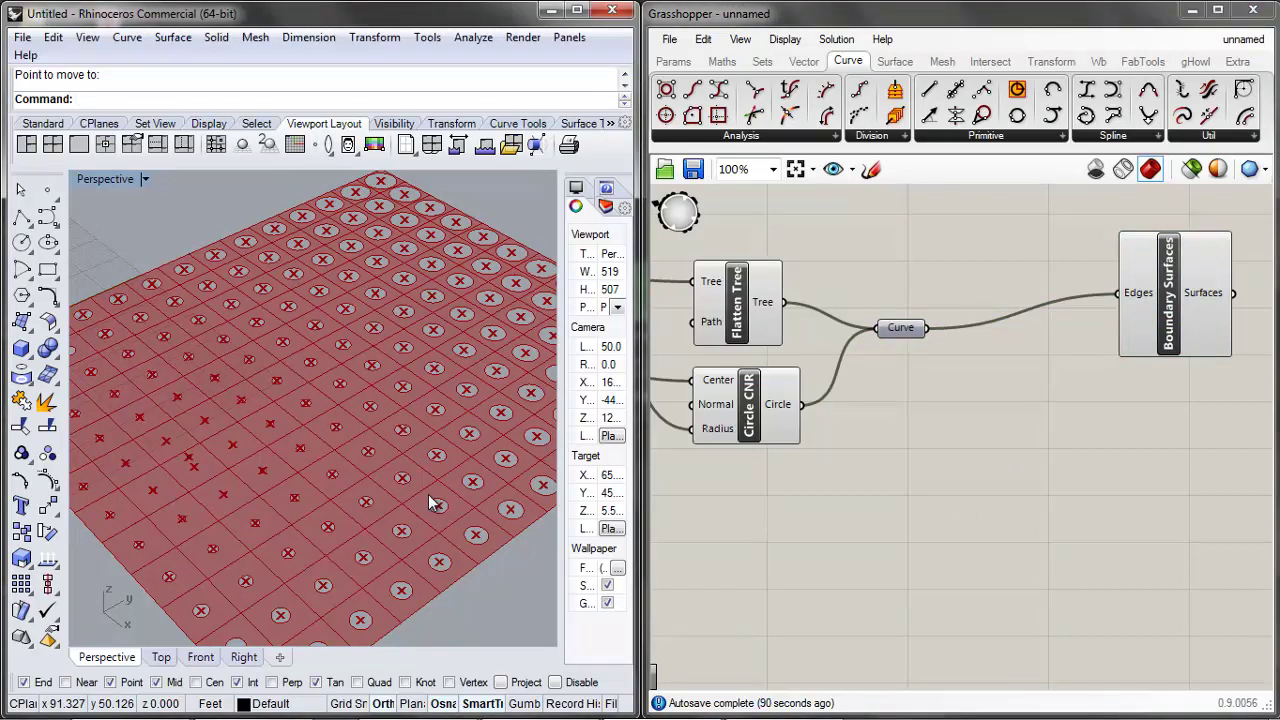
Set the Square grid's Extent Y slider to 39 and its Extent X slider to 9
{"action": "scroll", "coordinate": [1157, 457], "scroll_direction": "down", "scroll_amount": 2}
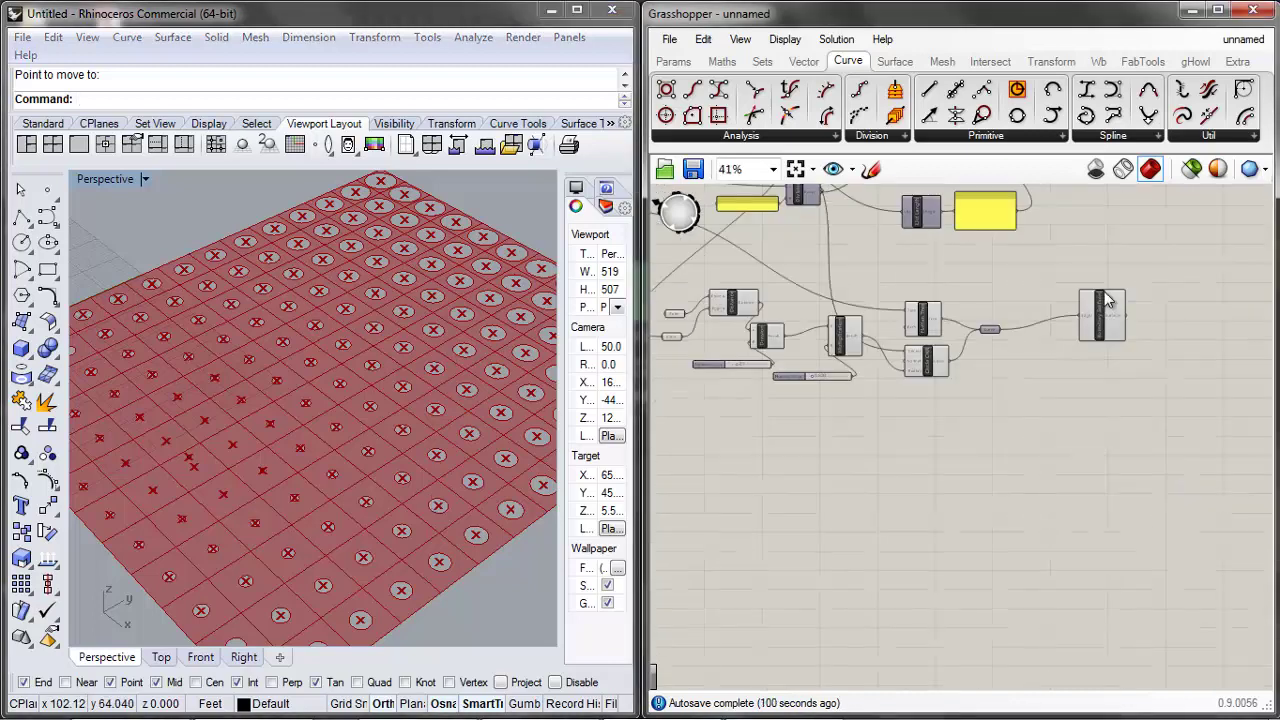
{"action": "left_click", "coordinate": [1188, 390]}
{"action": "scroll", "coordinate": [980, 440], "scroll_direction": "down", "scroll_amount": 2}
{"action": "left_click", "coordinate": [971, 466]}
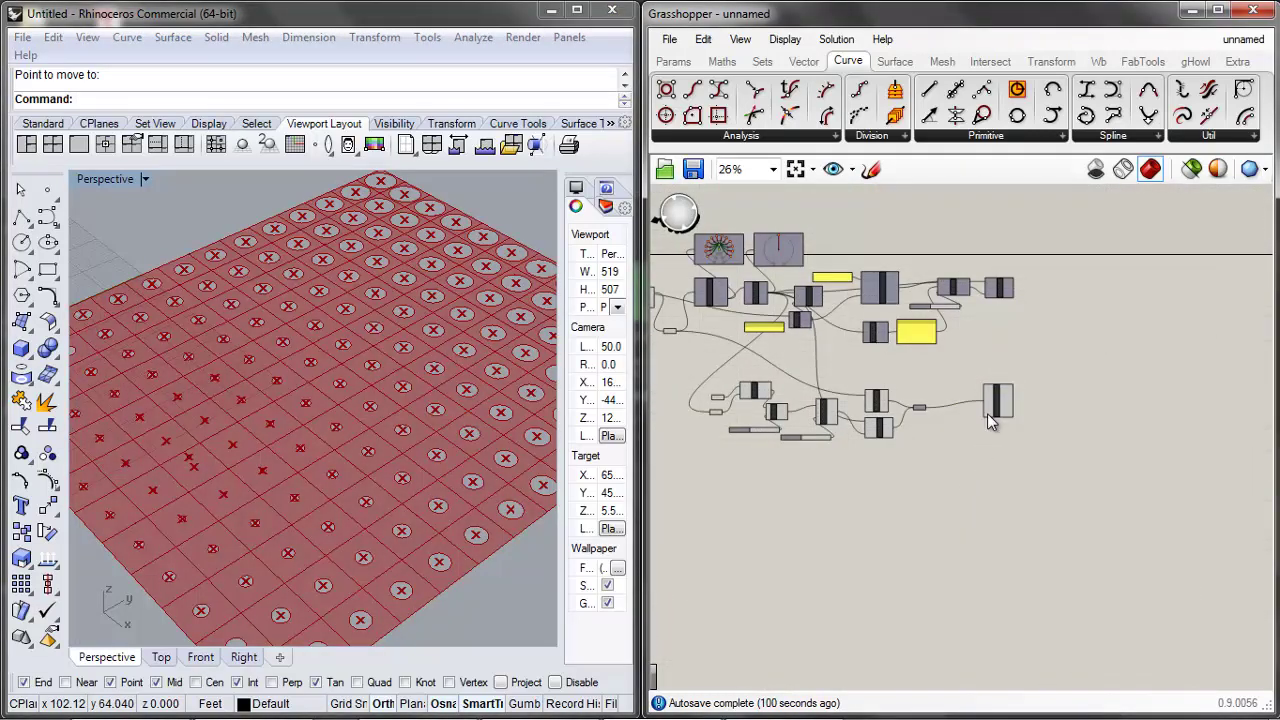
{"action": "scroll", "coordinate": [965, 435], "scroll_direction": "up", "scroll_amount": 1}
{"action": "scroll", "coordinate": [1014, 534], "scroll_direction": "down", "scroll_amount": 4}
{"action": "scroll", "coordinate": [840, 463], "scroll_direction": "up", "scroll_amount": 3}
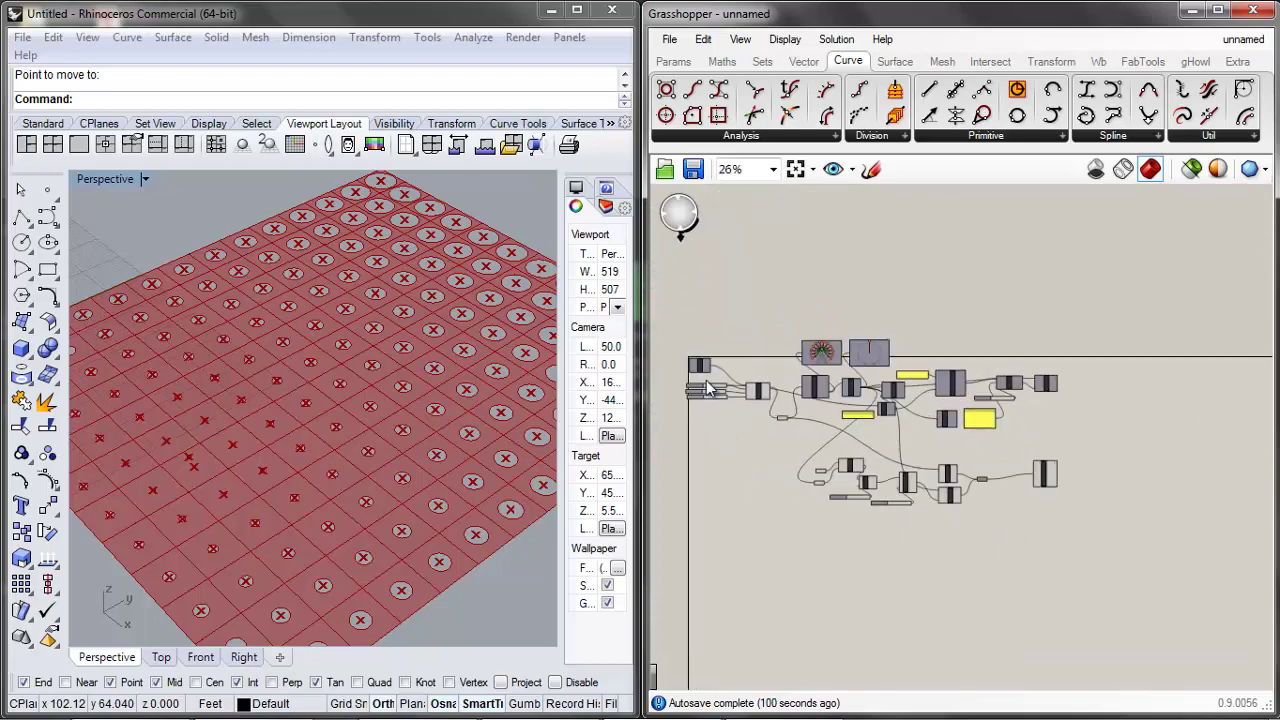
{"action": "scroll", "coordinate": [760, 445], "scroll_direction": "down", "scroll_amount": 1}
{"action": "scroll", "coordinate": [673, 421], "scroll_direction": "up", "scroll_amount": 5}
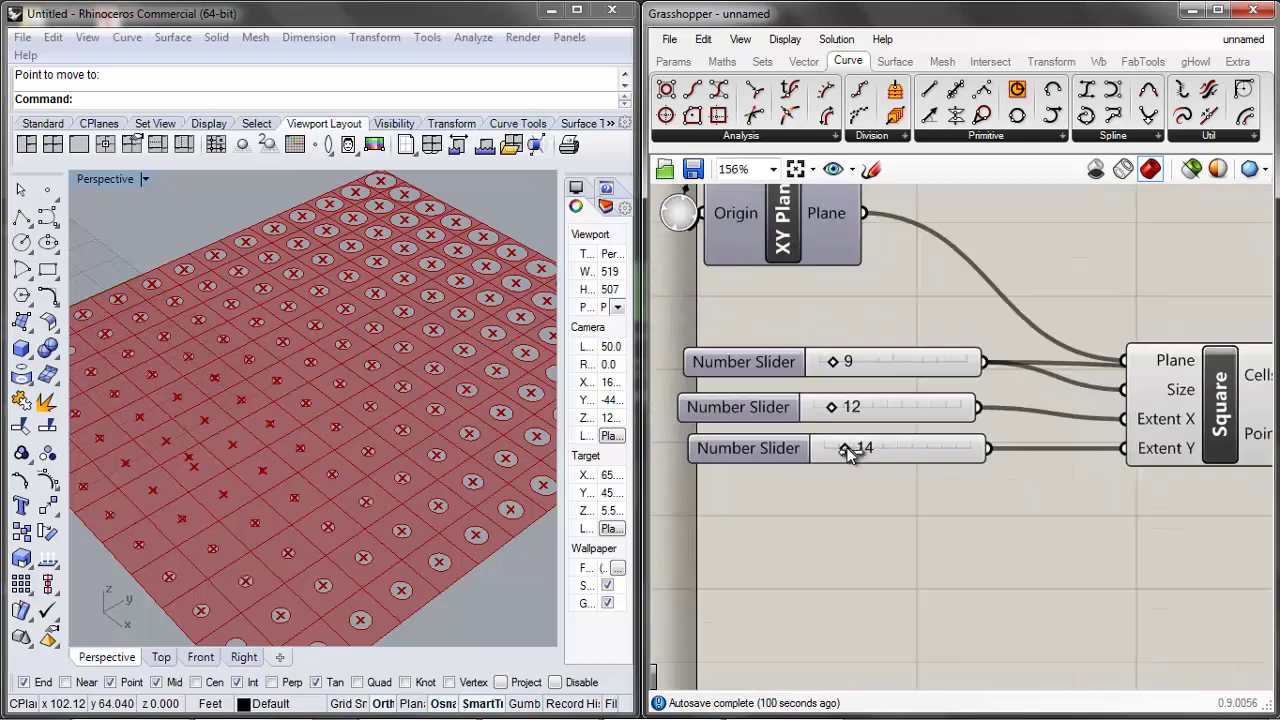
{"action": "left_click_drag", "start_coordinate": [858, 447], "coordinate": [881, 446]}
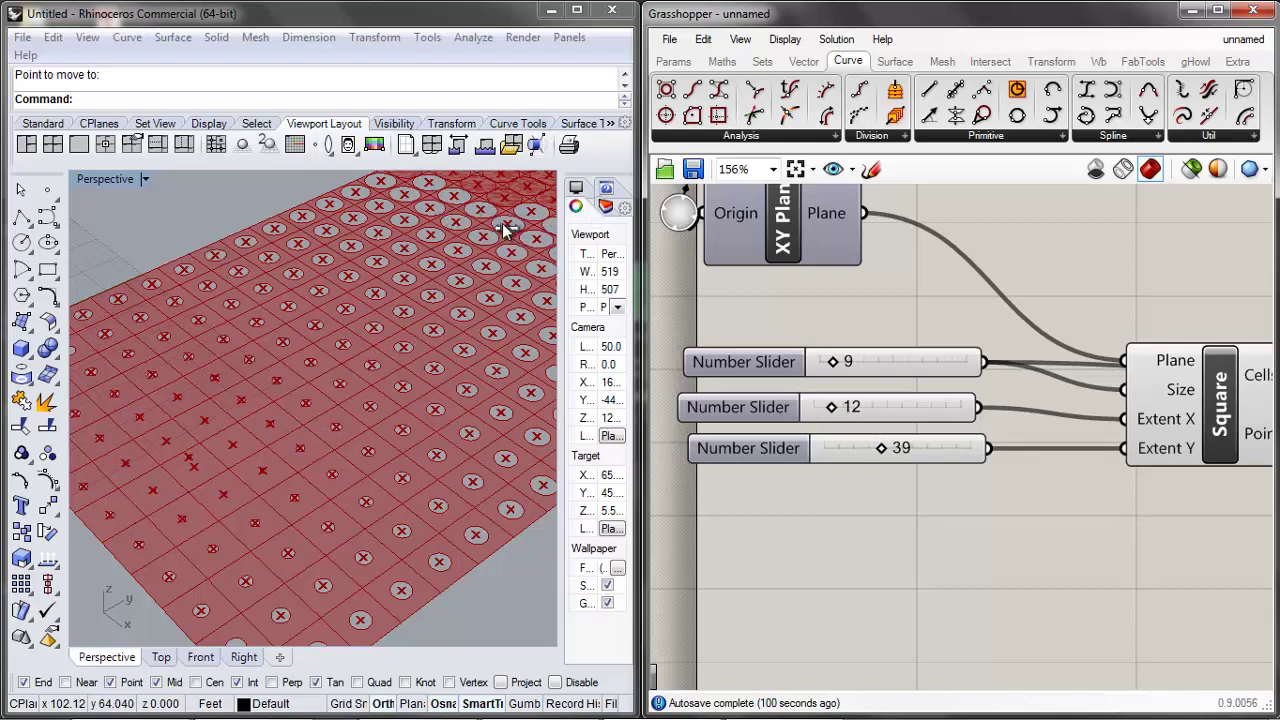
{"action": "scroll", "coordinate": [486, 223], "scroll_direction": "down", "scroll_amount": 4}
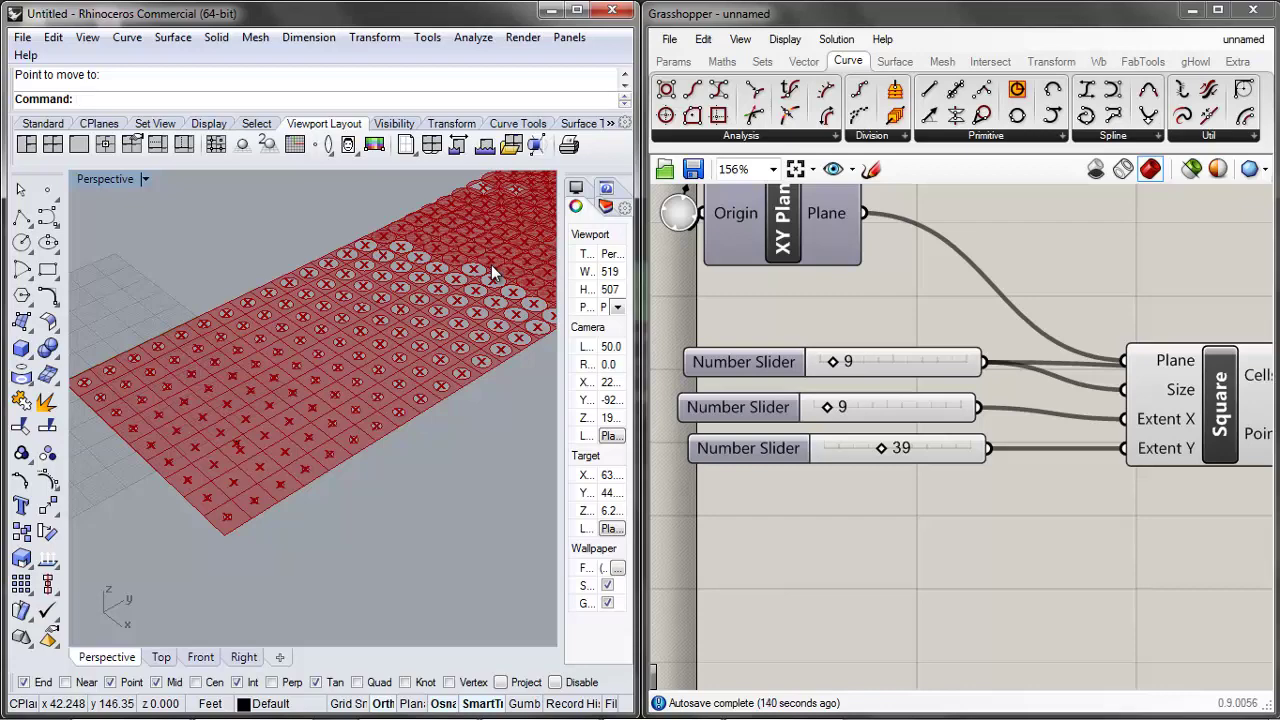
Move Boundary Surfaces closer to its Curve parameter and disconnect the Flatten Tree output from that parameter
{"action": "scroll", "coordinate": [995, 586], "scroll_direction": "down", "scroll_amount": 10}
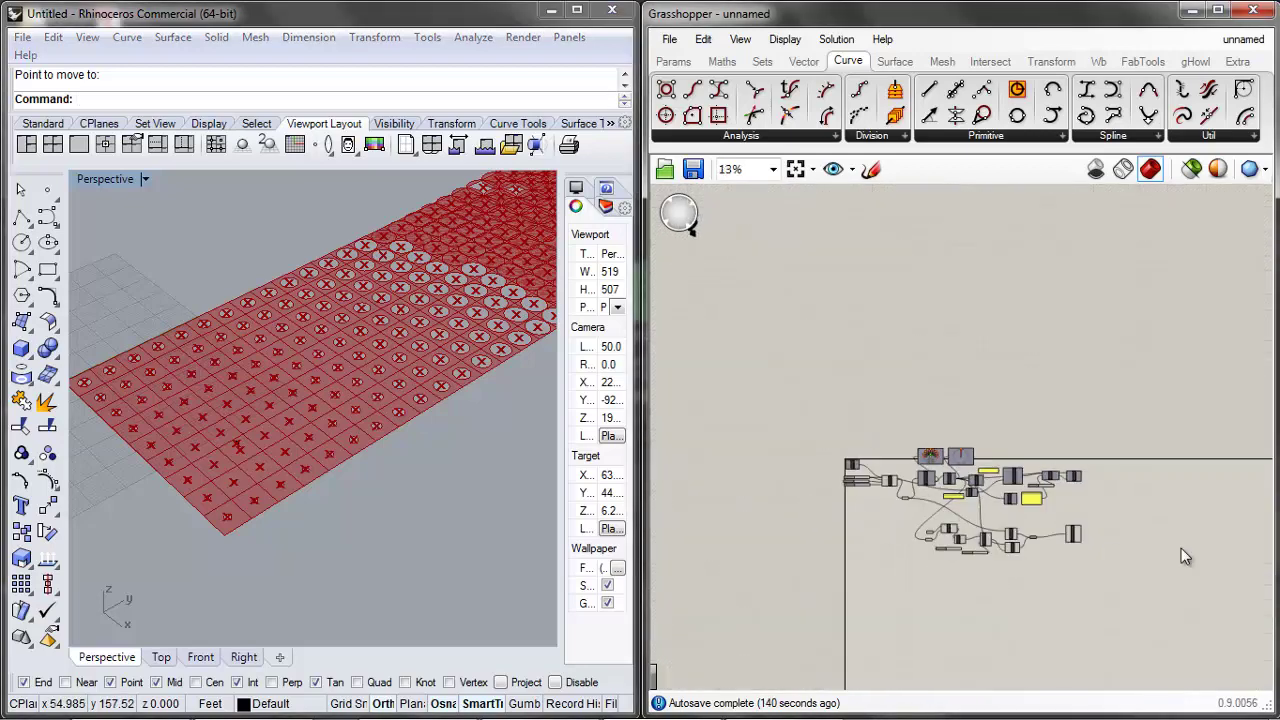
{"action": "scroll", "coordinate": [1059, 554], "scroll_direction": "up", "scroll_amount": 5}
{"action": "left_click", "coordinate": [1009, 540]}
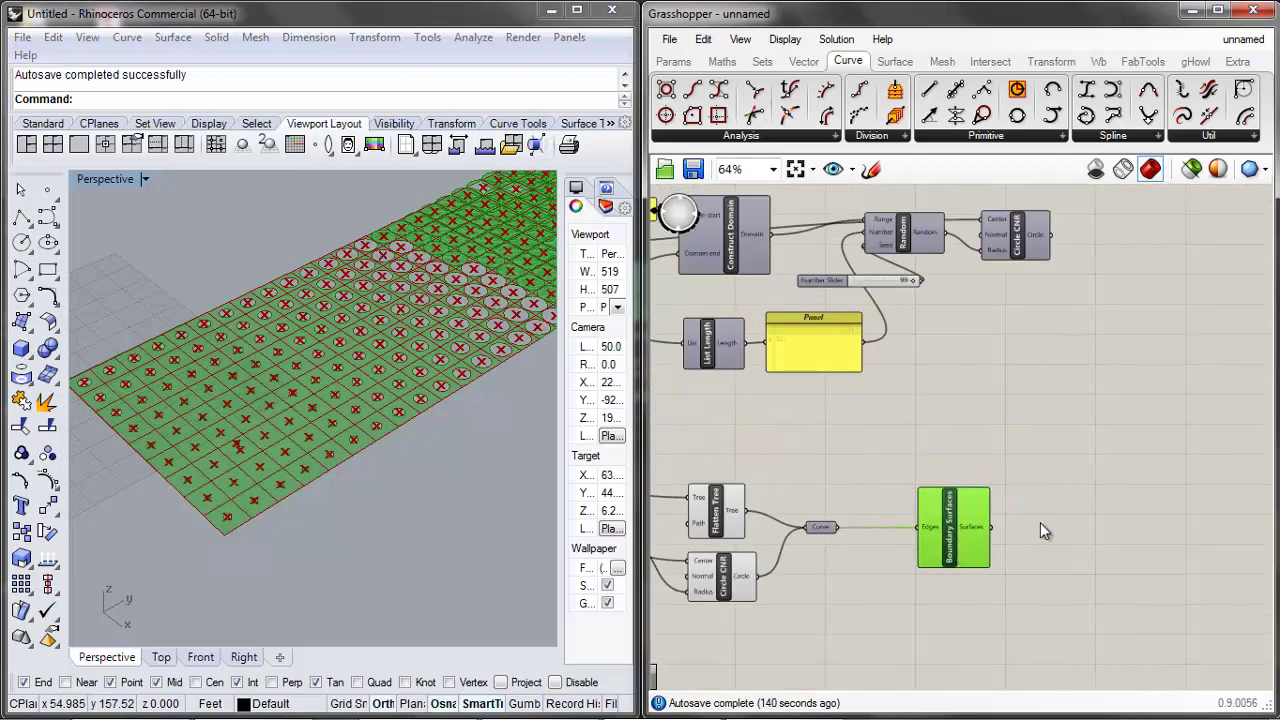
{"action": "left_click", "coordinate": [1112, 512]}
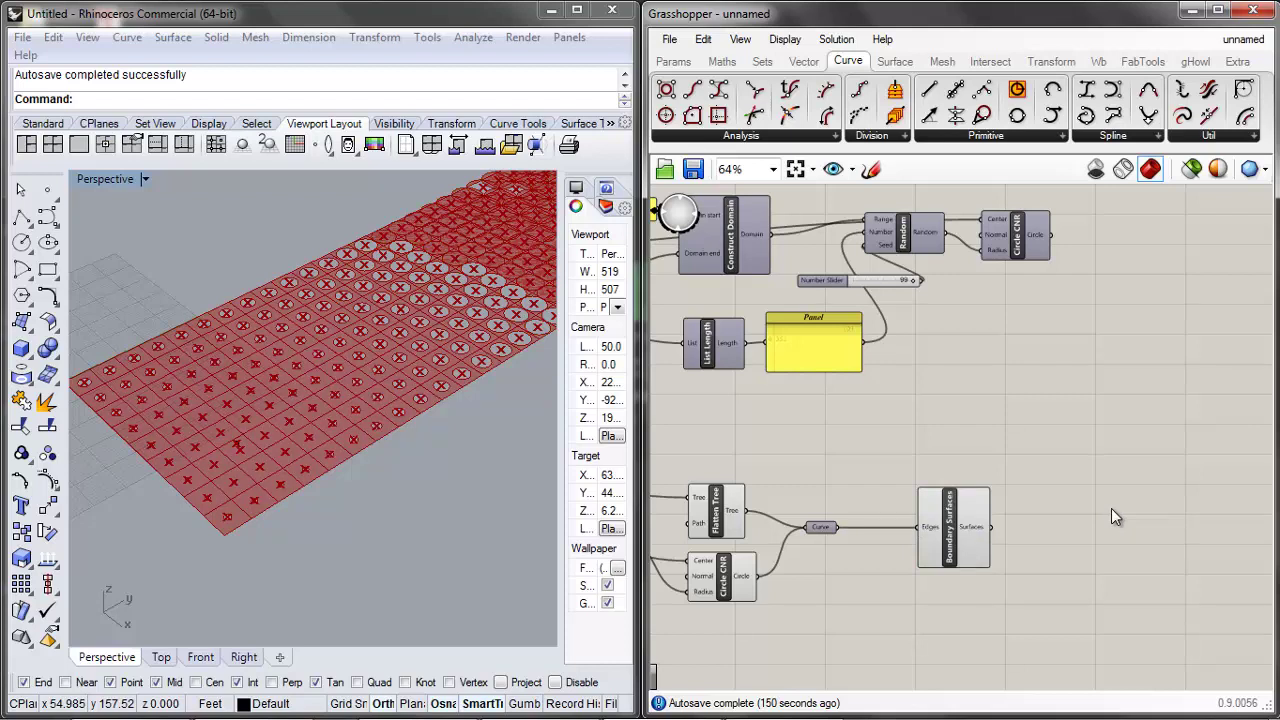
{"action": "left_click_drag", "start_coordinate": [963, 530], "coordinate": [925, 503]}
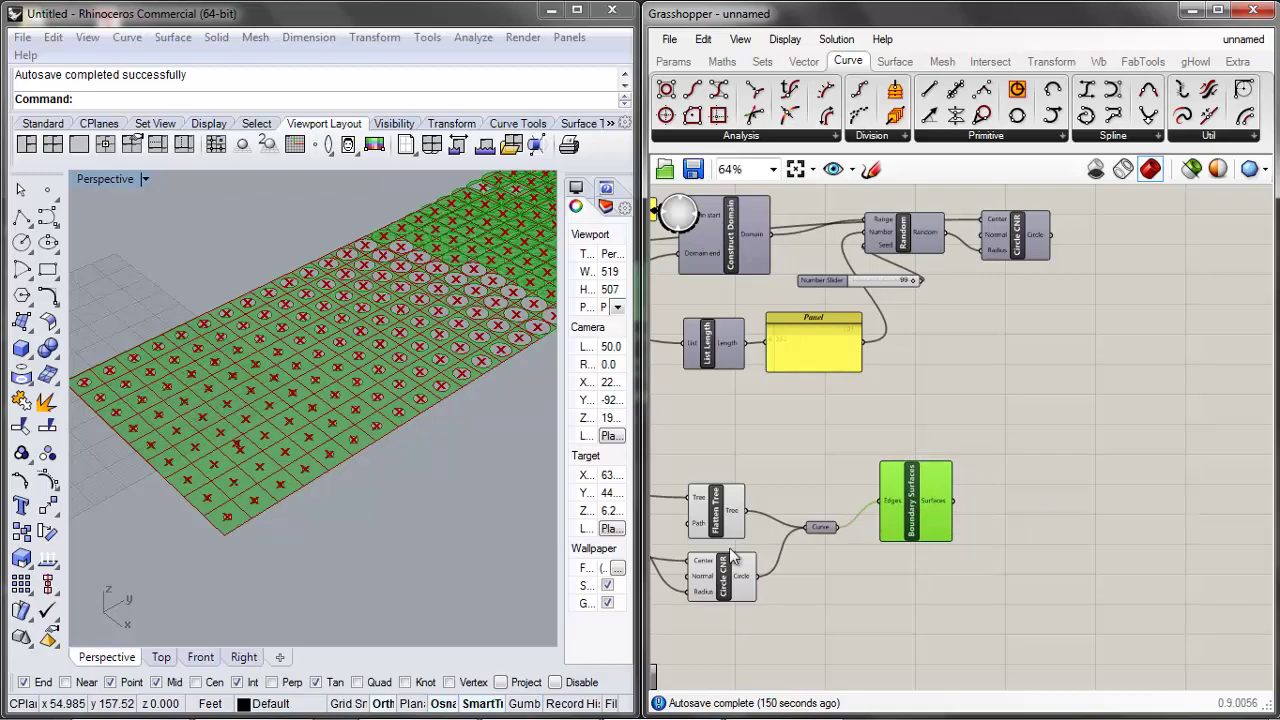
{"action": "scroll", "coordinate": [730, 552], "scroll_direction": "up", "scroll_amount": 2}
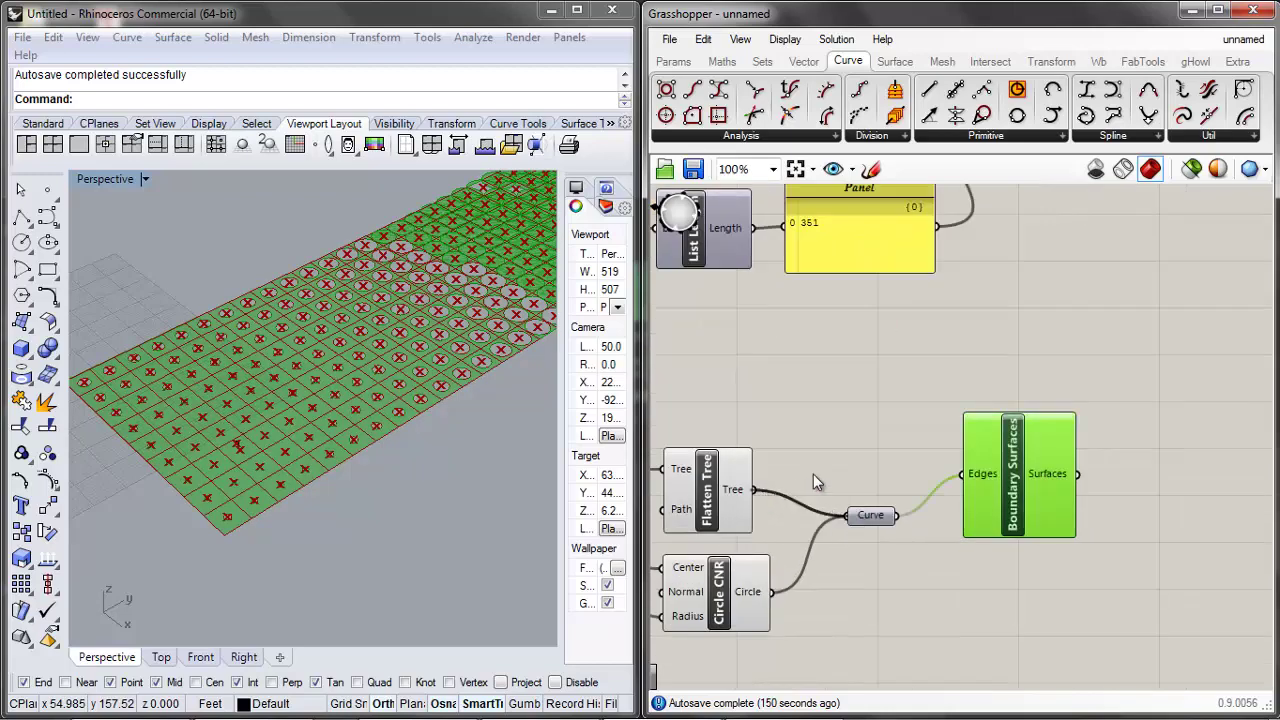
{"action": "left_click", "coordinate": [813, 474]}
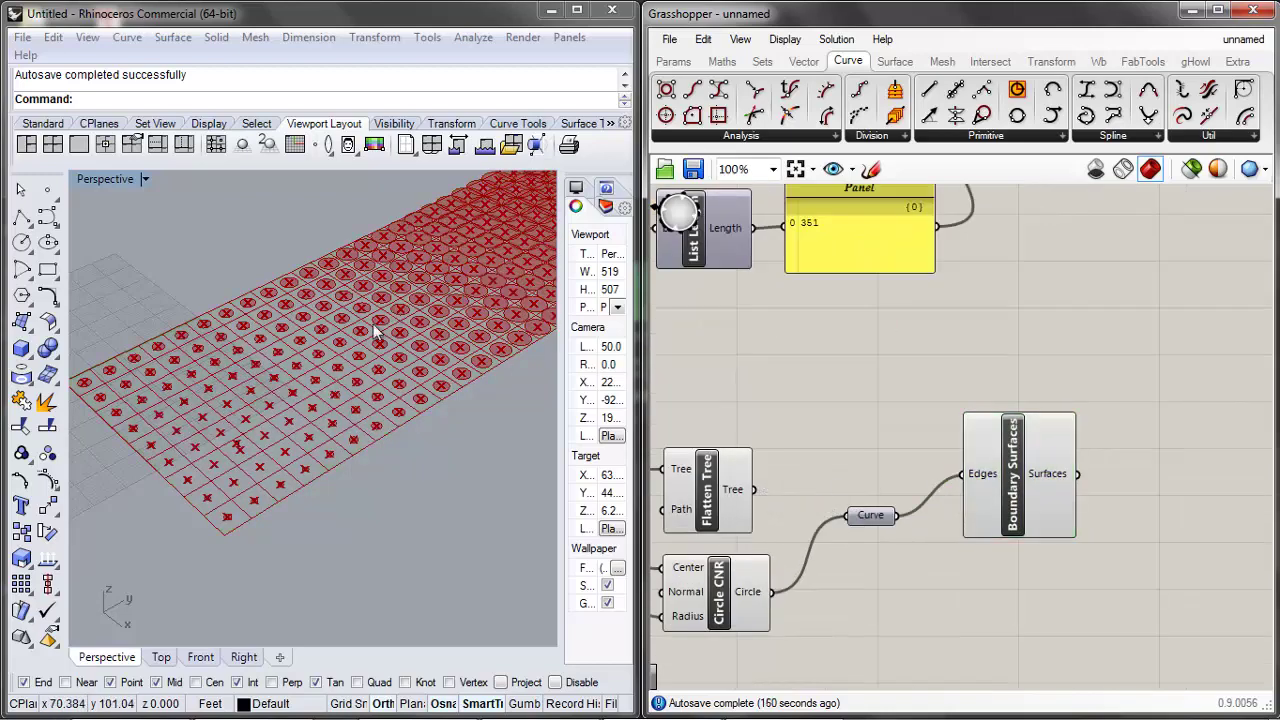
Set the Square grid's Extent Y slider to 9
{"action": "scroll", "coordinate": [1051, 463], "scroll_direction": "down", "scroll_amount": 5}
{"action": "scroll", "coordinate": [993, 515], "scroll_direction": "up", "scroll_amount": 7}
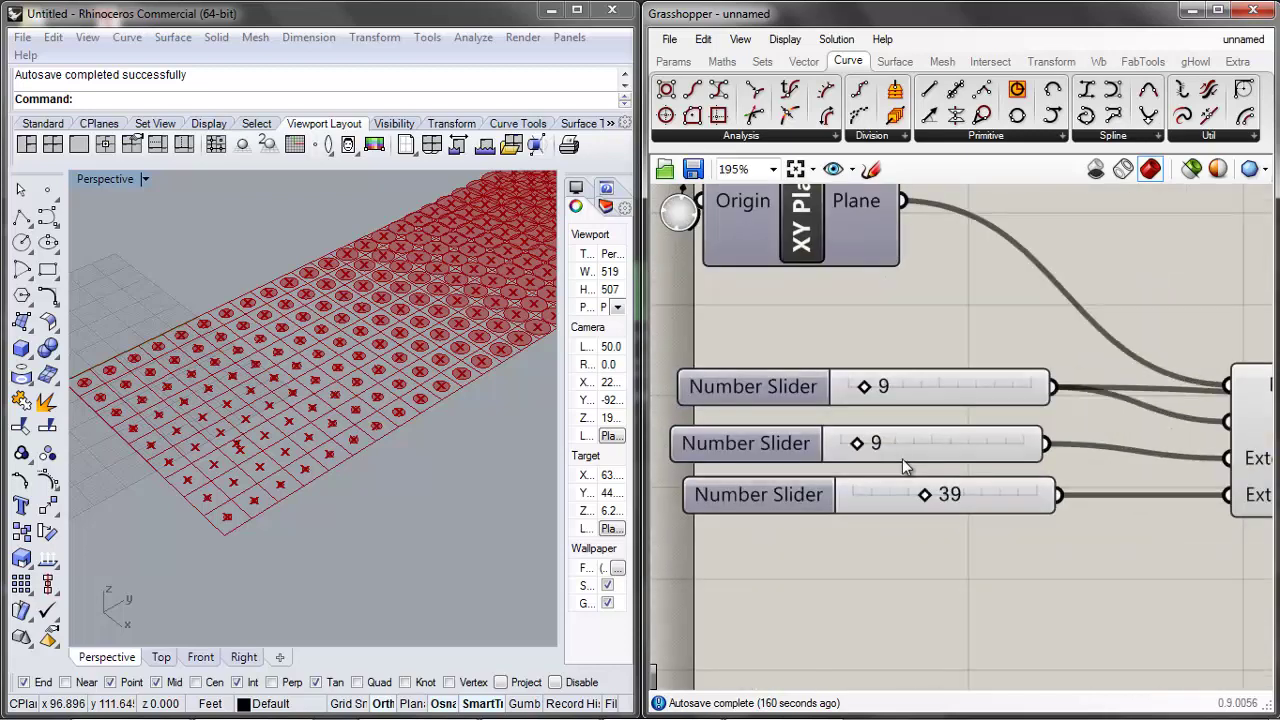
{"action": "left_click_drag", "start_coordinate": [872, 497], "coordinate": [873, 530]}
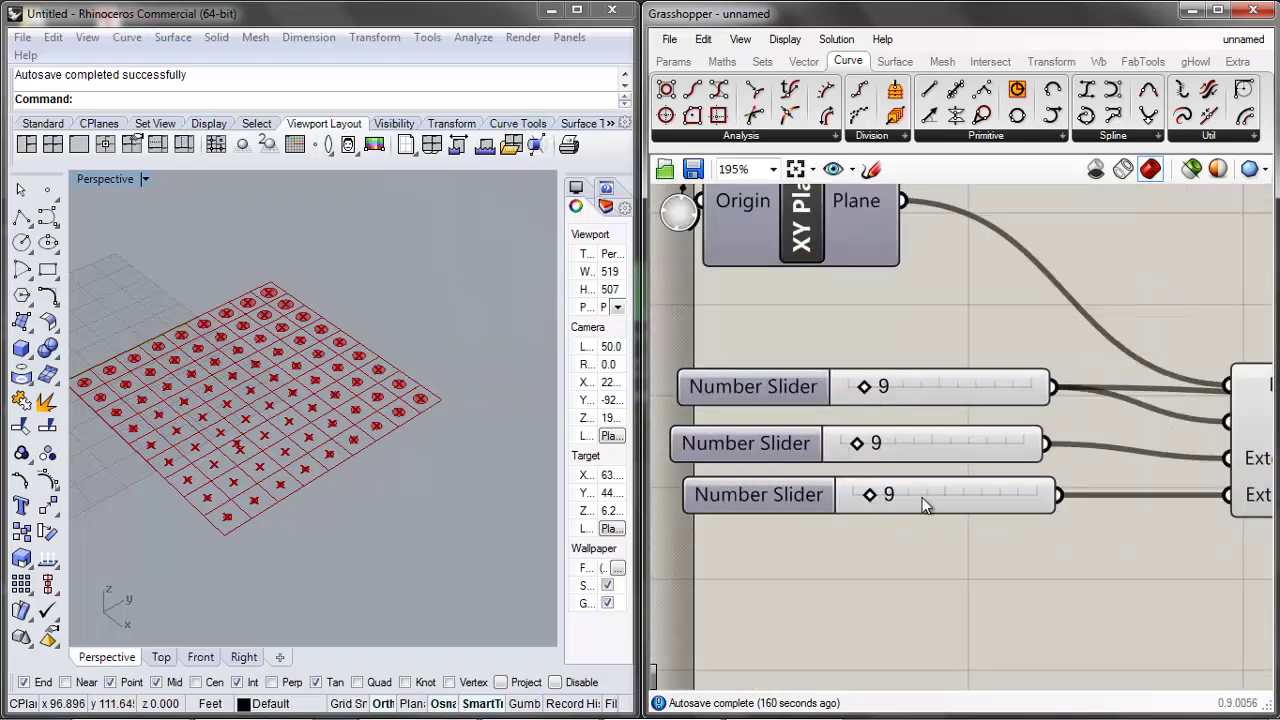
Lower the number slider that divides the attractor distance so the circles become larger
{"action": "scroll", "coordinate": [836, 481], "scroll_direction": "down", "scroll_amount": 5}
{"action": "scroll", "coordinate": [871, 567], "scroll_direction": "up", "scroll_amount": 5}
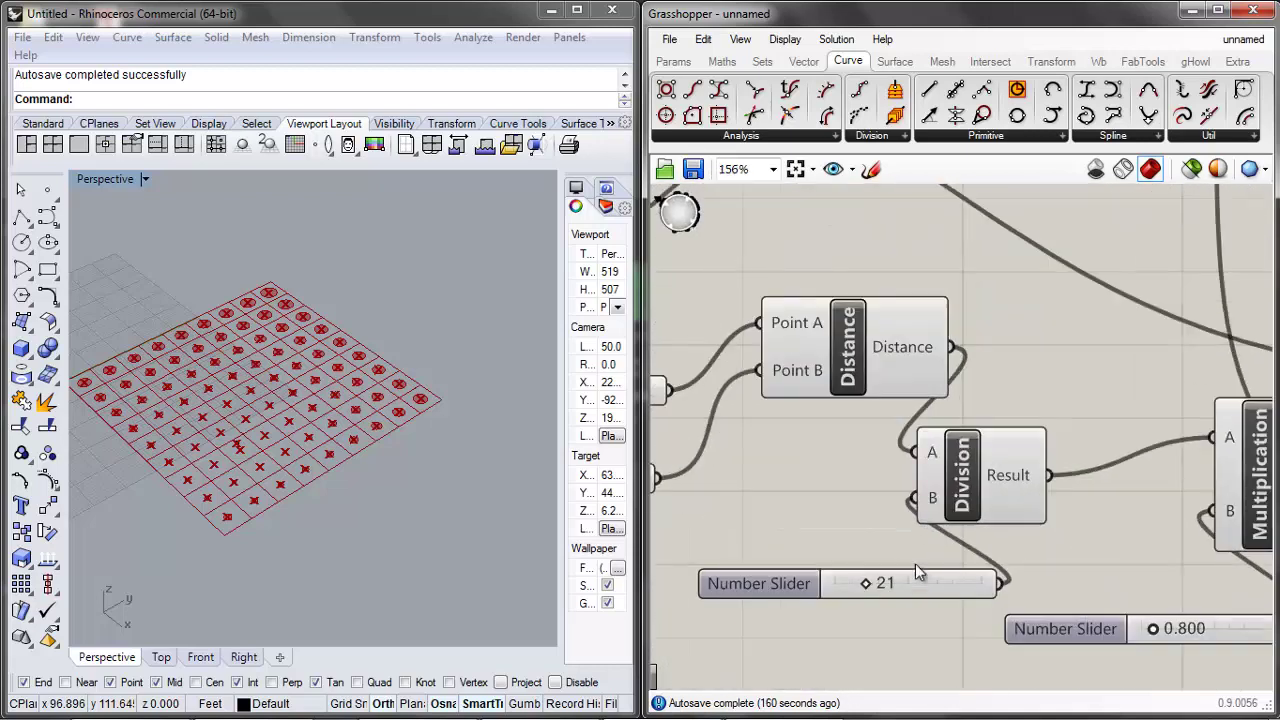
{"action": "left_click_drag", "start_coordinate": [868, 583], "coordinate": [852, 580]}
Move Boundary Surfaces above its Curve parameter to free up canvas space
{"action": "scroll", "coordinate": [883, 474], "scroll_direction": "down", "scroll_amount": 5}
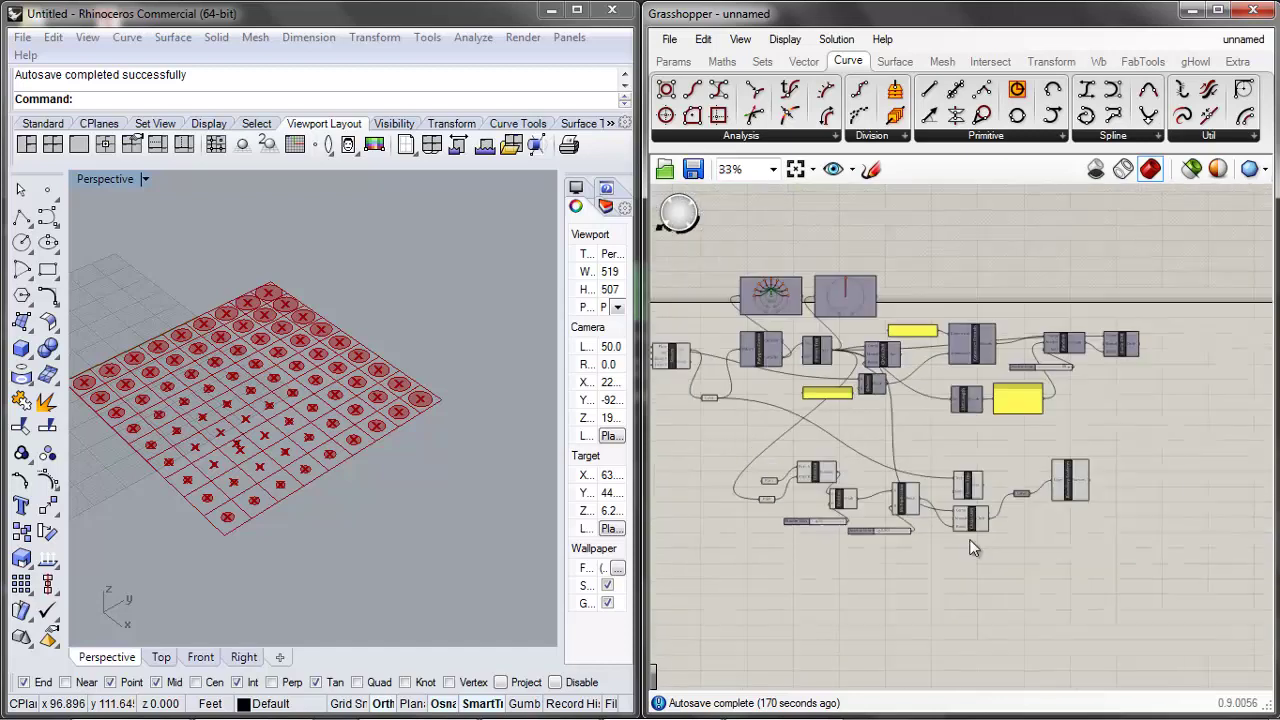
{"action": "scroll", "coordinate": [1080, 452], "scroll_direction": "up", "scroll_amount": 3}
{"action": "left_click", "coordinate": [1080, 452]}
{"action": "left_click_drag", "start_coordinate": [1080, 452], "coordinate": [1027, 345]}
Add an Extrude component beside Boundary Surfaces and connect the Surfaces output to its Base input
{"action": "double_click", "coordinate": [1174, 491]}
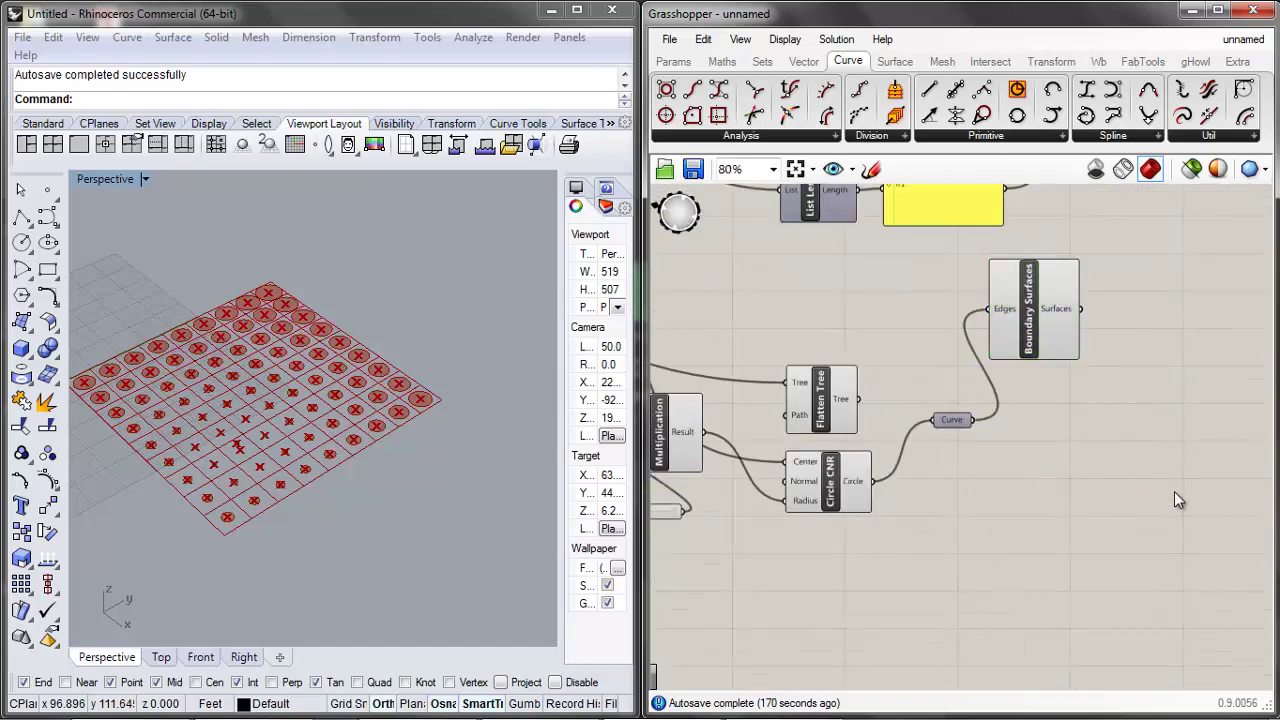
{"action": "type", "text": "extrude"}
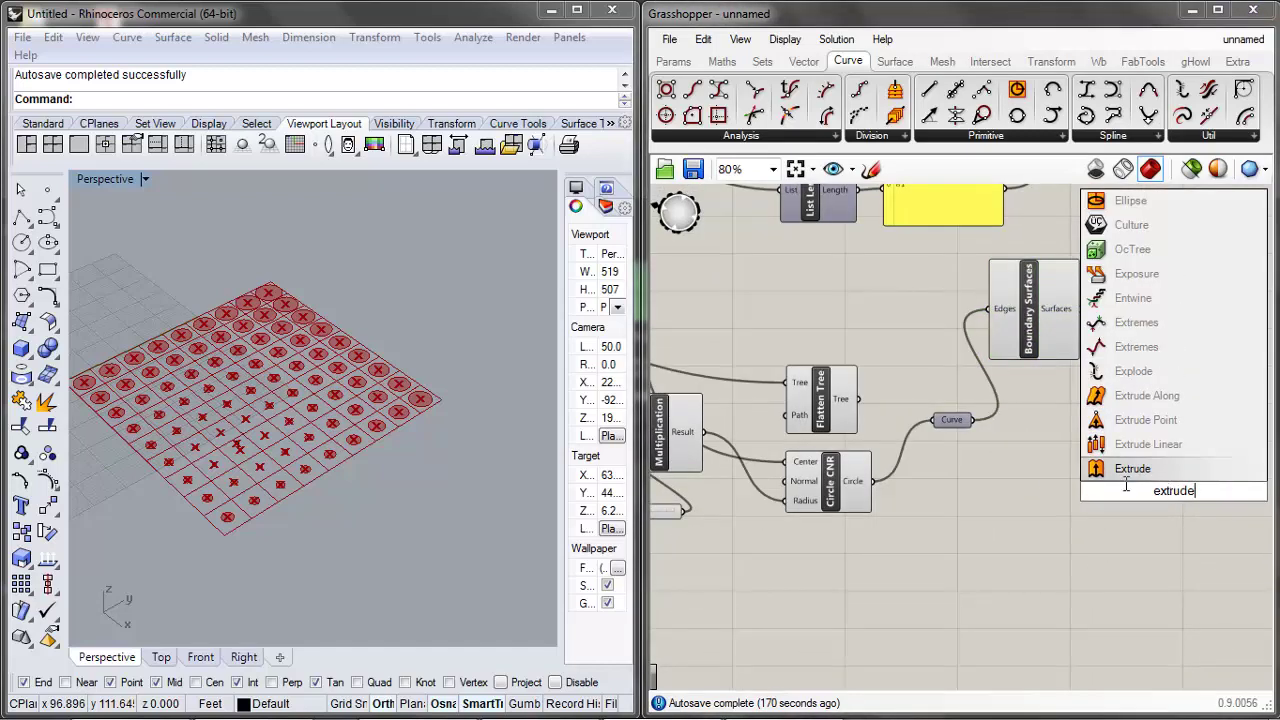
{"action": "key", "text": "Return"}
{"action": "right_click_drag", "start_coordinate": [1050, 465], "coordinate": [980, 483]}
{"action": "left_click_drag", "start_coordinate": [1104, 505], "coordinate": [1120, 351]}
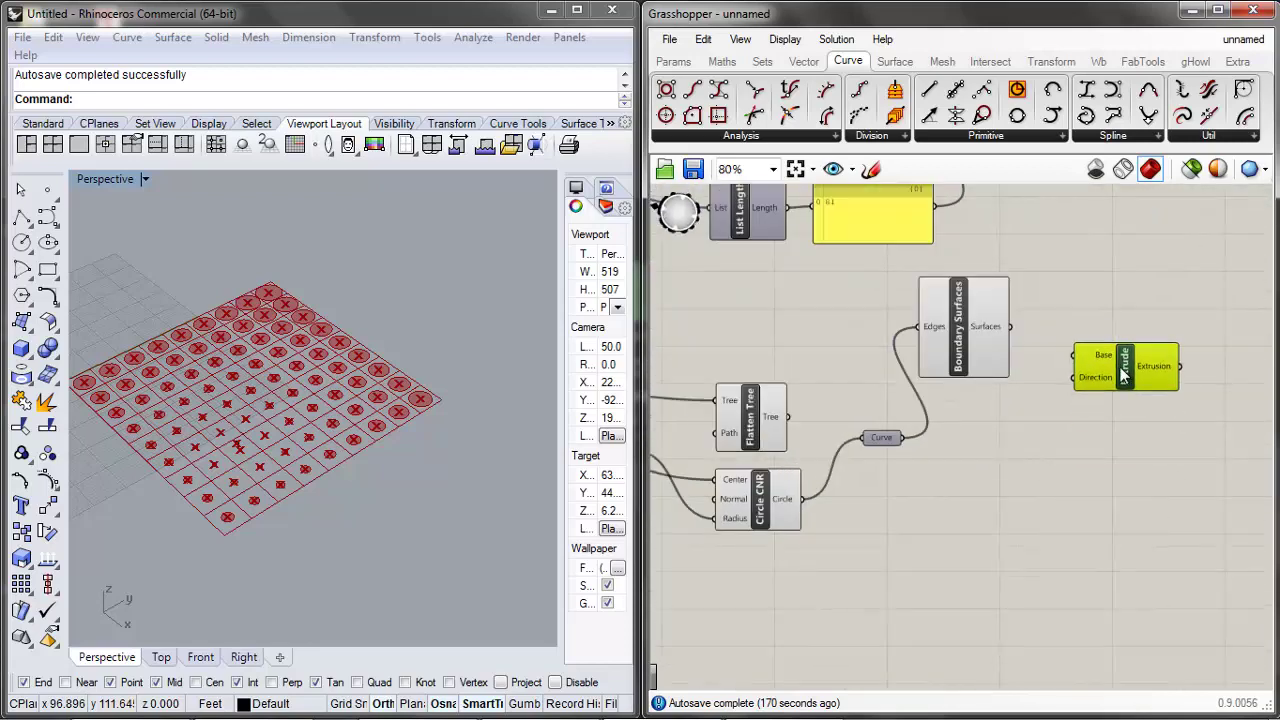
{"action": "left_click_drag", "start_coordinate": [1010, 326], "coordinate": [1138, 318]}
{"action": "left_click", "coordinate": [996, 490]}
Tidy the canvas by shifting Extrude and Boundary Surfaces slightly to new positions
{"action": "left_click", "coordinate": [330, 379]}
{"action": "scroll", "coordinate": [336, 382], "scroll_direction": "up", "scroll_amount": 5}
{"action": "scroll", "coordinate": [386, 398], "scroll_direction": "up", "scroll_amount": 3}
{"action": "left_click", "coordinate": [1089, 437]}
{"action": "scroll", "coordinate": [952, 535], "scroll_direction": "down", "scroll_amount": 2}
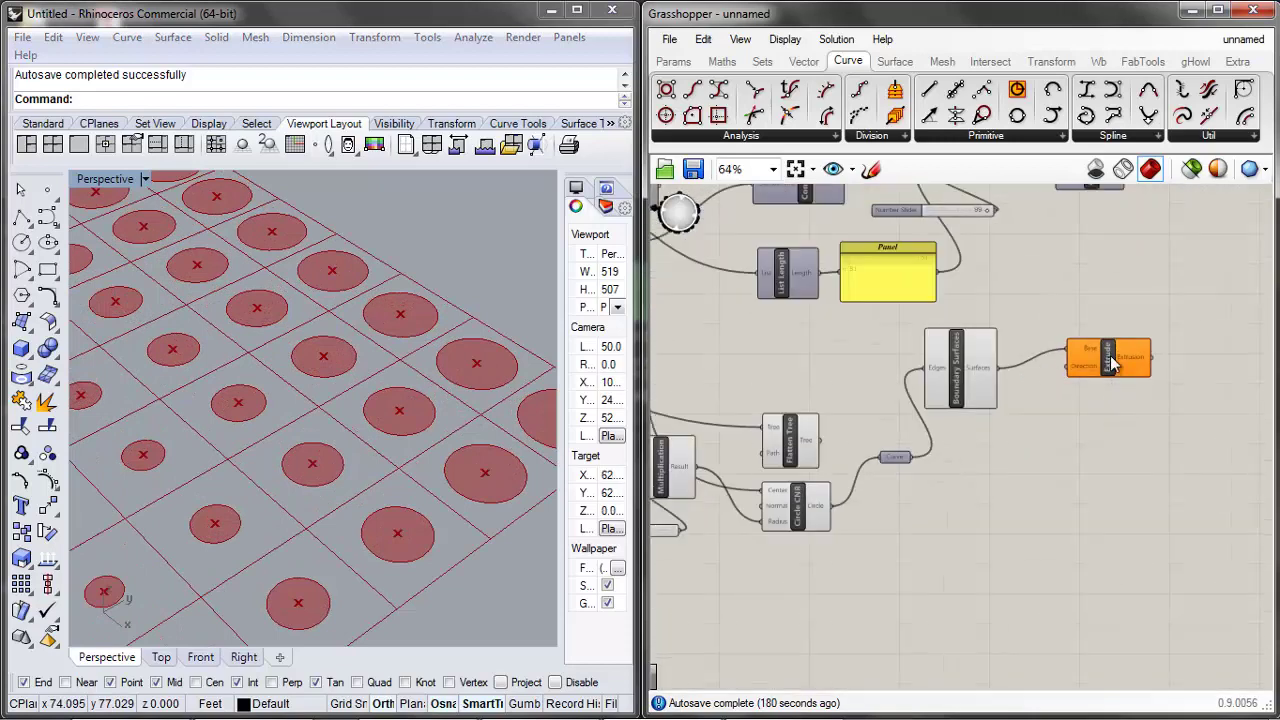
{"action": "left_click_drag", "start_coordinate": [1115, 362], "coordinate": [1130, 365]}
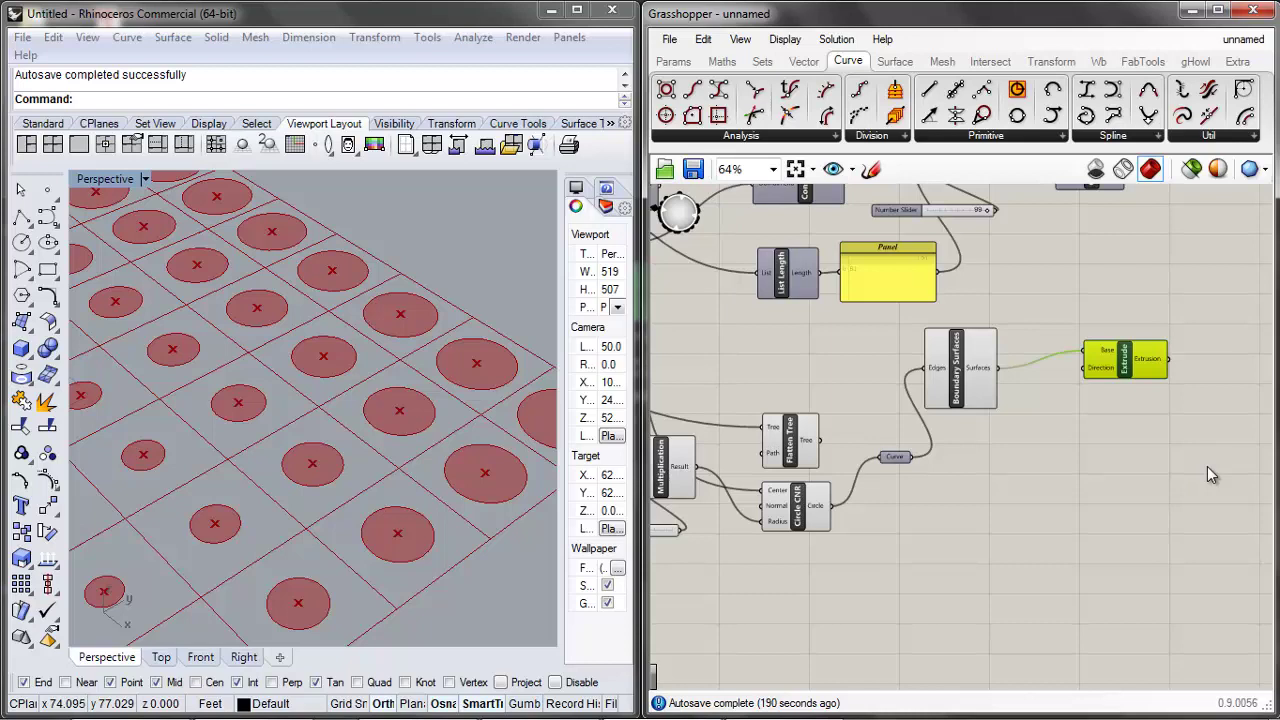
{"action": "left_click", "coordinate": [1180, 473]}
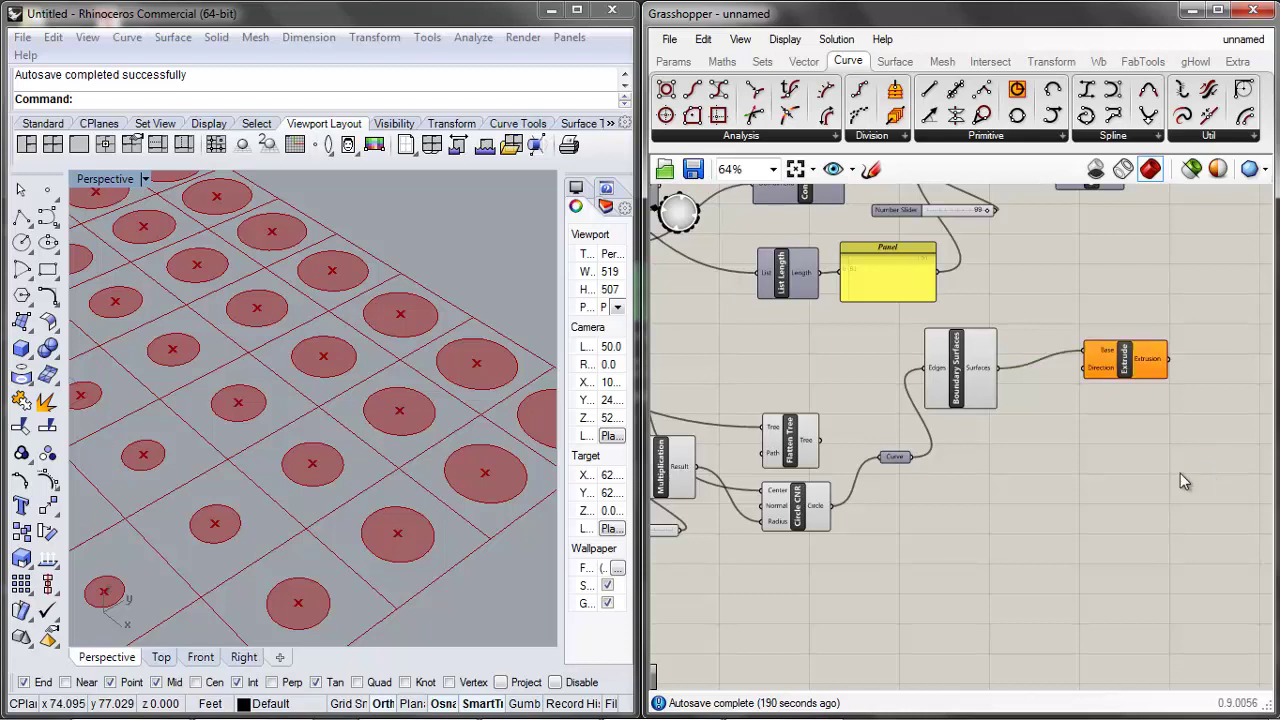
{"action": "left_click_drag", "start_coordinate": [962, 387], "coordinate": [974, 399]}
{"action": "left_click", "coordinate": [994, 470]}
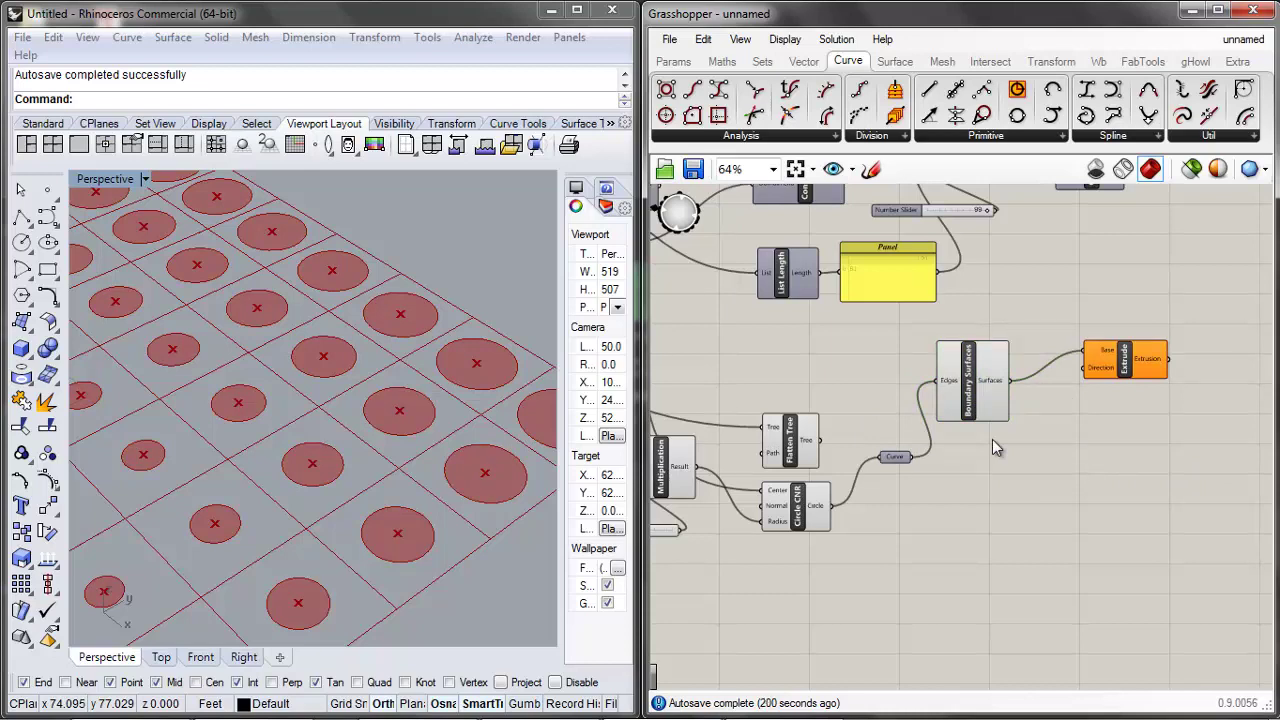
Add a Unit Z vector below Extrude and connect its Unit vector output to Extrude's Direction input
{"action": "scroll", "coordinate": [1062, 462], "scroll_direction": "down", "scroll_amount": 5}
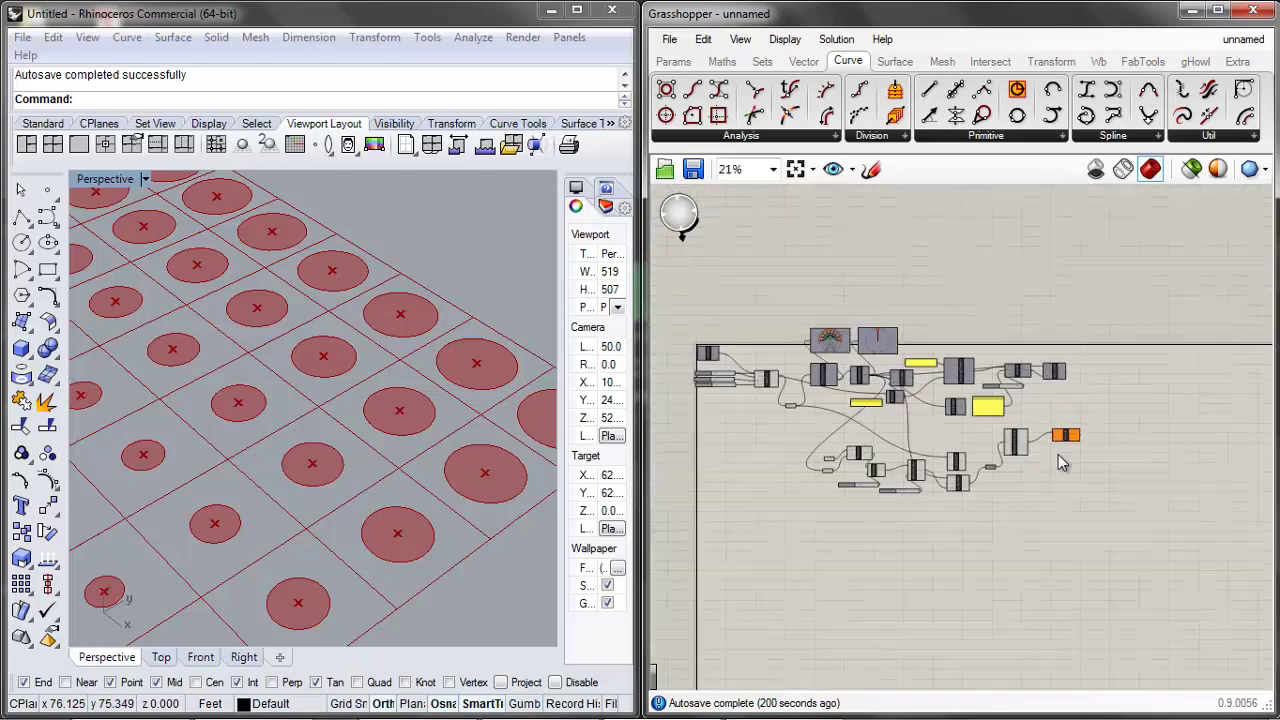
{"action": "scroll", "coordinate": [1062, 462], "scroll_direction": "up", "scroll_amount": 5}
{"action": "double_click", "coordinate": [1079, 491]}
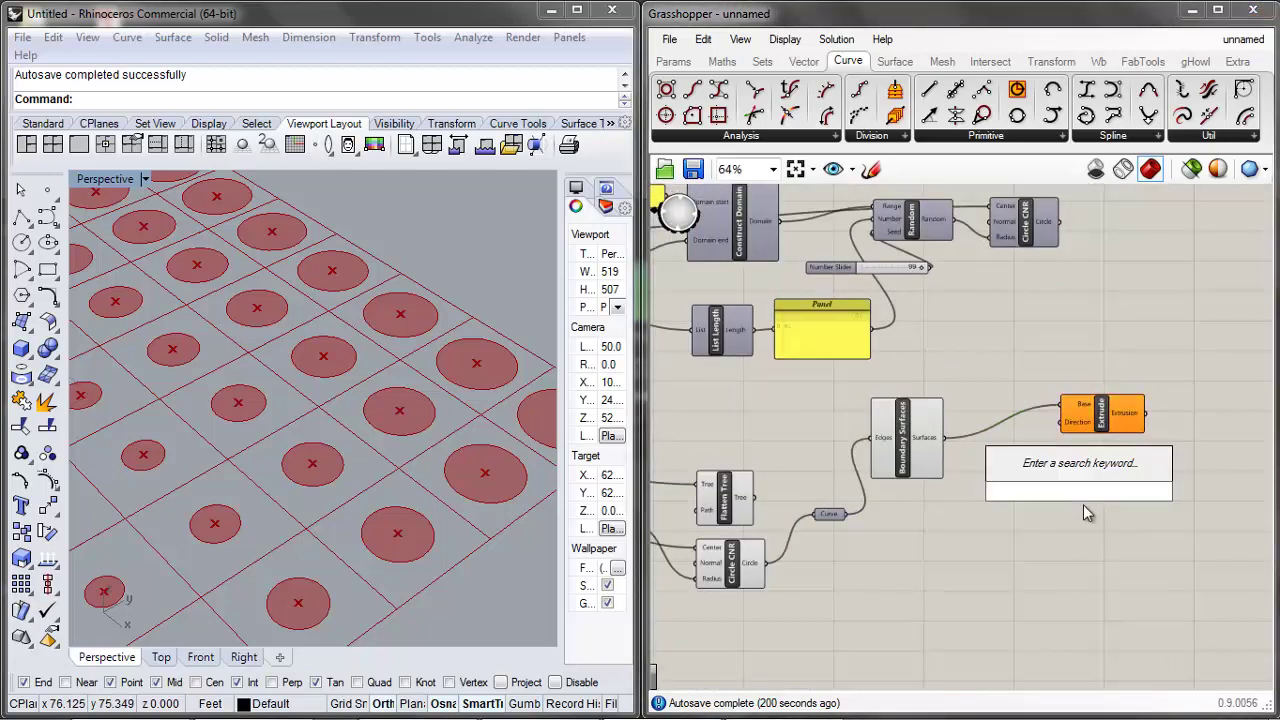
{"action": "type", "text": "z"}
{"action": "left_click", "coordinate": [1038, 469]}
{"action": "left_click_drag", "start_coordinate": [1081, 494], "coordinate": [1062, 421]}
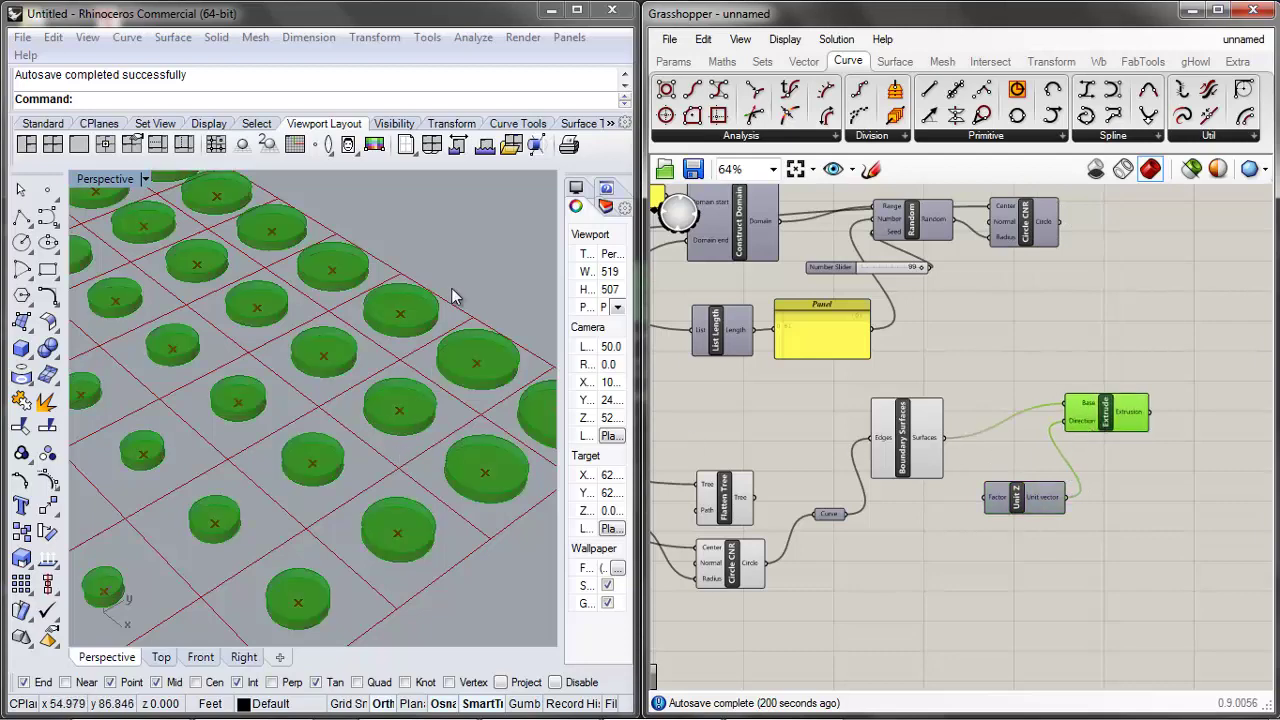
{"action": "left_click", "coordinate": [995, 405]}
{"action": "left_click", "coordinate": [1024, 474]}
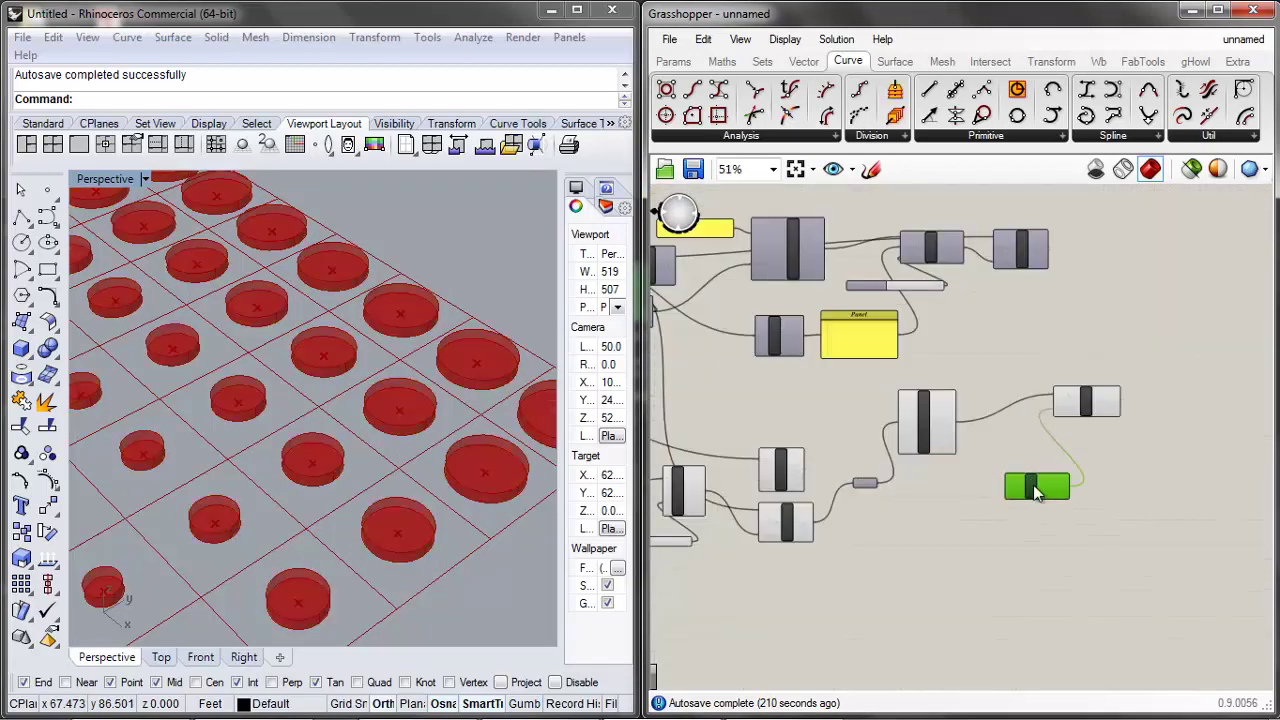
Examine the Random branch and the attractor's Distance, Division and Multiplication chain for a value to drive the extrusion height
{"action": "left_click", "coordinate": [1018, 554]}
{"action": "scroll", "coordinate": [907, 557], "scroll_direction": "down", "scroll_amount": 3}
{"action": "scroll", "coordinate": [907, 557], "scroll_direction": "up", "scroll_amount": 4}
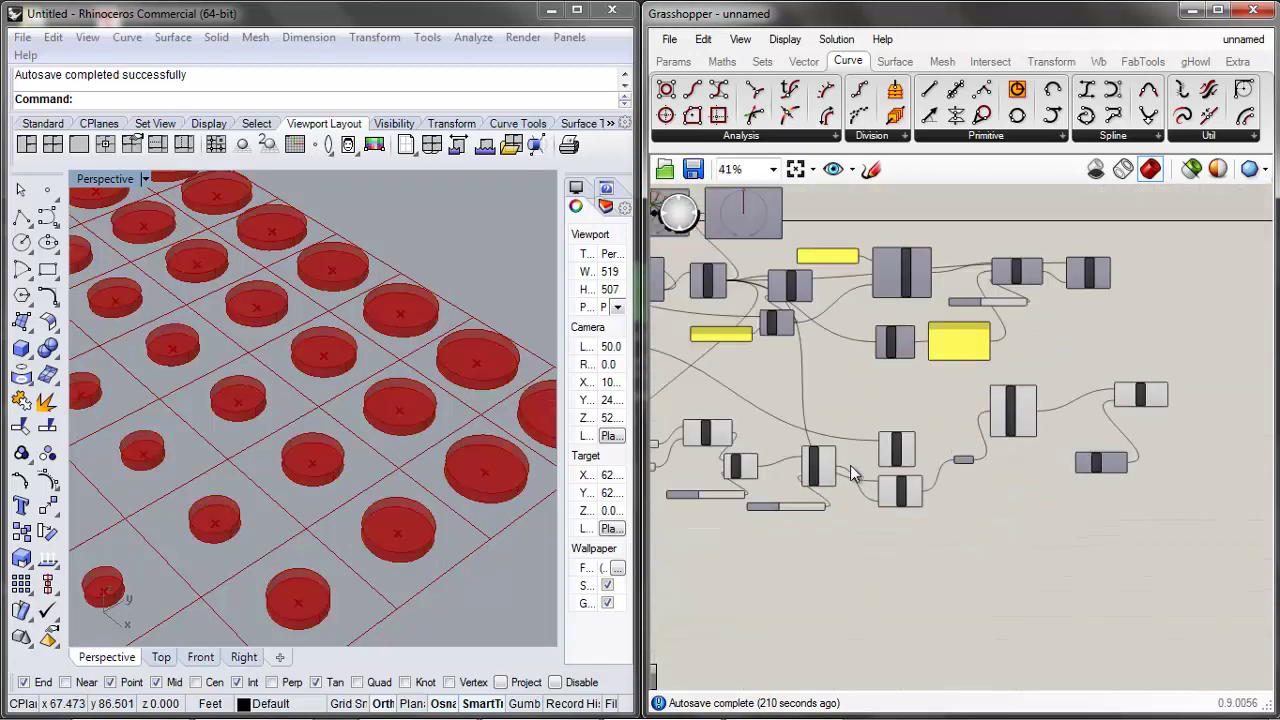
{"action": "scroll", "coordinate": [865, 487], "scroll_direction": "up", "scroll_amount": 3}
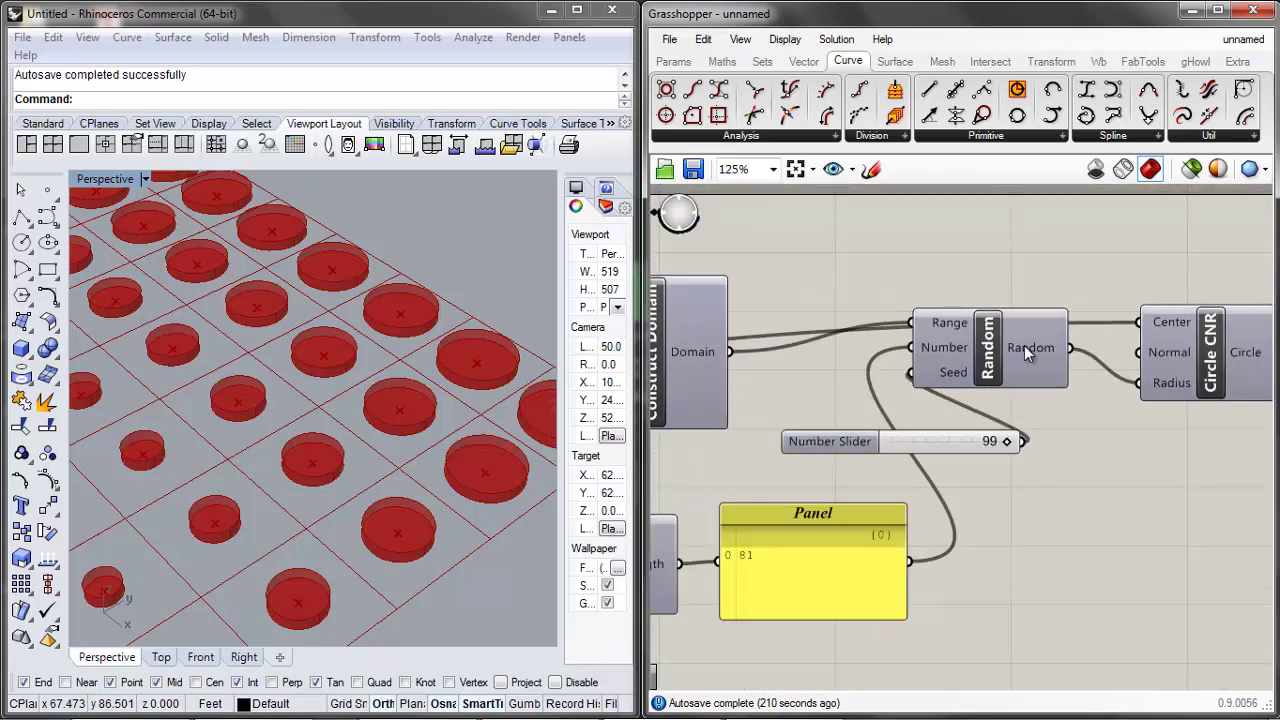
{"action": "scroll", "coordinate": [1034, 472], "scroll_direction": "down", "scroll_amount": 7}
{"action": "scroll", "coordinate": [908, 472], "scroll_direction": "up", "scroll_amount": 6}
{"action": "left_click", "coordinate": [928, 449]}
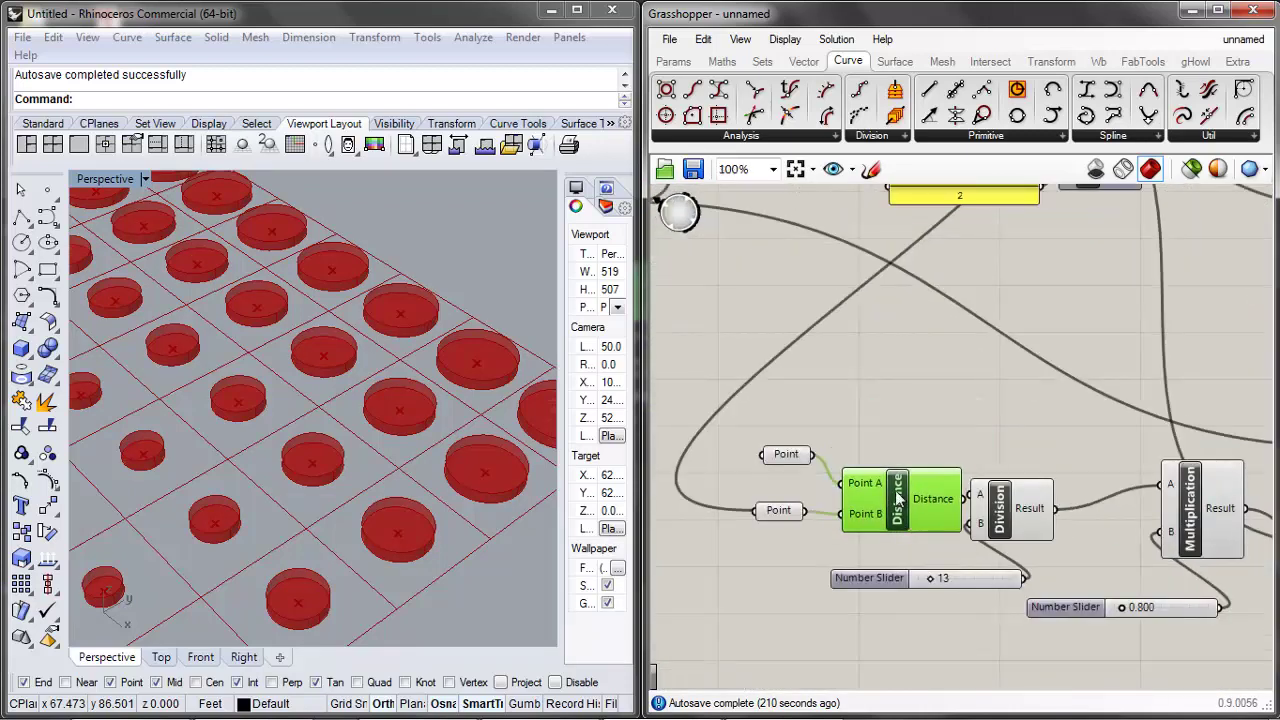
{"action": "scroll", "coordinate": [928, 449], "scroll_direction": "down", "scroll_amount": 2}
{"action": "scroll", "coordinate": [1020, 519], "scroll_direction": "up", "scroll_amount": 2}
{"action": "left_click", "coordinate": [812, 430]}
Connect the Result of the Multiplication that drives the circle radius to Unit Z's Factor input
{"action": "left_click_drag", "start_coordinate": [1040, 472], "coordinate": [1040, 458]}
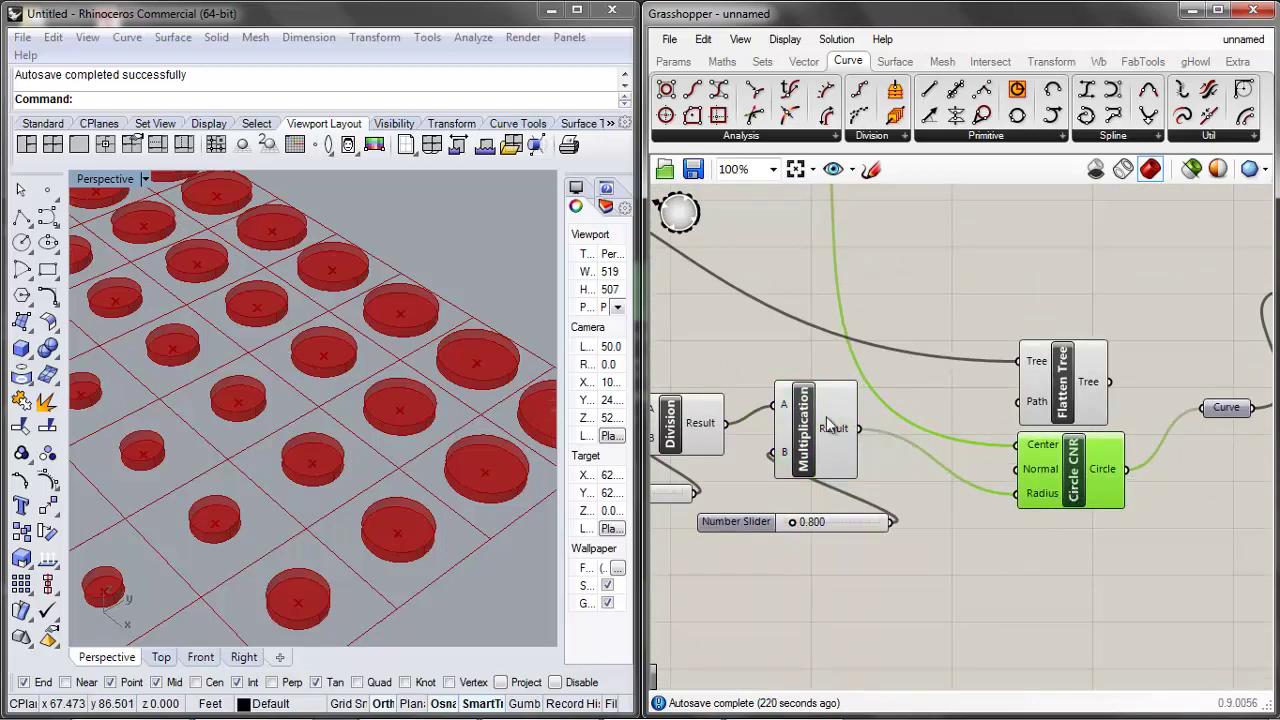
{"action": "right_click_drag", "start_coordinate": [918, 384], "coordinate": [880, 397]}
{"action": "left_click_drag", "start_coordinate": [820, 440], "coordinate": [776, 332]}
{"action": "scroll", "coordinate": [780, 340], "scroll_direction": "down", "scroll_amount": 3}
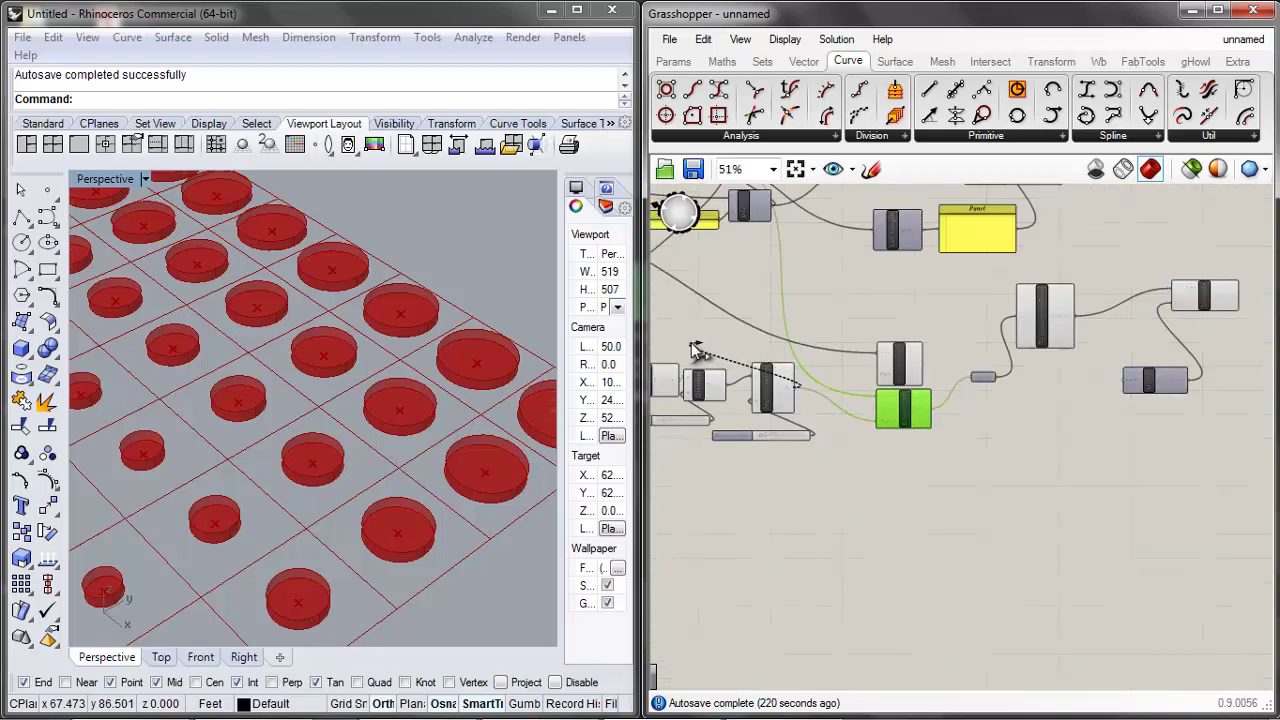
{"action": "left_click_drag", "start_coordinate": [760, 386], "coordinate": [957, 400]}
{"action": "scroll", "coordinate": [975, 366], "scroll_direction": "up", "scroll_amount": 3}
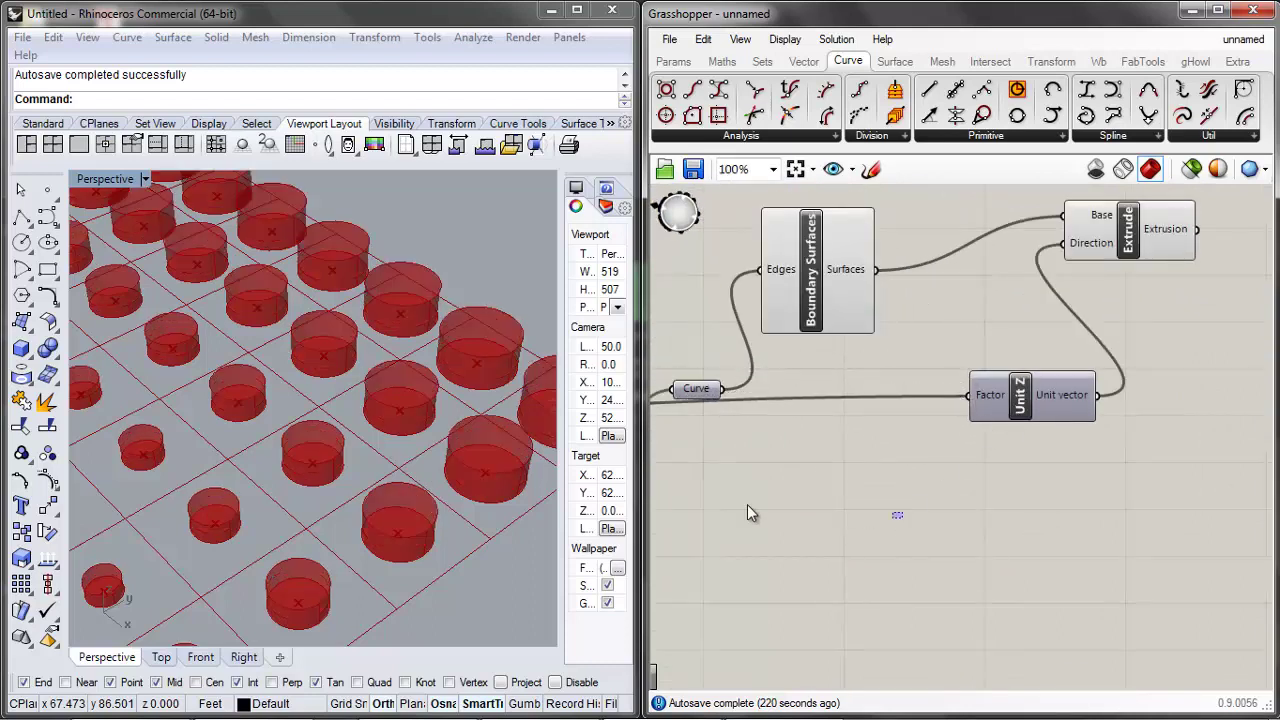
Move Unit Z farther below Extrude to make room on the canvas
{"action": "scroll", "coordinate": [300, 455], "scroll_direction": "down", "scroll_amount": 5}
{"action": "scroll", "coordinate": [290, 450], "scroll_direction": "up", "scroll_amount": 5}
{"action": "right_click_drag", "start_coordinate": [269, 442], "coordinate": [250, 388]}
{"action": "left_click", "coordinate": [1045, 395]}
{"action": "left_click_drag", "start_coordinate": [1045, 395], "coordinate": [1106, 466]}
Add a second Multiplication component between Circle CNR and Unit Z
{"action": "scroll", "coordinate": [690, 465], "scroll_direction": "down", "scroll_amount": 1}
{"action": "right_click_drag", "start_coordinate": [690, 465], "coordinate": [922, 424]}
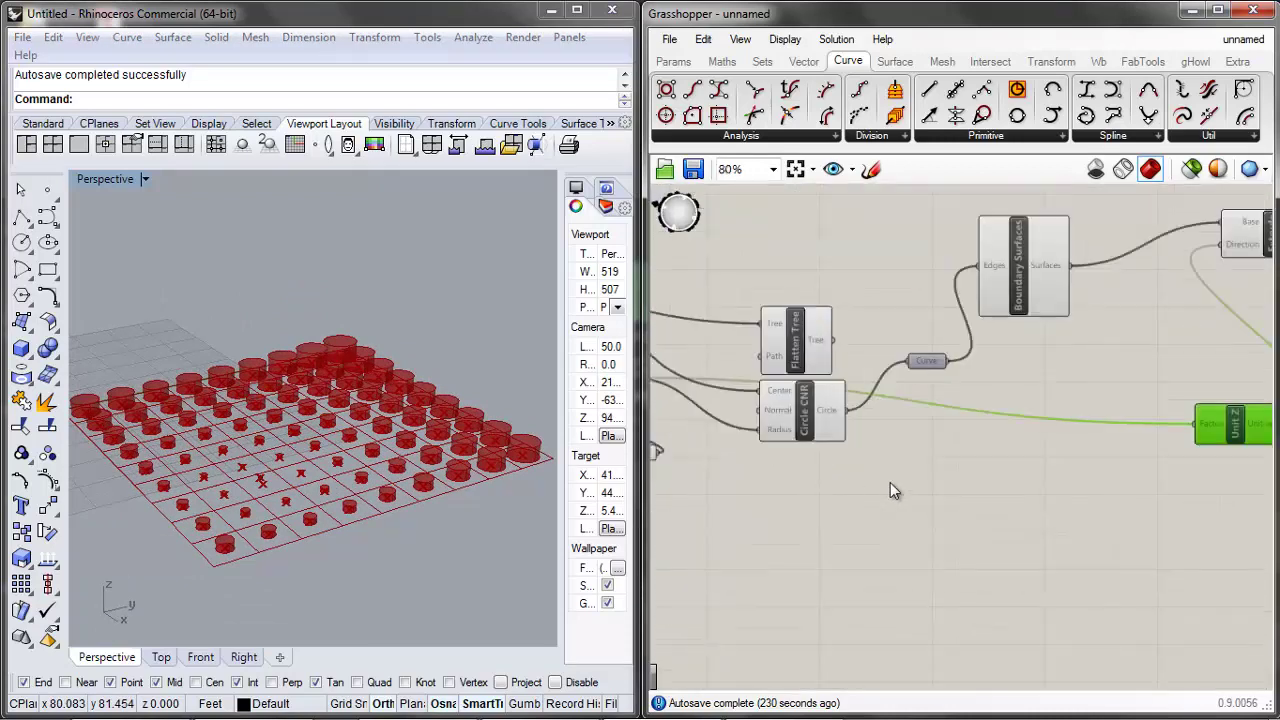
{"action": "double_click", "coordinate": [1056, 506]}
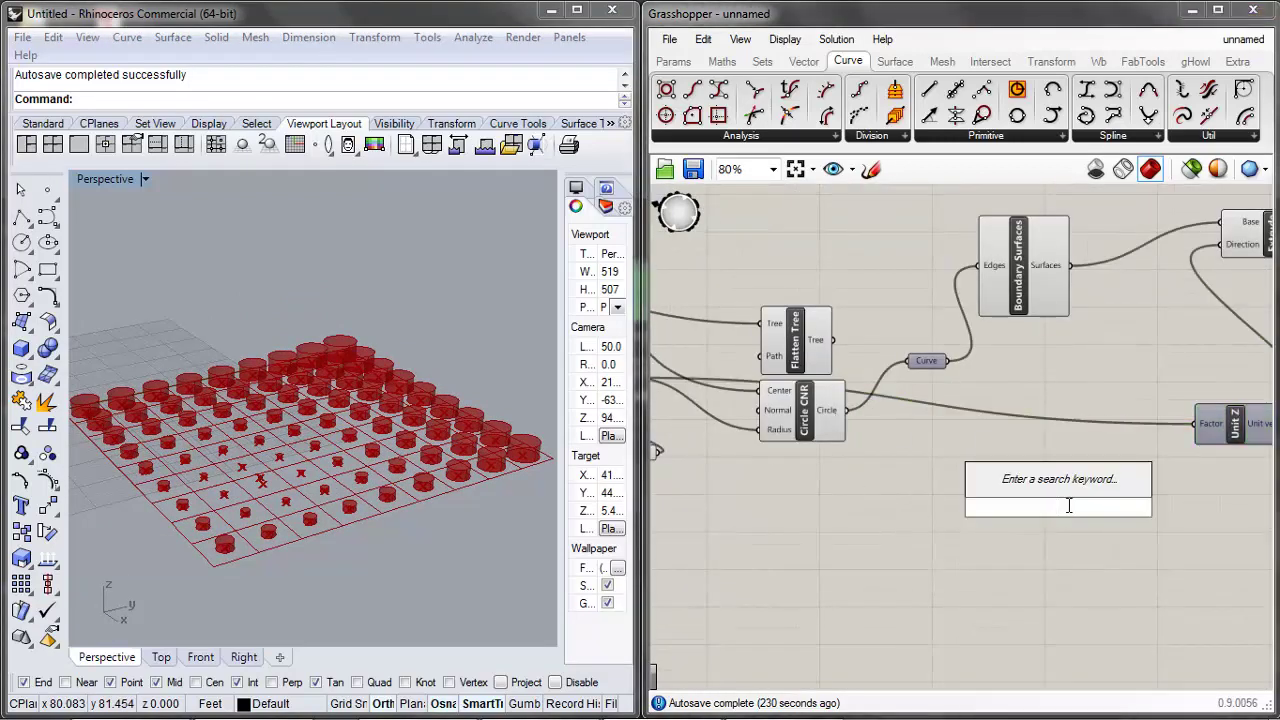
{"action": "type", "text": "mul"}
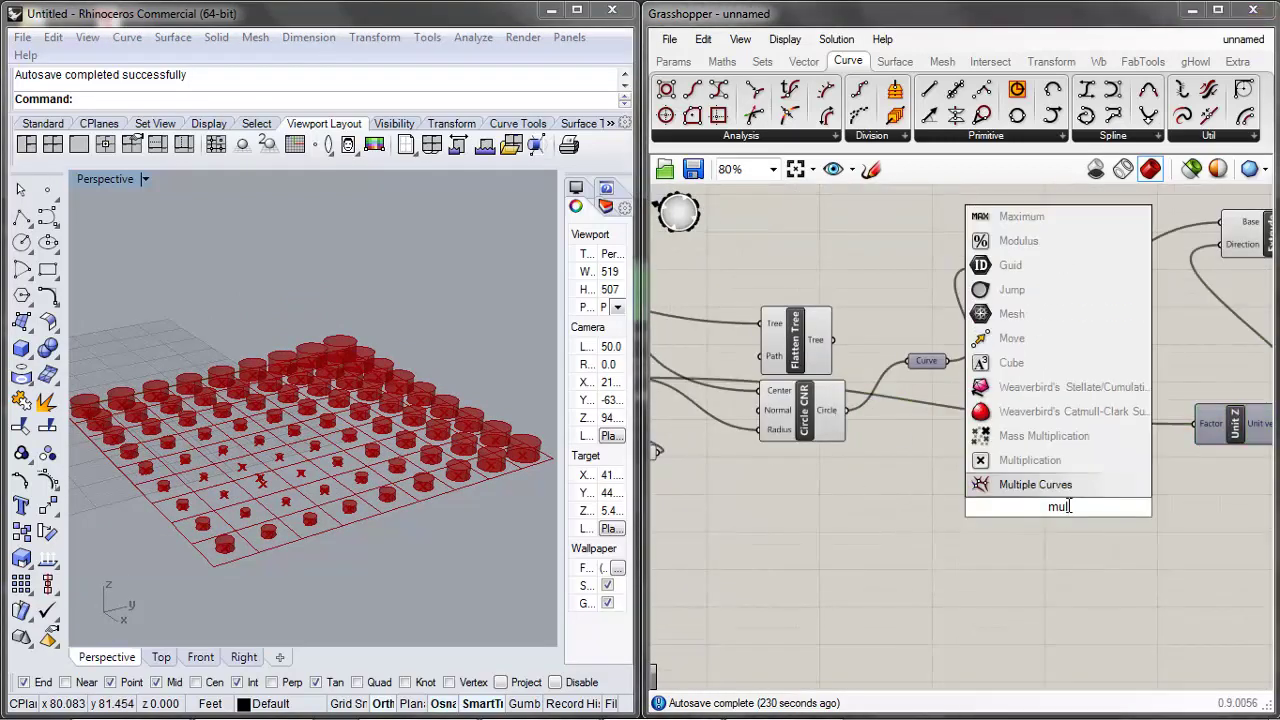
{"action": "left_click", "coordinate": [1025, 460]}
{"action": "double_click", "coordinate": [938, 524]}
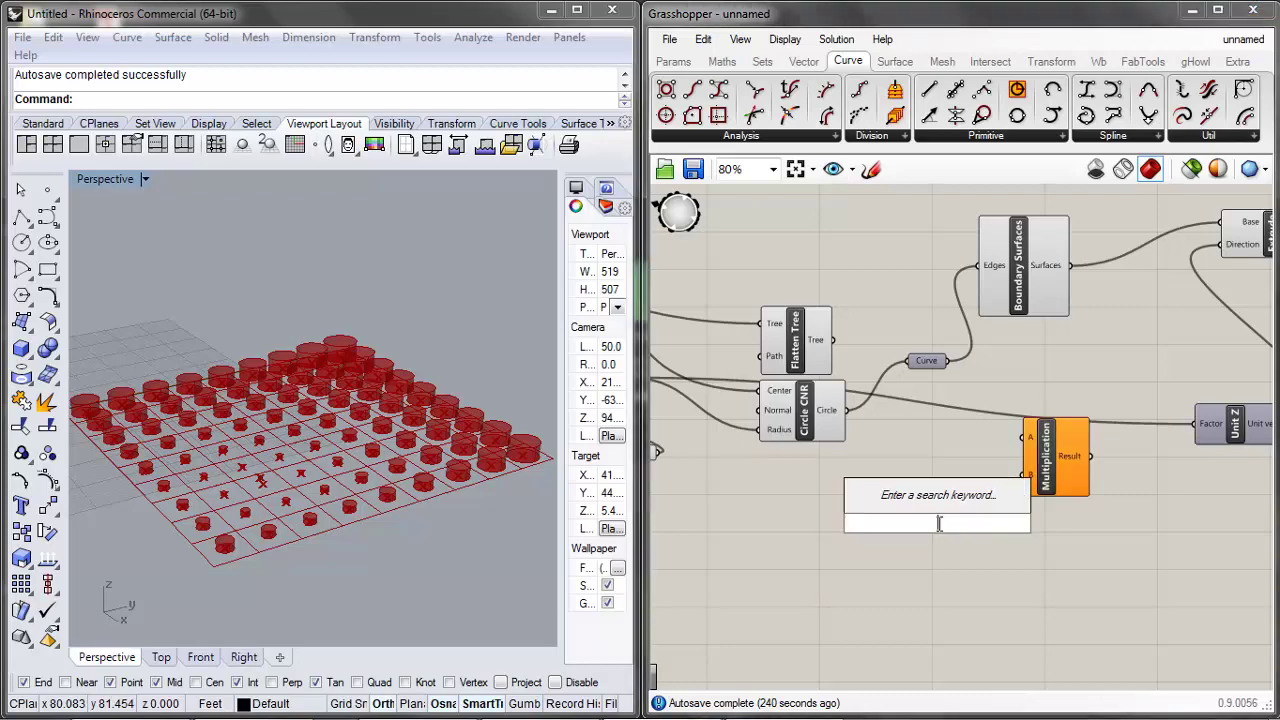
{"action": "left_click", "coordinate": [871, 599]}
Duplicate the 0.800 number slider and connect the copy to the new Multiplication's B input
{"action": "scroll", "coordinate": [1107, 579], "scroll_direction": "down", "scroll_amount": 2}
{"action": "scroll", "coordinate": [868, 508], "scroll_direction": "up", "scroll_amount": 2}
{"action": "left_click", "coordinate": [784, 479]}
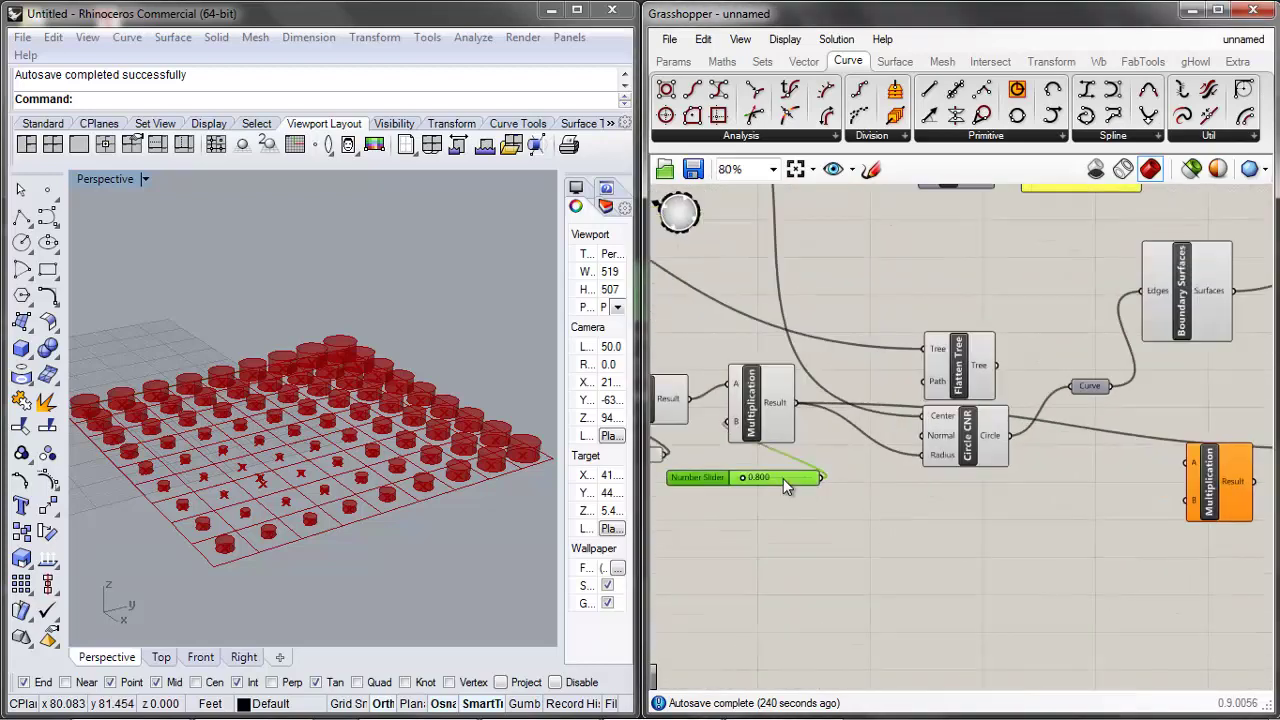
{"action": "key", "text": "ctrl+c"}
{"action": "key", "text": "ctrl+v"}
{"action": "left_click_drag", "start_coordinate": [816, 487], "coordinate": [1112, 548]}
{"action": "scroll", "coordinate": [1116, 556], "scroll_direction": "up", "scroll_amount": 3}
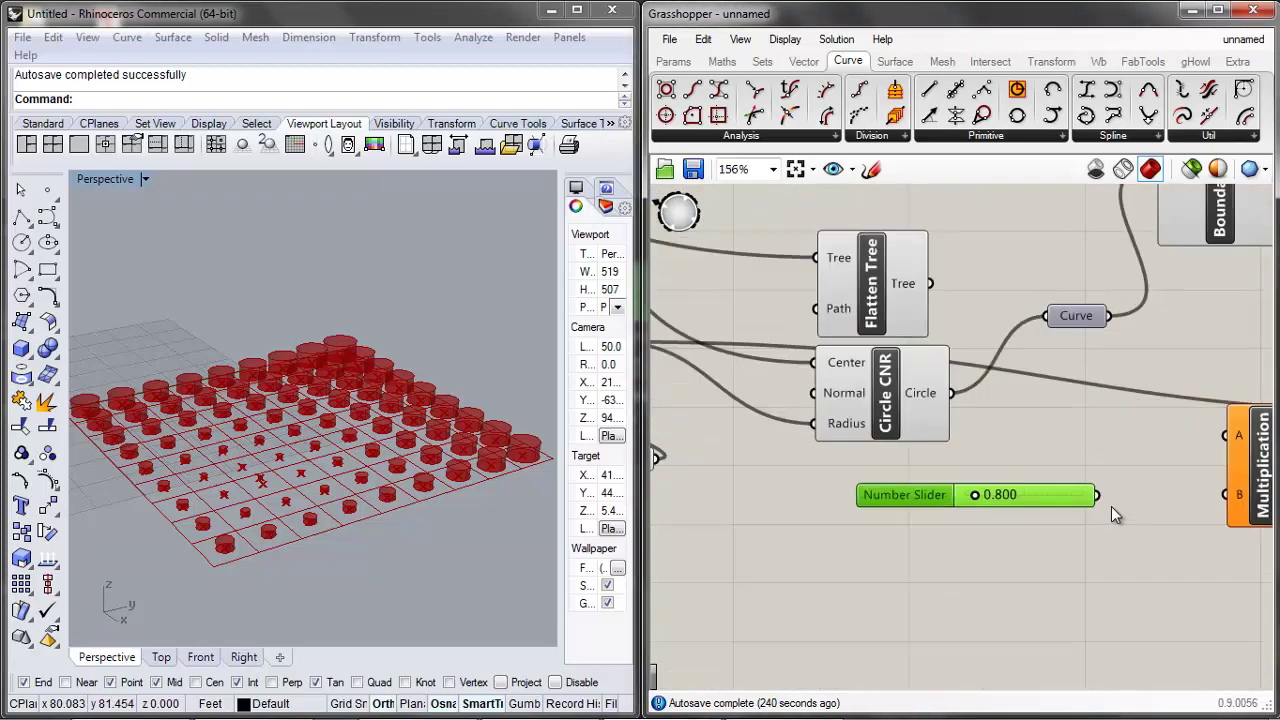
{"action": "left_click_drag", "start_coordinate": [1100, 500], "coordinate": [1240, 492]}
{"action": "left_click_drag", "start_coordinate": [1015, 504], "coordinate": [1000, 535]}
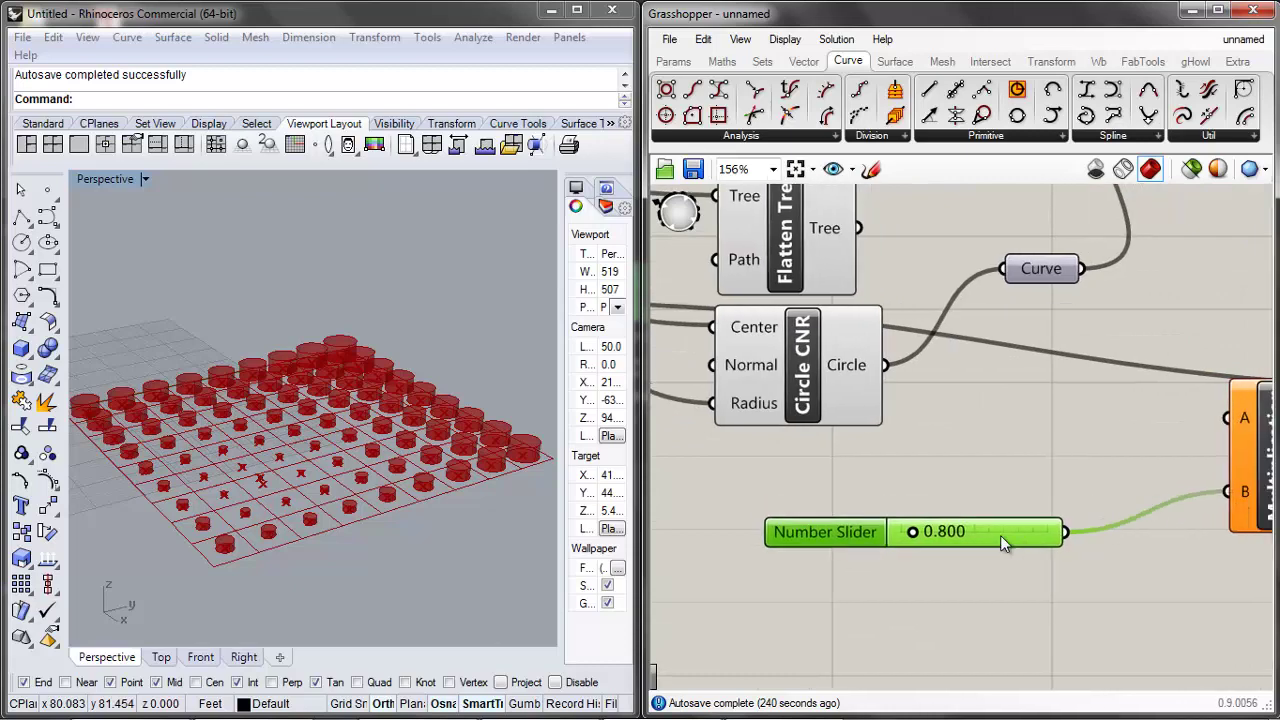
Remove the copied 0.800 slider and place a copy of the Division's 13 slider near the new Multiplication
{"action": "scroll", "coordinate": [912, 546], "scroll_direction": "down", "scroll_amount": 5}
{"action": "scroll", "coordinate": [888, 505], "scroll_direction": "up", "scroll_amount": 4}
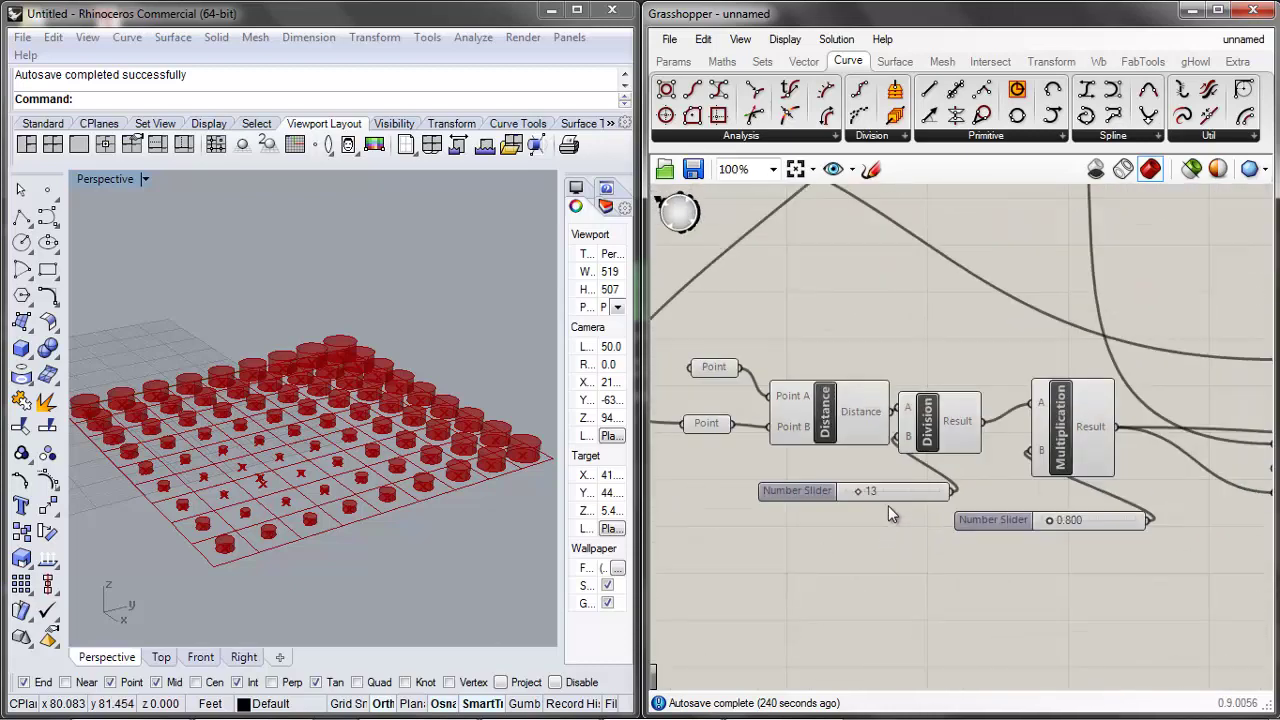
{"action": "left_click", "coordinate": [900, 492]}
{"action": "scroll", "coordinate": [861, 499], "scroll_direction": "down", "scroll_amount": 4}
{"action": "scroll", "coordinate": [1041, 527], "scroll_direction": "up", "scroll_amount": 4}
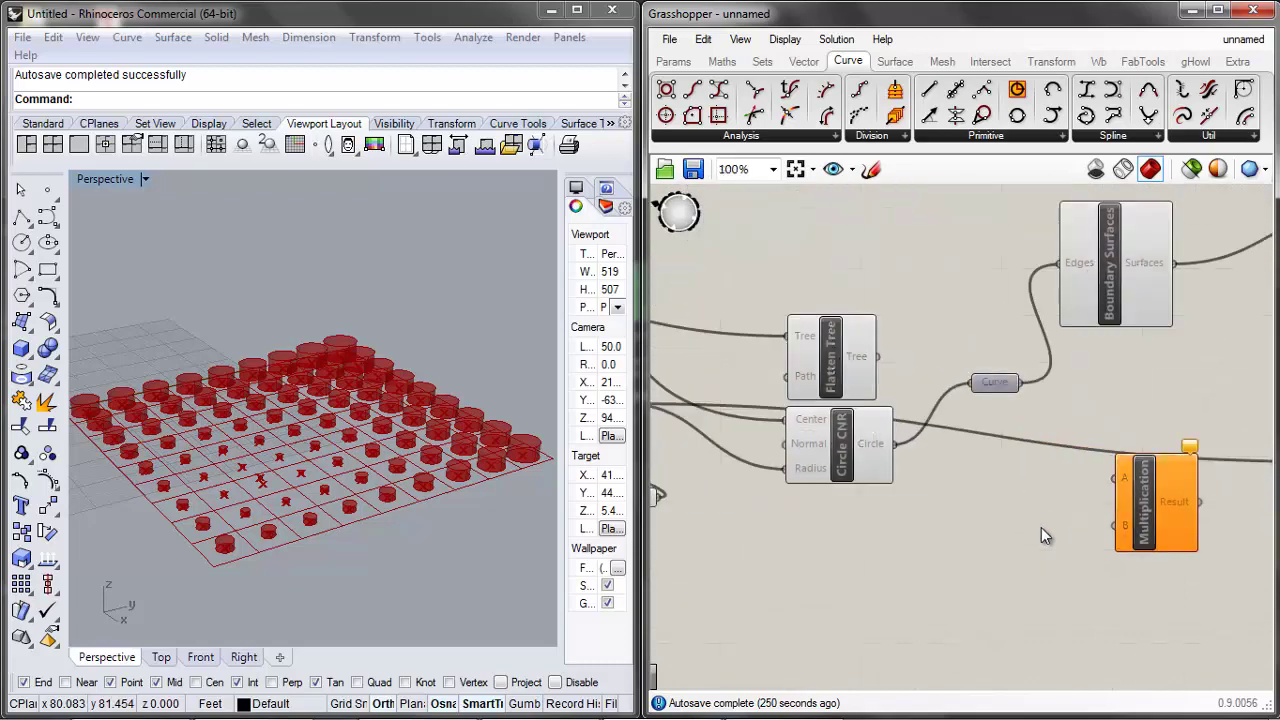
{"action": "scroll", "coordinate": [1038, 532], "scroll_direction": "down", "scroll_amount": 5}
{"action": "scroll", "coordinate": [822, 519], "scroll_direction": "up", "scroll_amount": 3}
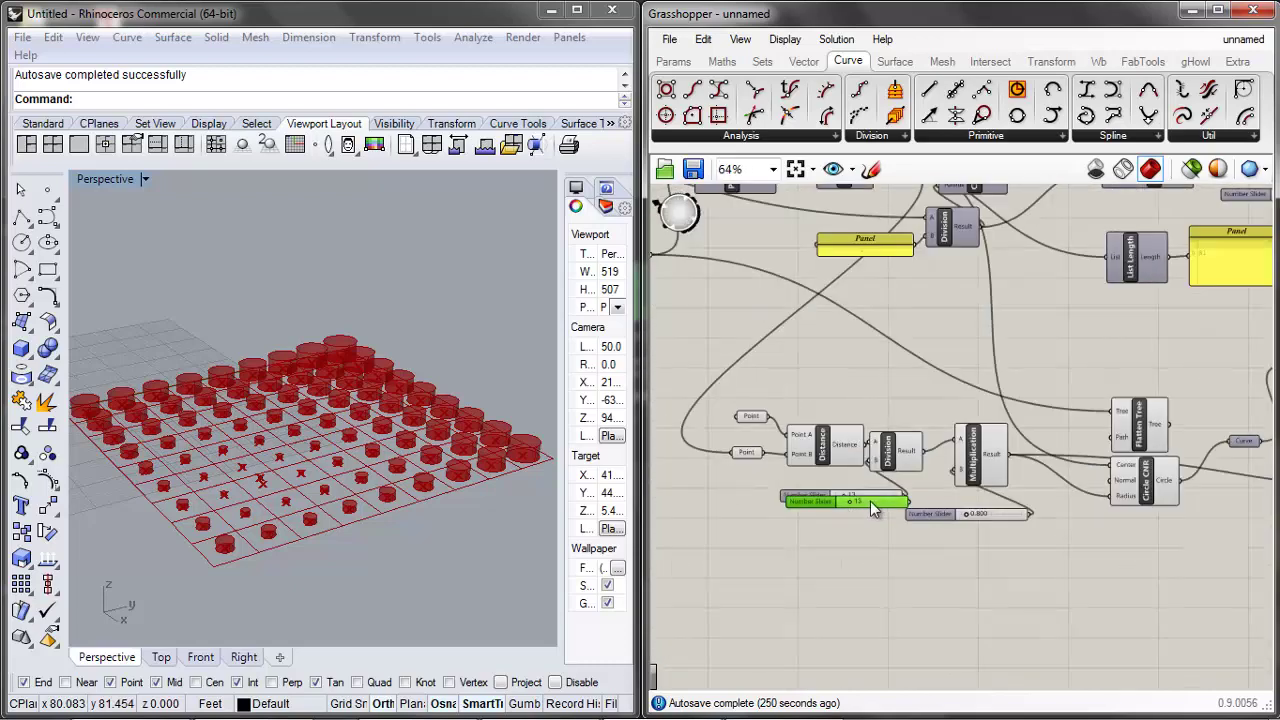
{"action": "scroll", "coordinate": [796, 490], "scroll_direction": "down", "scroll_amount": 2}
{"action": "left_click_drag", "start_coordinate": [874, 505], "coordinate": [1123, 525], "text": "alt"}
Connect the copied 13 slider to the new Multiplication's B input and shift that Multiplication on the canvas
{"action": "scroll", "coordinate": [796, 490], "scroll_direction": "down", "scroll_amount": 1}
{"action": "scroll", "coordinate": [1039, 514], "scroll_direction": "up", "scroll_amount": 3}
{"action": "scroll", "coordinate": [1043, 513], "scroll_direction": "up", "scroll_amount": 2}
{"action": "left_click", "coordinate": [935, 463]}
{"action": "right_click_drag", "start_coordinate": [935, 463], "coordinate": [785, 440]}
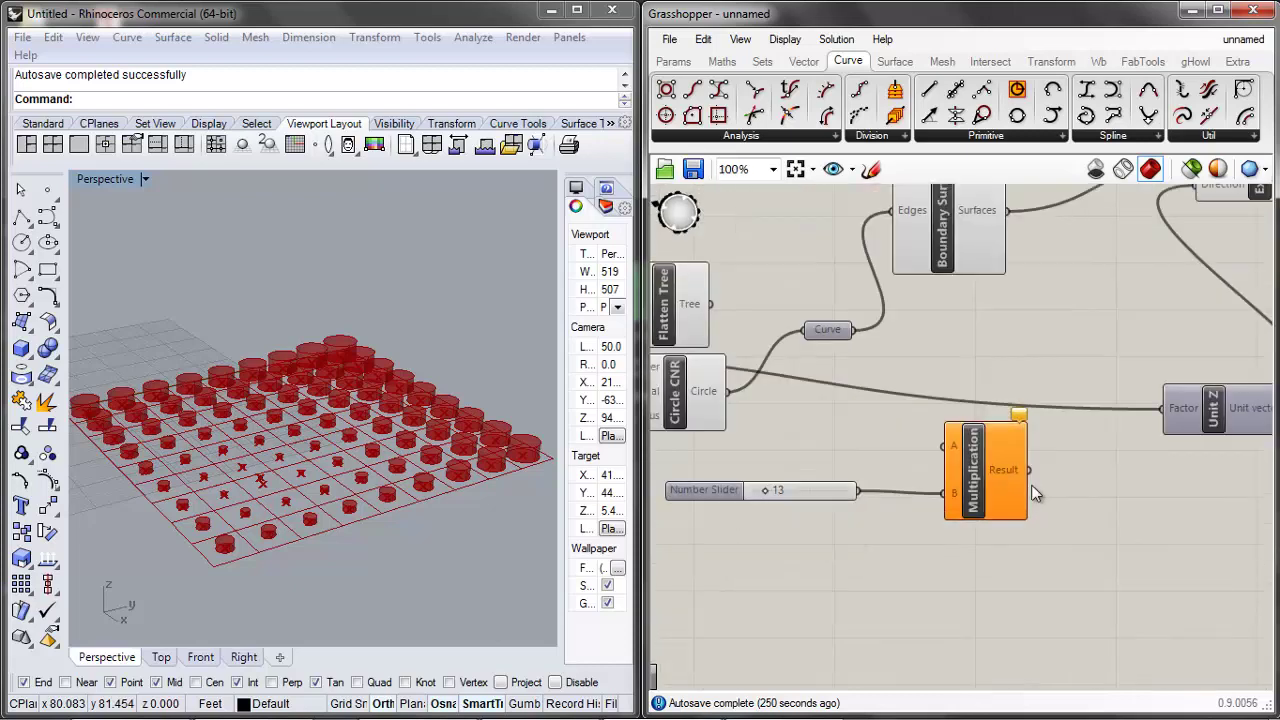
{"action": "left_click_drag", "start_coordinate": [986, 486], "coordinate": [1031, 489]}
Feed the radius Multiplication's Result into the new Multiplication's A input and connect the new Result to Unit Z's Factor
{"action": "left_click", "coordinate": [965, 434]}
{"action": "scroll", "coordinate": [881, 421], "scroll_direction": "down", "scroll_amount": 3}
{"action": "scroll", "coordinate": [926, 446], "scroll_direction": "up", "scroll_amount": 2}
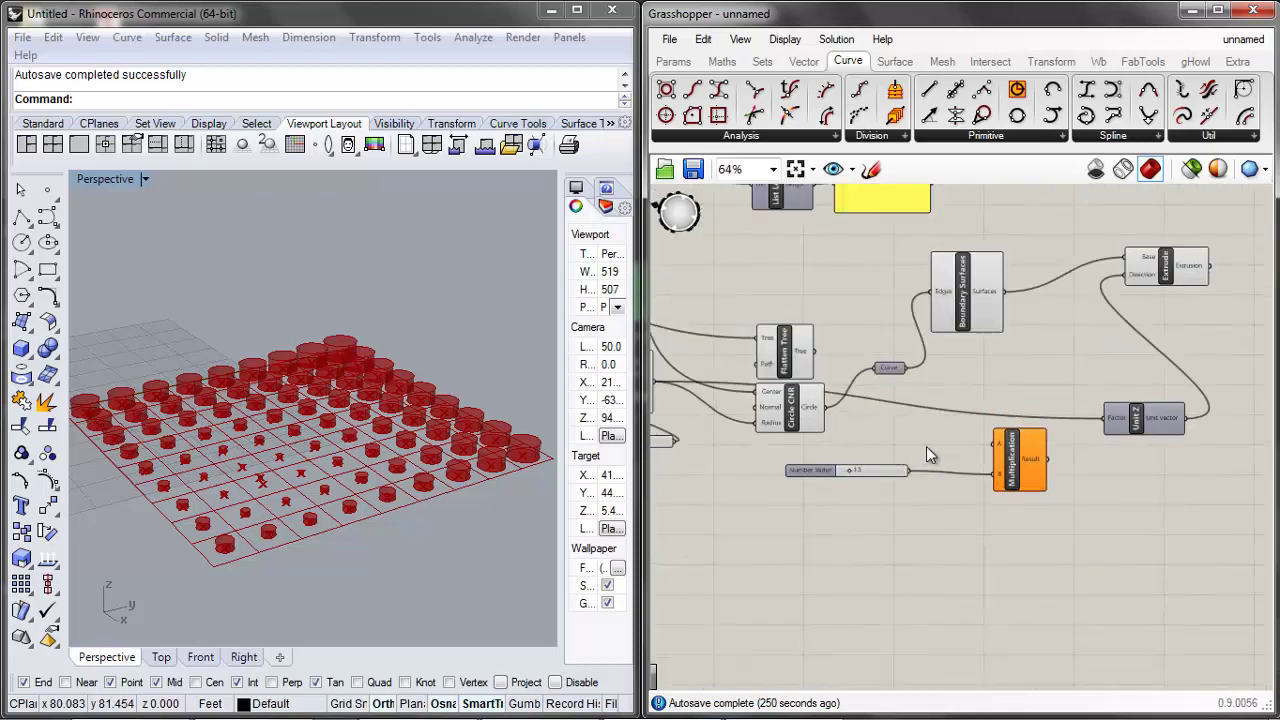
{"action": "left_click_drag", "start_coordinate": [708, 371], "coordinate": [1240, 419]}
{"action": "left_click", "coordinate": [1167, 469]}
{"action": "left_click", "coordinate": [1221, 473]}
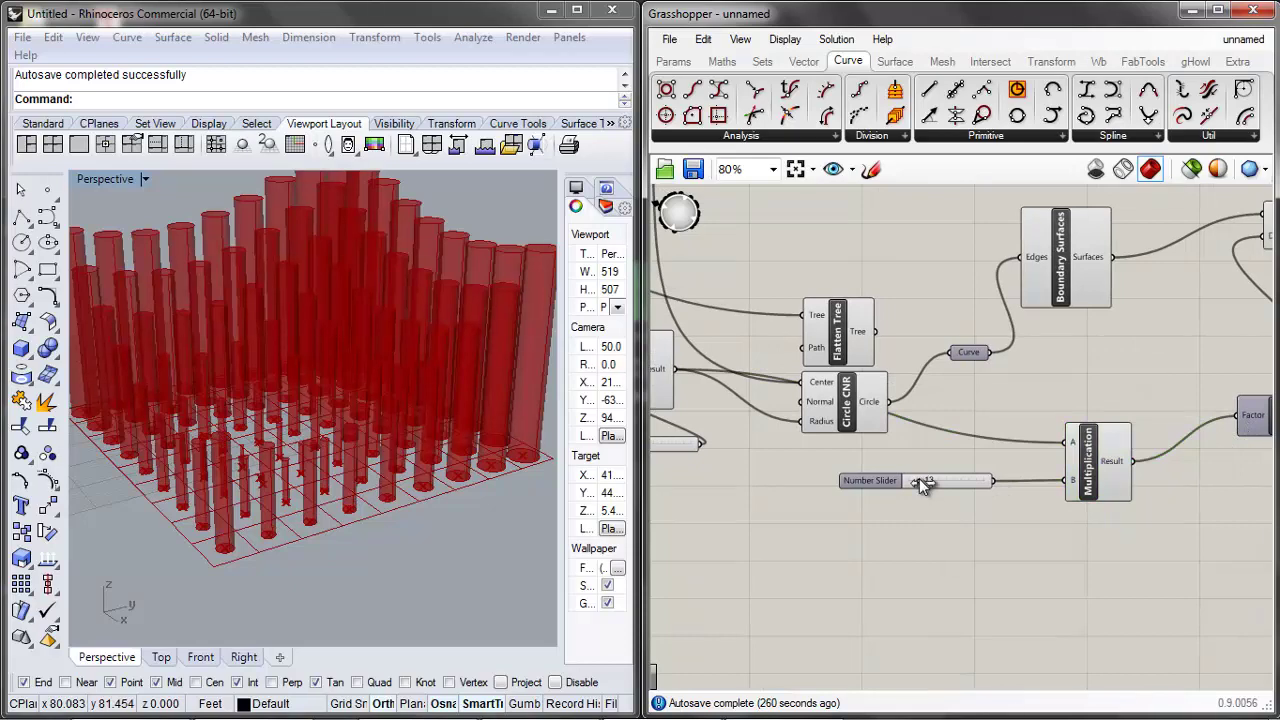
Set the slider that multiplies the extrusion height to 7
{"action": "left_click_drag", "start_coordinate": [914, 478], "coordinate": [914, 477]}
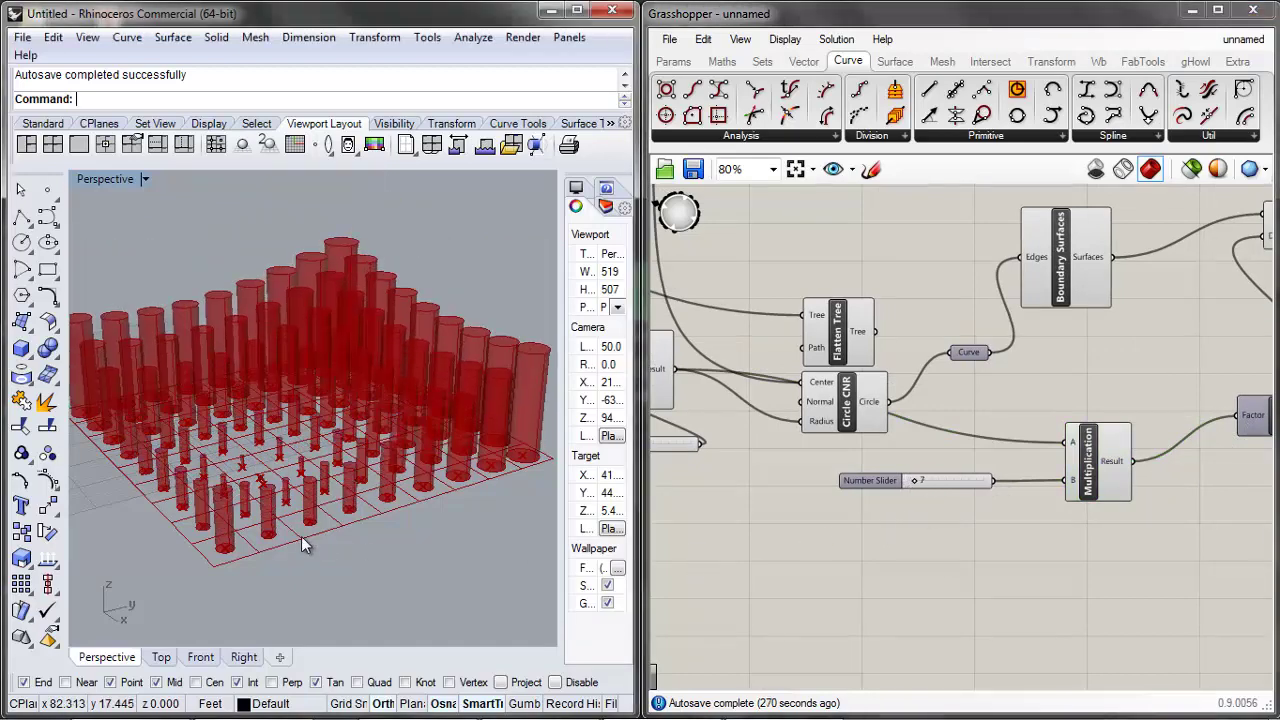
{"action": "right_click_drag", "start_coordinate": [301, 536], "coordinate": [337, 534]}
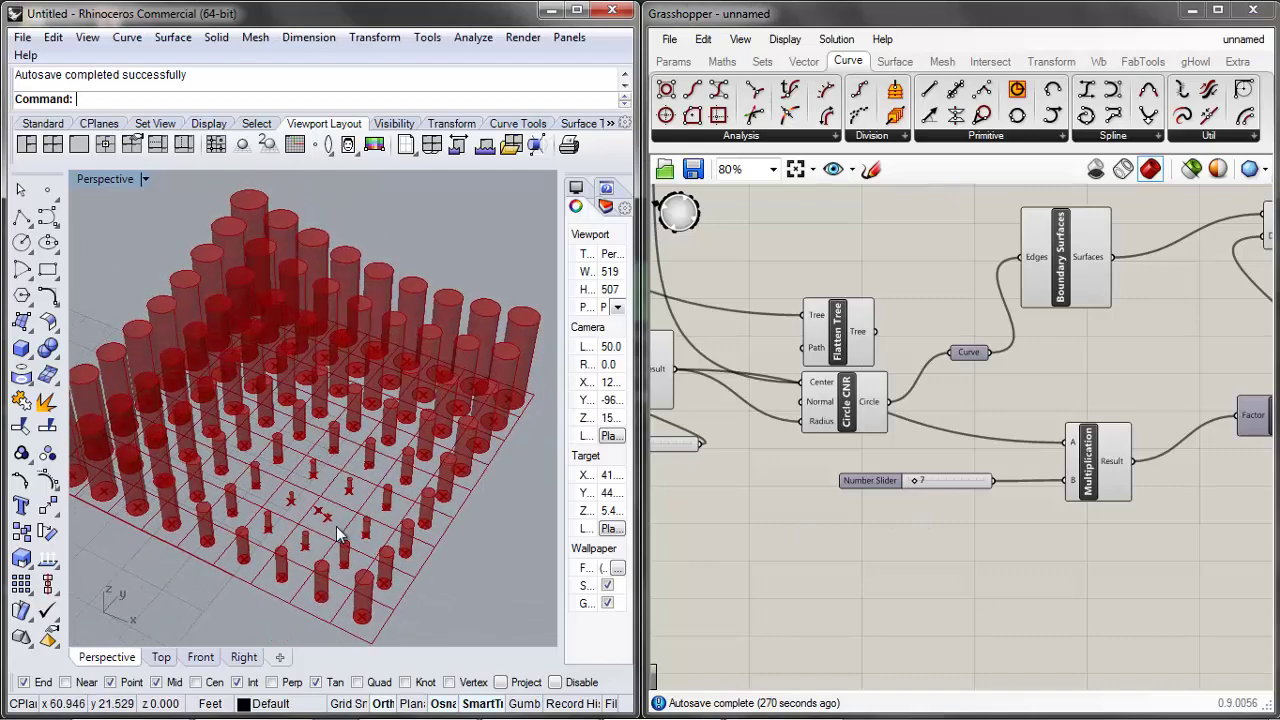
Switch to Rhino and move the attractor point about 38.28 feet across the grid toward the taller cylinders
{"action": "left_click", "coordinate": [293, 501]}
{"action": "type", "text": "Move"}
{"action": "key", "text": "Return"}
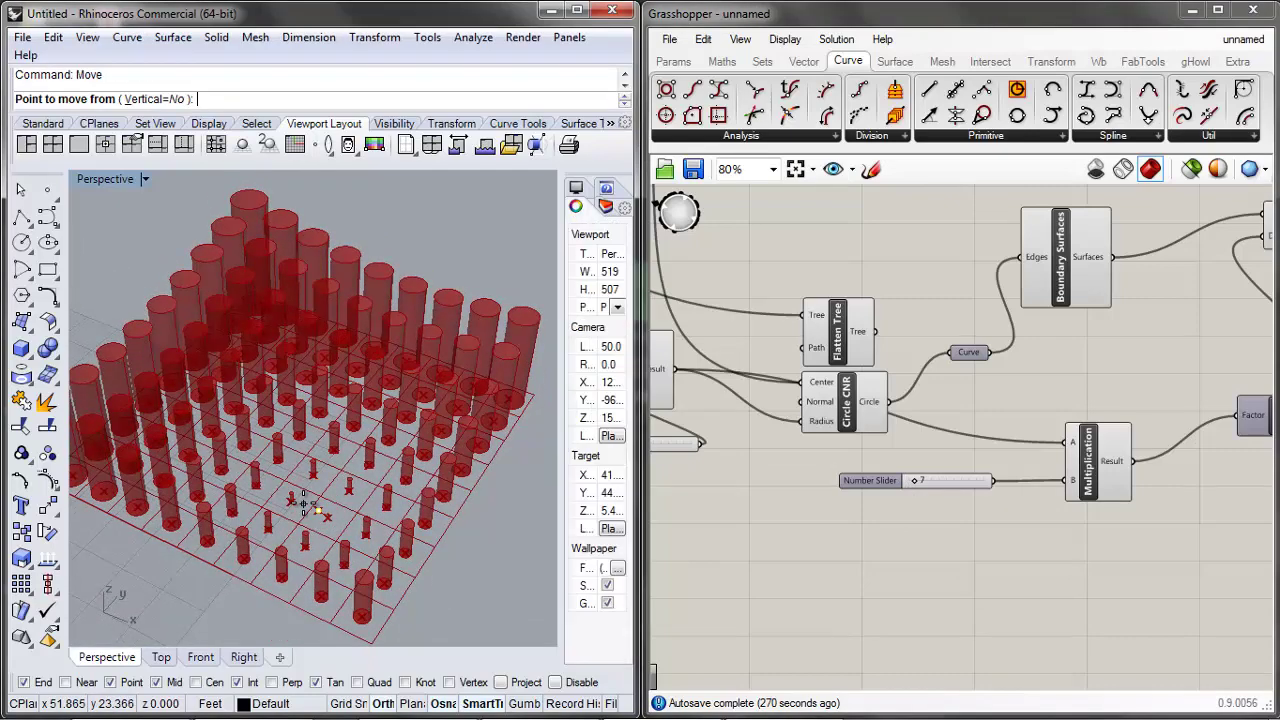
{"action": "left_click", "coordinate": [304, 503]}
{"action": "left_click", "coordinate": [216, 466]}
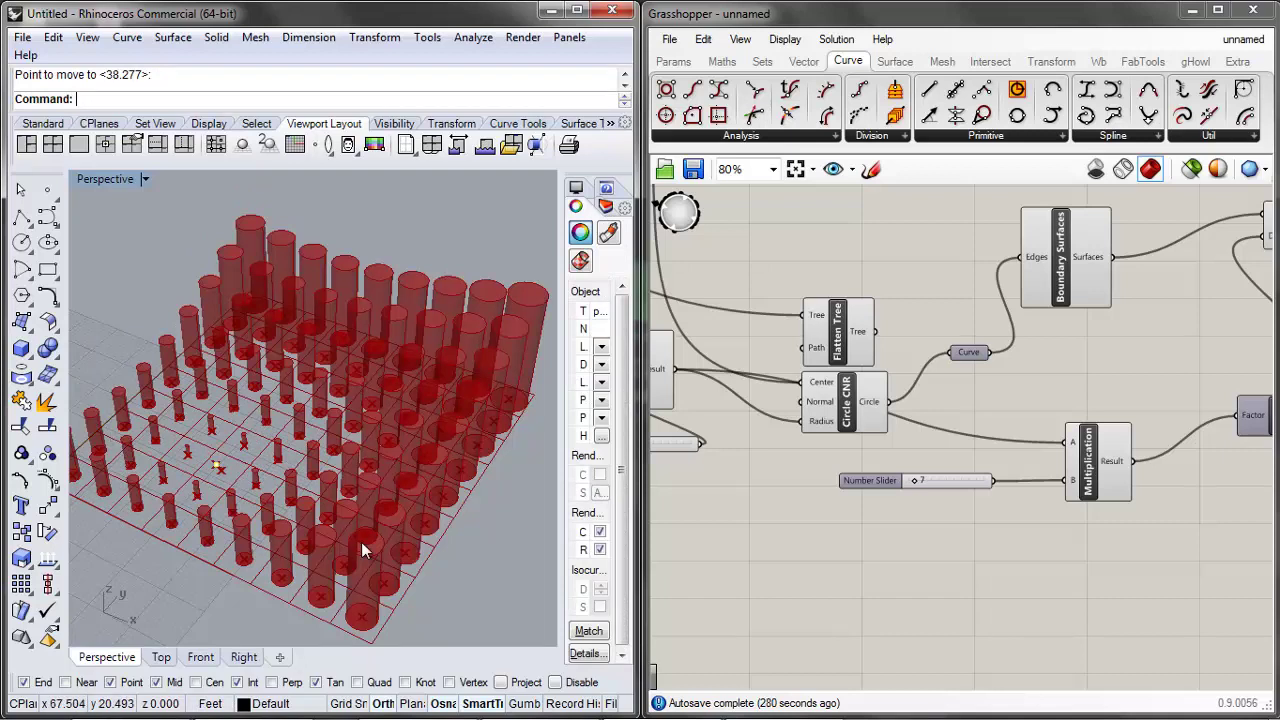
{"action": "scroll", "coordinate": [1187, 537], "scroll_direction": "down", "scroll_amount": 2}
{"action": "right_click_drag", "start_coordinate": [1158, 312], "coordinate": [978, 415]}
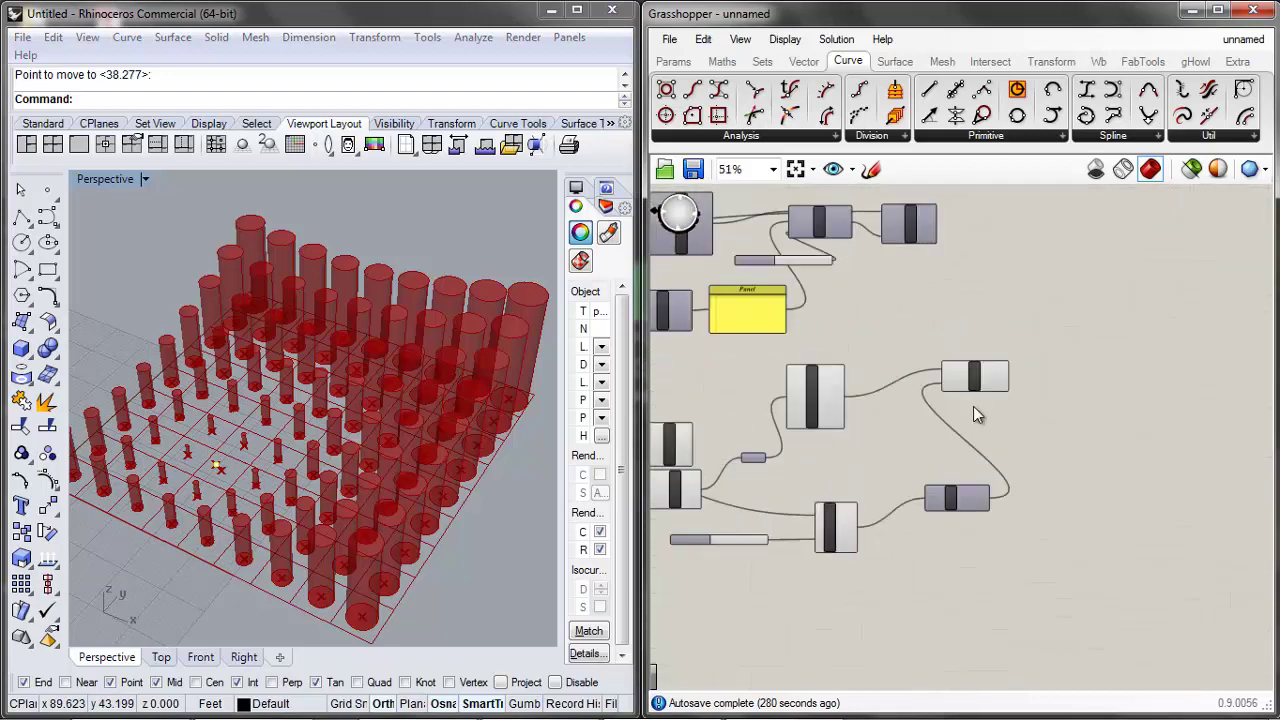
Move the Extrude component away from Boundary Surfaces and reposition Unit Z below it to clear up the wiring
{"action": "scroll", "coordinate": [975, 413], "scroll_direction": "up", "scroll_amount": 1}
{"action": "left_click_drag", "start_coordinate": [975, 368], "coordinate": [944, 451]}
{"action": "left_click", "coordinate": [974, 366]}
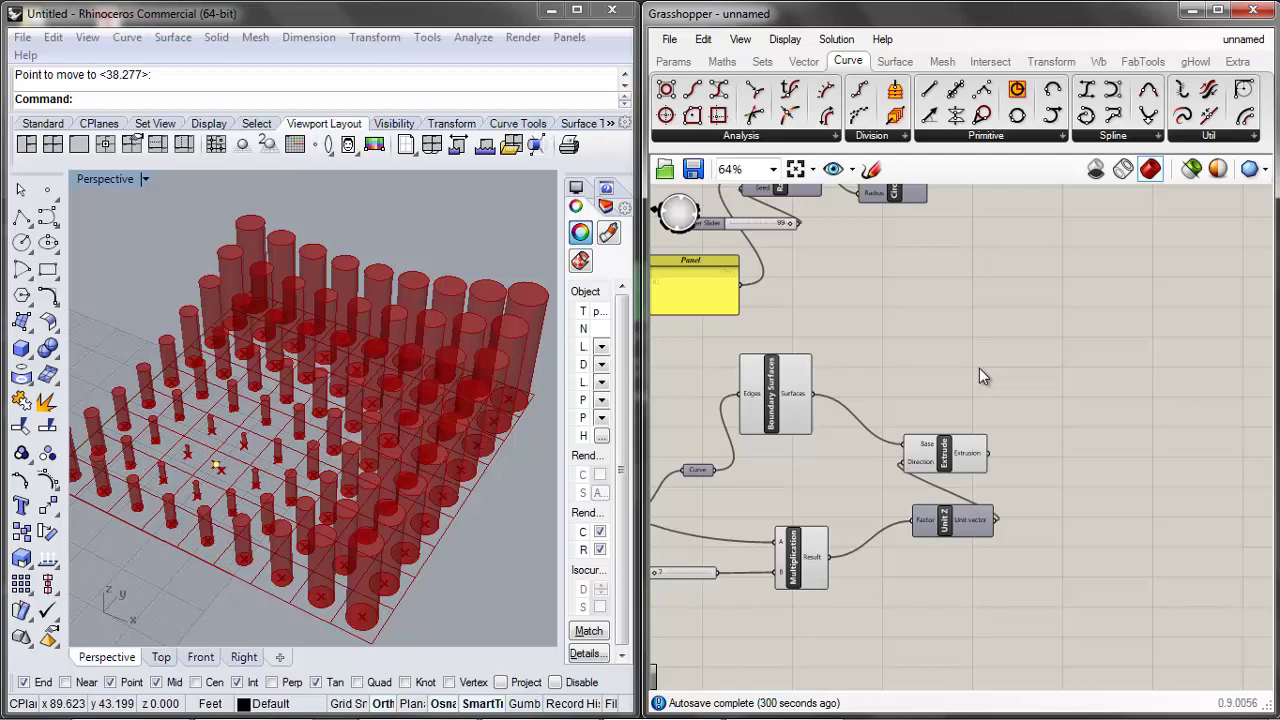
{"action": "left_click", "coordinate": [933, 466]}
{"action": "left_click", "coordinate": [1013, 427]}
{"action": "scroll", "coordinate": [1008, 432], "scroll_direction": "down", "scroll_amount": 3}
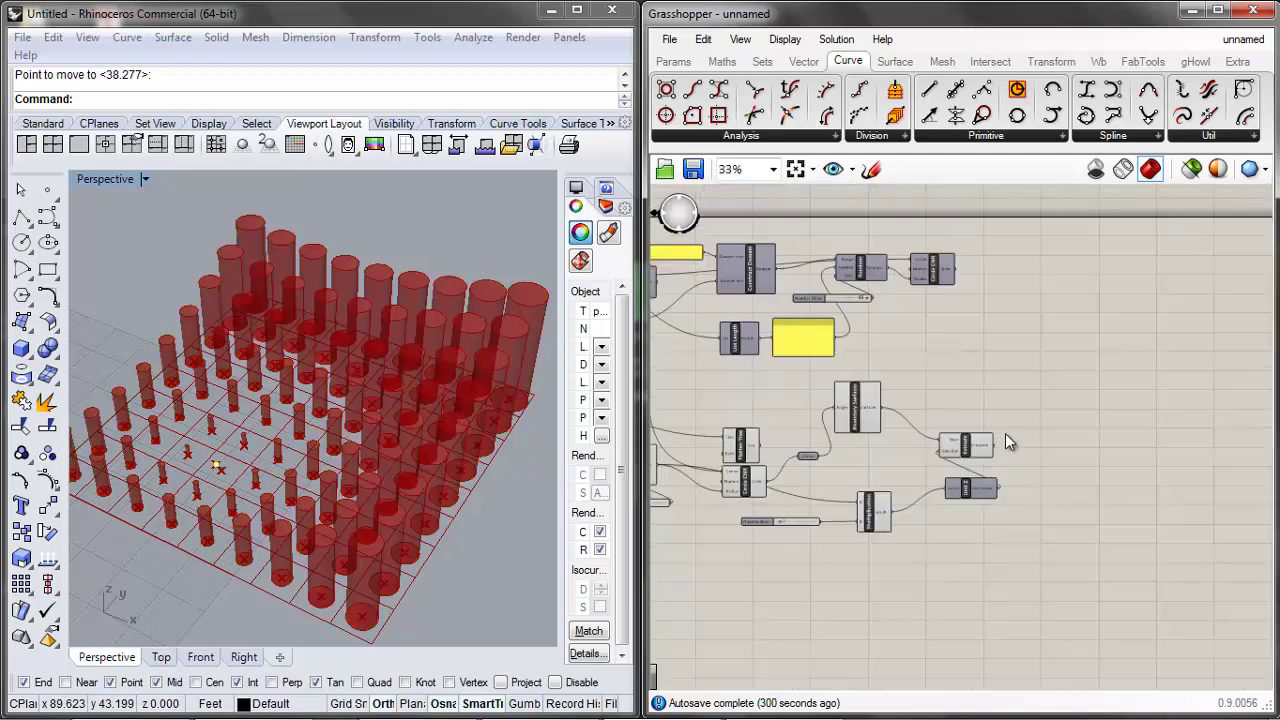
{"action": "scroll", "coordinate": [1005, 443], "scroll_direction": "up", "scroll_amount": 4}
{"action": "left_click_drag", "start_coordinate": [941, 449], "coordinate": [1053, 381]}
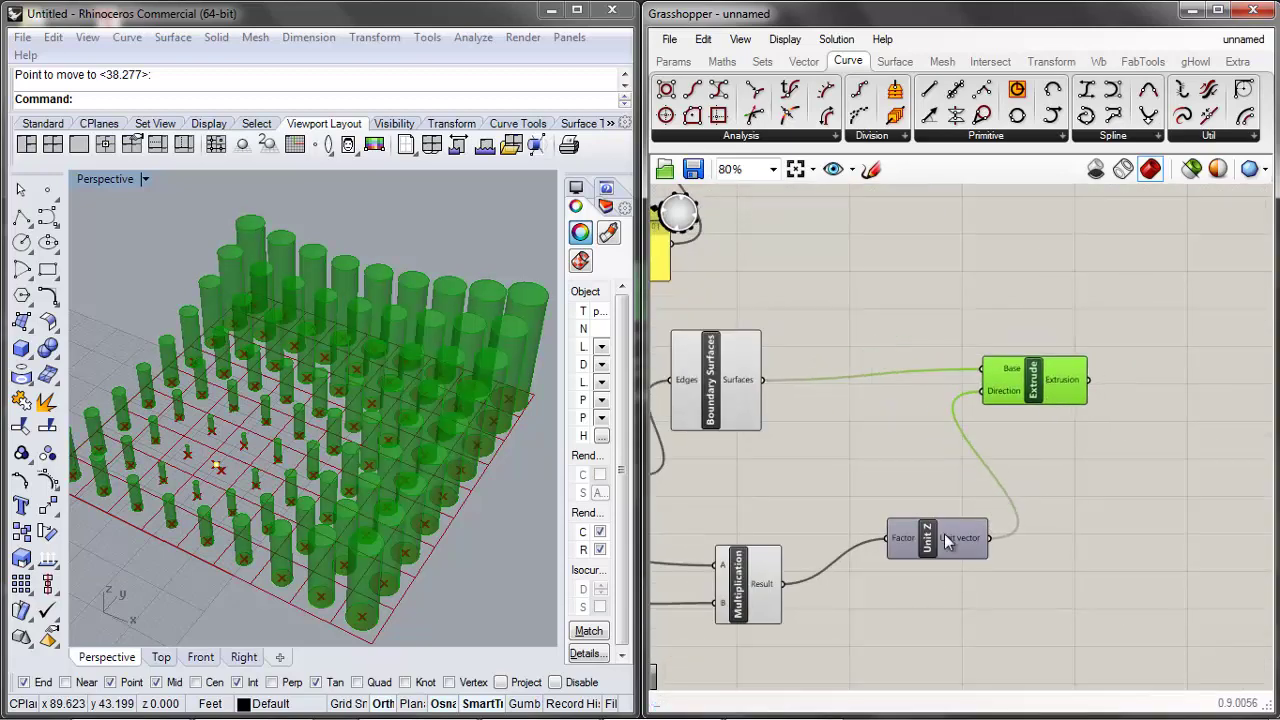
{"action": "left_click_drag", "start_coordinate": [945, 536], "coordinate": [901, 585]}
{"action": "left_click", "coordinate": [879, 530]}
Shift the Random and List Length components slightly to the left on the canvas
{"action": "scroll", "coordinate": [880, 512], "scroll_direction": "down", "scroll_amount": 6}
{"action": "scroll", "coordinate": [848, 422], "scroll_direction": "up", "scroll_amount": 7}
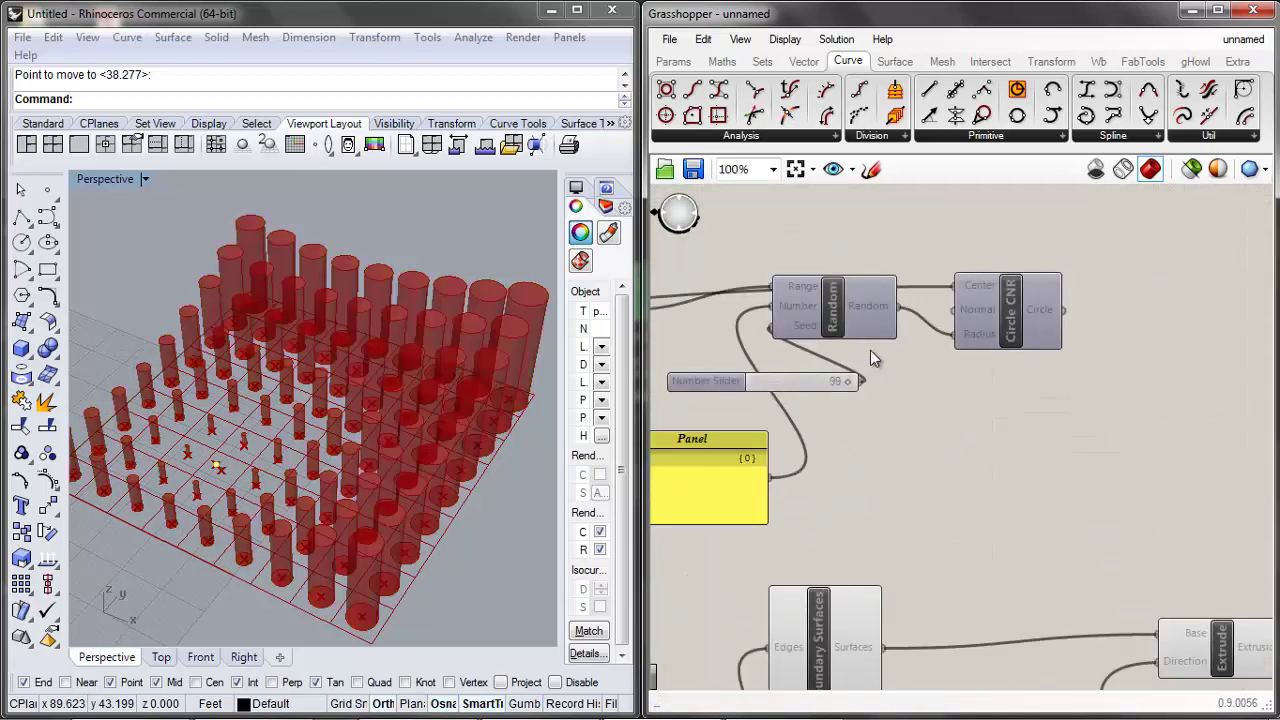
{"action": "left_click_drag", "start_coordinate": [862, 330], "coordinate": [736, 312]}
{"action": "scroll", "coordinate": [860, 393], "scroll_direction": "down", "scroll_amount": 5}
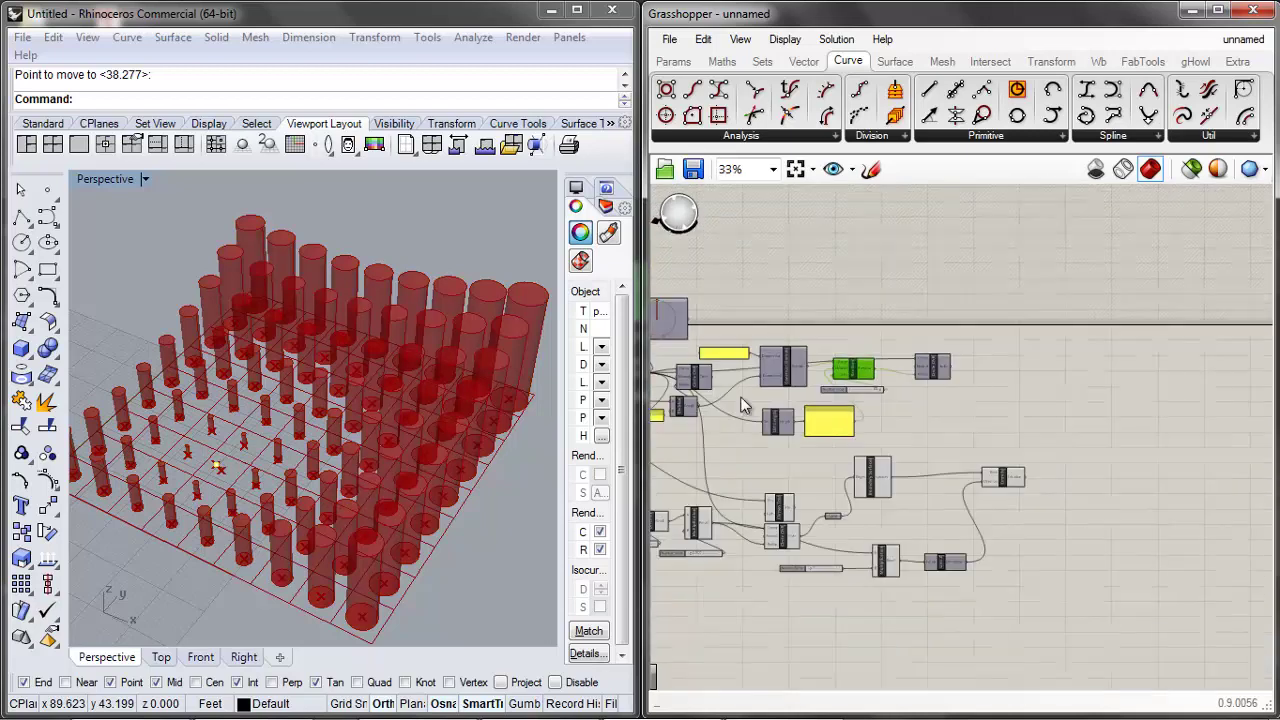
{"action": "scroll", "coordinate": [742, 405], "scroll_direction": "up", "scroll_amount": 3}
{"action": "left_click", "coordinate": [1000, 303]}
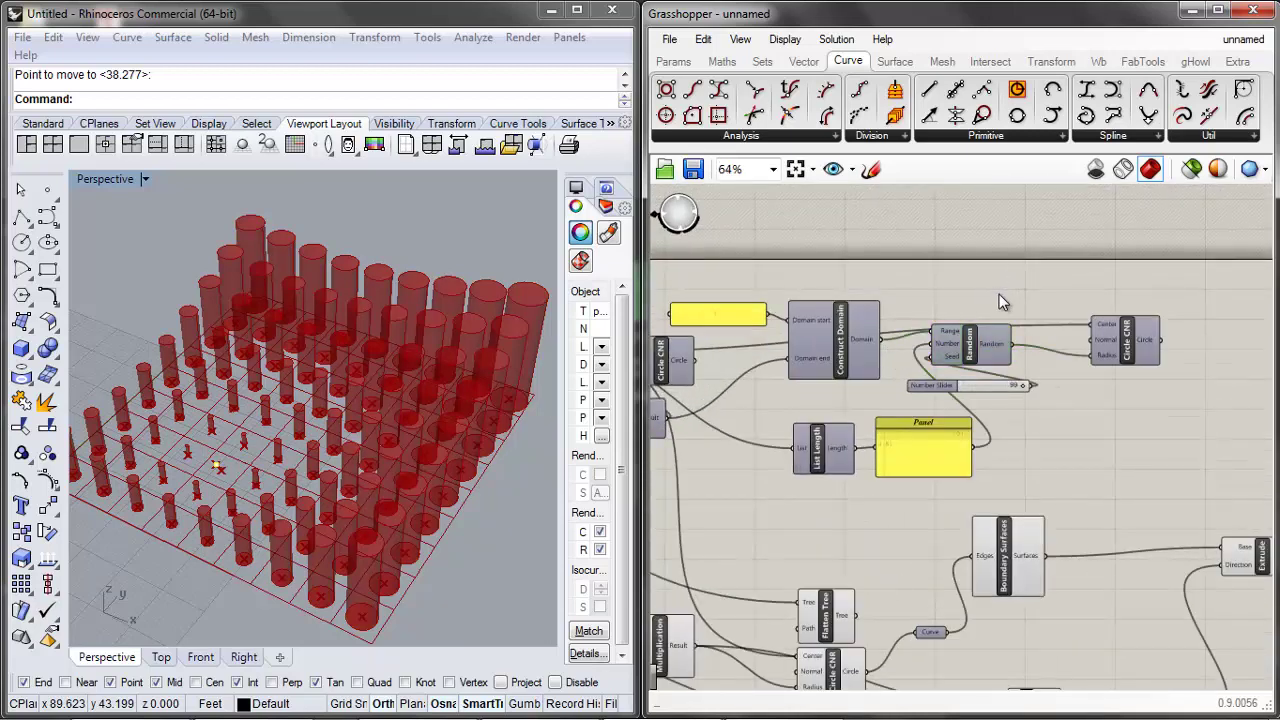
{"action": "left_click_drag", "start_coordinate": [812, 454], "coordinate": [800, 449]}
{"action": "right_click_drag", "start_coordinate": [1012, 389], "coordinate": [904, 398]}
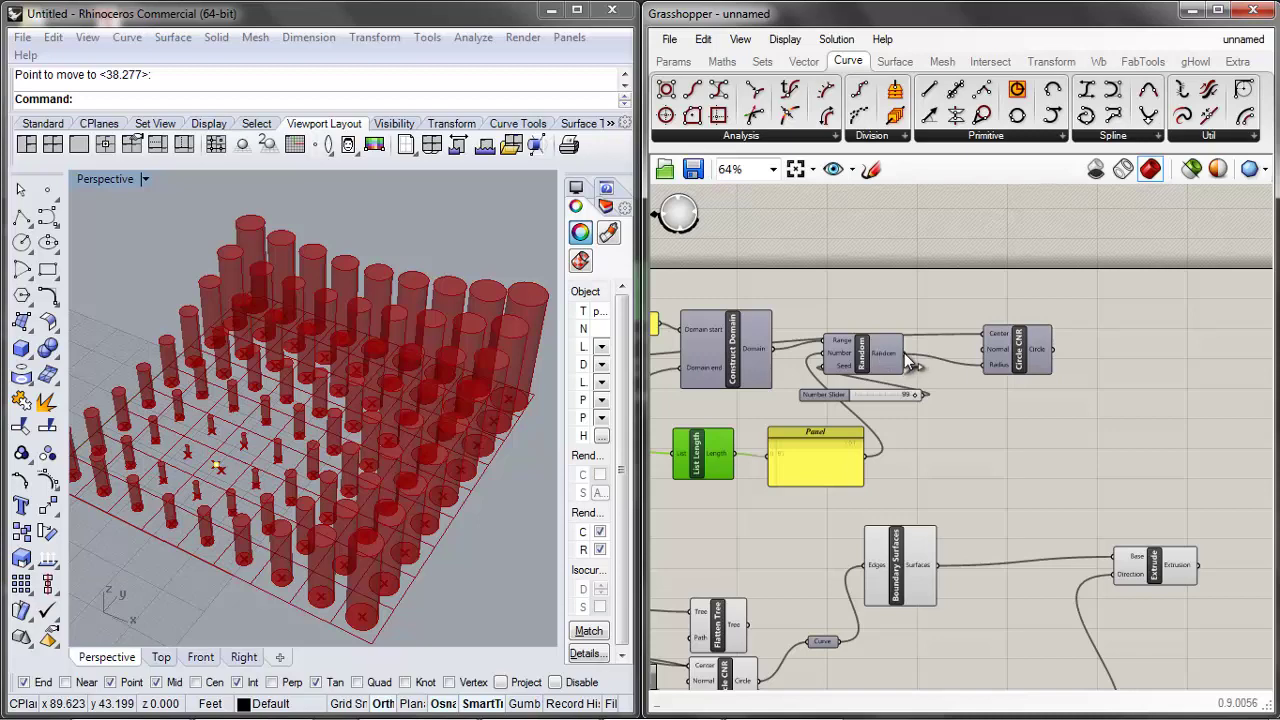
Connect Random's output to the extrusion-height Multiplication's B input and delete the slider set to 7 that it replaces
{"action": "left_click_drag", "start_coordinate": [905, 355], "coordinate": [849, 527]}
{"action": "scroll", "coordinate": [910, 222], "scroll_direction": "down", "scroll_amount": 3}
{"action": "scroll", "coordinate": [970, 448], "scroll_direction": "up", "scroll_amount": 3}
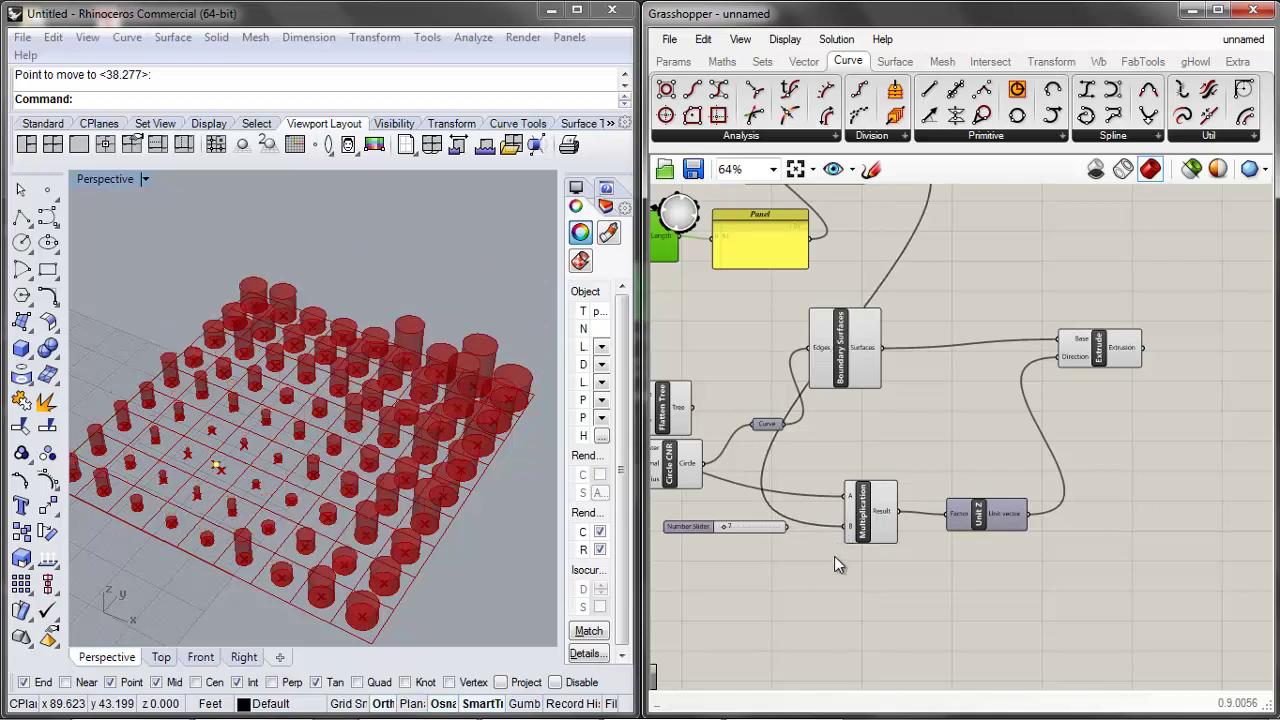
{"action": "left_click_drag", "start_coordinate": [752, 527], "coordinate": [752, 542]}
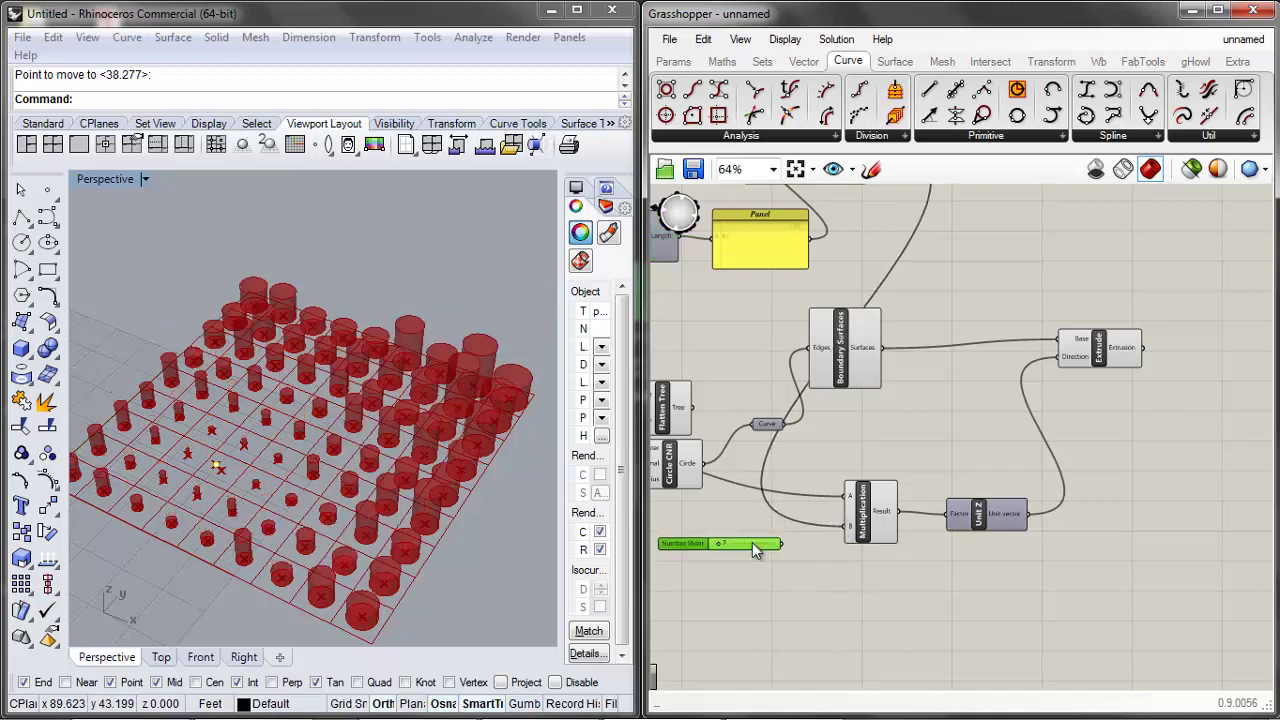
{"action": "key", "text": "Delete"}
Reposition the Extrude component close to Boundary Surfaces, leaving free canvas space after its Extrusion output
{"action": "right_click_drag", "start_coordinate": [281, 500], "coordinate": [344, 447]}
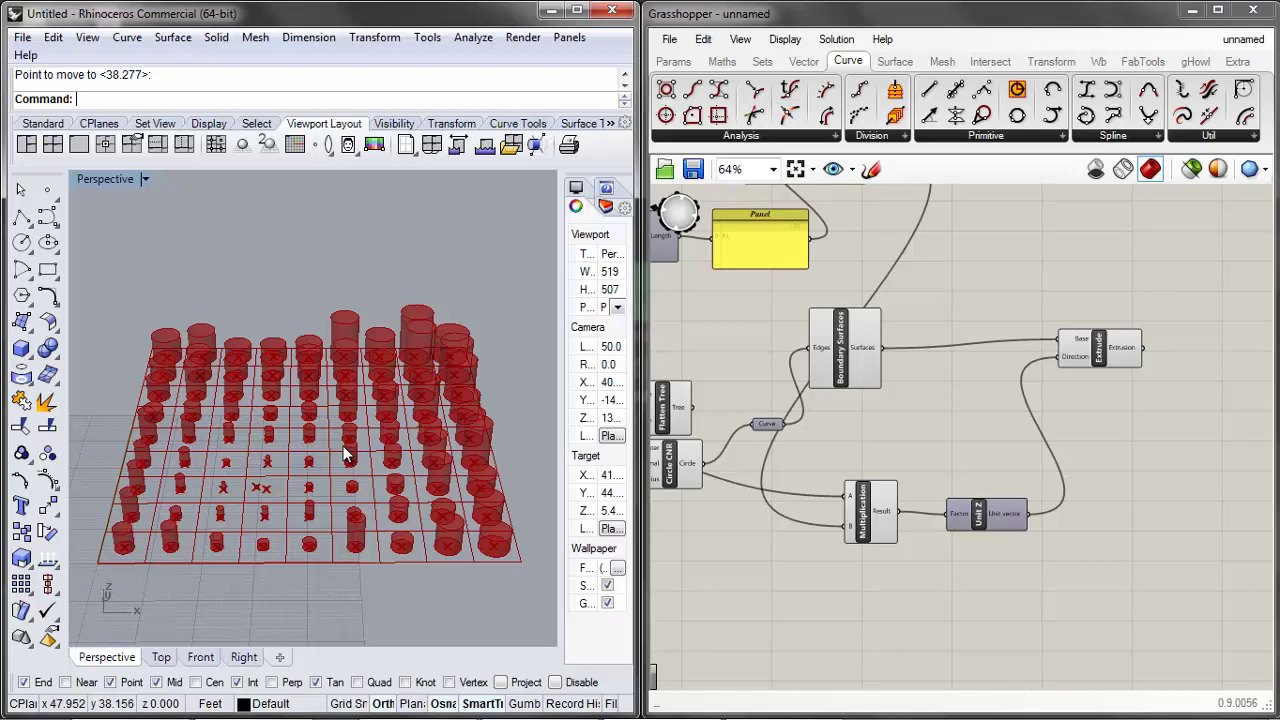
{"action": "scroll", "coordinate": [965, 406], "scroll_direction": "down", "scroll_amount": 2}
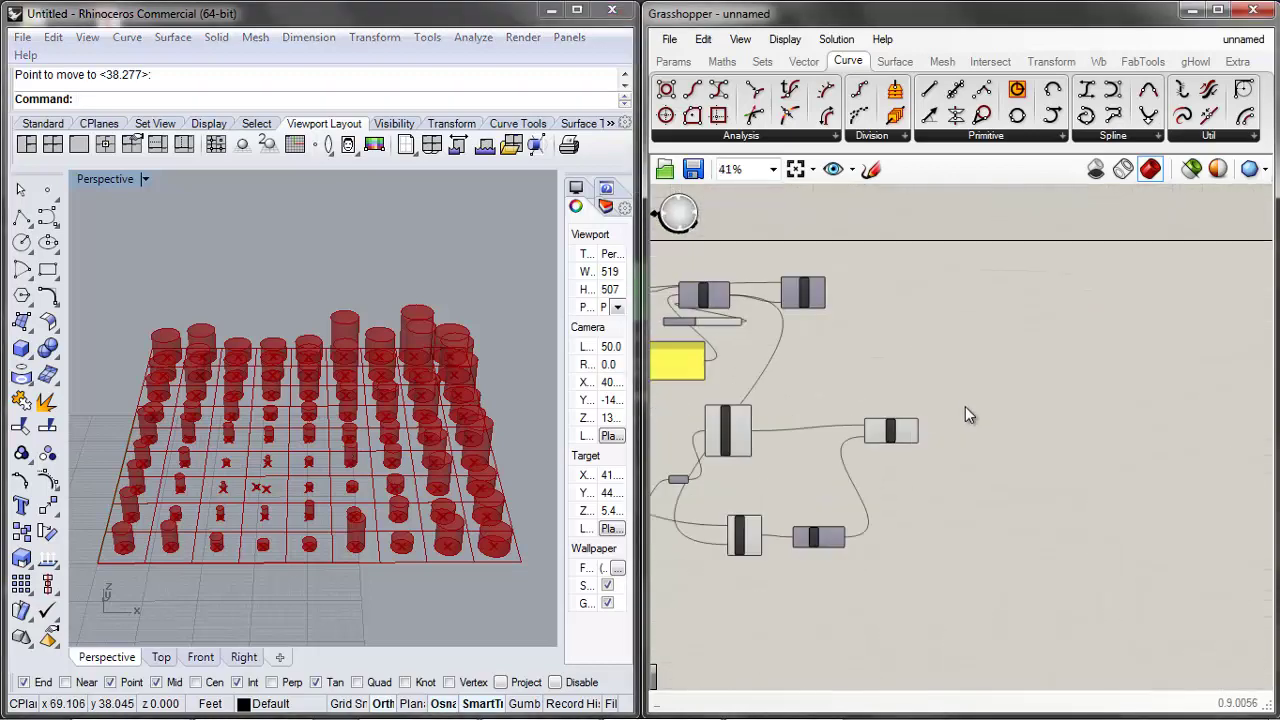
{"action": "left_click_drag", "start_coordinate": [899, 432], "coordinate": [801, 437]}
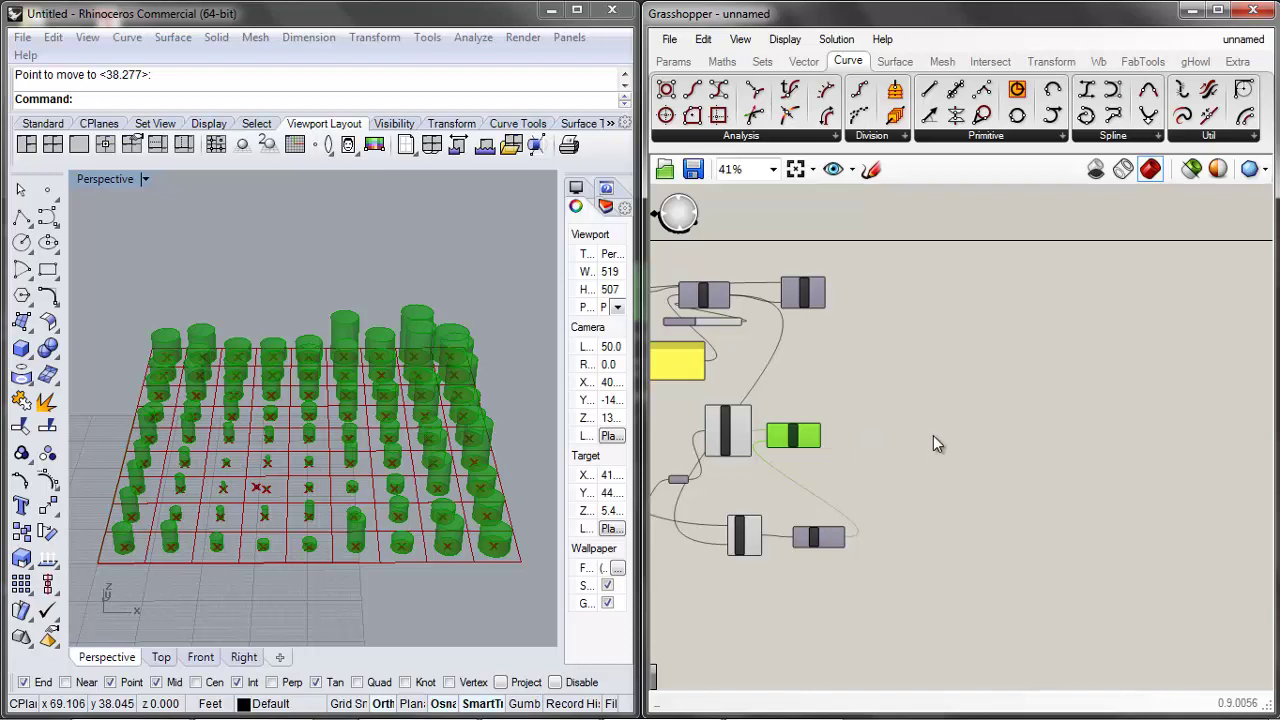
{"action": "left_click_drag", "start_coordinate": [794, 438], "coordinate": [805, 444]}
{"action": "left_click", "coordinate": [920, 457]}
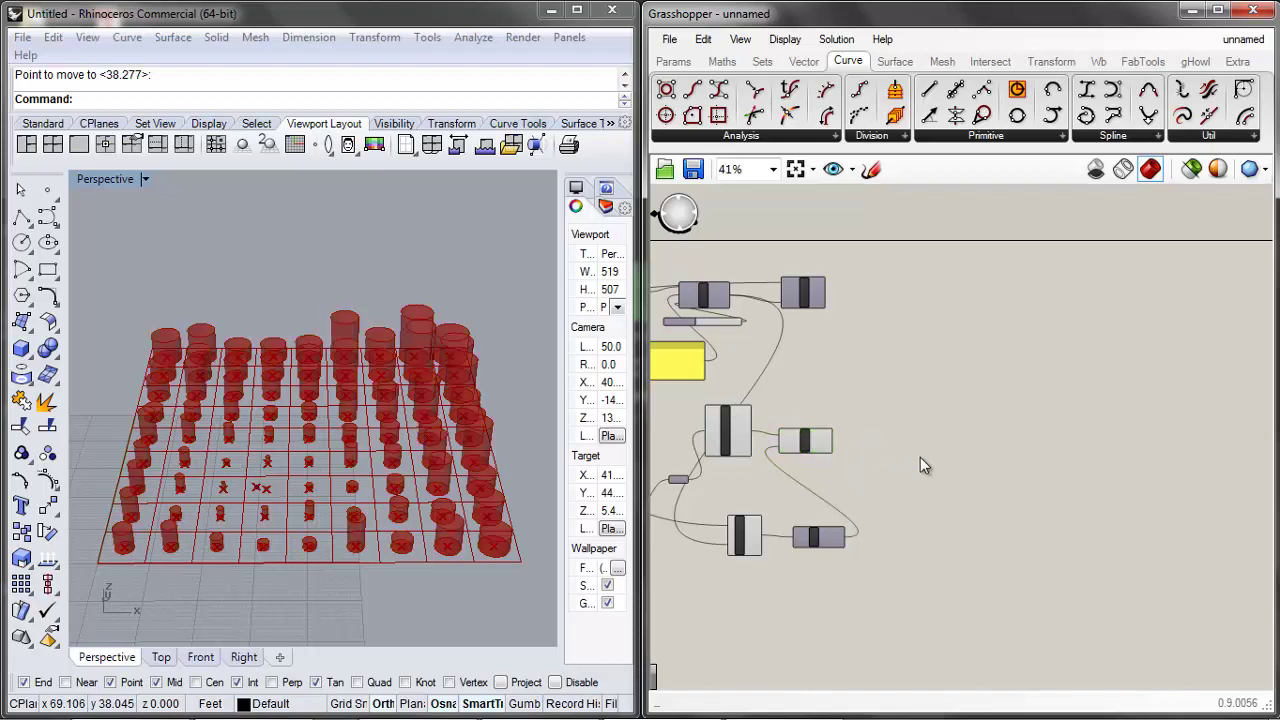
{"action": "left_click", "coordinate": [805, 440]}
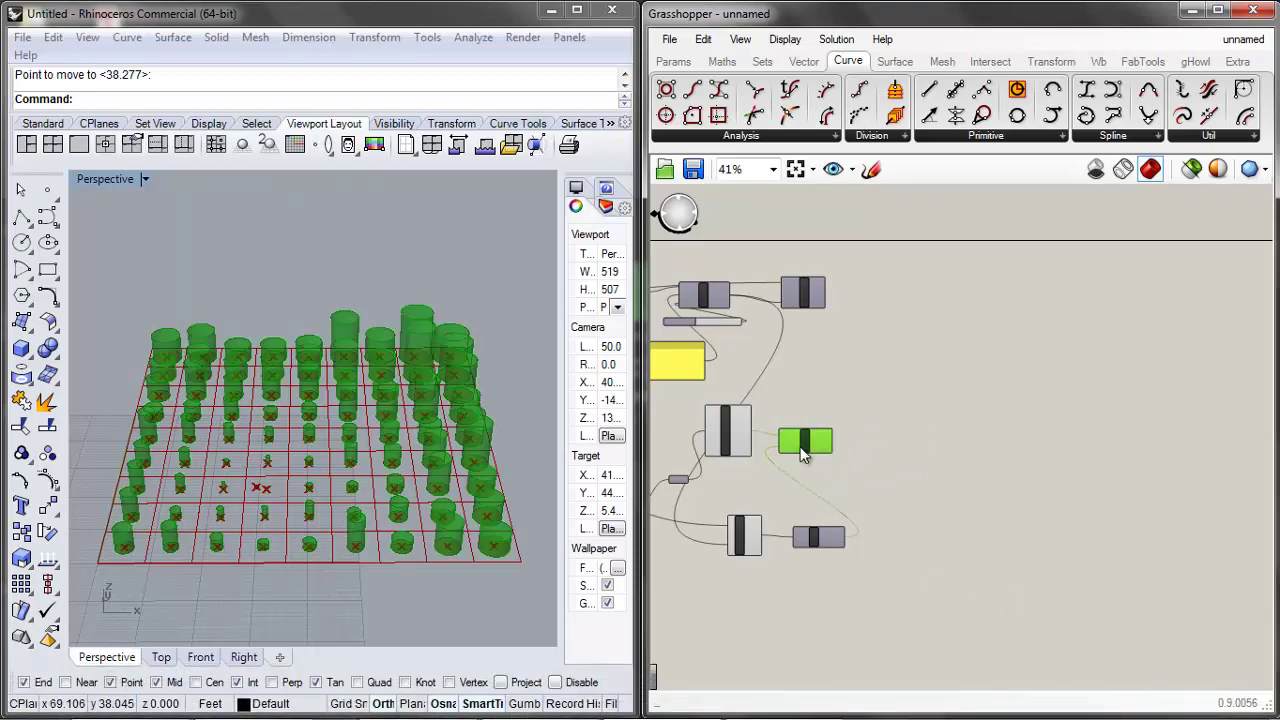
{"action": "scroll", "coordinate": [864, 474], "scroll_direction": "up", "scroll_amount": 2}
{"action": "left_click", "coordinate": [929, 477]}
{"action": "left_click", "coordinate": [815, 458]}
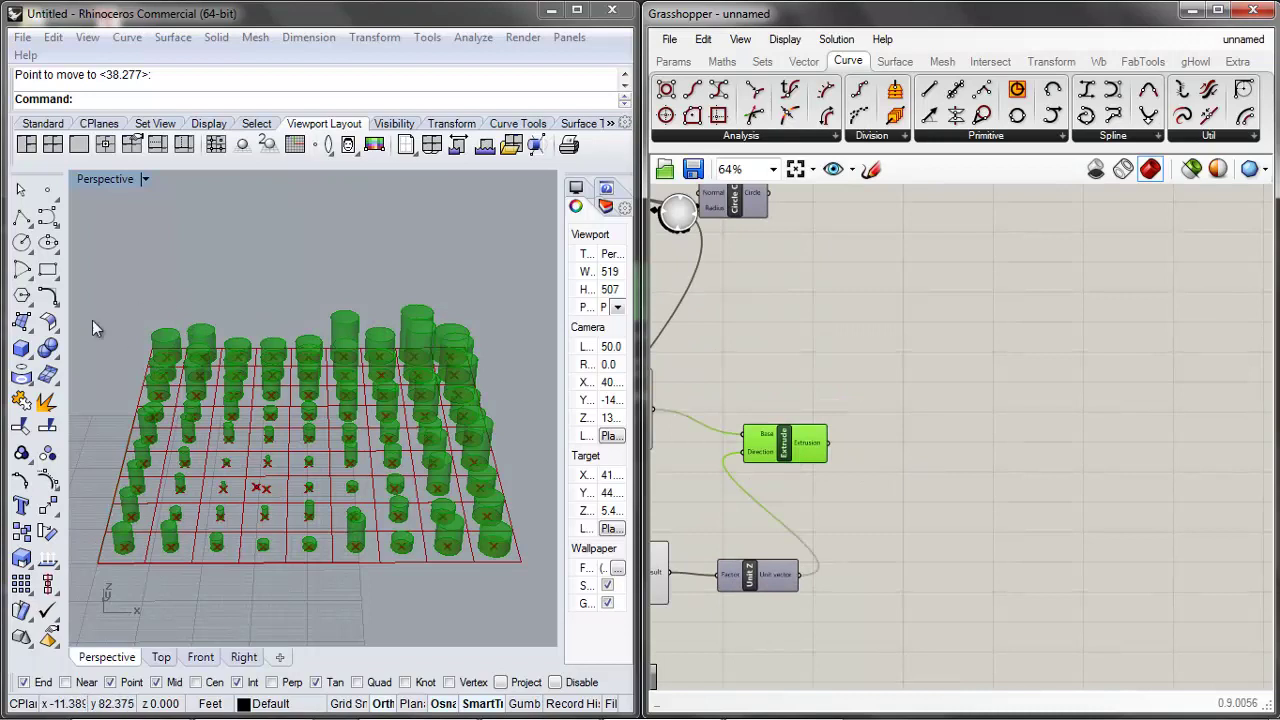
{"action": "left_click", "coordinate": [977, 480]}
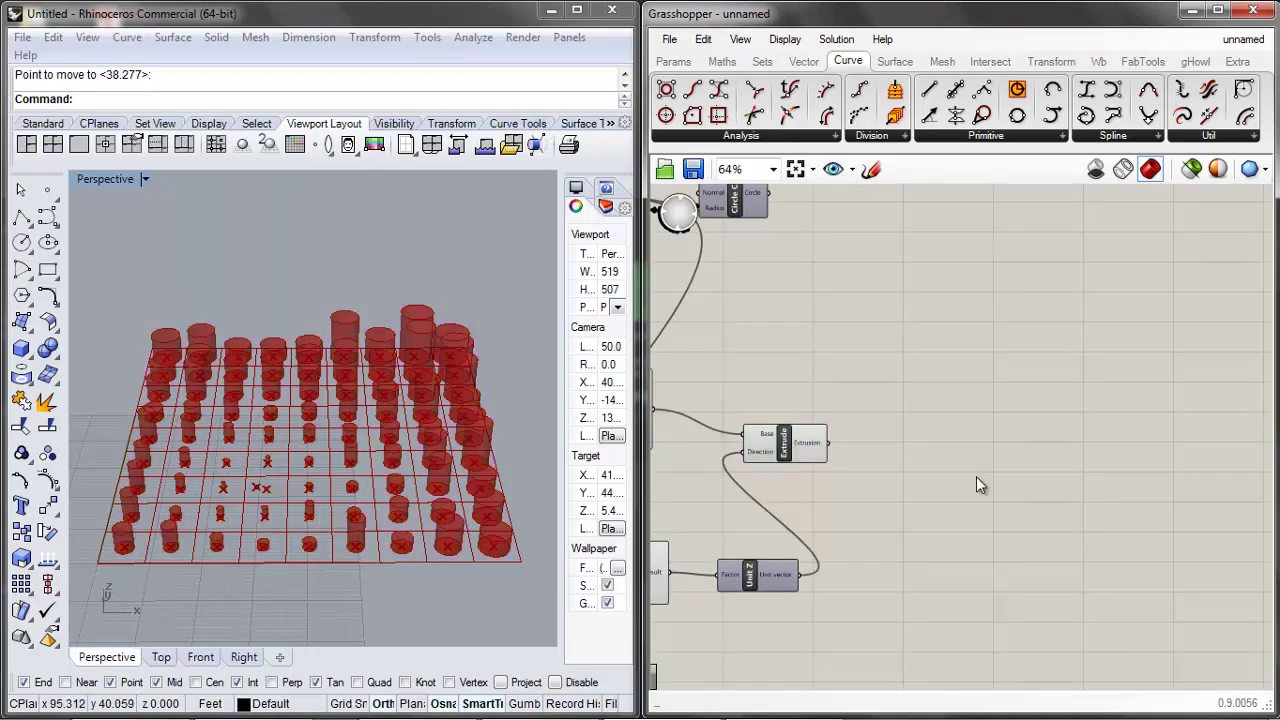
{"action": "scroll", "coordinate": [812, 462], "scroll_direction": "up", "scroll_amount": 3}
{"action": "left_click", "coordinate": [821, 421]}
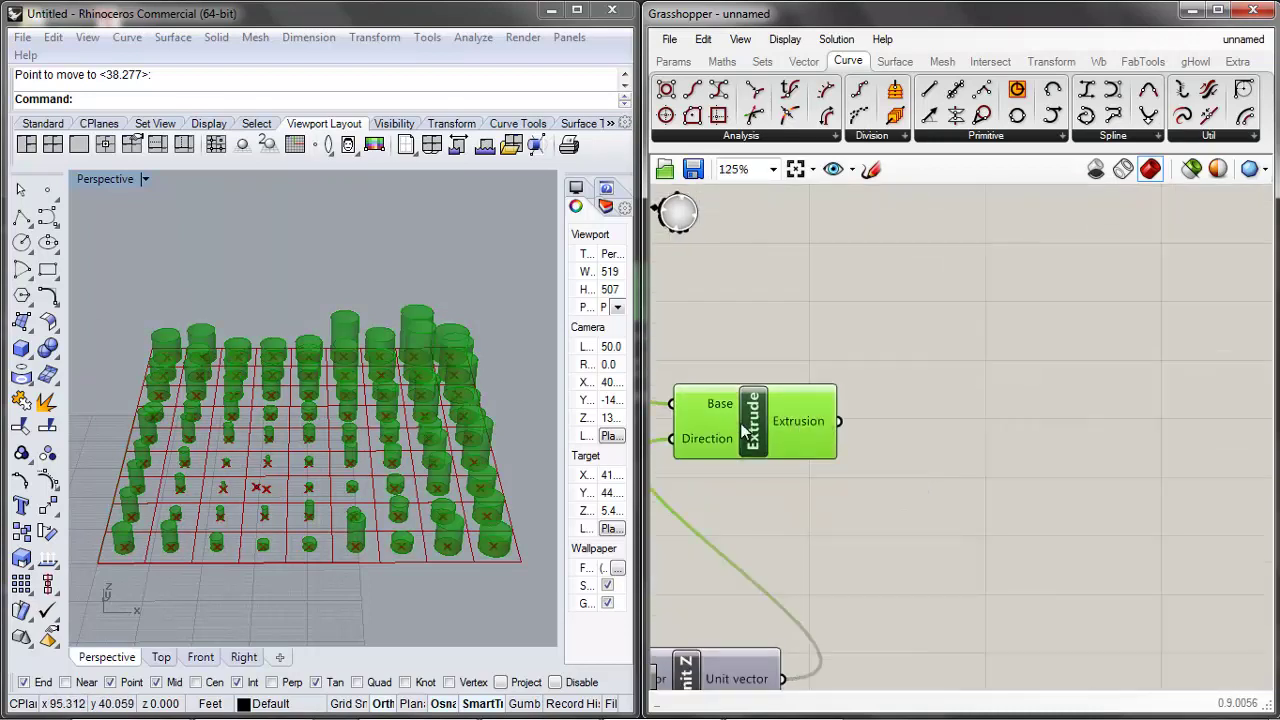
{"action": "left_click_drag", "start_coordinate": [740, 423], "coordinate": [790, 423]}
Add a Brep Edges component after Extrude and connect the Extrusion output to its Brep input
{"action": "double_click", "coordinate": [969, 425]}
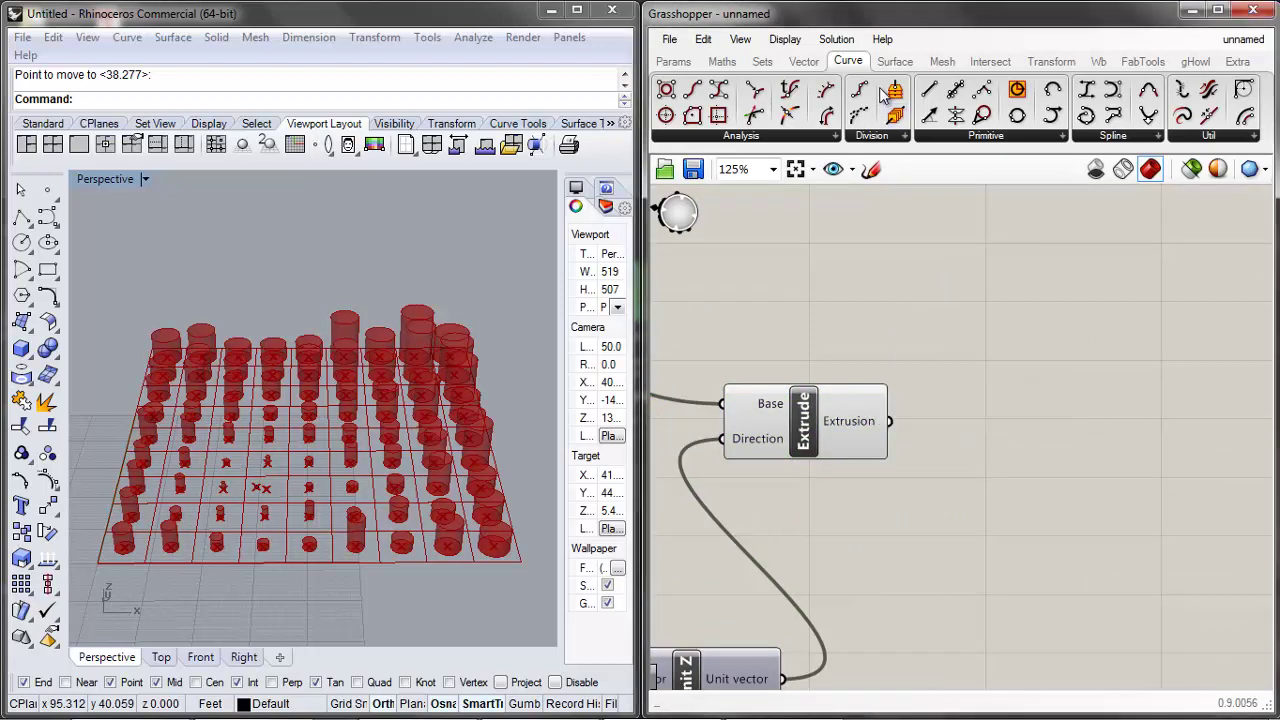
{"action": "left_click", "coordinate": [898, 62]}
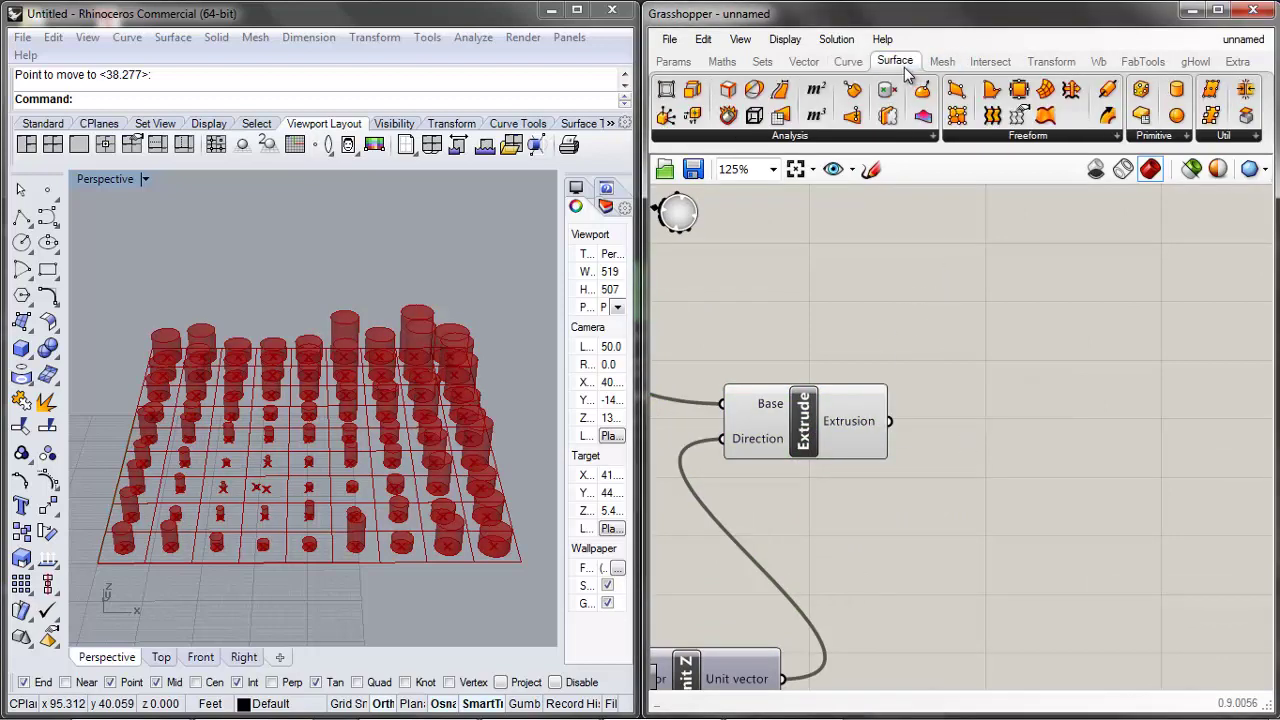
{"action": "left_click", "coordinate": [931, 137]}
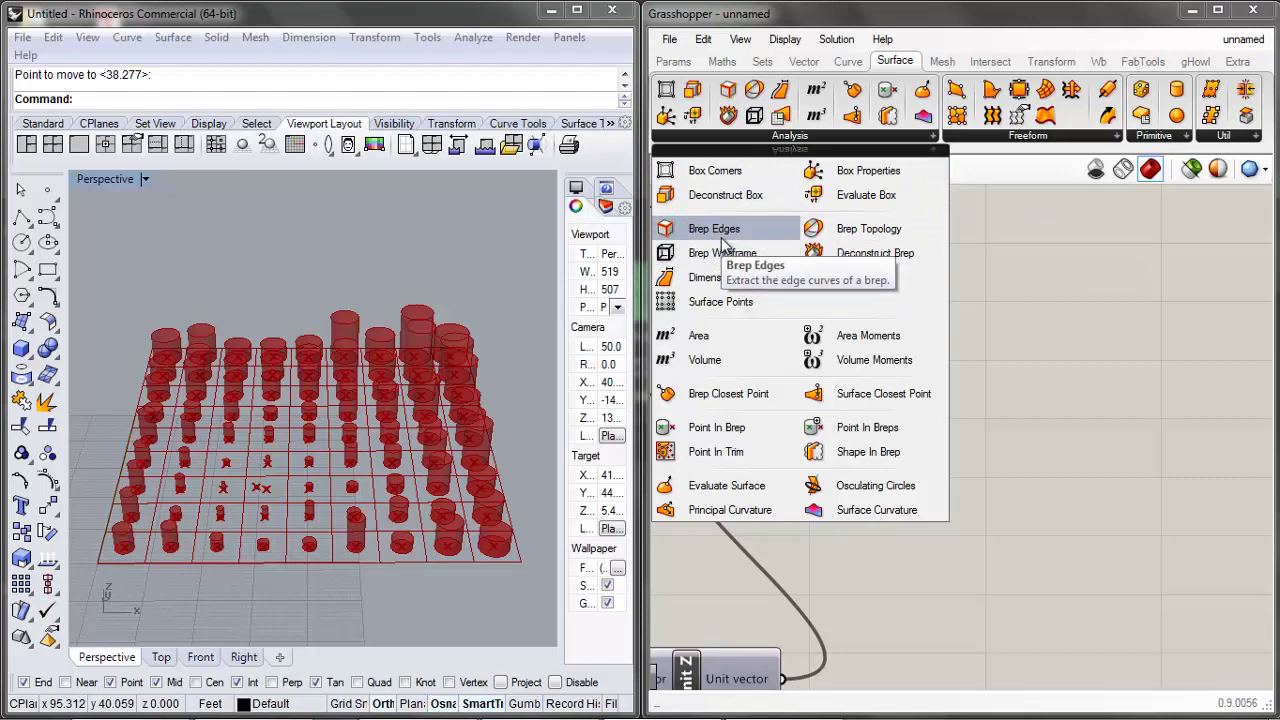
{"action": "left_click_drag", "start_coordinate": [714, 230], "coordinate": [1012, 402]}
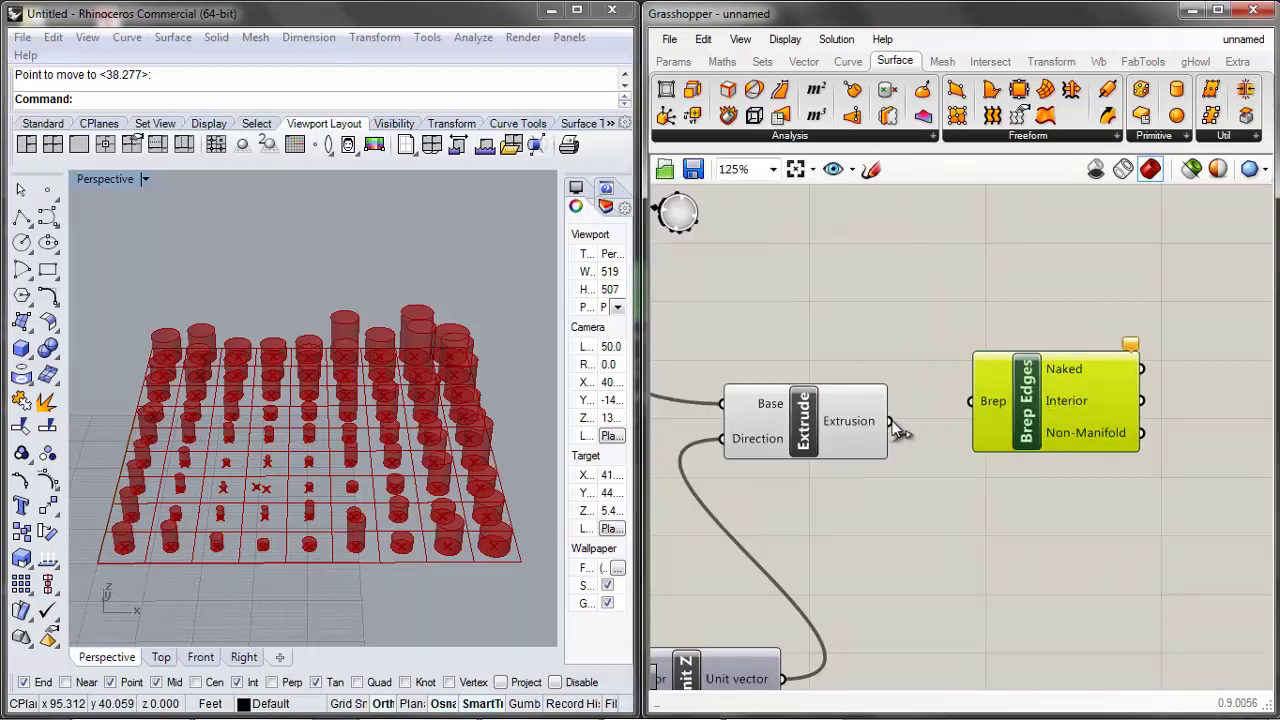
{"action": "left_click_drag", "start_coordinate": [890, 421], "coordinate": [1044, 357]}
{"action": "left_click", "coordinate": [782, 295]}
Nudge the Brep Edges component and turn off the preview of Extrude
{"action": "scroll", "coordinate": [782, 295], "scroll_direction": "up", "scroll_amount": 2}
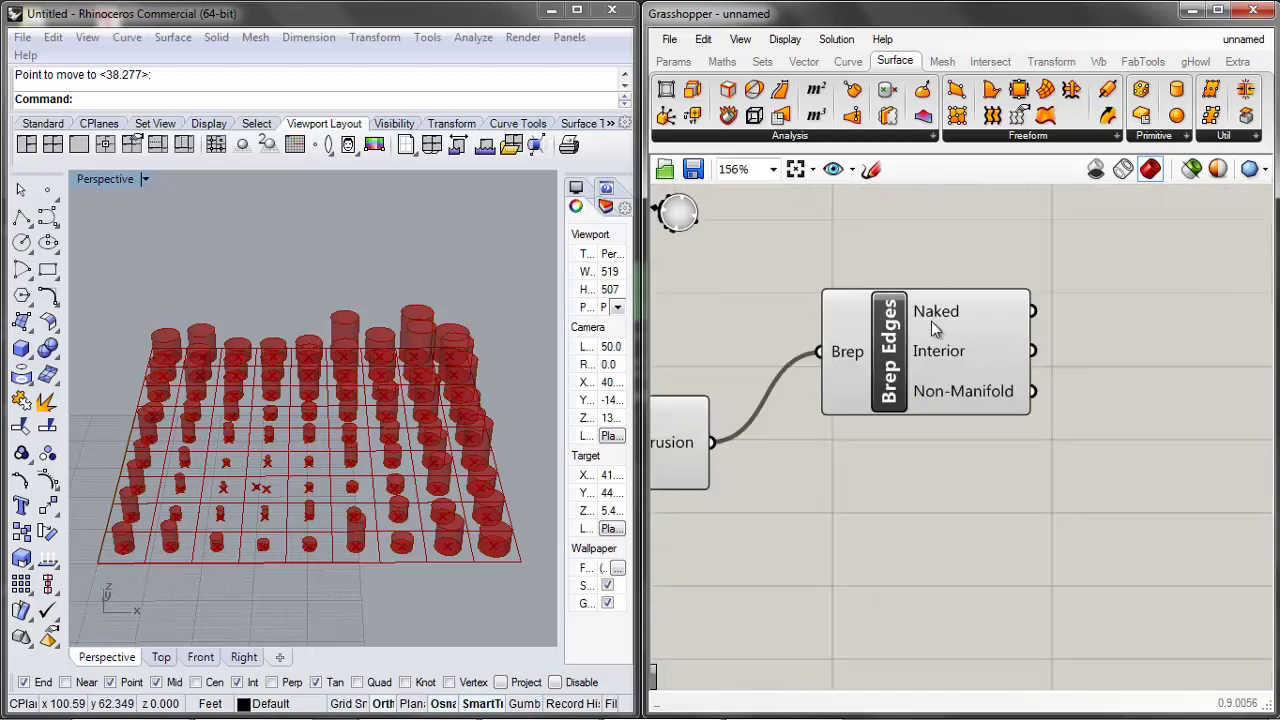
{"action": "left_click_drag", "start_coordinate": [952, 366], "coordinate": [960, 373]}
{"action": "left_click", "coordinate": [680, 440]}
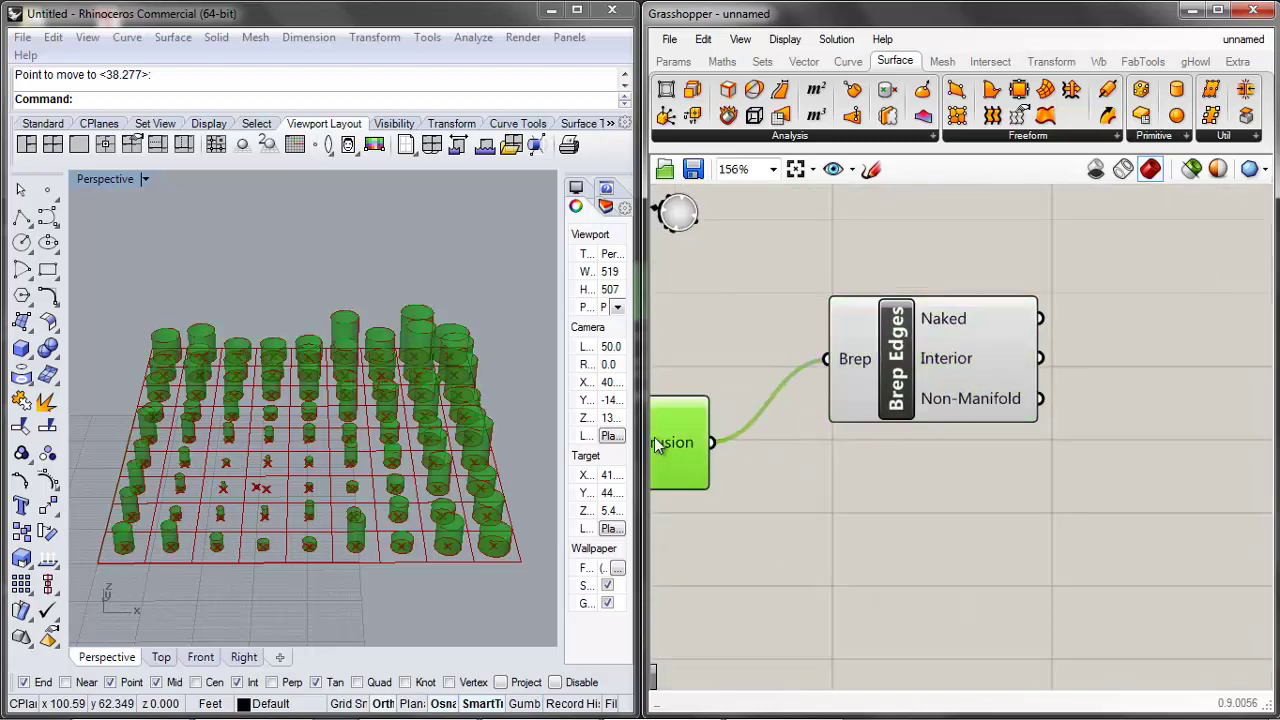
{"action": "middle_click", "coordinate": [748, 437]}
{"action": "scroll", "coordinate": [802, 355], "scroll_direction": "down", "scroll_amount": 5}
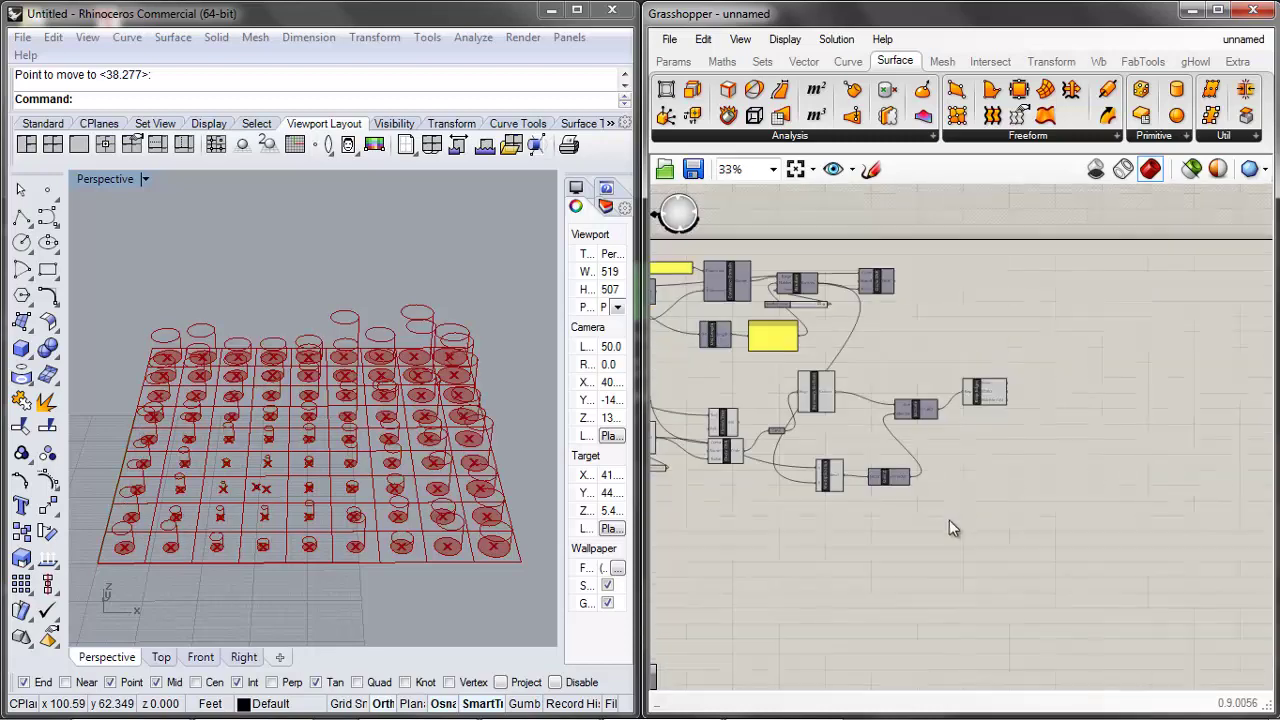
Turn off the preview of the other components upstream of Brep Edges
{"action": "scroll", "coordinate": [920, 530], "scroll_direction": "up", "scroll_amount": 3}
{"action": "left_click_drag", "start_coordinate": [922, 529], "coordinate": [662, 268]}
{"action": "scroll", "coordinate": [964, 374], "scroll_direction": "down", "scroll_amount": 4}
{"action": "left_click_drag", "start_coordinate": [947, 475], "coordinate": [690, 223]}
{"action": "middle_click", "coordinate": [857, 288]}
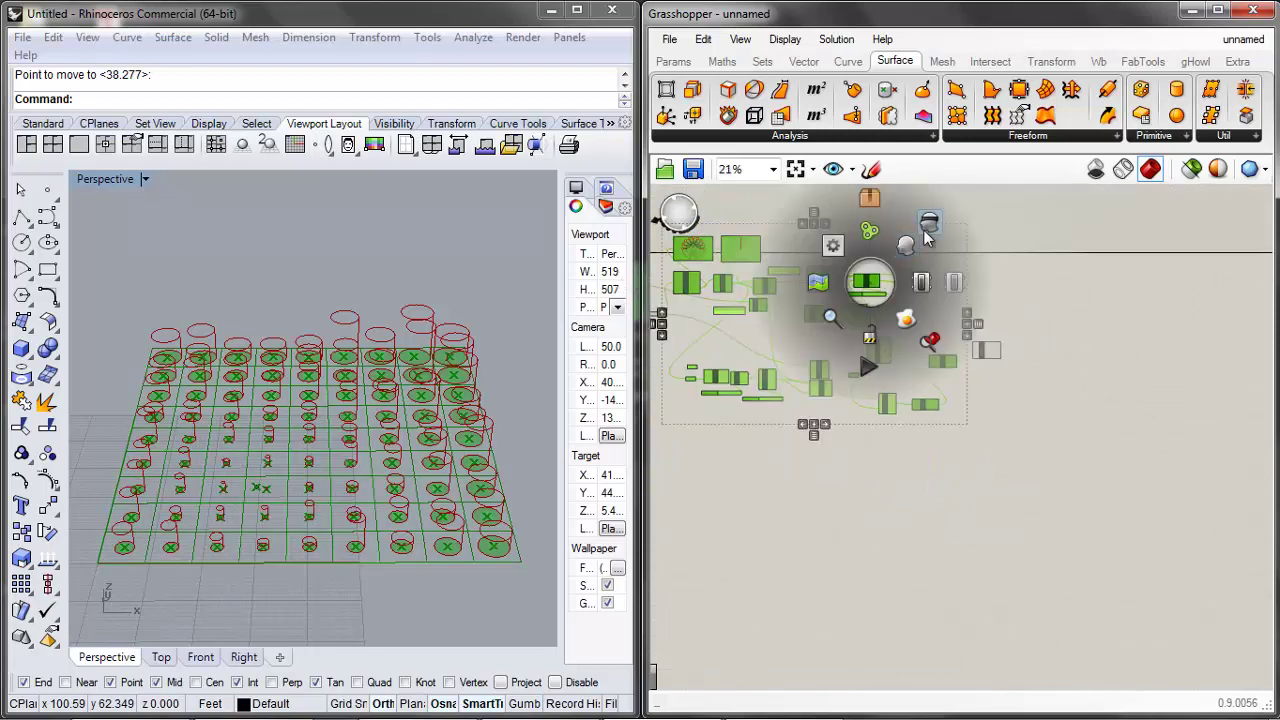
{"action": "left_click", "coordinate": [907, 245]}
Move Brep Edges up and closer to the Extrude component
{"action": "scroll", "coordinate": [486, 341], "scroll_direction": "up", "scroll_amount": 5}
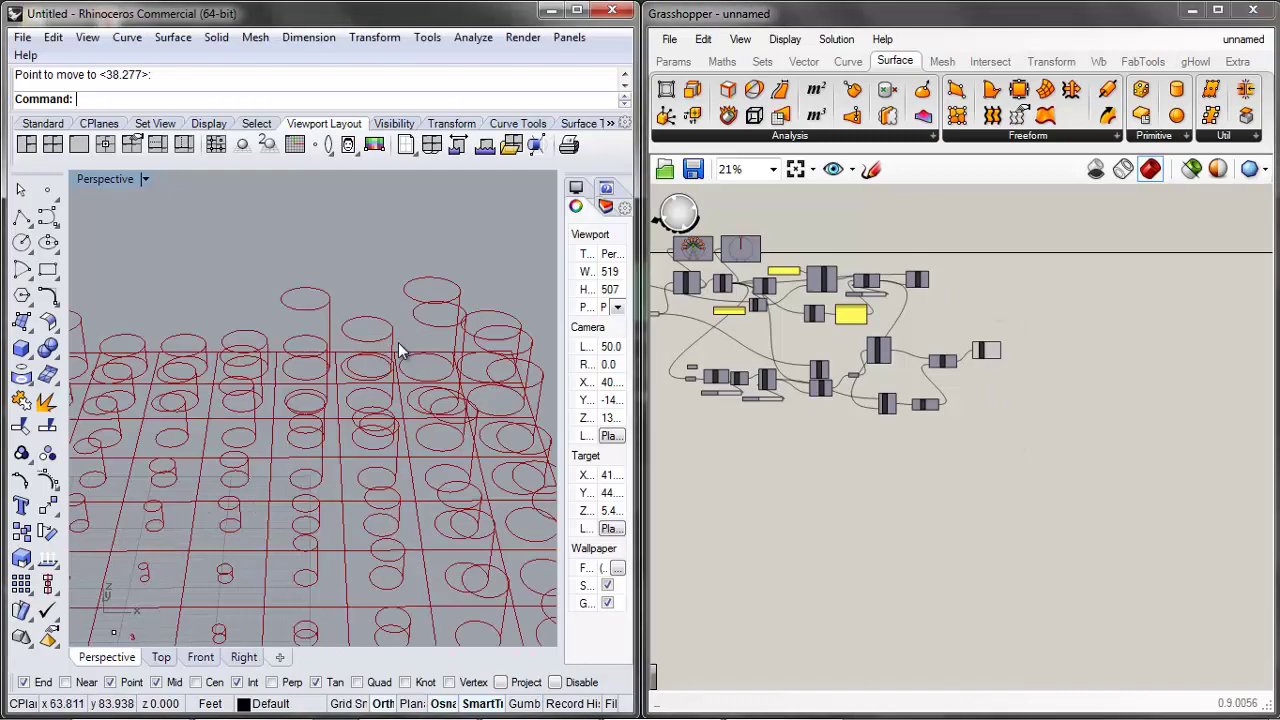
{"action": "right_click_drag", "start_coordinate": [477, 313], "coordinate": [410, 307], "text": "shift"}
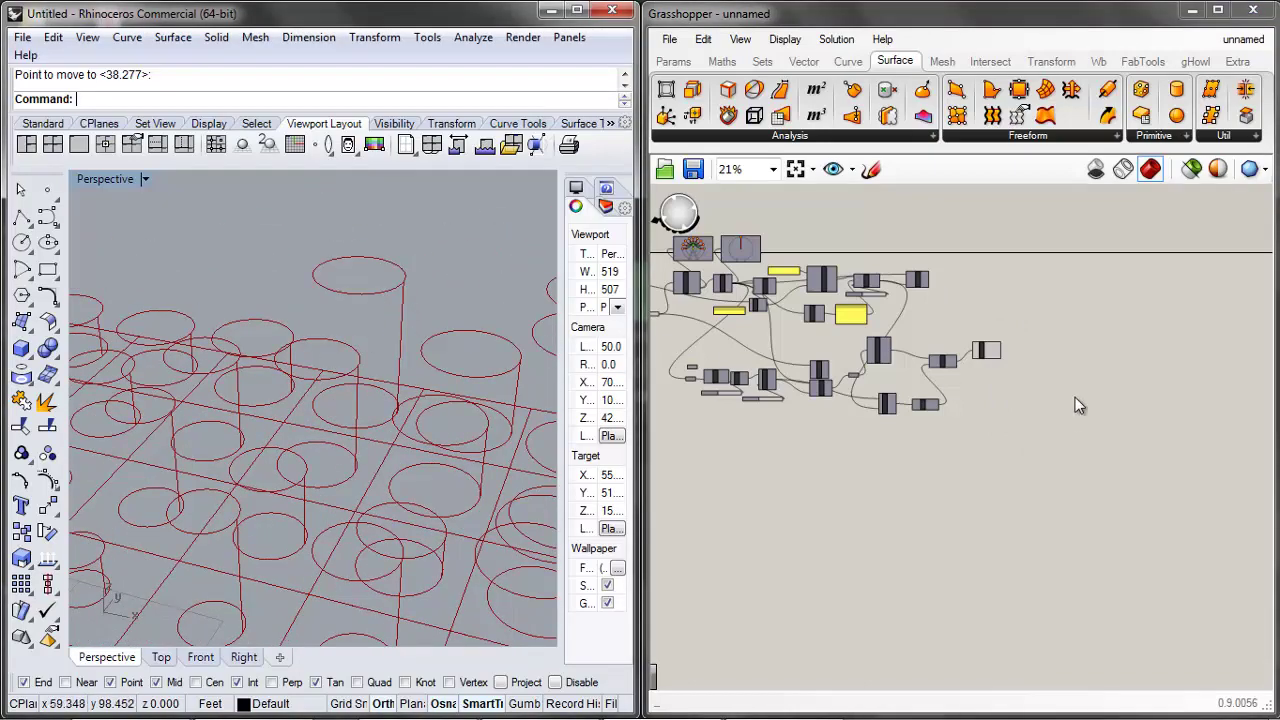
{"action": "scroll", "coordinate": [1071, 401], "scroll_direction": "up", "scroll_amount": 6}
{"action": "left_click_drag", "start_coordinate": [1083, 343], "coordinate": [1038, 301]}
{"action": "scroll", "coordinate": [1071, 297], "scroll_direction": "down", "scroll_amount": 2}
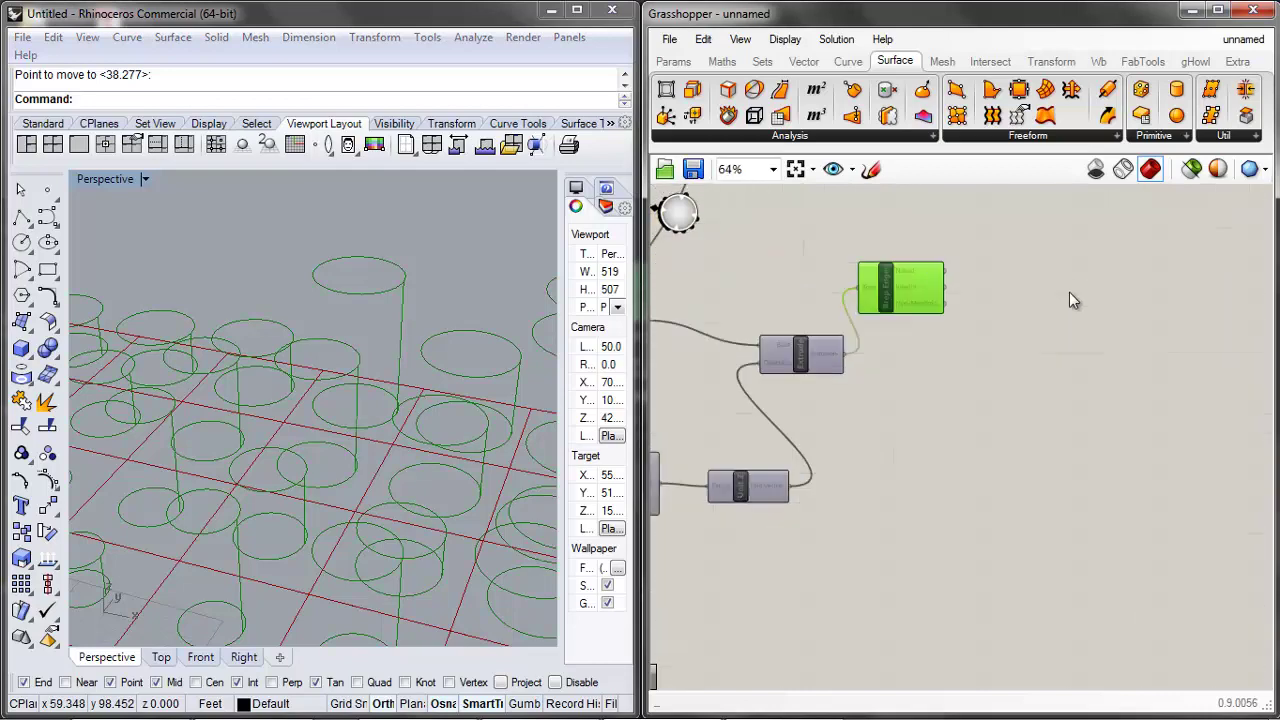
Add a Curve parameter beside Brep Edges and connect the Naked output to it
{"action": "scroll", "coordinate": [1063, 274], "scroll_direction": "up", "scroll_amount": 2}
{"action": "left_click", "coordinate": [1063, 274]}
{"action": "double_click", "coordinate": [1063, 274]}
{"action": "type", "text": "curve"}
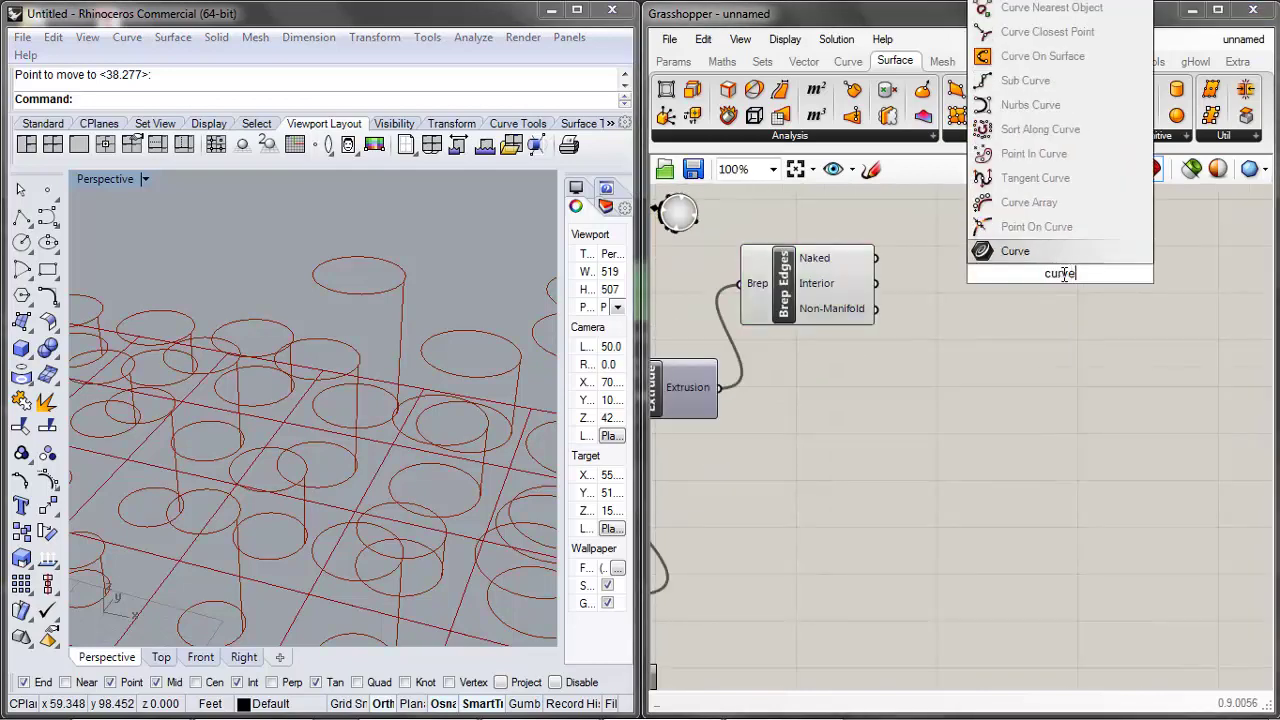
{"action": "key", "text": "Return"}
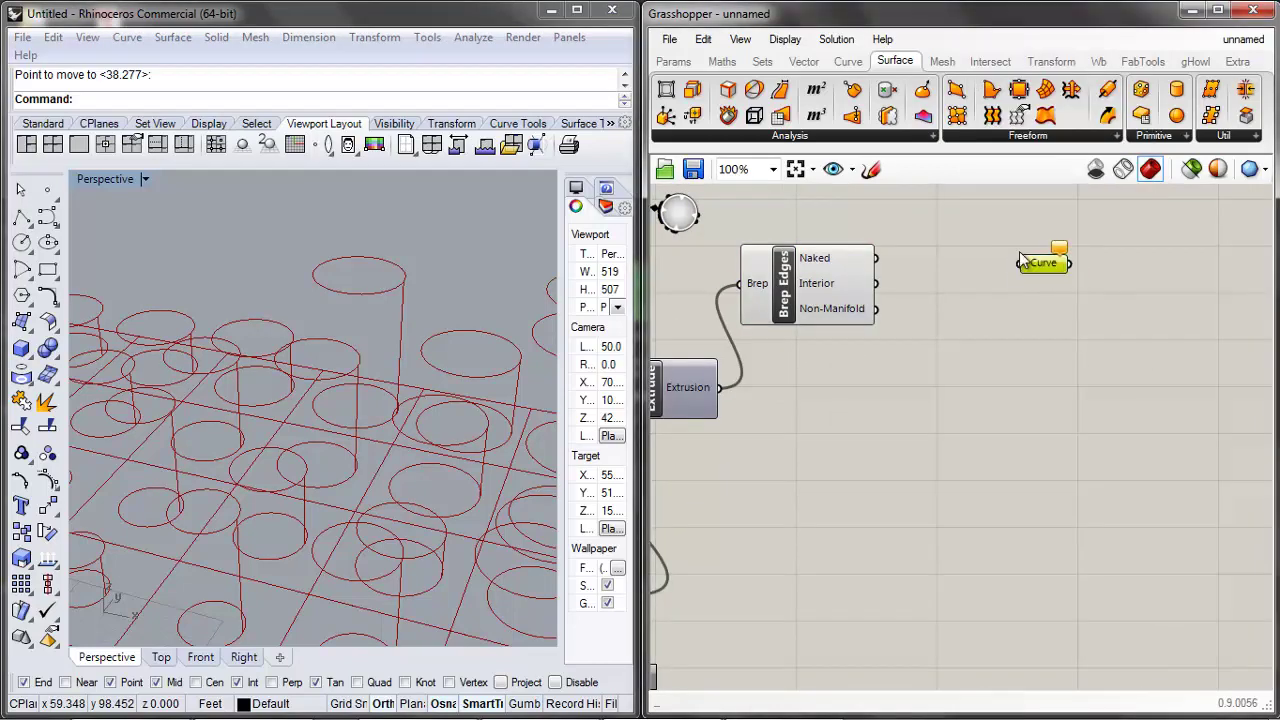
{"action": "left_click_drag", "start_coordinate": [1055, 273], "coordinate": [995, 251]}
{"action": "left_click_drag", "start_coordinate": [877, 258], "coordinate": [951, 258]}
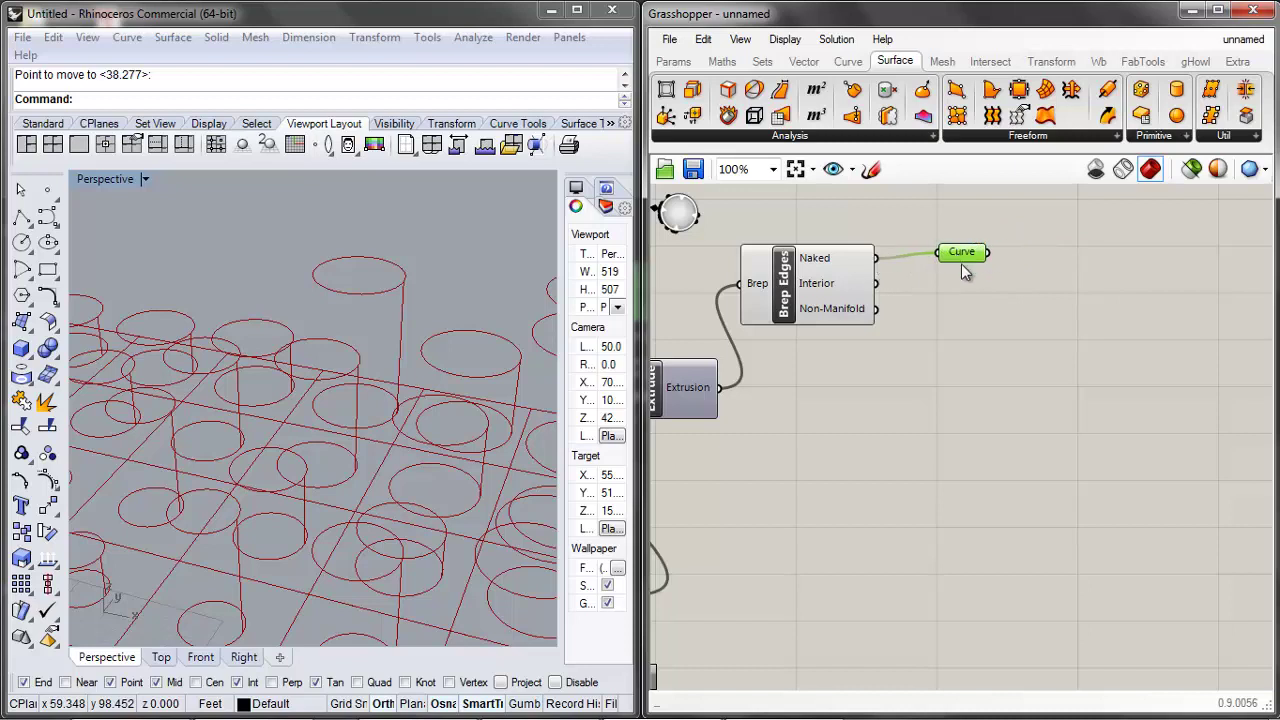
Turn off the preview of the Brep Edges component
{"action": "left_click", "coordinate": [790, 285]}
{"action": "middle_click", "coordinate": [820, 286]}
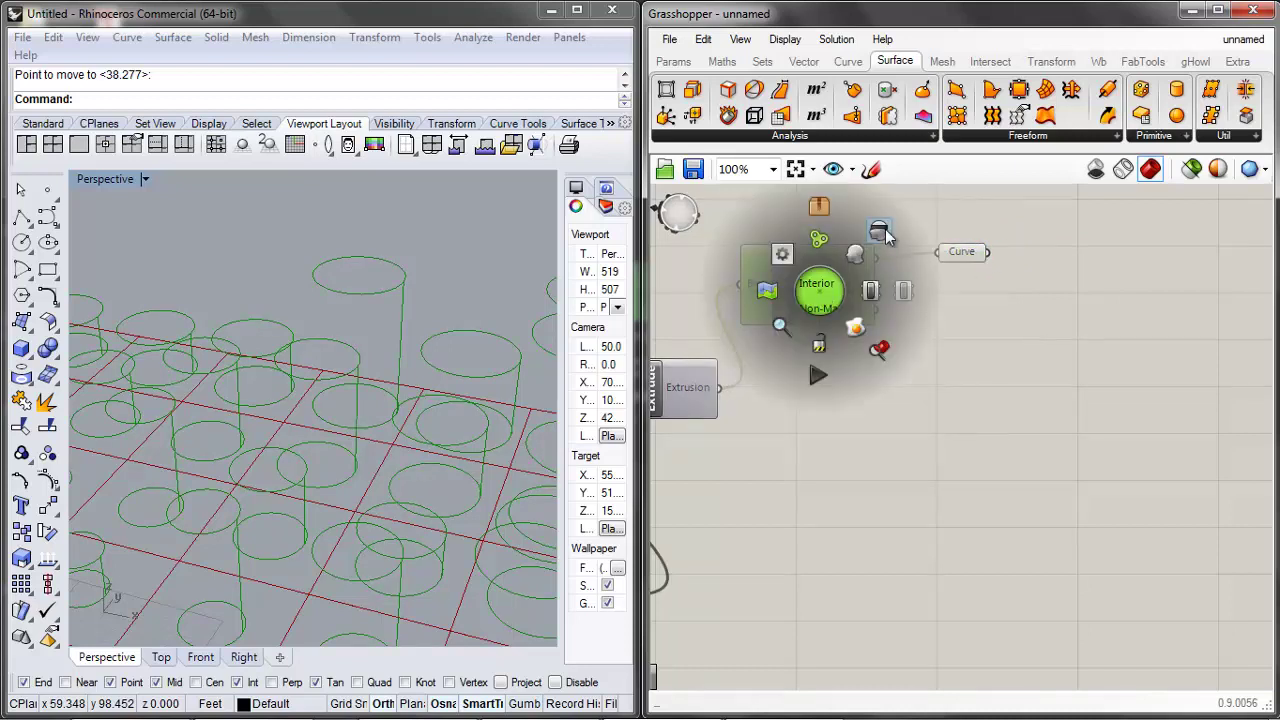
{"action": "left_click", "coordinate": [884, 250]}
Try a second Curve parameter on the Non-Manifold output, and rewire the original Curve parameter to the Interior output
{"action": "left_click_drag", "start_coordinate": [951, 245], "coordinate": [958, 300]}
{"action": "left_click_drag", "start_coordinate": [877, 284], "coordinate": [963, 313]}
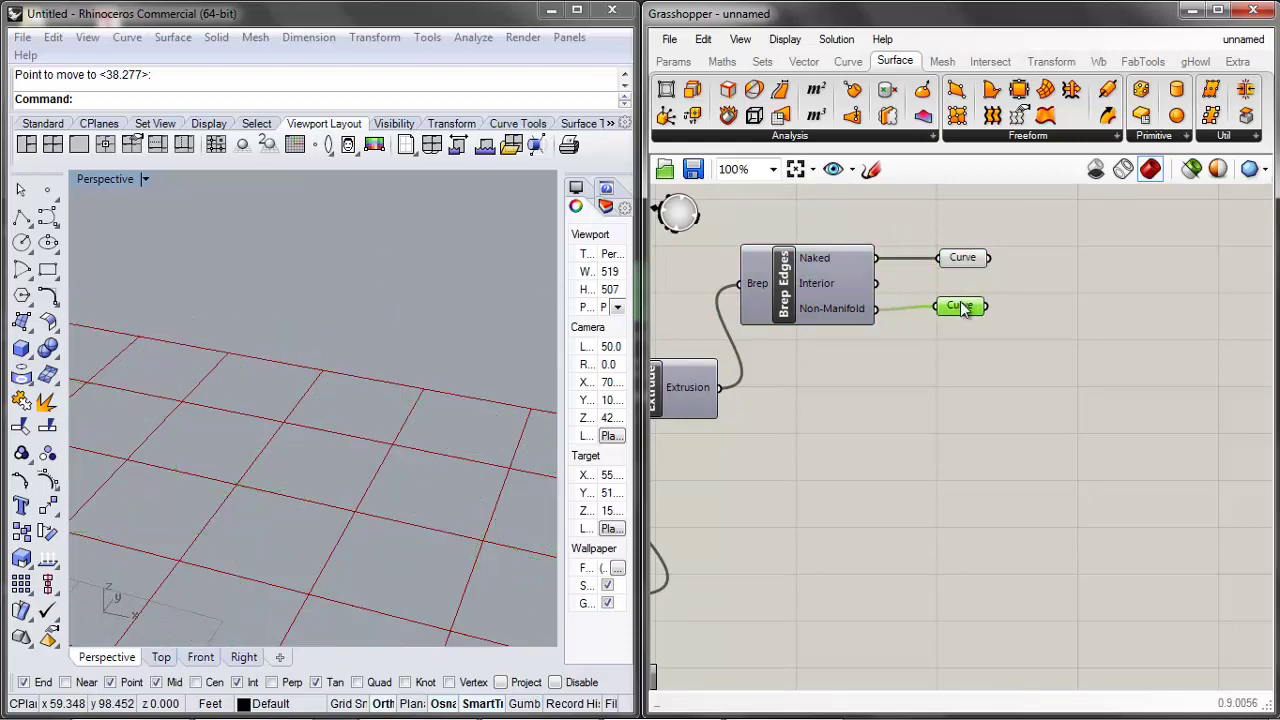
{"action": "left_click_drag", "start_coordinate": [960, 258], "coordinate": [988, 288]}
{"action": "left_click_drag", "start_coordinate": [877, 284], "coordinate": [968, 290]}
Add a Panel to the canvas beside the Curve parameter
{"action": "double_click", "coordinate": [1035, 326]}
{"action": "type", "text": "pane"}
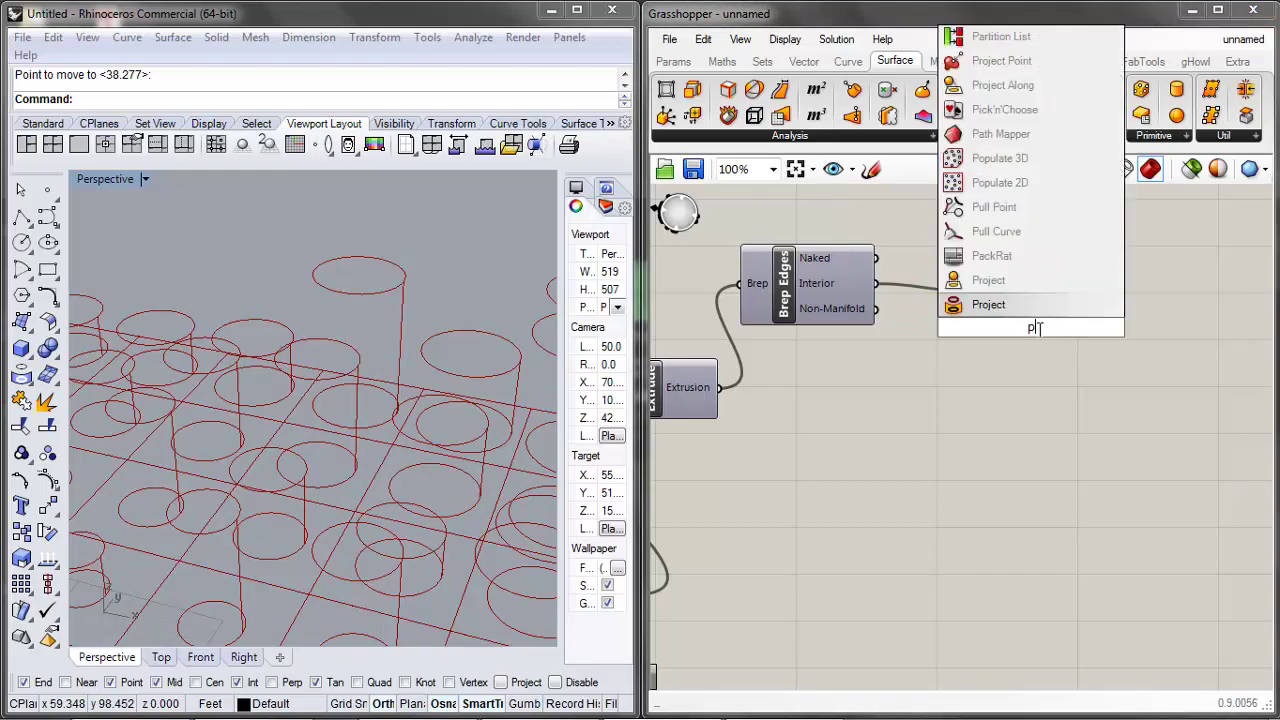
{"action": "left_click", "coordinate": [985, 231]}
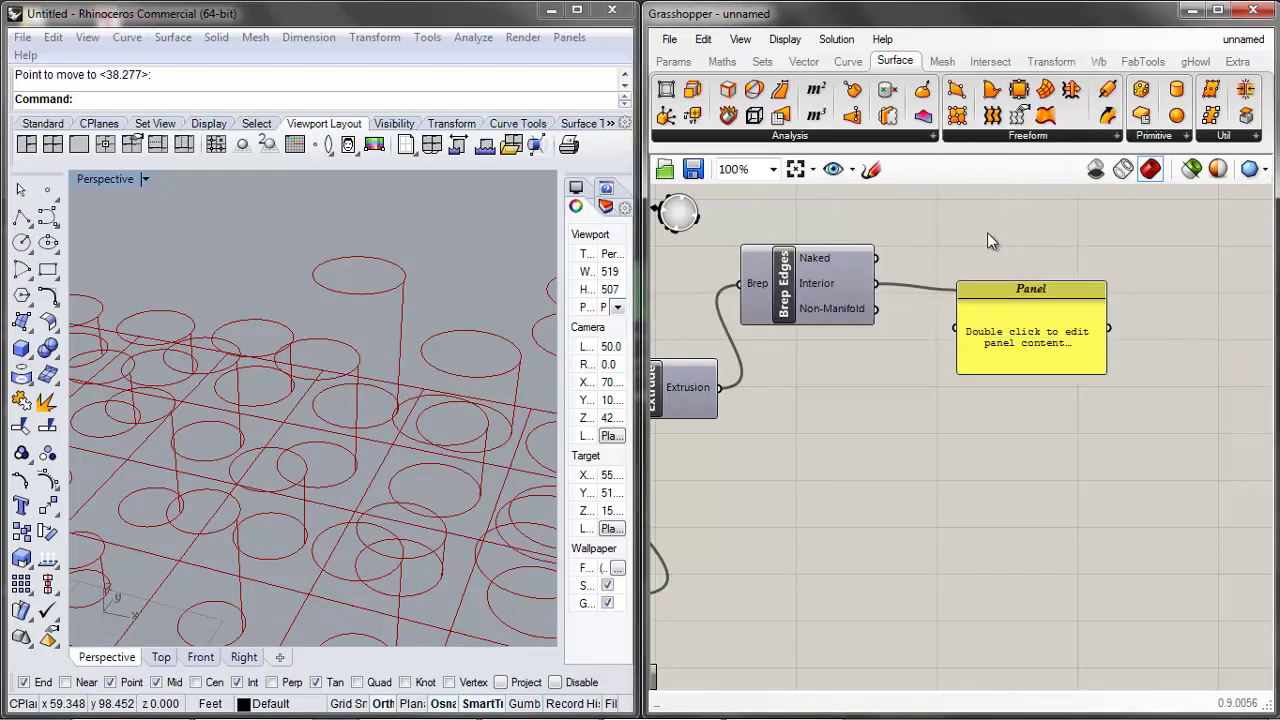
Feed the Curve parameter into the Panel and stretch the Panel to show a long run of its list entries
{"action": "left_click_drag", "start_coordinate": [1010, 300], "coordinate": [1148, 270]}
{"action": "left_click_drag", "start_coordinate": [1045, 286], "coordinate": [1083, 280]}
{"action": "left_click_drag", "start_coordinate": [1112, 322], "coordinate": [1128, 645]}
{"action": "scroll", "coordinate": [849, 436], "scroll_direction": "down", "scroll_amount": 5}
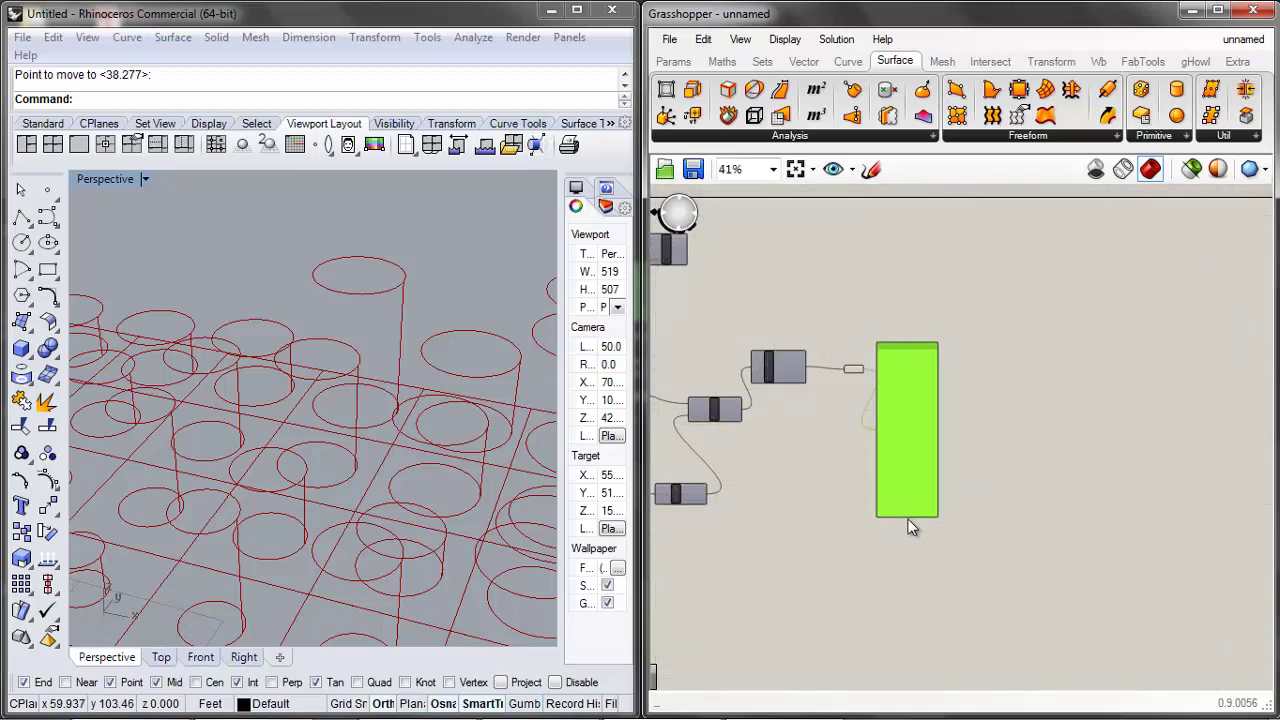
{"action": "left_click_drag", "start_coordinate": [908, 520], "coordinate": [906, 610]}
{"action": "scroll", "coordinate": [898, 479], "scroll_direction": "up", "scroll_amount": 5}
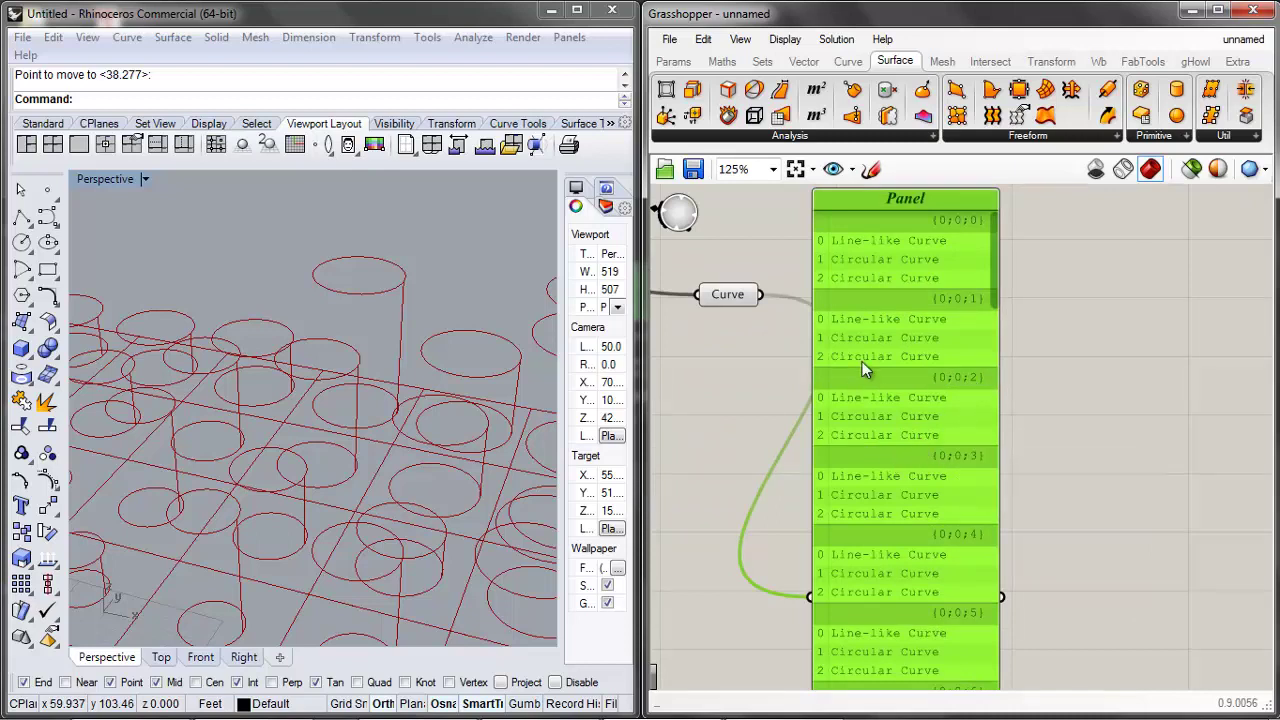
{"action": "left_click_drag", "start_coordinate": [862, 367], "coordinate": [824, 405]}
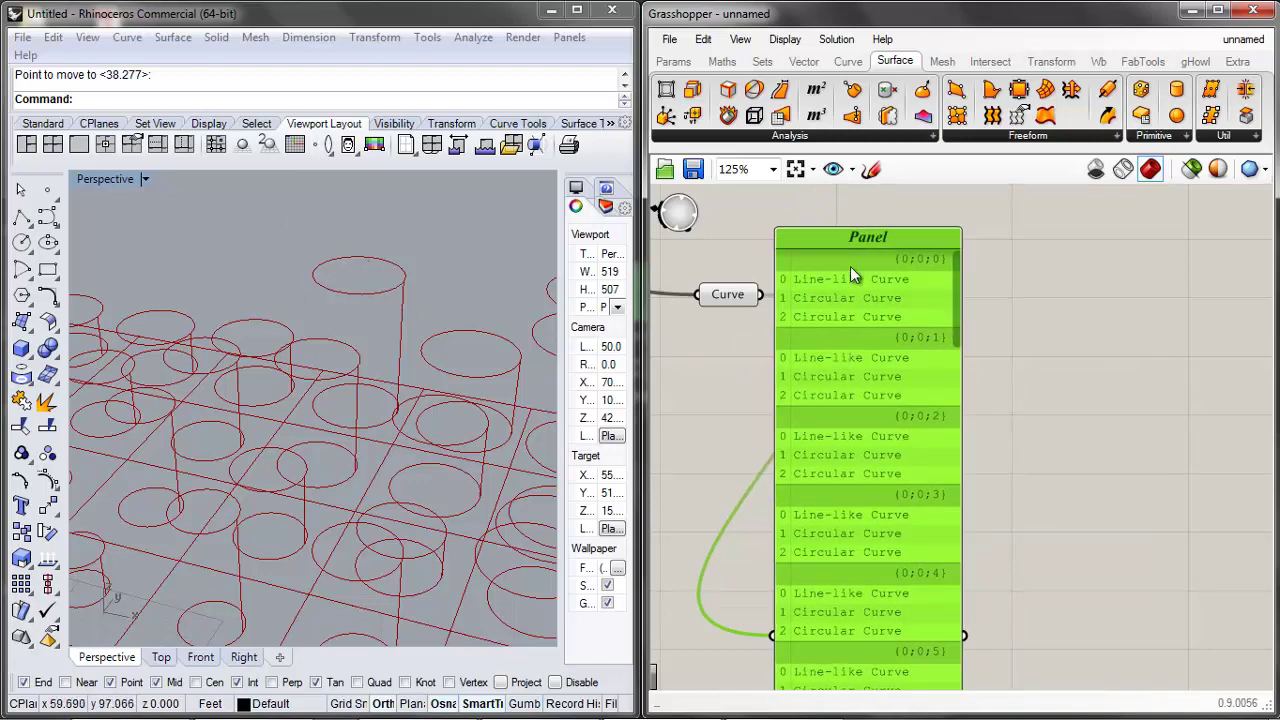
{"action": "left_click_drag", "start_coordinate": [850, 266], "coordinate": [940, 273]}
Add a Cull Index component beside the Panel and connect the Curve parameter to its List input
{"action": "left_click", "coordinate": [684, 423]}
{"action": "scroll", "coordinate": [811, 453], "scroll_direction": "down", "scroll_amount": 5}
{"action": "scroll", "coordinate": [978, 413], "scroll_direction": "up", "scroll_amount": 3}
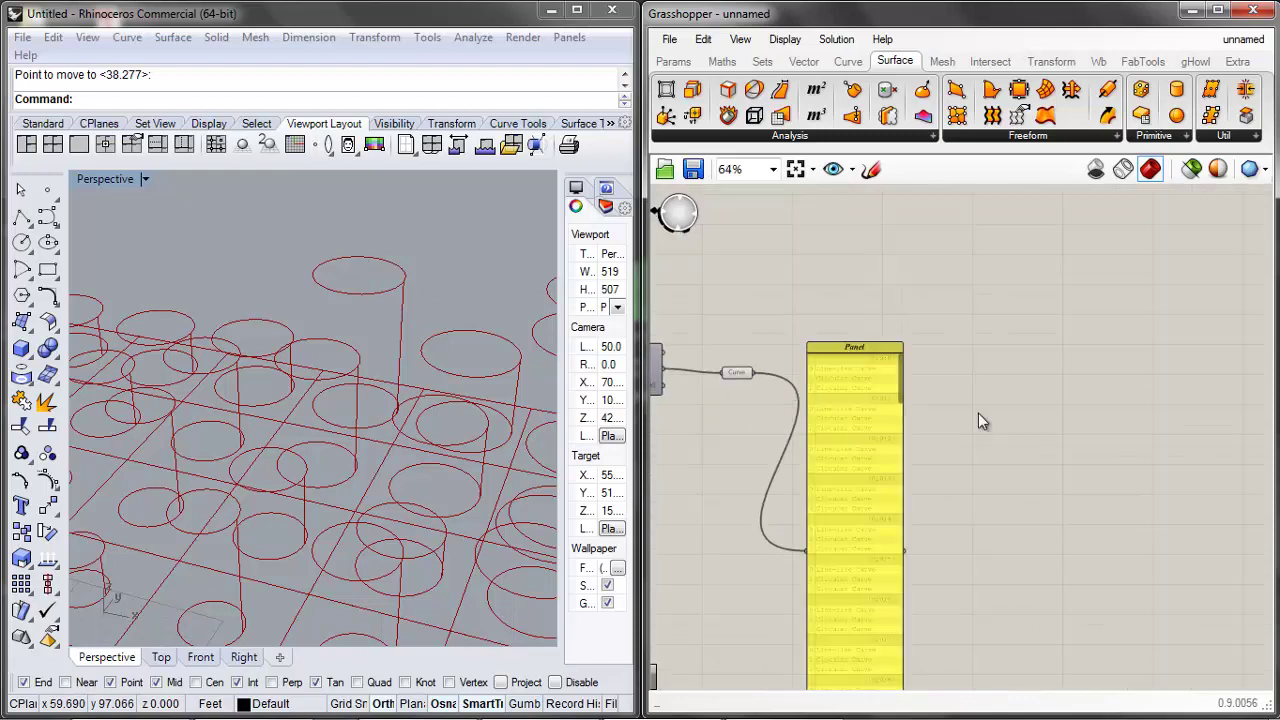
{"action": "double_click", "coordinate": [978, 413]}
{"action": "type", "text": "cull"}
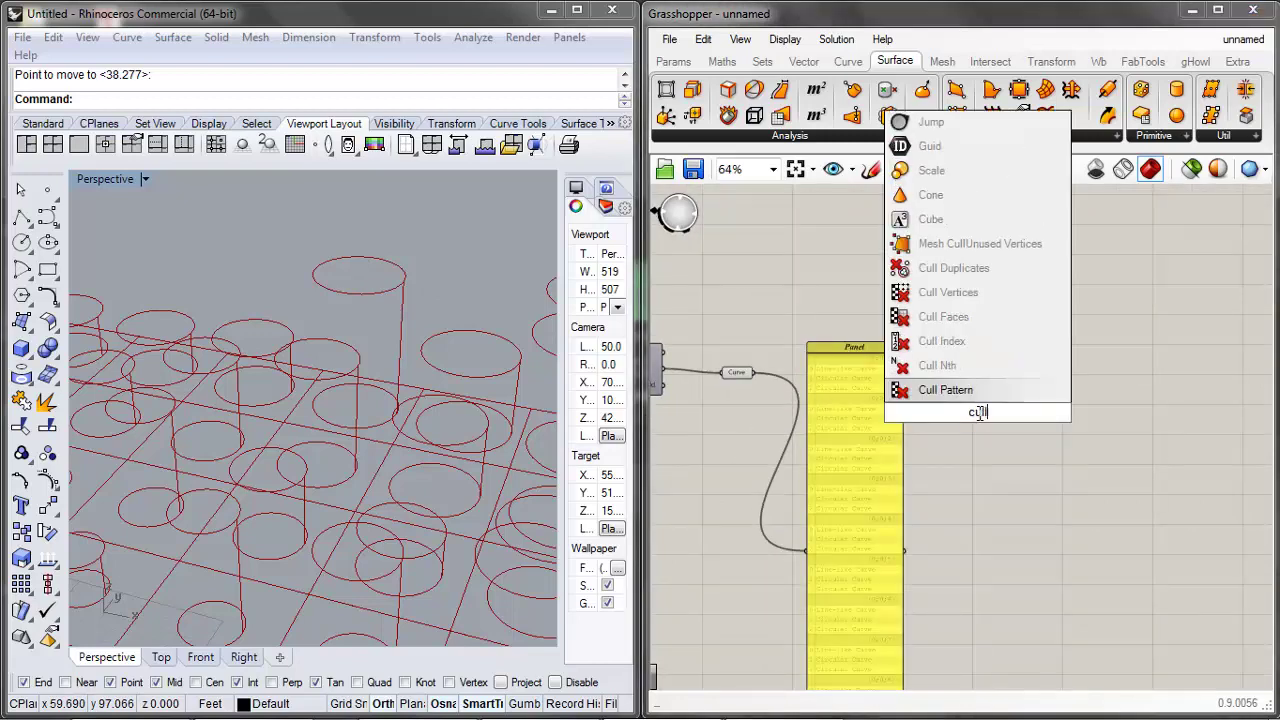
{"action": "left_click", "coordinate": [935, 347]}
{"action": "scroll", "coordinate": [931, 424], "scroll_direction": "up", "scroll_amount": 2}
{"action": "scroll", "coordinate": [931, 422], "scroll_direction": "up", "scroll_amount": 1}
{"action": "left_click", "coordinate": [1022, 415]}
{"action": "scroll", "coordinate": [912, 577], "scroll_direction": "down", "scroll_amount": 2}
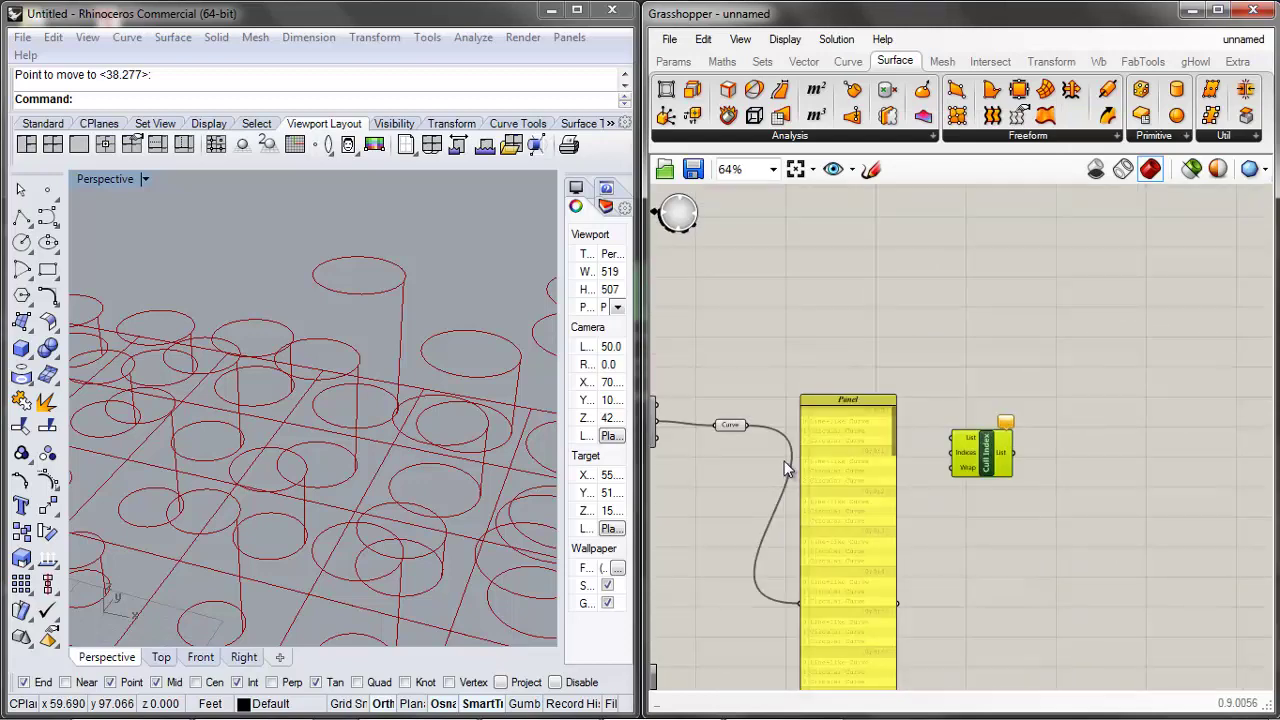
{"action": "left_click_drag", "start_coordinate": [752, 428], "coordinate": [953, 438]}
{"action": "scroll", "coordinate": [960, 455], "scroll_direction": "up", "scroll_amount": 3}
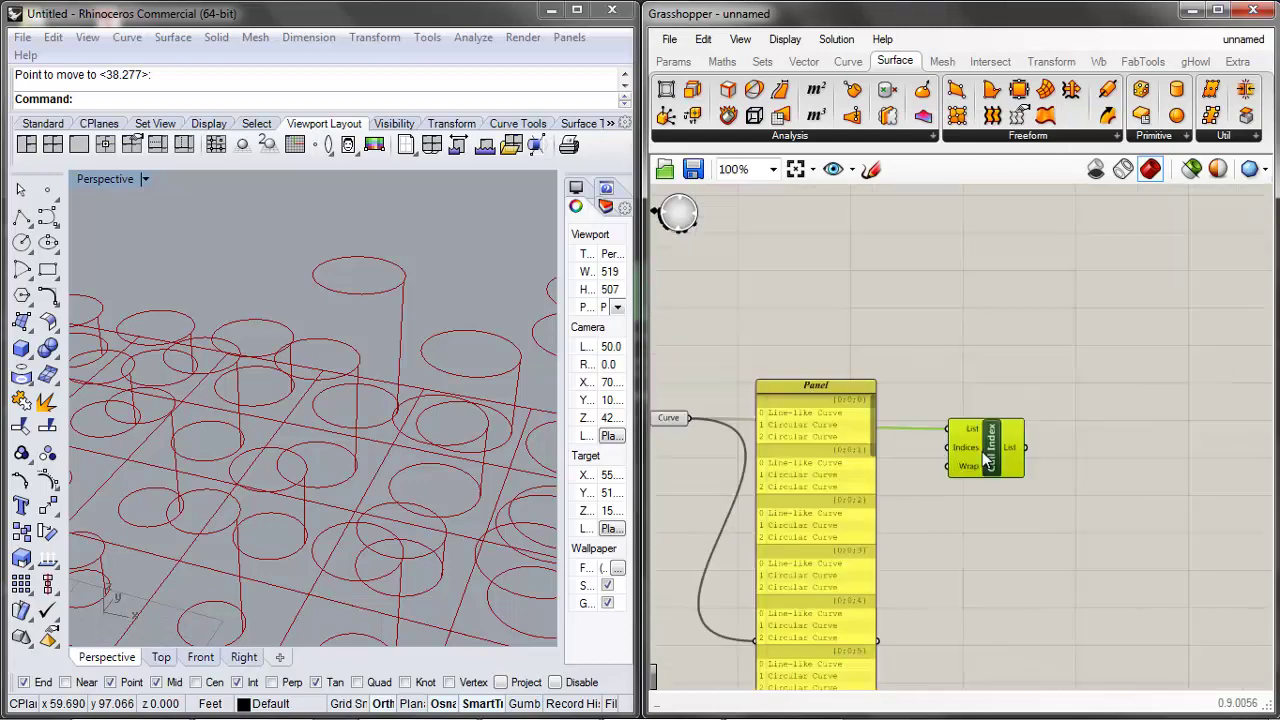
{"action": "scroll", "coordinate": [733, 429], "scroll_direction": "down", "scroll_amount": 3}
{"action": "scroll", "coordinate": [750, 422], "scroll_direction": "up", "scroll_amount": 3}
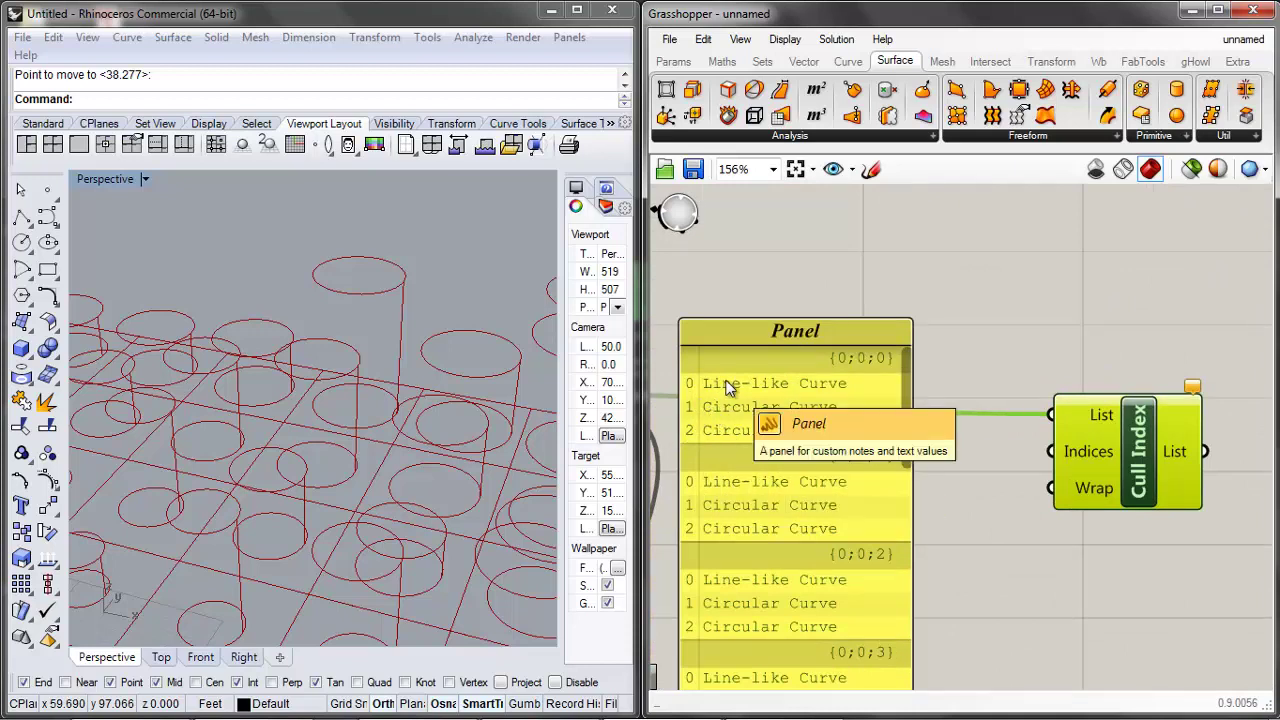
{"action": "left_click", "coordinate": [975, 385]}
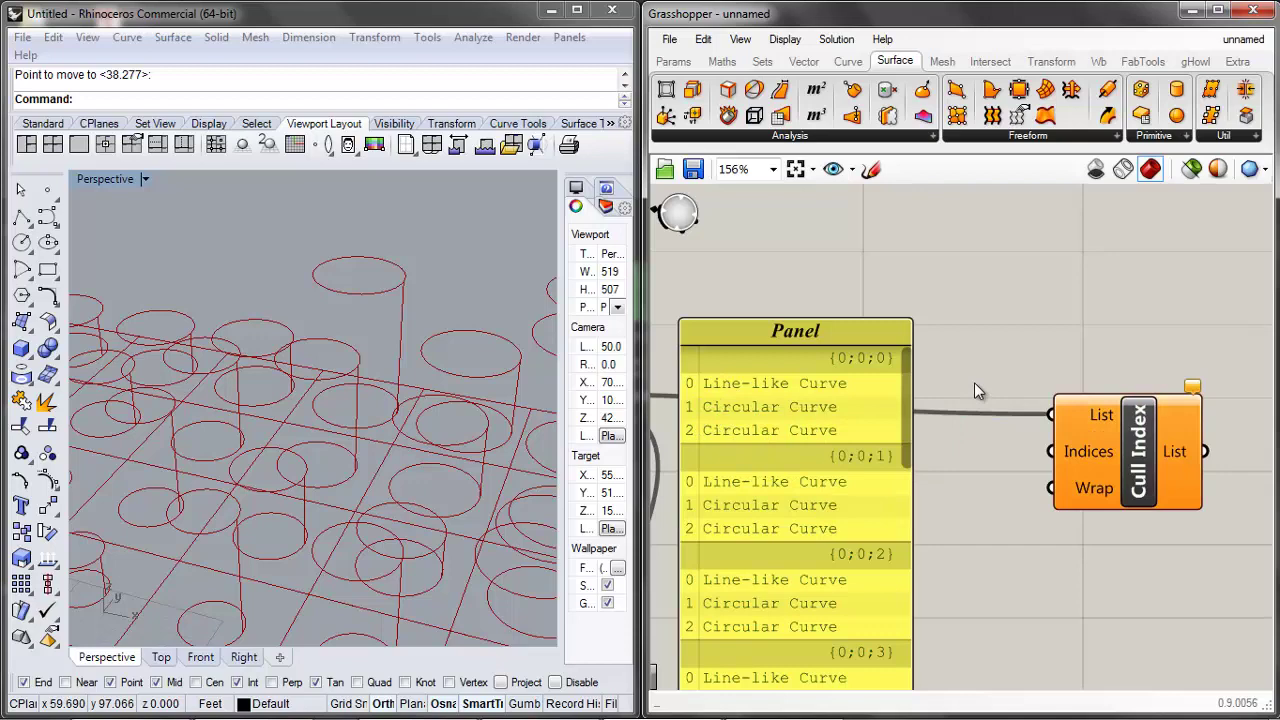
{"action": "double_click", "coordinate": [991, 504]}
{"action": "type", "text": "n"}
{"action": "left_click", "coordinate": [1020, 532]}
Copy the upstream Number Slider with value 13 beside Cull Index and connect the copy to the Indices input
{"action": "scroll", "coordinate": [1083, 488], "scroll_direction": "down", "scroll_amount": 9}
{"action": "scroll", "coordinate": [717, 531], "scroll_direction": "up", "scroll_amount": 8}
{"action": "left_click", "coordinate": [730, 531]}
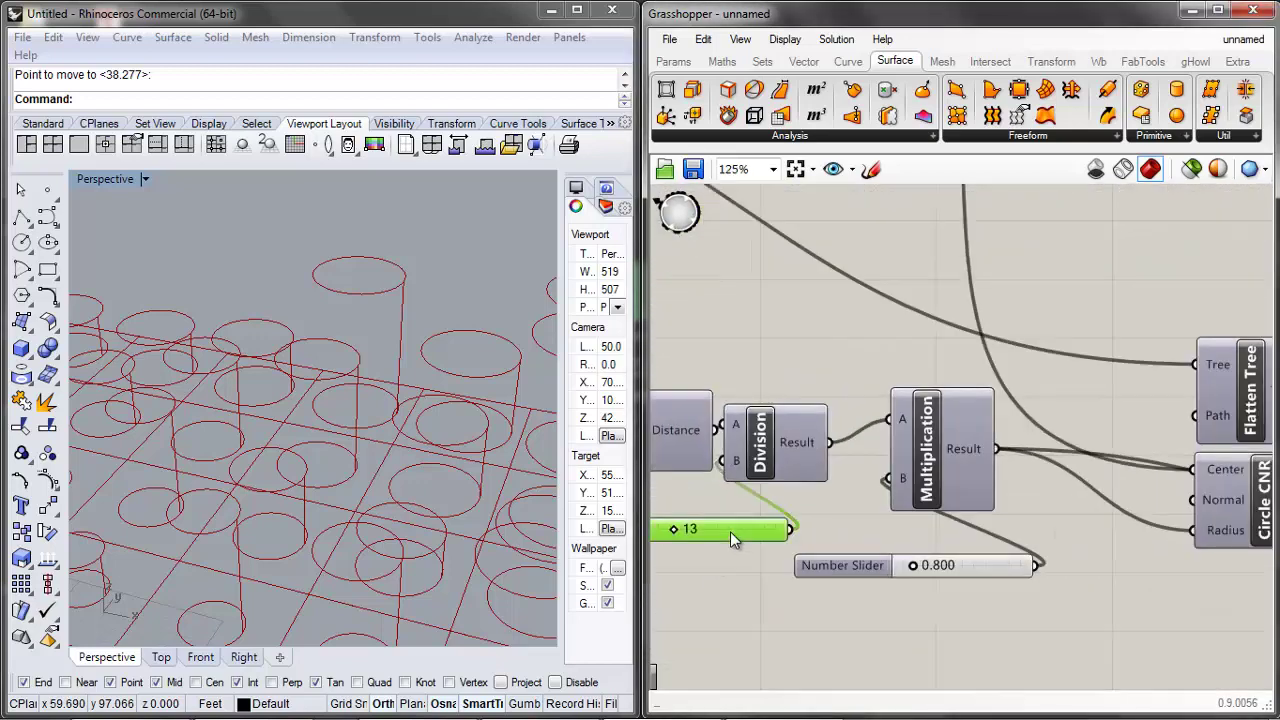
{"action": "scroll", "coordinate": [704, 532], "scroll_direction": "down", "scroll_amount": 8}
{"action": "scroll", "coordinate": [960, 540], "scroll_direction": "up", "scroll_amount": 7}
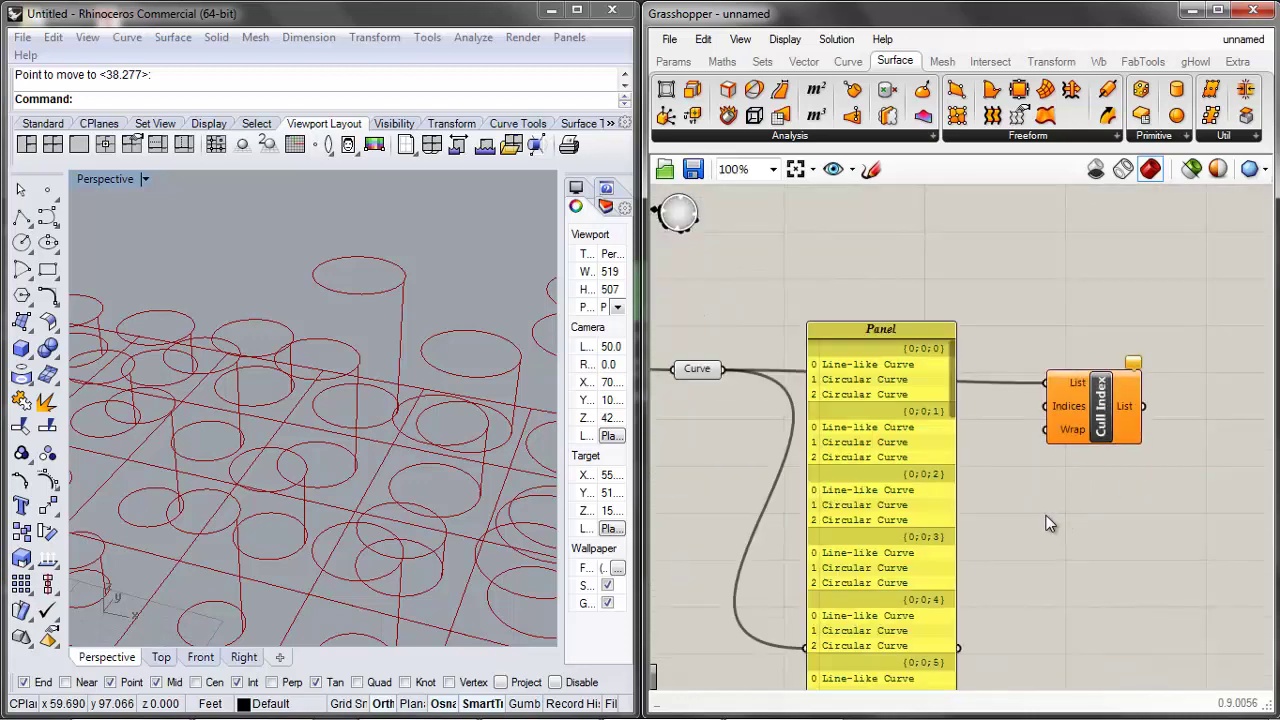
{"action": "scroll", "coordinate": [1040, 470], "scroll_direction": "down", "scroll_amount": 7}
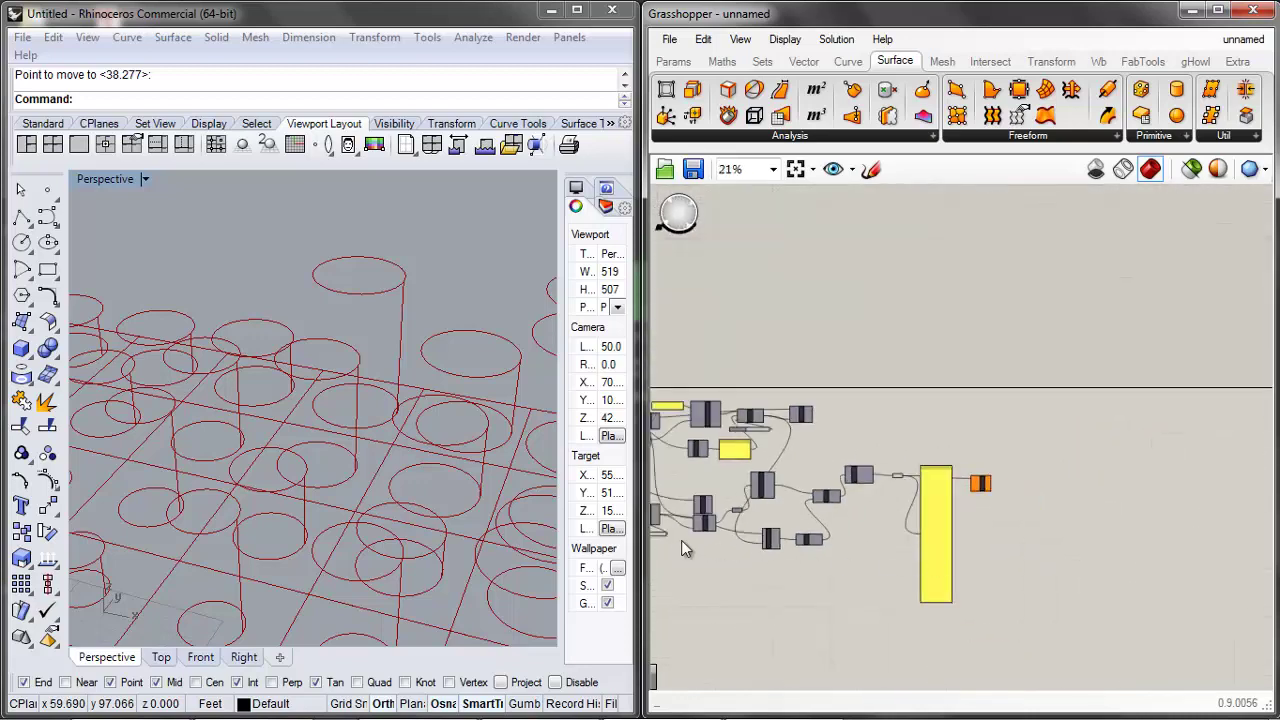
{"action": "scroll", "coordinate": [689, 548], "scroll_direction": "up", "scroll_amount": 3}
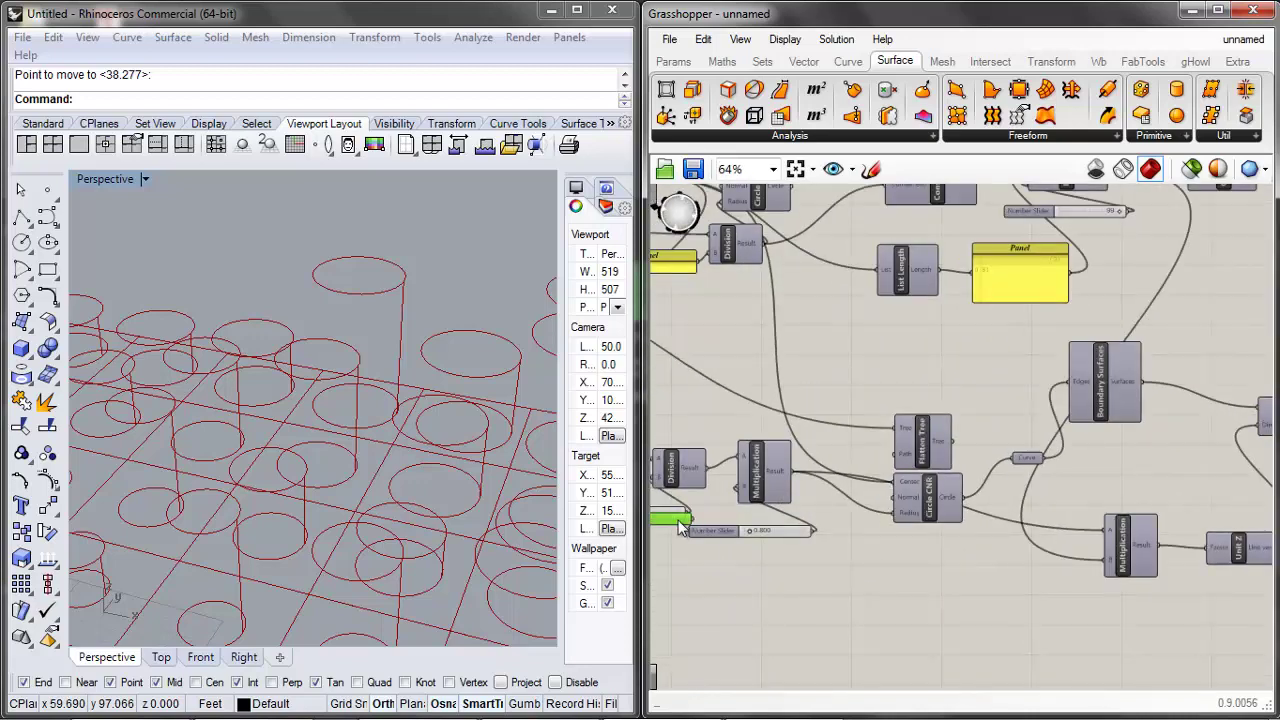
{"action": "scroll", "coordinate": [779, 495], "scroll_direction": "down", "scroll_amount": 4}
{"action": "scroll", "coordinate": [928, 469], "scroll_direction": "up", "scroll_amount": 8}
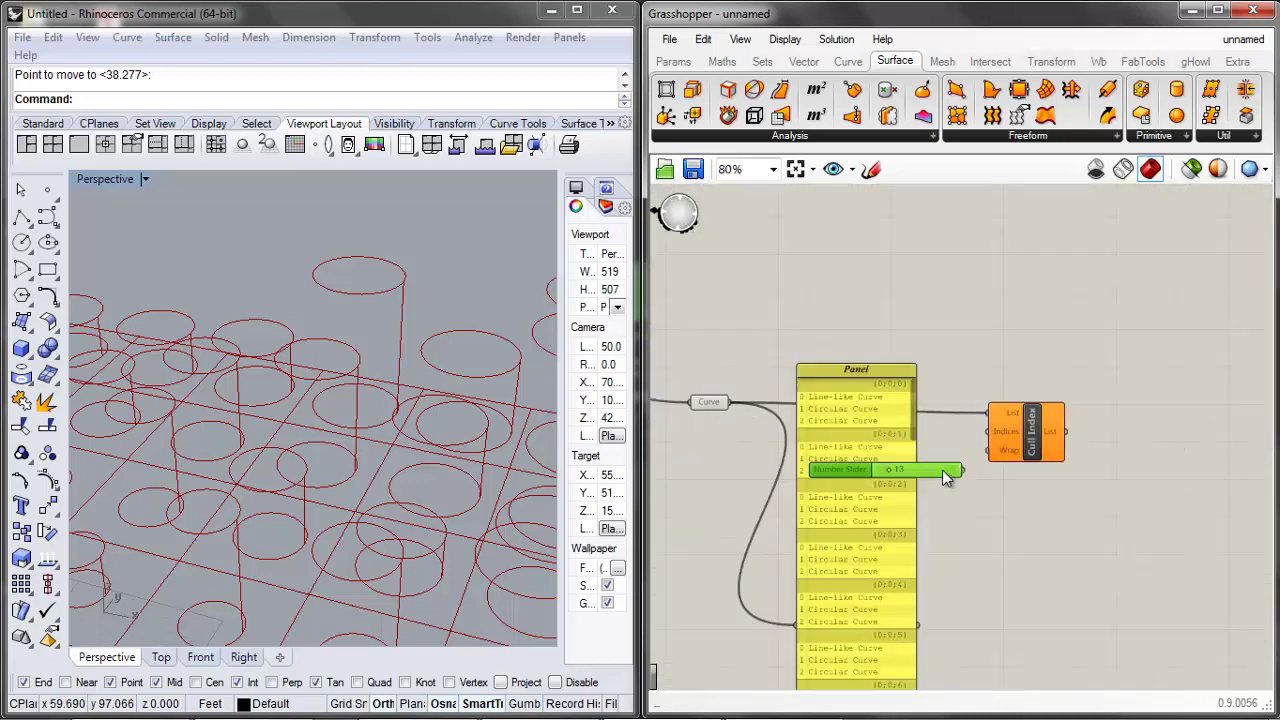
{"action": "left_click_drag", "start_coordinate": [960, 461], "coordinate": [997, 421]}
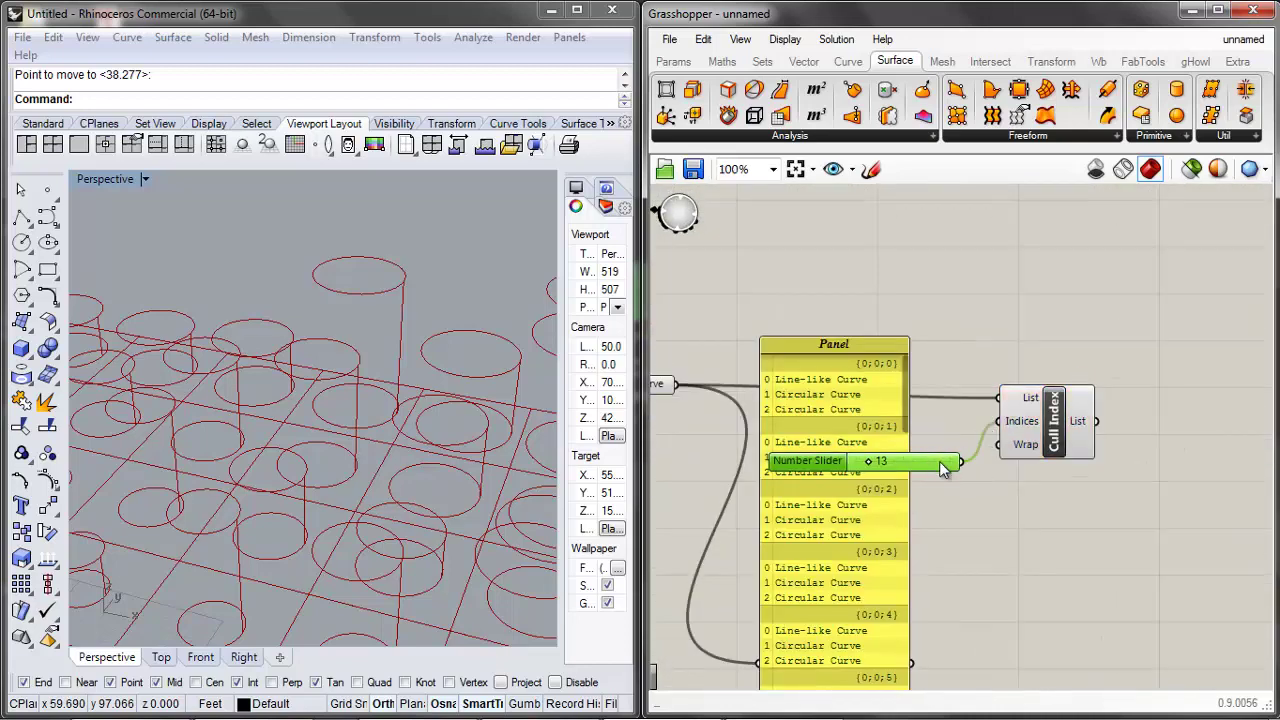
Arrange Cull Index and its Number Slider beside the Panel, and set the culling index to 0 while highlighting the output
{"action": "left_click_drag", "start_coordinate": [896, 466], "coordinate": [958, 527]}
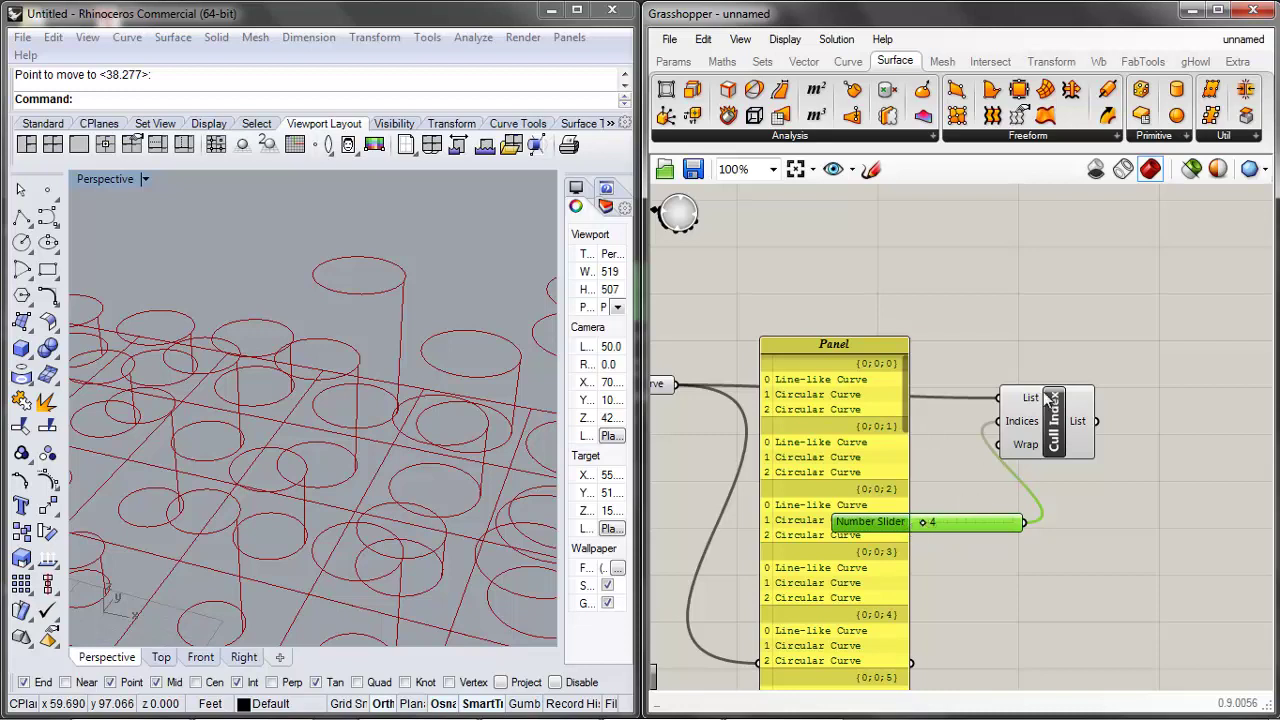
{"action": "left_click", "coordinate": [1038, 422]}
{"action": "mouse_move", "coordinate": [1036, 424]}
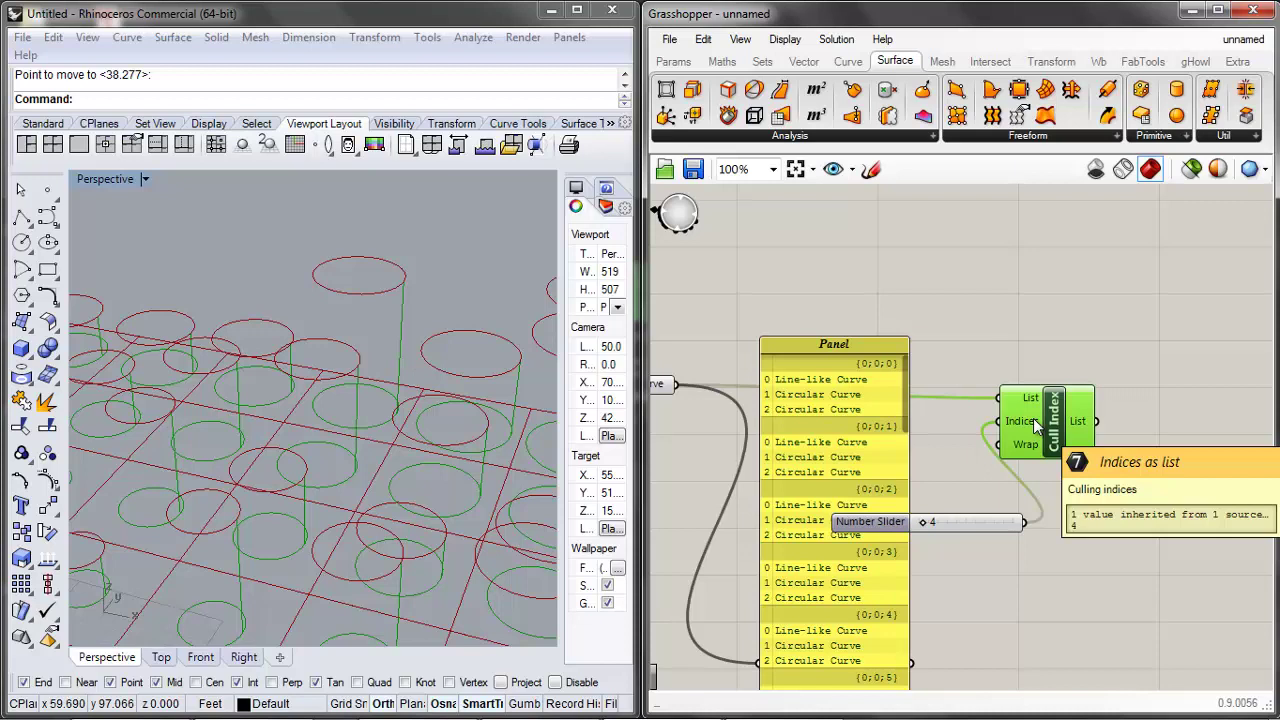
{"action": "left_click_drag", "start_coordinate": [1043, 428], "coordinate": [1101, 481]}
{"action": "left_click_drag", "start_coordinate": [993, 524], "coordinate": [1033, 572]}
{"action": "left_click_drag", "start_coordinate": [1108, 487], "coordinate": [1017, 484]}
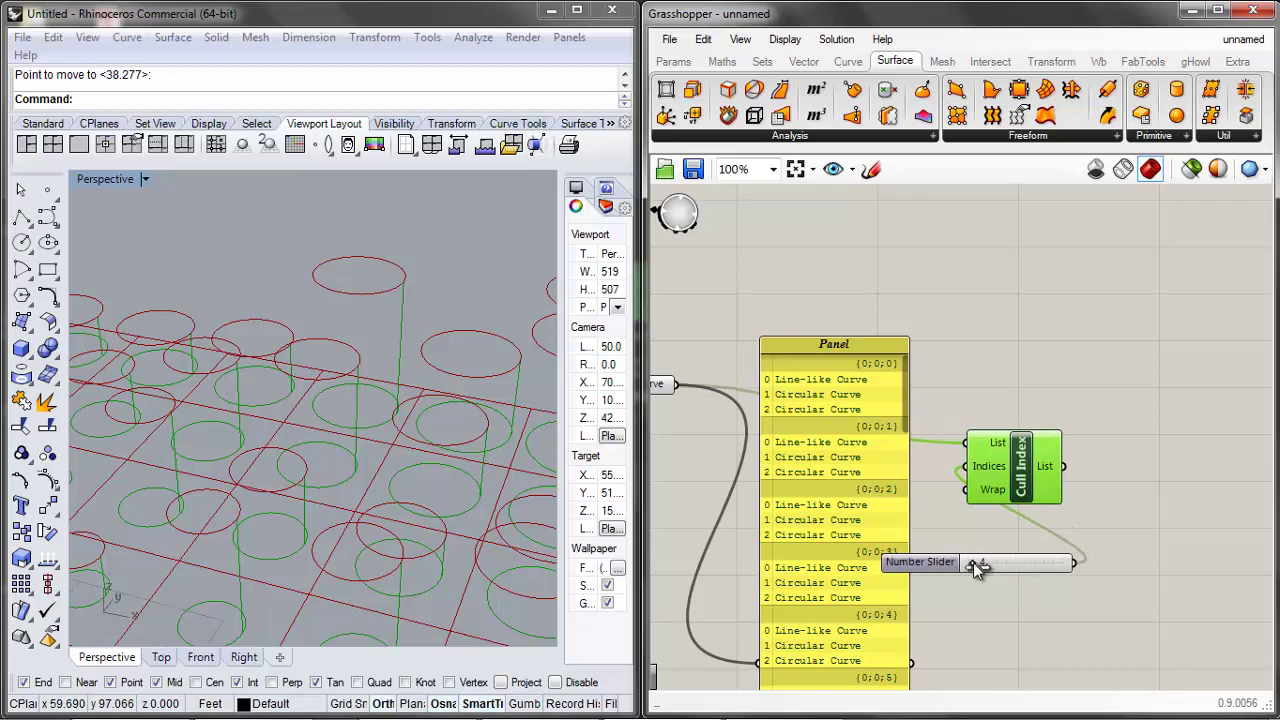
{"action": "left_click_drag", "start_coordinate": [973, 562], "coordinate": [966, 562]}
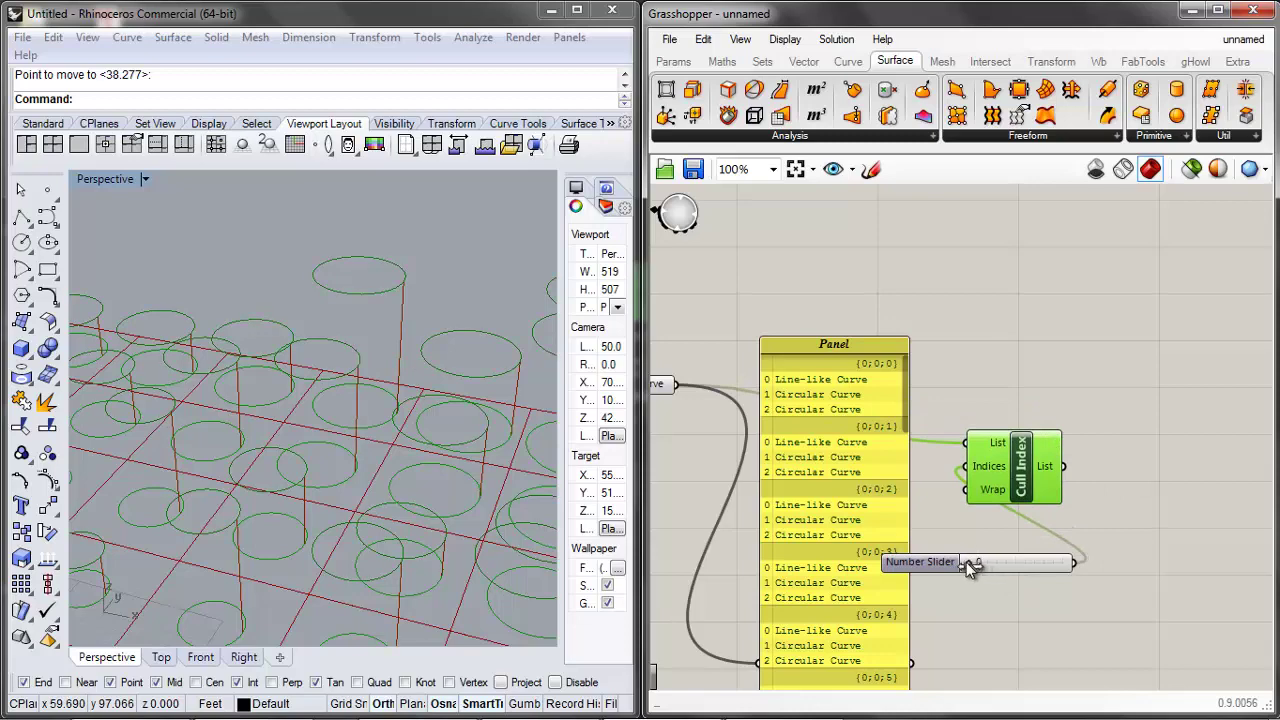
{"action": "left_click_drag", "start_coordinate": [1018, 448], "coordinate": [1041, 485]}
{"action": "left_click", "coordinate": [1027, 413]}
{"action": "scroll", "coordinate": [1027, 413], "scroll_direction": "up", "scroll_amount": 1}
{"action": "right_click_drag", "start_coordinate": [1079, 560], "coordinate": [1052, 513]}
{"action": "left_click", "coordinate": [1012, 498]}
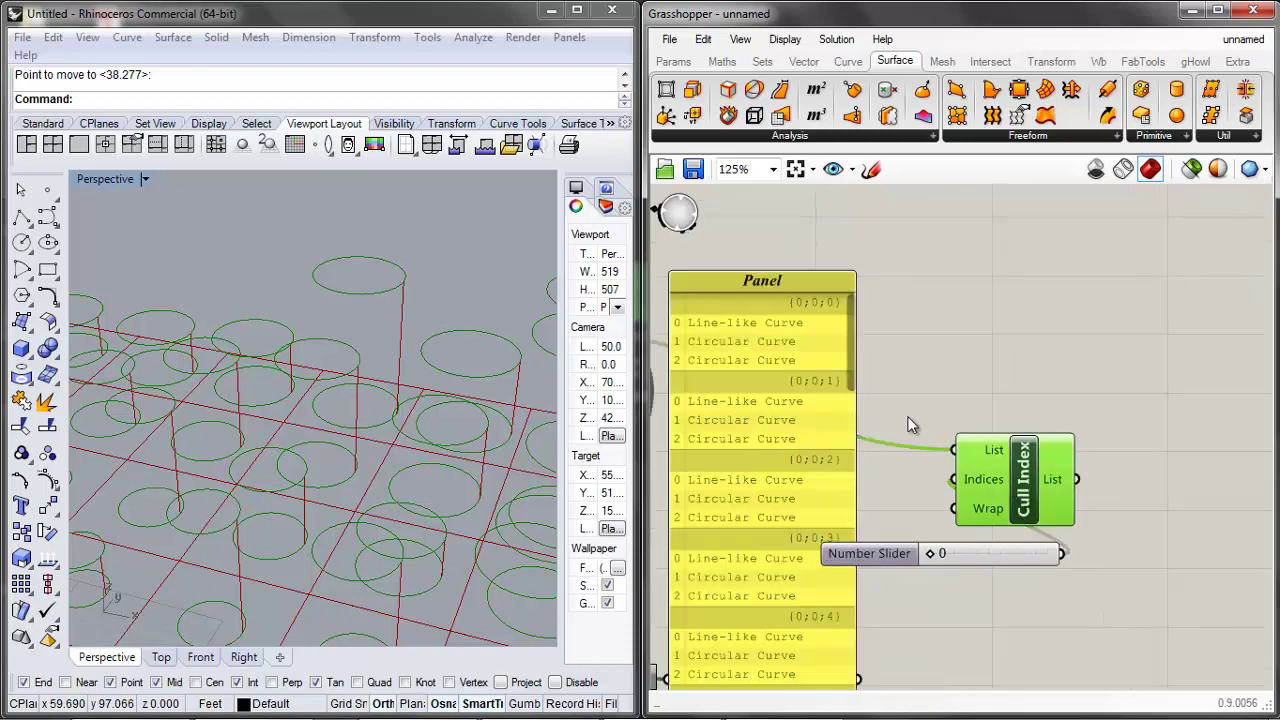
Duplicate Cull Index together with its Number Slider, and connect the first Cull Index's output to the duplicate's List input
{"action": "scroll", "coordinate": [910, 419], "scroll_direction": "down", "scroll_amount": 1}
{"action": "right_click_drag", "start_coordinate": [1189, 488], "coordinate": [1061, 452]}
{"action": "left_click", "coordinate": [920, 449]}
{"action": "left_click_drag", "start_coordinate": [970, 402], "coordinate": [853, 538]}
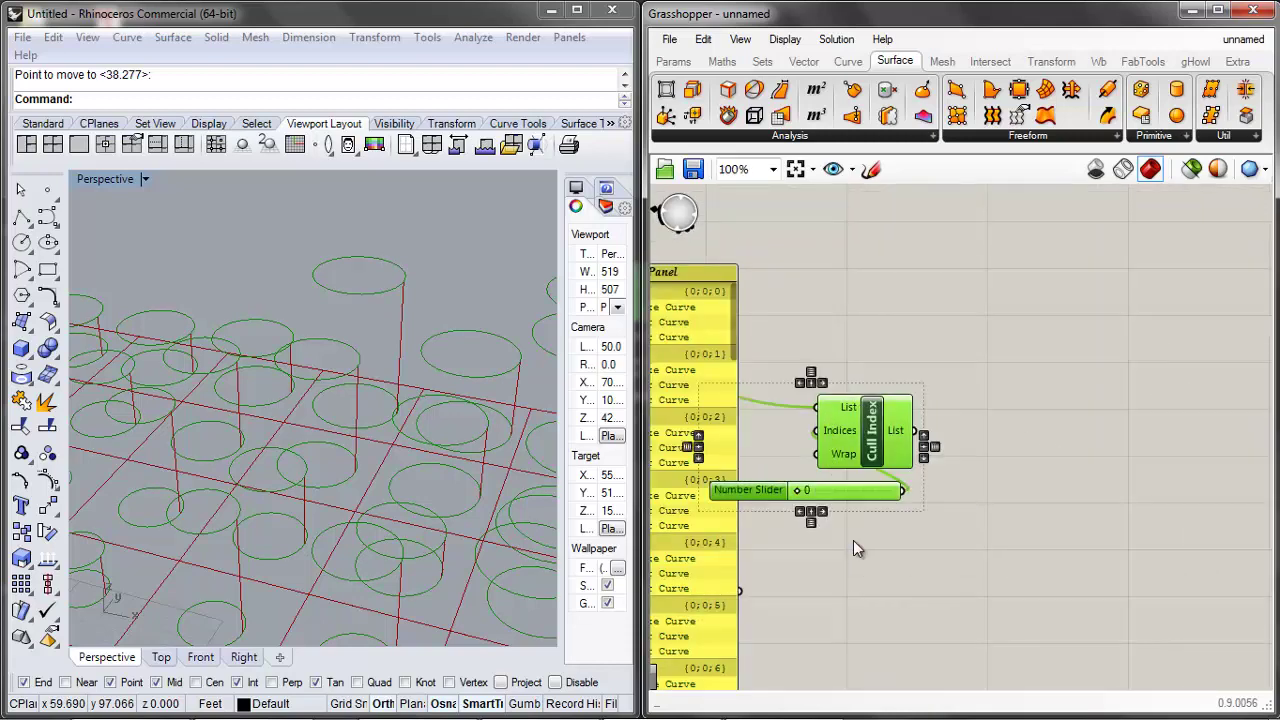
{"action": "key", "text": "ctrl+c"}
{"action": "key", "text": "ctrl+v"}
{"action": "left_click_drag", "start_coordinate": [876, 465], "coordinate": [1060, 469]}
{"action": "left_click", "coordinate": [965, 448]}
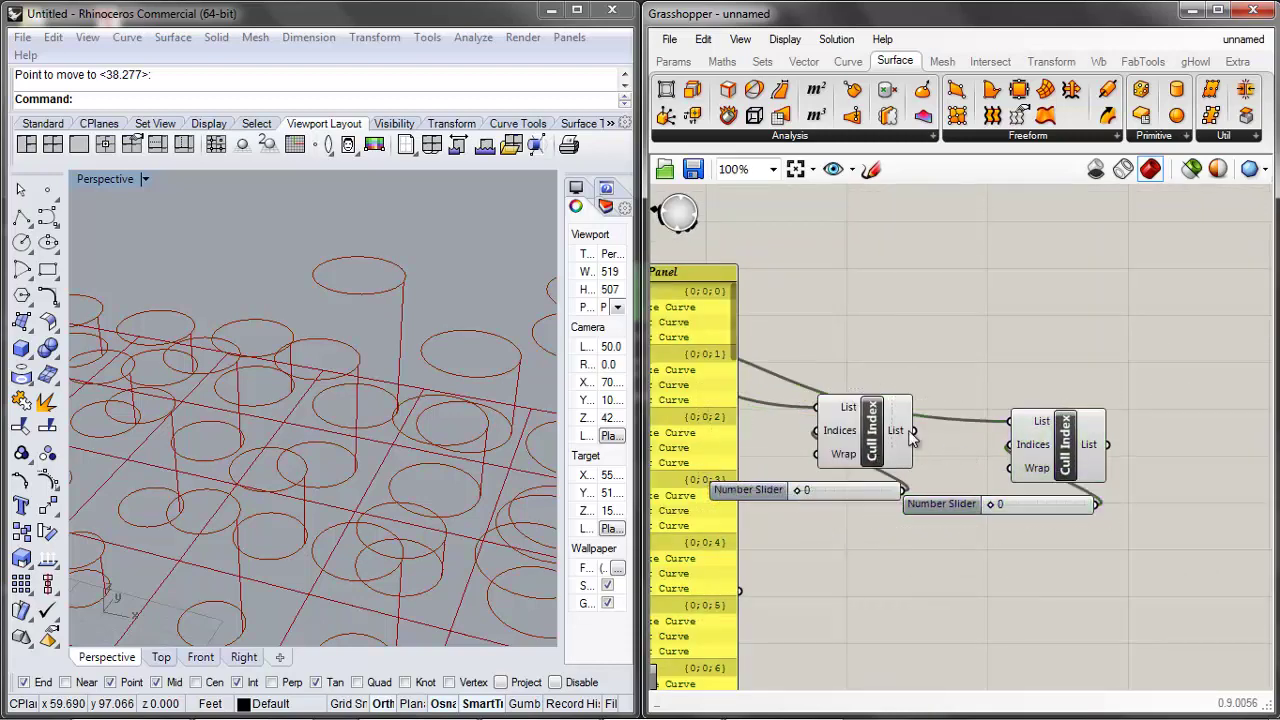
{"action": "left_click_drag", "start_coordinate": [925, 437], "coordinate": [1010, 421]}
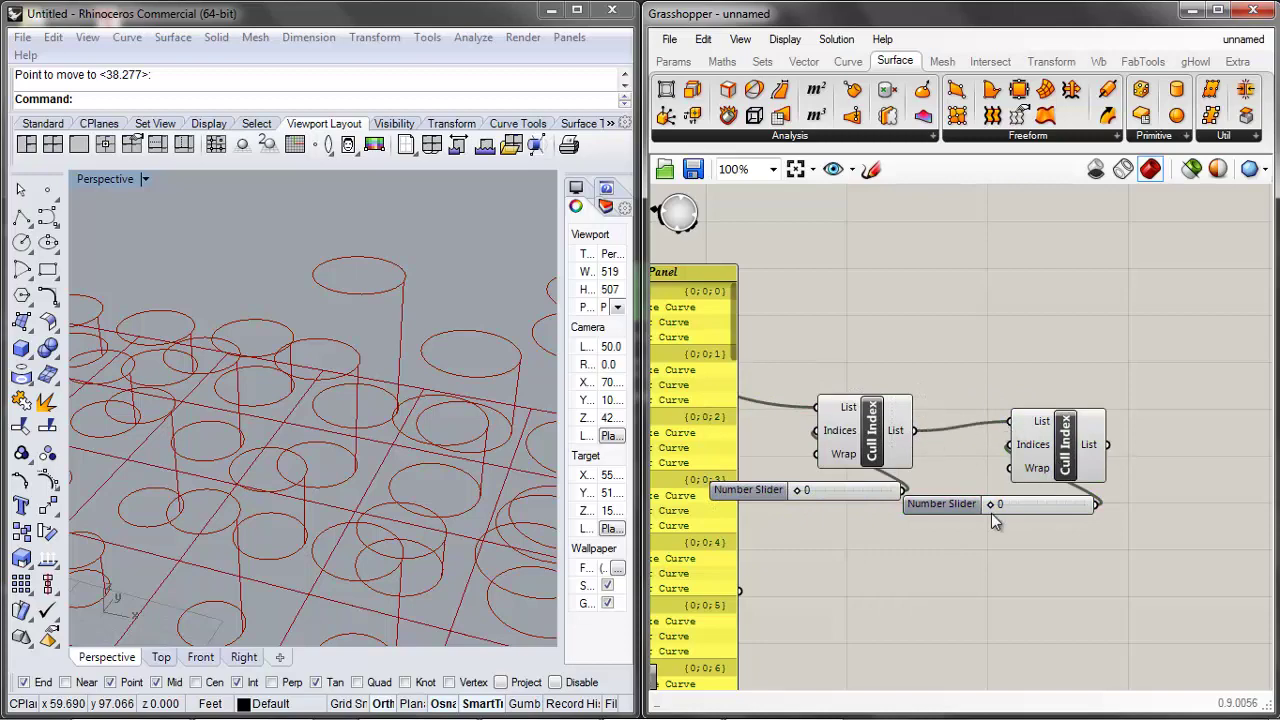
Set the second Cull Index's slider to 3 while highlighting its output, and shift the component slightly
{"action": "left_click", "coordinate": [1060, 460]}
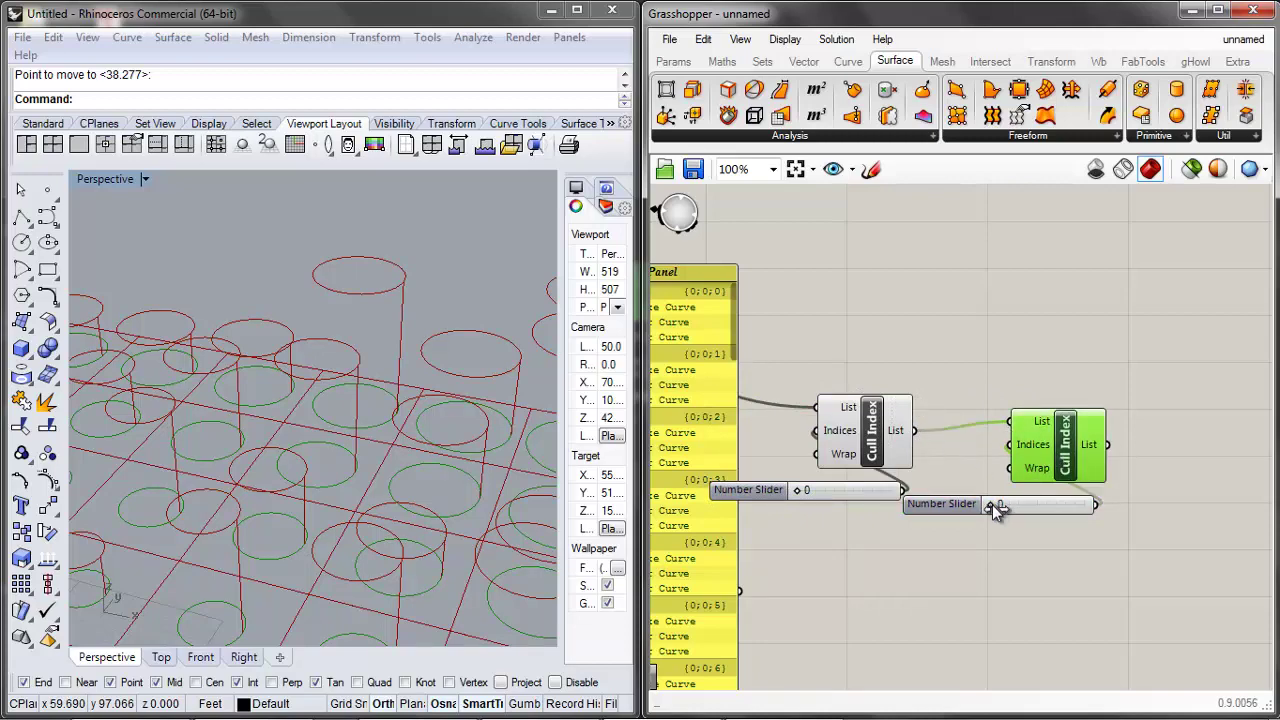
{"action": "left_click_drag", "start_coordinate": [994, 504], "coordinate": [996, 505]}
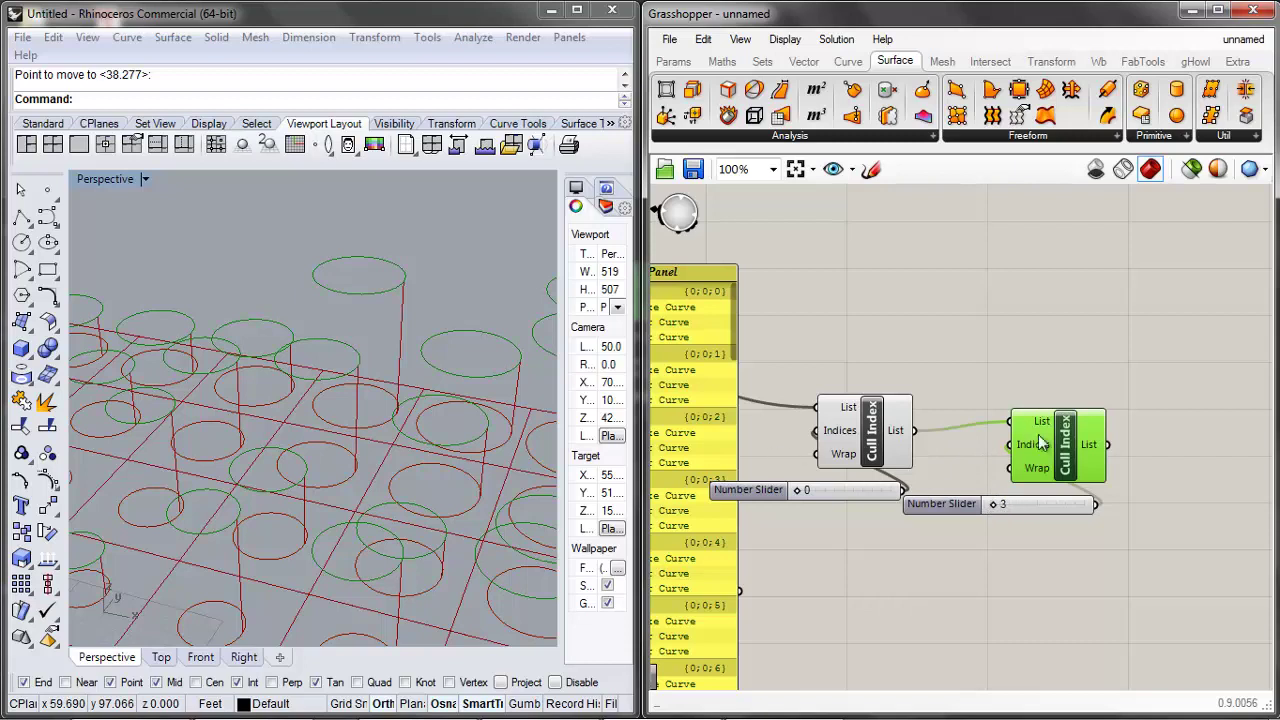
{"action": "left_click_drag", "start_coordinate": [1054, 441], "coordinate": [1041, 429]}
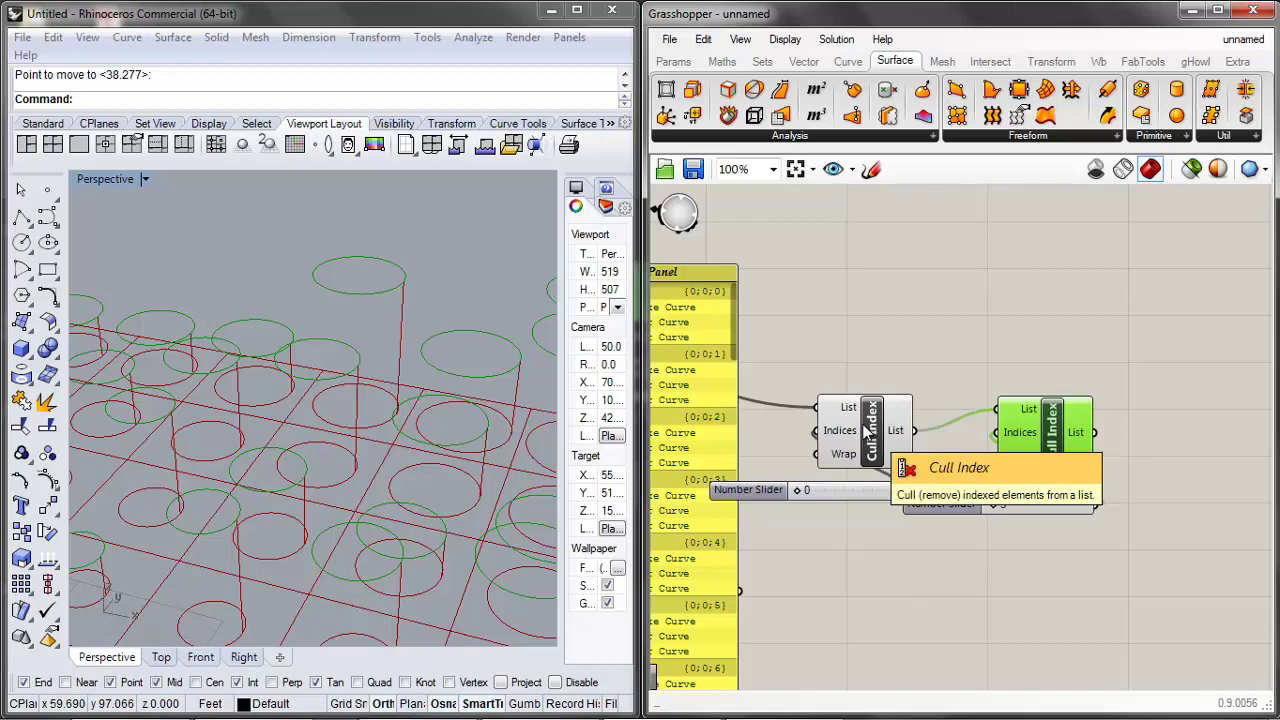
Try feeding the second Cull Index's output into a Polygon Center component, and delete that component
{"action": "scroll", "coordinate": [1006, 370], "scroll_direction": "down", "scroll_amount": 5}
{"action": "scroll", "coordinate": [1007, 409], "scroll_direction": "up", "scroll_amount": 4}
{"action": "double_click", "coordinate": [1007, 409]}
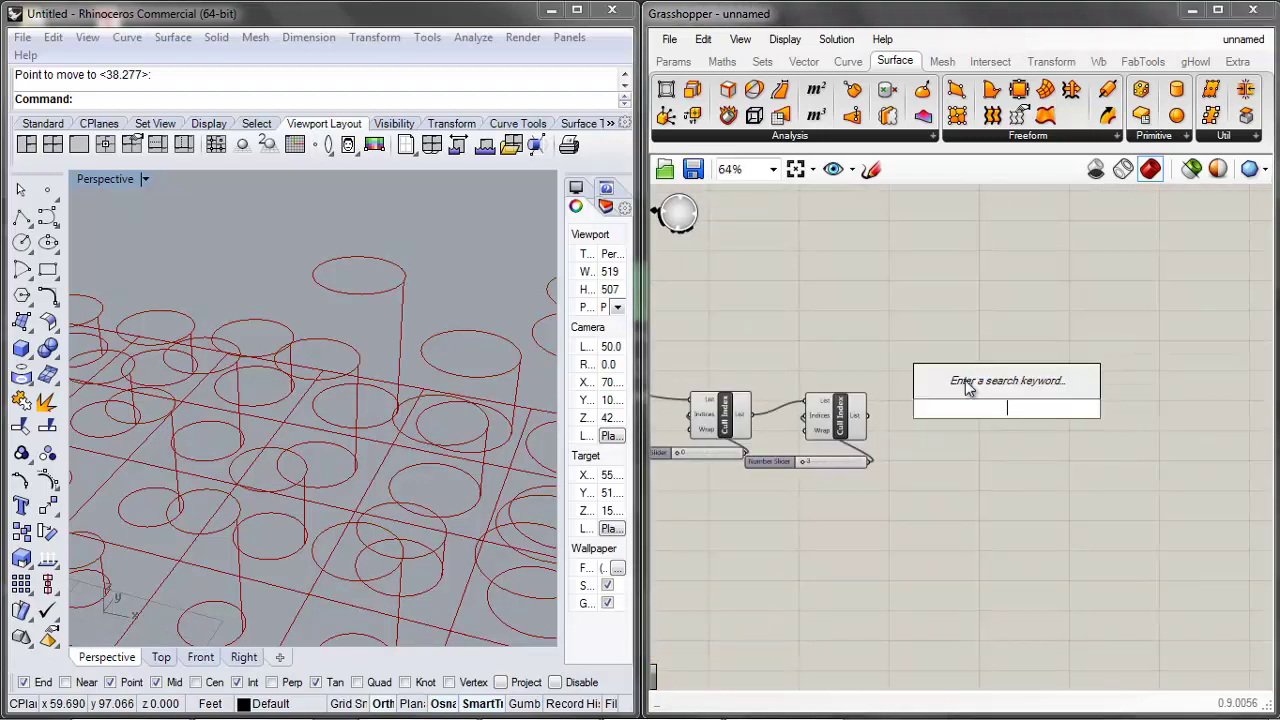
{"action": "left_click", "coordinate": [848, 62]}
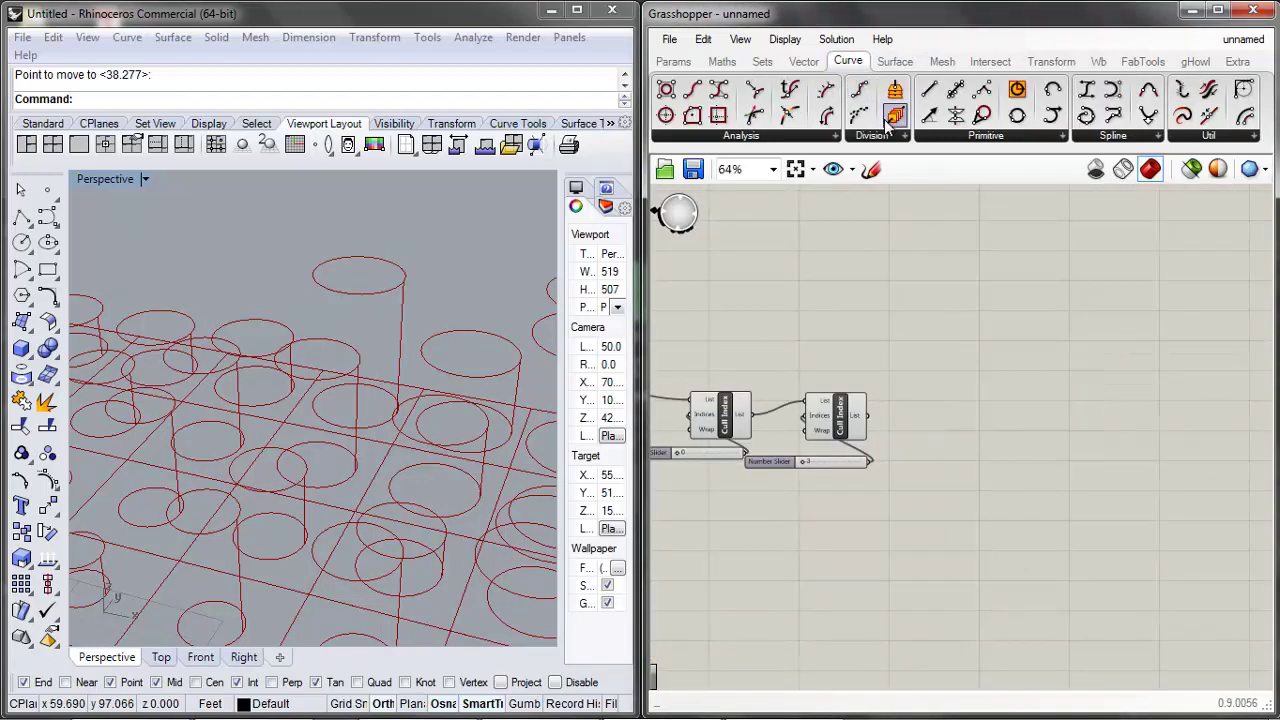
{"action": "left_click", "coordinate": [836, 136]}
{"action": "left_click", "coordinate": [851, 217]}
{"action": "left_click", "coordinate": [997, 447]}
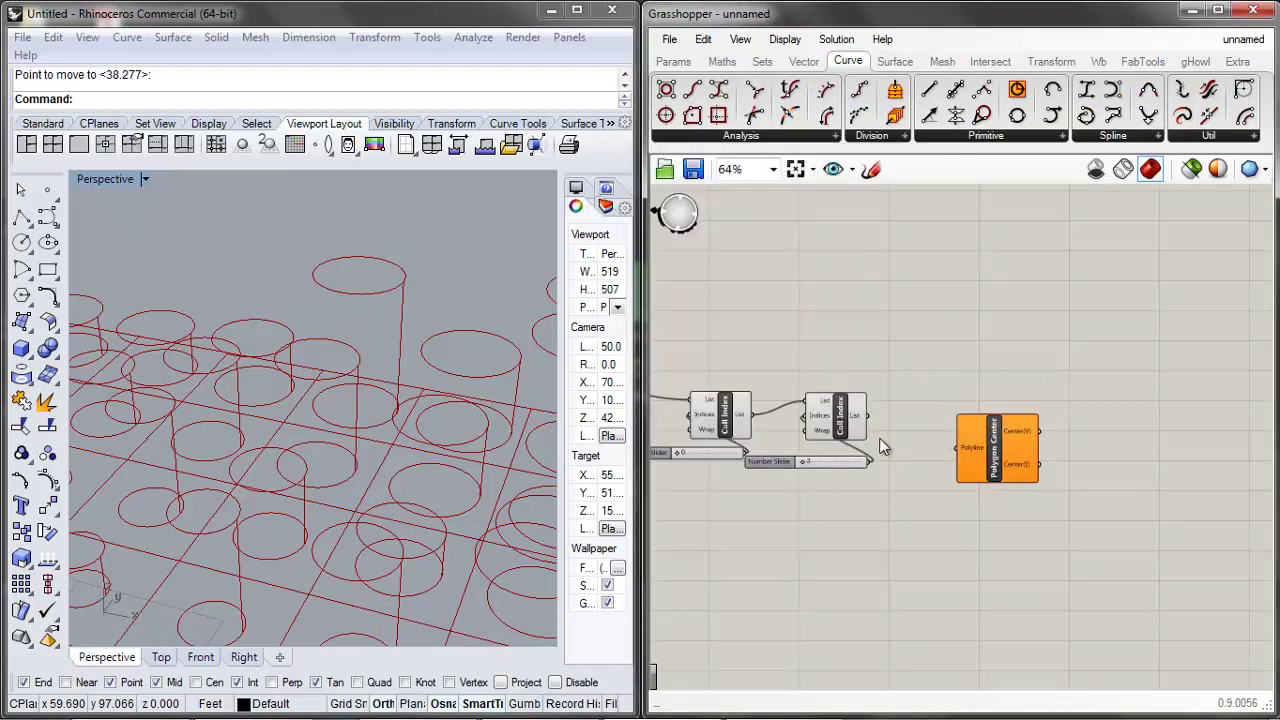
{"action": "left_click_drag", "start_coordinate": [868, 416], "coordinate": [953, 427]}
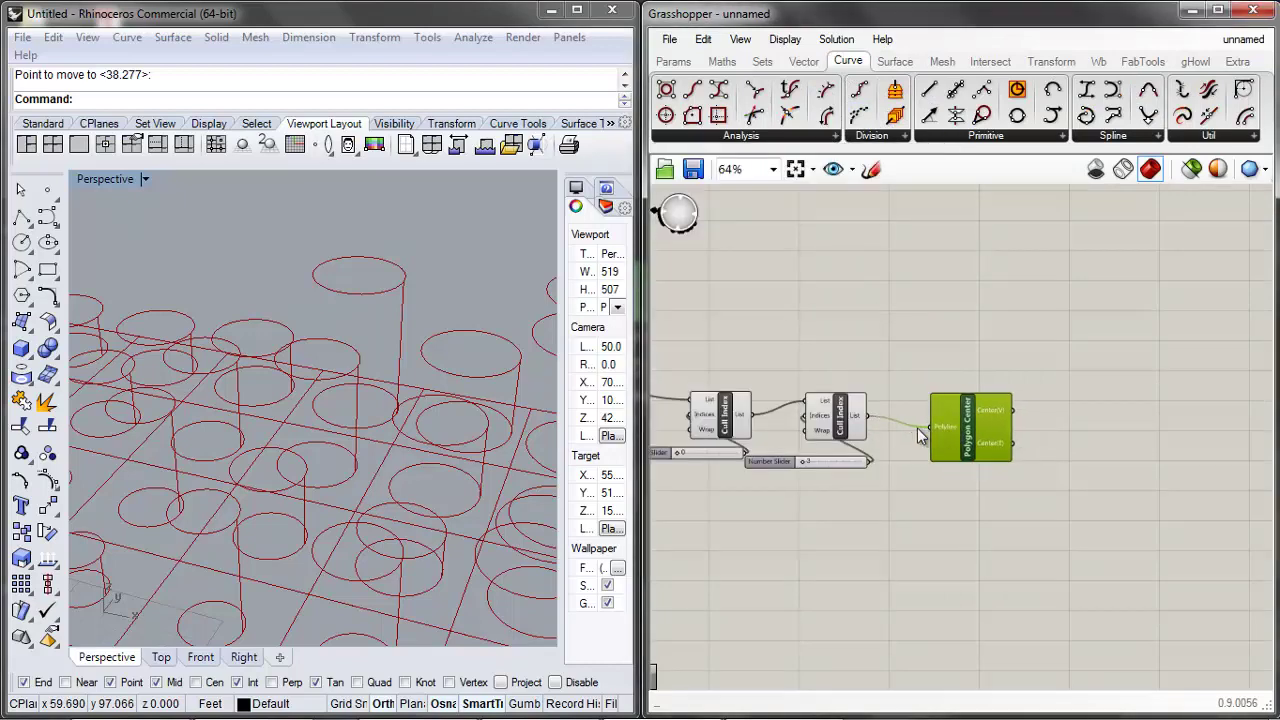
{"action": "scroll", "coordinate": [917, 428], "scroll_direction": "up", "scroll_amount": 3}
{"action": "key", "text": "Delete"}
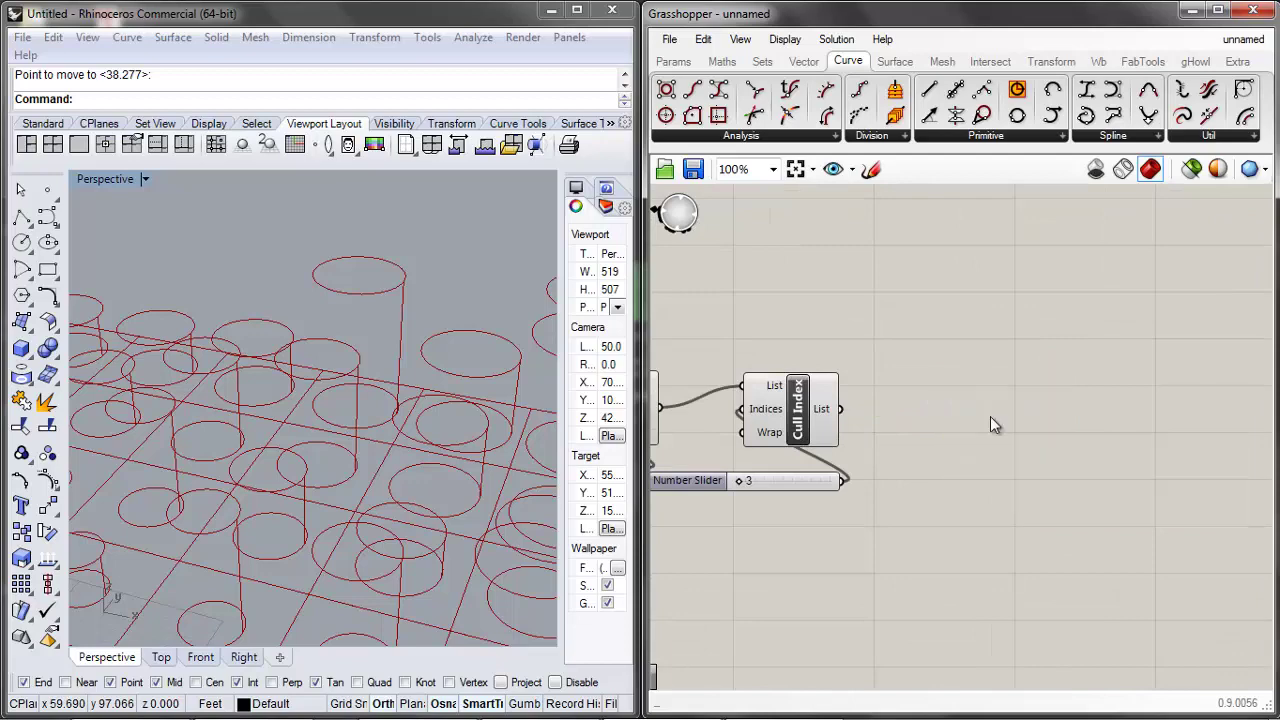
Move the second Cull Index component closer to the first one
{"action": "scroll", "coordinate": [992, 420], "scroll_direction": "down", "scroll_amount": 4}
{"action": "scroll", "coordinate": [862, 420], "scroll_direction": "up", "scroll_amount": 4}
{"action": "left_click_drag", "start_coordinate": [988, 428], "coordinate": [946, 429]}
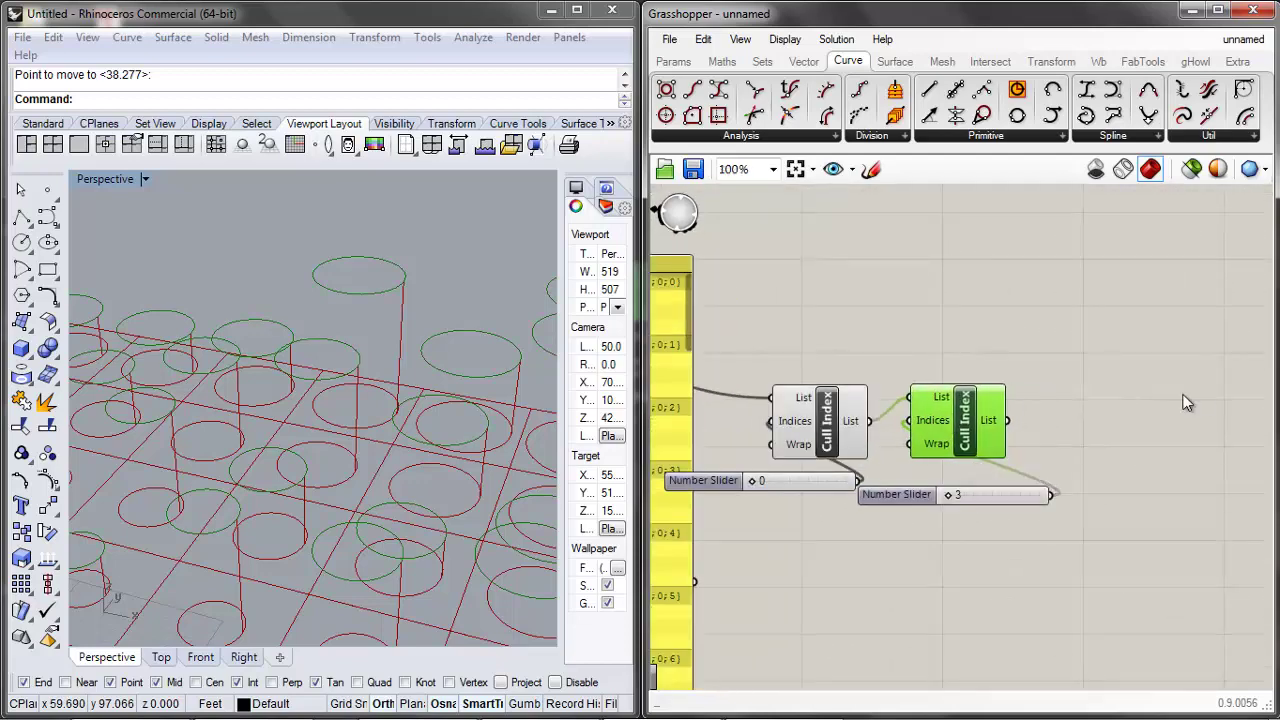
{"action": "double_click", "coordinate": [1151, 402]}
{"action": "left_click", "coordinate": [1000, 425]}
{"action": "scroll", "coordinate": [1103, 386], "scroll_direction": "down", "scroll_amount": 2}
{"action": "right_click_drag", "start_coordinate": [914, 338], "coordinate": [991, 341]}
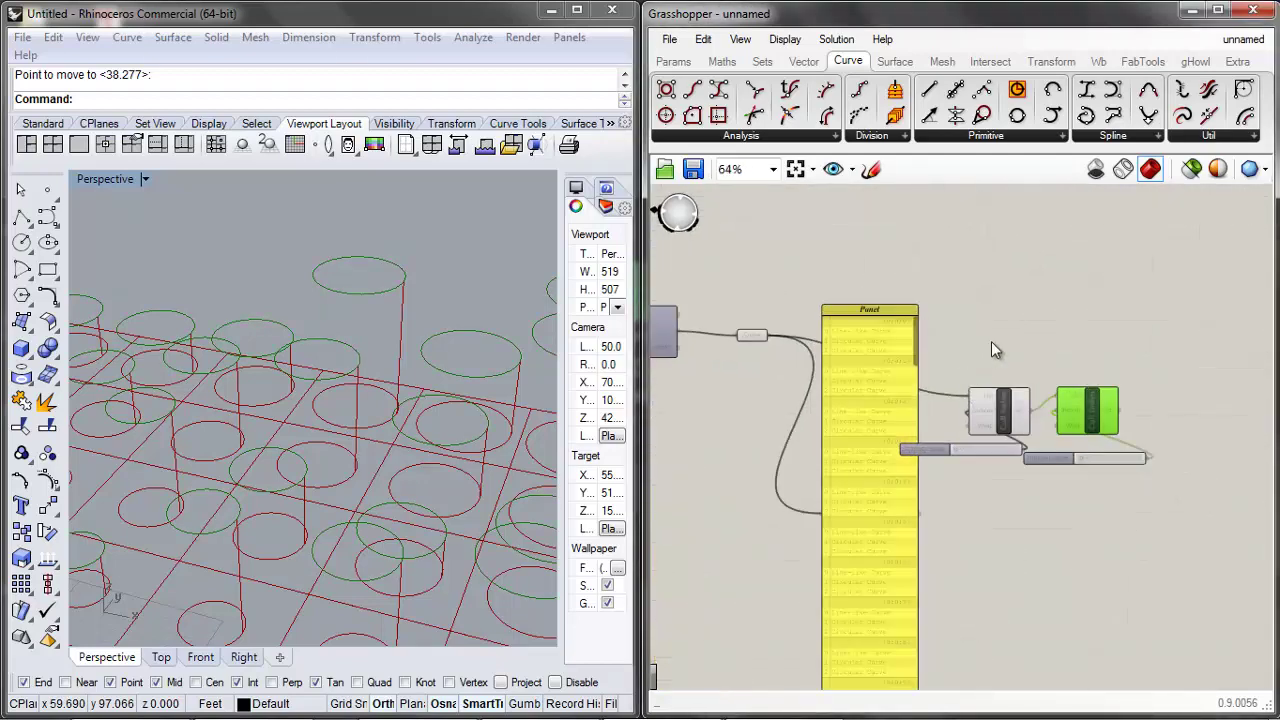
{"action": "left_click", "coordinate": [991, 341]}
{"action": "left_click", "coordinate": [1091, 422]}
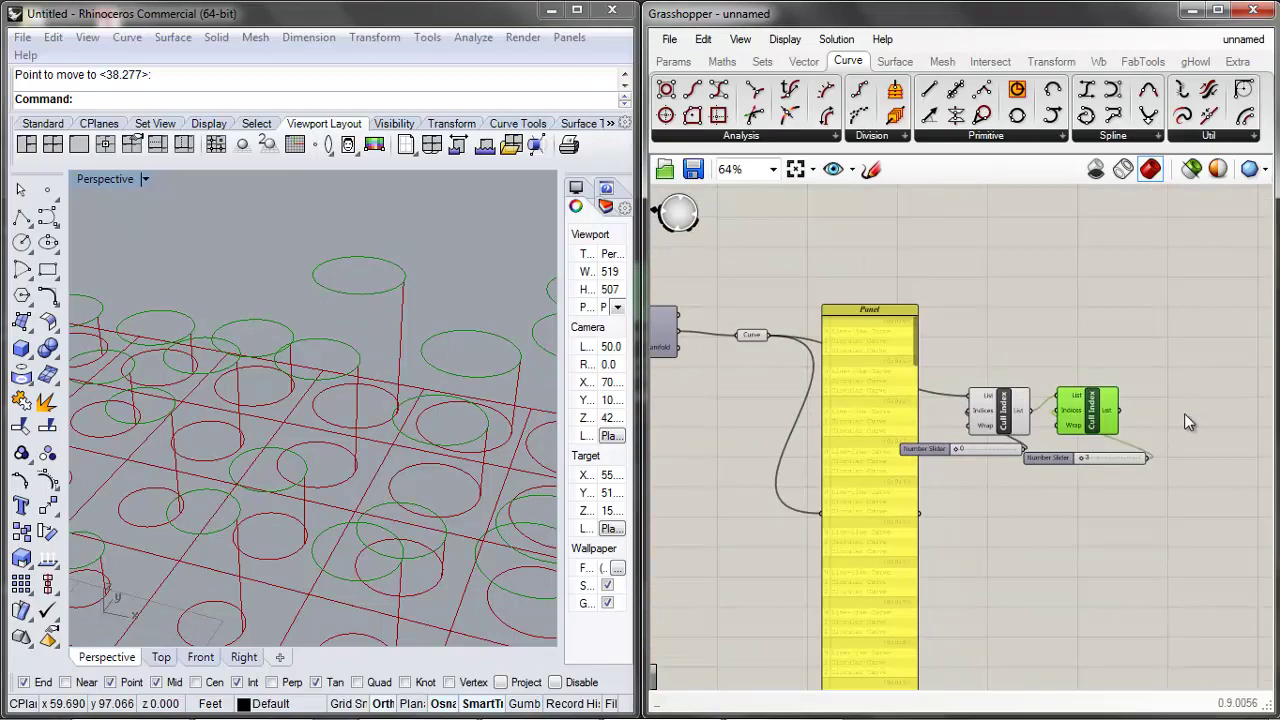
{"action": "right_click_drag", "start_coordinate": [1244, 393], "coordinate": [1113, 397]}
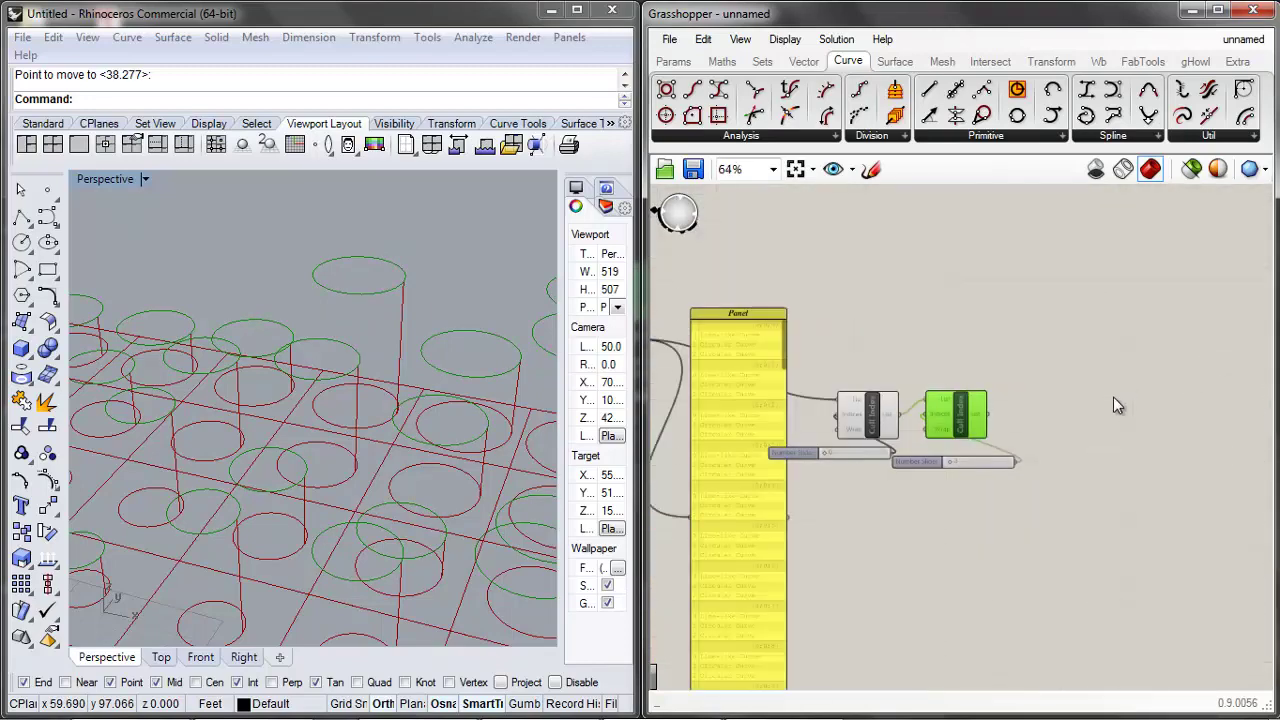
Add a Curve parameter above the second Cull Index and connect that Cull Index's List output to it
{"action": "double_click", "coordinate": [1058, 396]}
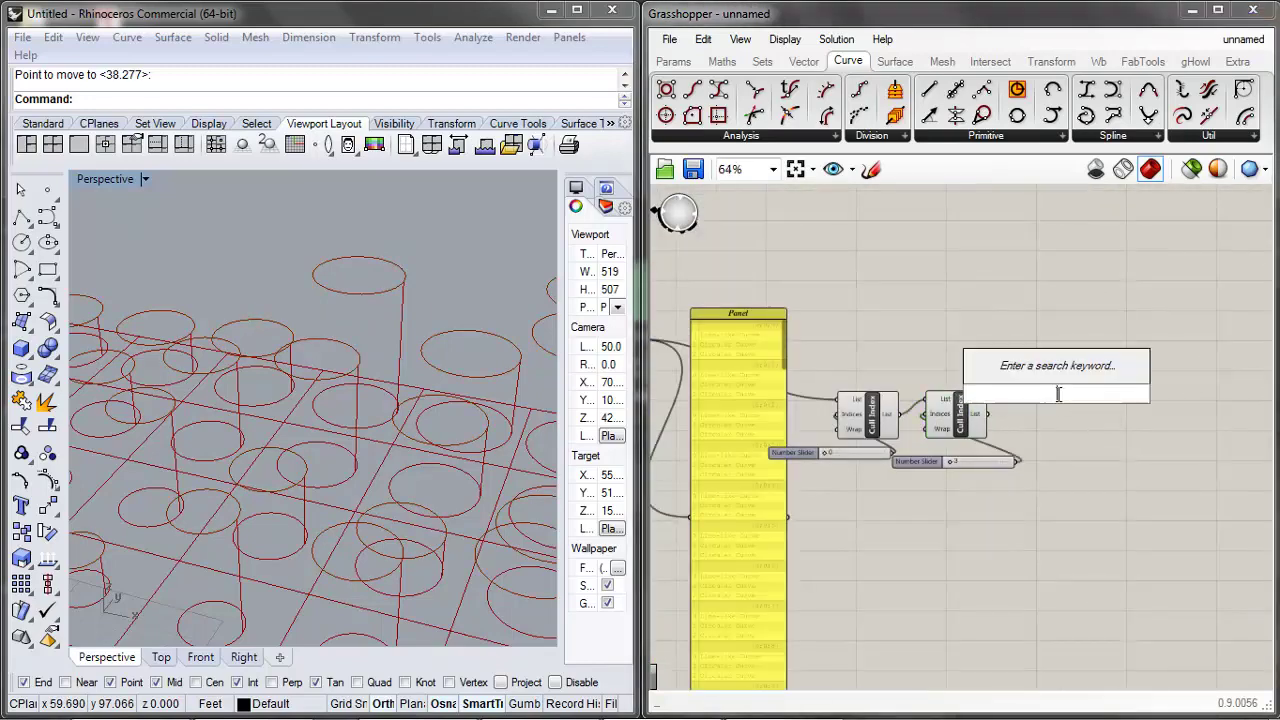
{"action": "type", "text": "curve"}
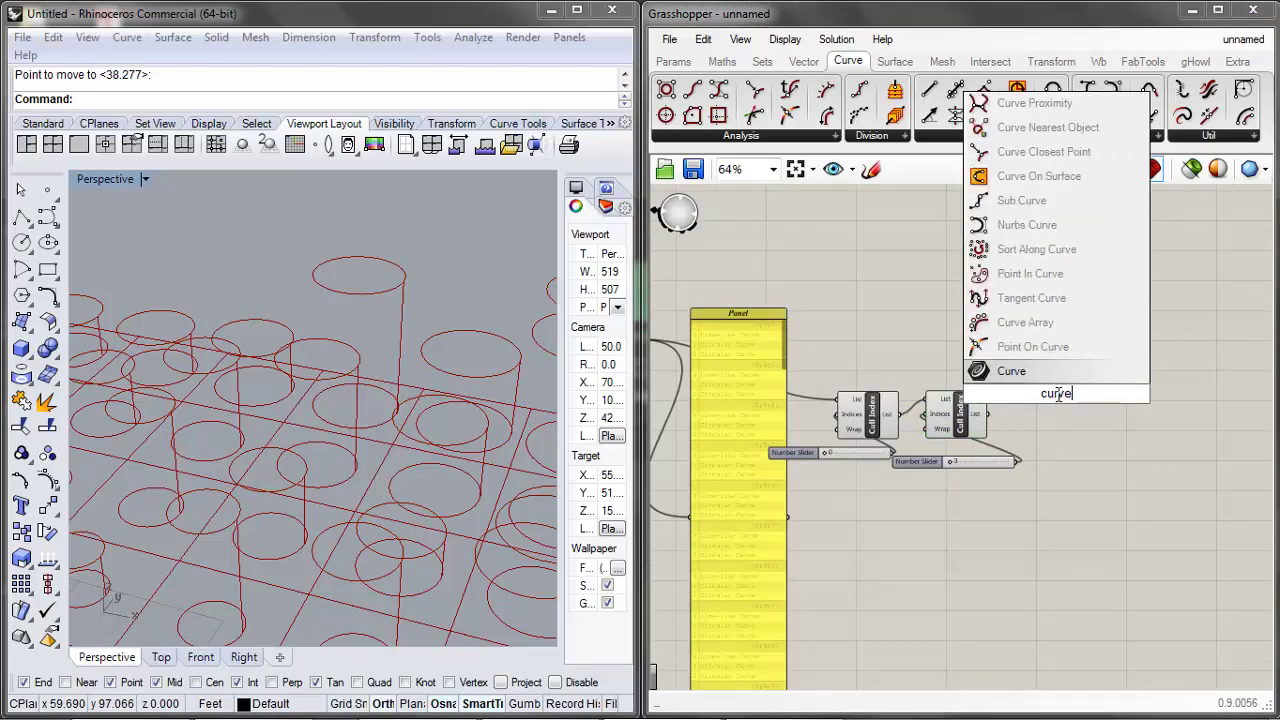
{"action": "left_click", "coordinate": [1012, 371]}
{"action": "left_click_drag", "start_coordinate": [990, 415], "coordinate": [989, 269]}
{"action": "scroll", "coordinate": [1044, 396], "scroll_direction": "up", "scroll_amount": 2}
Try feeding the Curve parameter into a Polygon Center component, check its error message, and delete that component
{"action": "double_click", "coordinate": [1065, 289]}
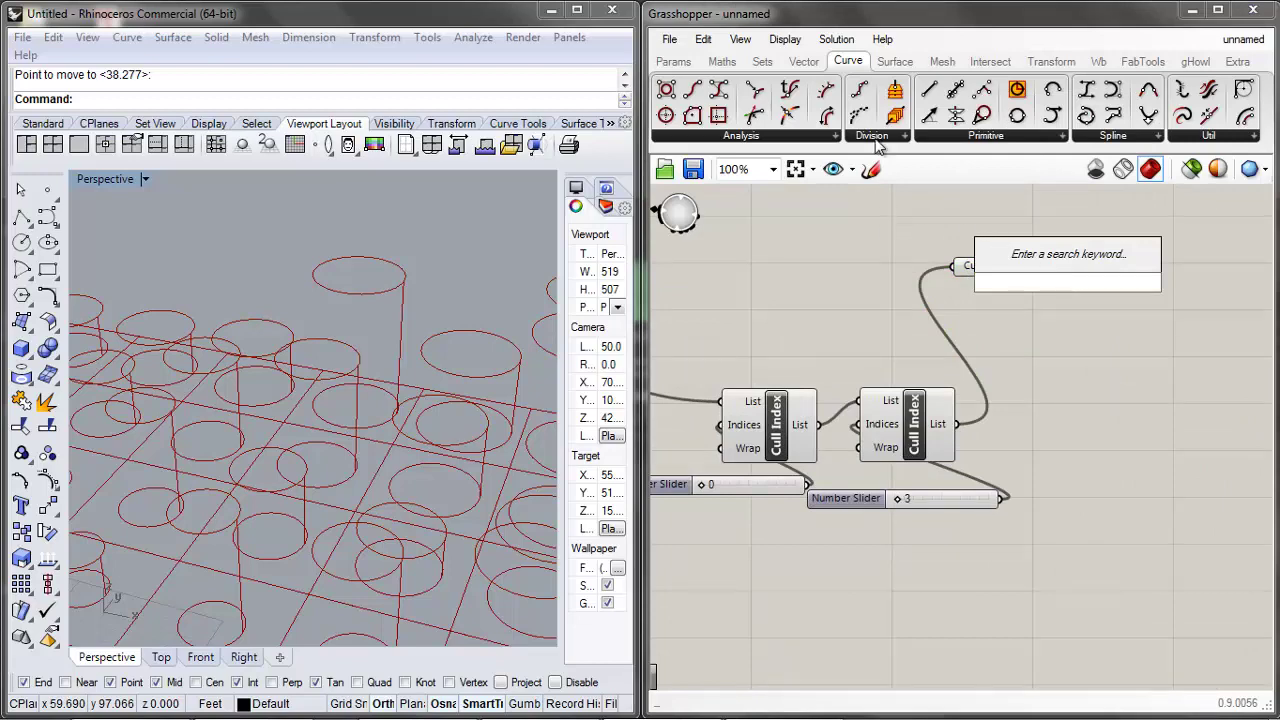
{"action": "left_click", "coordinate": [831, 137]}
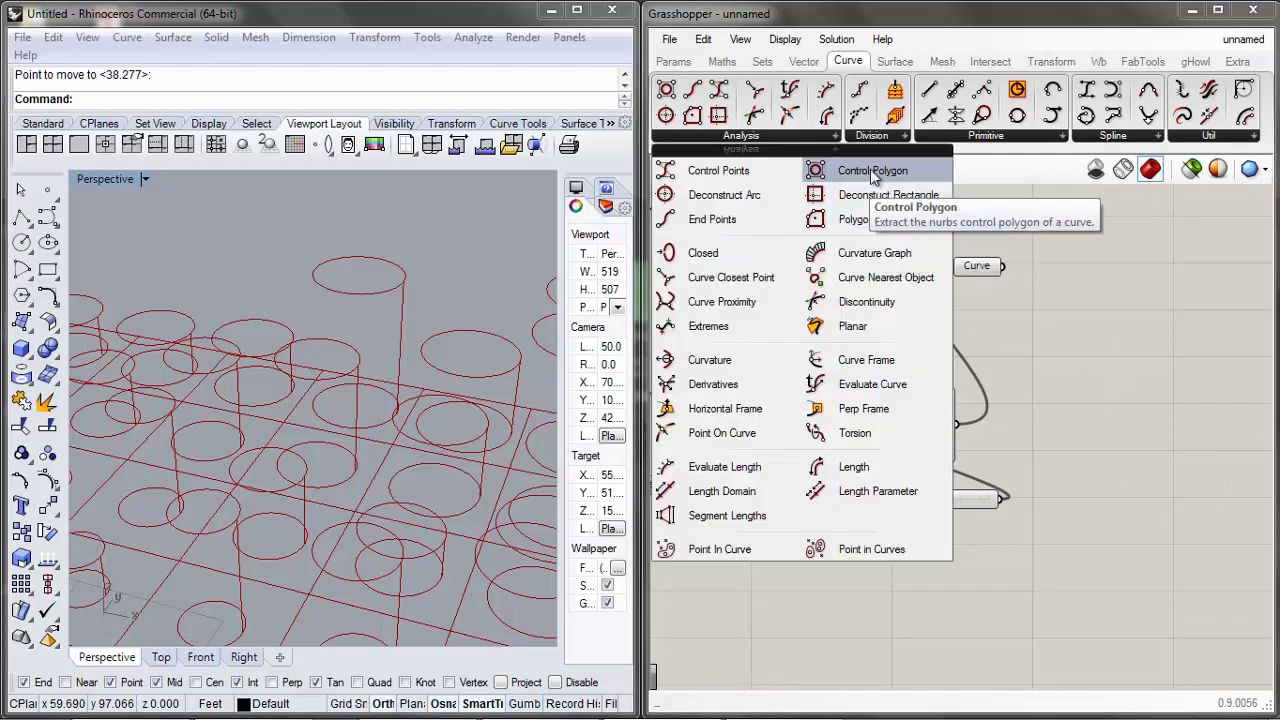
{"action": "left_click_drag", "start_coordinate": [860, 220], "coordinate": [1152, 275]}
{"action": "left_click_drag", "start_coordinate": [1170, 290], "coordinate": [1107, 307]}
{"action": "mouse_move", "coordinate": [1213, 236]}
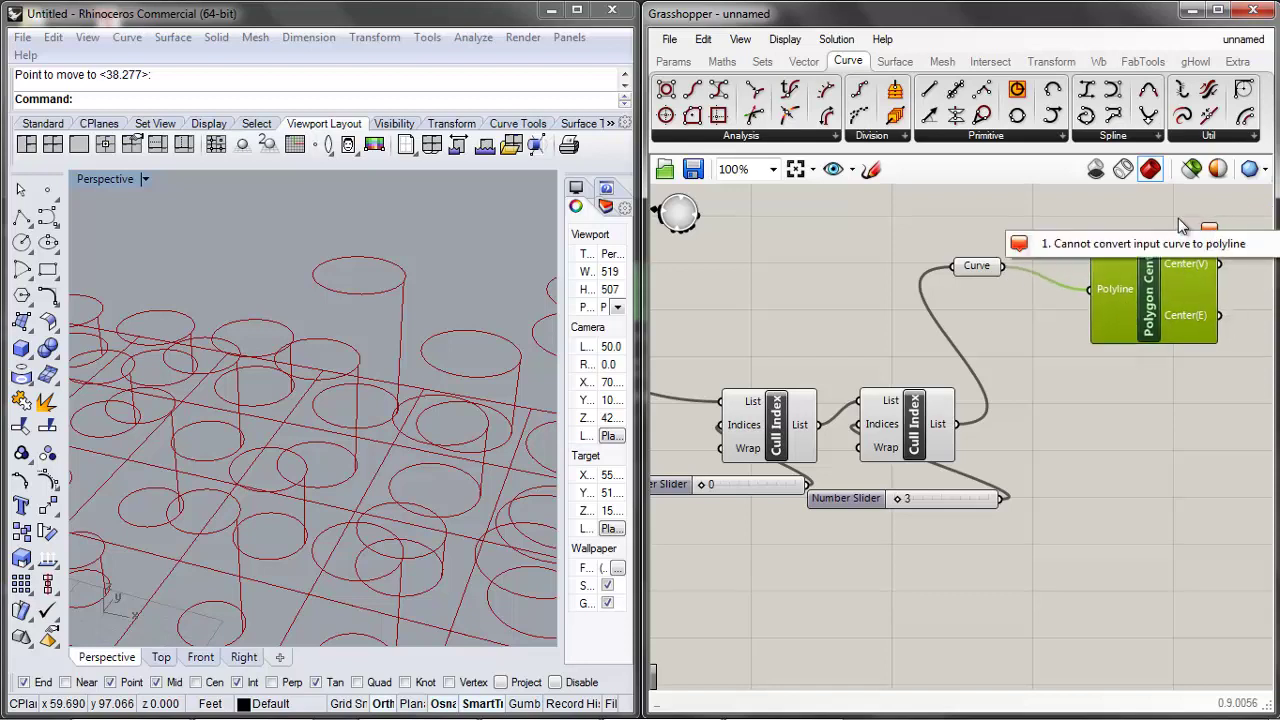
{"action": "left_click", "coordinate": [1179, 220]}
{"action": "left_click", "coordinate": [1164, 284]}
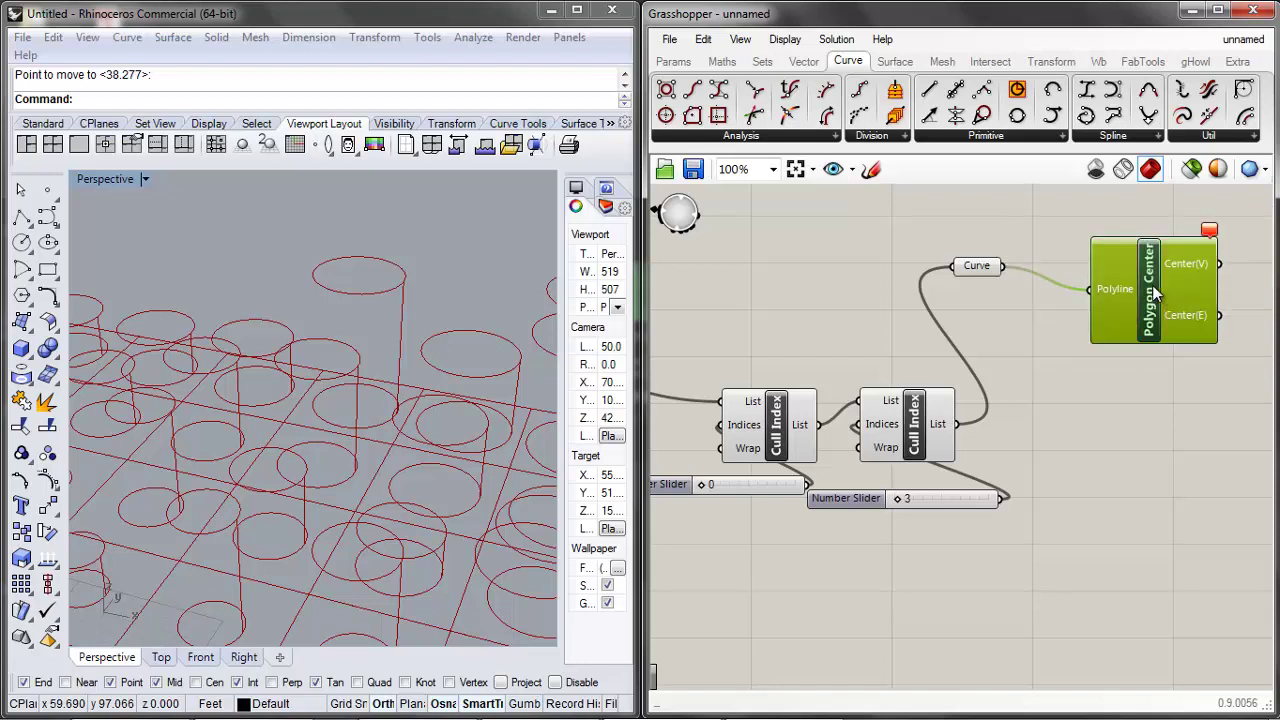
{"action": "key", "text": "Delete"}
Try adding a Deconstruct Arc component for the circular curves, and delete it
{"action": "scroll", "coordinate": [990, 270], "scroll_direction": "up", "scroll_amount": 2}
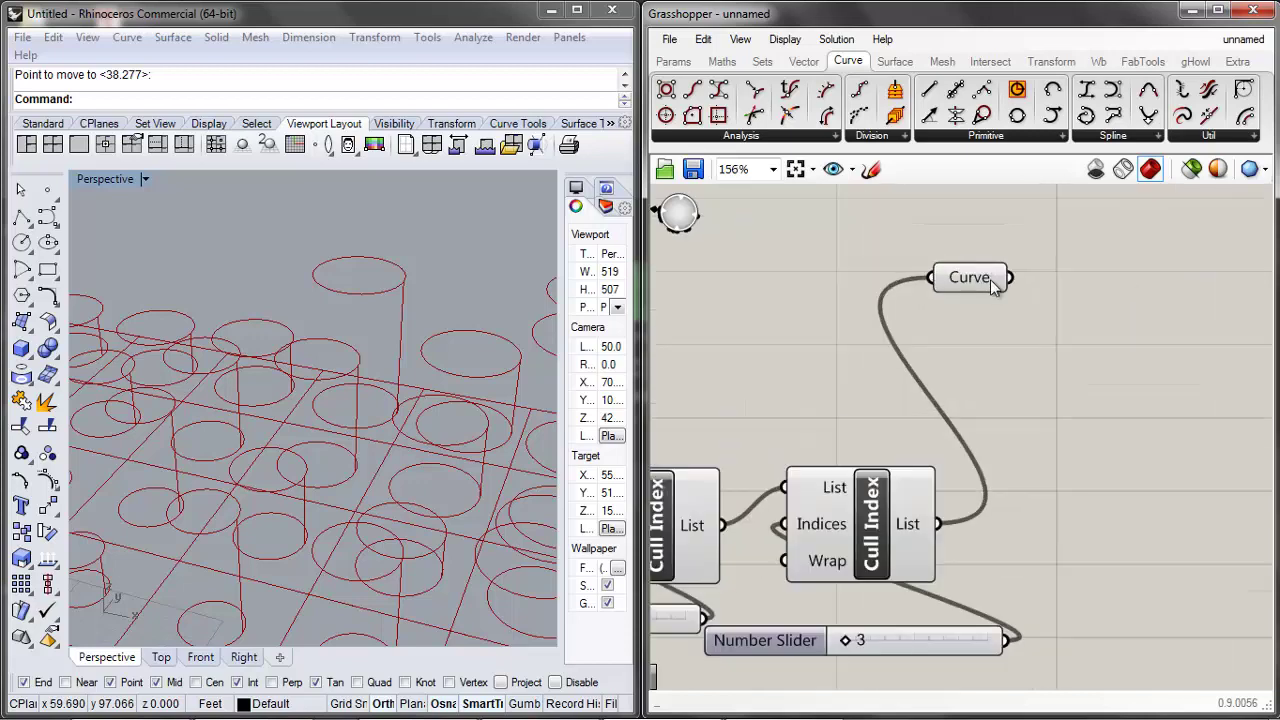
{"action": "left_click", "coordinate": [830, 137]}
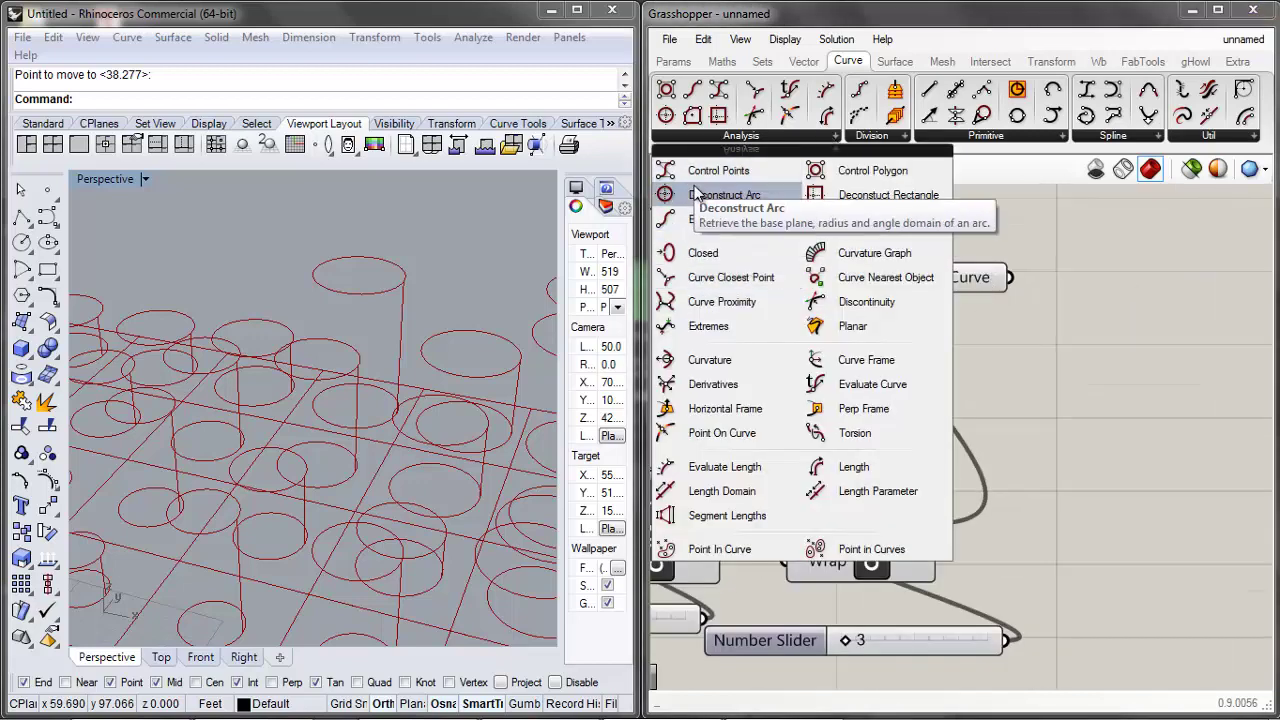
{"action": "left_click_drag", "start_coordinate": [688, 204], "coordinate": [679, 212]}
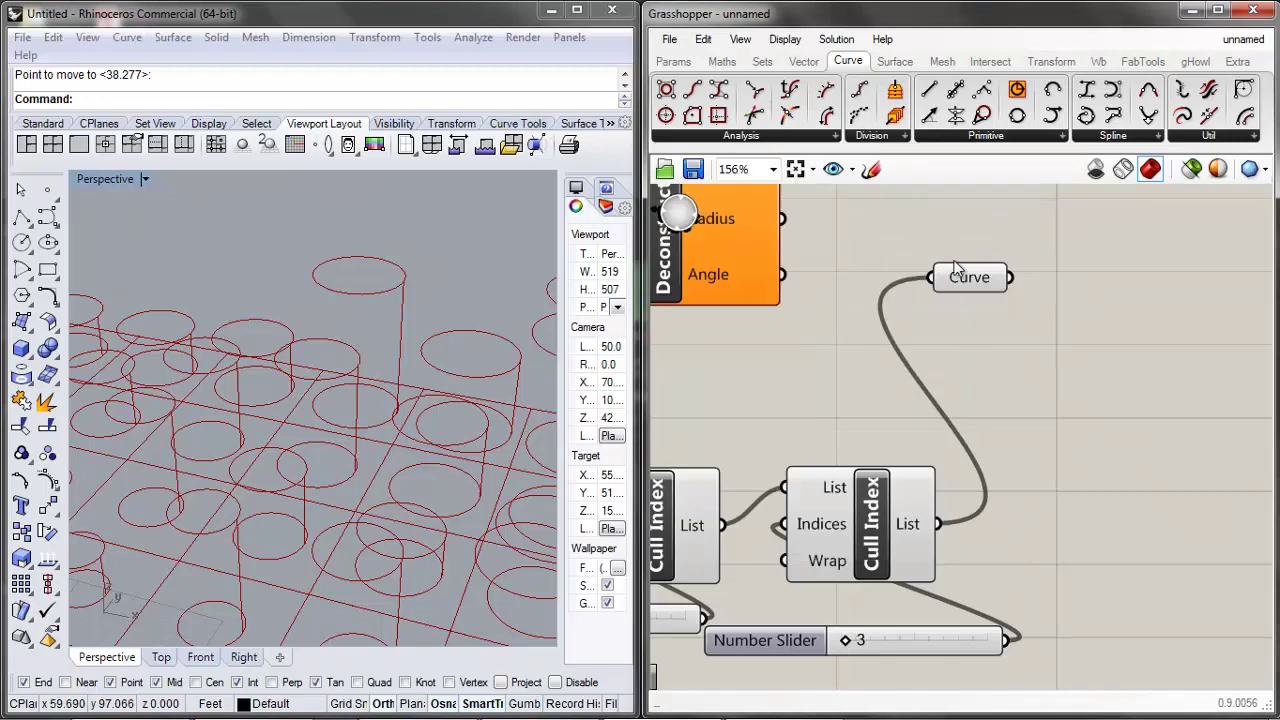
{"action": "key", "text": "Delete"}
Try feeding the Curve parameter into a Control Points component, and delete that component
{"action": "left_click_drag", "start_coordinate": [987, 287], "coordinate": [976, 285]}
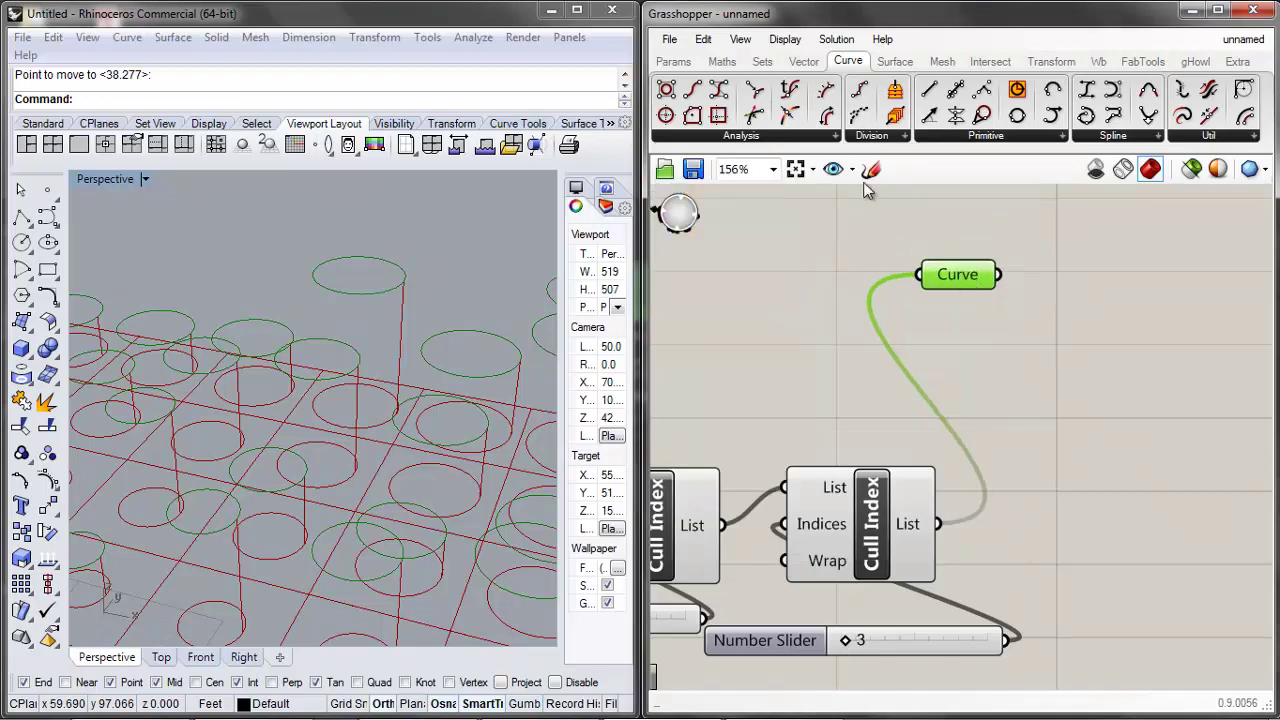
{"action": "left_click", "coordinate": [836, 135]}
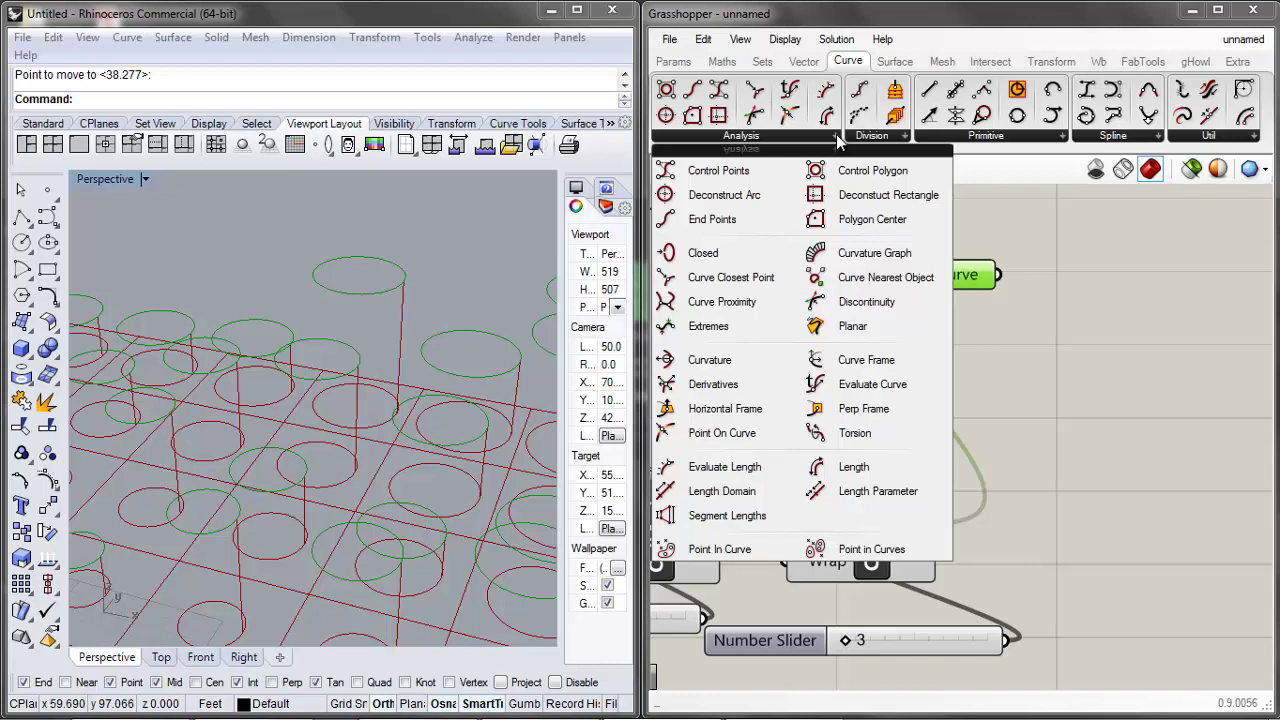
{"action": "left_click", "coordinate": [700, 170]}
{"action": "left_click", "coordinate": [1122, 280]}
{"action": "left_click_drag", "start_coordinate": [998, 274], "coordinate": [1031, 268]}
{"action": "left_click", "coordinate": [1069, 275]}
{"action": "key", "text": "Delete"}
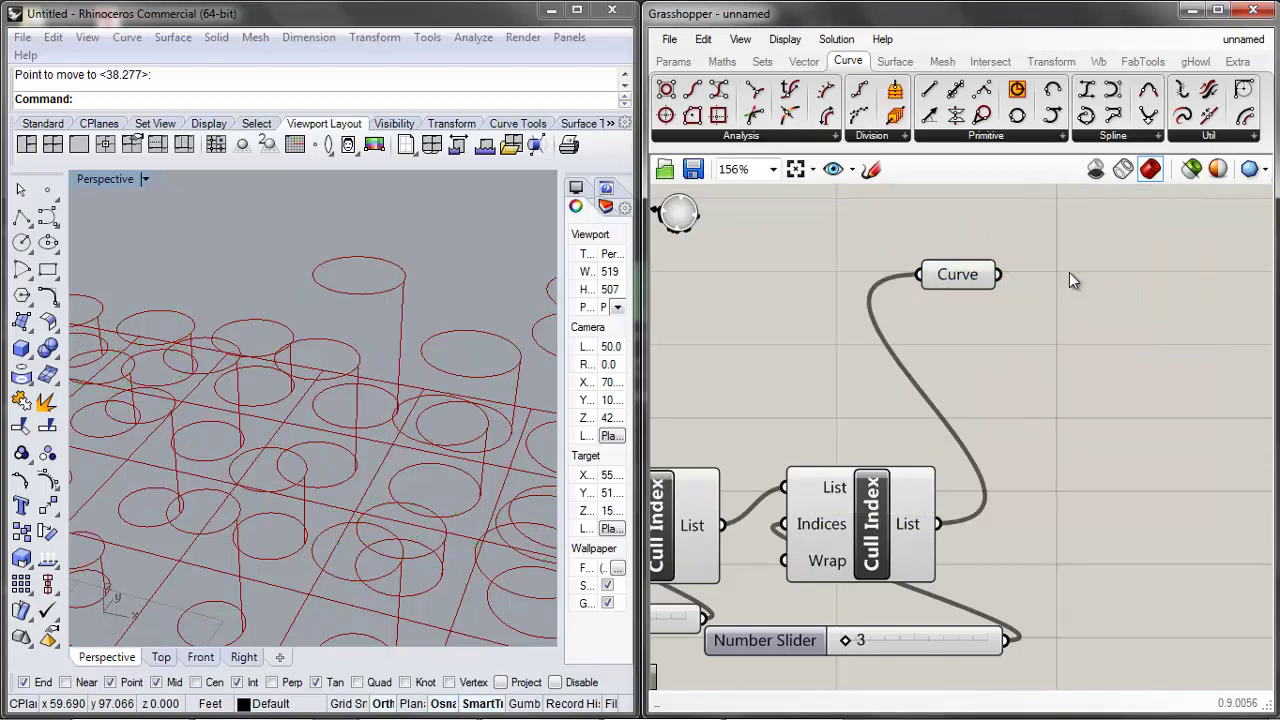
Add an End Points component, connect the Curve parameter to its Curve input, and space it away from the parameter
{"action": "left_click", "coordinate": [835, 136]}
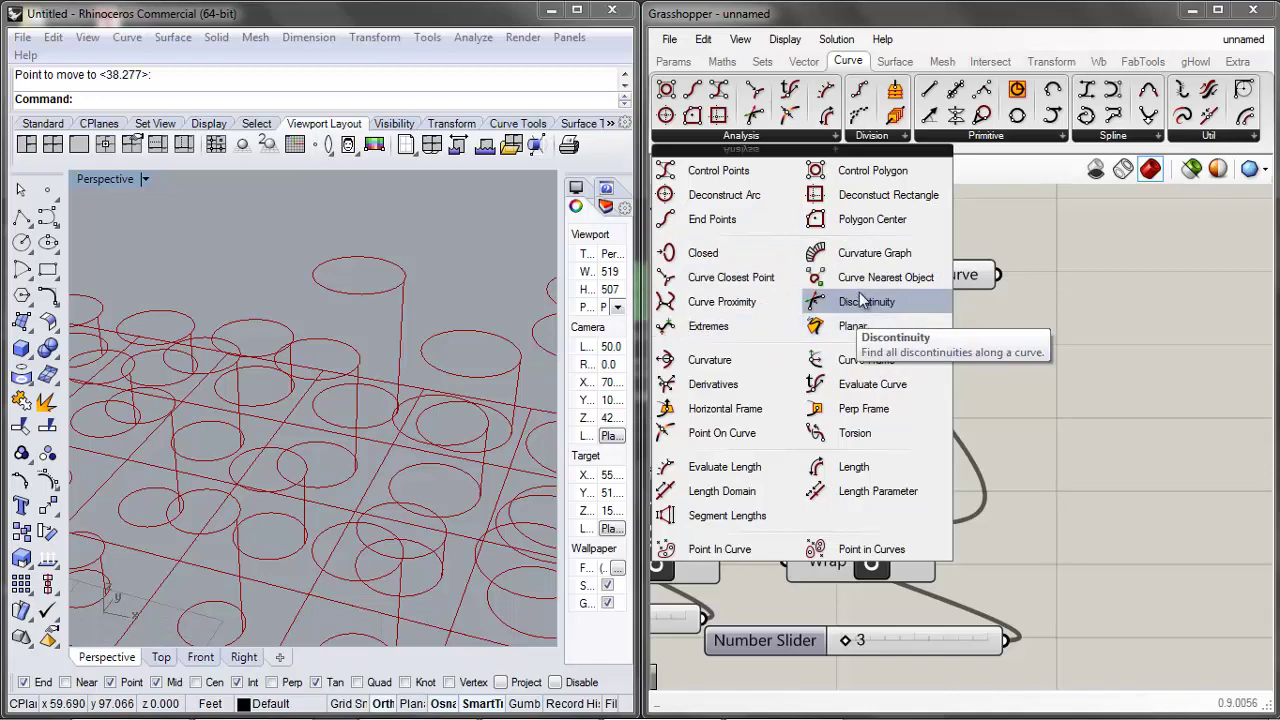
{"action": "mouse_move", "coordinate": [1062, 141]}
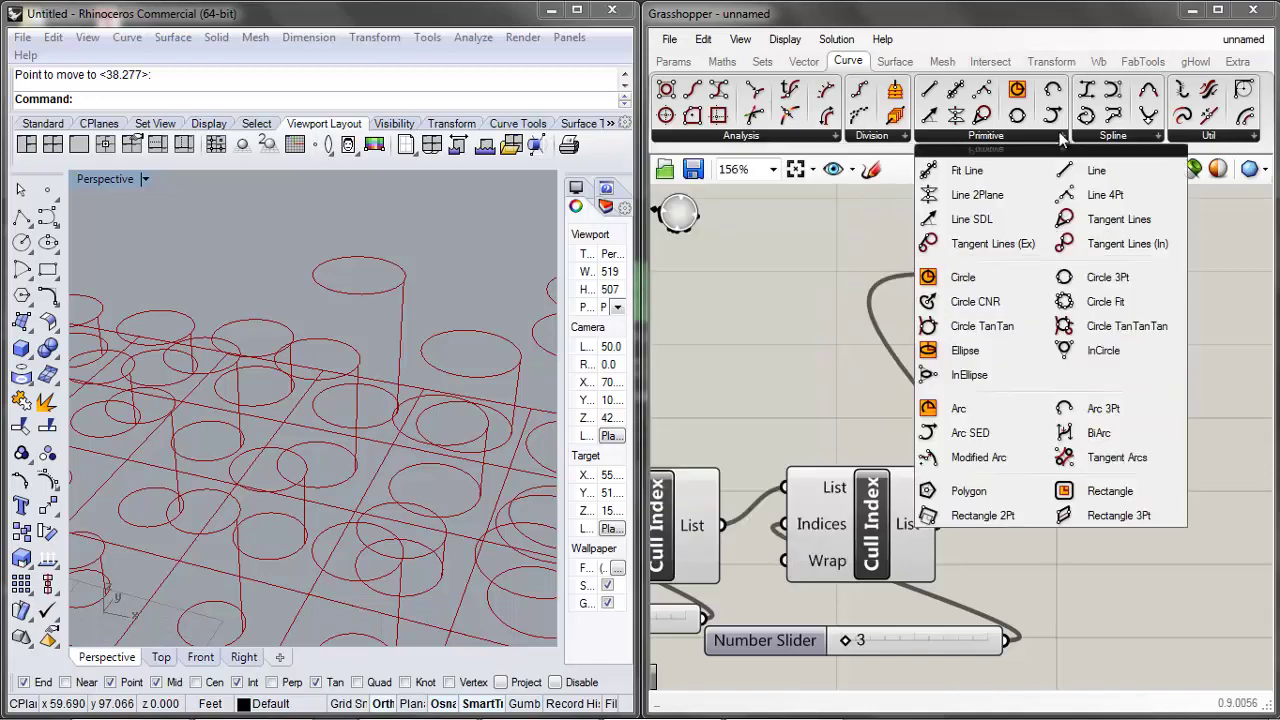
{"action": "mouse_move", "coordinate": [840, 140]}
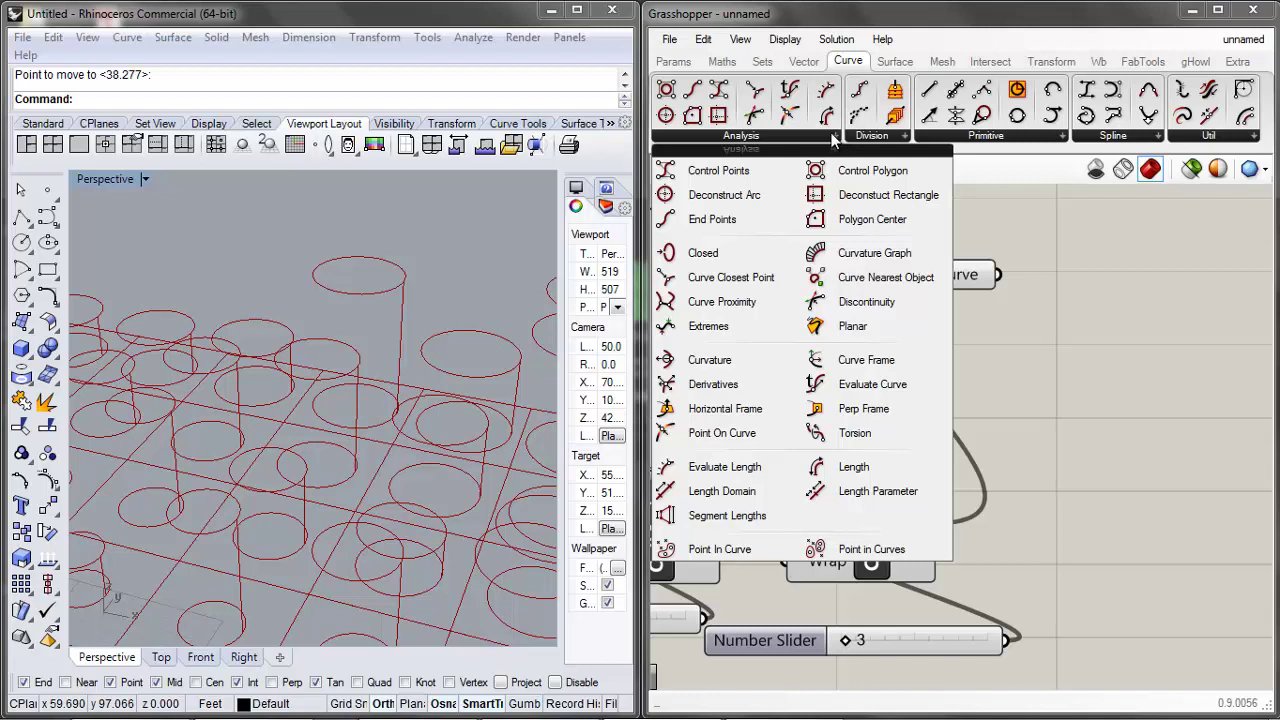
{"action": "left_click", "coordinate": [707, 220]}
{"action": "left_click", "coordinate": [1070, 252]}
{"action": "left_click_drag", "start_coordinate": [1002, 257], "coordinate": [1004, 255]}
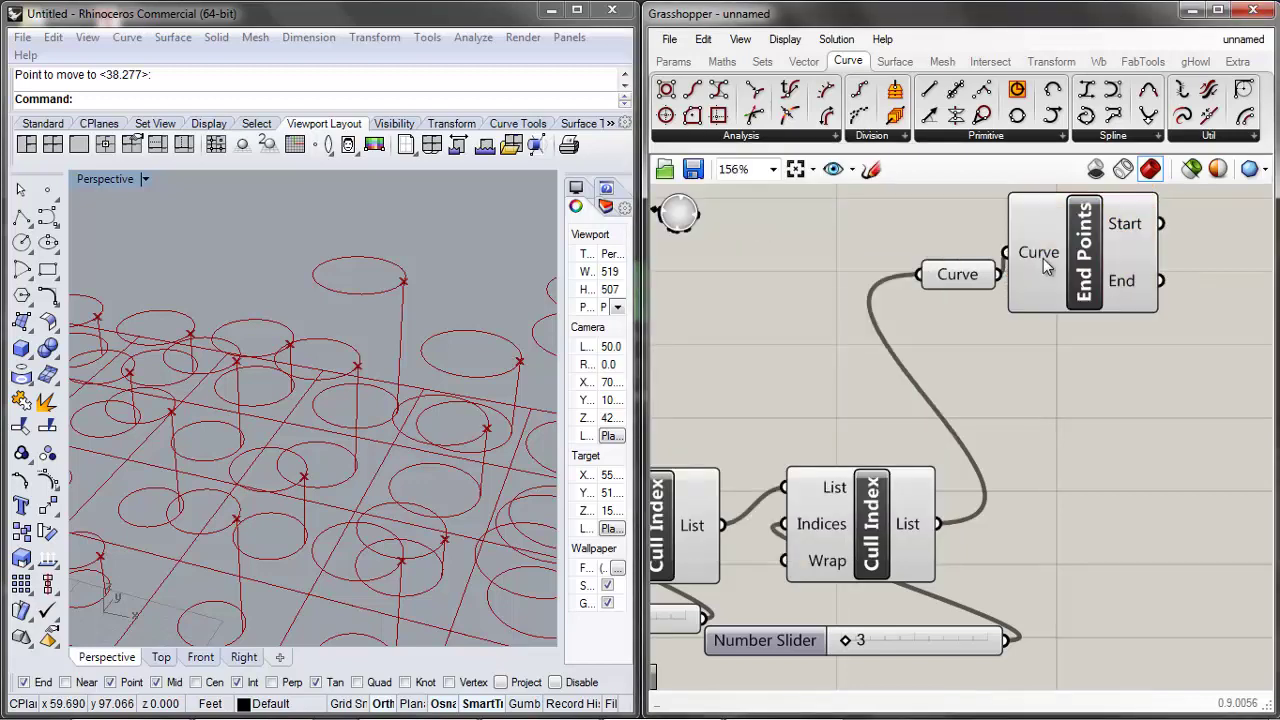
{"action": "left_click", "coordinate": [1047, 259]}
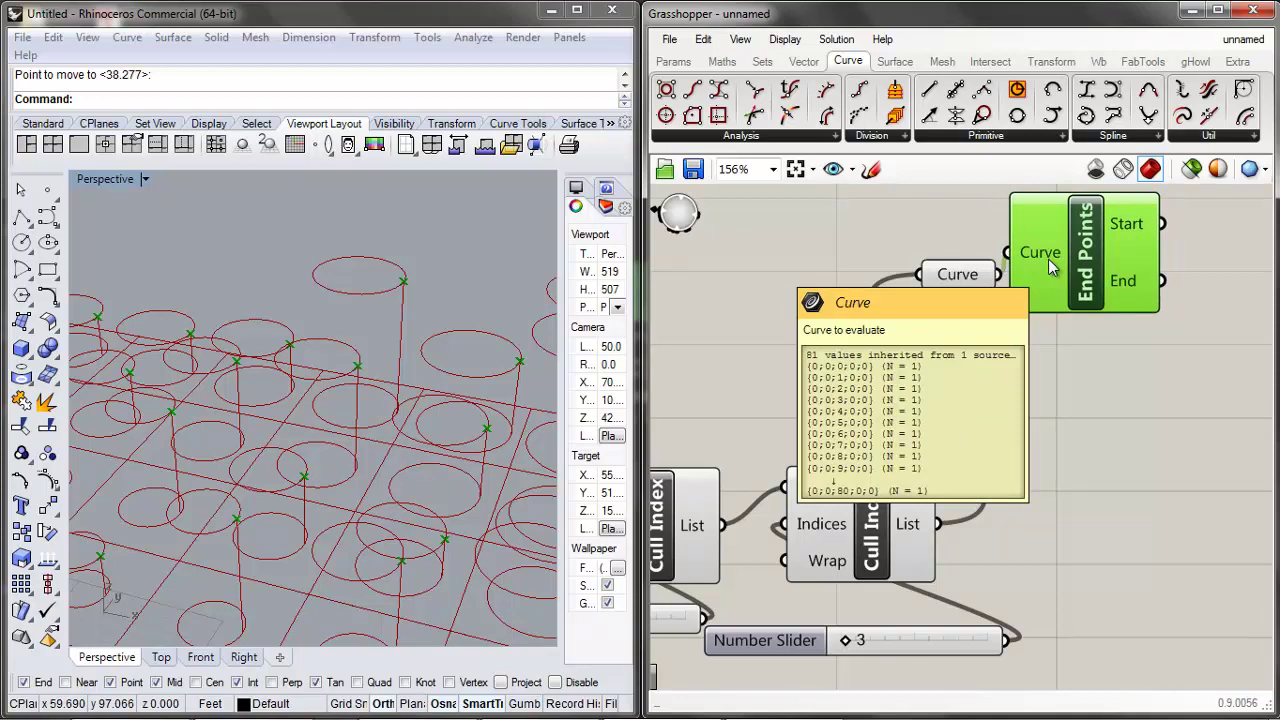
{"action": "left_click", "coordinate": [1083, 335]}
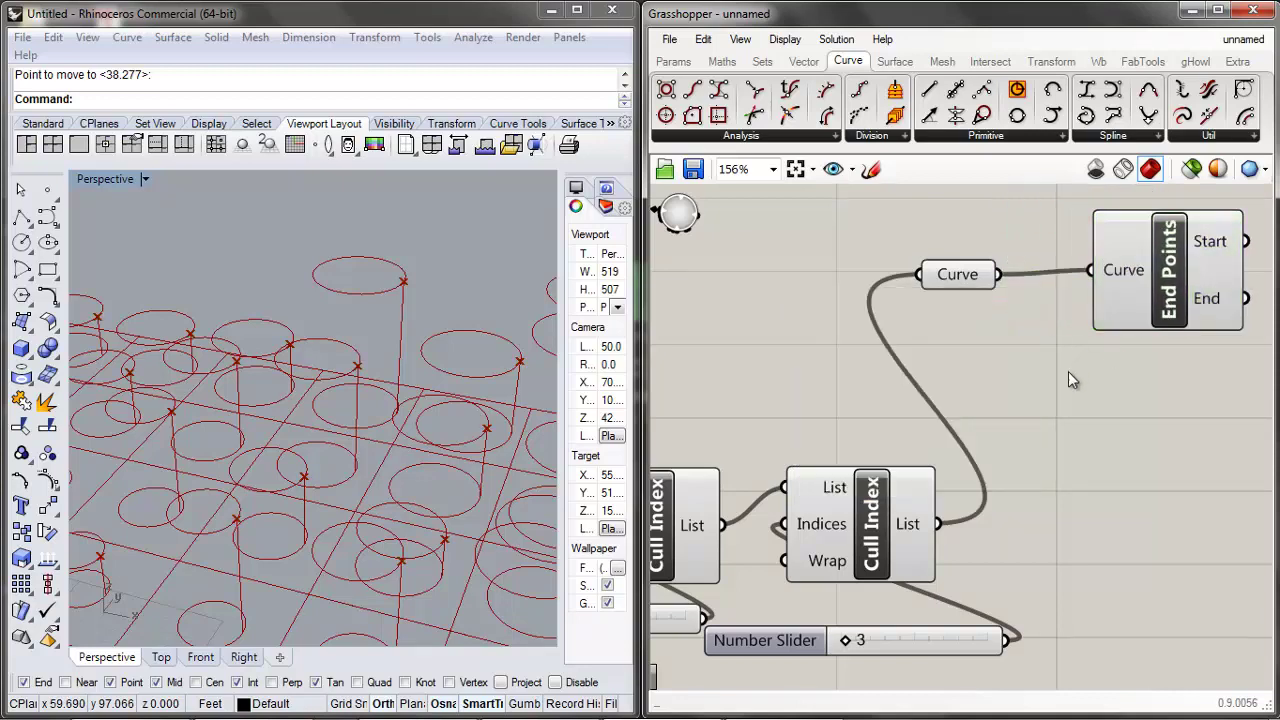
Add a Surface From Points component and connect the End Points component's Start output to its Points input
{"action": "scroll", "coordinate": [1009, 368], "scroll_direction": "down", "scroll_amount": 5}
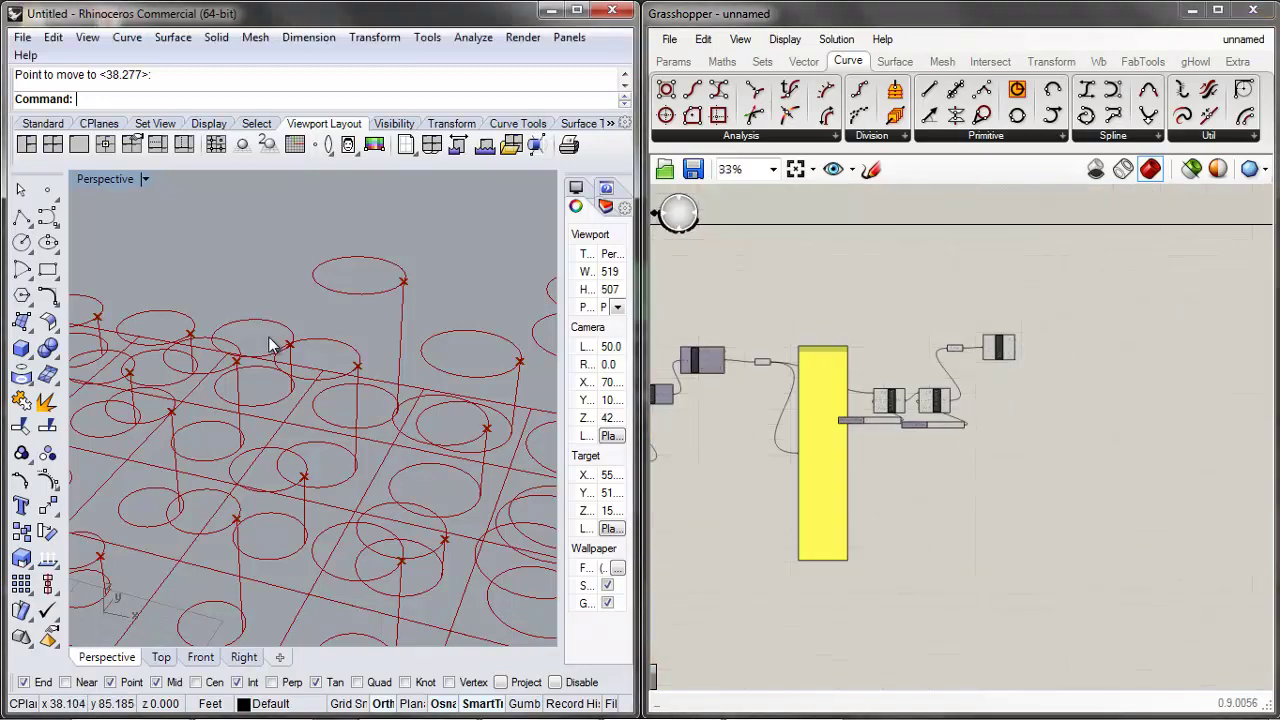
{"action": "scroll", "coordinate": [312, 320], "scroll_direction": "down", "scroll_amount": 3}
{"action": "scroll", "coordinate": [312, 317], "scroll_direction": "down", "scroll_amount": 2}
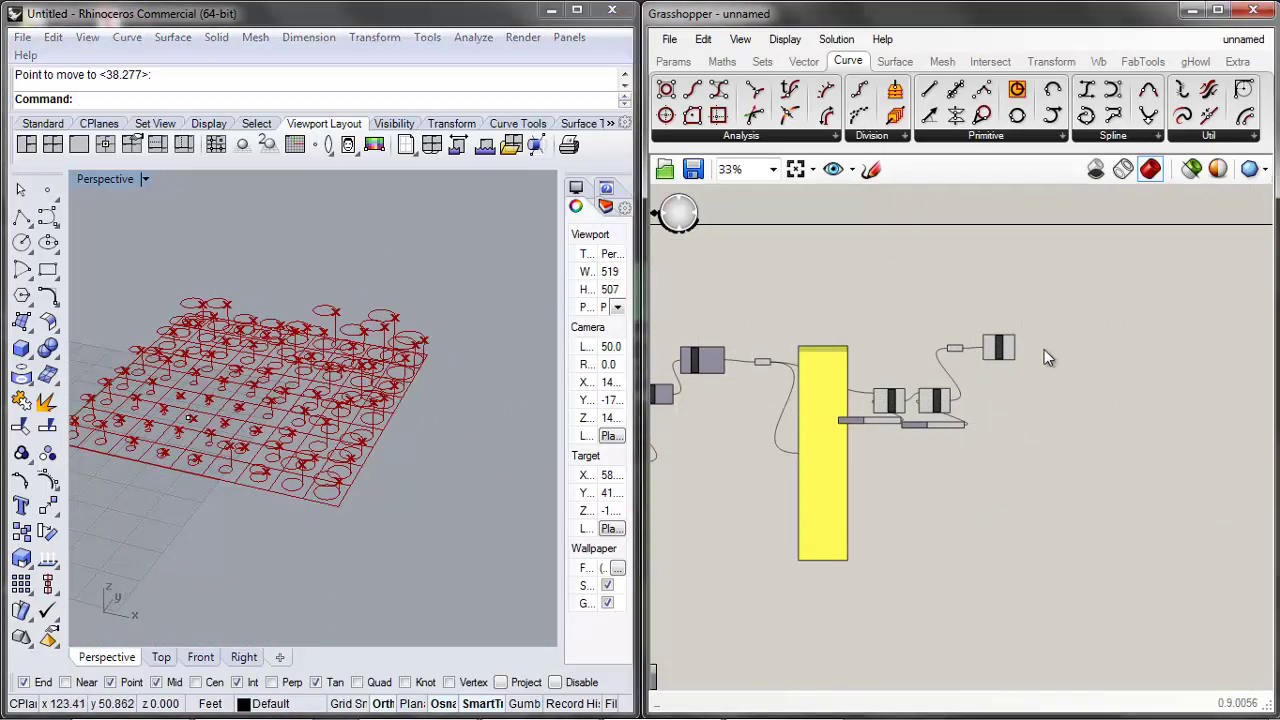
{"action": "scroll", "coordinate": [1044, 349], "scroll_direction": "up", "scroll_amount": 3}
{"action": "left_click", "coordinate": [900, 61]}
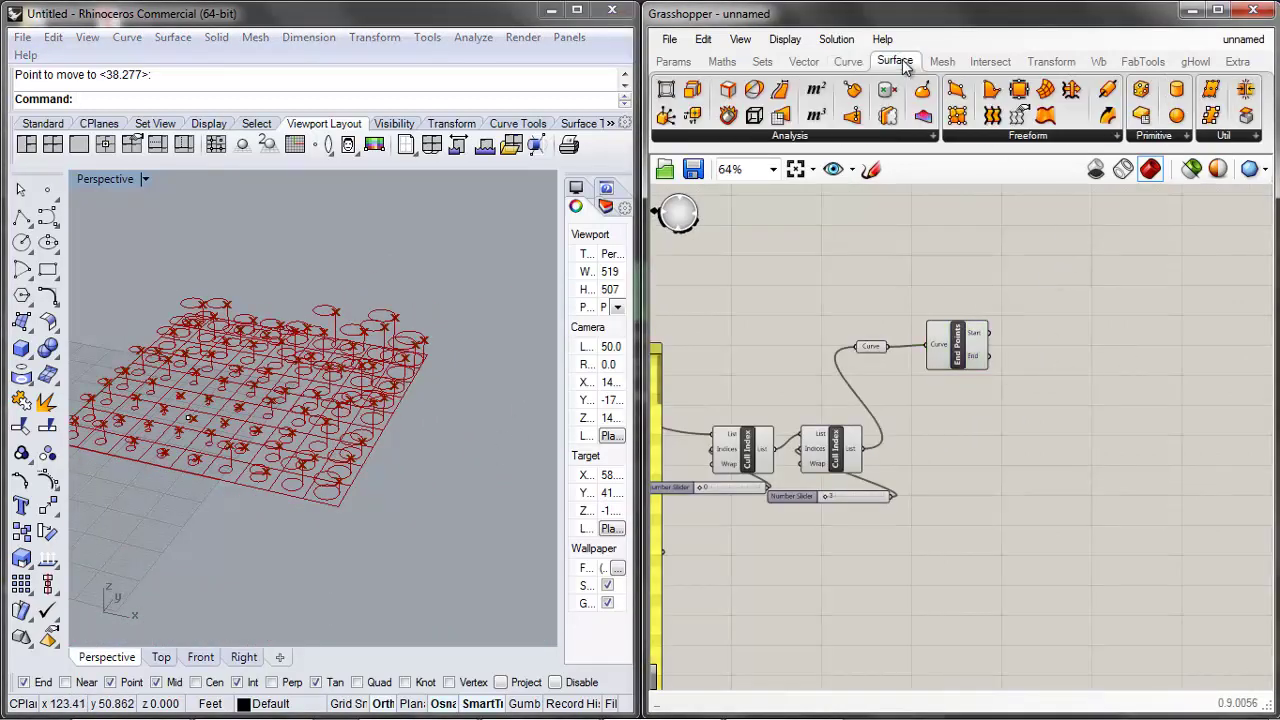
{"action": "left_click", "coordinate": [1116, 136]}
{"action": "left_click", "coordinate": [1150, 171]}
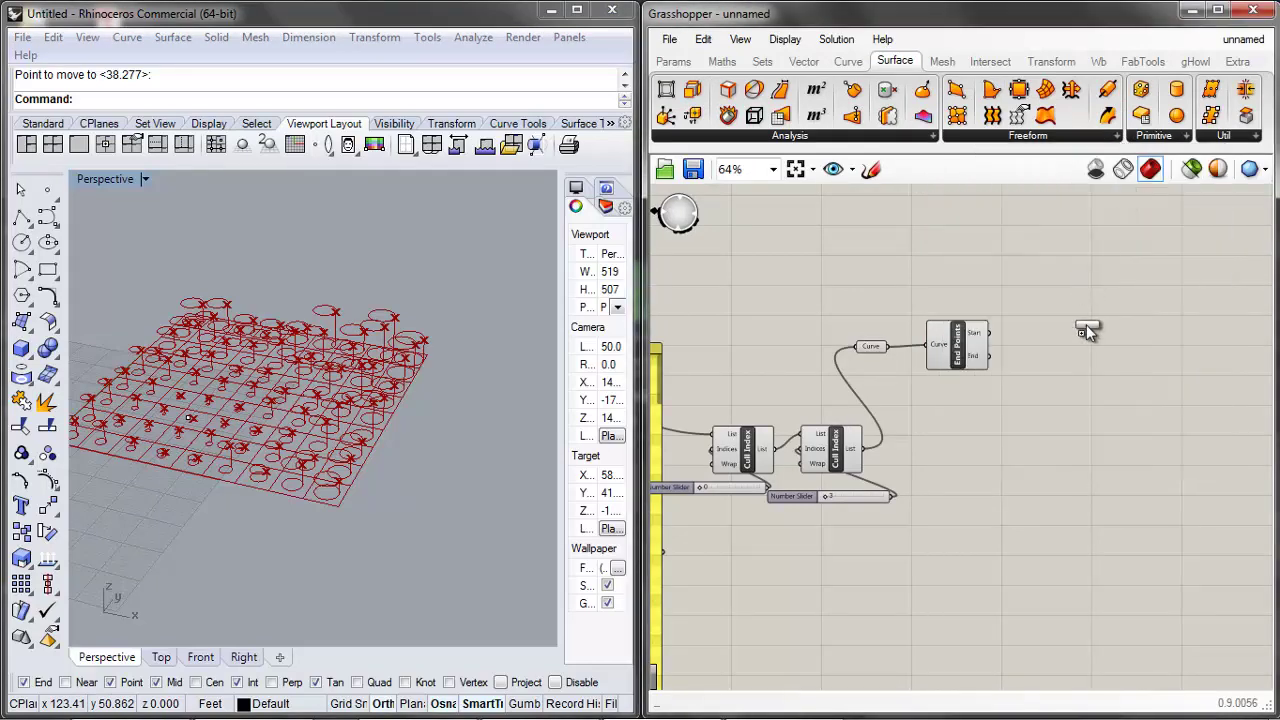
{"action": "scroll", "coordinate": [1109, 347], "scroll_direction": "up", "scroll_amount": 2}
{"action": "left_click", "coordinate": [1109, 350]}
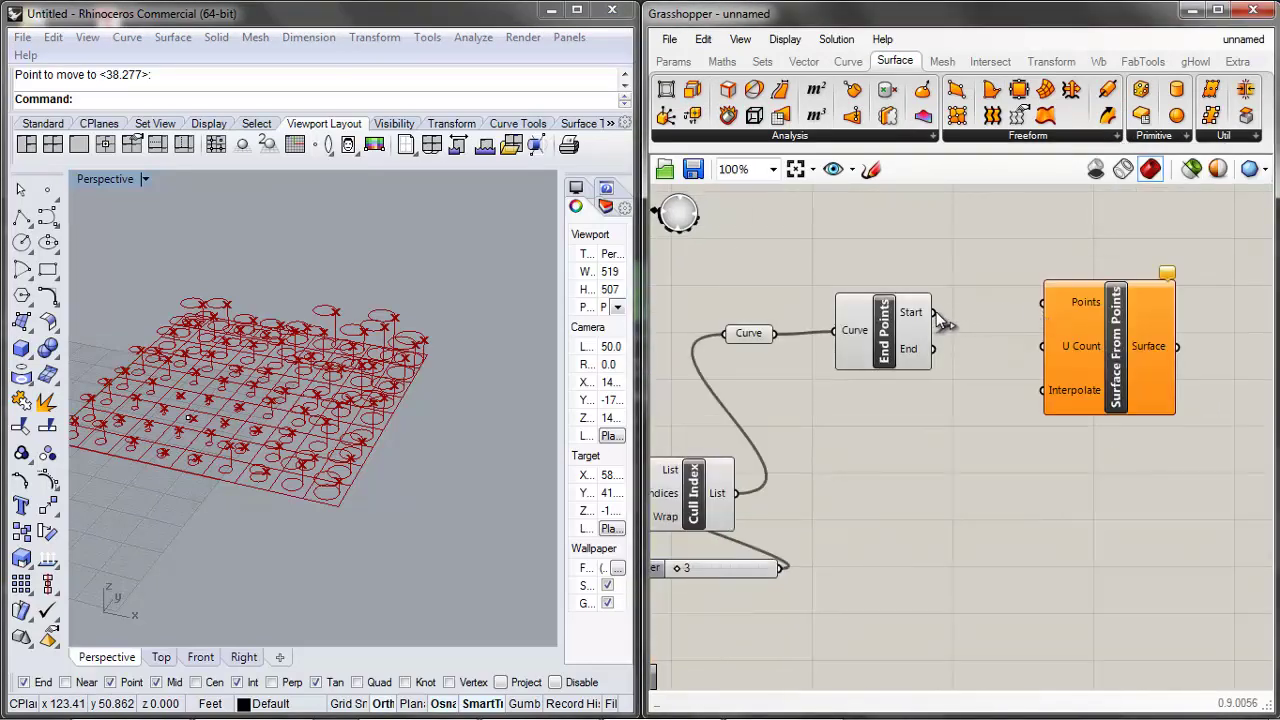
{"action": "left_click_drag", "start_coordinate": [933, 311], "coordinate": [1063, 300]}
{"action": "scroll", "coordinate": [955, 320], "scroll_direction": "up", "scroll_amount": 1}
Try connecting the End output to Surface From Points' Points input instead, and check the component's runtime warnings
{"action": "left_click", "coordinate": [903, 322]}
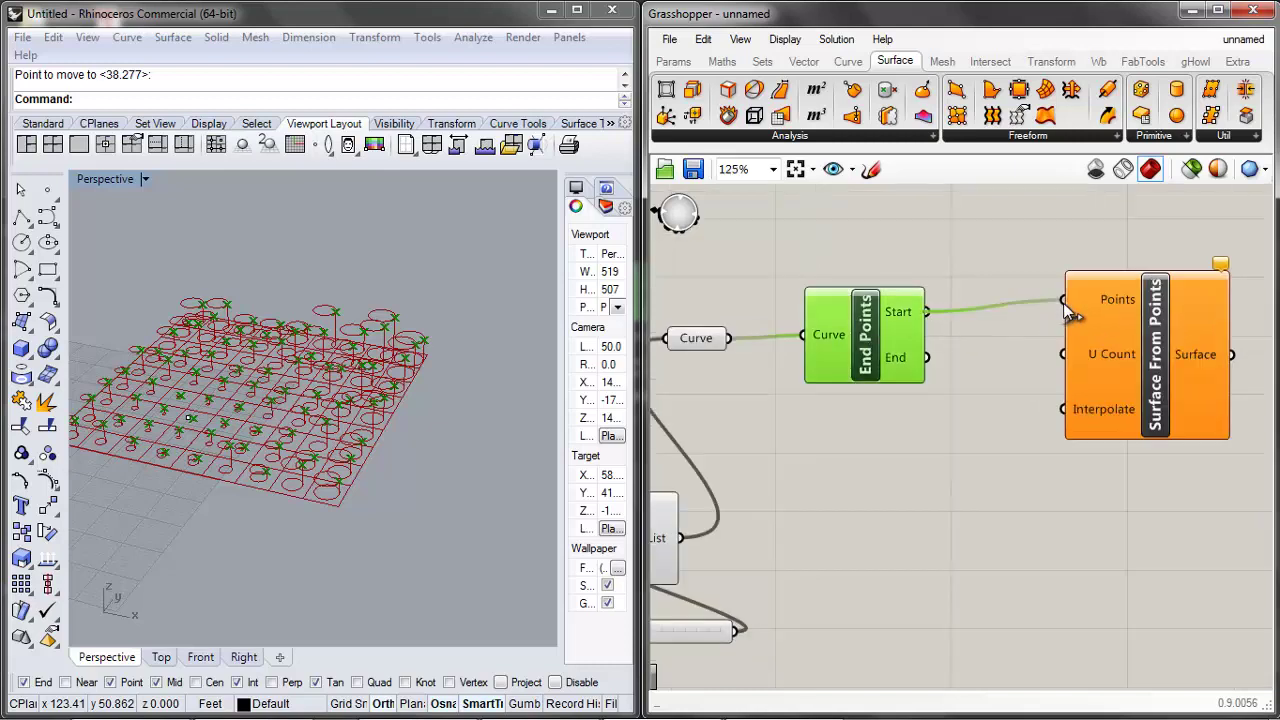
{"action": "left_click", "coordinate": [1212, 326]}
{"action": "left_click", "coordinate": [1016, 336]}
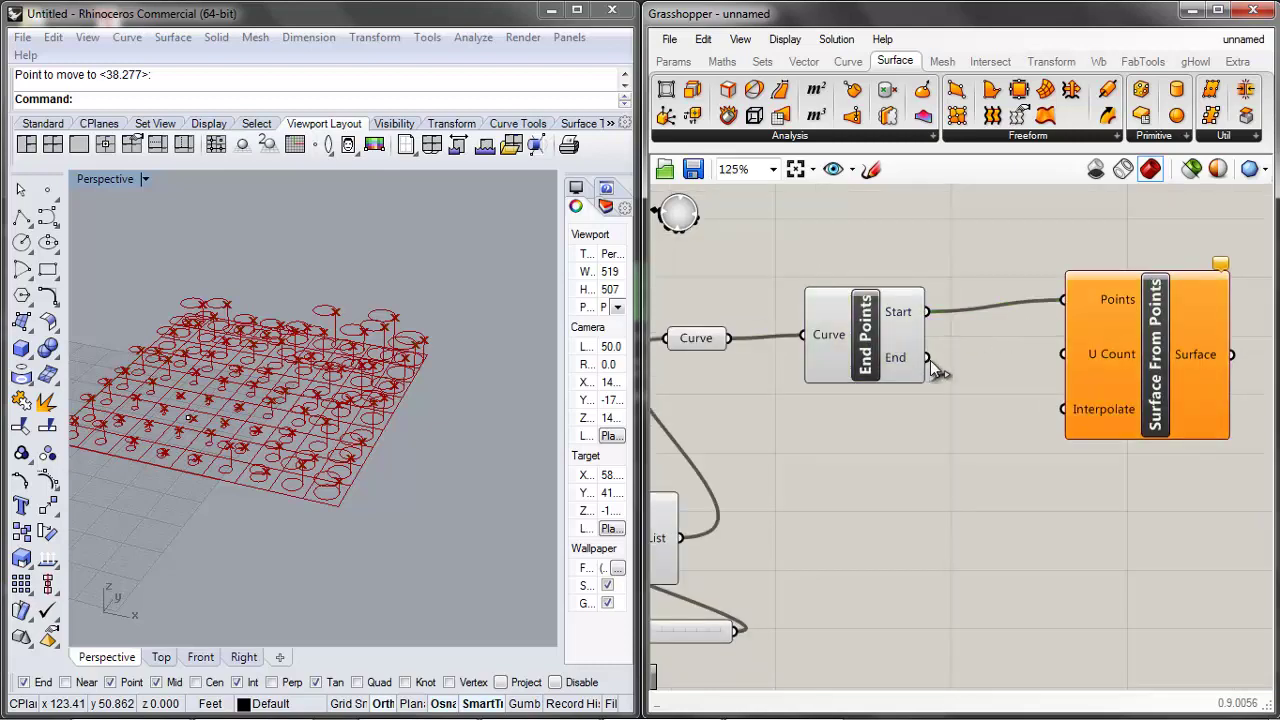
{"action": "left_click_drag", "start_coordinate": [928, 358], "coordinate": [1064, 300]}
{"action": "left_click", "coordinate": [1143, 321]}
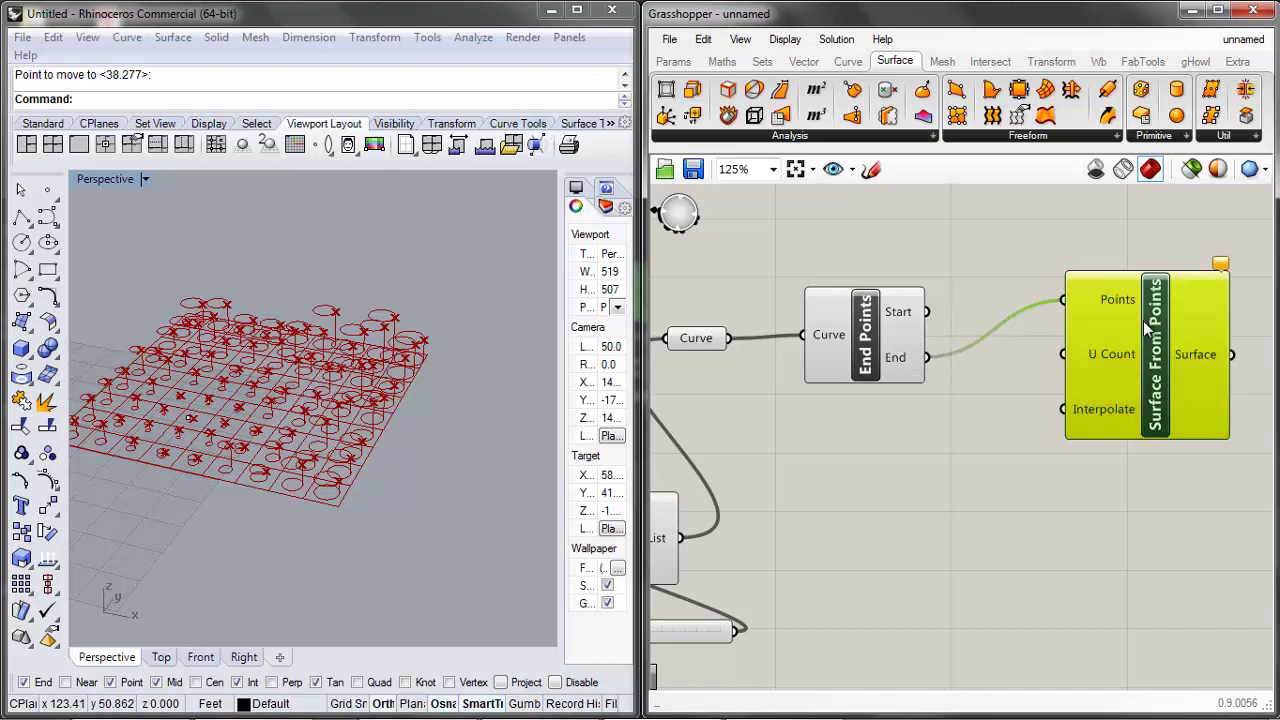
{"action": "right_click", "coordinate": [1168, 366]}
{"action": "mouse_move", "coordinate": [1080, 474]}
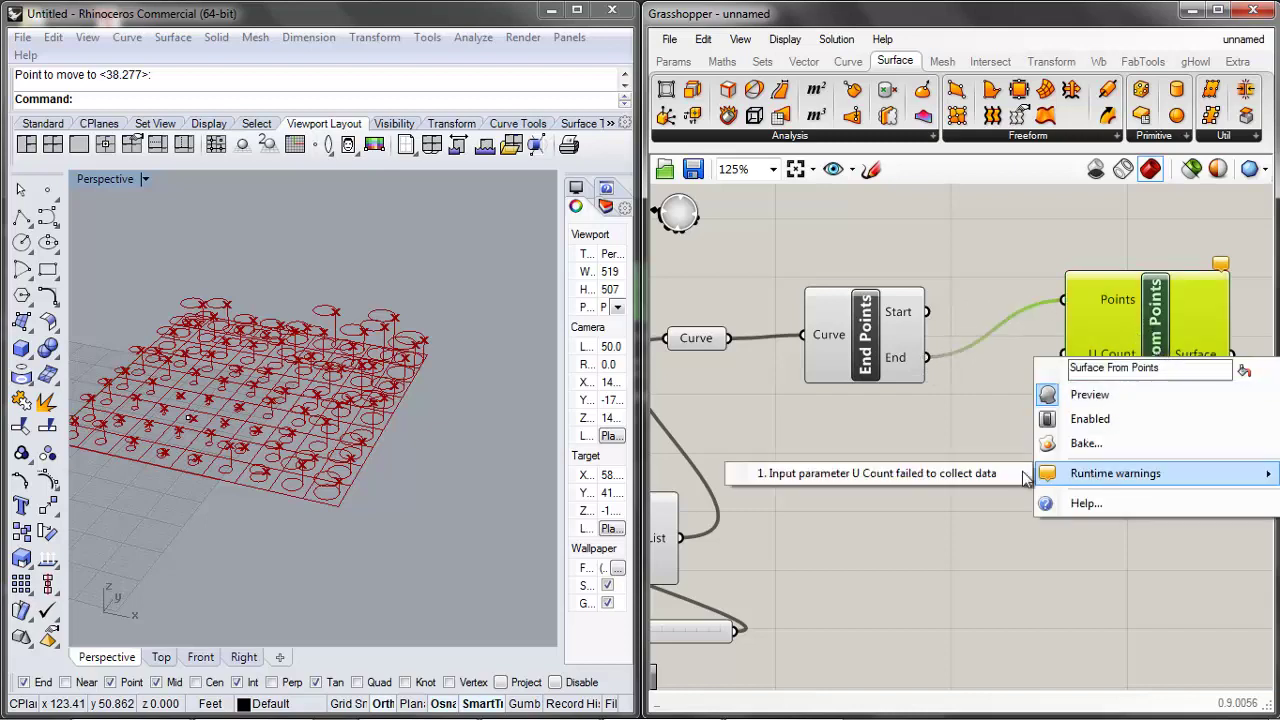
{"action": "left_click", "coordinate": [919, 474]}
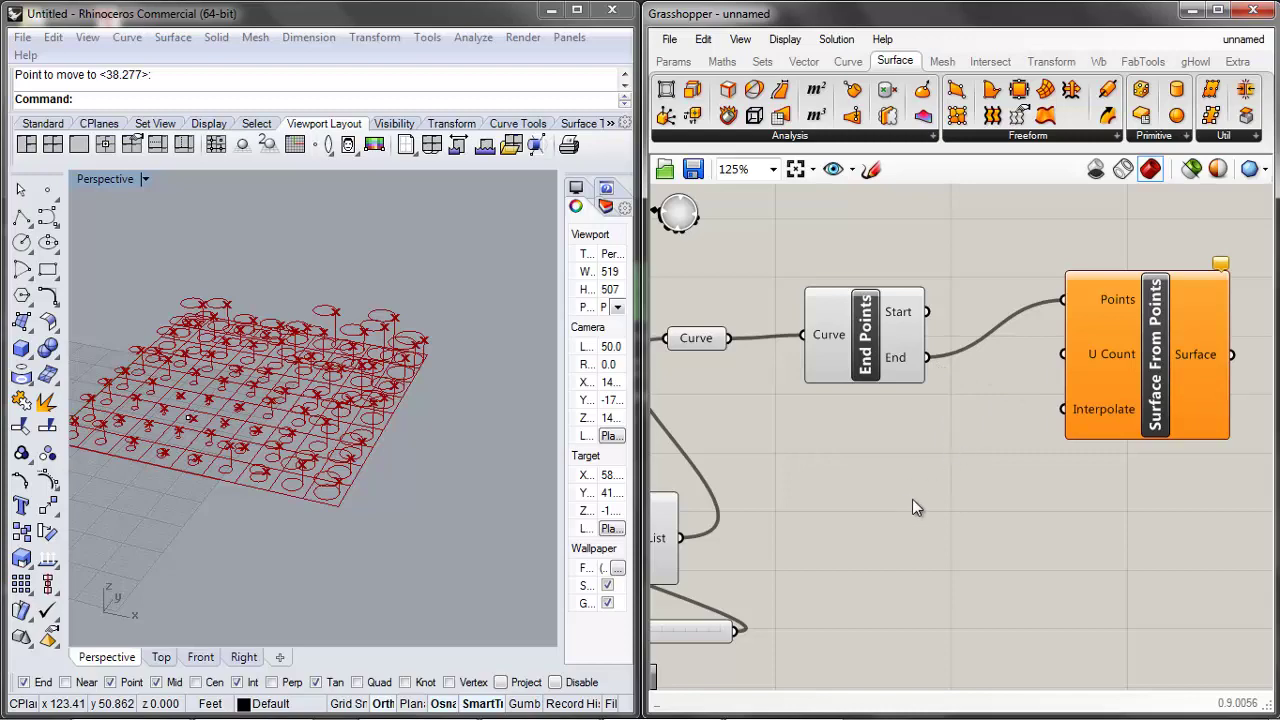
Duplicate the second Cull Index's Number Slider below End Points and connect the copy to Surface From Points' U Count input
{"action": "scroll", "coordinate": [900, 483], "scroll_direction": "down", "scroll_amount": 2}
{"action": "left_click", "coordinate": [881, 509]}
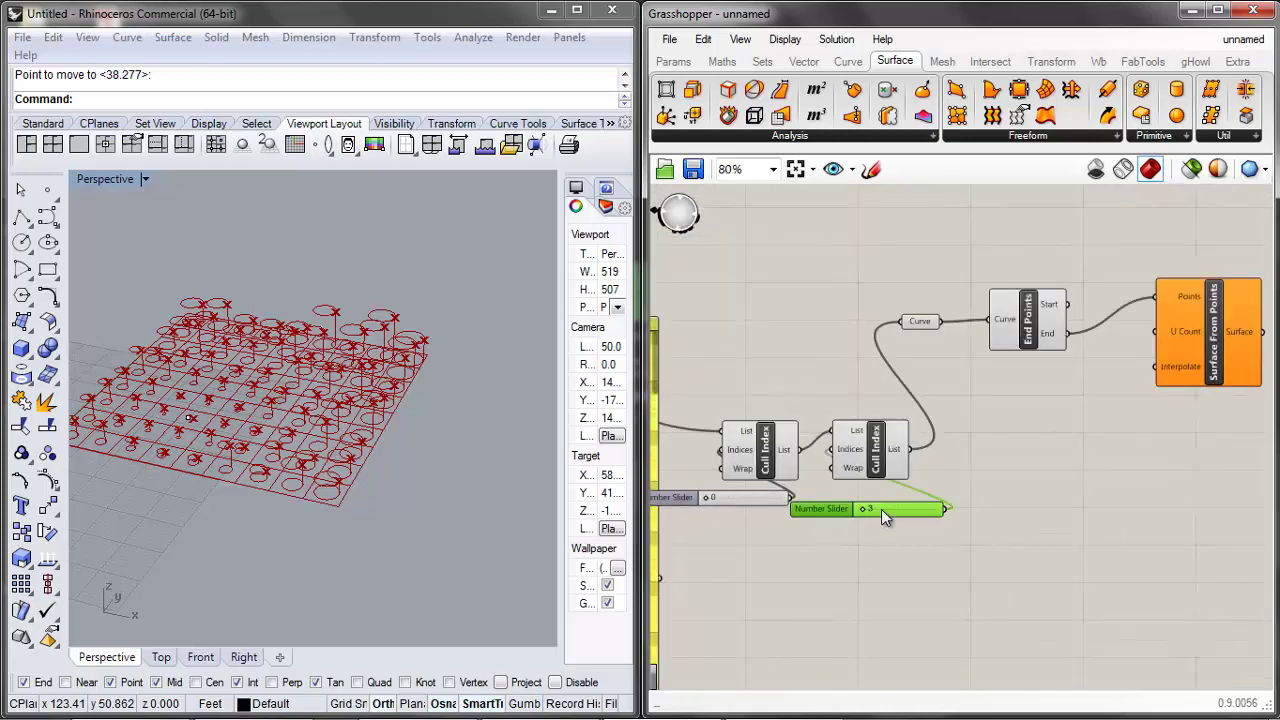
{"action": "left_click_drag", "start_coordinate": [881, 509], "coordinate": [980, 375]}
{"action": "scroll", "coordinate": [1047, 378], "scroll_direction": "up", "scroll_amount": 2}
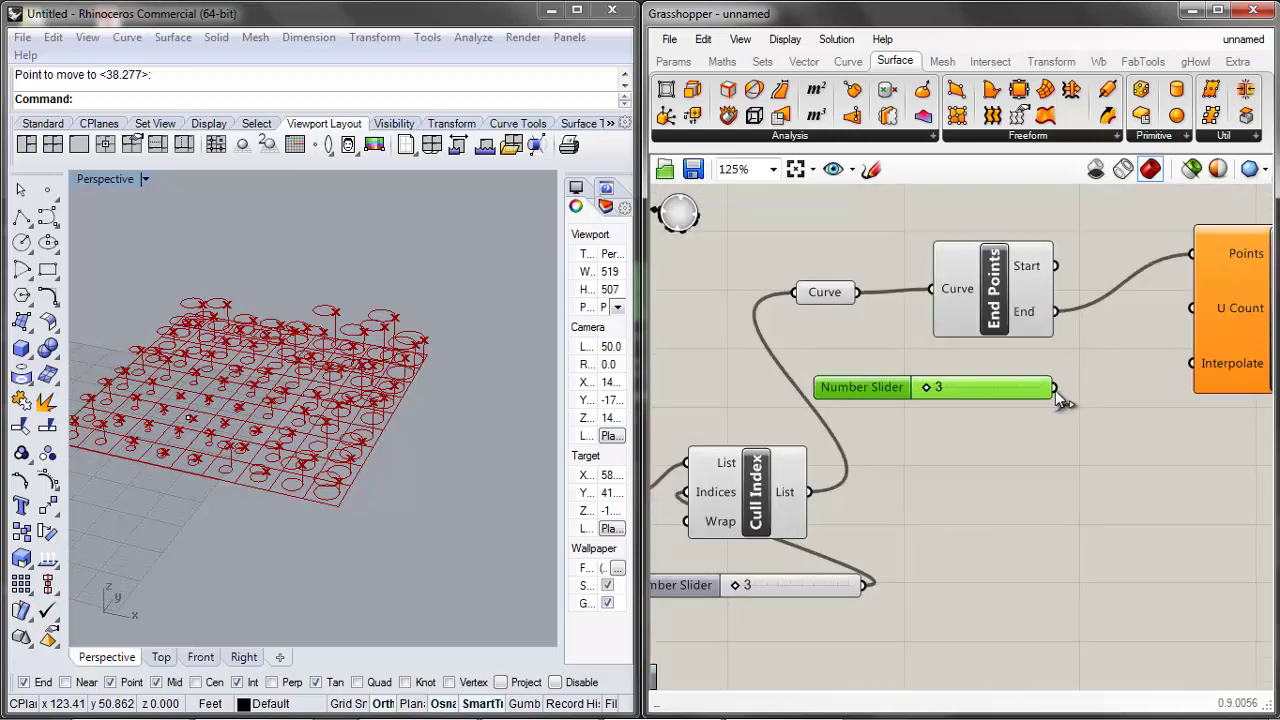
{"action": "left_click_drag", "start_coordinate": [1055, 388], "coordinate": [1120, 346]}
{"action": "mouse_move", "coordinate": [1252, 248]}
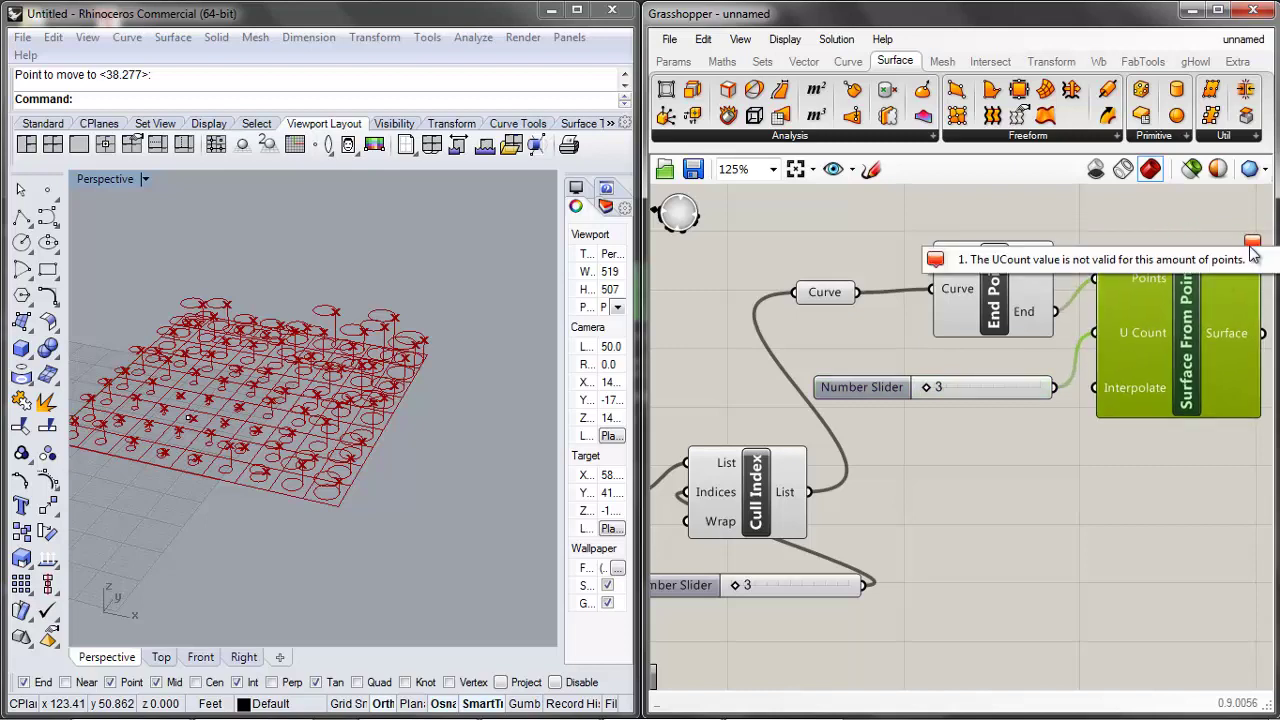
Set the U Count Number Slider to 32
{"action": "left_click", "coordinate": [875, 415]}
{"action": "scroll", "coordinate": [860, 417], "scroll_direction": "up", "scroll_amount": 2}
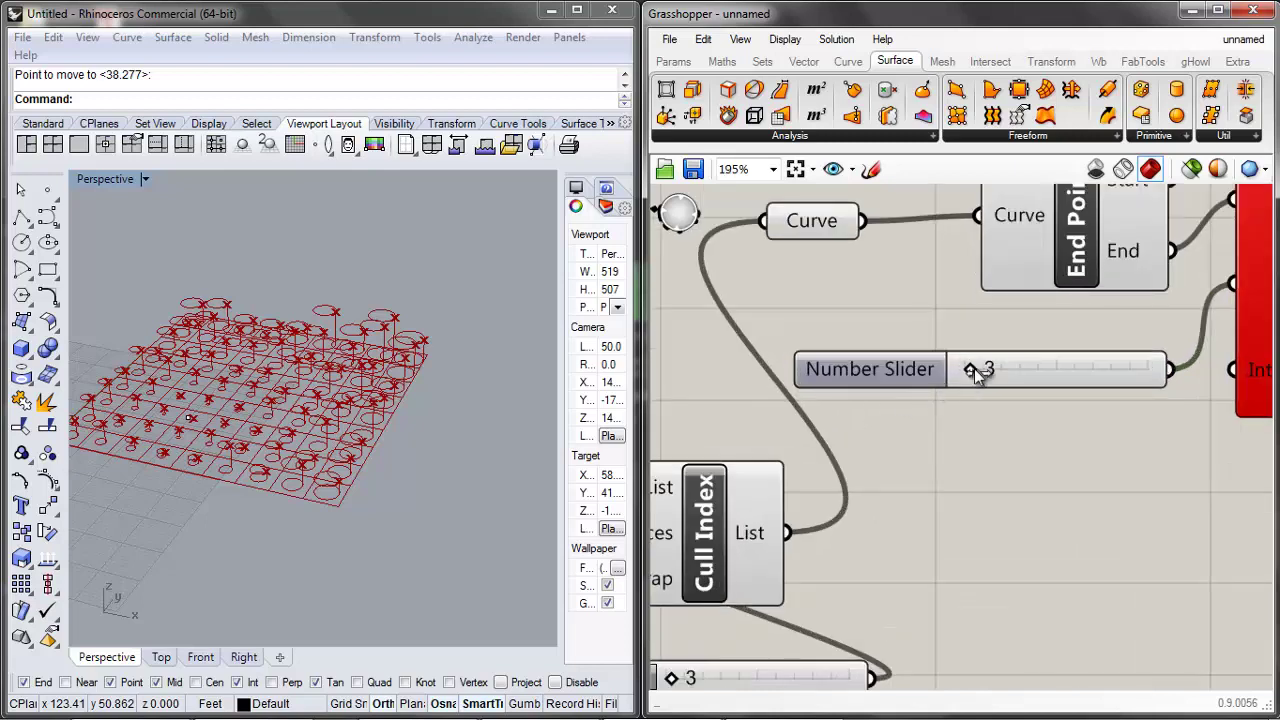
{"action": "left_click_drag", "start_coordinate": [973, 372], "coordinate": [1025, 368]}
{"action": "scroll", "coordinate": [1060, 346], "scroll_direction": "down", "scroll_amount": 2}
Replace the Points input of Surface From Points with the End Points component's Start output
{"action": "middle_click", "coordinate": [1052, 339]}
{"action": "scroll", "coordinate": [1208, 248], "scroll_direction": "up", "scroll_amount": 1}
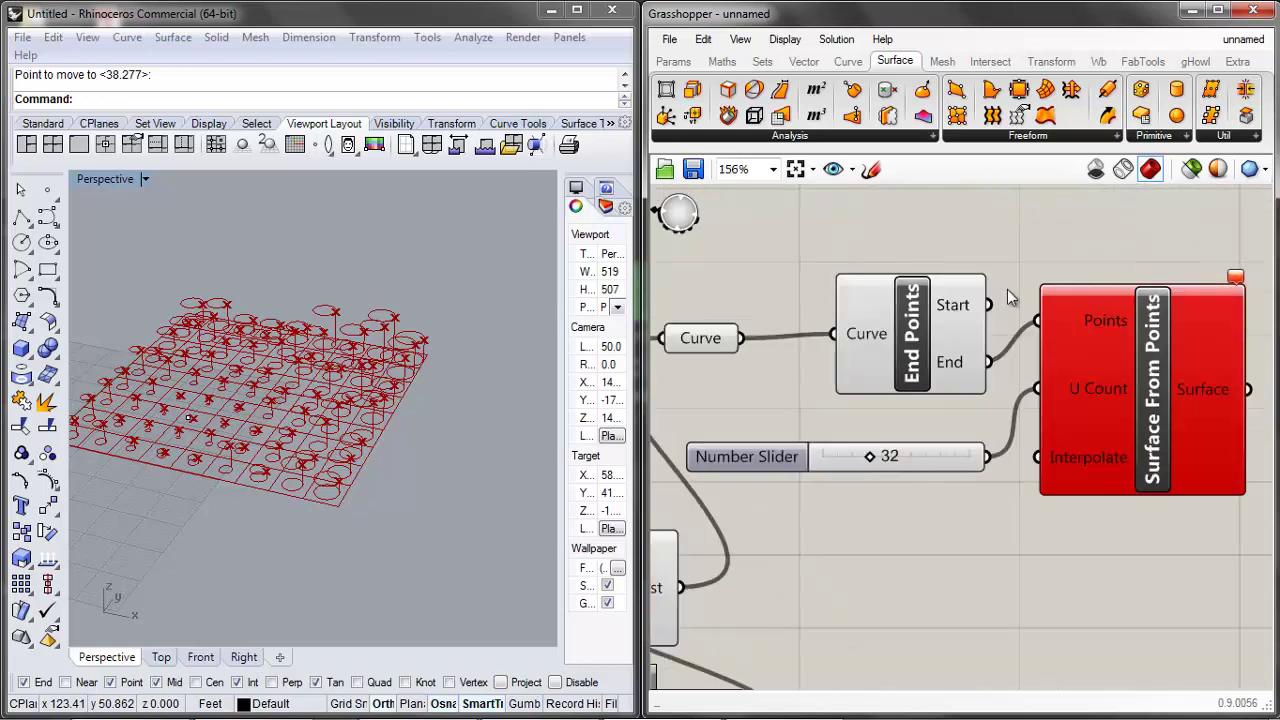
{"action": "left_click_drag", "start_coordinate": [993, 307], "coordinate": [1099, 332]}
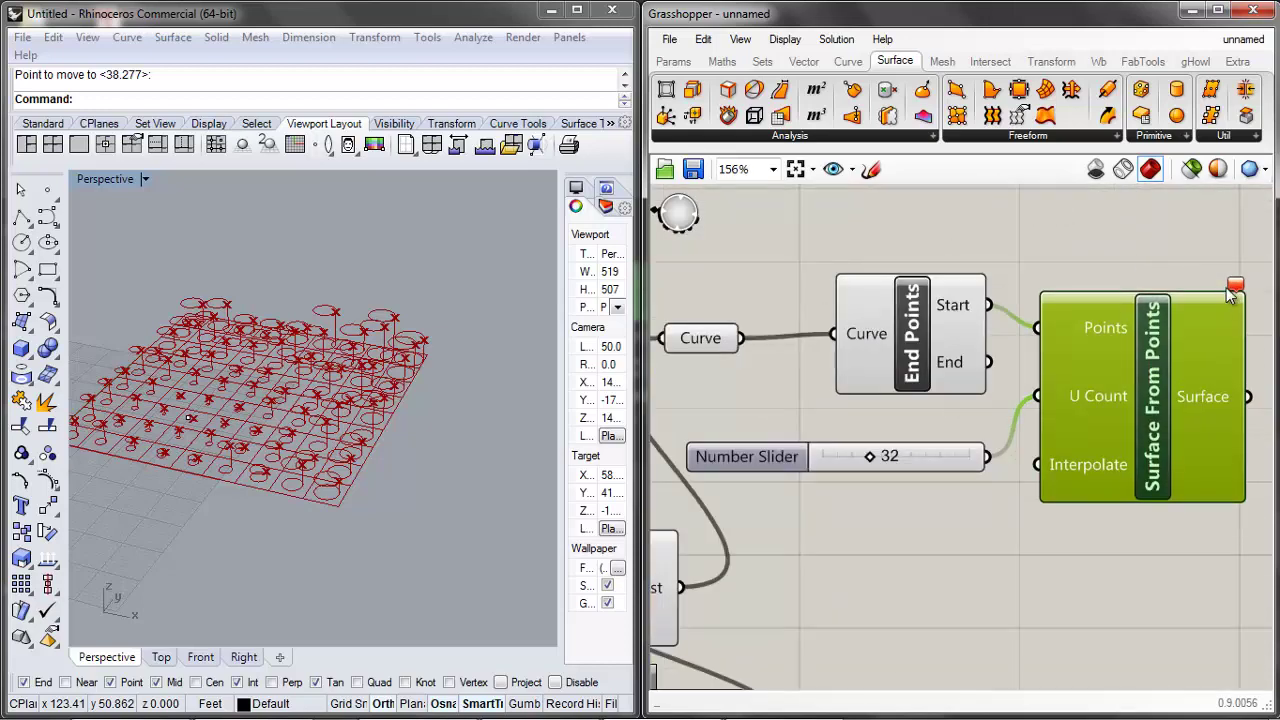
{"action": "left_click", "coordinate": [1093, 252]}
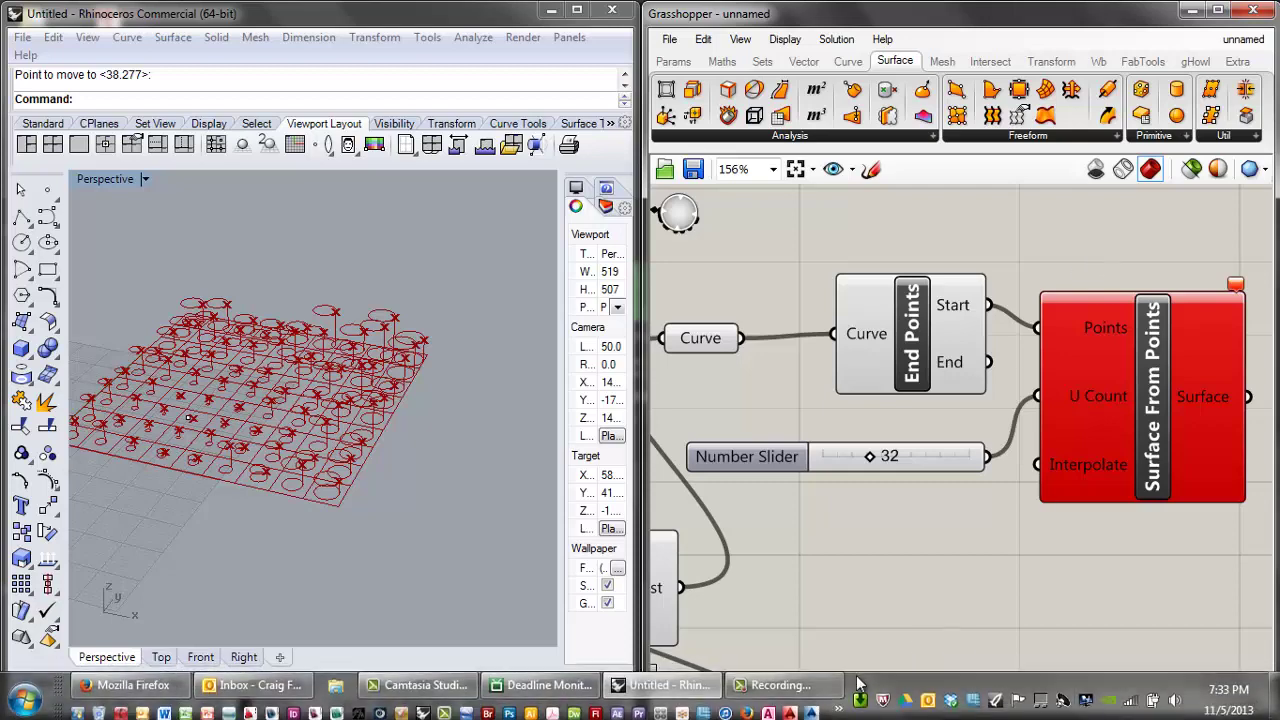
{"action": "mouse_move", "coordinate": [767, 712]}
{"action": "left_click", "coordinate": [767, 679]}
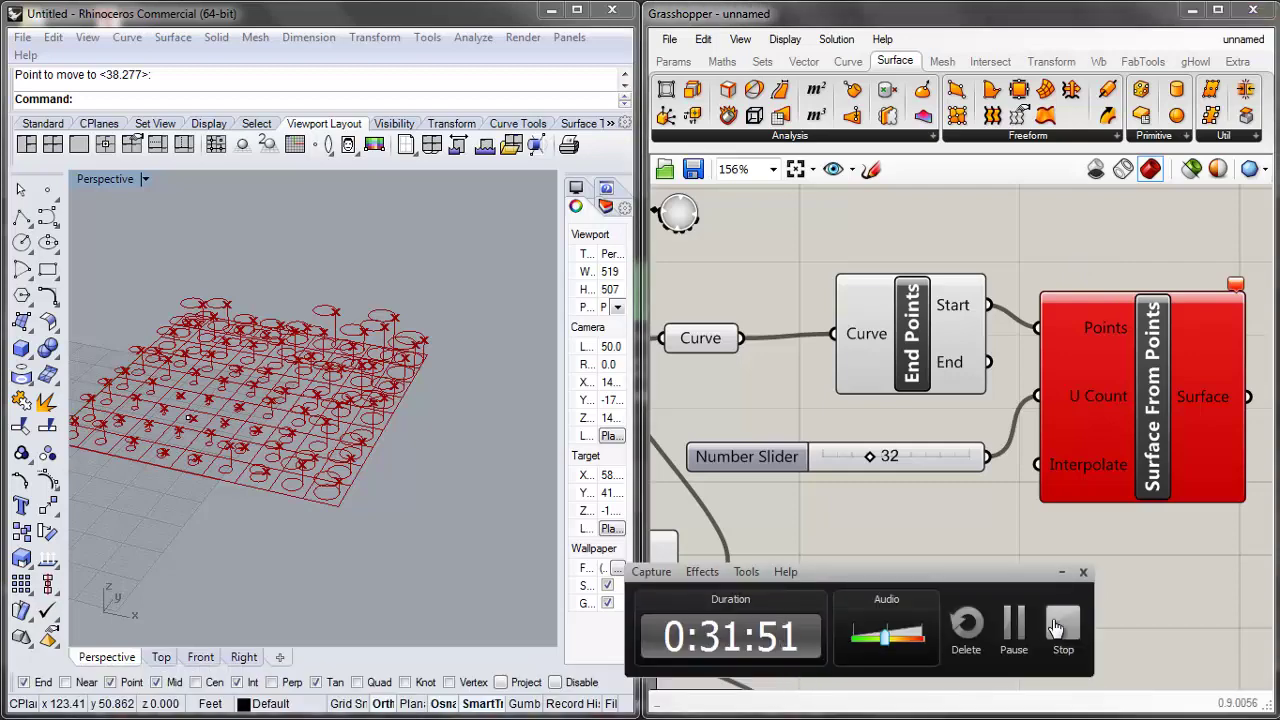